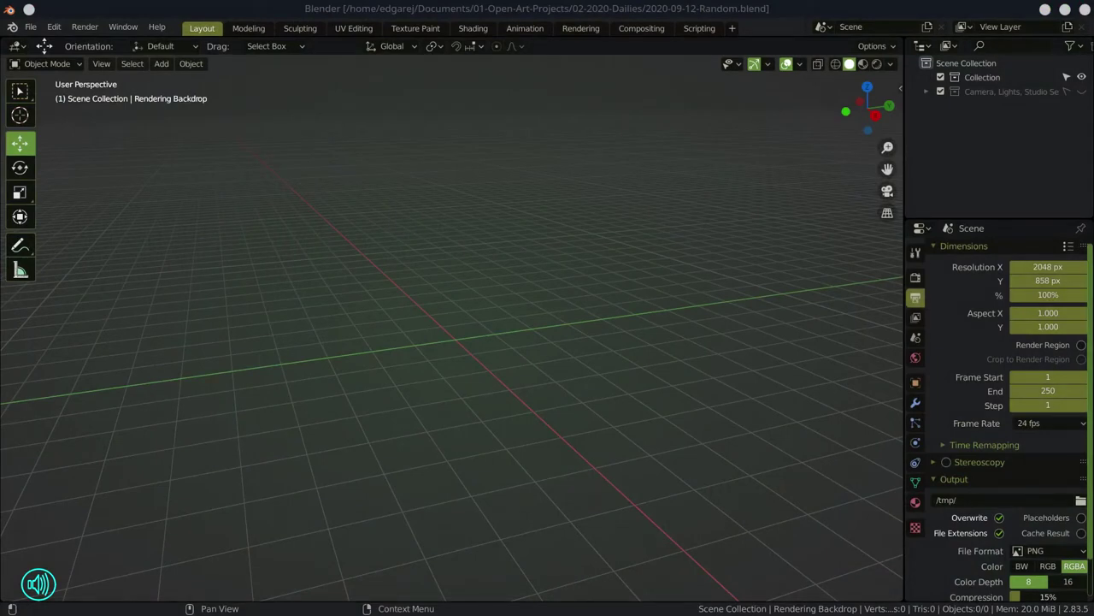
Open the 3D view sidebar on the MB-Lab tab to show the character creation panel
key(n)
click(895, 175)
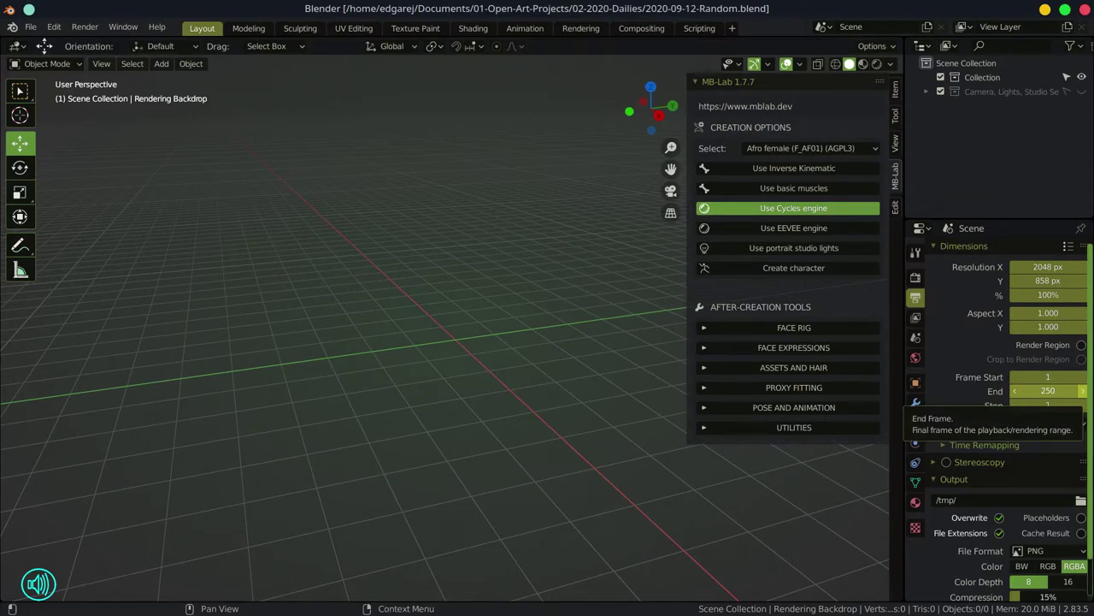
Enable basic muscles and create a Caucasian female (F_CA01) character
click(793, 188)
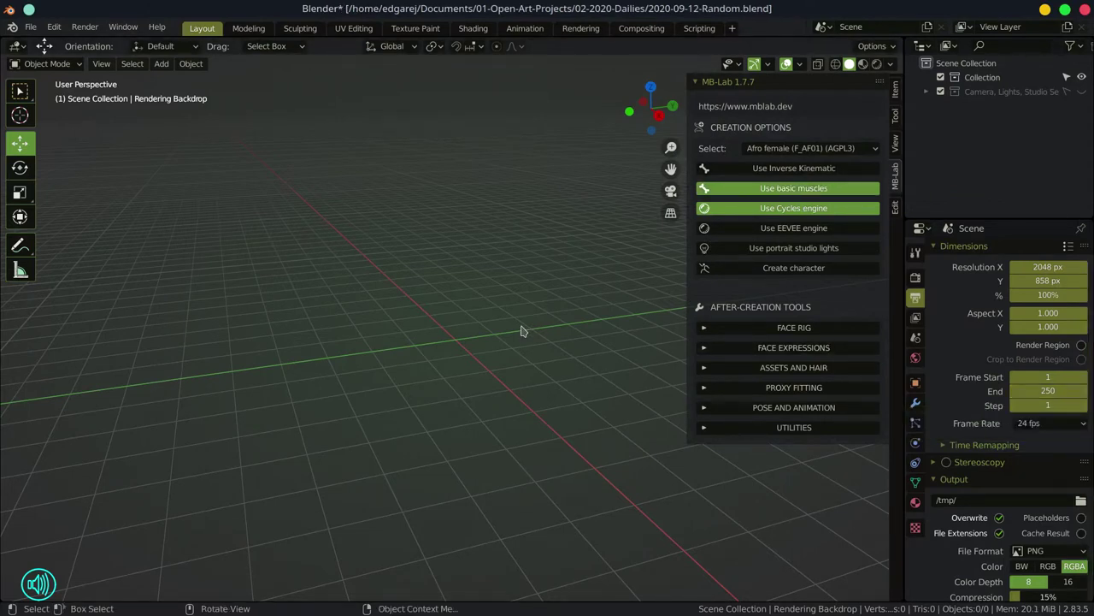
click(812, 148)
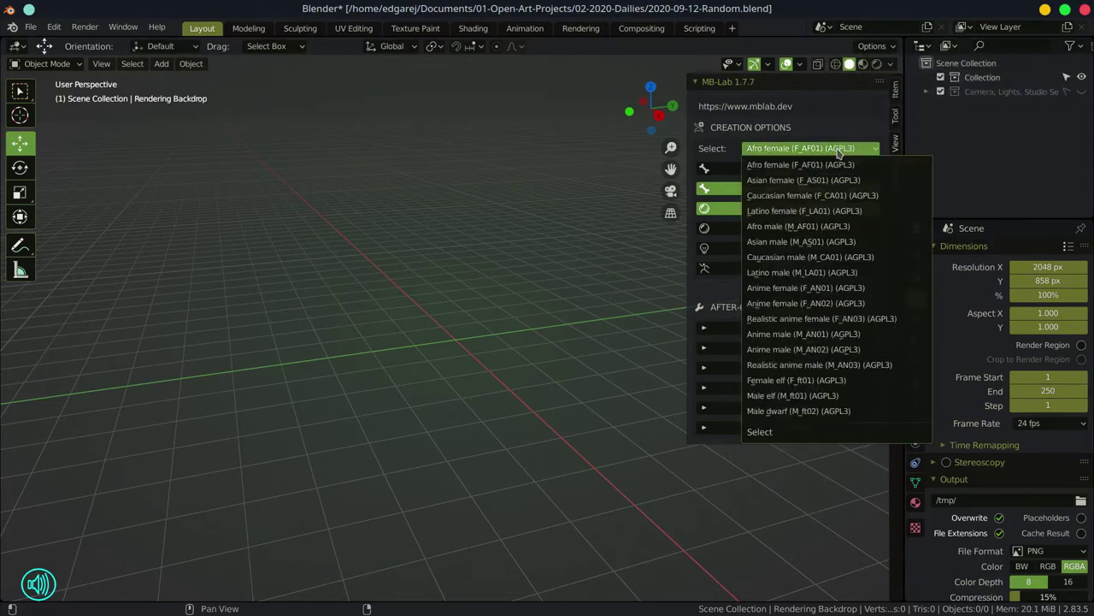
click(825, 187)
click(793, 268)
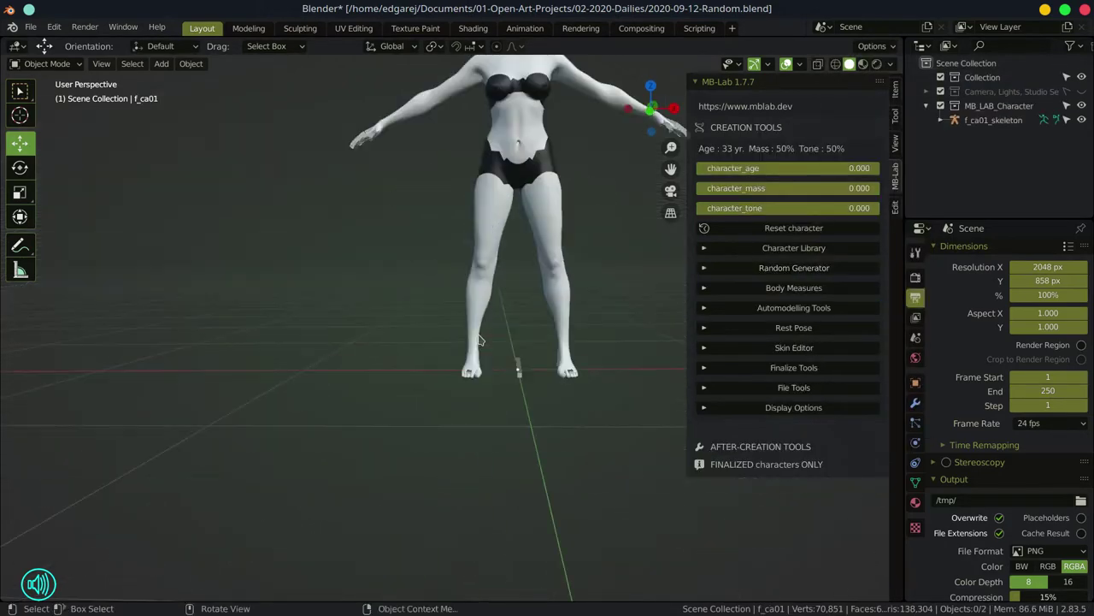
Set the character's age to 18 (character_age -0.990) and raise her muscle tone
drag(706, 171, 616, 171)
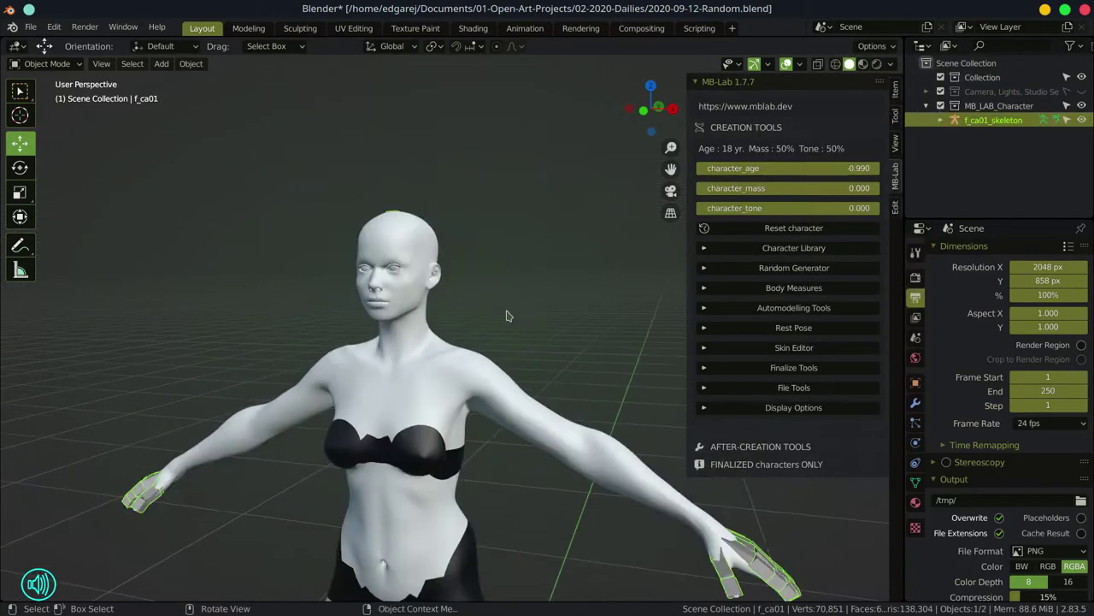
drag(769, 207, 821, 207)
key(super)
key(Escape)
Preserve several body traits and generate random body shapes twice with the Realistic engine
click(794, 248)
click(774, 354)
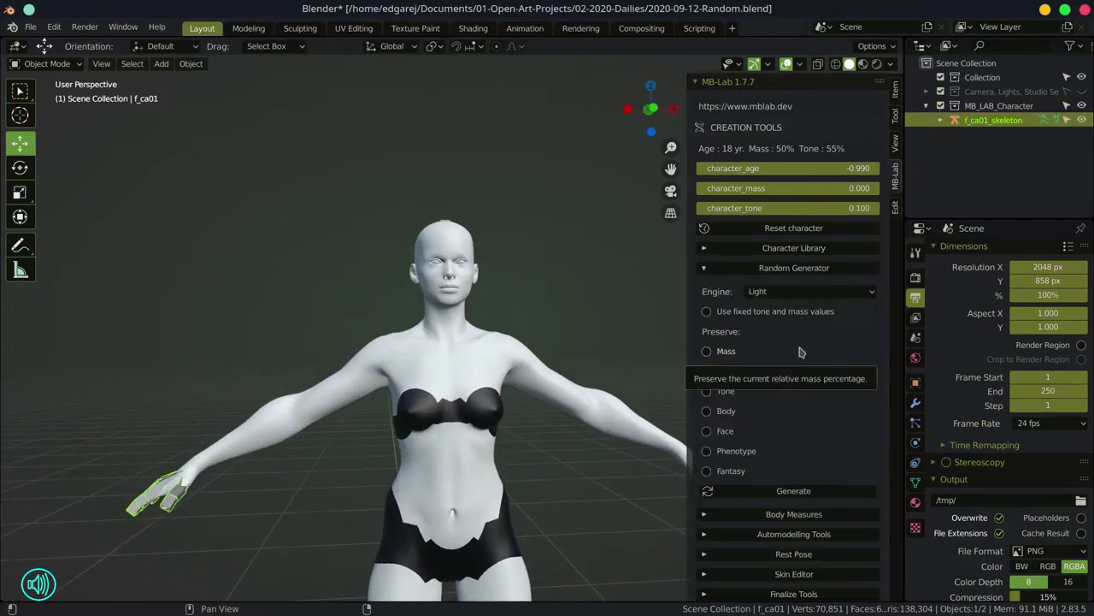
drag(706, 351, 706, 410)
drag(706, 450, 706, 470)
click(810, 290)
click(803, 309)
click(792, 491)
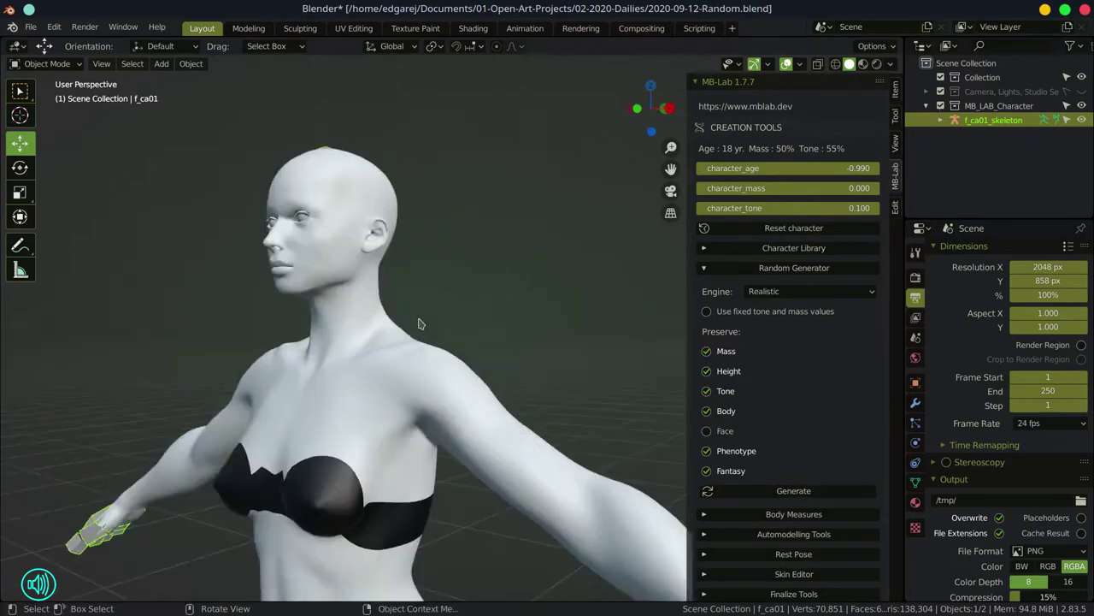
click(810, 290)
click(803, 291)
click(811, 491)
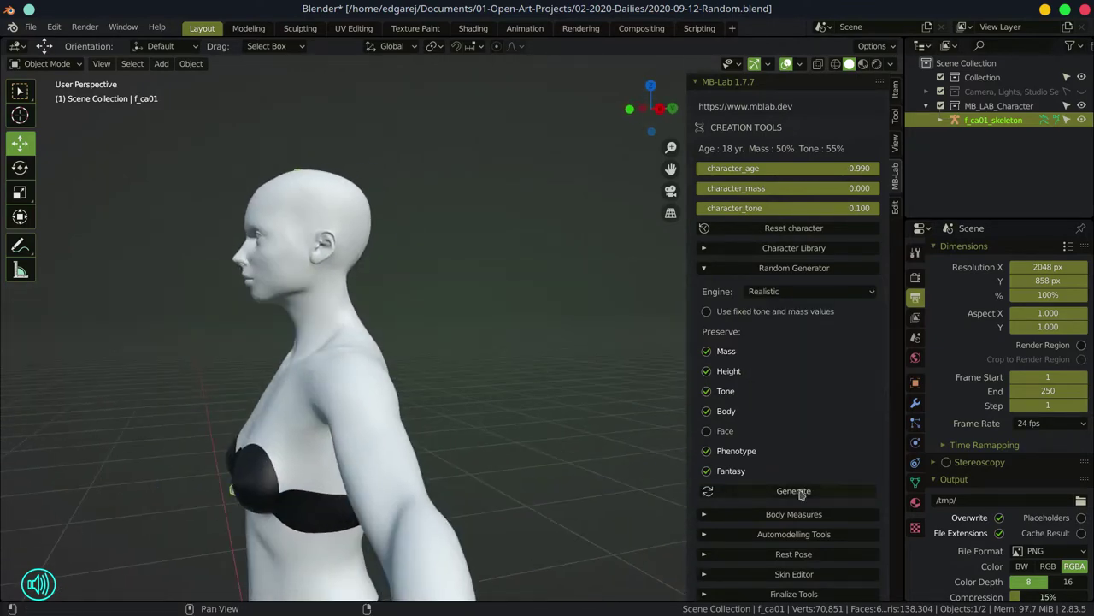
click(704, 267)
In the Nose body measures, set Nose_Curve to 0.2 and Nose_BridgeSizeX to 0.1
click(704, 289)
click(811, 347)
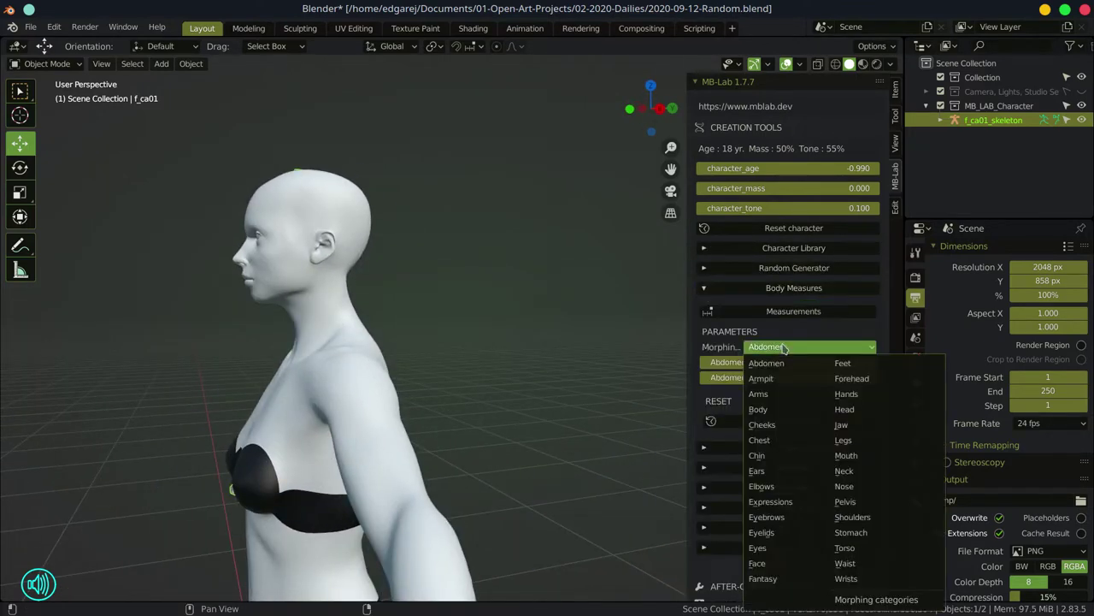
click(851, 501)
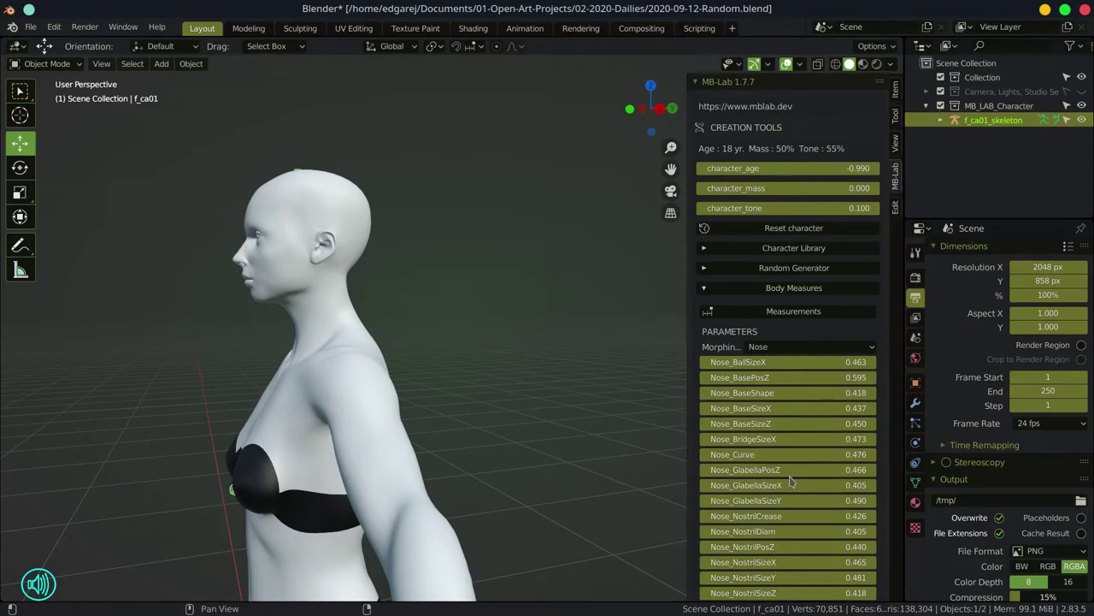
click(854, 456)
text(.2)
key(Return)
click(821, 439)
text(0.1)
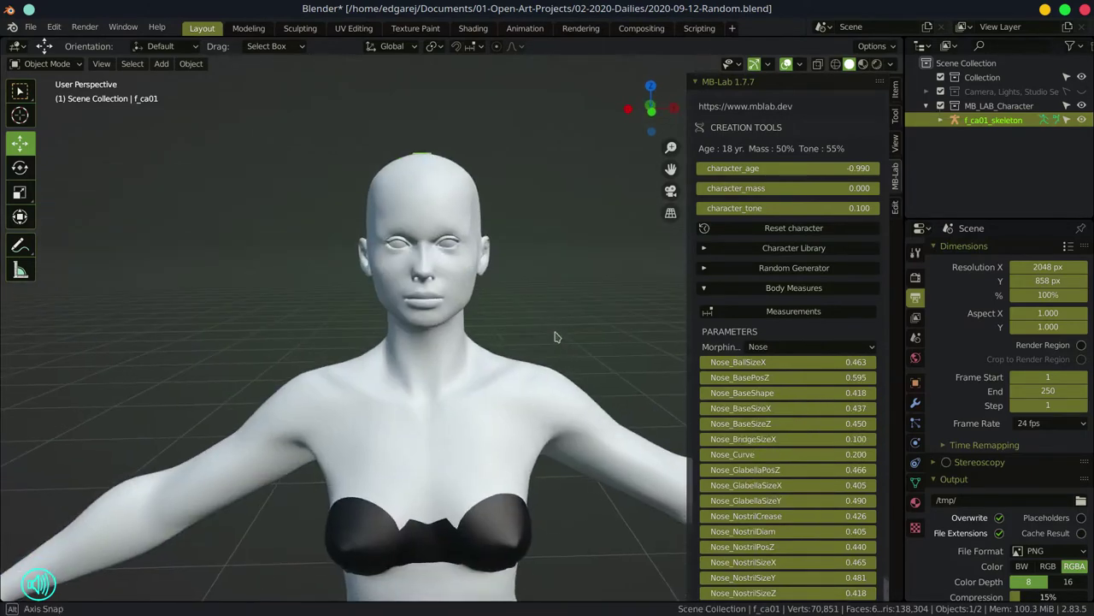
key(BackSpace)
Set Nose_BaseShape to 0.7 and adjust Nose_PosY
click(752, 392)
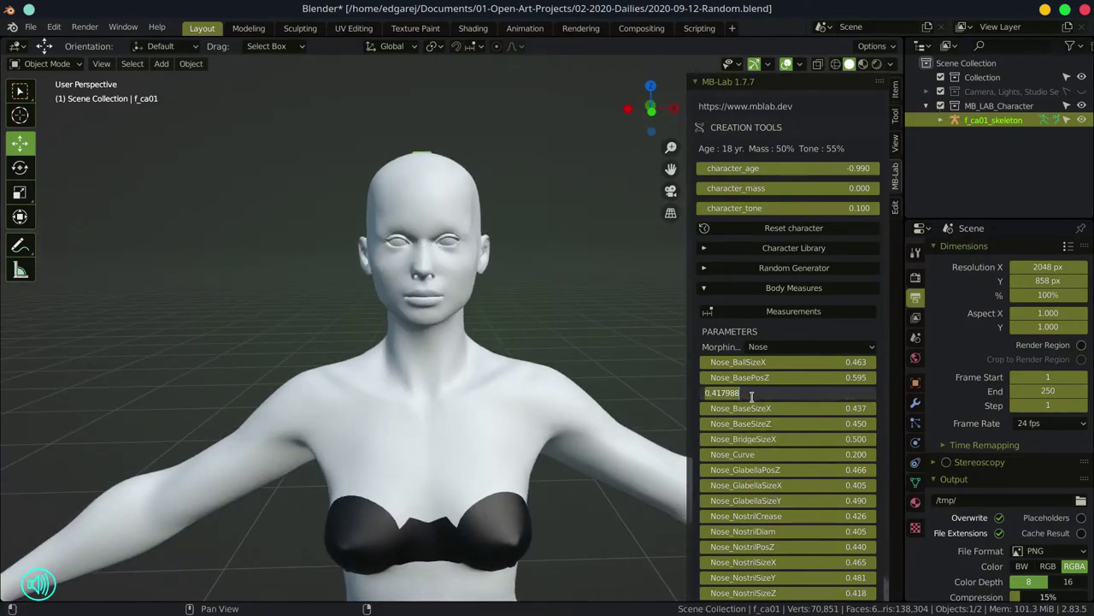
text(.7)
key(Return)
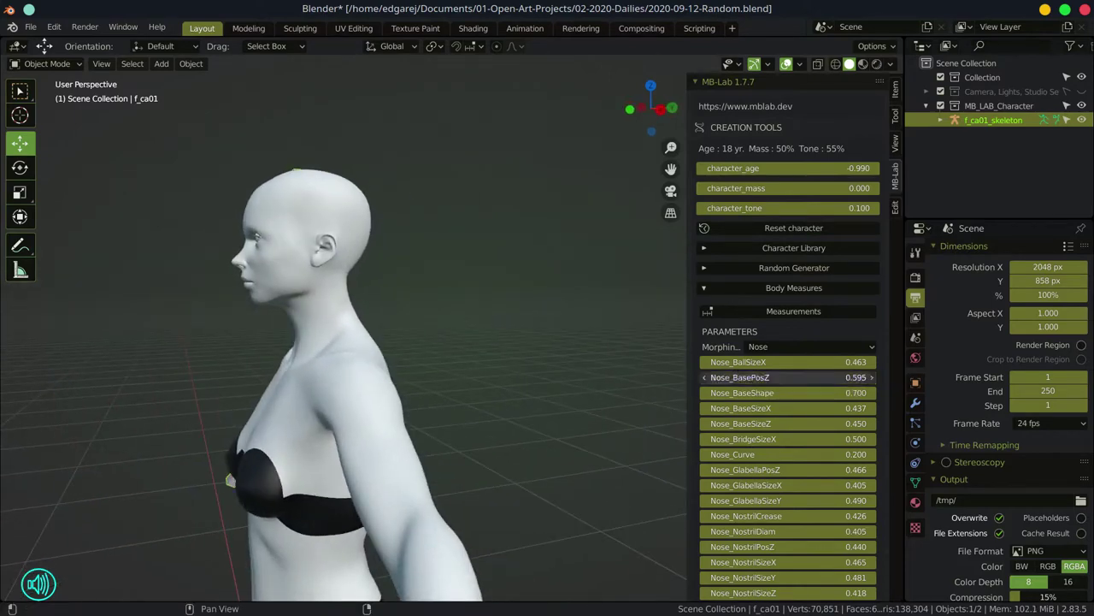
scroll(760, 524, down, 2)
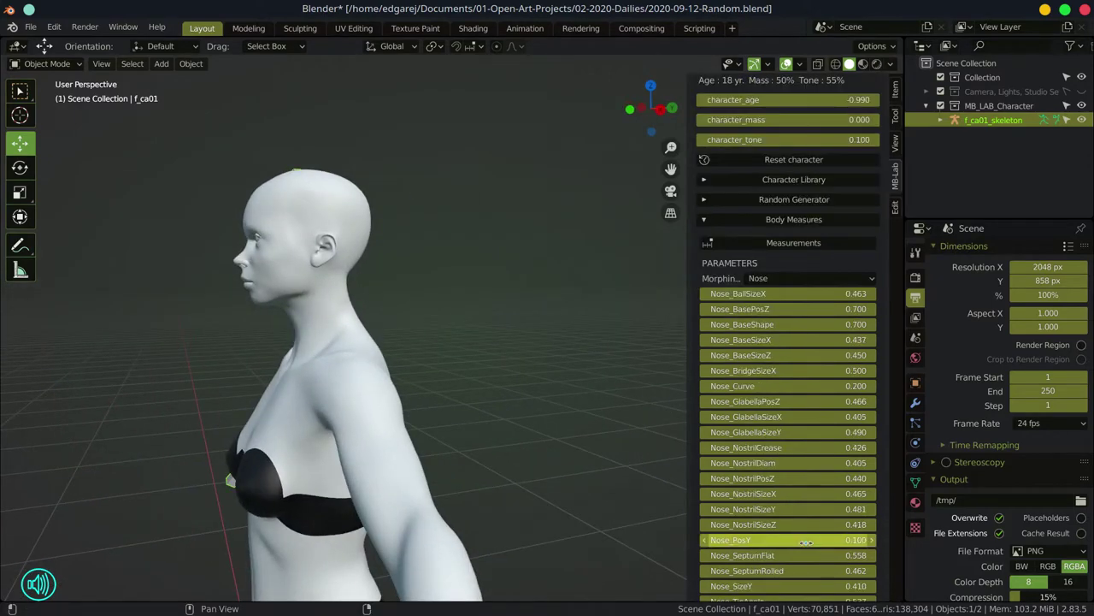
drag(804, 542, 784, 541)
scroll(783, 419, down, 3)
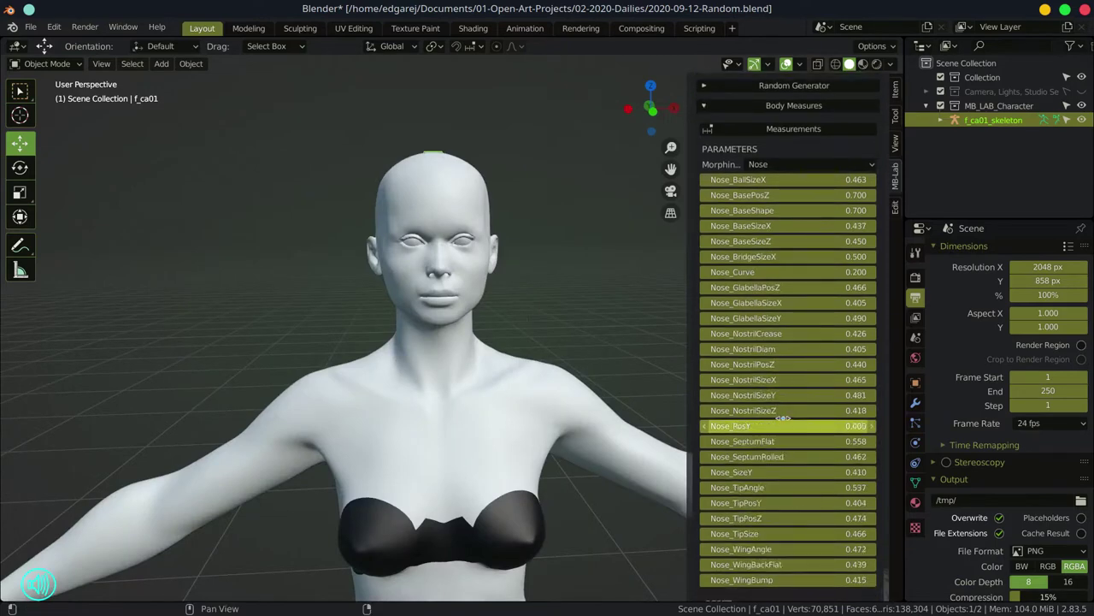
scroll(783, 418, up, 3)
Set the Eyes measures: Eyes_Size 1.000, Eyes_SizeZ 0.800, and a higher Eyes_PosX
click(811, 256)
click(777, 420)
click(843, 425)
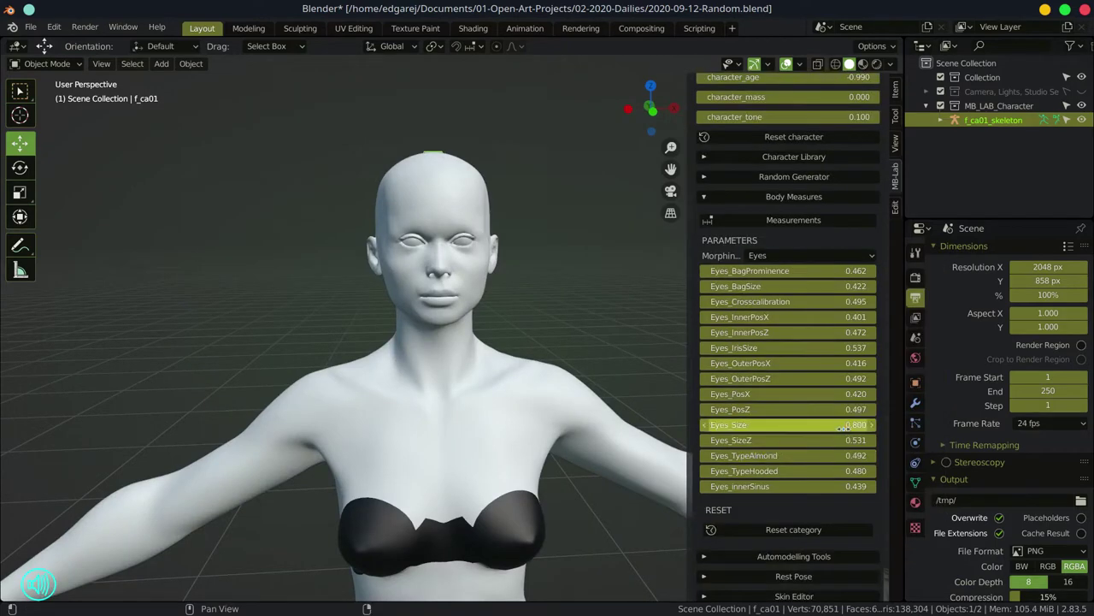
drag(843, 425, 863, 425)
drag(503, 330, 580, 362)
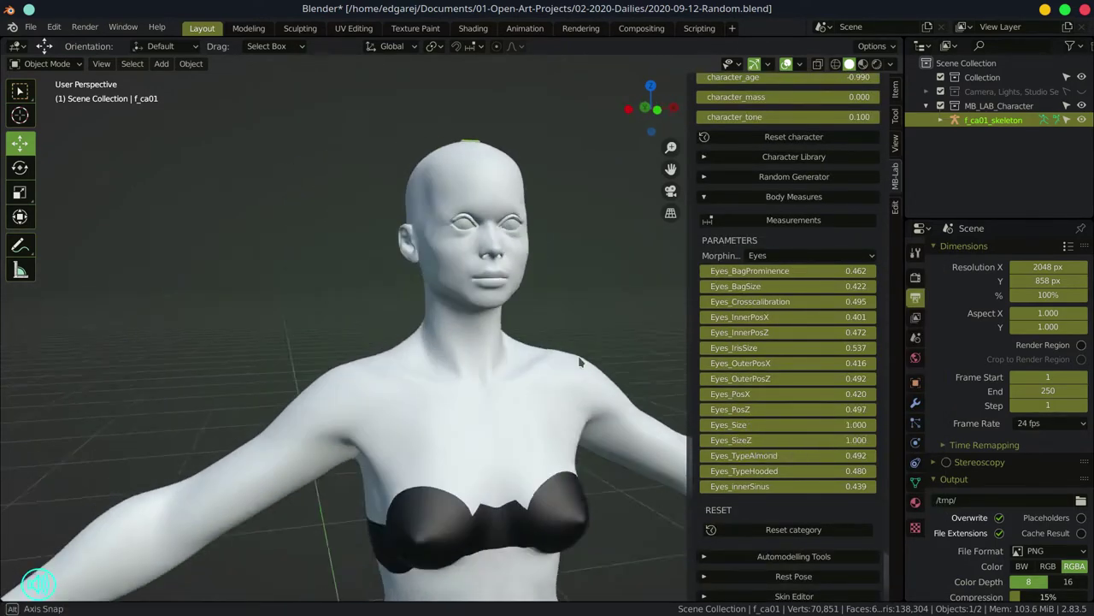
drag(855, 439, 821, 440)
drag(478, 342, 547, 351)
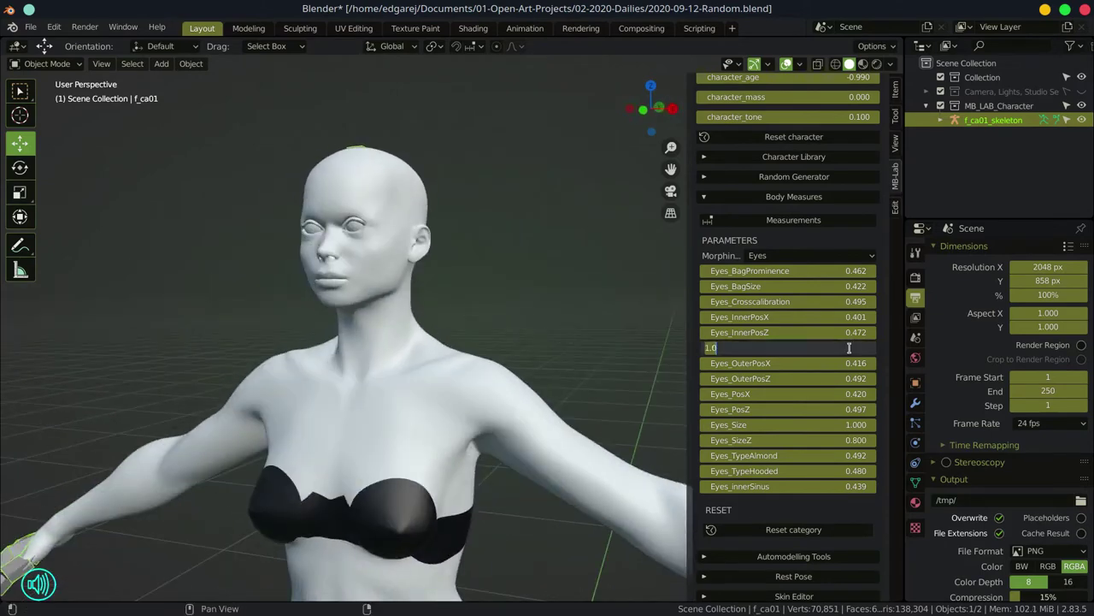
drag(846, 394, 868, 394)
drag(479, 359, 624, 481)
Switch to the Head measures and orbit around the figure to review the face
click(787, 255)
click(844, 317)
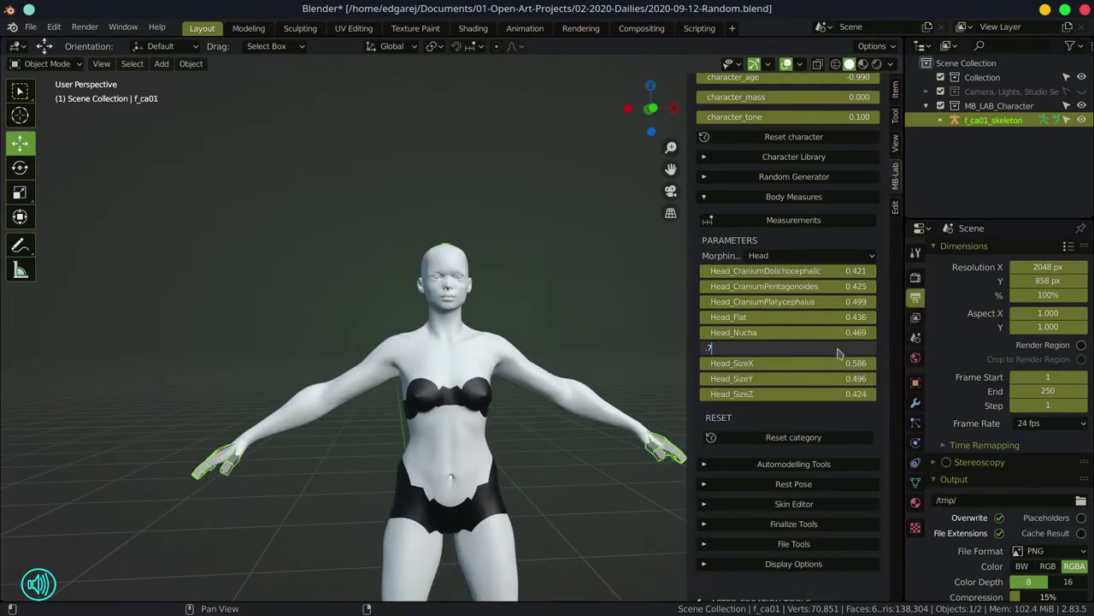
scroll(448, 525, down, 2)
drag(448, 525, 489, 407)
scroll(489, 408, up, 5)
scroll(489, 408, down, 4)
Choose a rest pose for the character after trying lambda-pose and star-pose
click(703, 197)
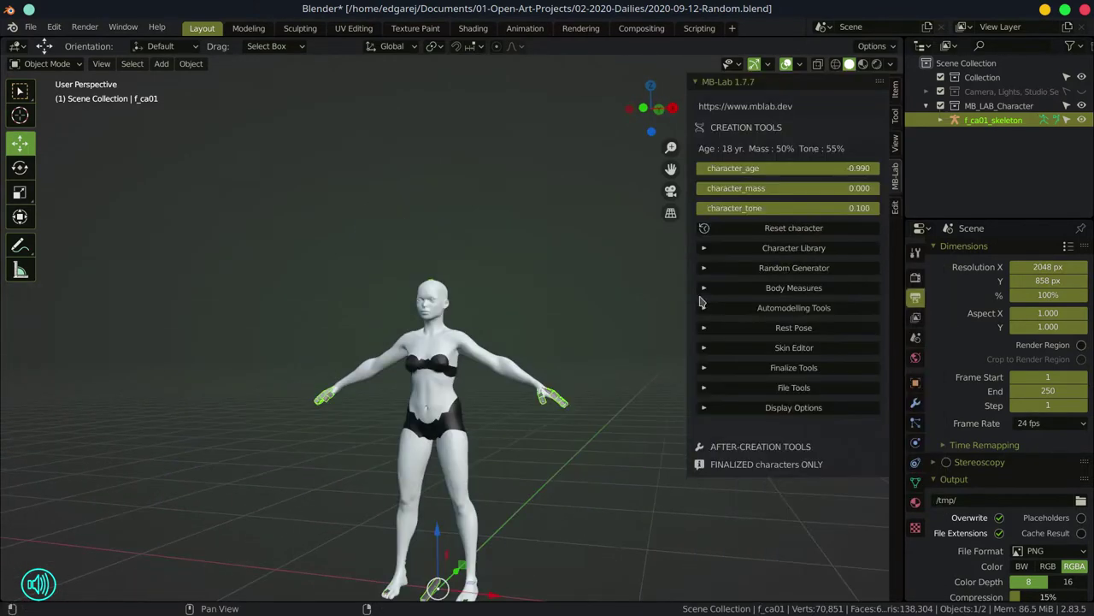
click(705, 328)
click(770, 351)
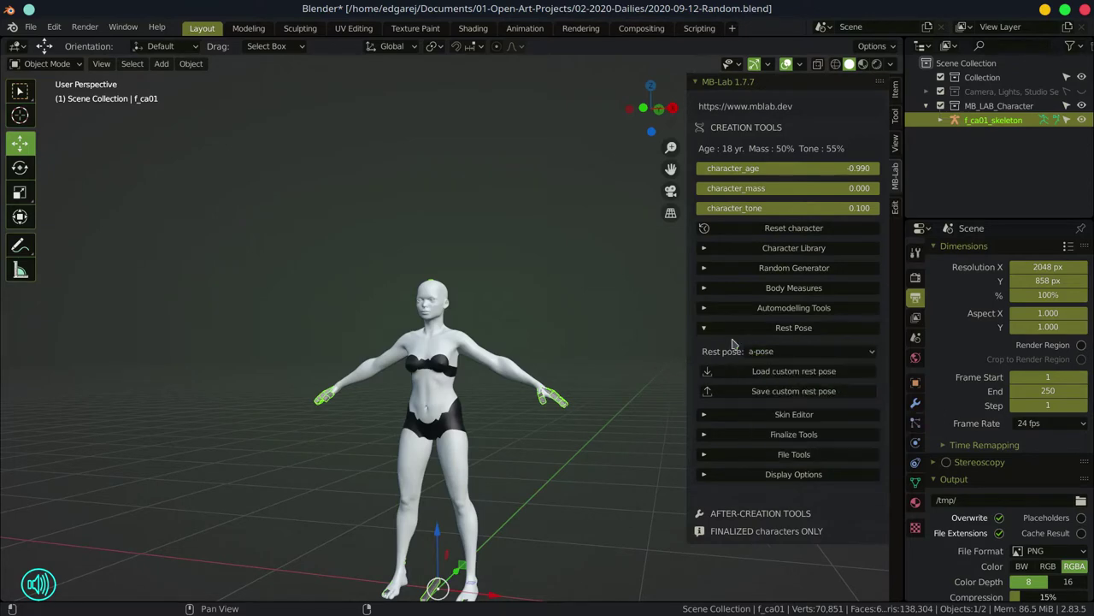
click(761, 352)
click(767, 399)
click(705, 331)
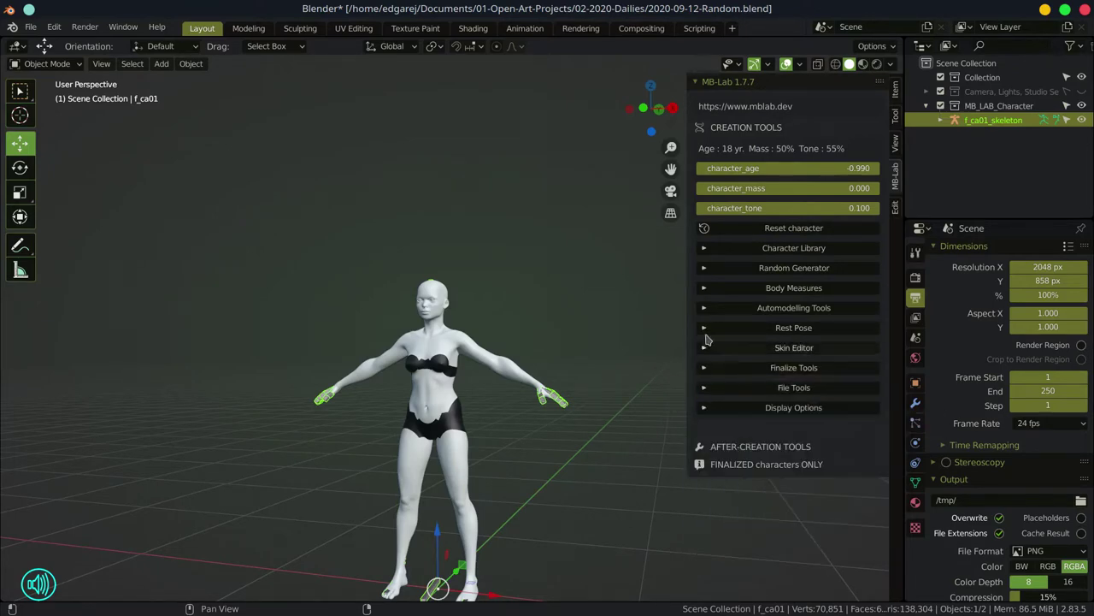
click(705, 328)
click(769, 350)
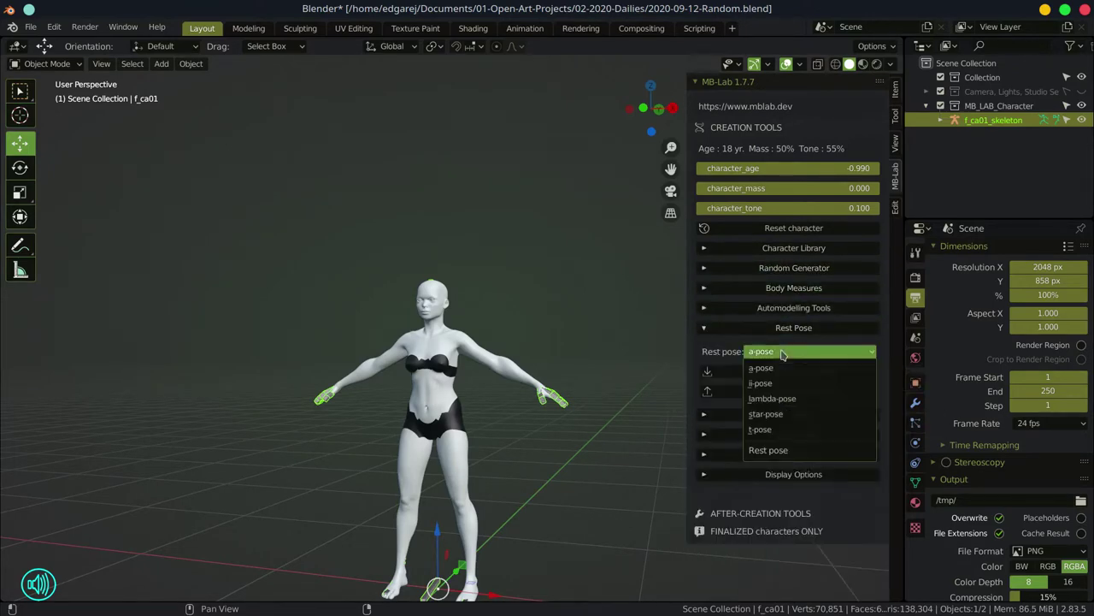
click(777, 423)
click(770, 350)
click(776, 384)
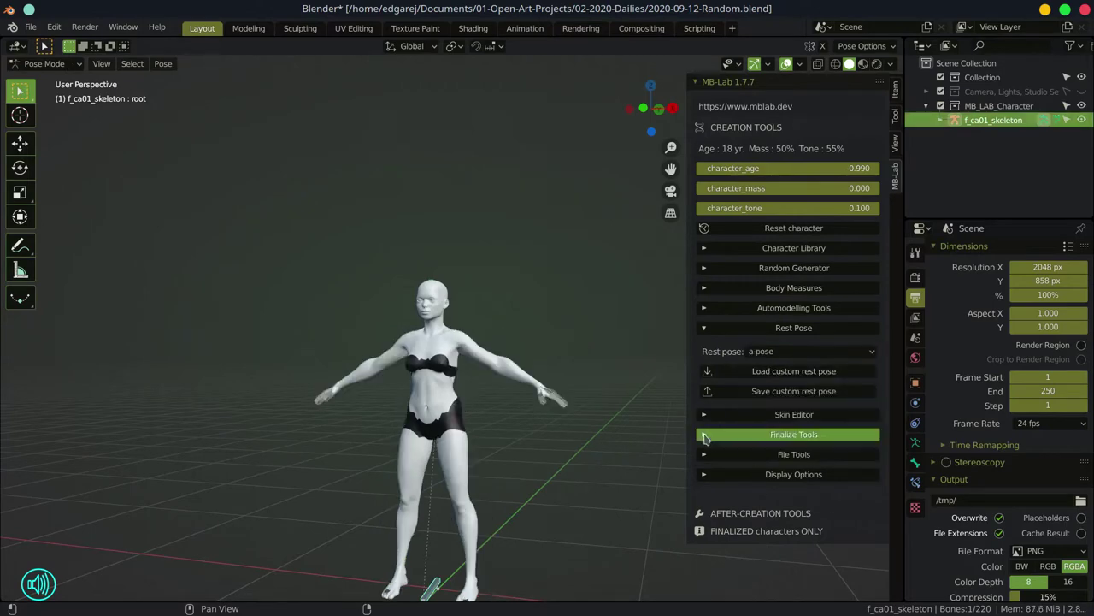
Finalize the character with textures and backup
click(793, 435)
click(777, 455)
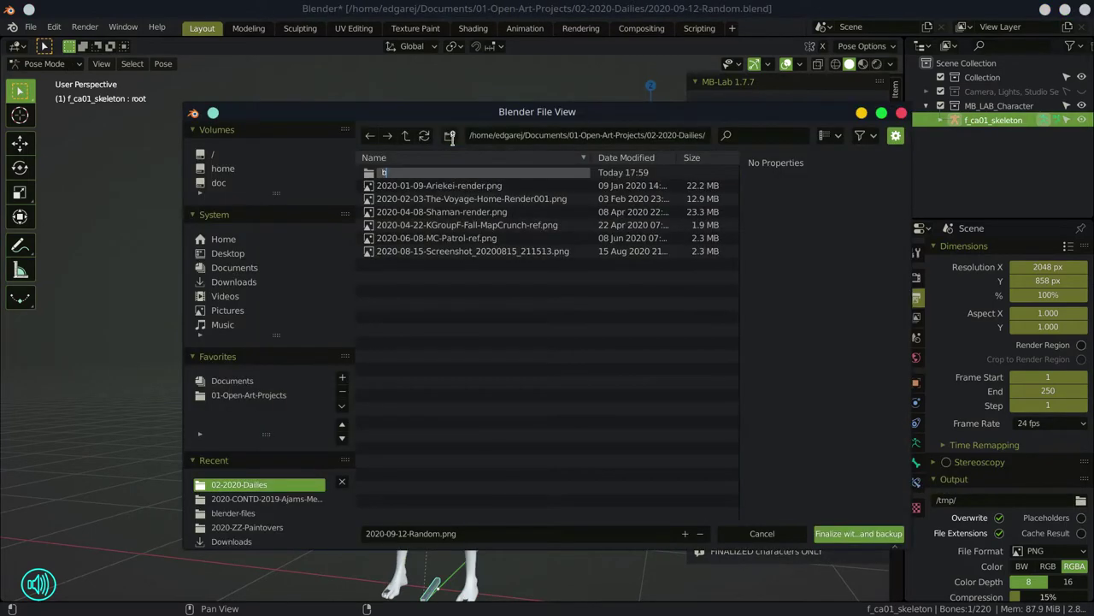
click(834, 534)
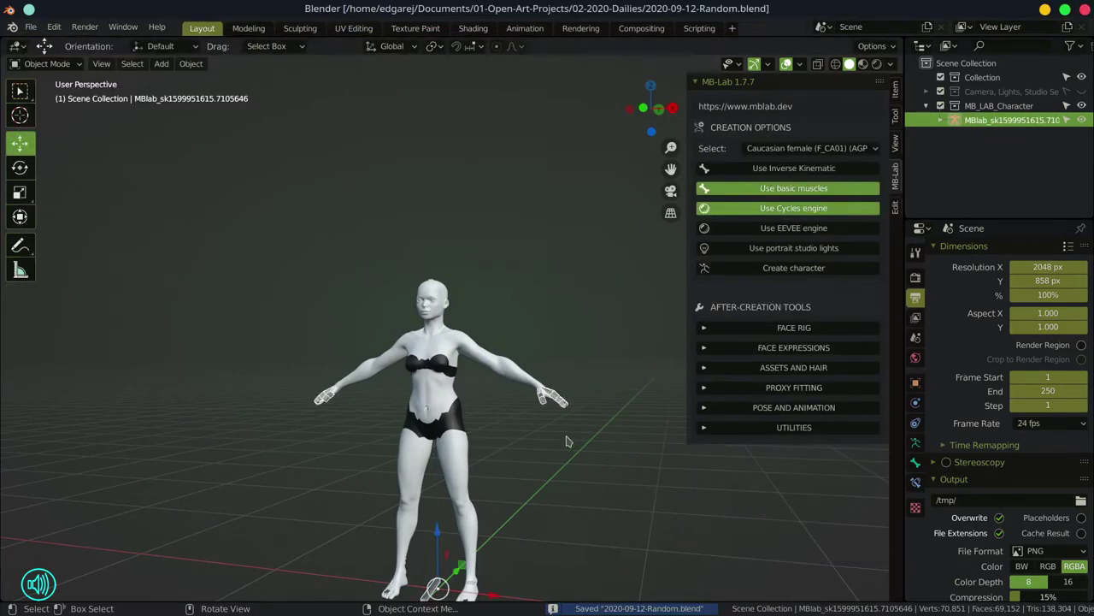
In Pose Mode, rotate both upper arms downward and turn the thigh bone
key(ctrl+Tab)
click(398, 353)
drag(368, 359, 380, 376)
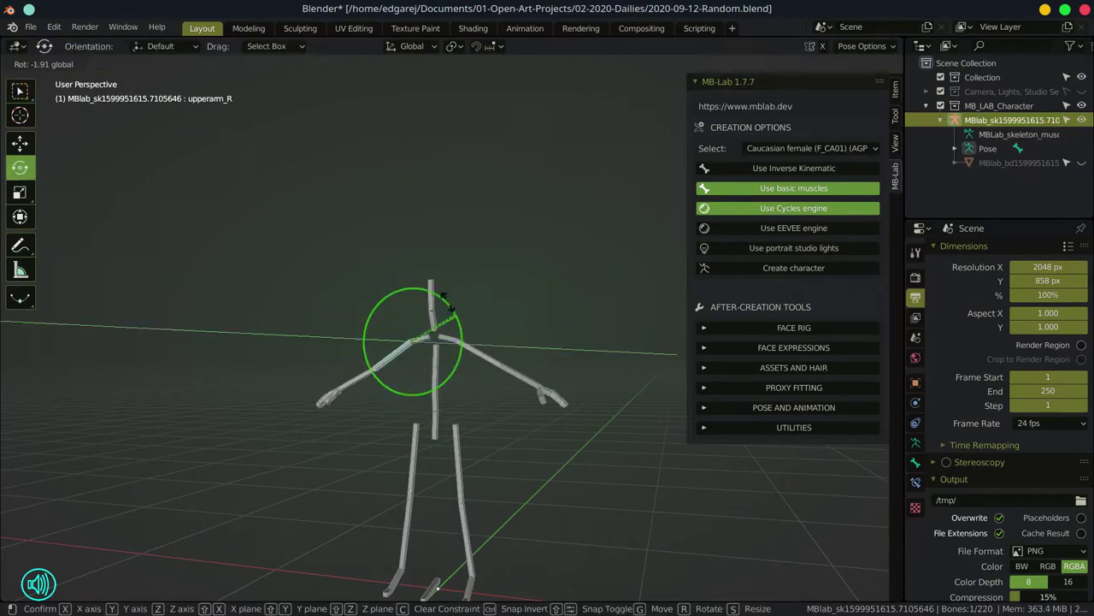
click(479, 351)
drag(506, 335, 504, 369)
click(401, 462)
click(462, 444)
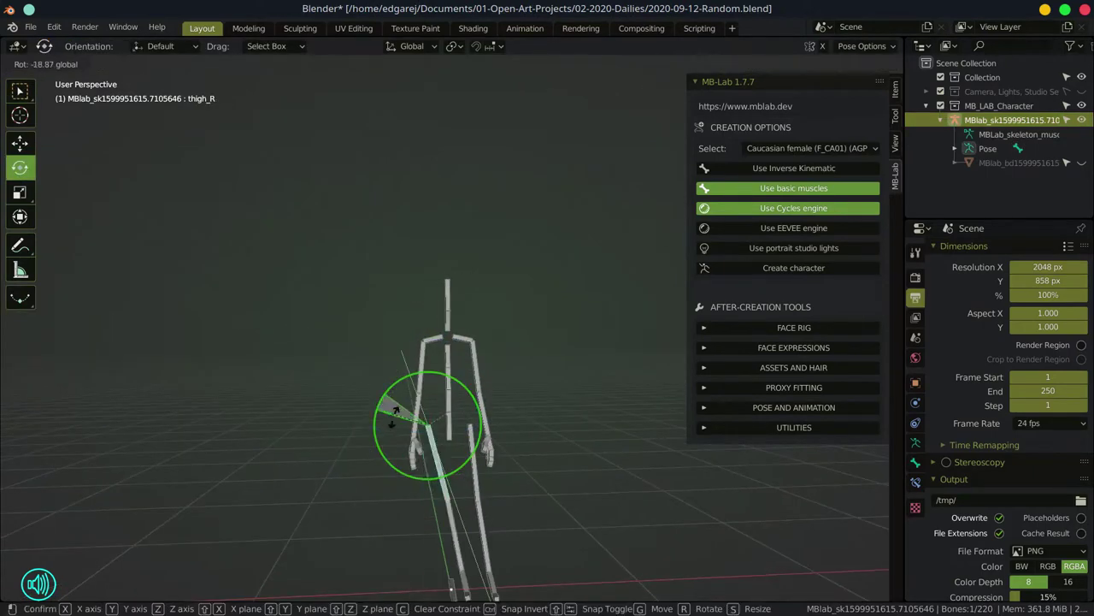
drag(462, 445, 479, 428)
Try the standing03, standing_in_lab and standing02 female poses
click(706, 409)
click(769, 431)
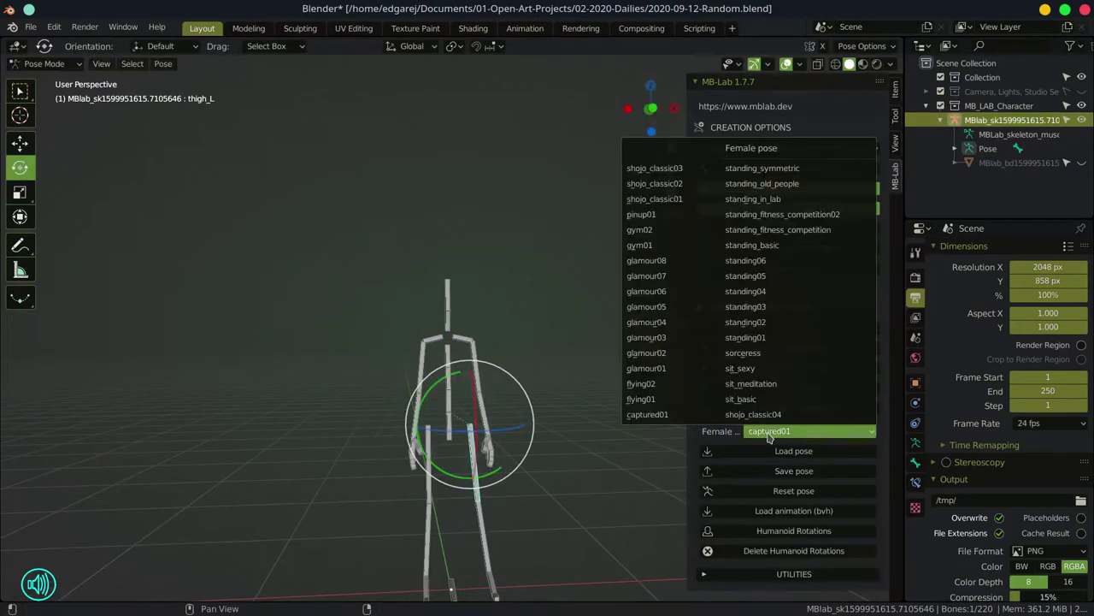
click(746, 306)
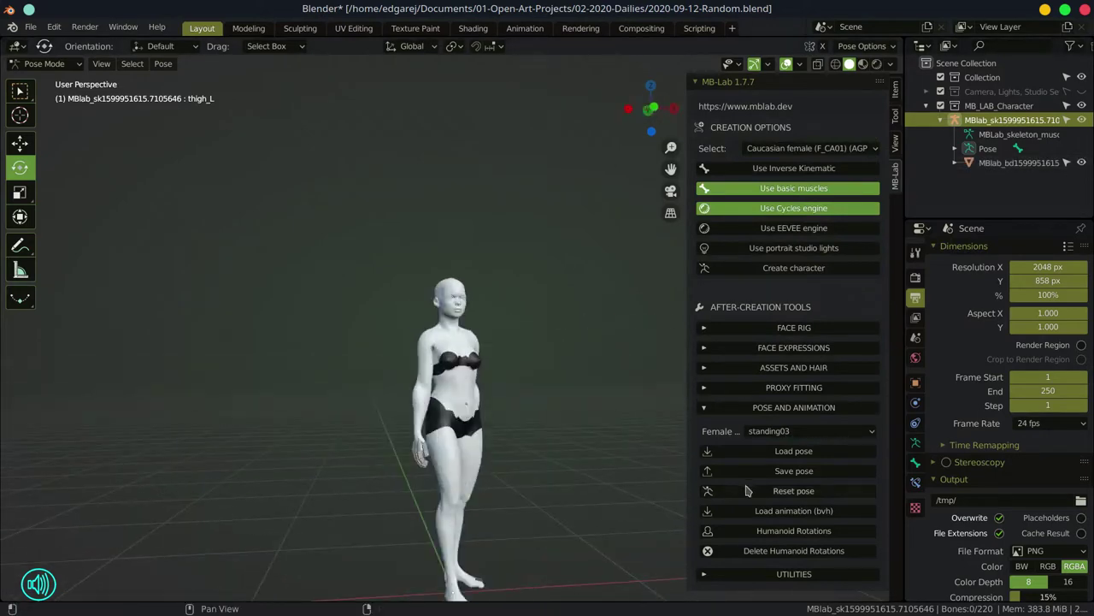
click(763, 432)
key(Return)
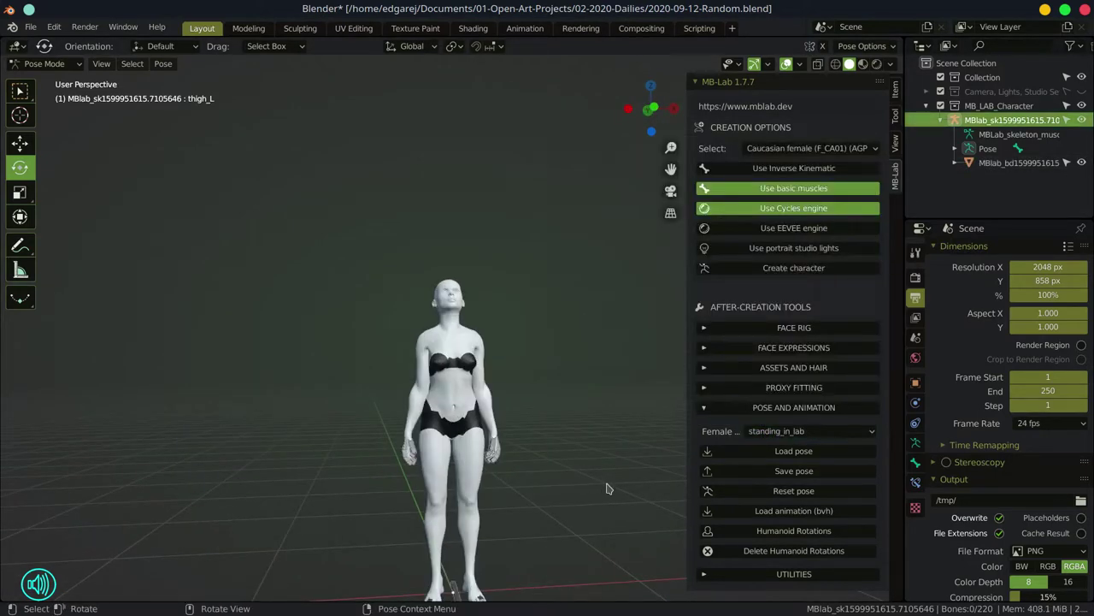
click(764, 431)
click(762, 325)
click(765, 431)
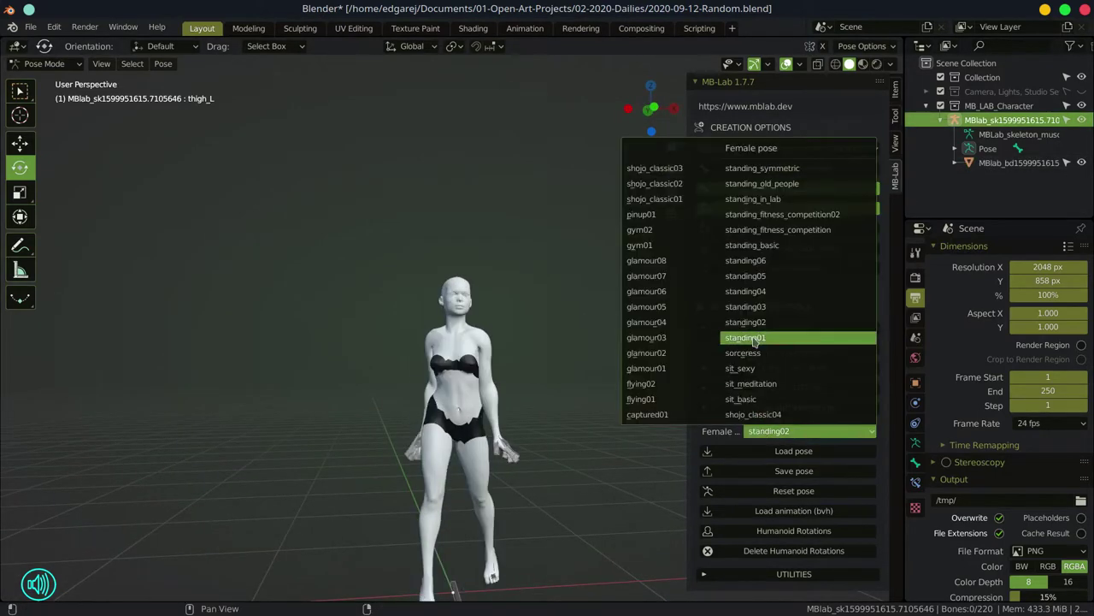
click(752, 336)
click(765, 431)
click(753, 306)
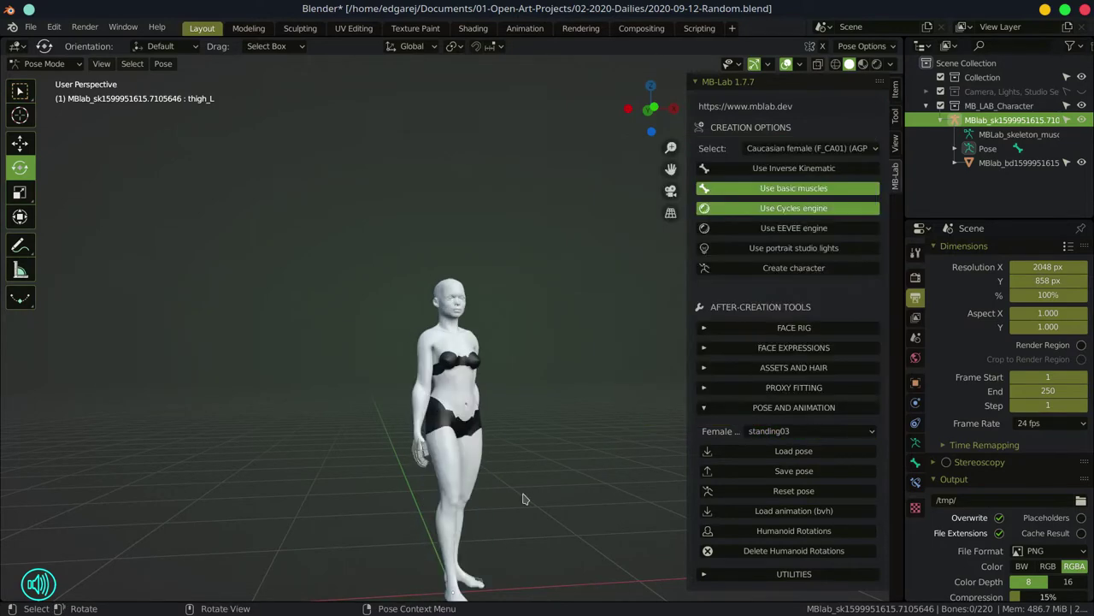
Try the standing04, standing05, standing06 and glamour05 female poses
click(765, 431)
click(774, 293)
click(766, 431)
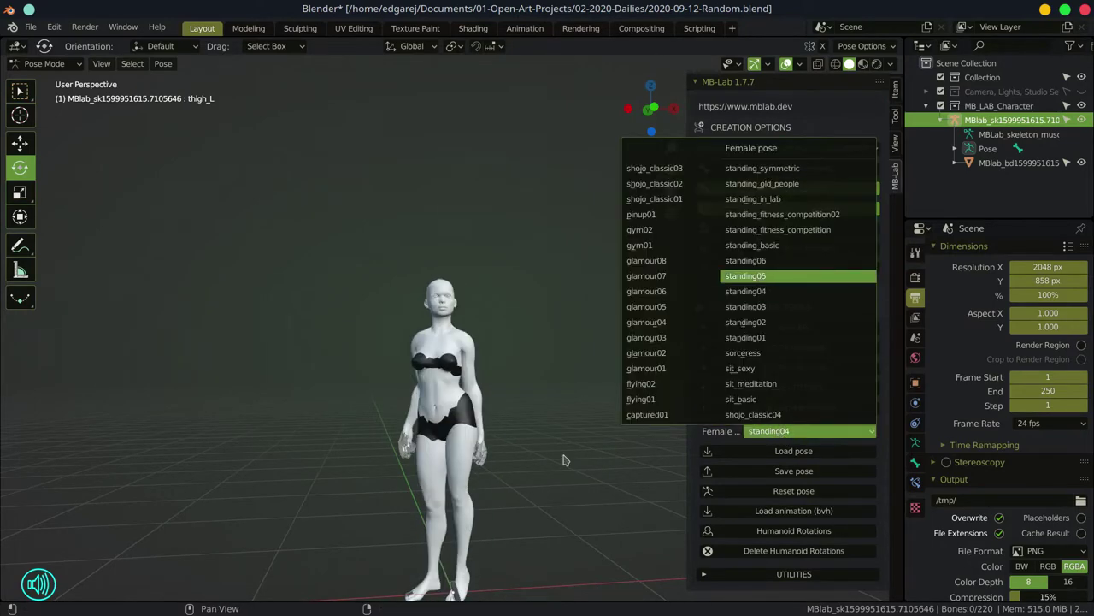
click(752, 275)
drag(581, 462, 636, 484)
click(765, 431)
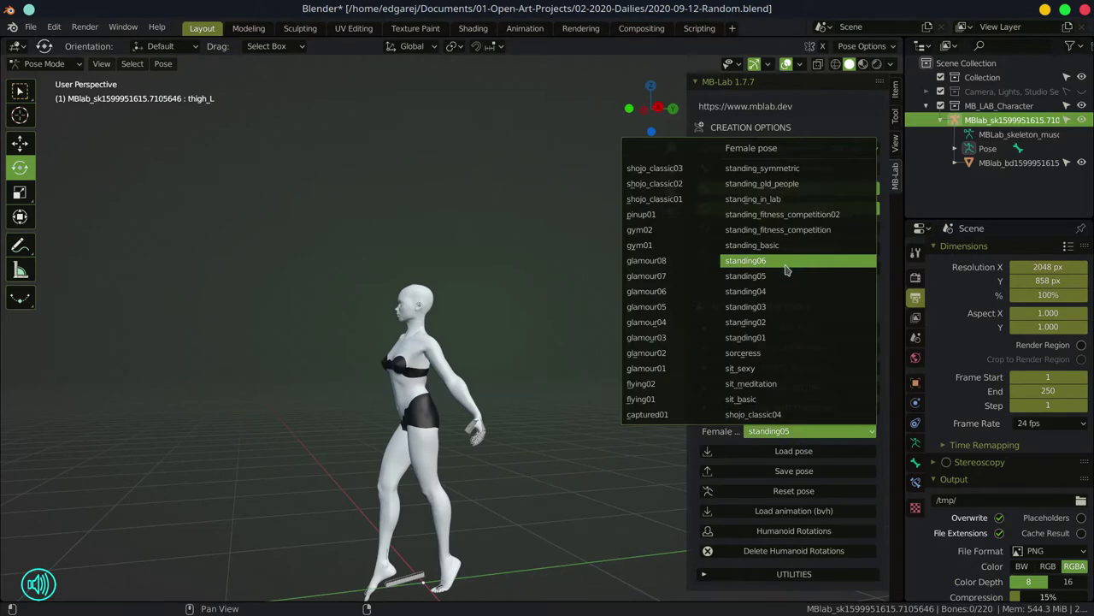
click(786, 264)
click(765, 431)
click(647, 307)
Try standing_old_people and the shojo_classic poses, settling on standing_symmetric
click(765, 431)
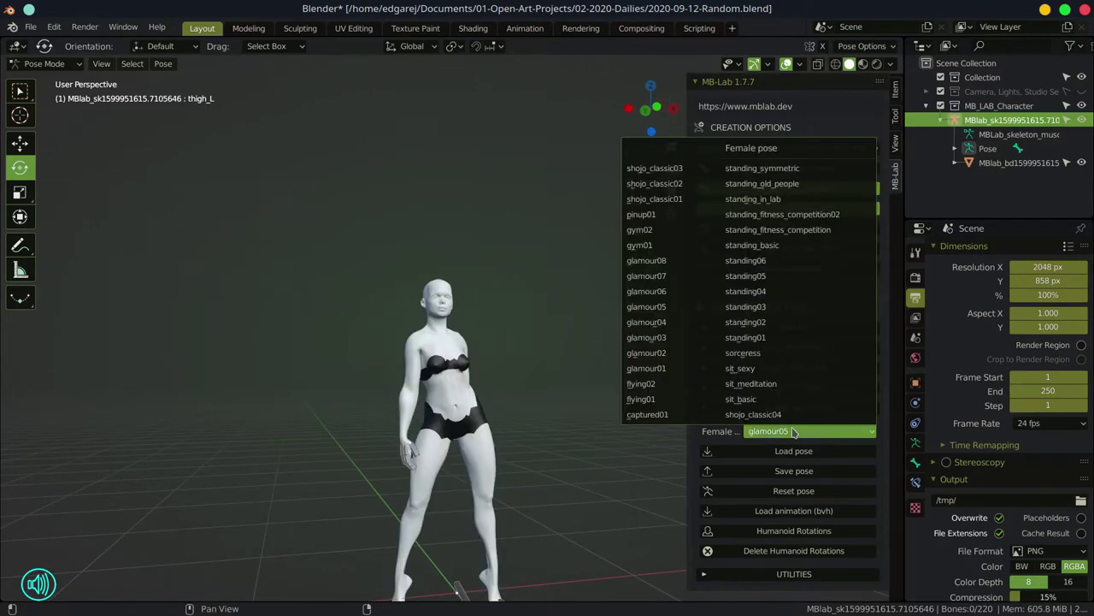
click(760, 183)
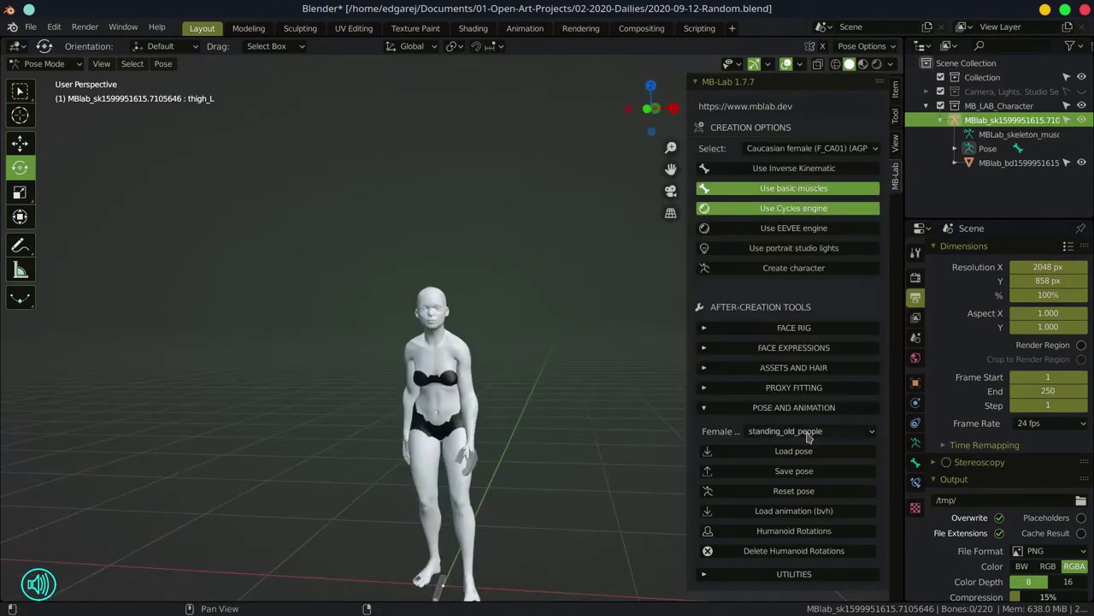
click(770, 431)
click(680, 199)
click(770, 431)
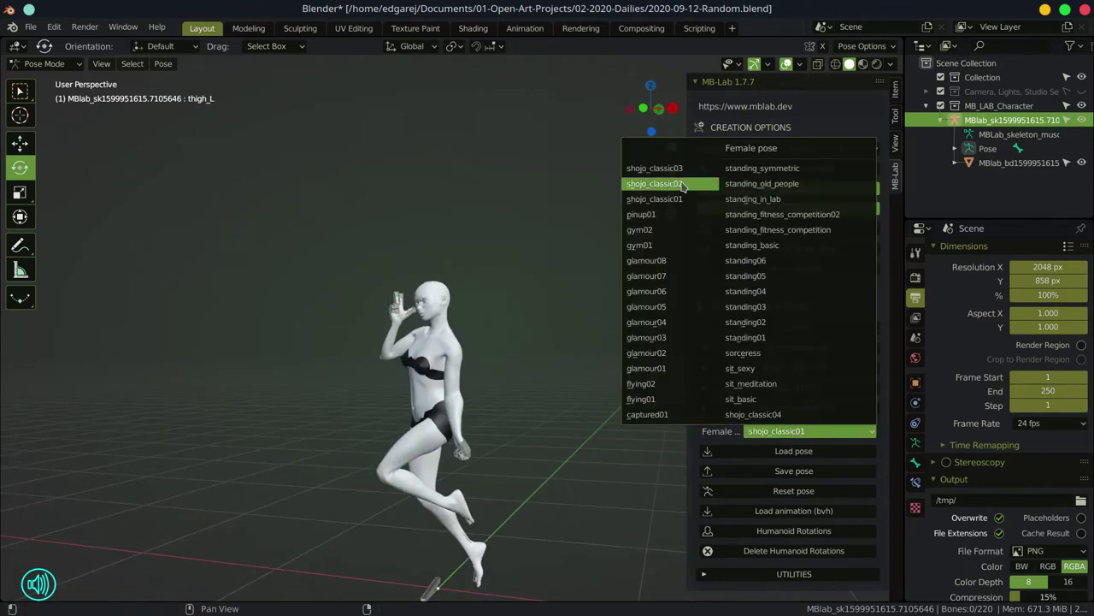
click(655, 183)
click(770, 431)
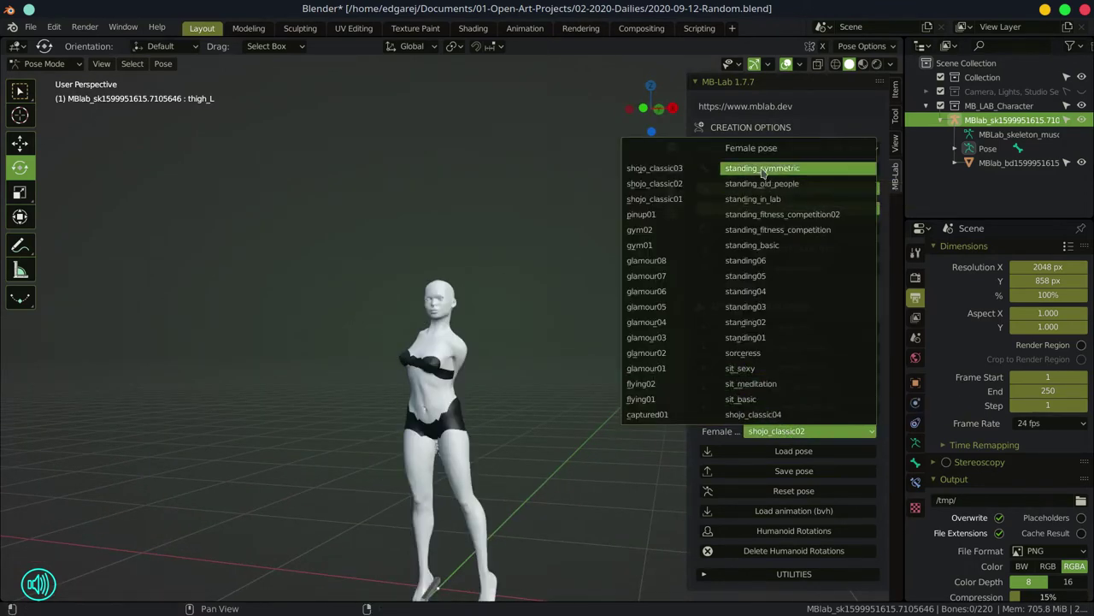
click(764, 168)
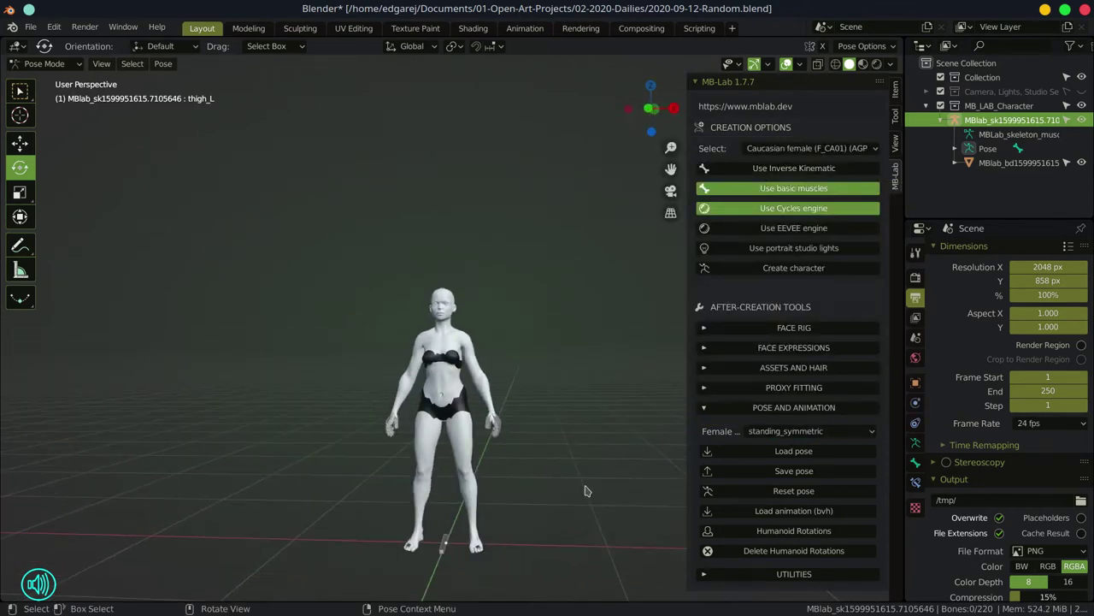
Adjust the standing_symmetric pose by rotating the right and left upper arms and selecting the head
ctrl+click(774, 368)
click(461, 428)
drag(505, 402, 478, 411)
click(423, 363)
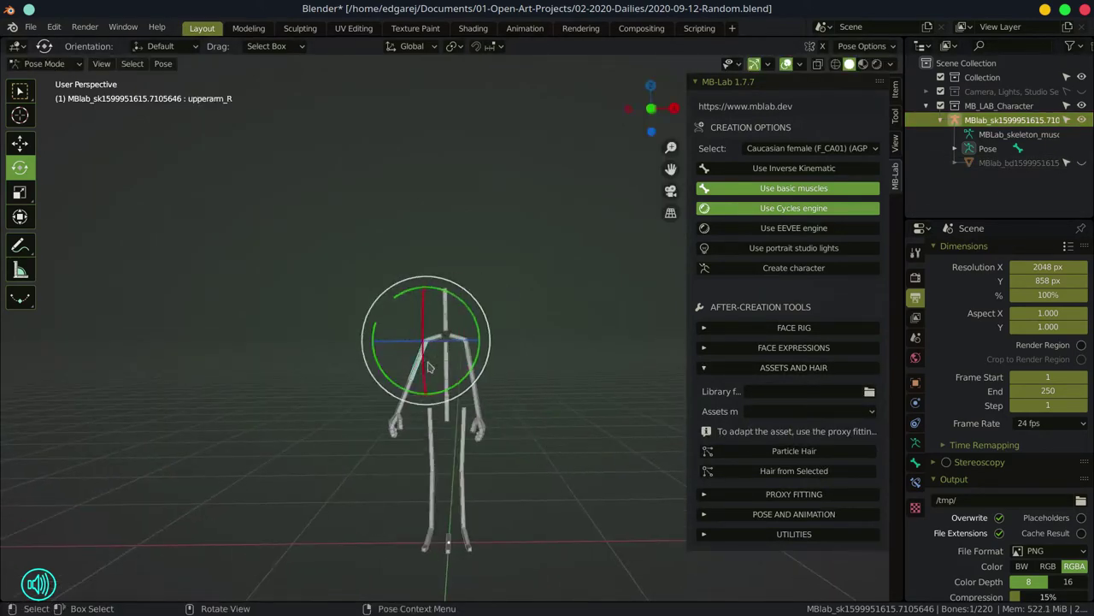
drag(516, 311, 487, 308)
click(423, 300)
click(402, 329)
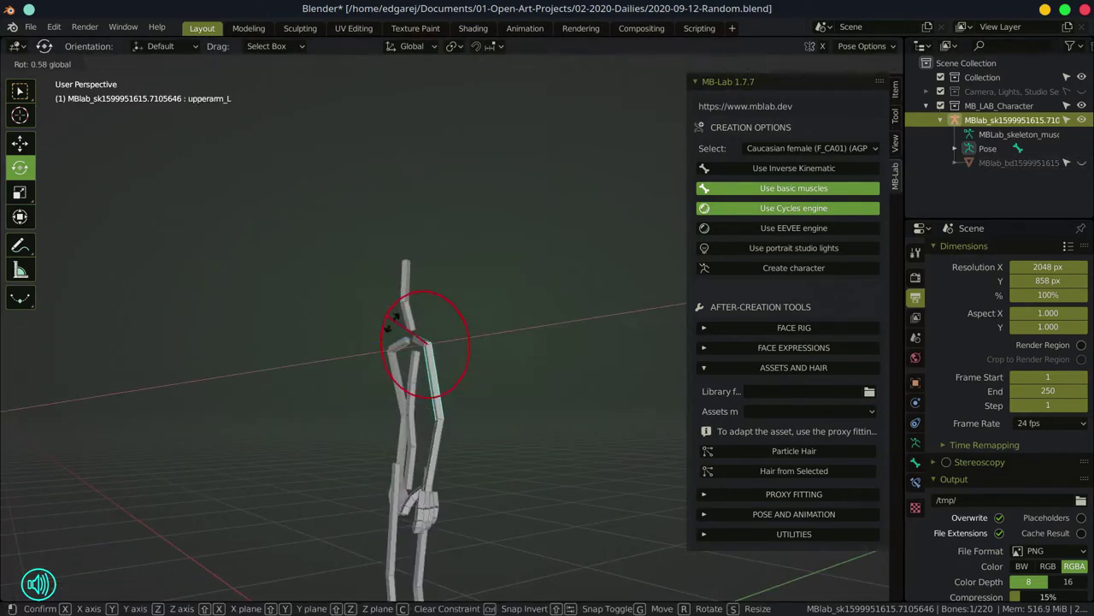
drag(395, 325, 395, 327)
click(395, 326)
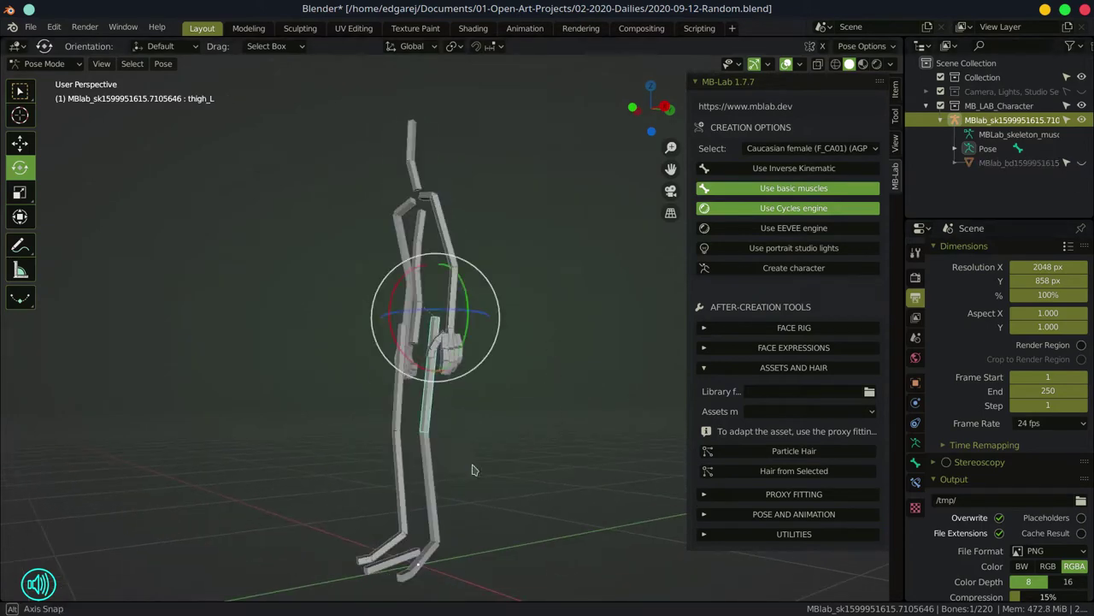
Rotate the left thigh, adjust the left forearm, and save 2020-09-12-Random.blend
click(488, 387)
key(r)
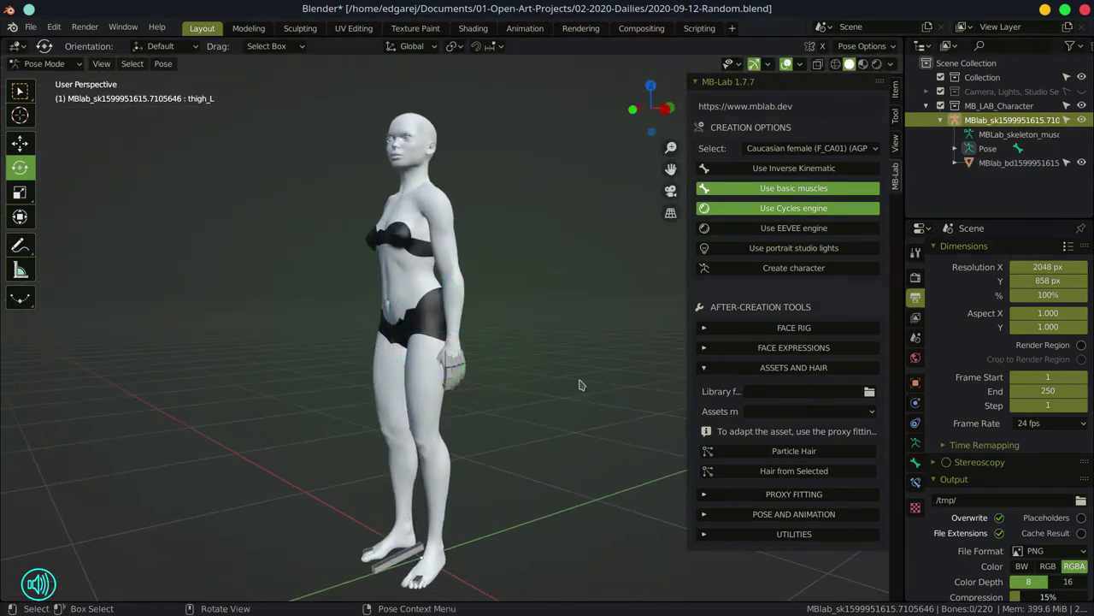
click(550, 355)
key(alt+a)
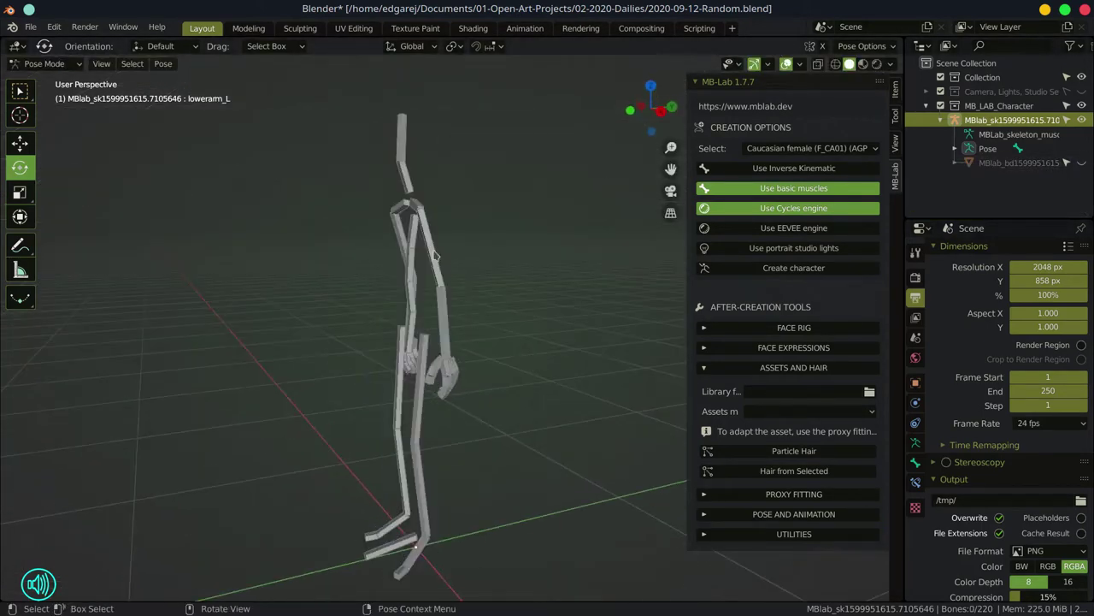
click(433, 306)
click(550, 416)
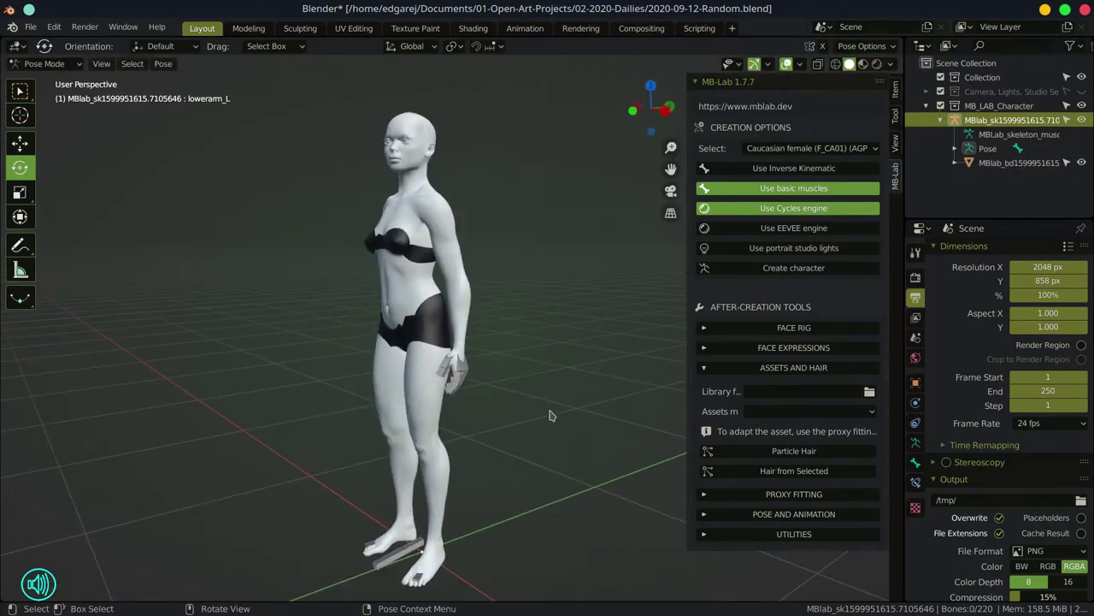
key(ctrl+s)
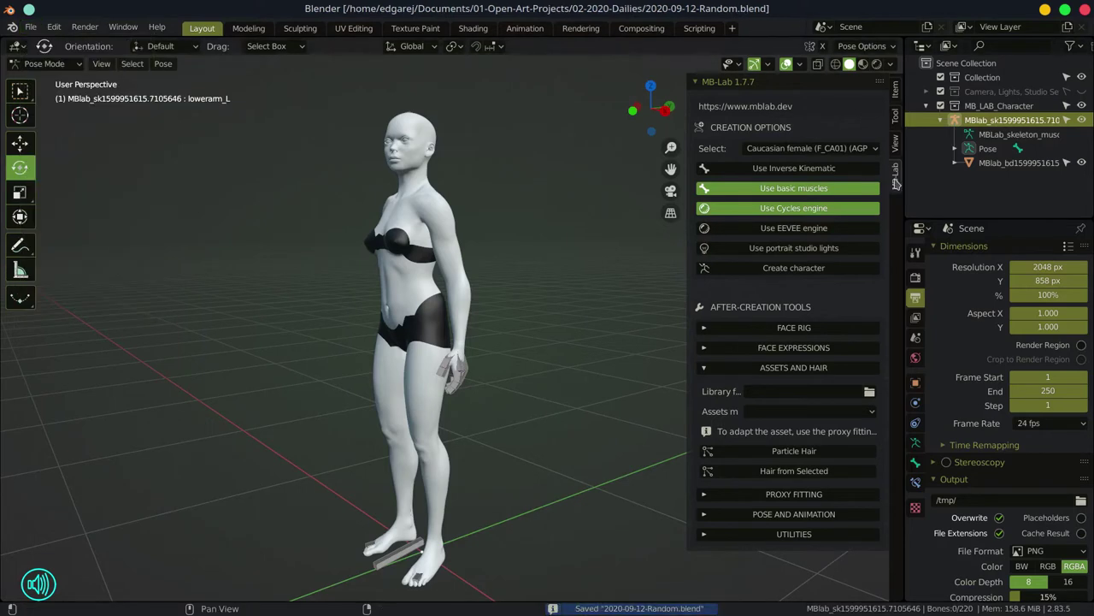
key(n)
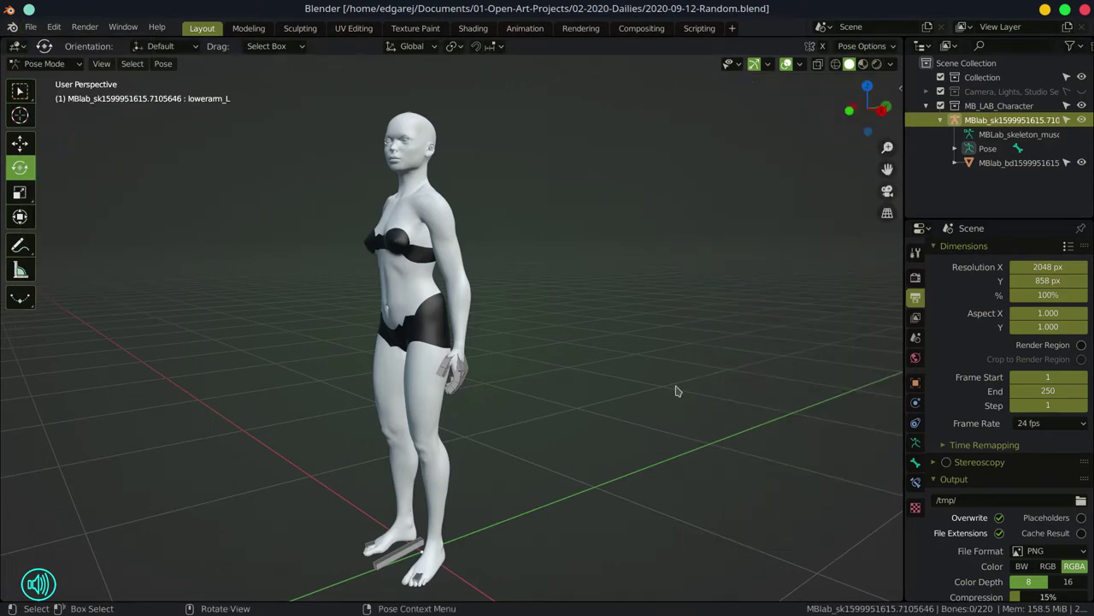
Bend the left forearm bone (lowerarm_L) and save the file
key(r)
click(625, 345)
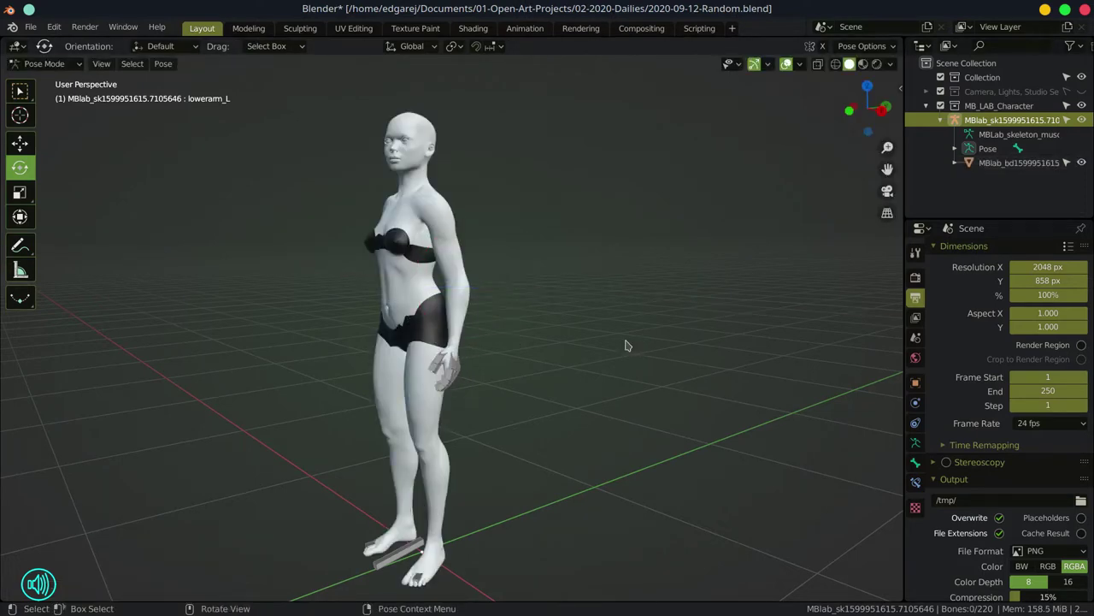
scroll(610, 345, down, 3)
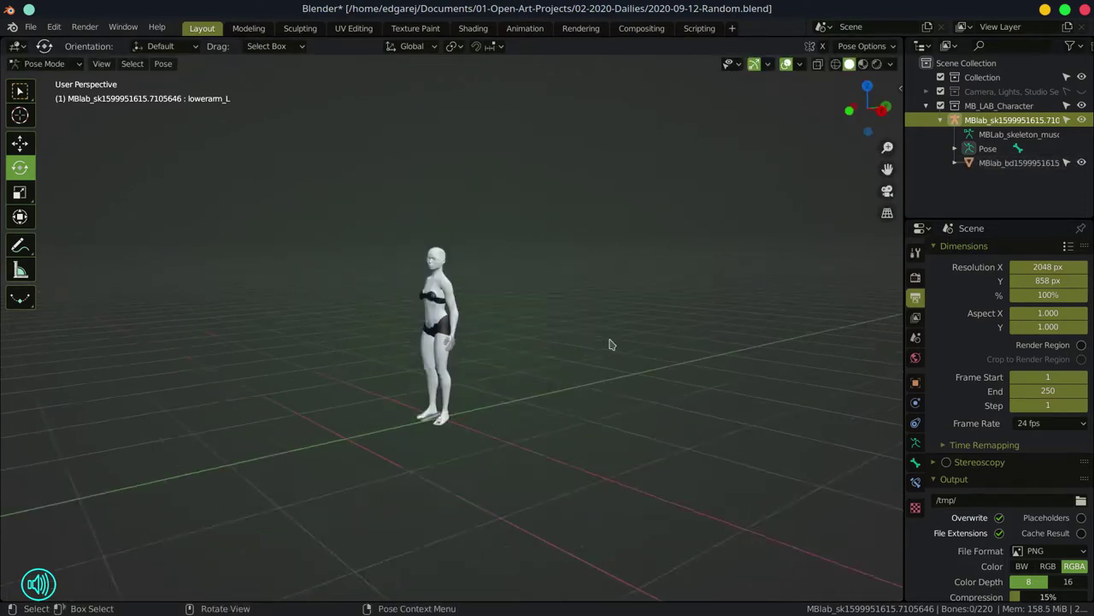
click(30, 27)
click(60, 98)
Split the viewport vertically into two side-by-side views
right_click(502, 55)
click(473, 54)
click(452, 111)
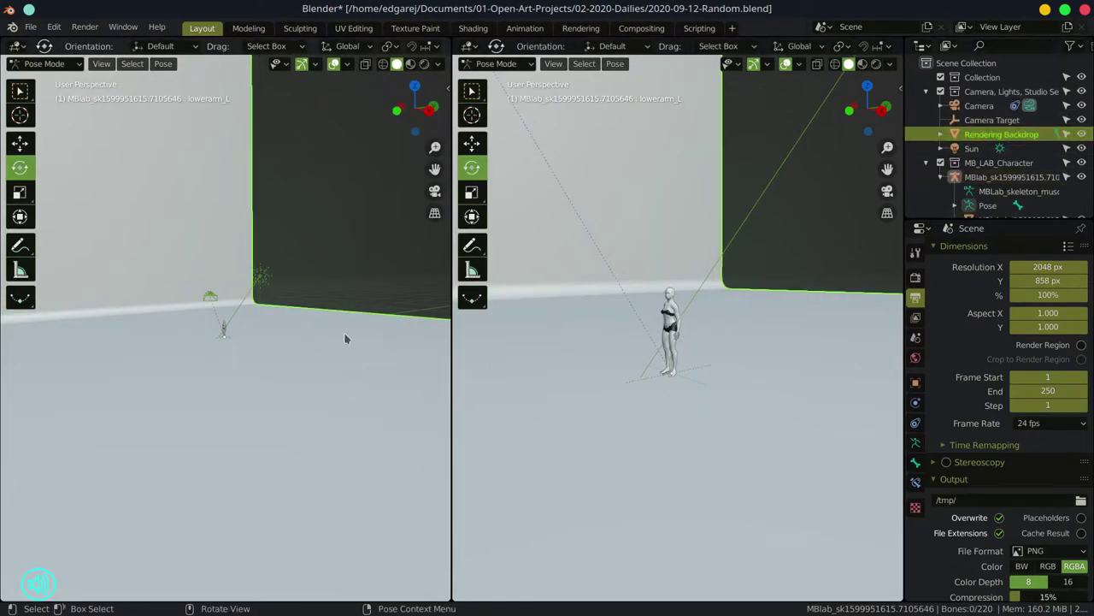
scroll(345, 338, down, 5)
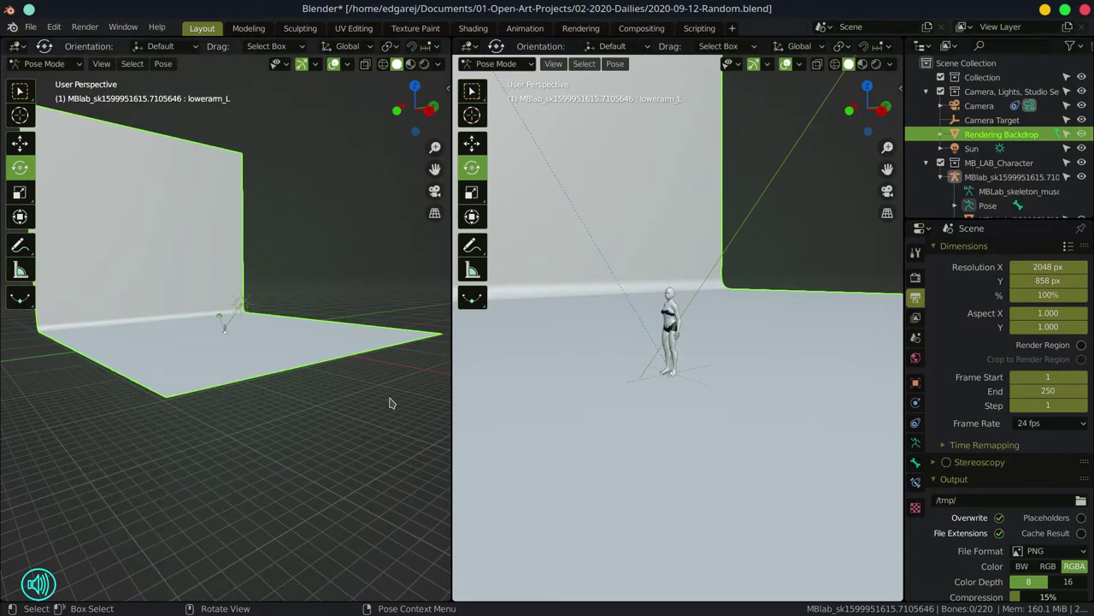
Select the camera, frame it in the left view, and save
click(224, 318)
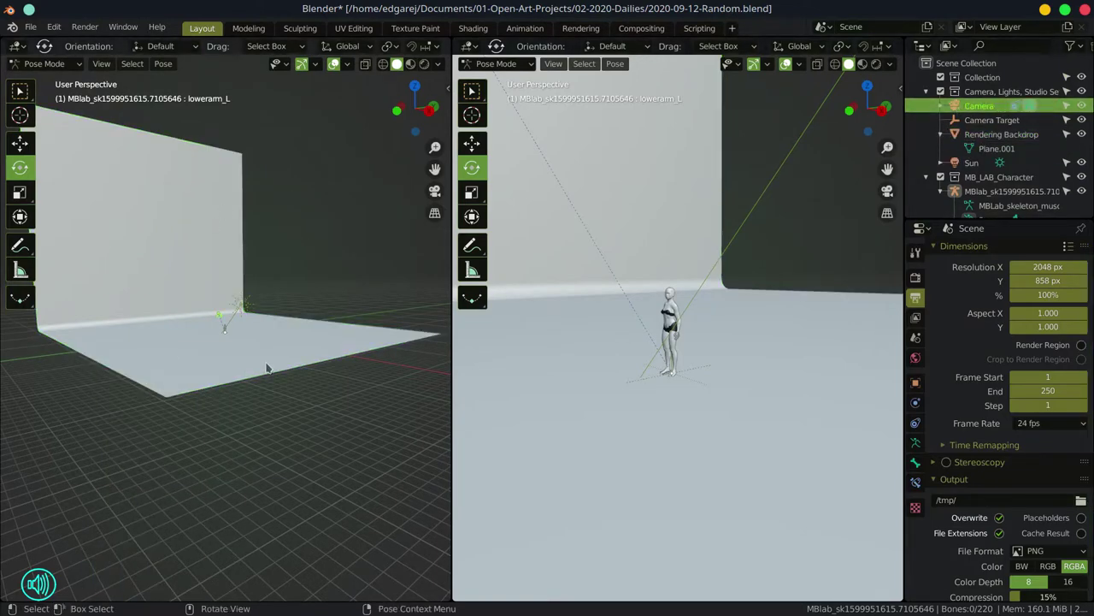
scroll(266, 368, up, 3)
key(shift+space)
key(g)
scroll(225, 325, down, 8)
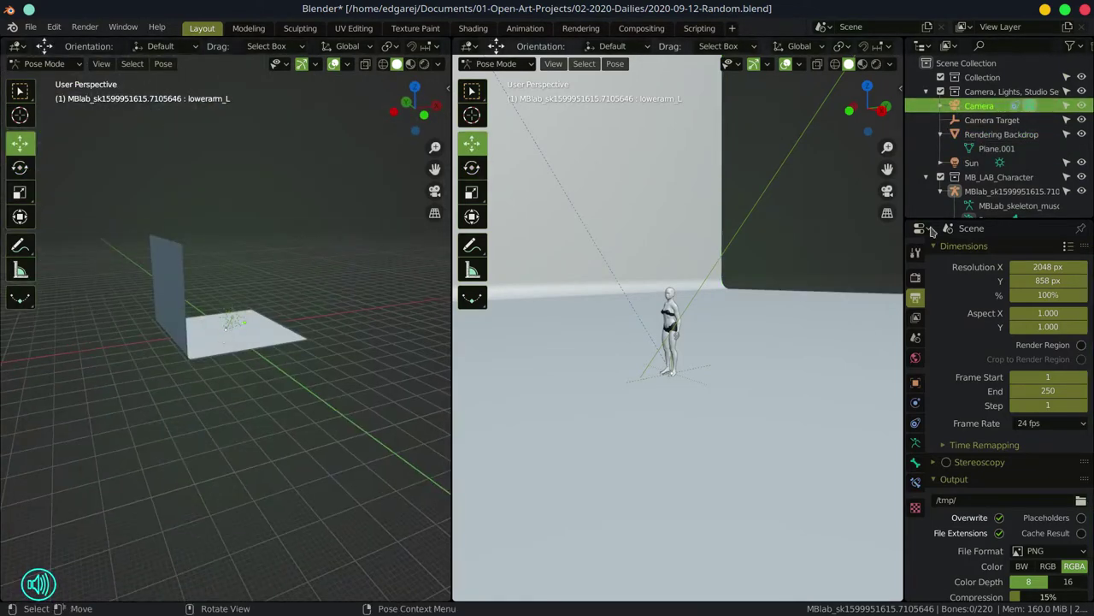
key(ctrl+s)
click(230, 324)
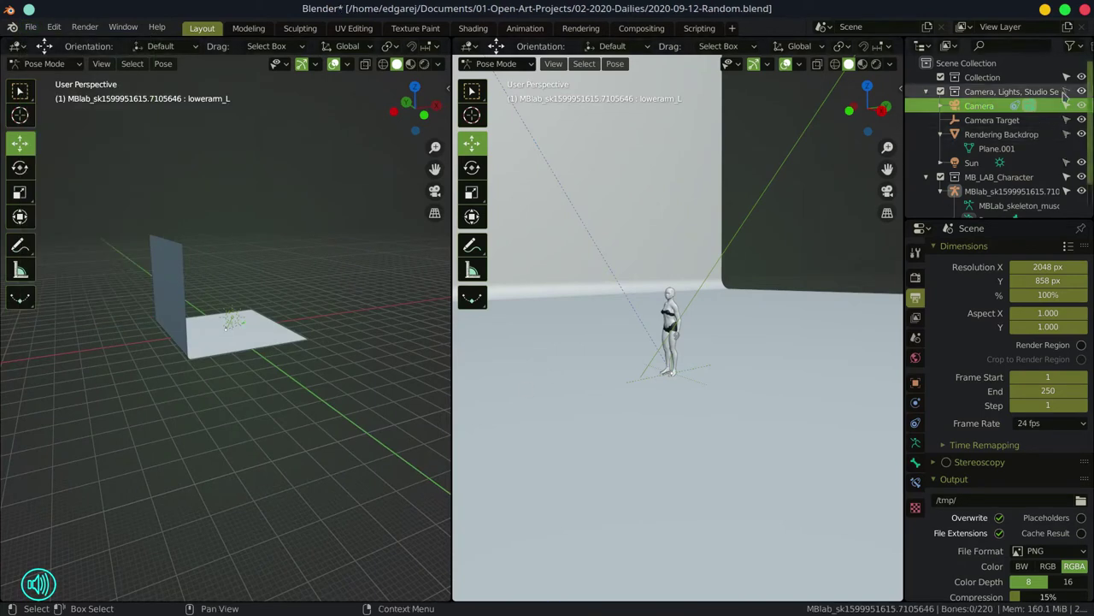
Select and frame the Rendering Backdrop, briefly toggling the camera and lights collection
click(966, 135)
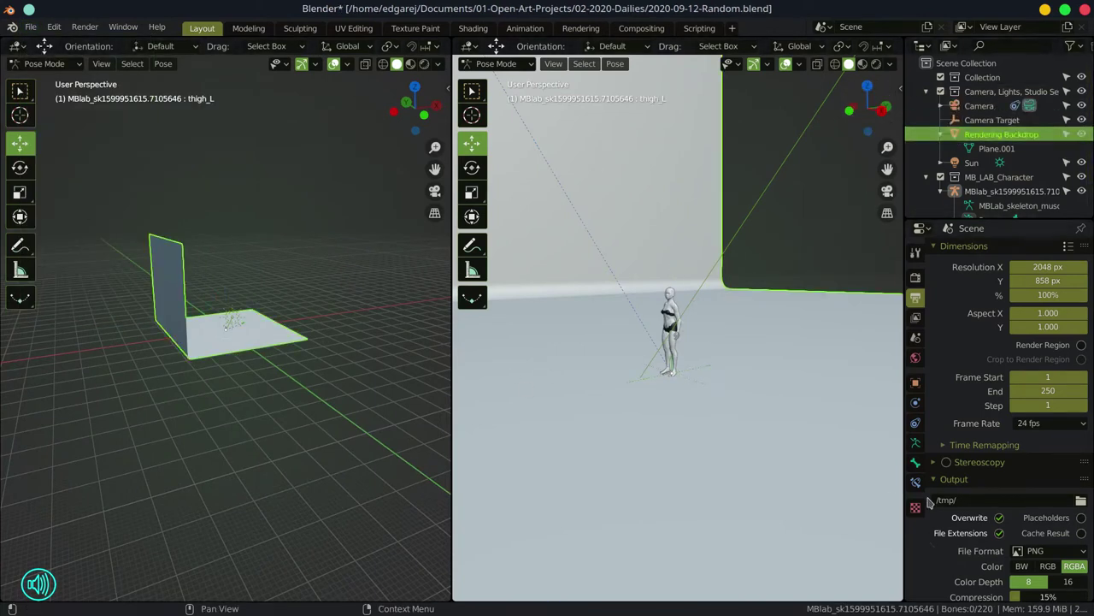
click(926, 177)
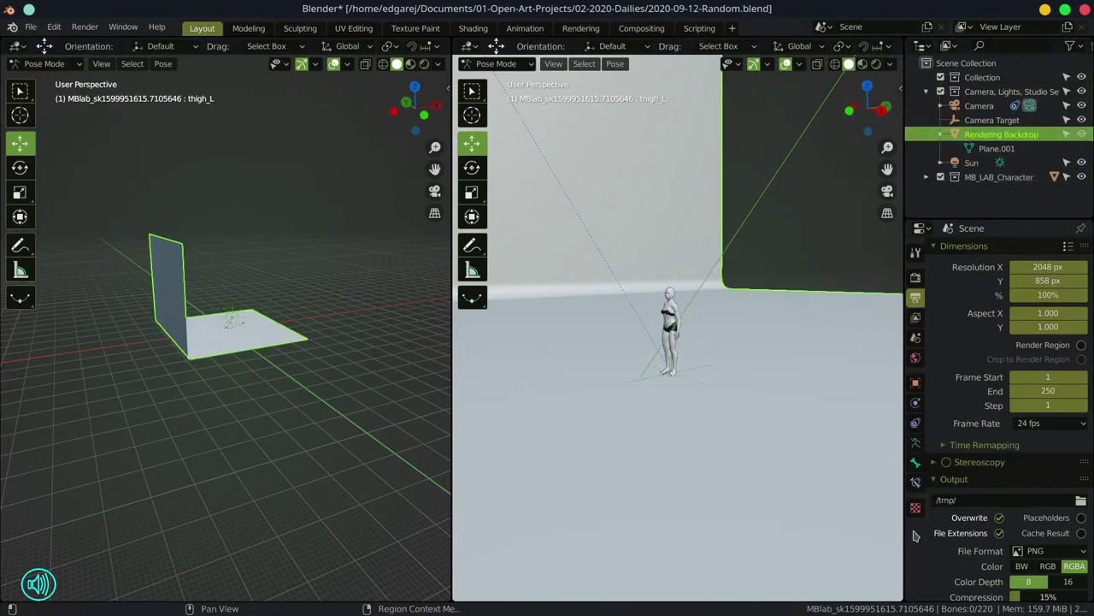
key(KP_Decimal)
key(KP_Decimal)
click(983, 91)
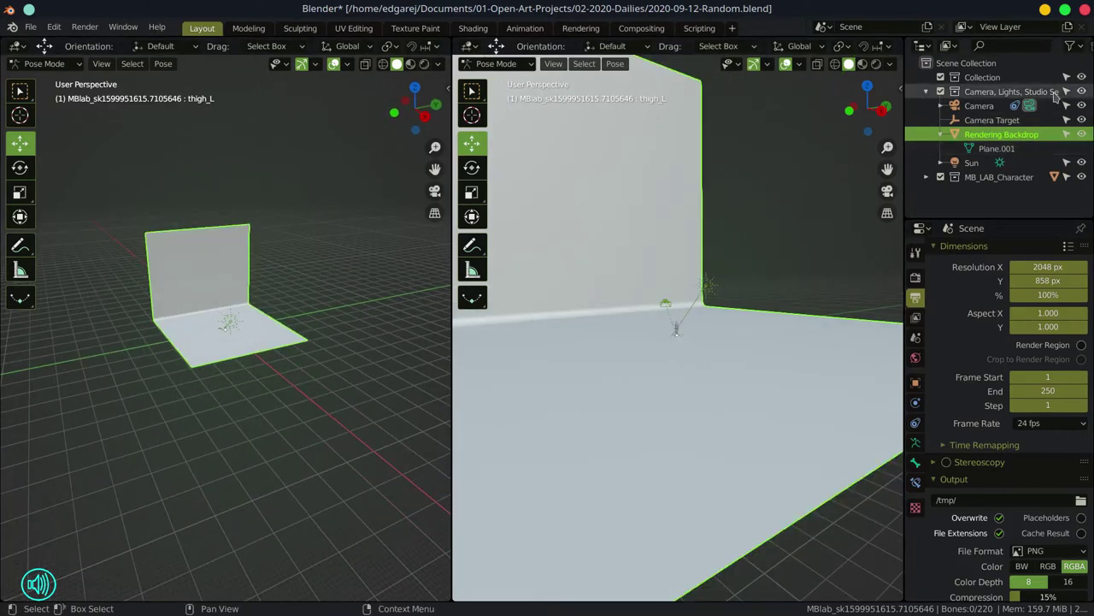
click(940, 92)
click(941, 92)
click(979, 105)
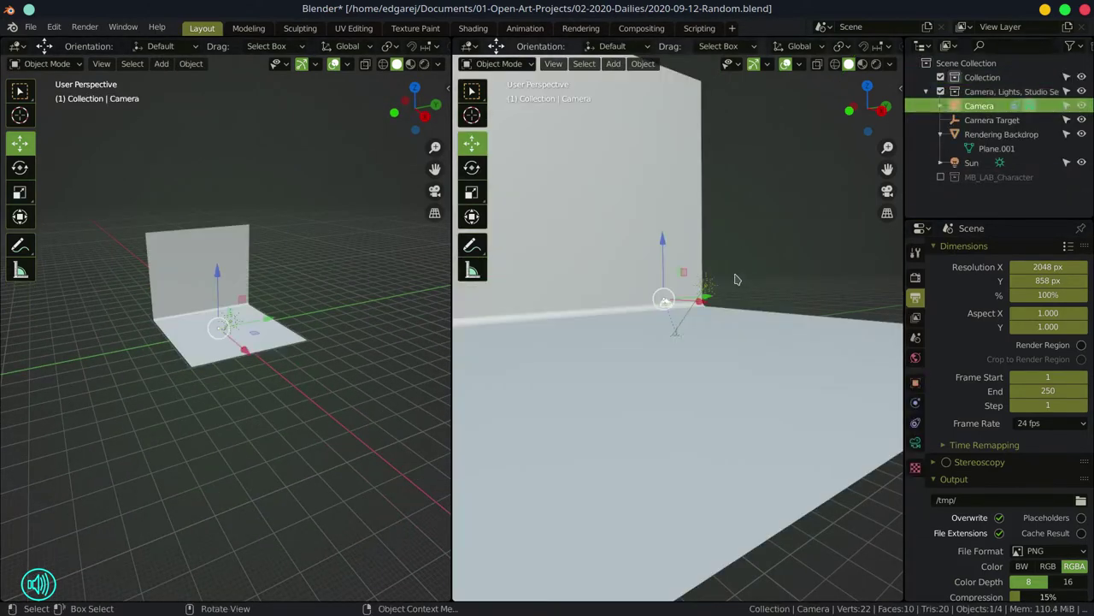
click(1002, 134)
Delete the backdrop, set render resolution to 2000 × 3000 px, and restore MB_LAB_Character
key(Delete)
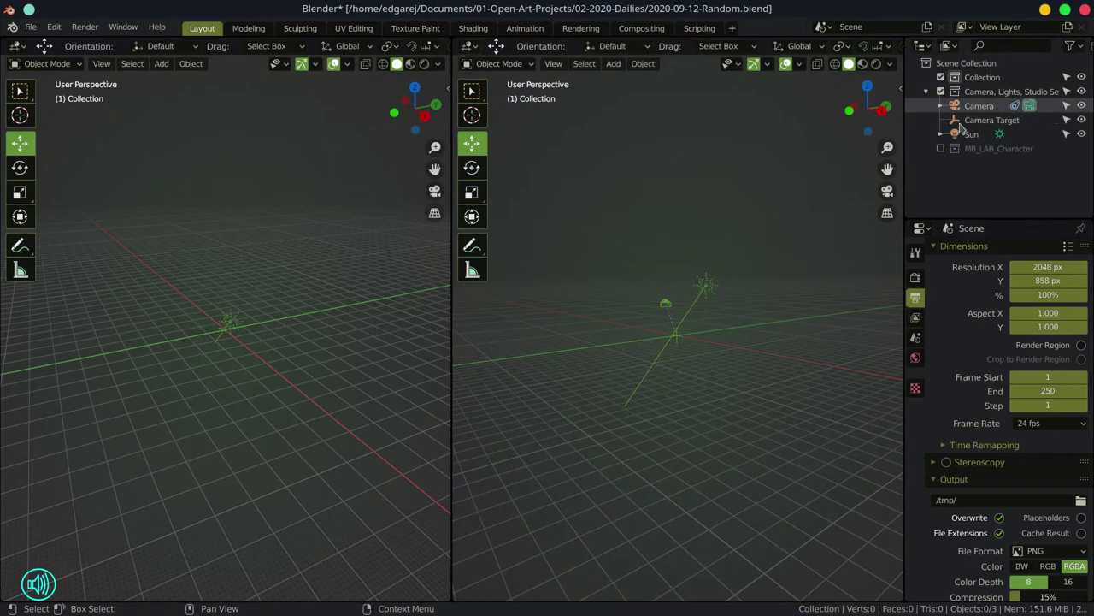
click(1048, 267)
key(Return)
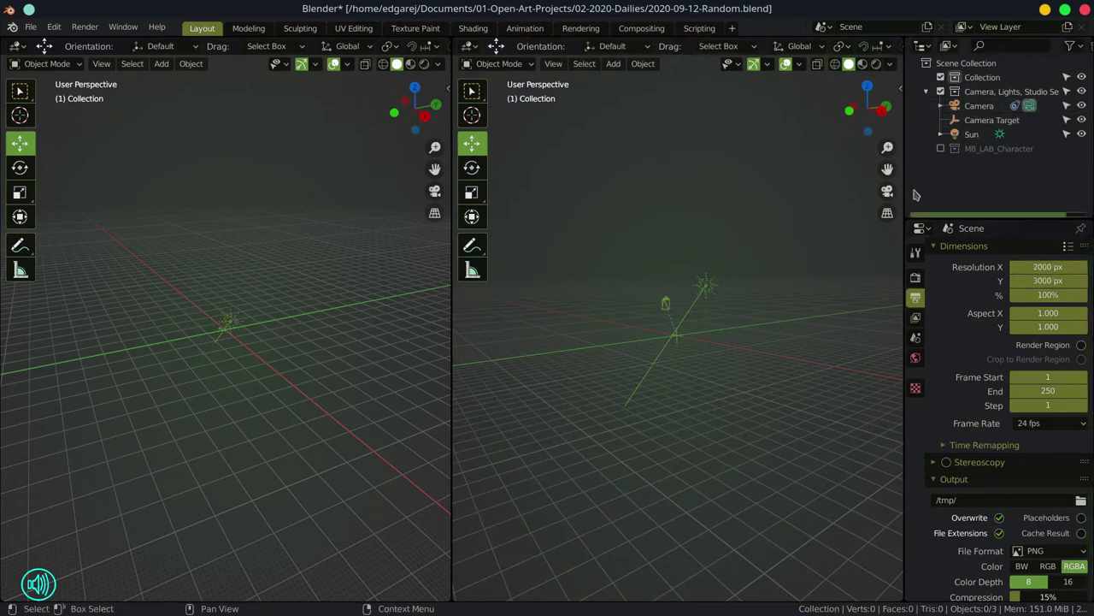
click(941, 149)
key(KP_0)
Raise the camera target along Z so the camera frames the woman
key(n)
click(641, 254)
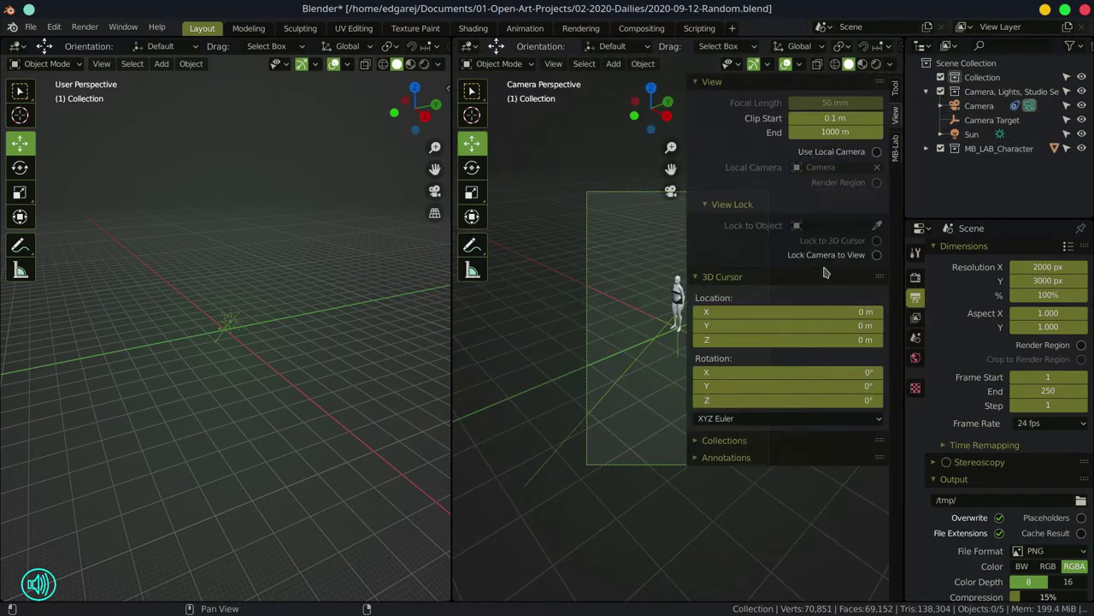
key(n)
scroll(733, 288, up, 3)
click(680, 312)
key(g)
key(z)
click(733, 287)
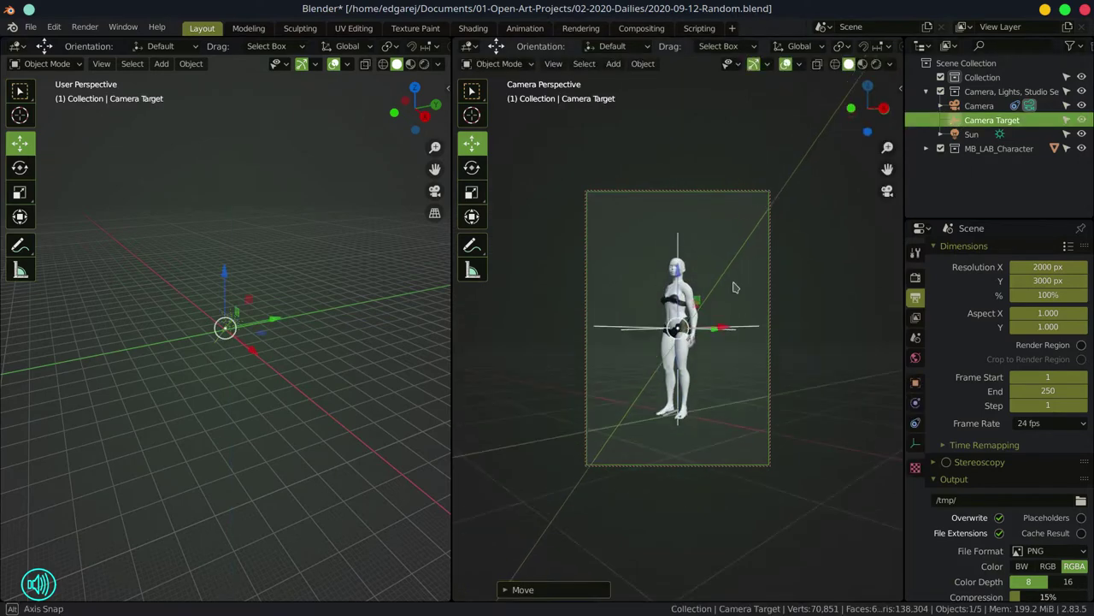
Select the character's skeleton in the outliner and enter Pose Mode
scroll(346, 395, up, 5)
click(926, 148)
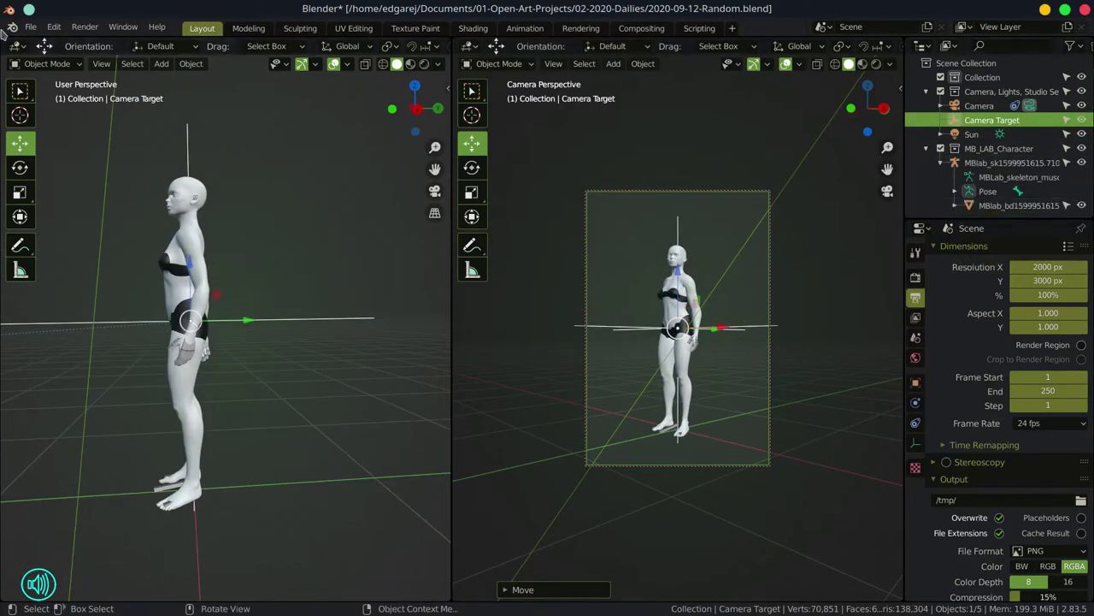
click(1011, 163)
key(ctrl+Tab)
Rotate the right thigh and left foot bones, checking the pose on the body mesh
click(209, 342)
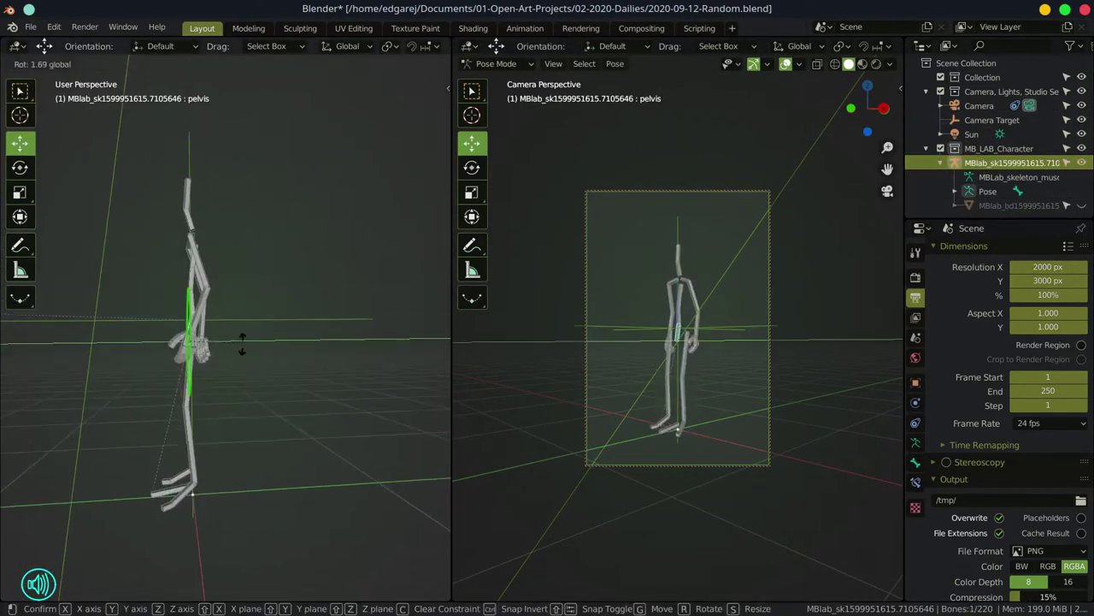
click(20, 167)
click(190, 368)
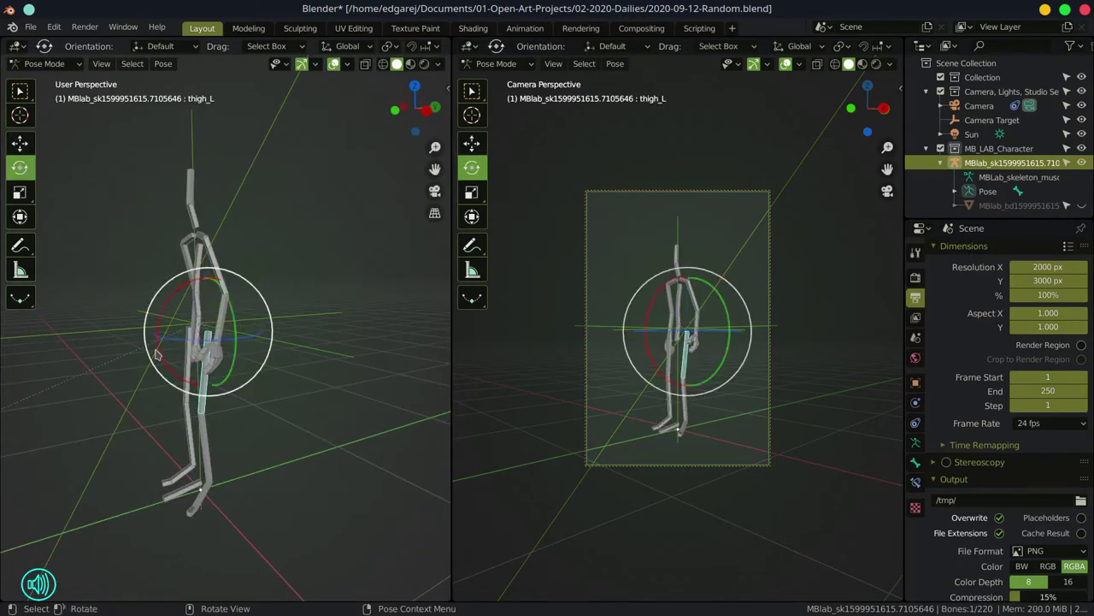
drag(142, 295, 150, 305)
click(192, 487)
drag(164, 440, 188, 492)
click(1082, 205)
drag(372, 343, 214, 257)
click(1082, 205)
Bend the right forearm (lowerarm_R) about 55 degrees
click(676, 299)
click(205, 248)
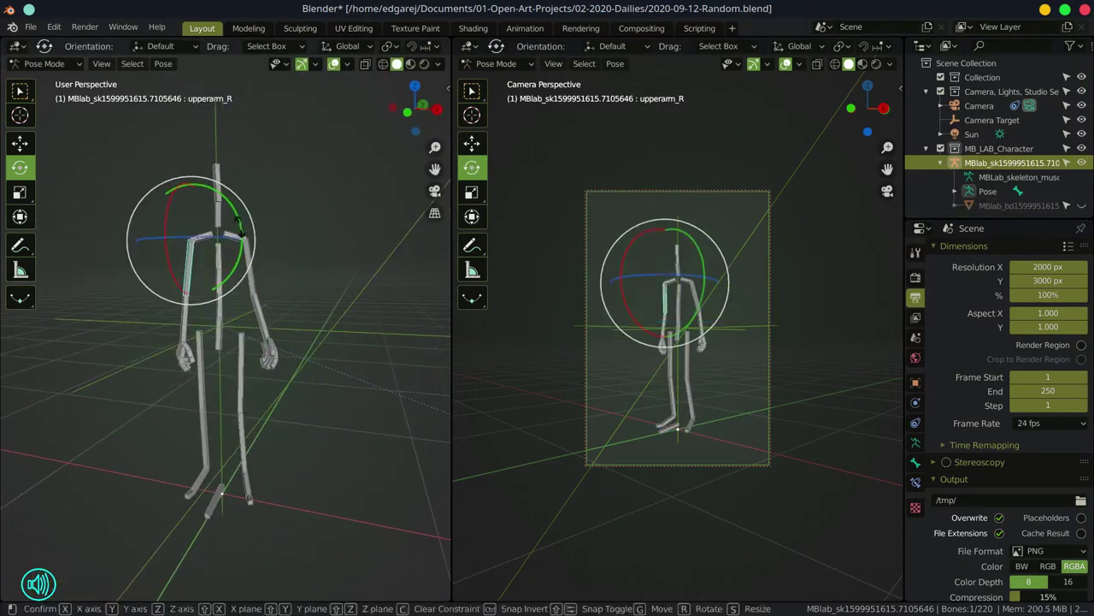
click(237, 317)
drag(238, 316, 316, 425)
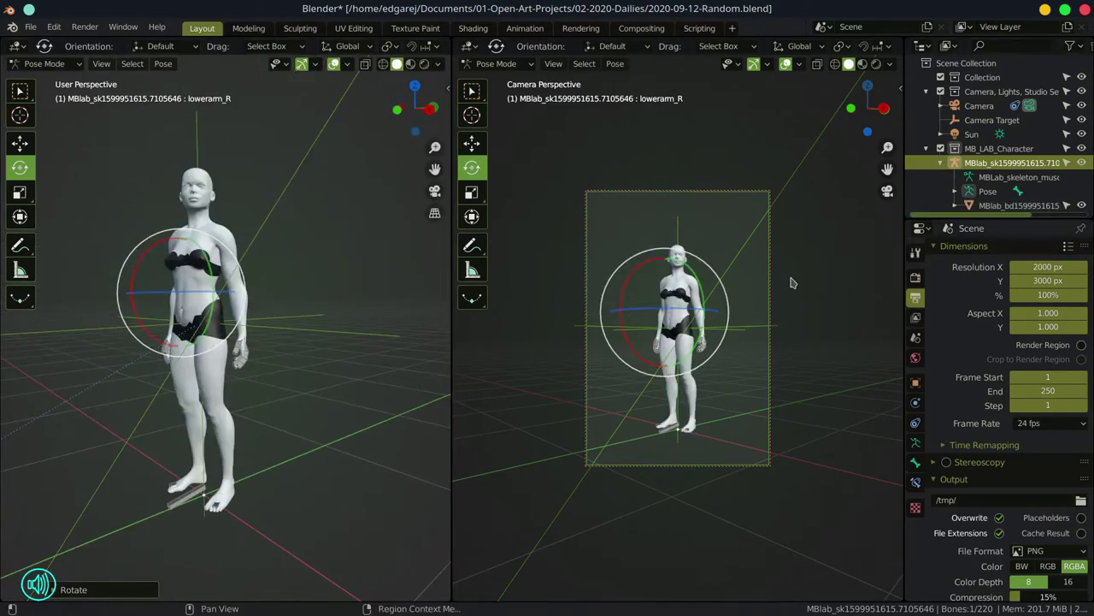
drag(305, 367, 20, 374)
click(256, 214)
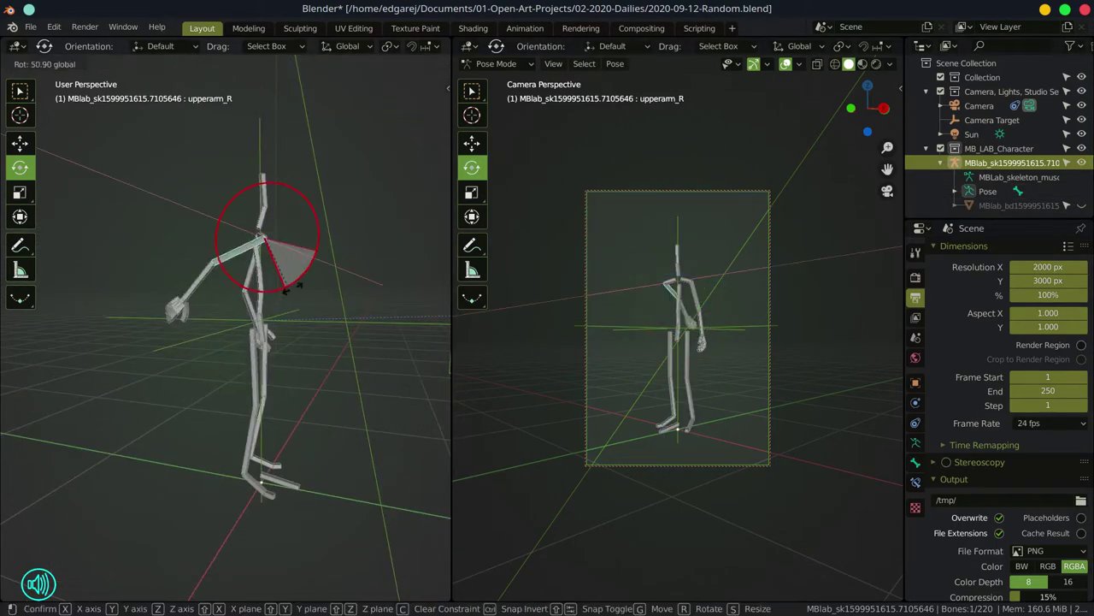
click(222, 257)
drag(193, 274, 227, 323)
click(244, 244)
click(268, 248)
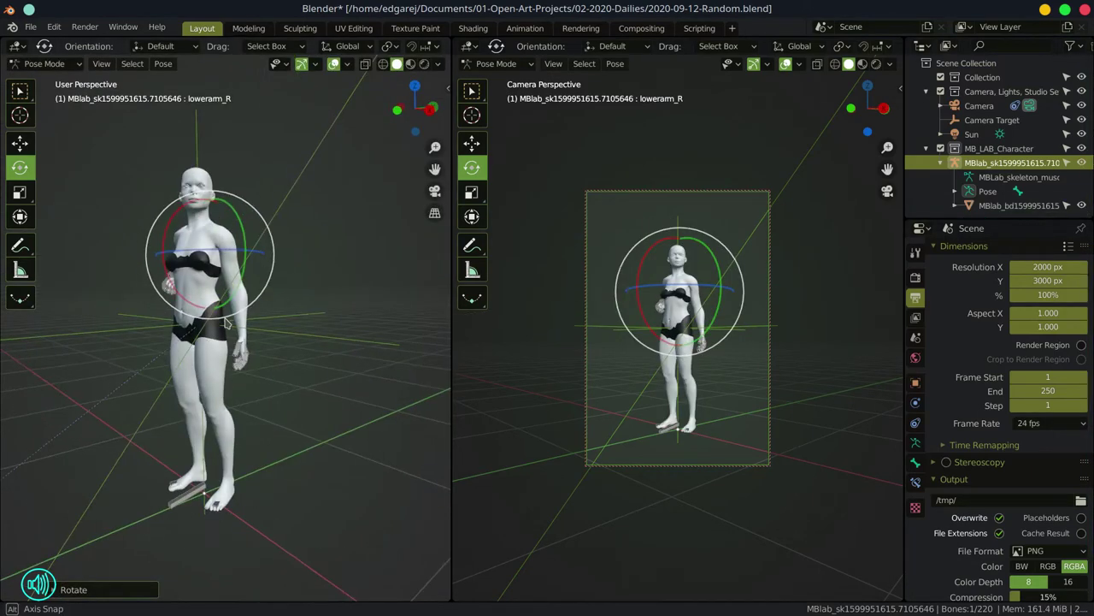
Deselect the bones, save, and return to Object Mode with the Sun selected
click(224, 359)
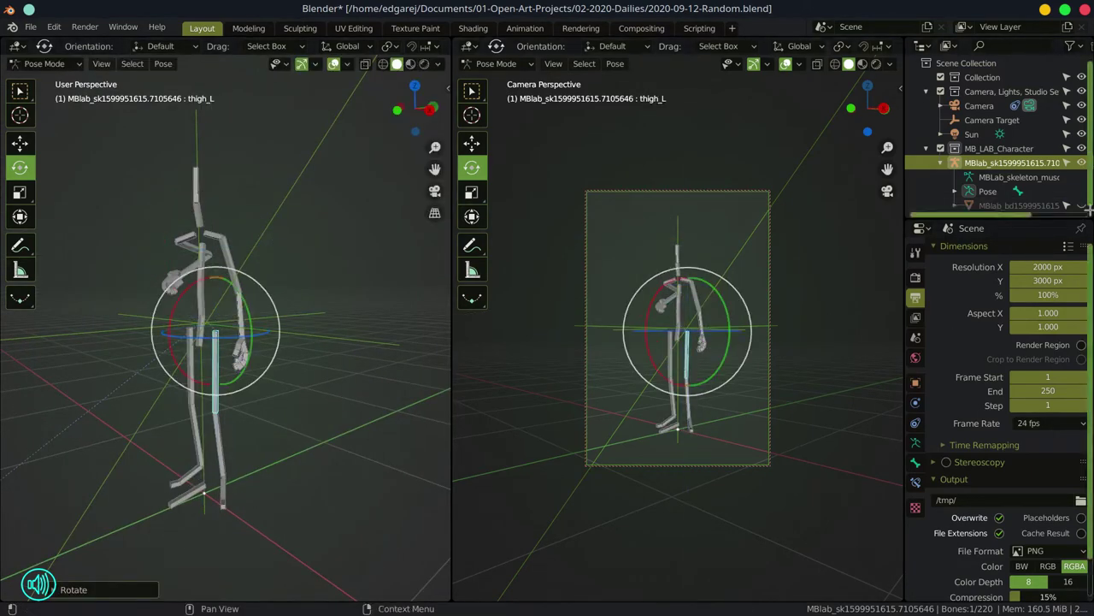
click(843, 393)
drag(842, 393, 789, 389)
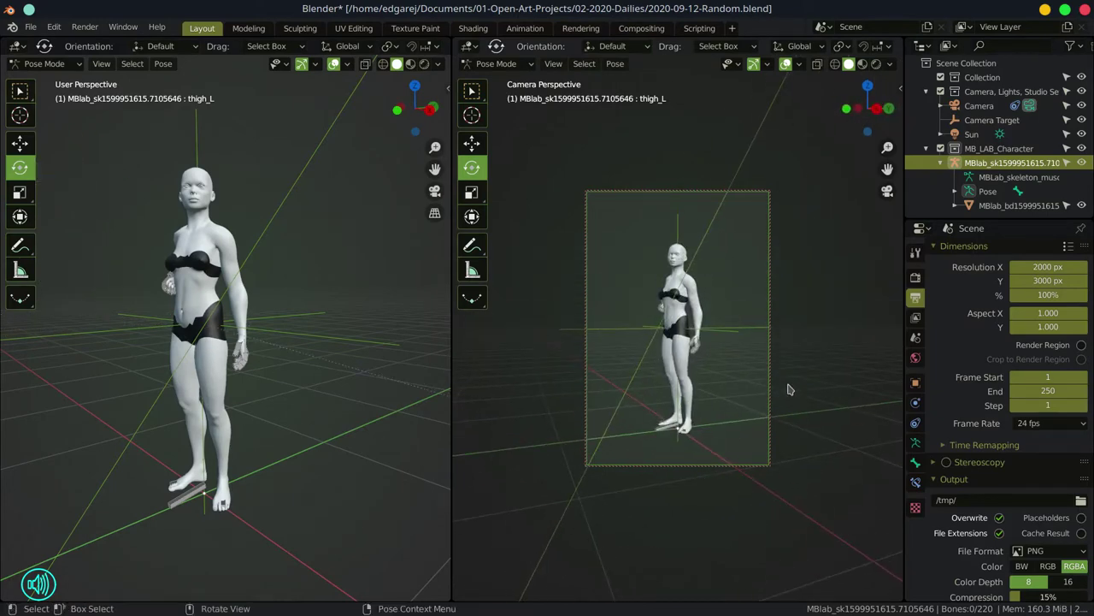
key(ctrl+s)
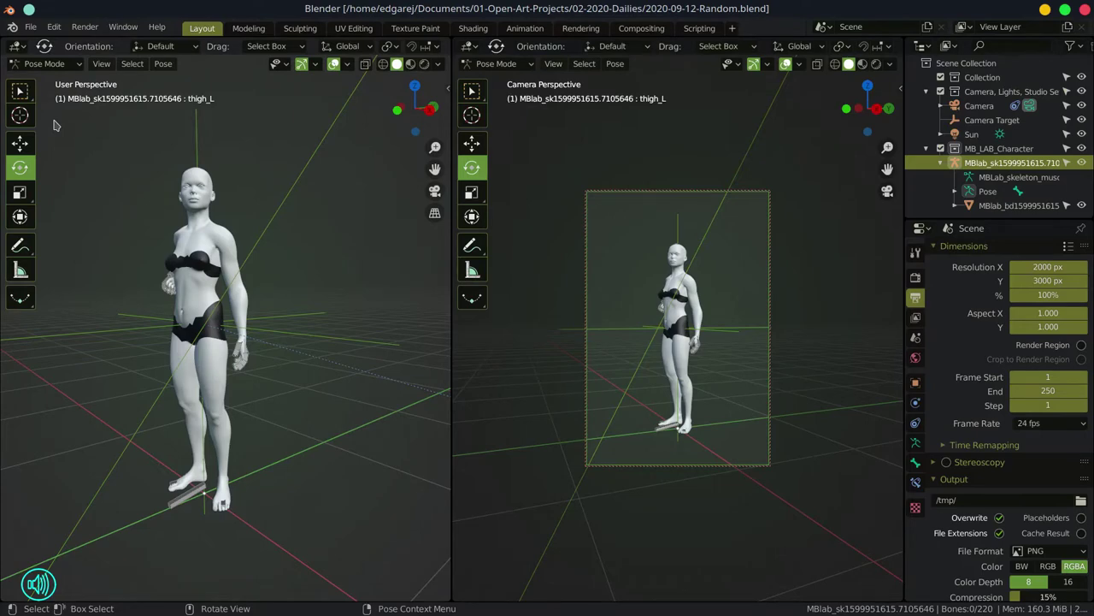
scroll(58, 269, down, 10)
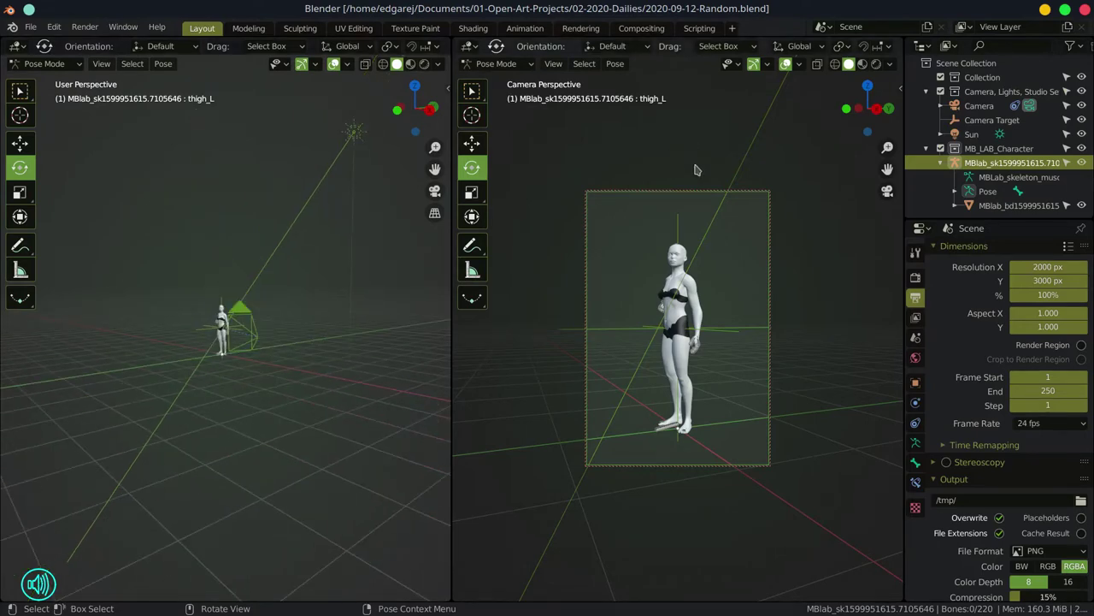
key(ctrl+Tab)
click(354, 129)
Delete the sun lamp and save the file
key(x)
click(346, 340)
key(ctrl+s)
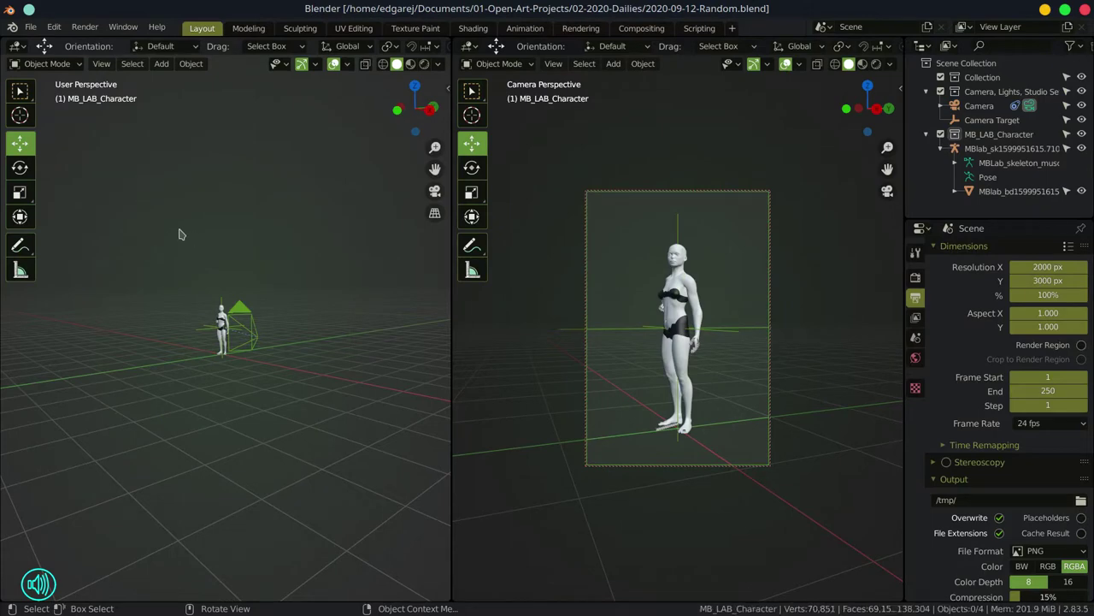
click(30, 26)
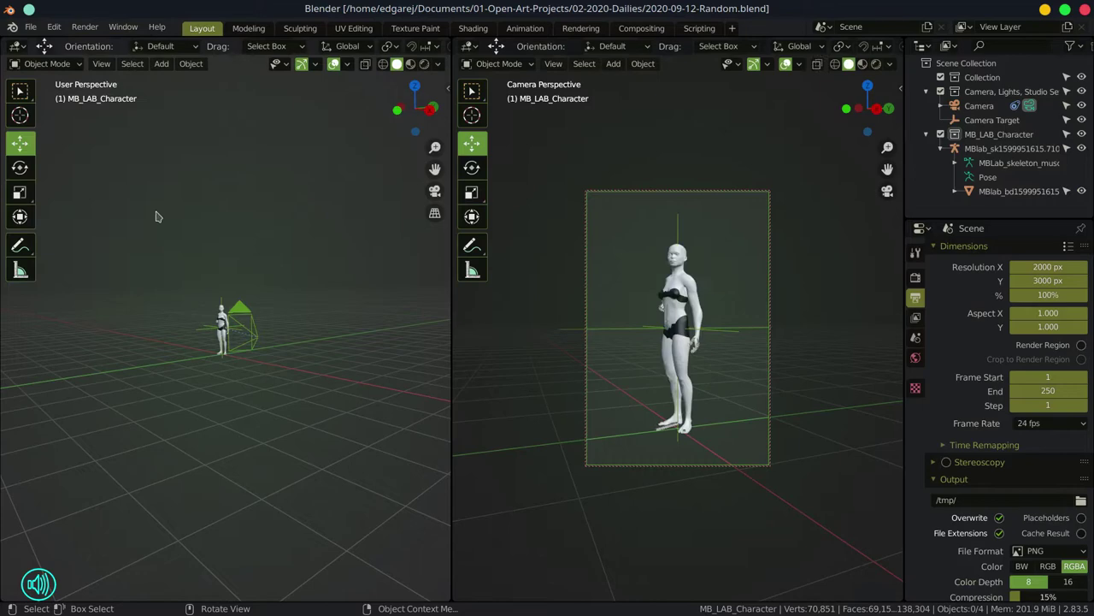
click(30, 26)
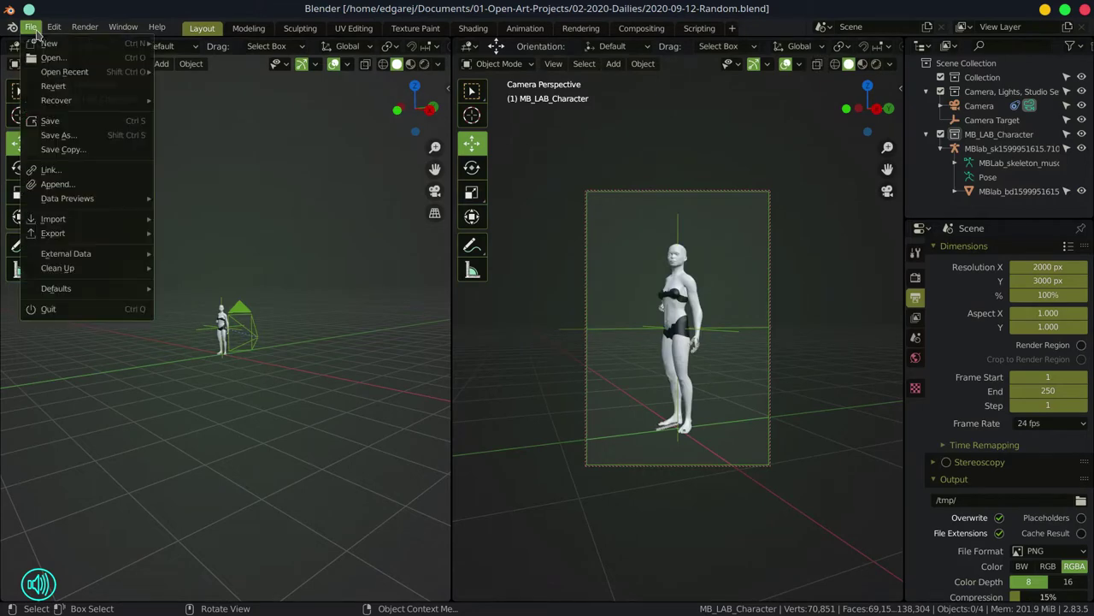
Add a plane and scale it up into a large floor
key(Escape)
key(shift+a)
click(213, 350)
click(161, 64)
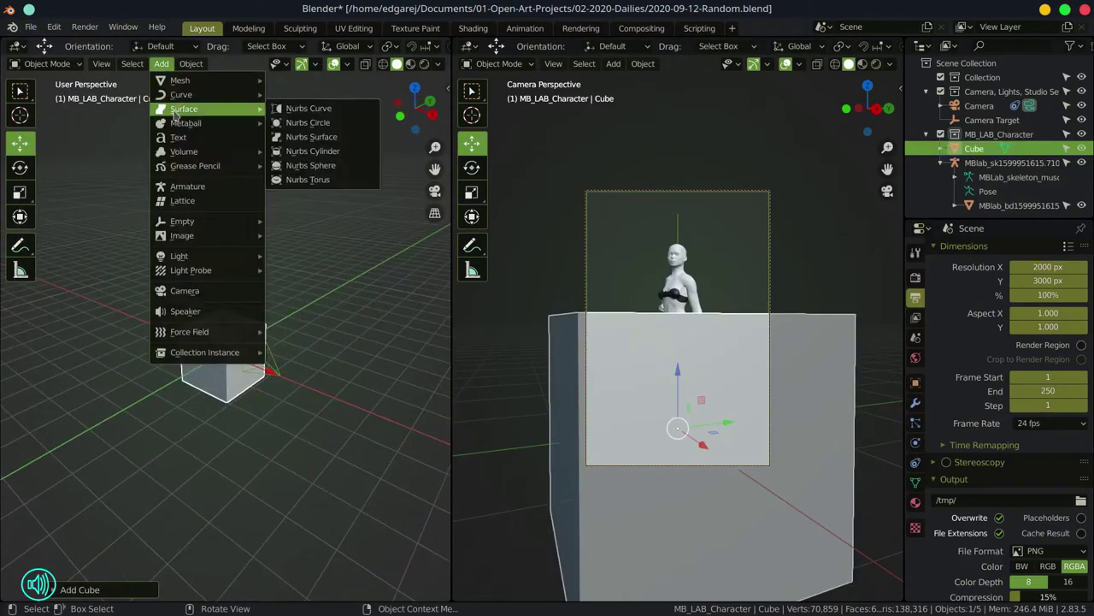
key(Escape)
key(ctrl+z)
click(161, 63)
mouse_move(188, 80)
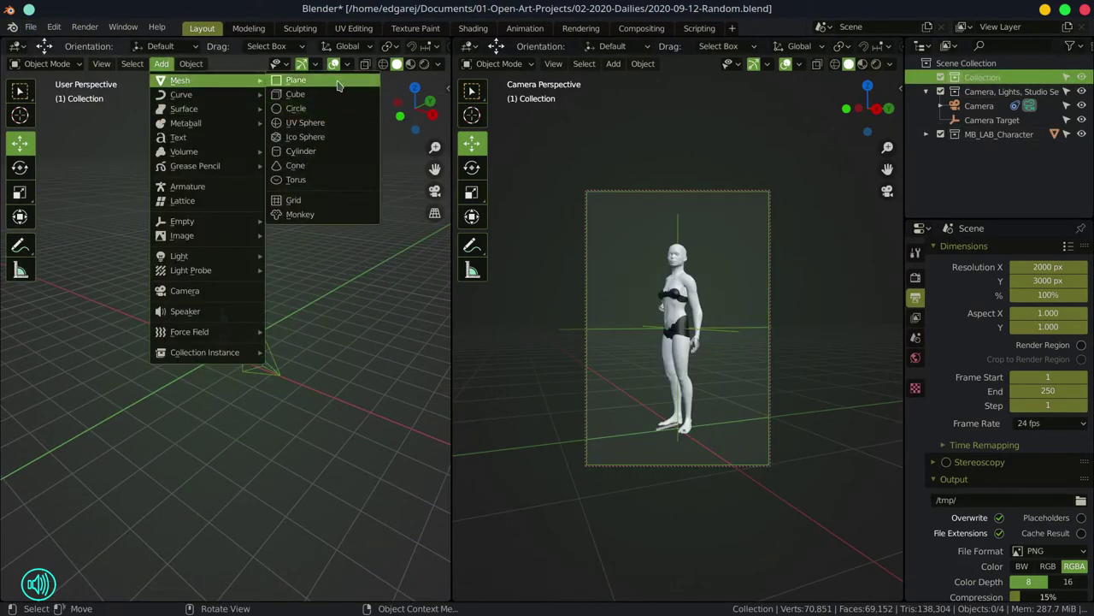
click(299, 80)
key(s)
click(146, 127)
Add a cube and scale it into a tall, narrow wall
click(30, 26)
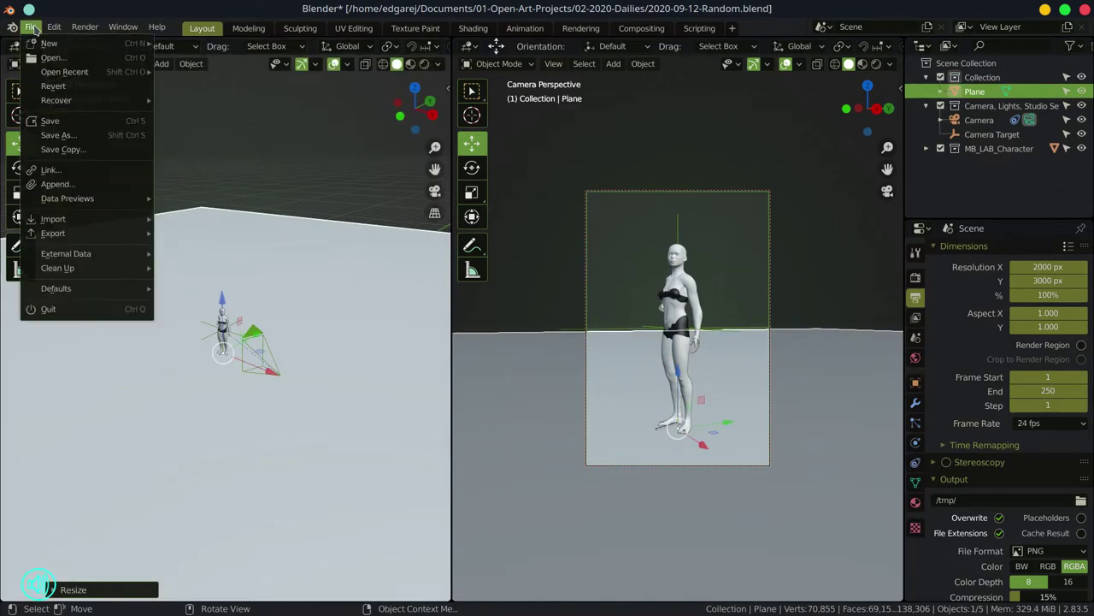
key(Escape)
click(161, 63)
mouse_move(188, 80)
click(299, 94)
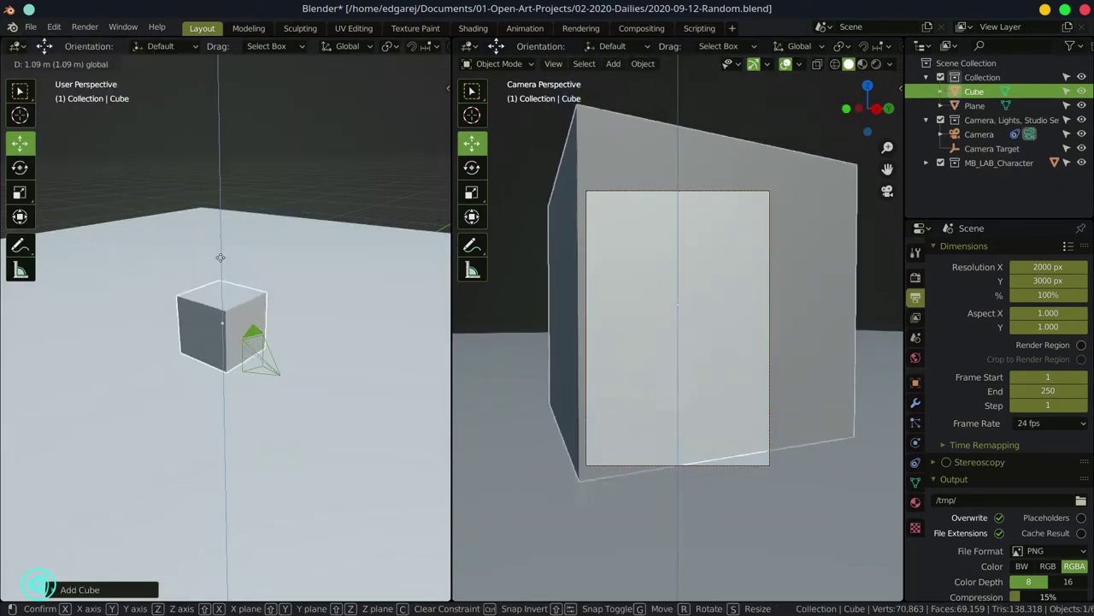
key(g)
click(232, 213)
key(s)
click(89, 396)
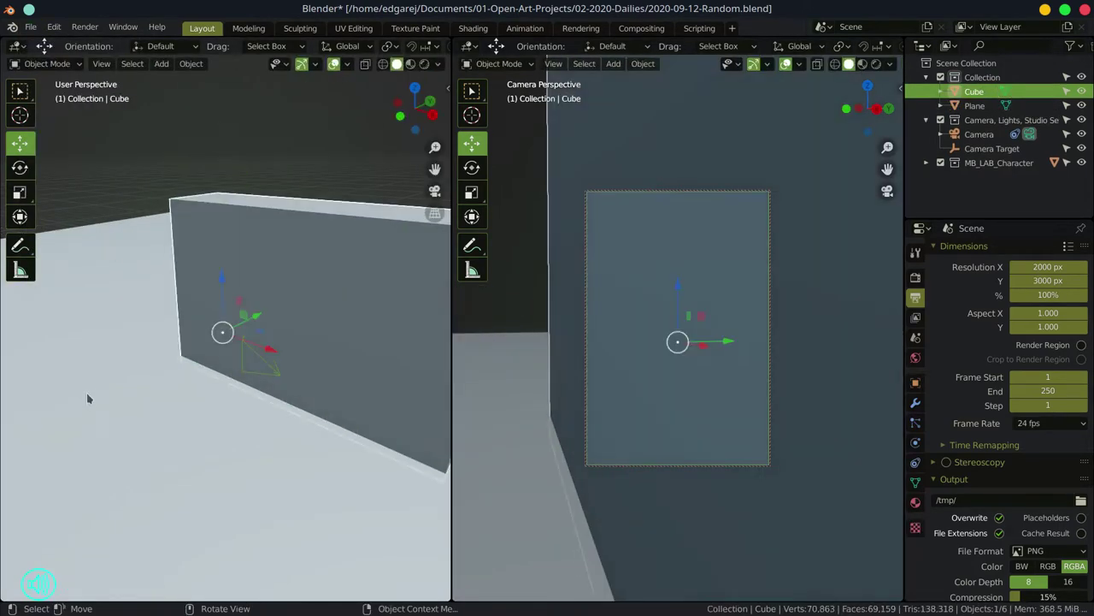
click(266, 334)
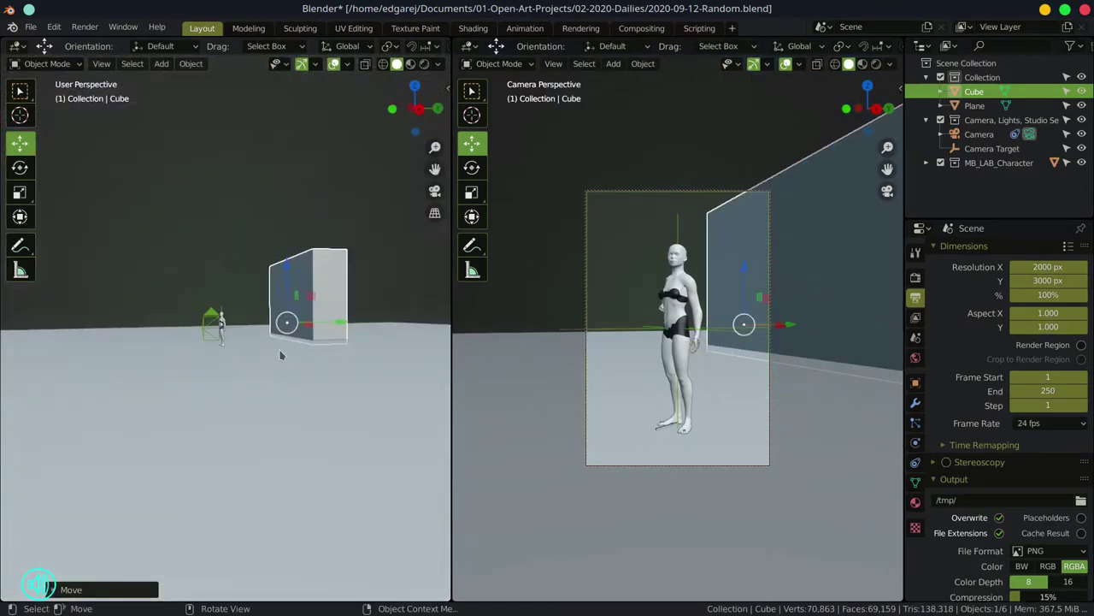
Duplicate the wall and rotate the copy flat into a raised slab
key(shift+d)
click(279, 354)
key(r)
click(282, 356)
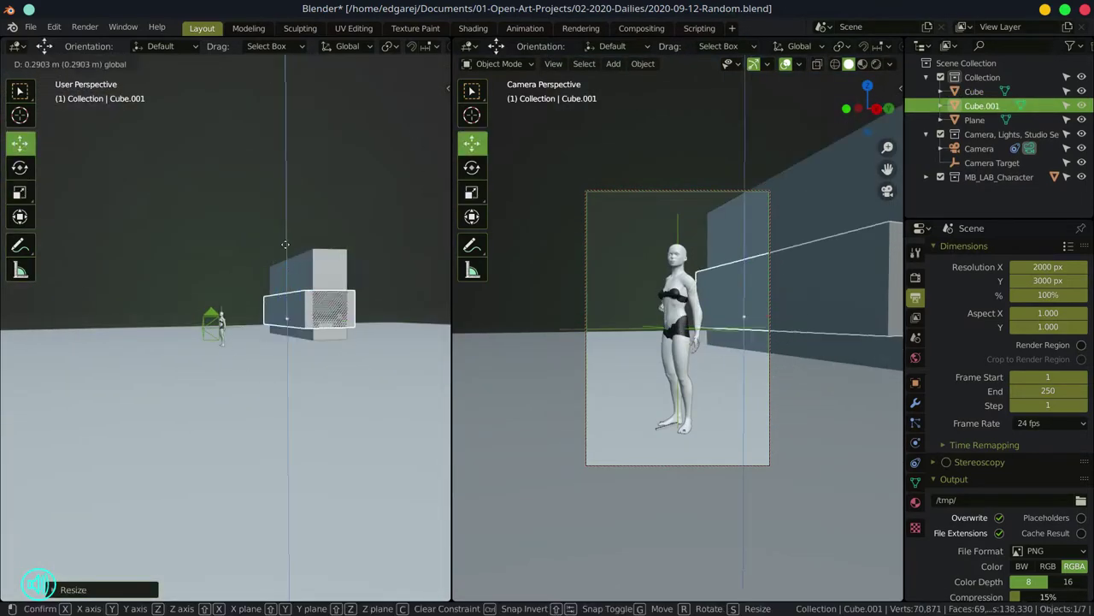
key(g)
click(345, 357)
Duplicate wall and slab, turn and resize the copies, then preview in Rendered shading
shift+click(322, 279)
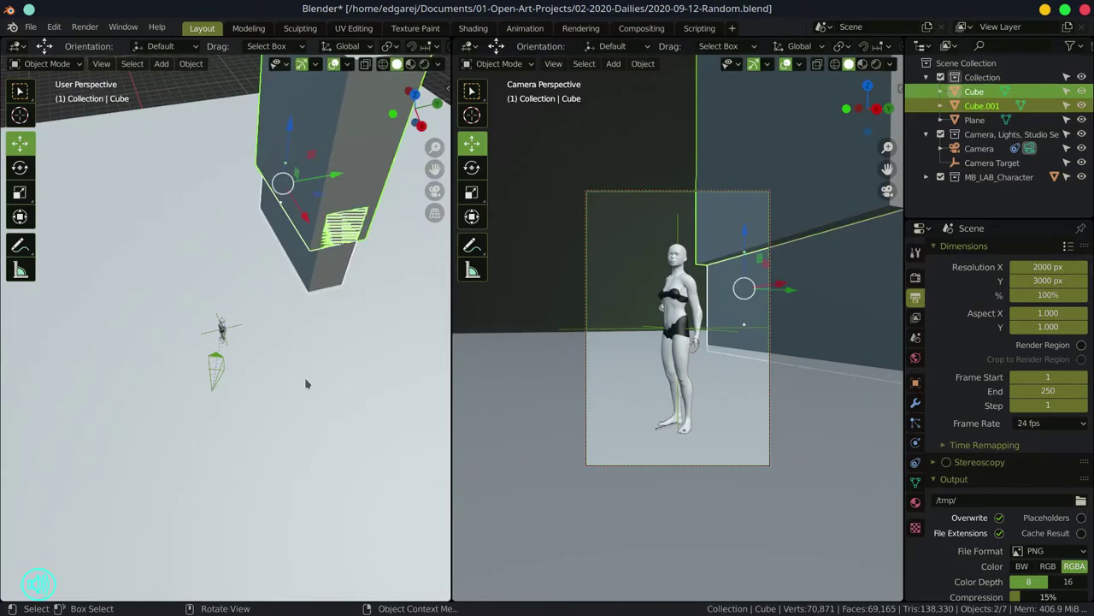
key(shift+d)
click(270, 221)
key(shift+space)
key(r)
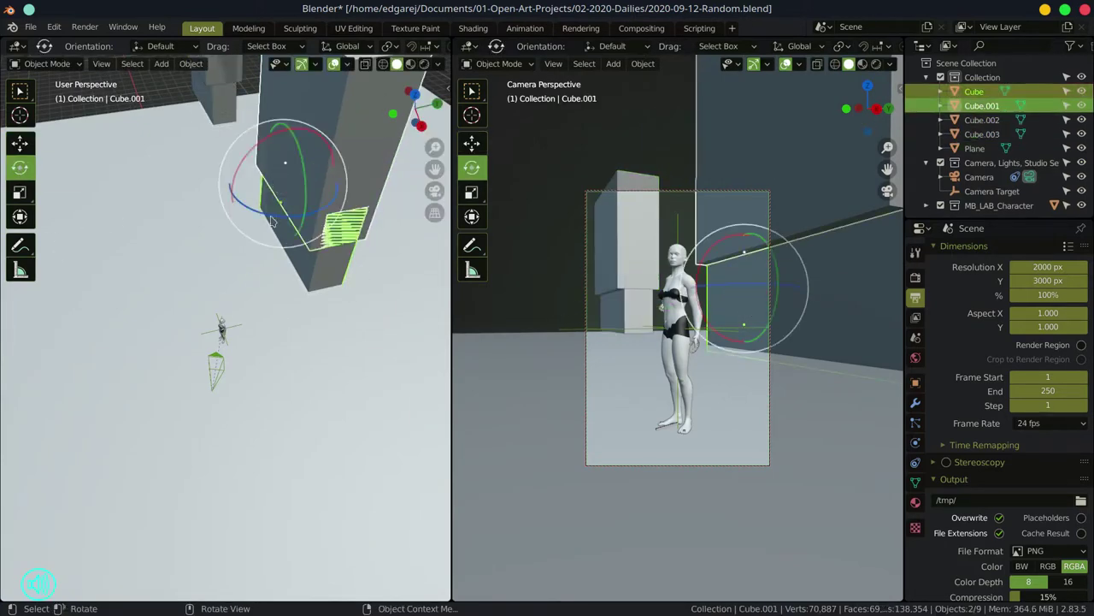
drag(270, 221, 287, 219)
key(ctrl+z)
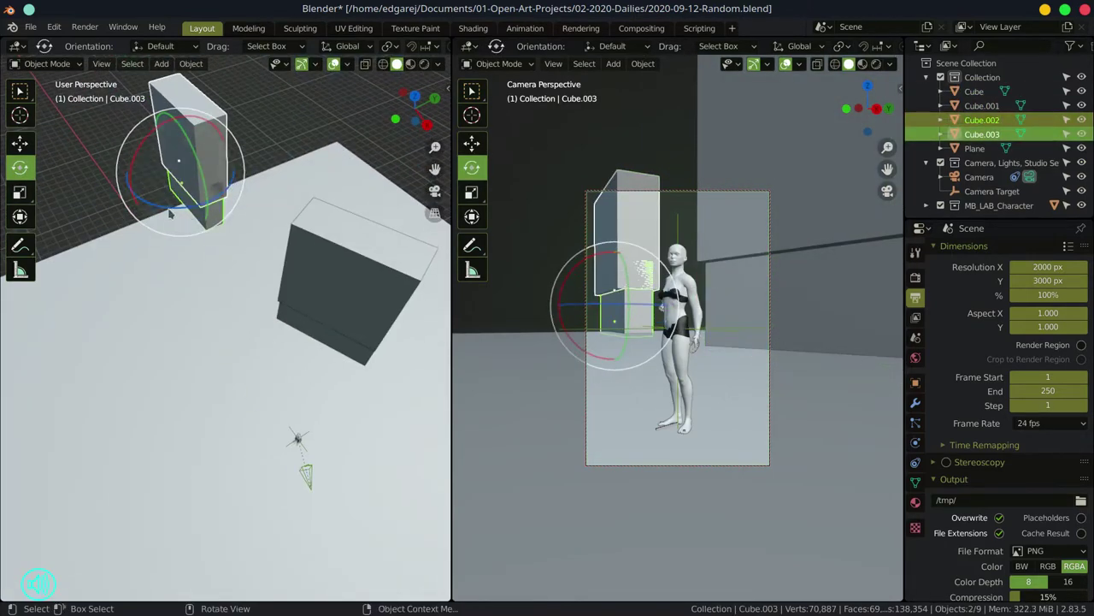
drag(250, 287, 246, 307)
scroll(226, 342, down, 5)
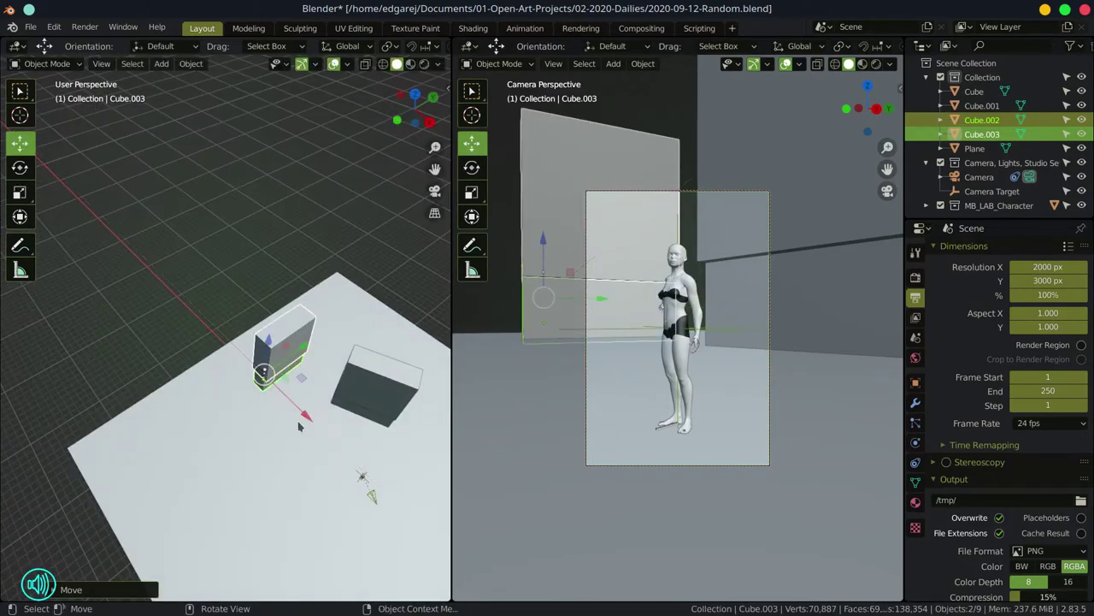
key(shift+space)
key(s)
drag(316, 342, 341, 325)
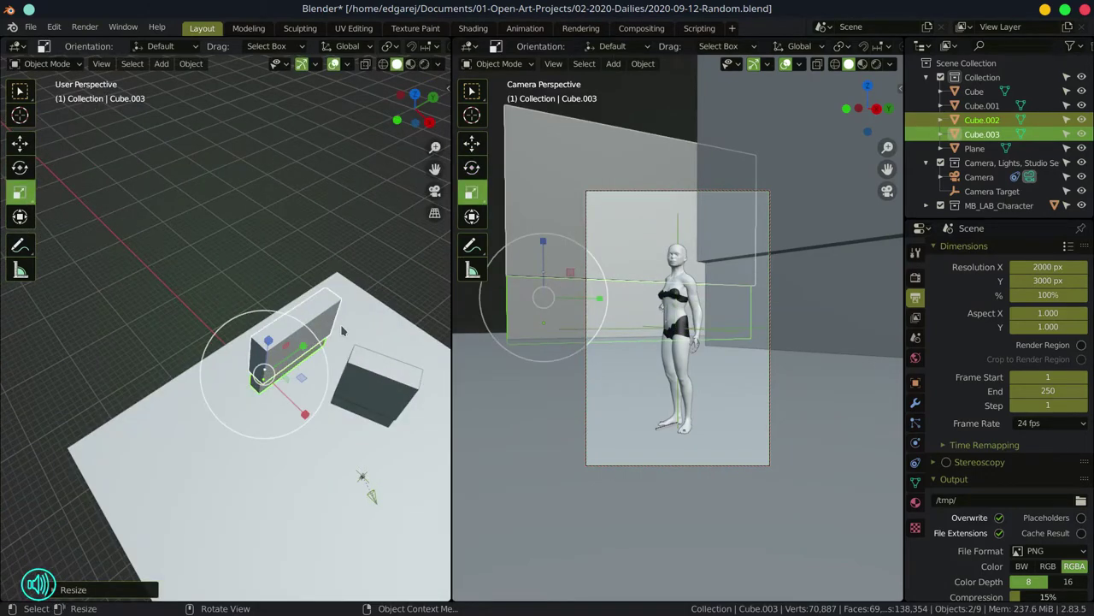
click(859, 64)
Darken the world background colour to a dim blue
click(887, 519)
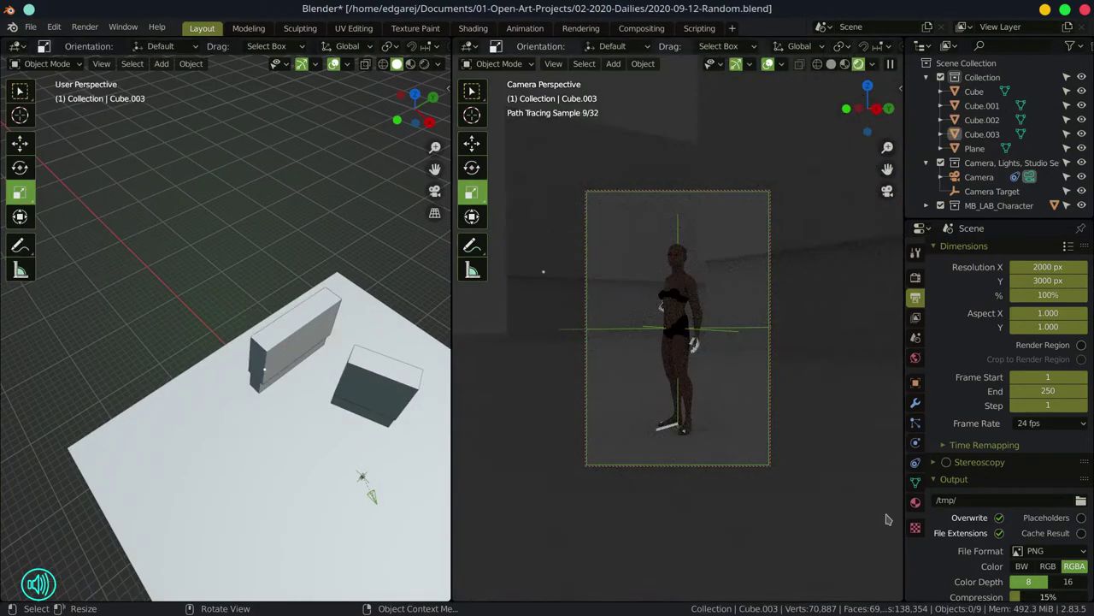
click(915, 358)
click(1043, 335)
click(1004, 224)
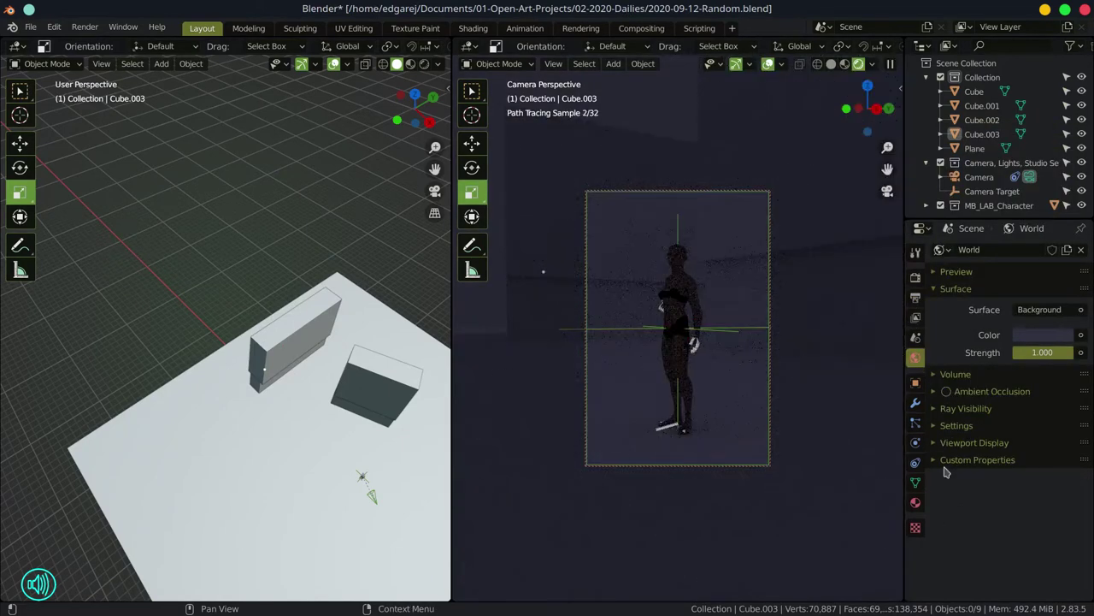
click(936, 272)
click(936, 272)
click(1030, 310)
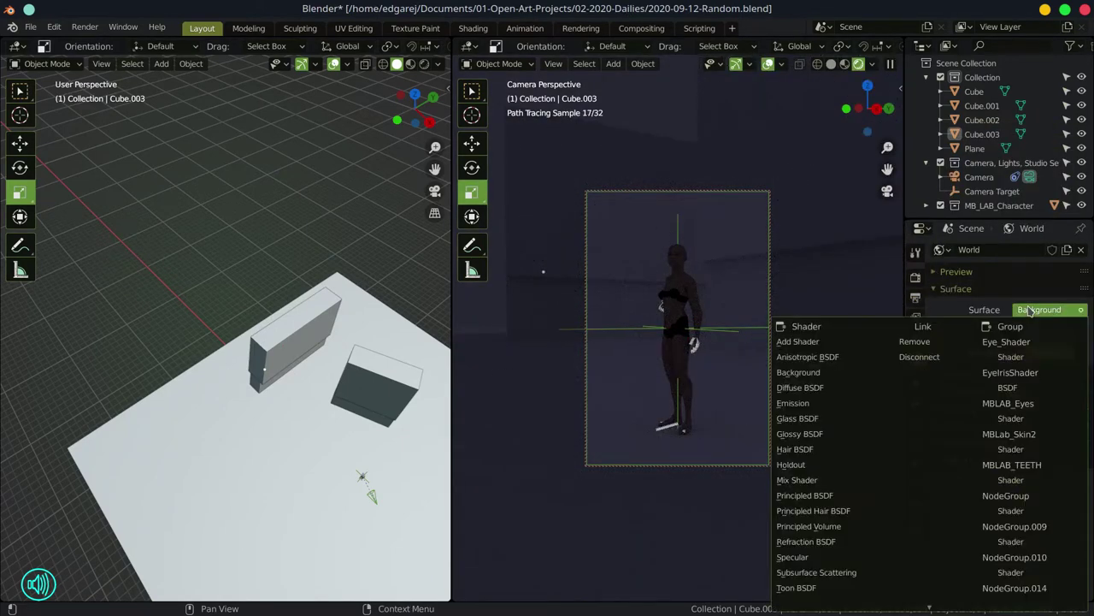
click(1043, 329)
click(1030, 310)
Inspect the Scene and View Layer properties, scrolling through the render passes
click(915, 335)
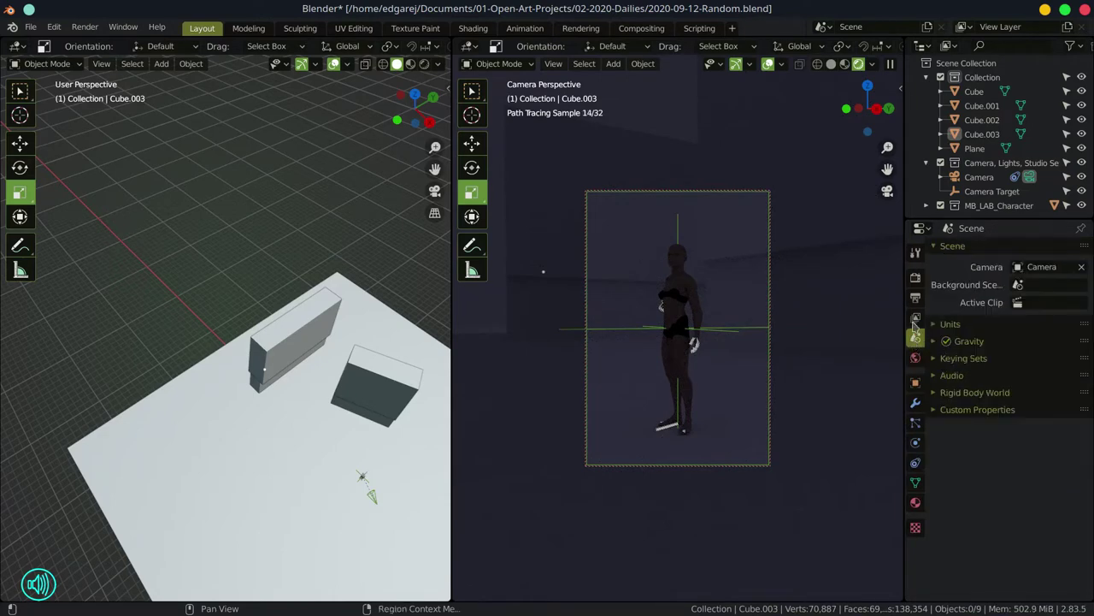
click(915, 318)
scroll(1001, 385, down, 10)
scroll(1000, 385, up, 3)
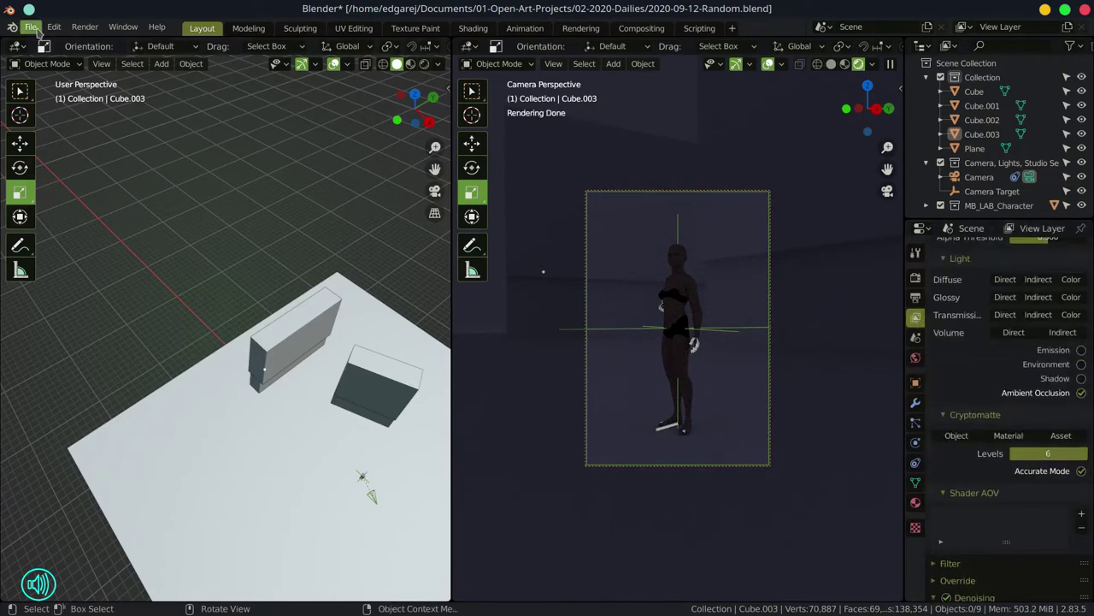
scroll(992, 411, up, 6)
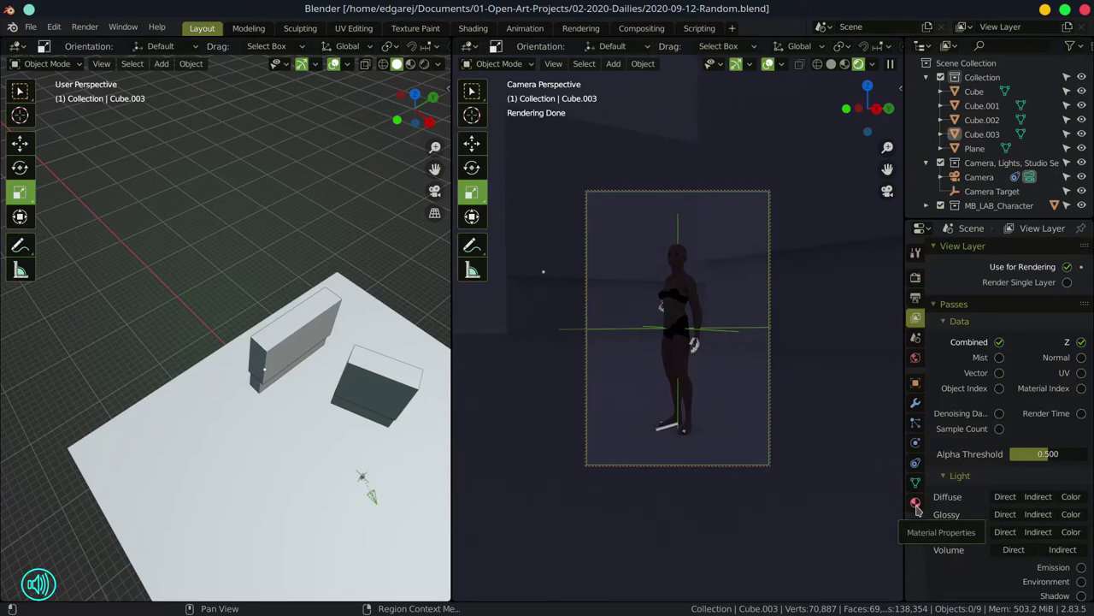
Add a plane and stand it upright beside the figure
click(161, 63)
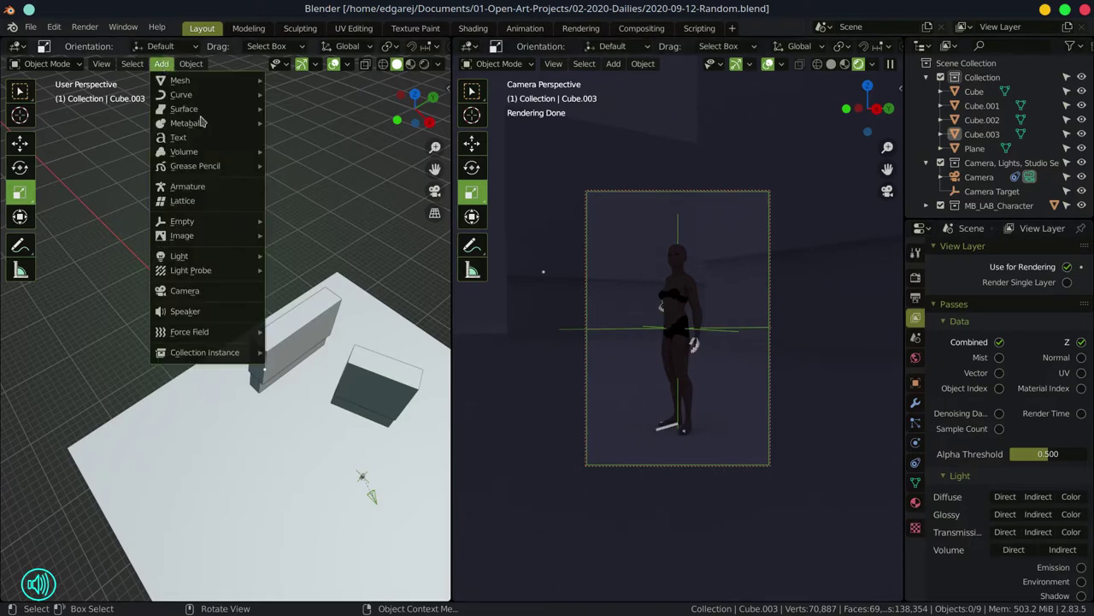
click(300, 80)
key(g)
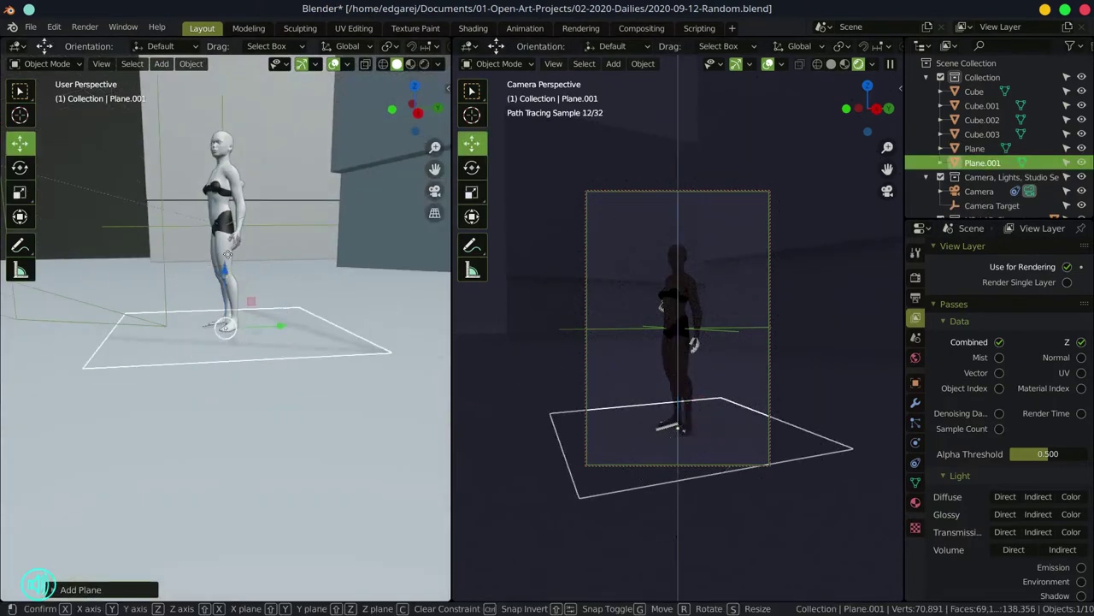
click(258, 347)
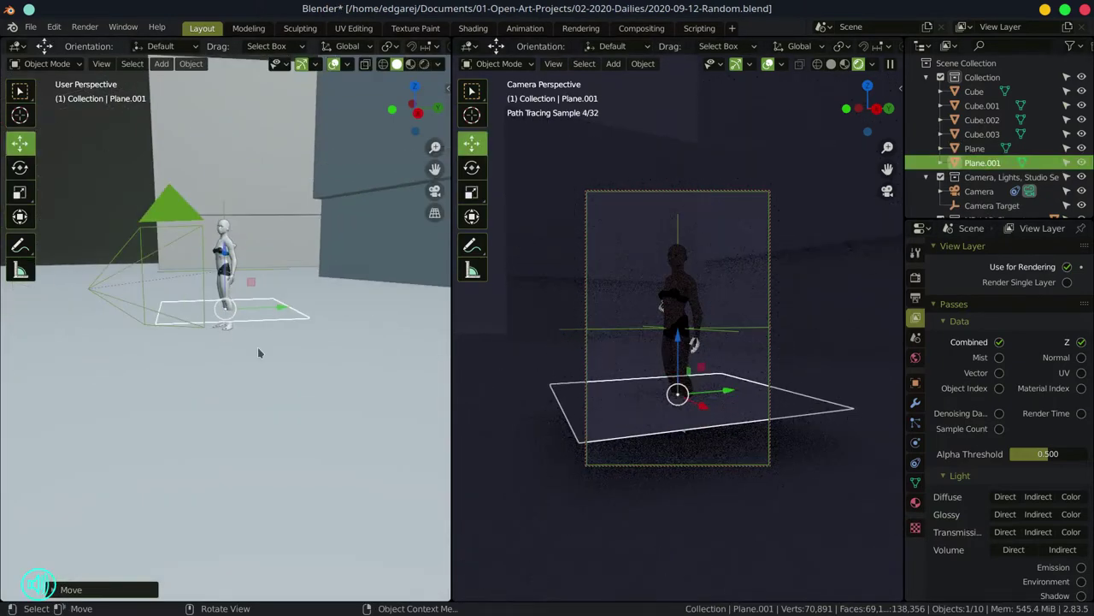
key(KP_7)
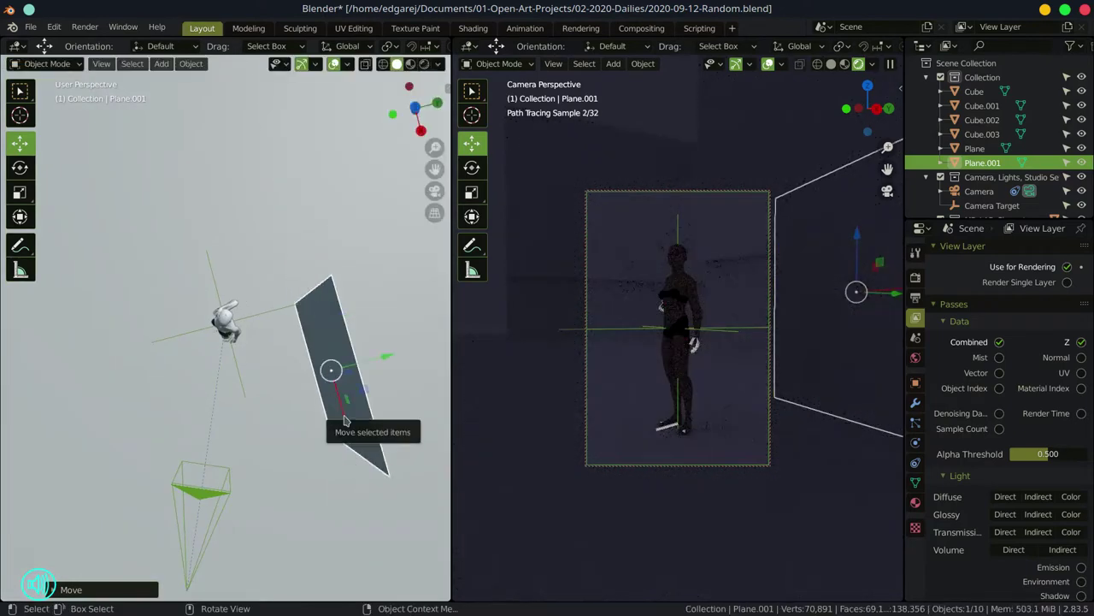
key(r)
Give the plane a new Emission material with a pale peach colour
click(915, 504)
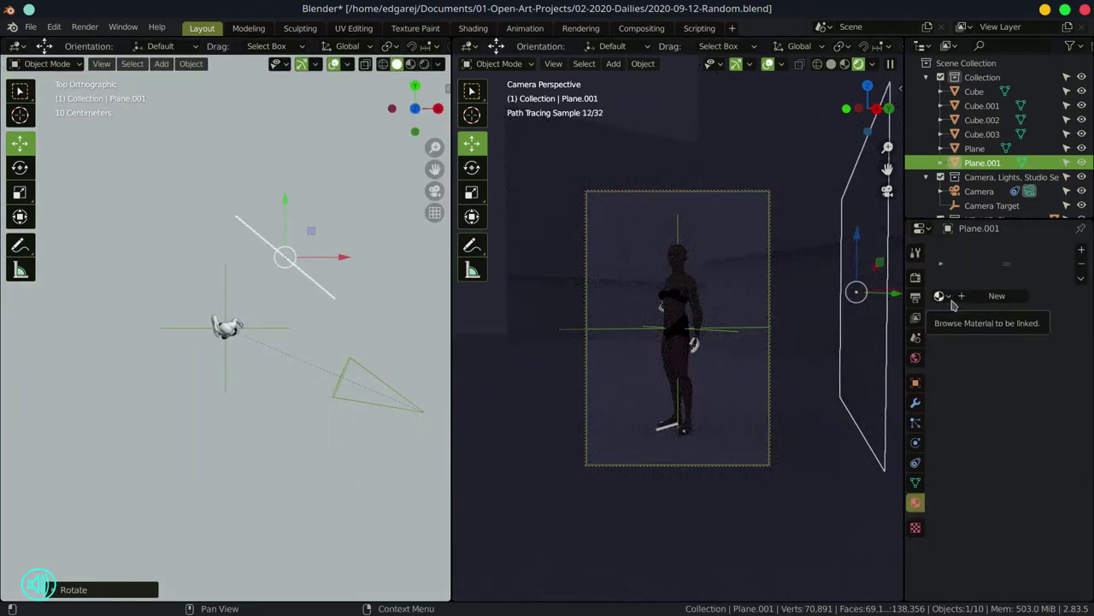
click(997, 295)
click(1043, 355)
click(781, 78)
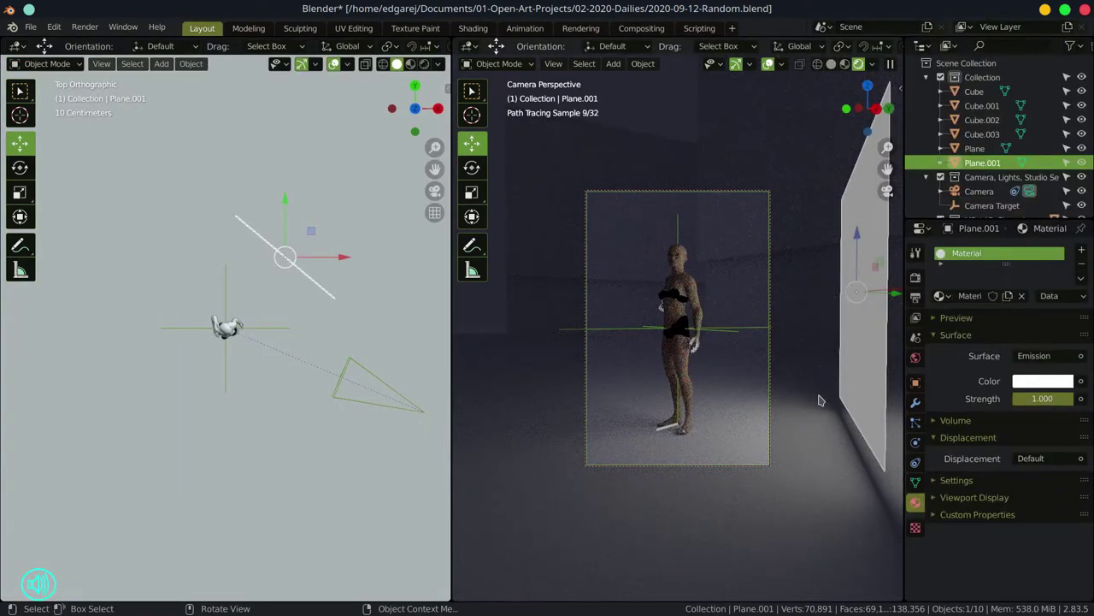
click(1042, 381)
click(983, 261)
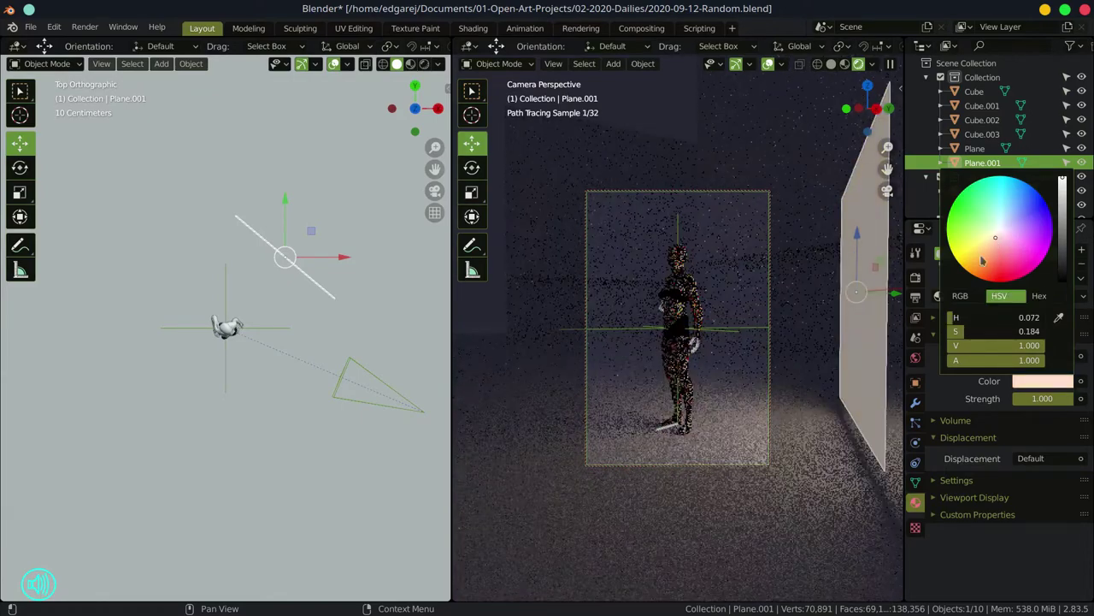
Add an Area light near the figure
drag(414, 109, 376, 145)
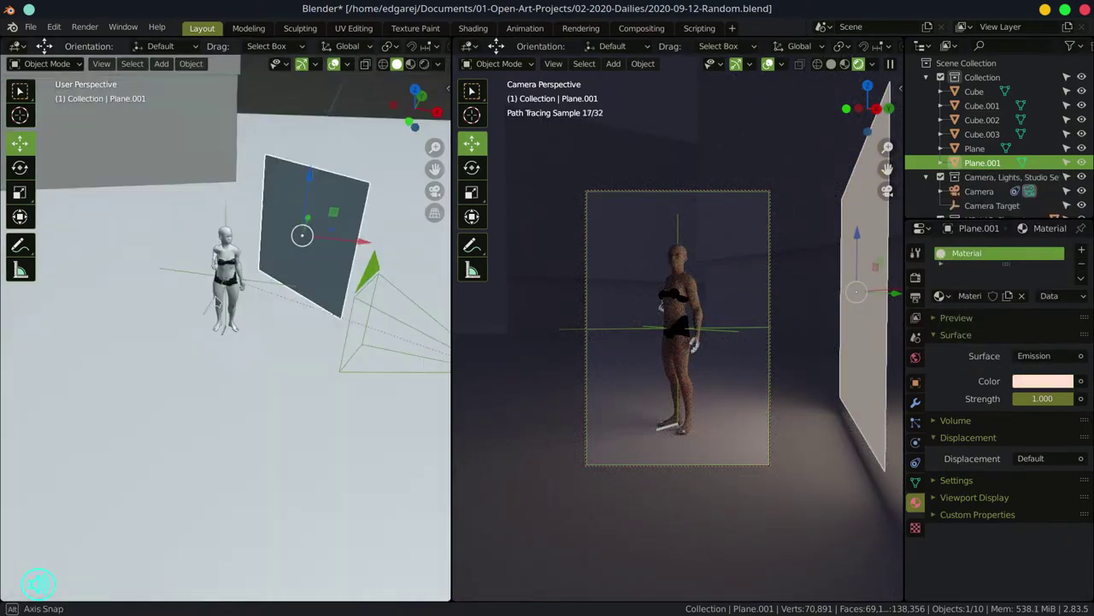
key(shift+a)
click(295, 442)
key(g)
click(237, 341)
Tilt the Area light by -85° and make it a light lavender 100 W lamp
click(20, 167)
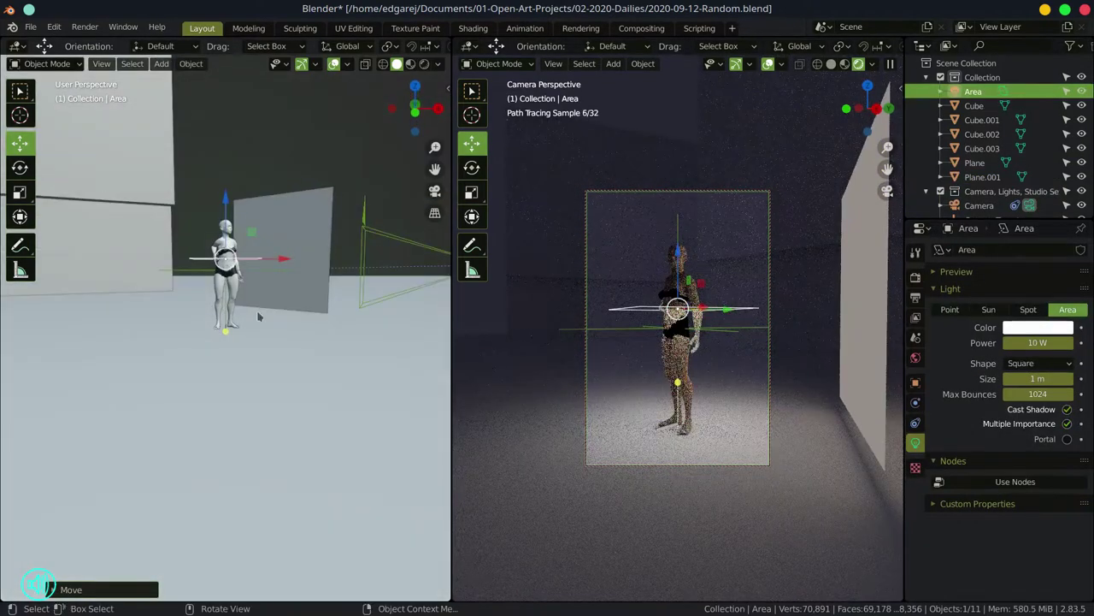
drag(277, 233, 205, 193)
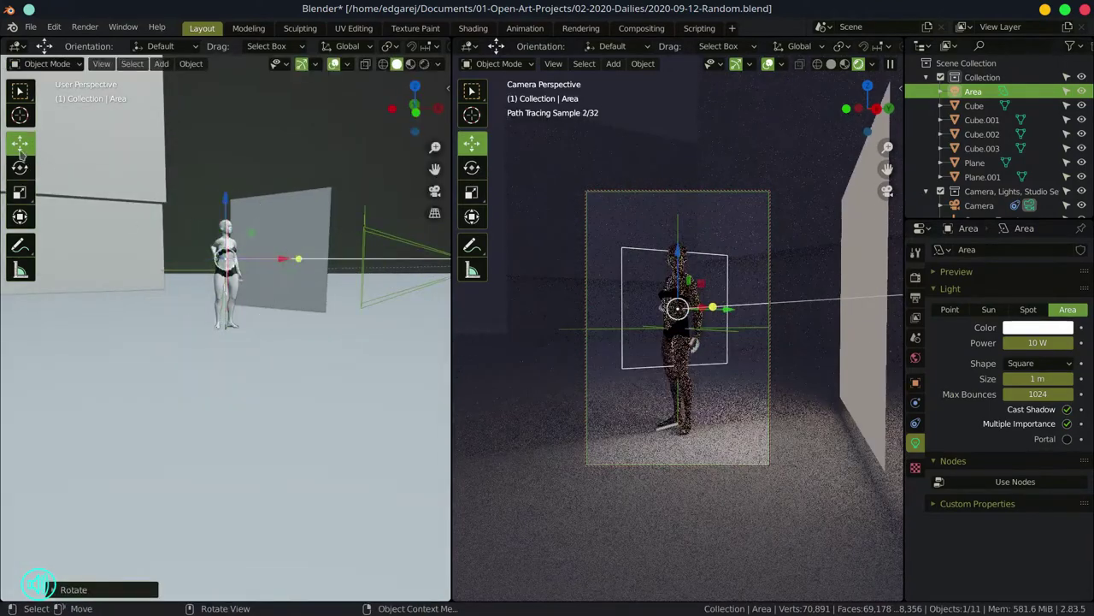
click(20, 143)
click(1038, 327)
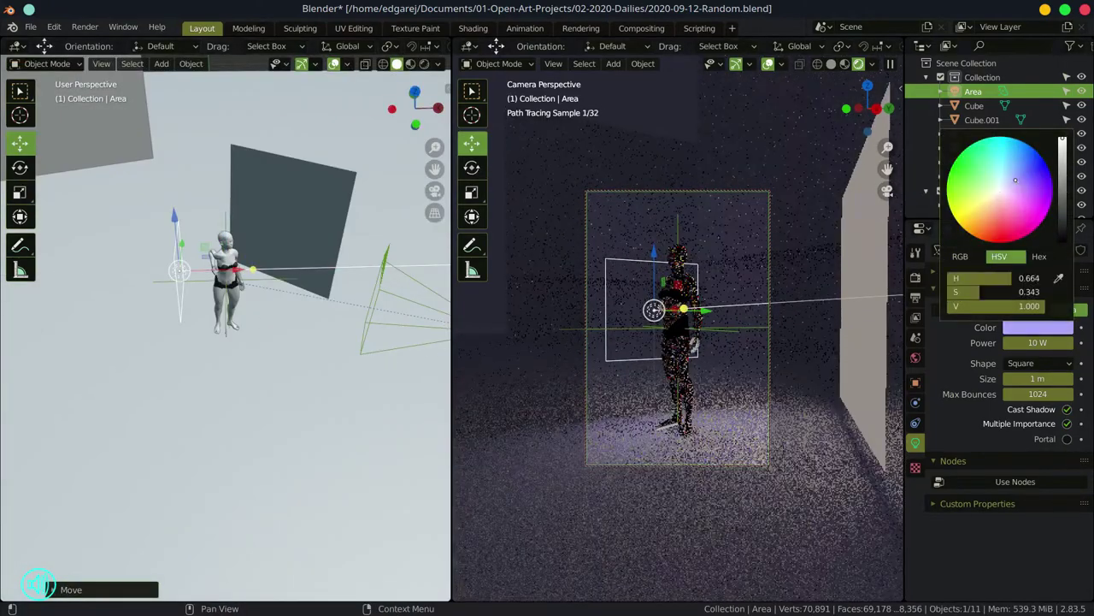
click(1013, 120)
click(1038, 342)
text(100)
key(Return)
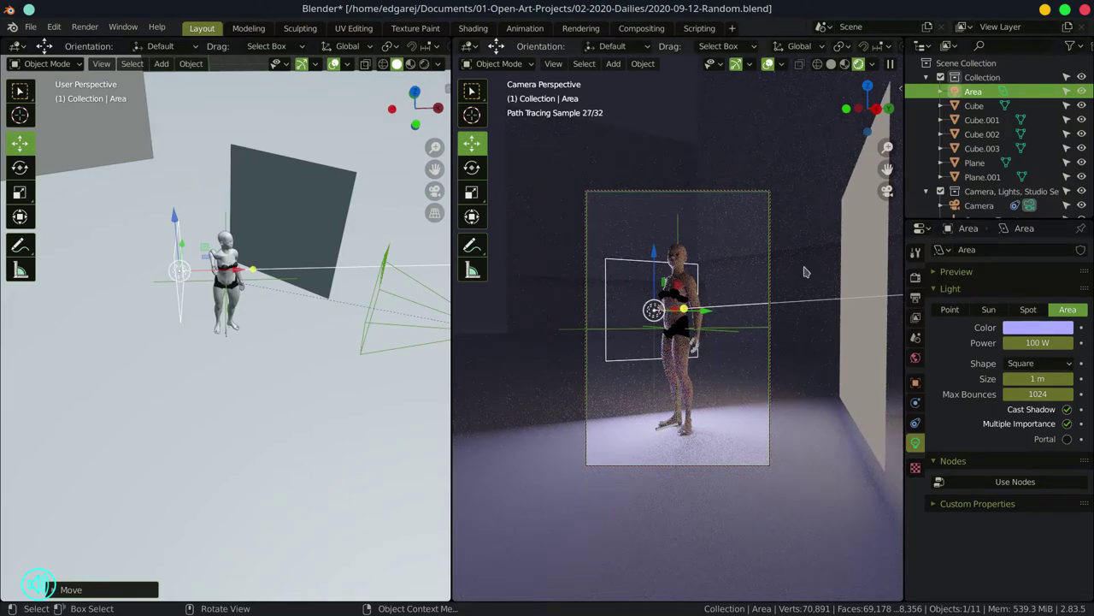
Toggle the light's multiple importance sampling, then turn and move it beside the figure
key(n)
key(n)
scroll(805, 342, up, 3)
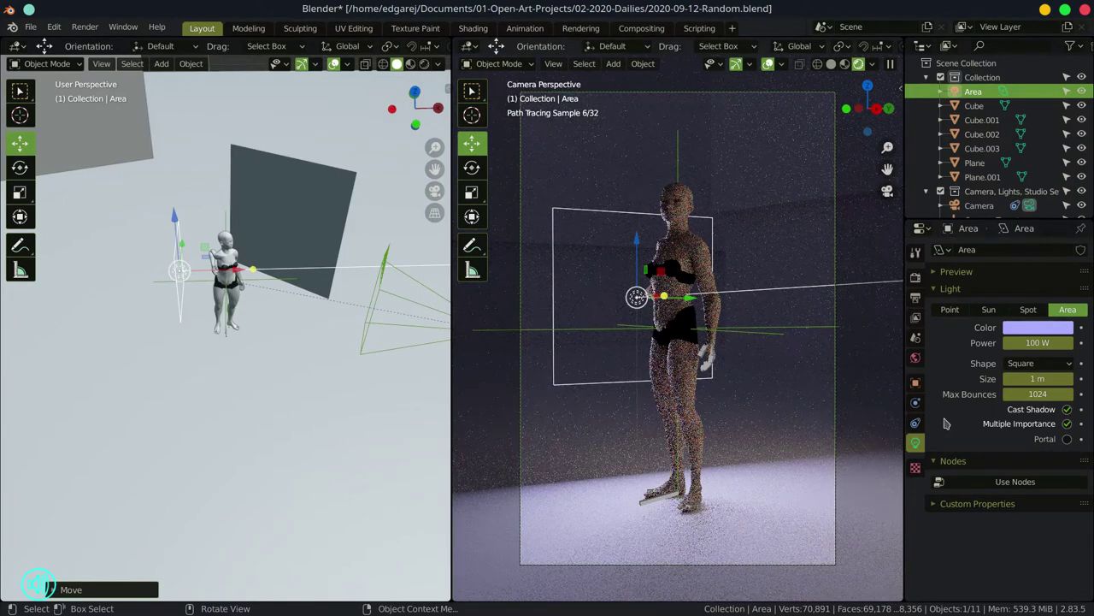
click(1067, 424)
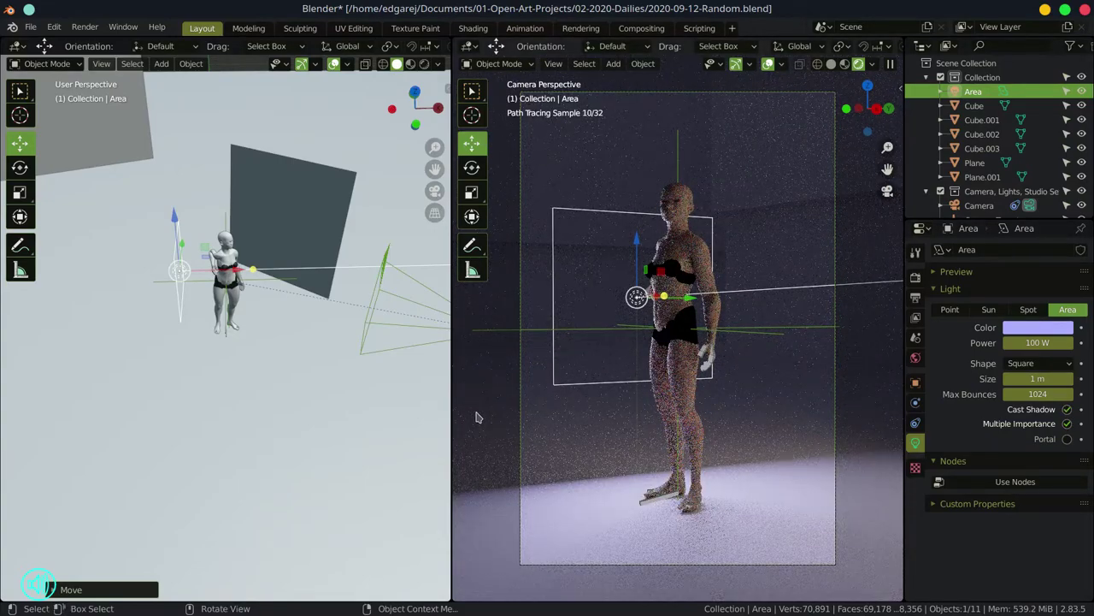
click(472, 167)
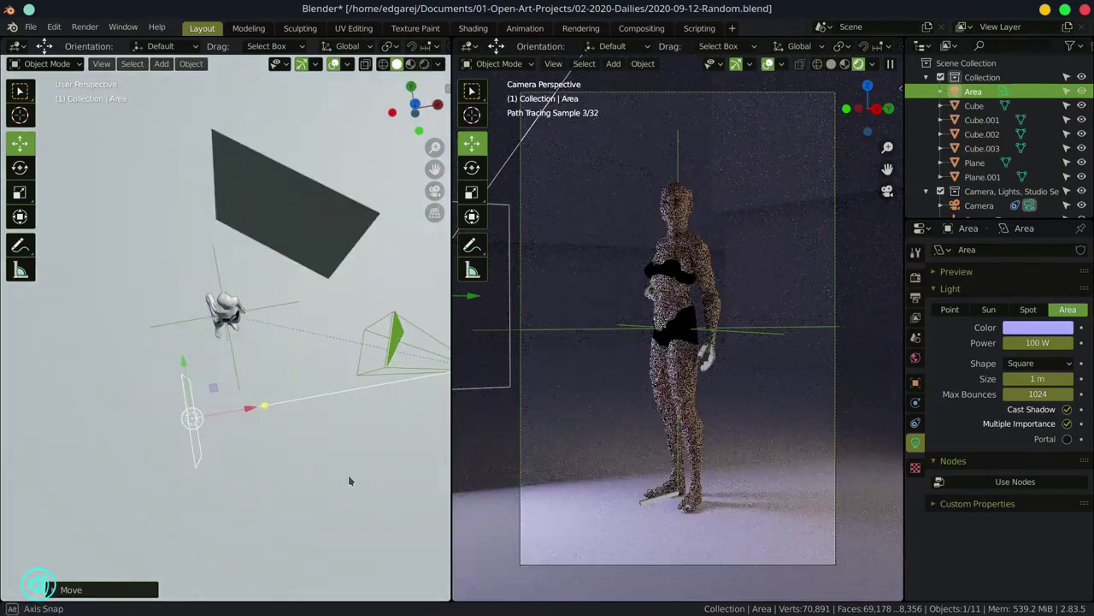
drag(245, 400, 261, 460)
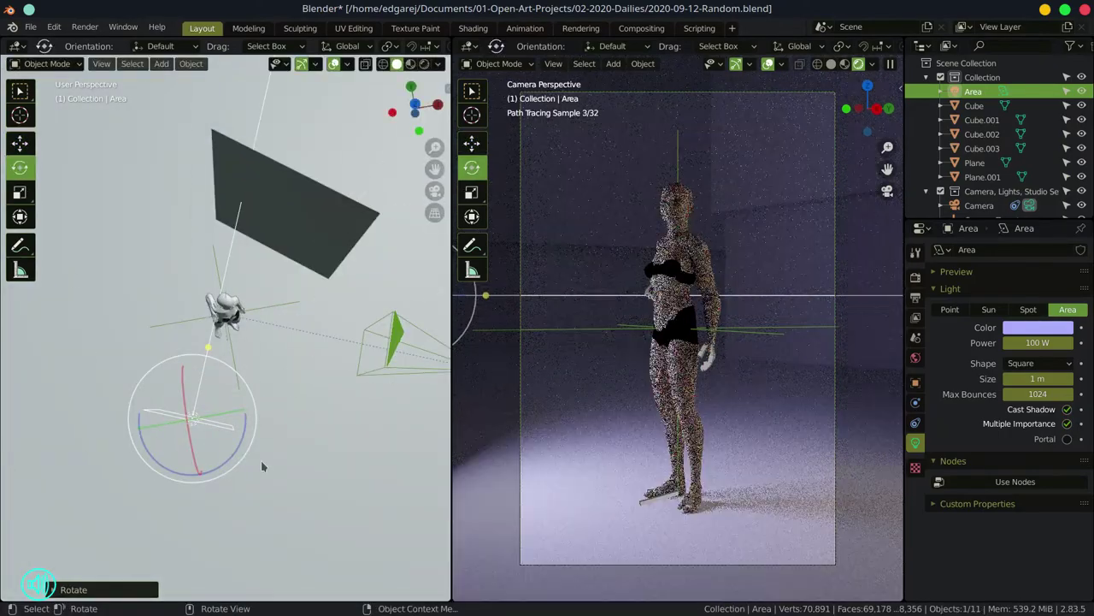
click(19, 142)
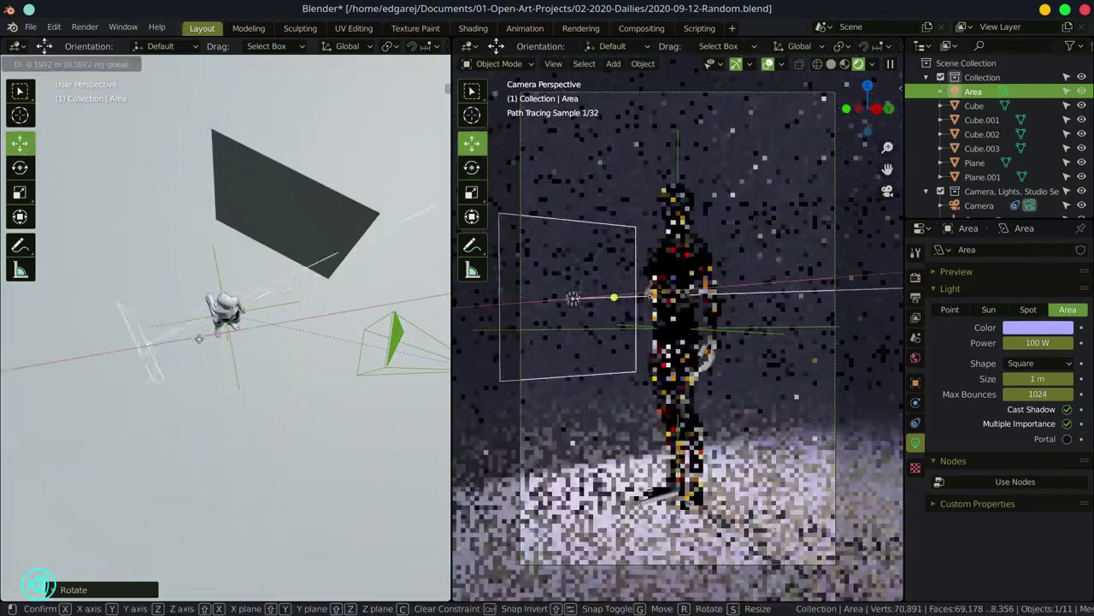
drag(179, 340, 124, 365)
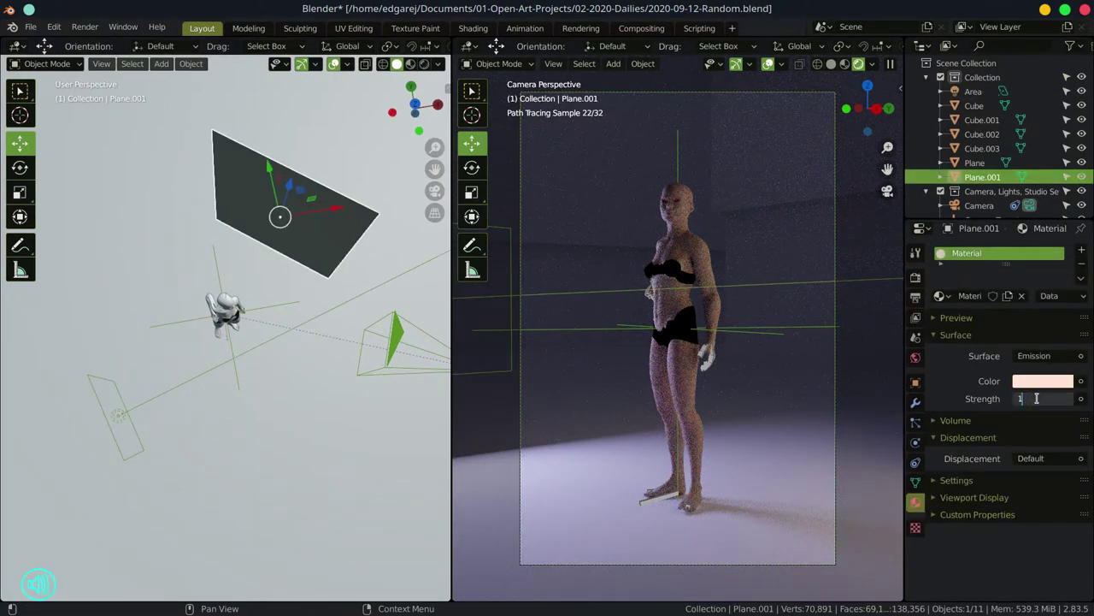
Raise the glowing plane's emission strength to 10
text(0)
key(Return)
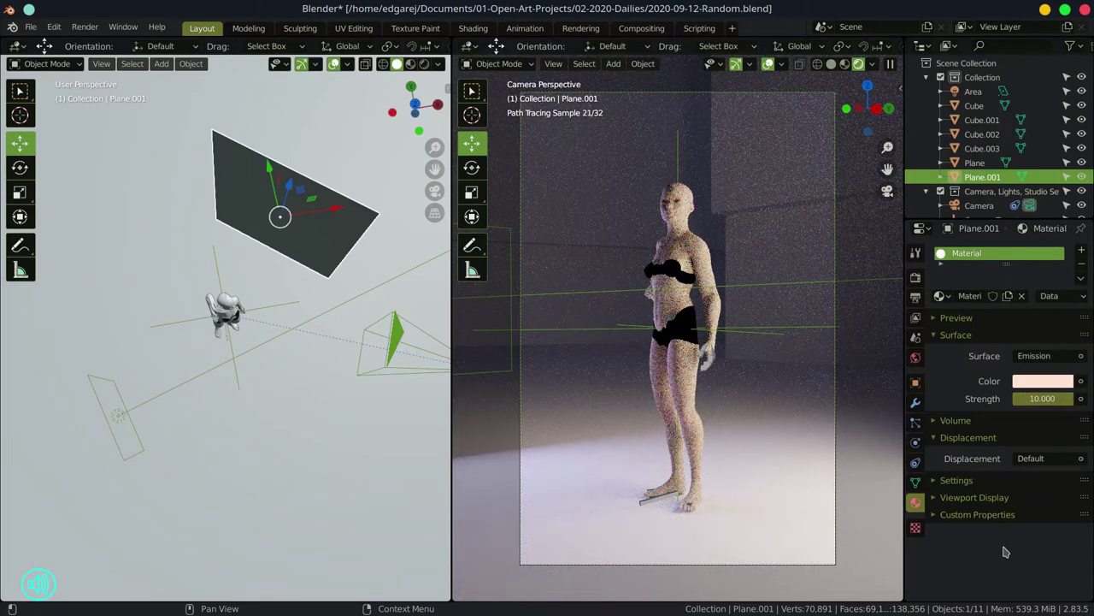
drag(128, 325, 307, 347)
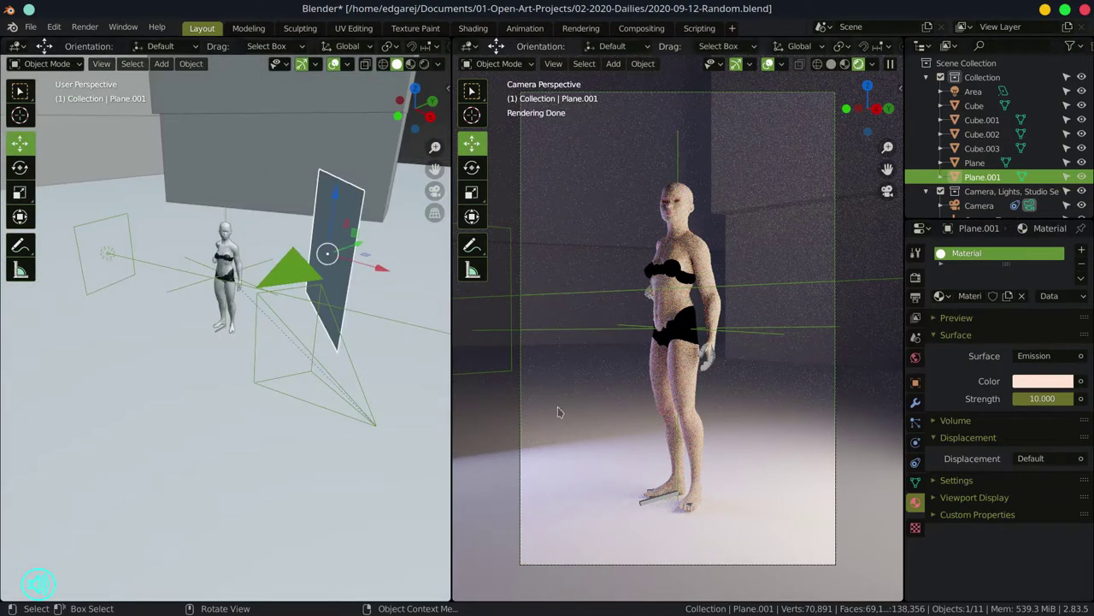
Set the Area light's power back to 100 W and select the camera
click(973, 91)
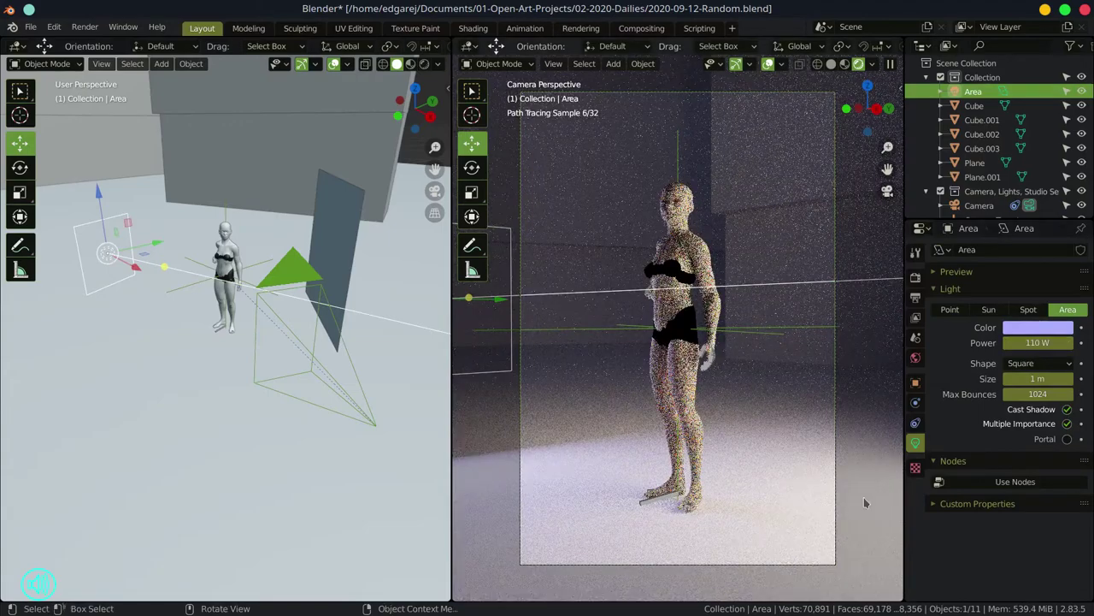
key(Return)
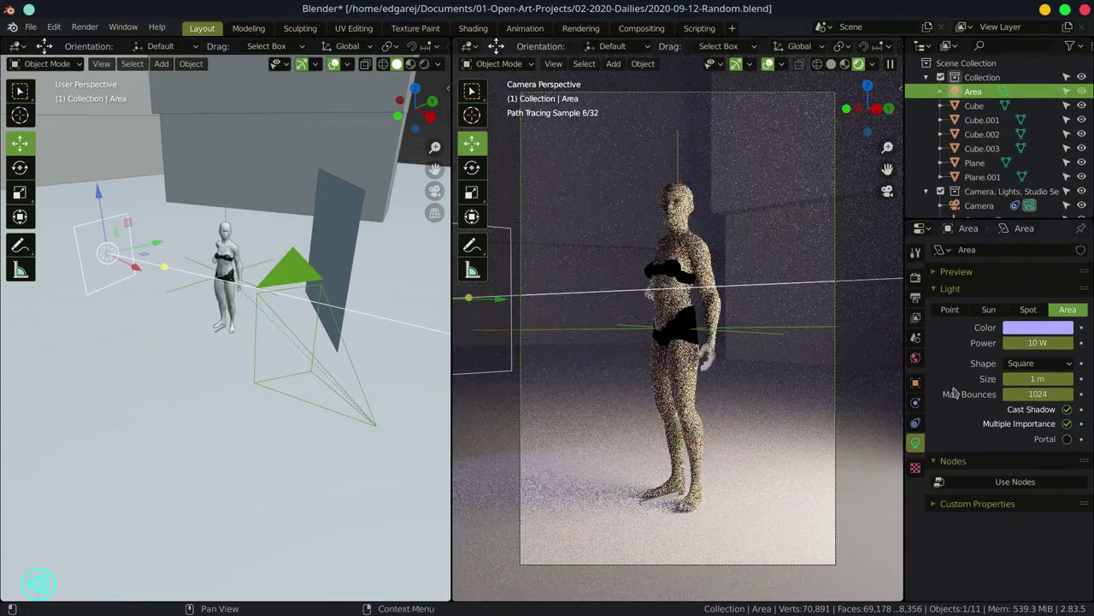
click(1018, 342)
text(100)
key(Return)
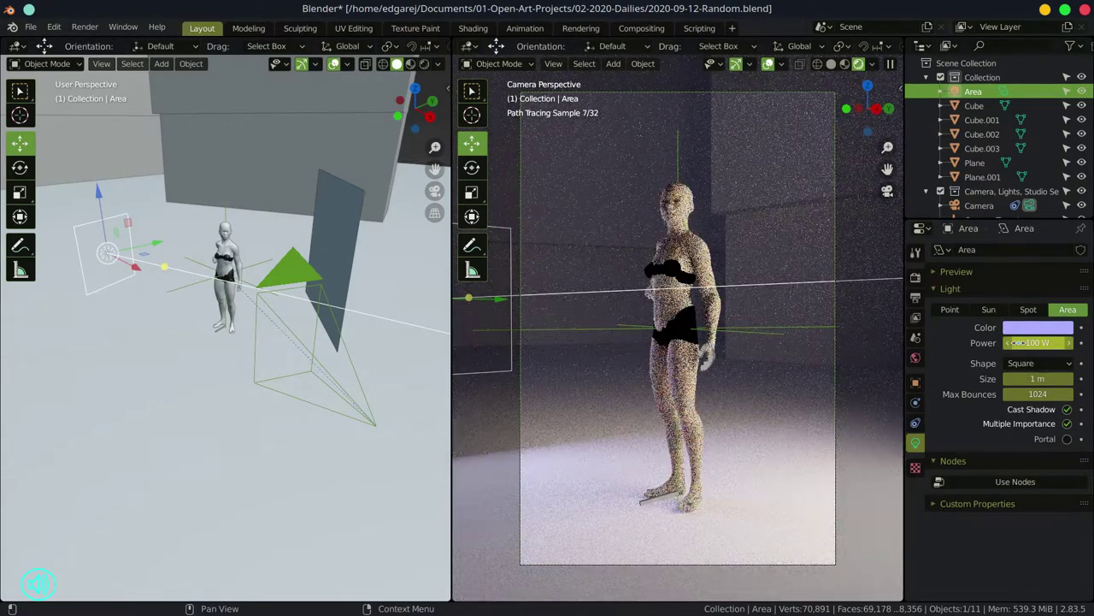
click(975, 205)
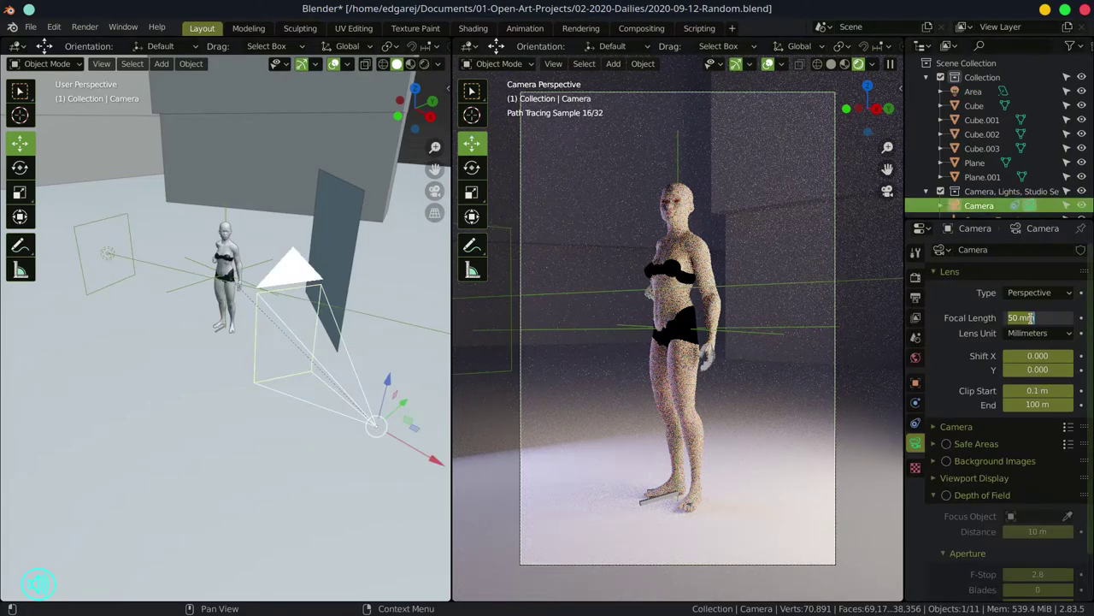
Give the camera a 20 mm focal length and dolly it closer to the figure
text(20)
key(Return)
key(n)
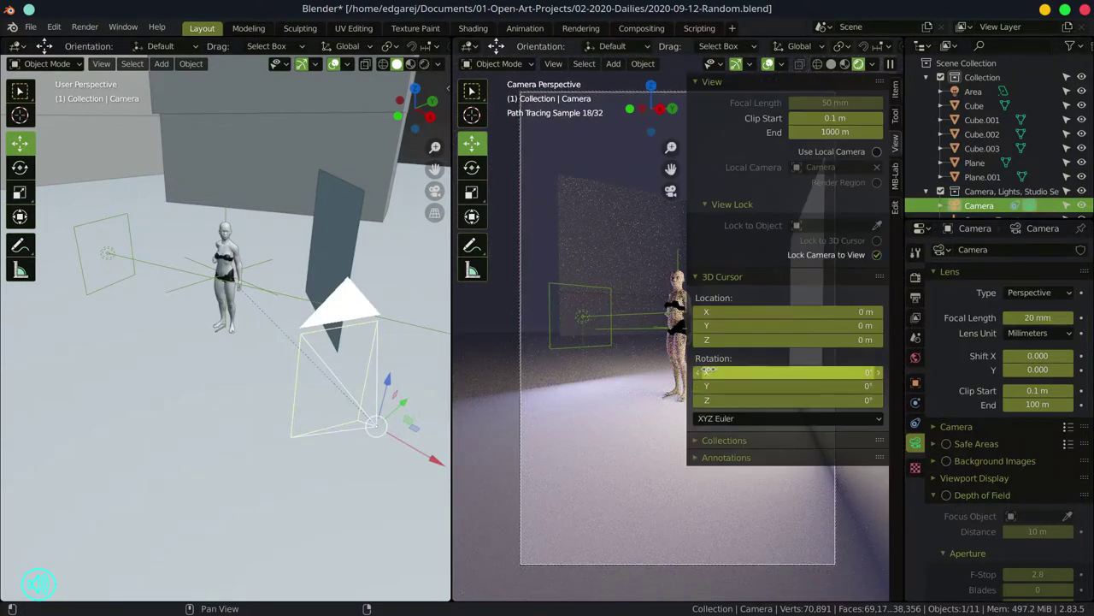
key(n)
scroll(701, 376, up, 5)
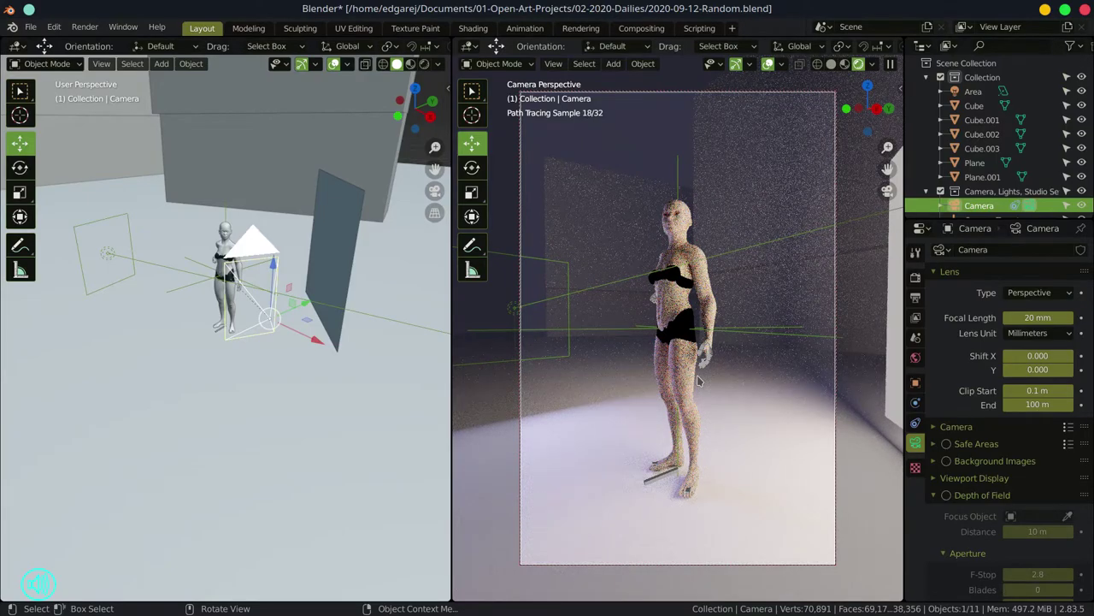
scroll(223, 256, down, 5)
Move Cube.001 into the shot as a wall and duplicate it
click(188, 197)
click(334, 163)
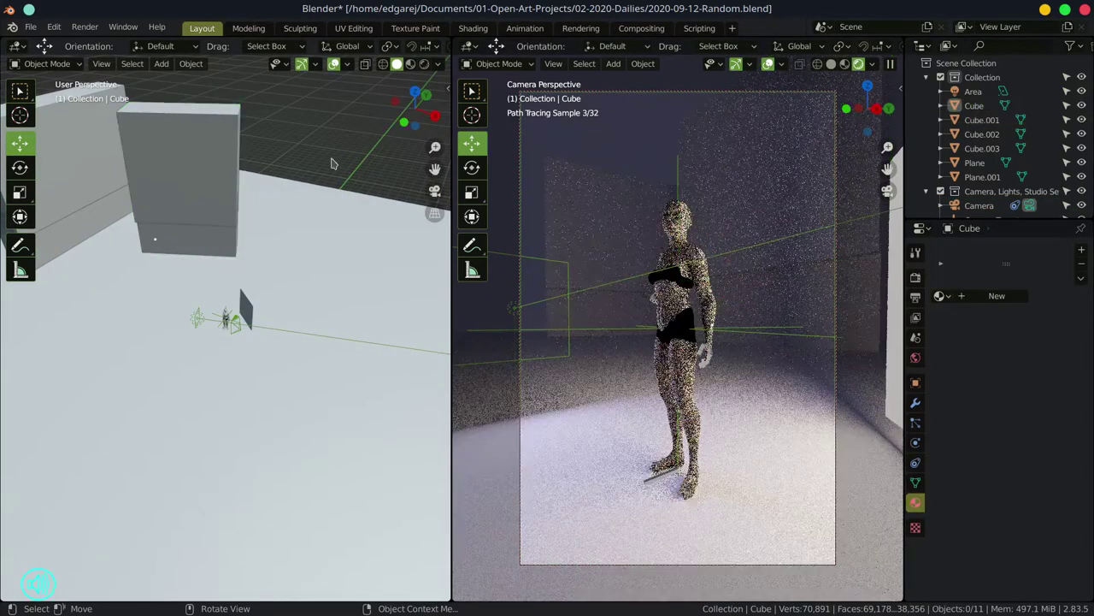
click(171, 205)
drag(151, 227, 176, 205)
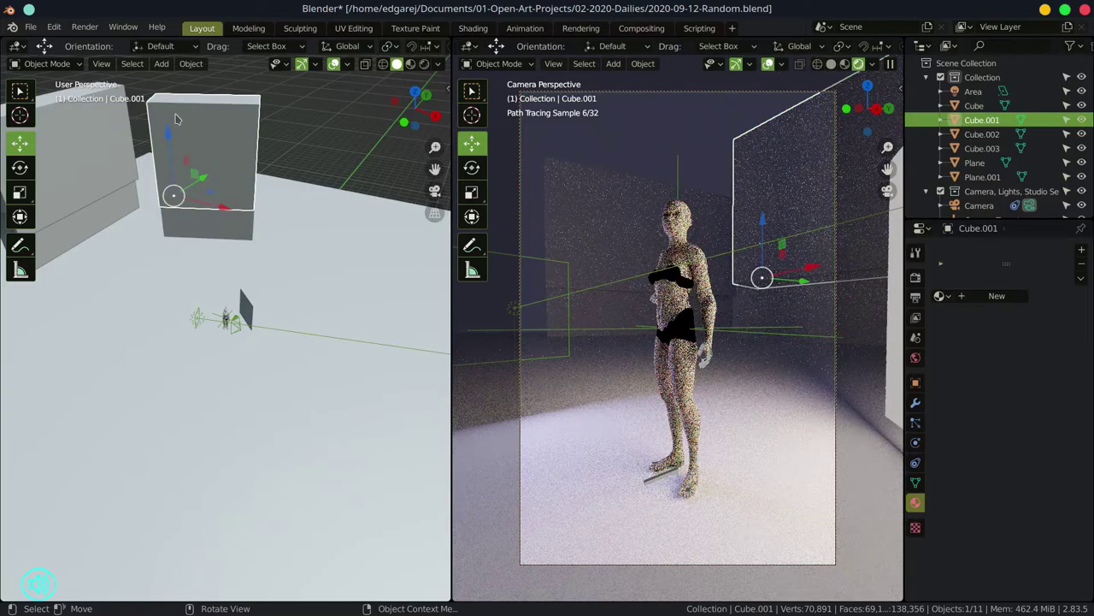
drag(176, 120, 252, 207)
key(shift+d)
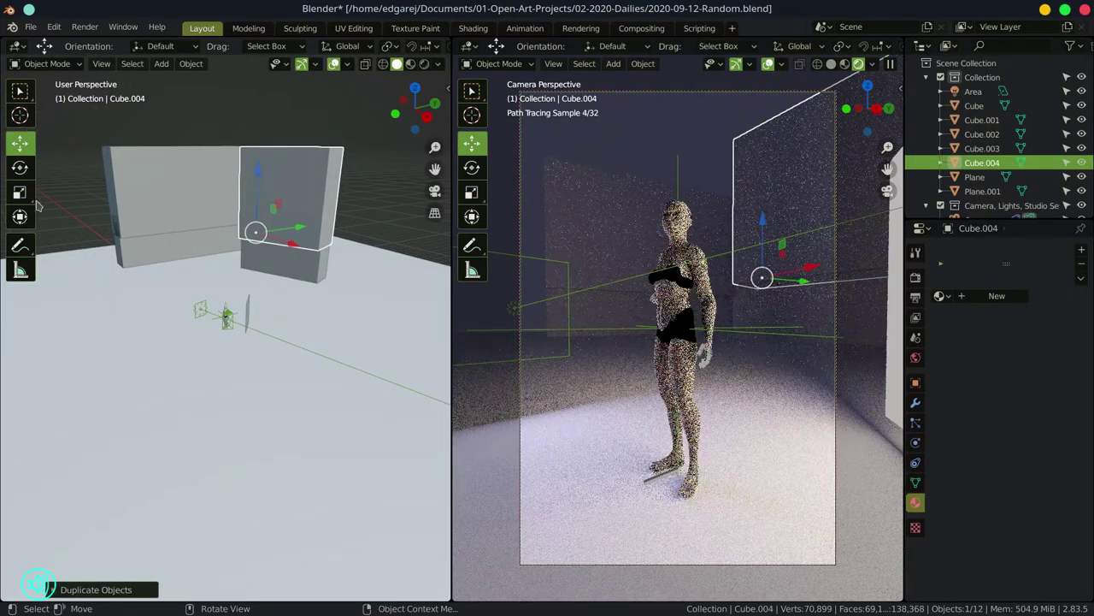
Scale the duplicate into a thin ledge and add an Array modifier to it
key(s)
click(327, 323)
click(915, 402)
click(1009, 249)
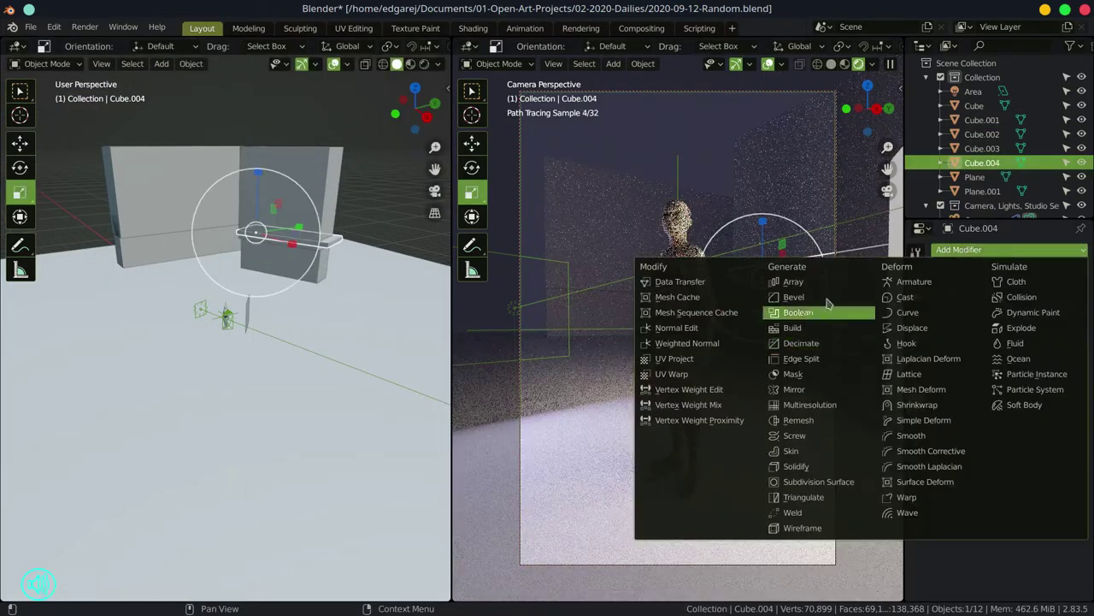
click(818, 310)
Set the array's relative offset to X 0 and Z 8, and add one more copy
key(BackSpace)
key(Tab)
text(1)
key(Return)
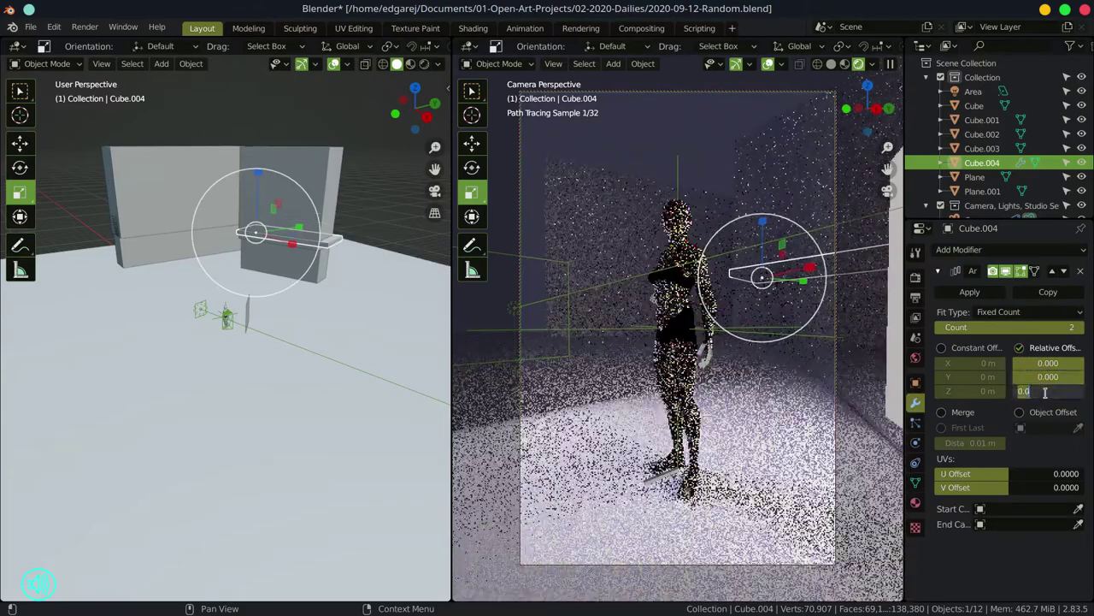
double_click(1045, 391)
text(5)
key(Return)
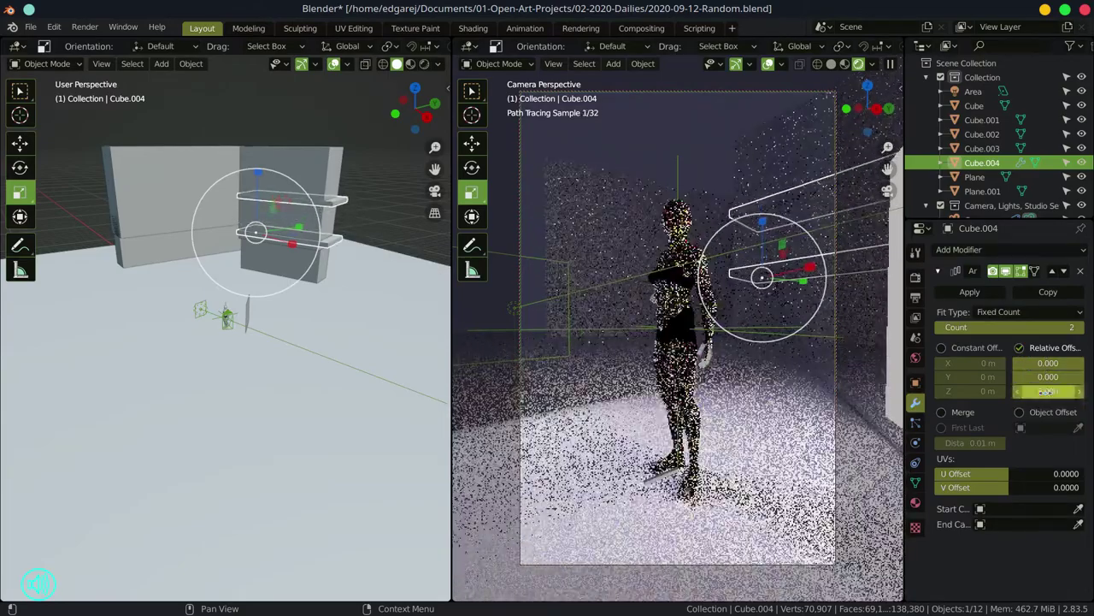
click(1079, 327)
Save the scene and lower the camera target to Z 0.656 m
click(19, 143)
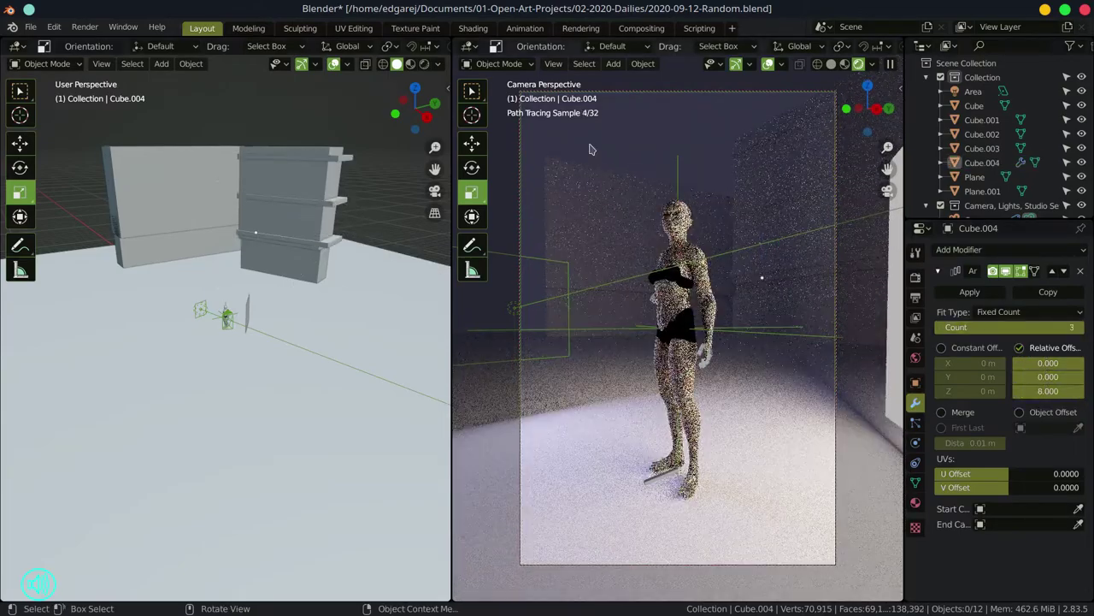
click(129, 188)
key(ctrl+s)
drag(678, 171, 679, 325)
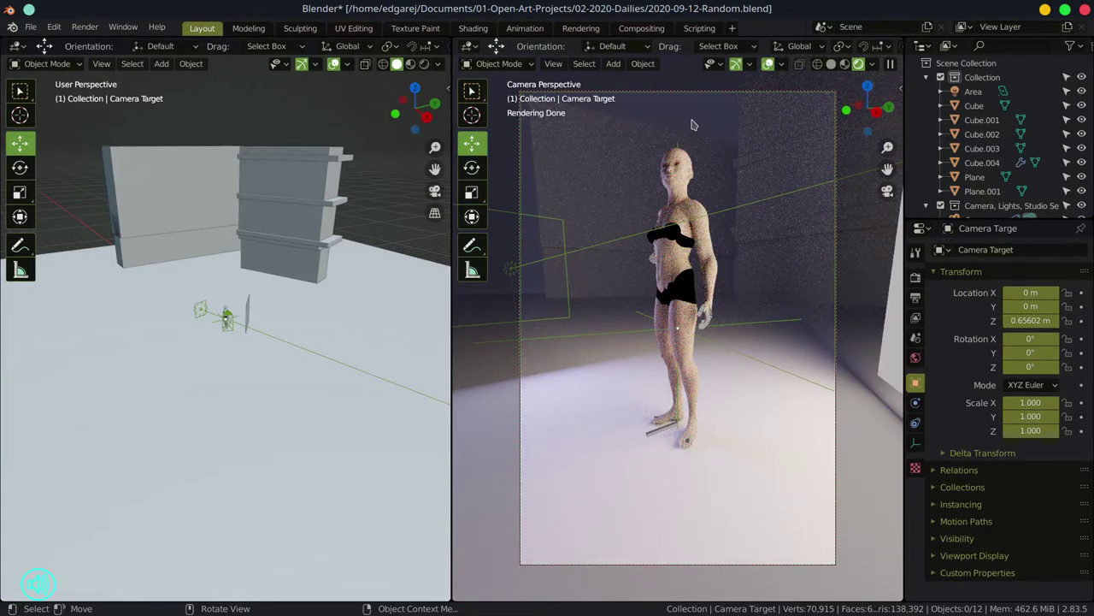
Save the scene file and select the wall Cube.003
click(30, 26)
click(53, 122)
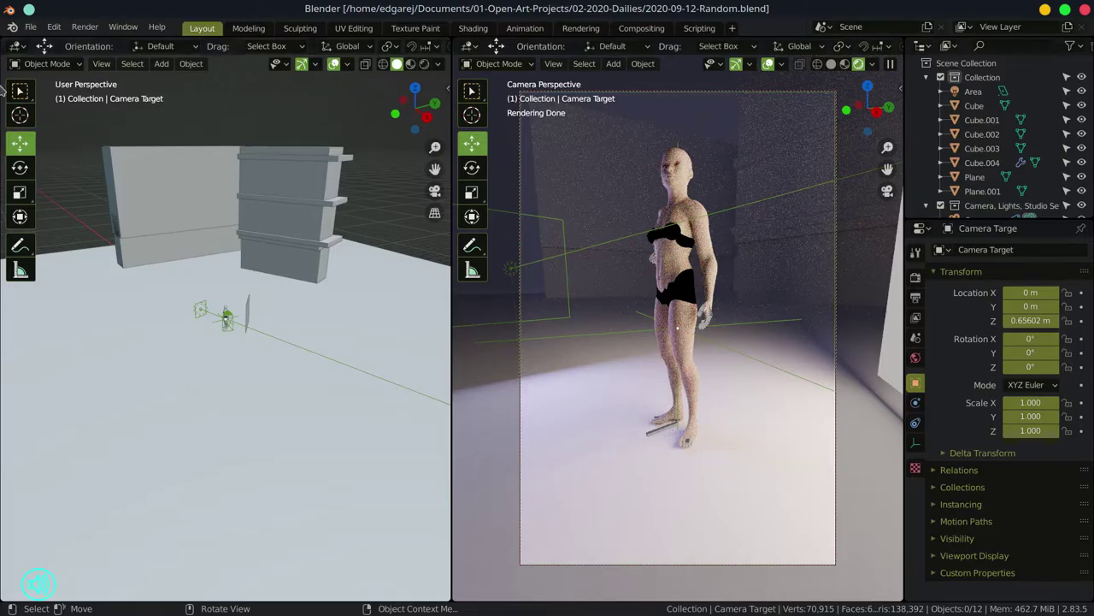
click(153, 214)
scroll(226, 342, down, 4)
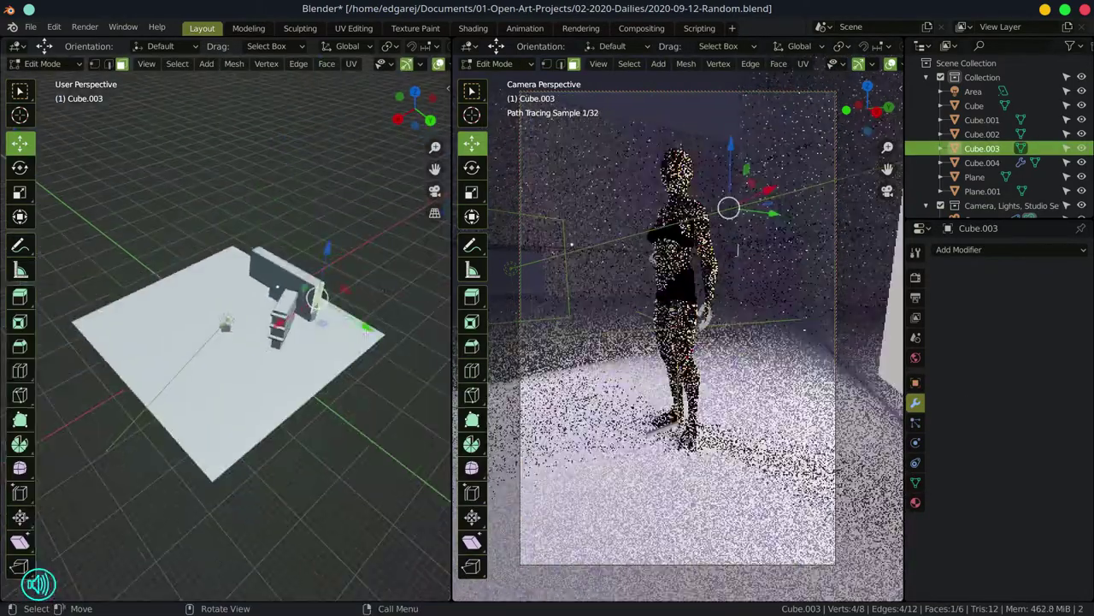
Inspect the wall and Cube.001 meshes in Edit Mode, then select the ledge Cube.004
key(Tab)
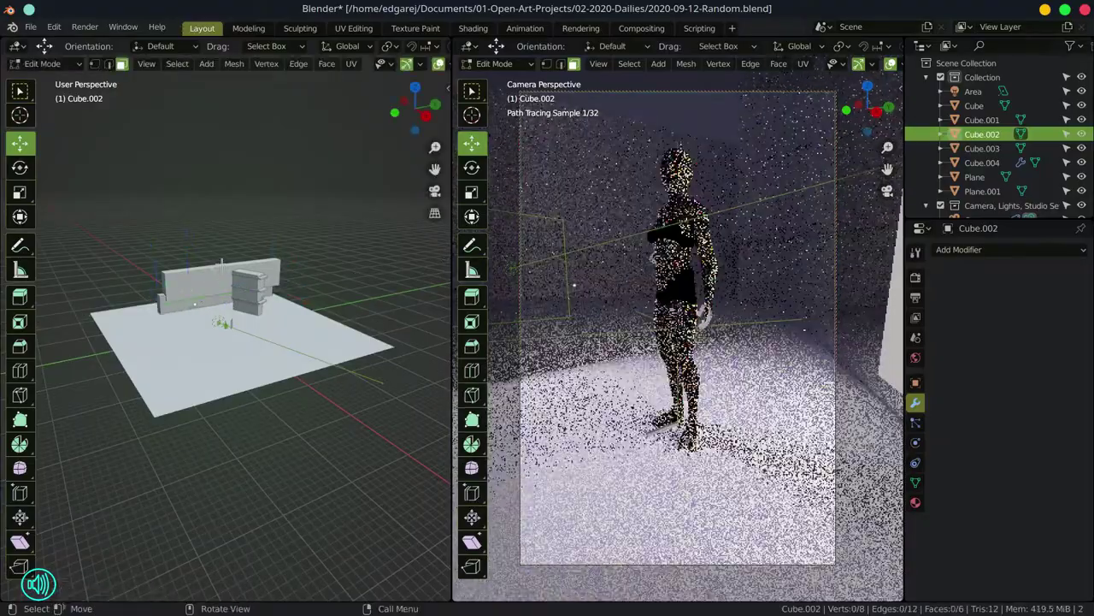
scroll(225, 342, up, 5)
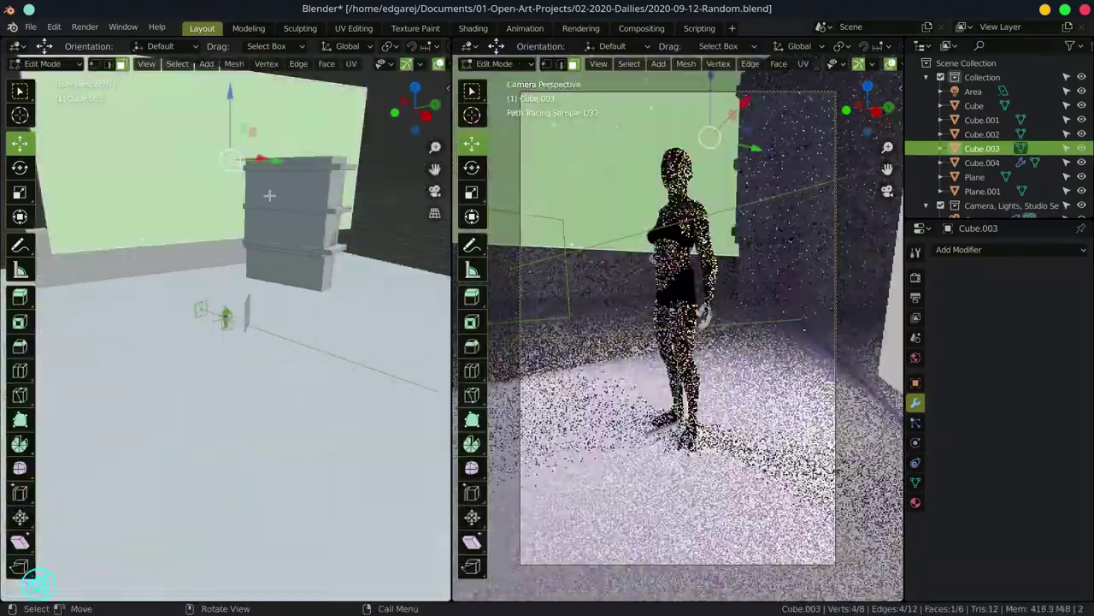
click(982, 120)
key(Tab)
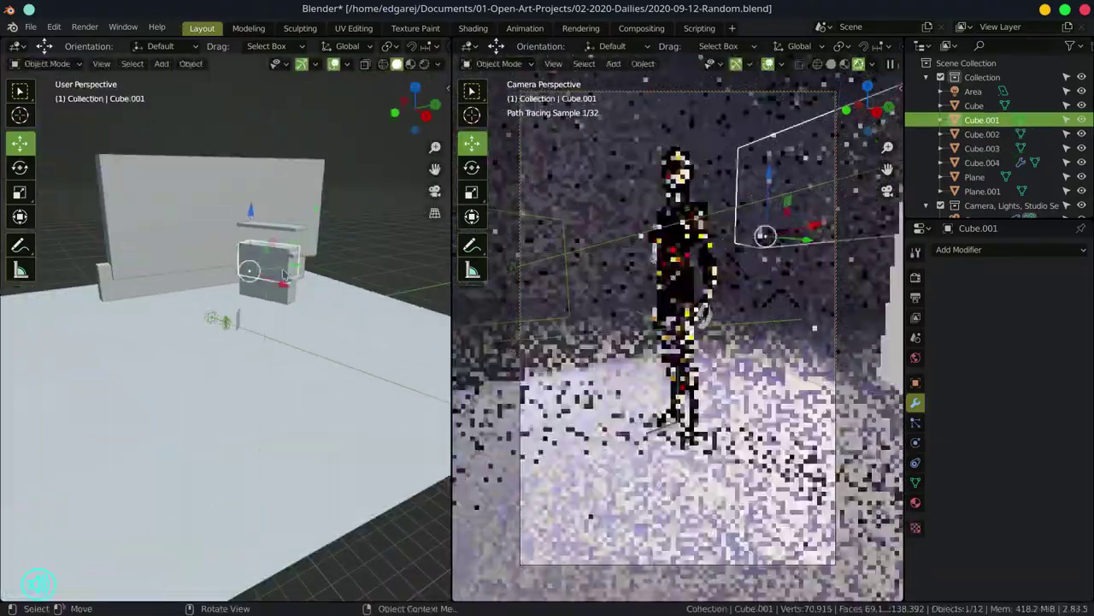
click(763, 235)
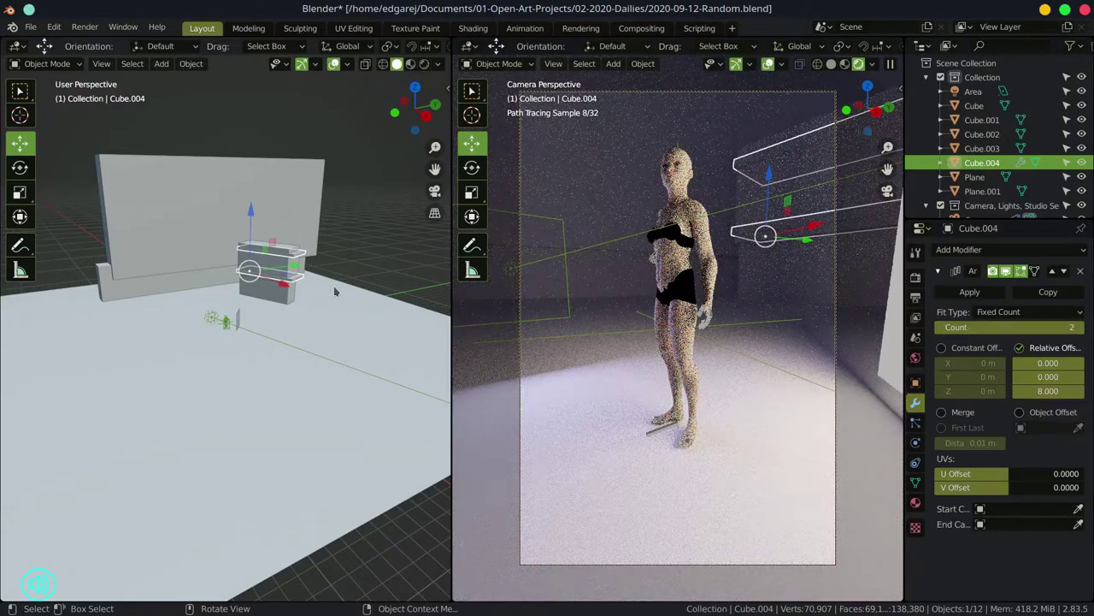
Save, then duplicate the back wall cube and flatten the copy into a thin slab
click(30, 28)
click(51, 117)
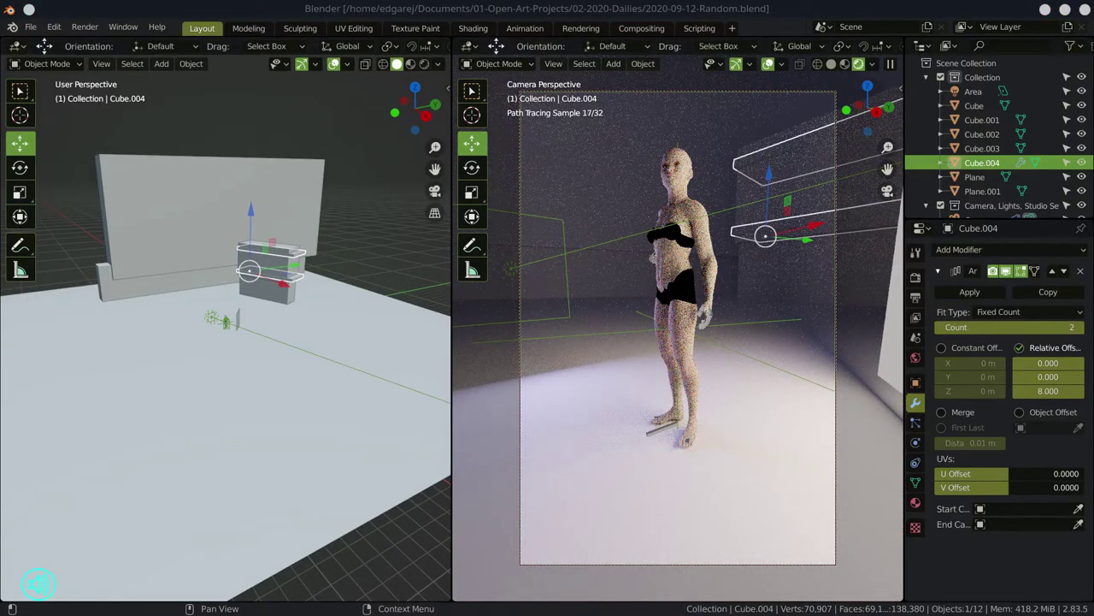
click(210, 214)
key(shift+d)
click(20, 191)
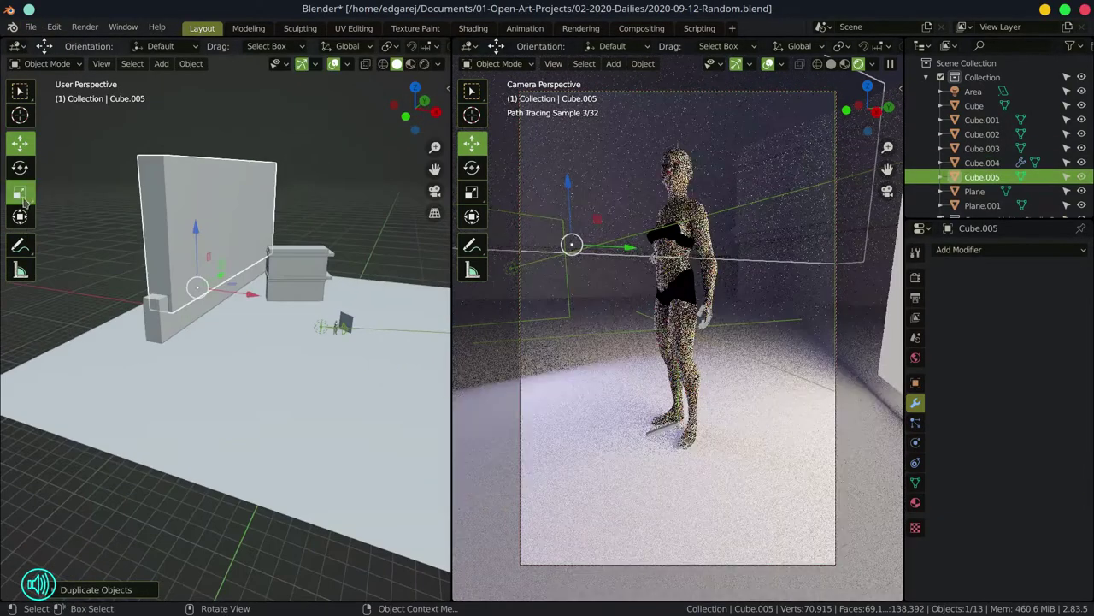
drag(257, 316, 230, 348)
scroll(230, 347, up, 5)
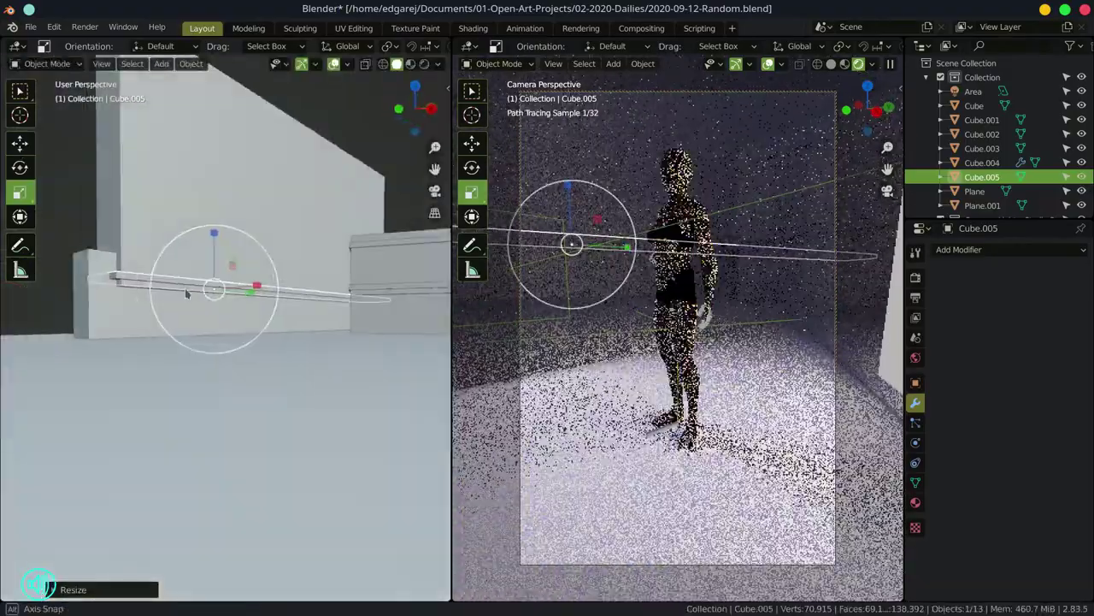
Add an Array modifier to the slab with relative Z offset 8 and count 5
click(1009, 249)
click(796, 296)
click(1048, 362)
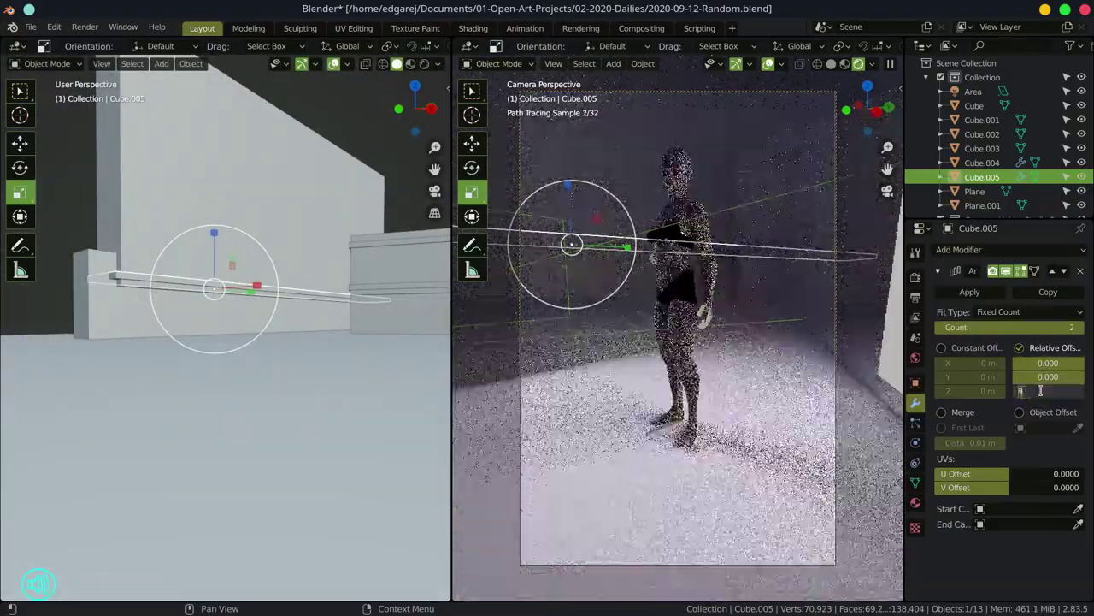
click(1040, 390)
text(8)
key(Return)
drag(992, 326, 1039, 326)
Duplicate the floor plane, leaving the copy in place
click(72, 215)
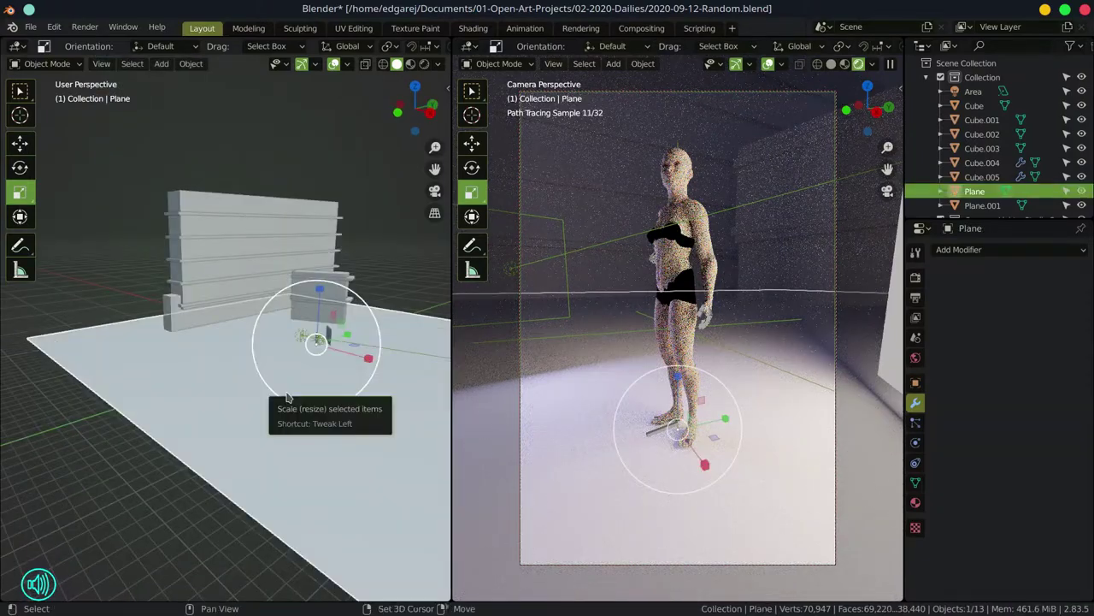
key(shift+d)
key(Escape)
Add a Wireframe modifier to the floor copy and subdivide its mesh twice
click(959, 249)
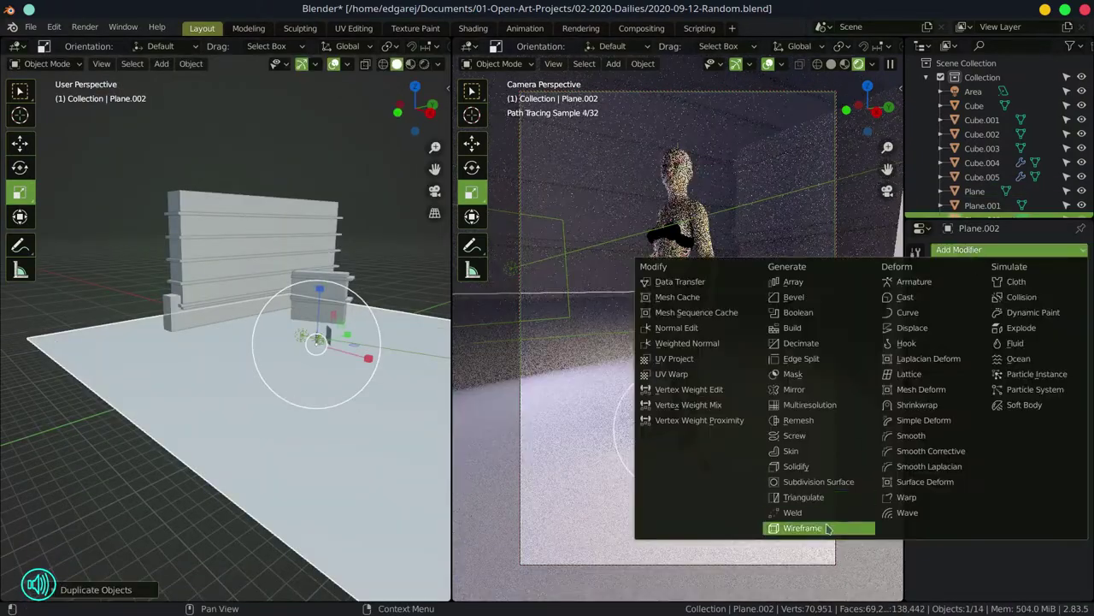
click(825, 526)
key(Tab)
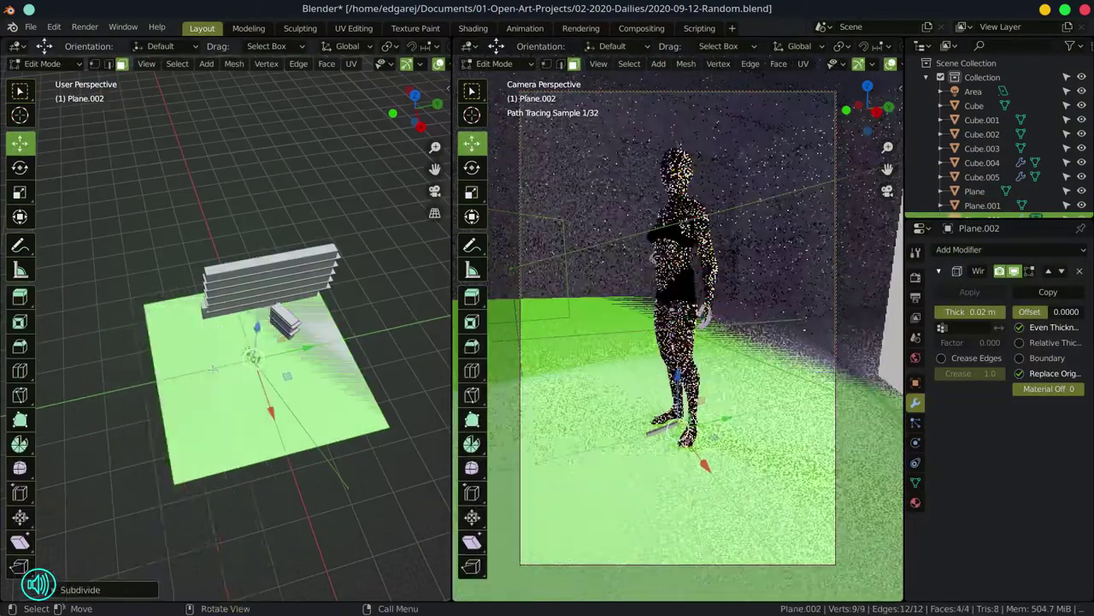
right_click(185, 295)
click(186, 295)
right_click(206, 313)
click(209, 313)
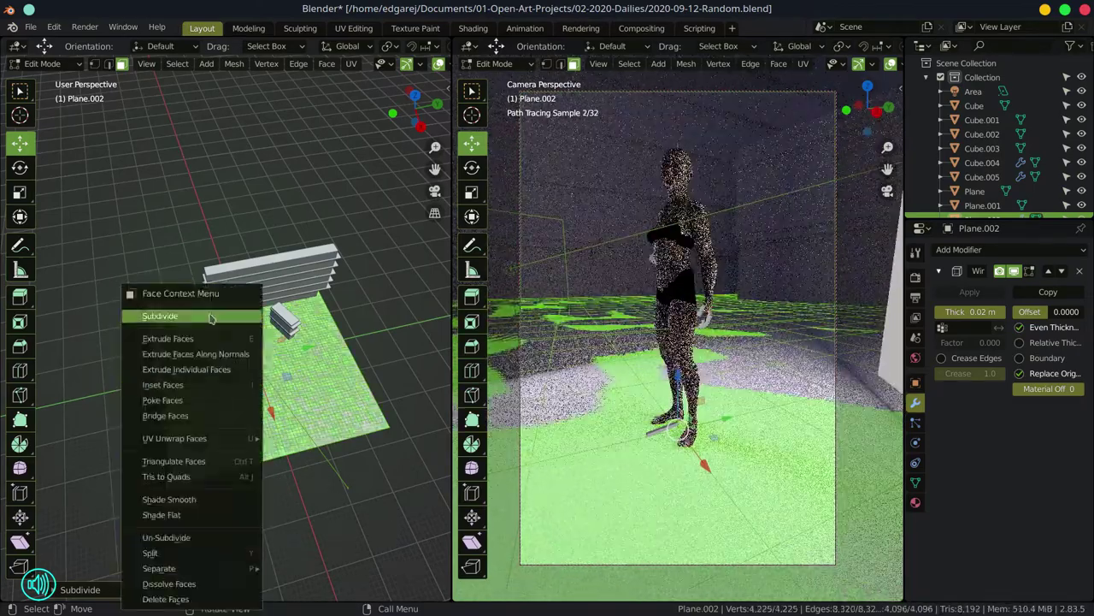
key(Tab)
Set the wireframe thickness to 0.002 m and save the scene
click(969, 311)
text(0.002)
key(Return)
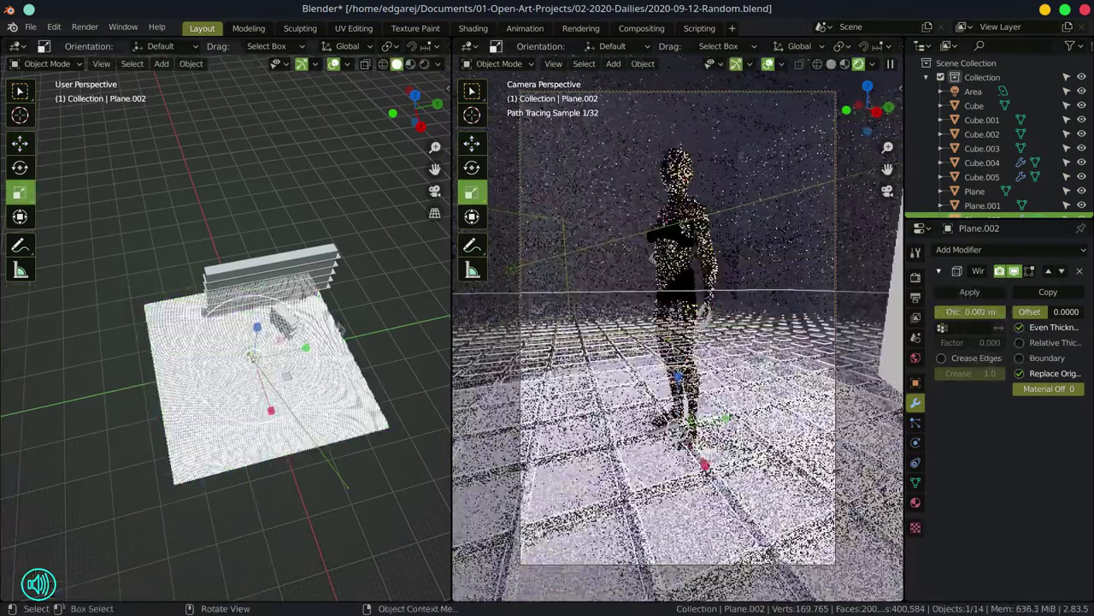
click(385, 330)
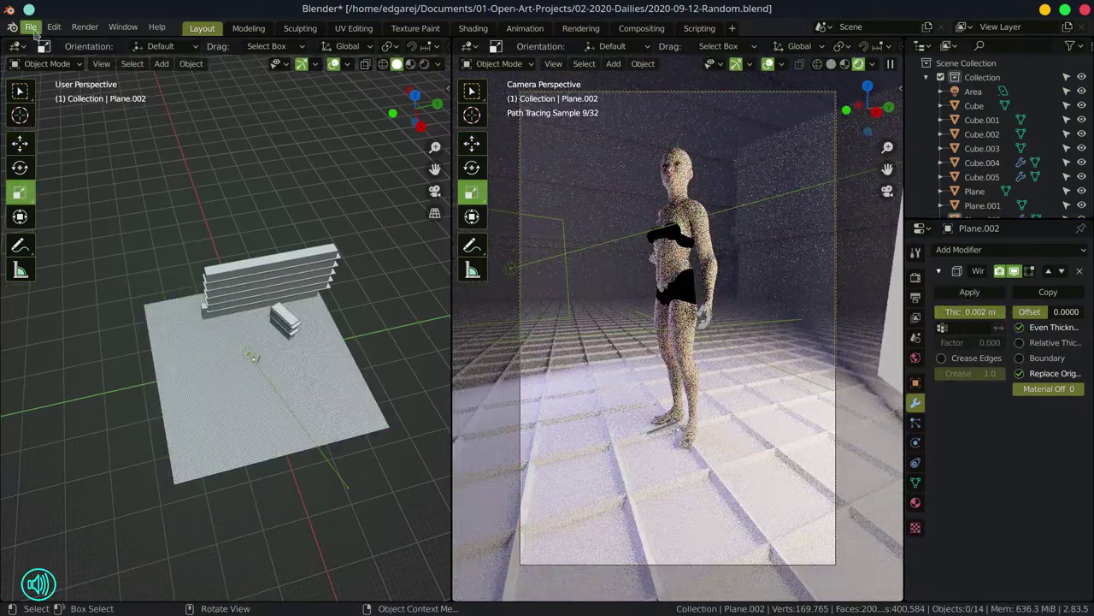
key(ctrl+s)
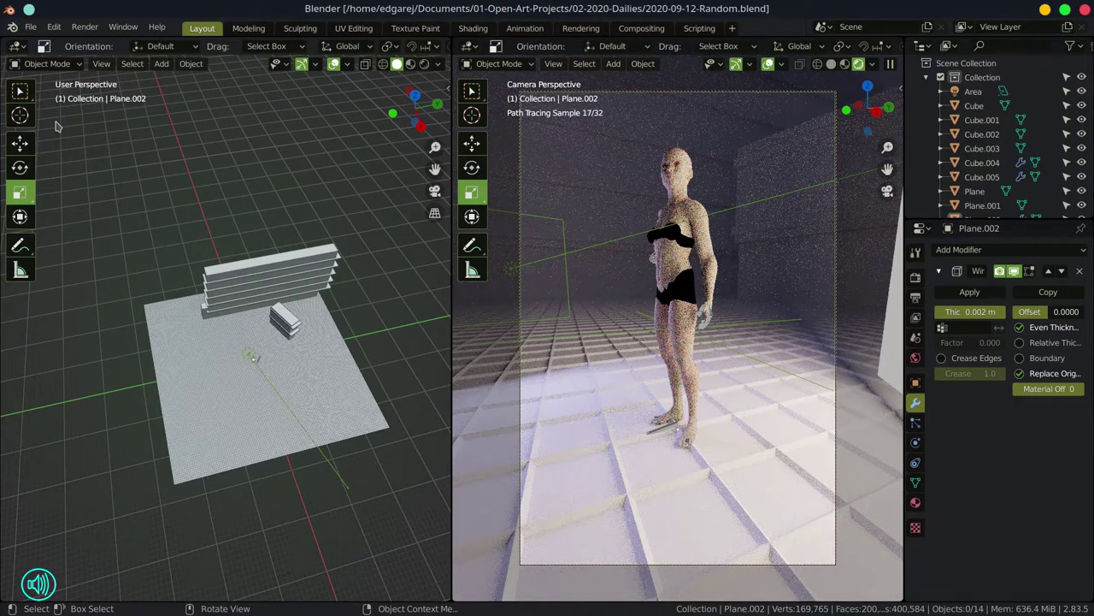
Move the camera slightly lower, then select the floor plane Plane.001
click(926, 77)
click(254, 354)
click(19, 143)
click(979, 105)
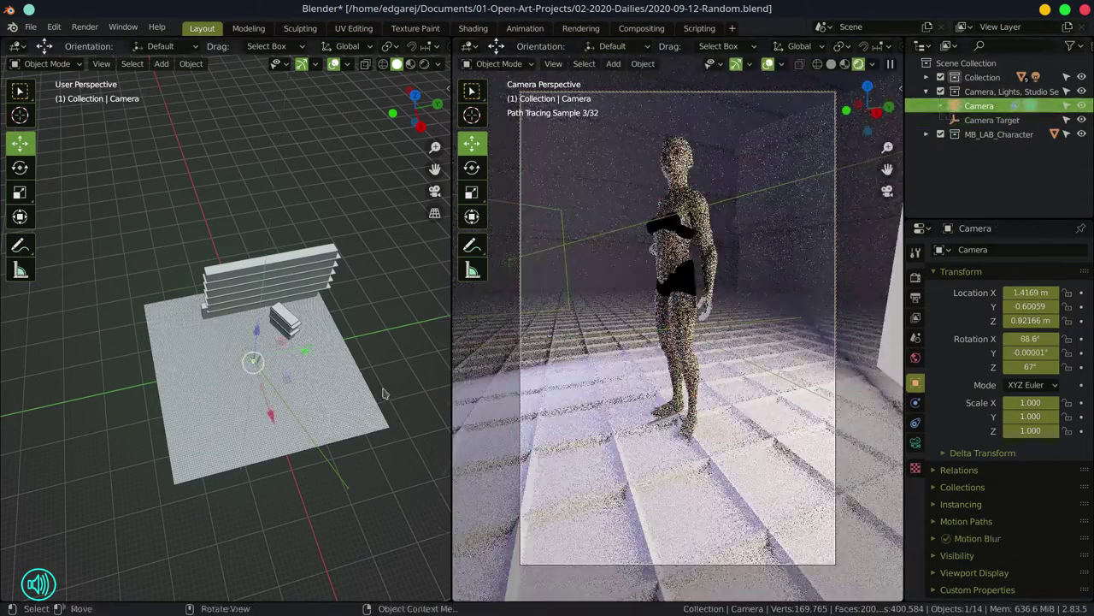
key(g)
click(308, 270)
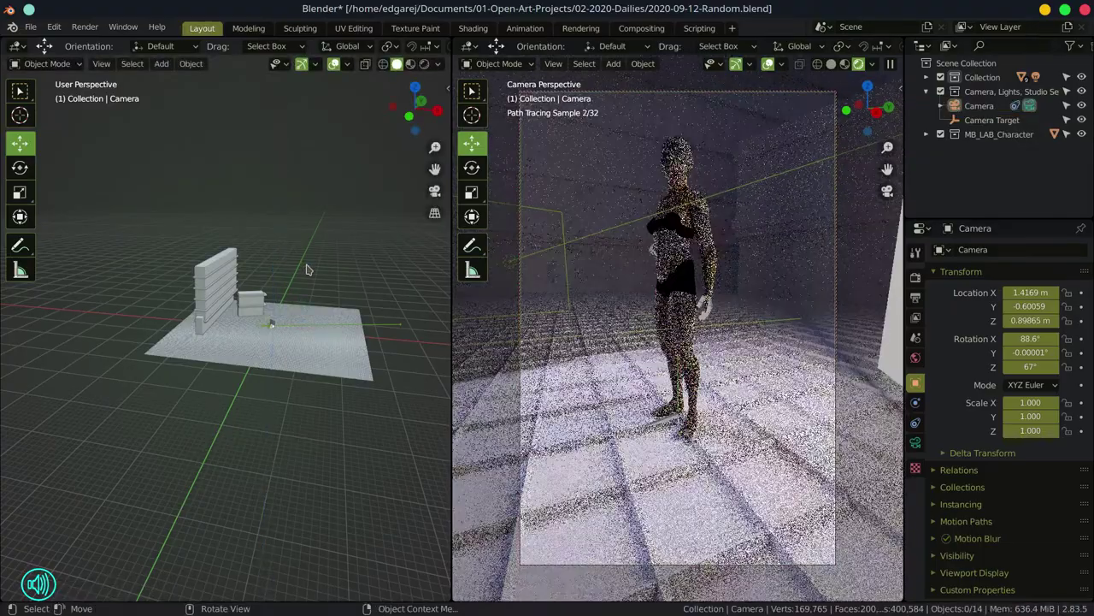
scroll(289, 257, up, 10)
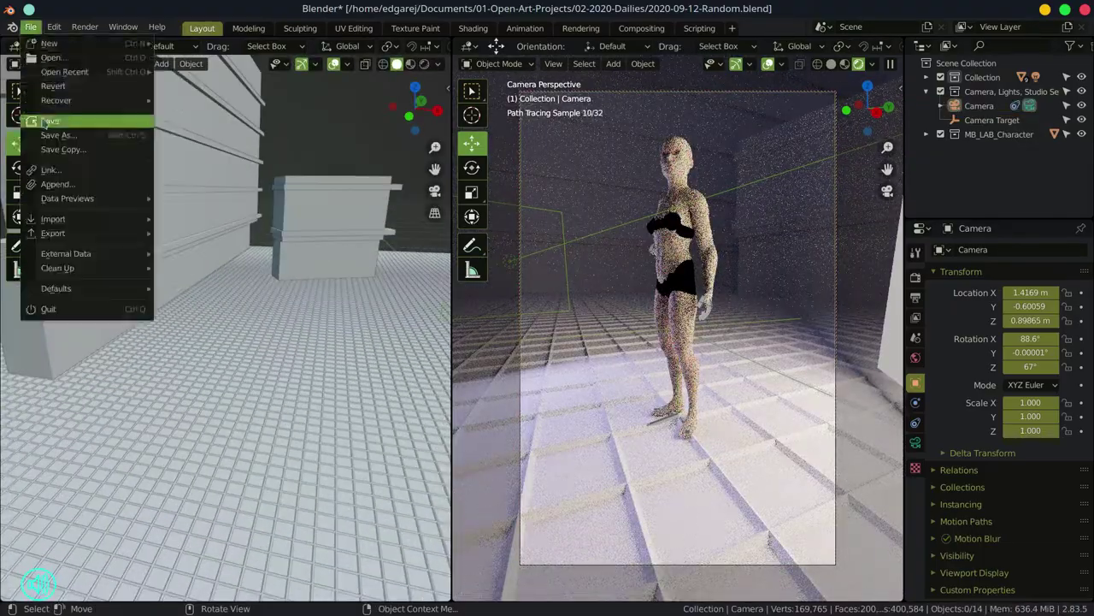
click(333, 411)
Duplicate the plane, then place it and rotate it about its vertical axis
key(shift+d)
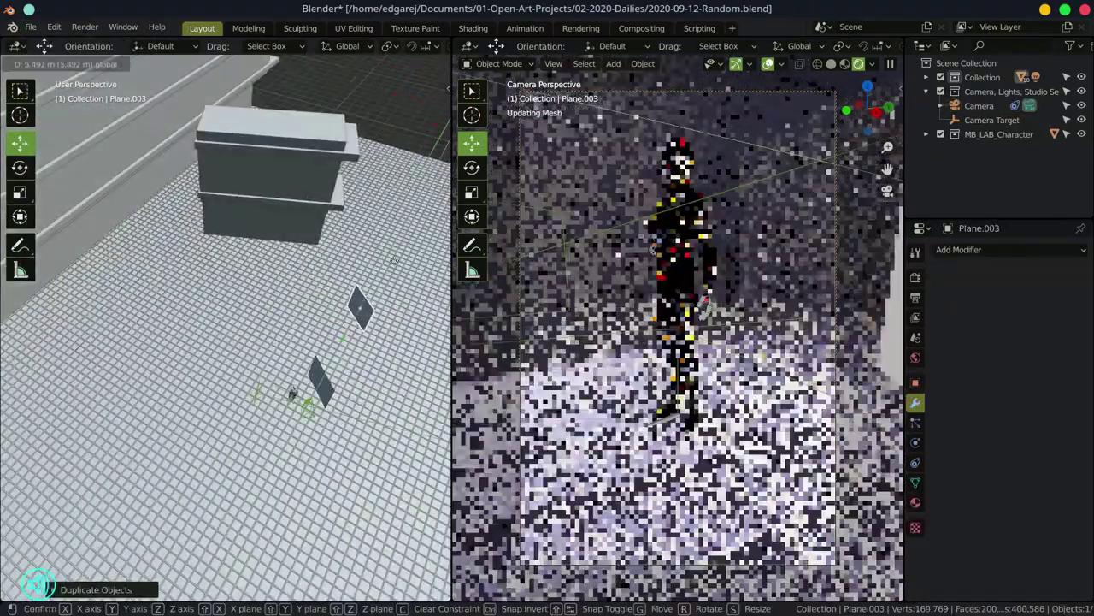
key(g)
click(269, 371)
key(KP_7)
key(r)
click(301, 231)
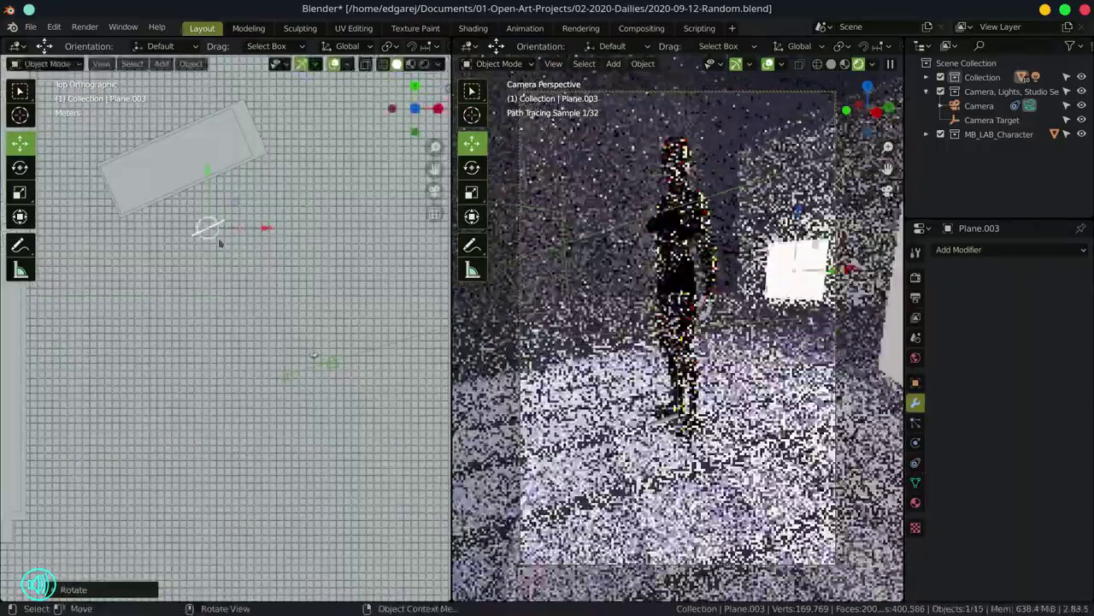
key(KP_Decimal)
drag(199, 263, 210, 232)
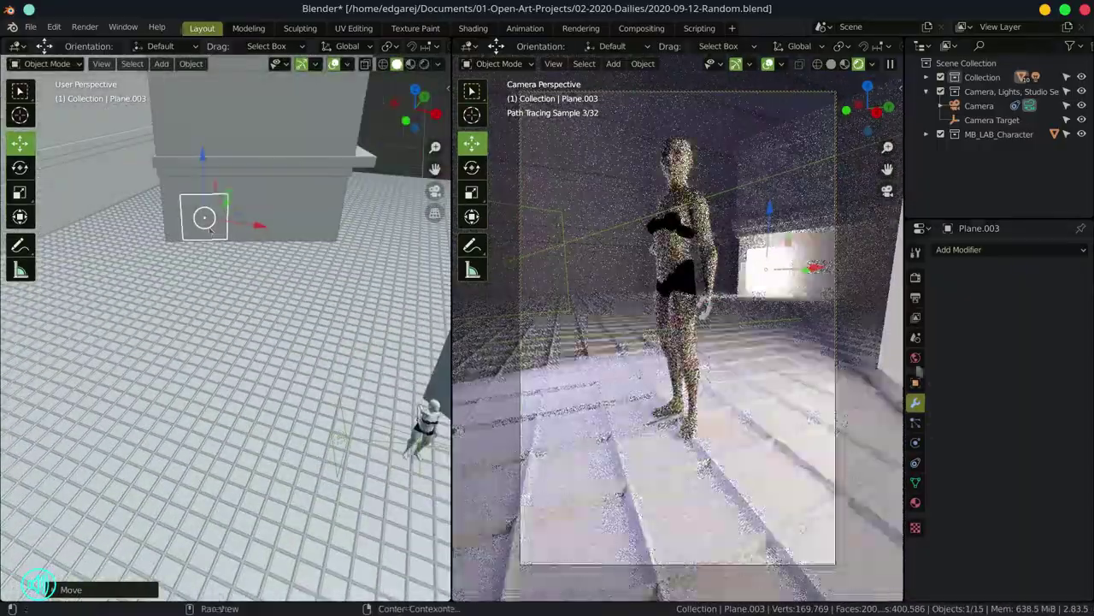
Give the window plane its own material with a light cyan emission colour
click(915, 503)
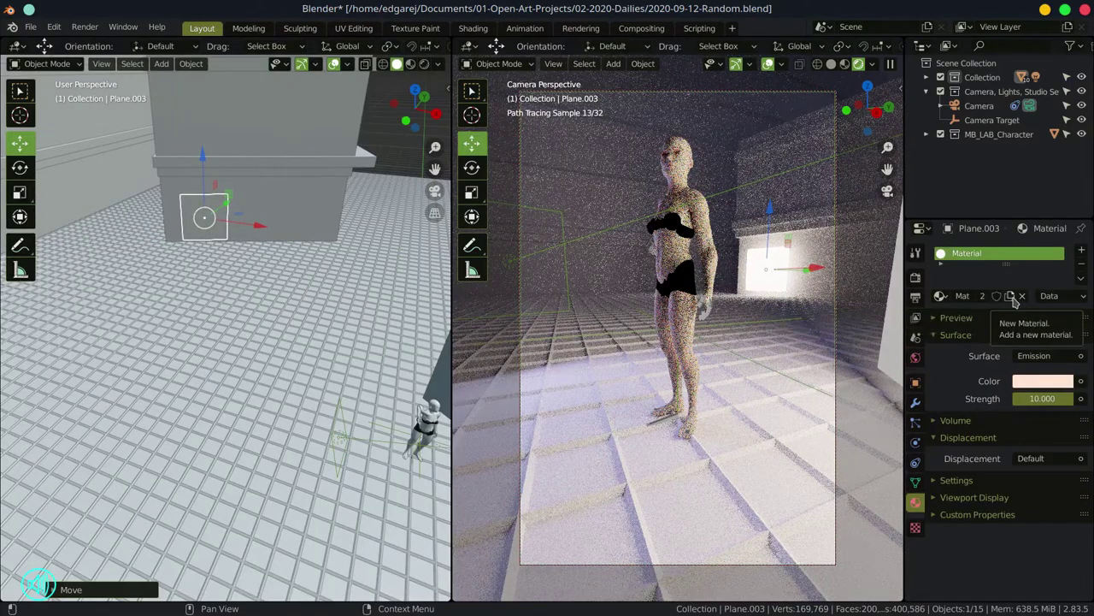
click(982, 296)
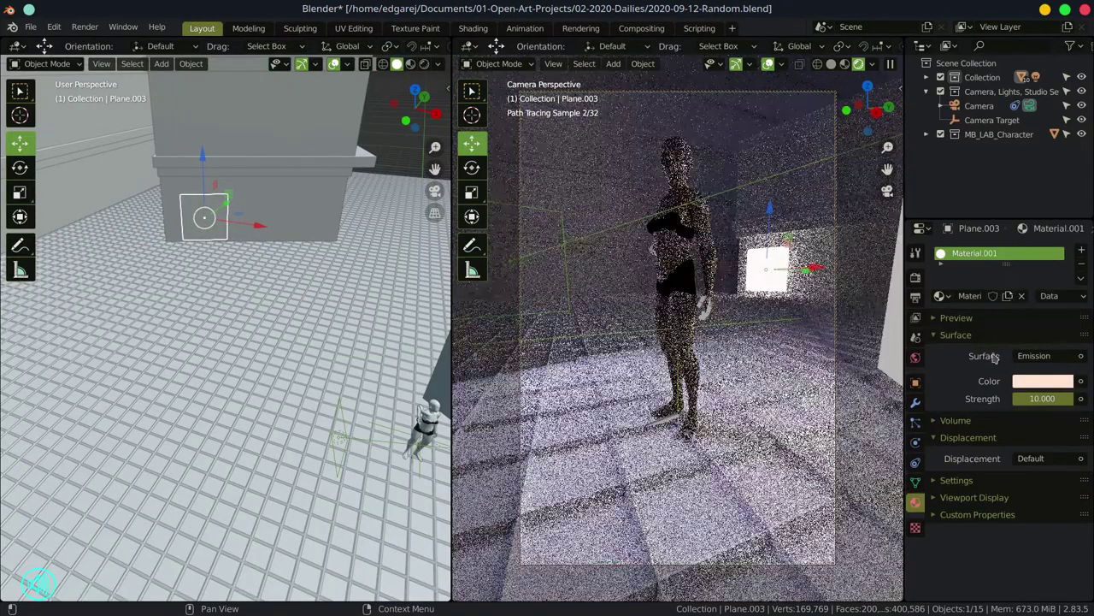
click(1043, 381)
click(1012, 241)
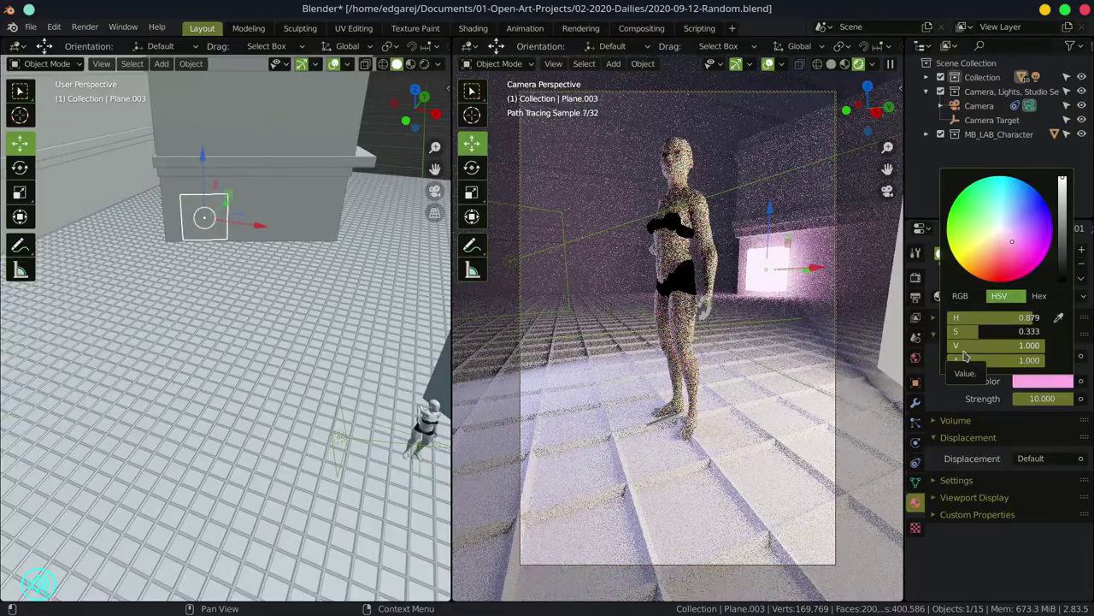
click(1005, 221)
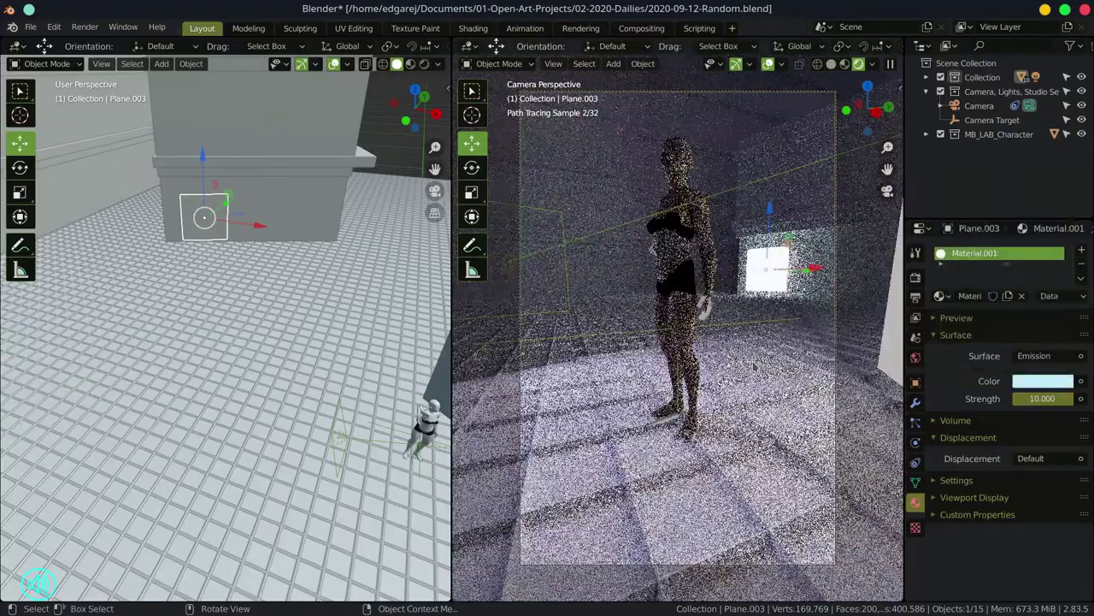
Duplicate the light plane and slide the copy along the wall, deleting an extra duplicate
key(shift+d)
drag(183, 165, 271, 175)
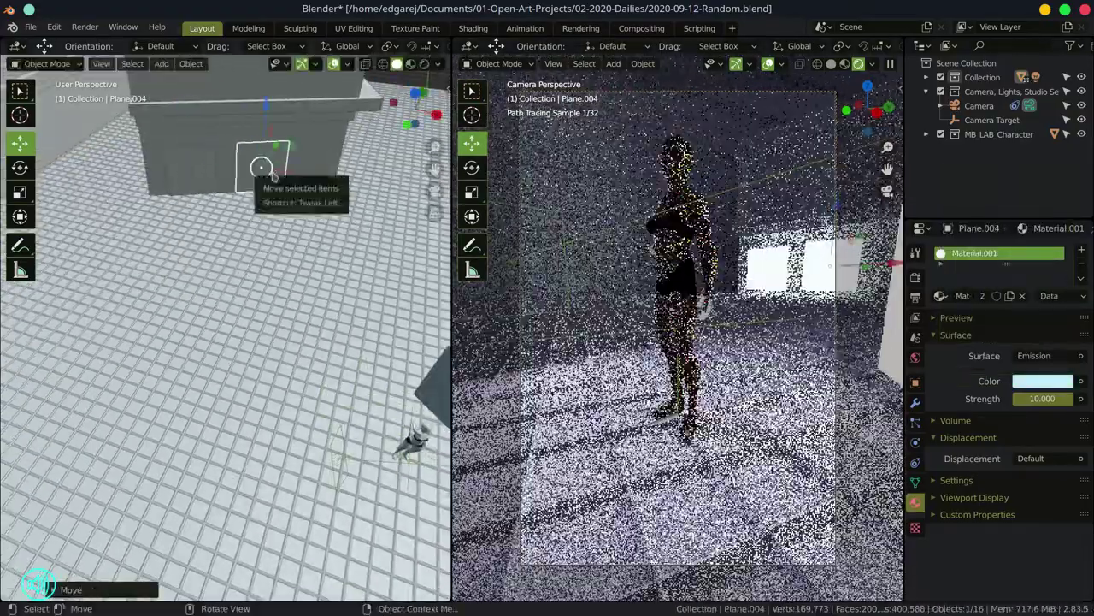
click(310, 161)
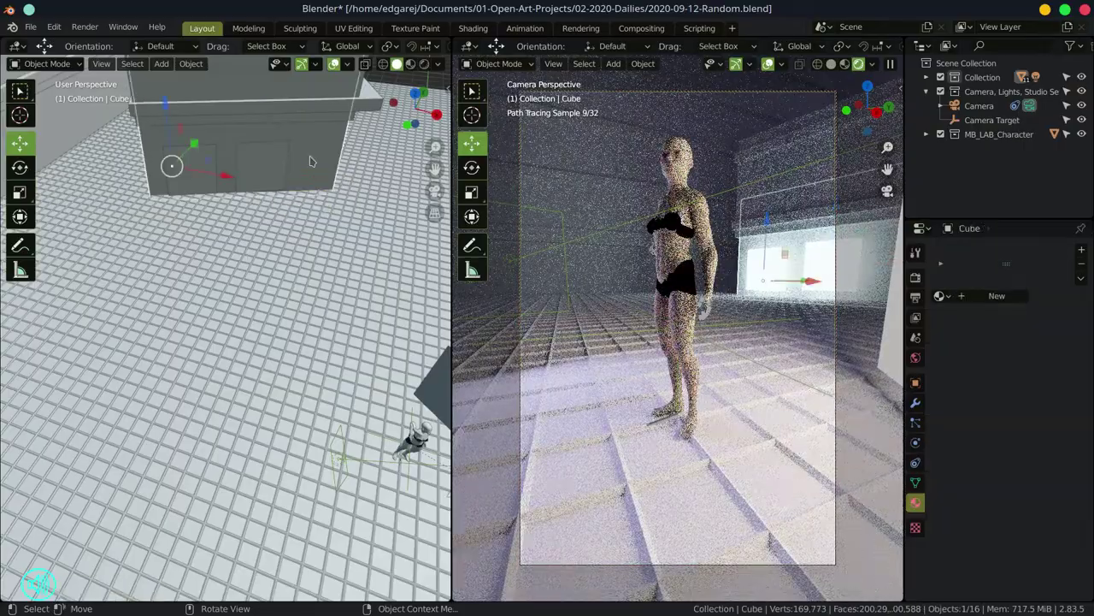
shift+click(263, 181)
key(shift+d)
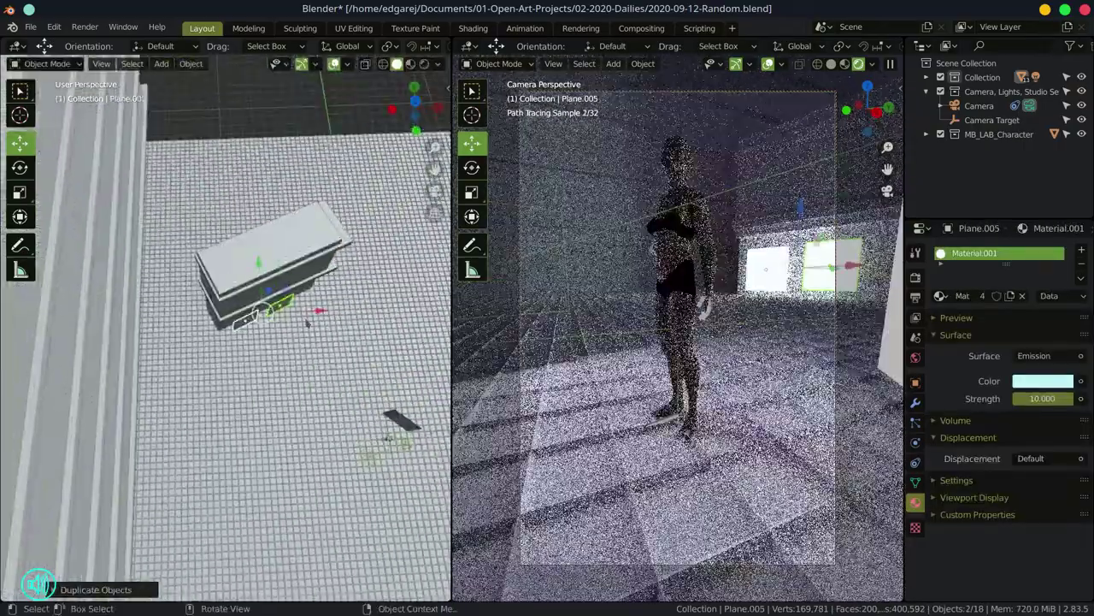
key(KP_7)
key(s)
key(Escape)
key(Delete)
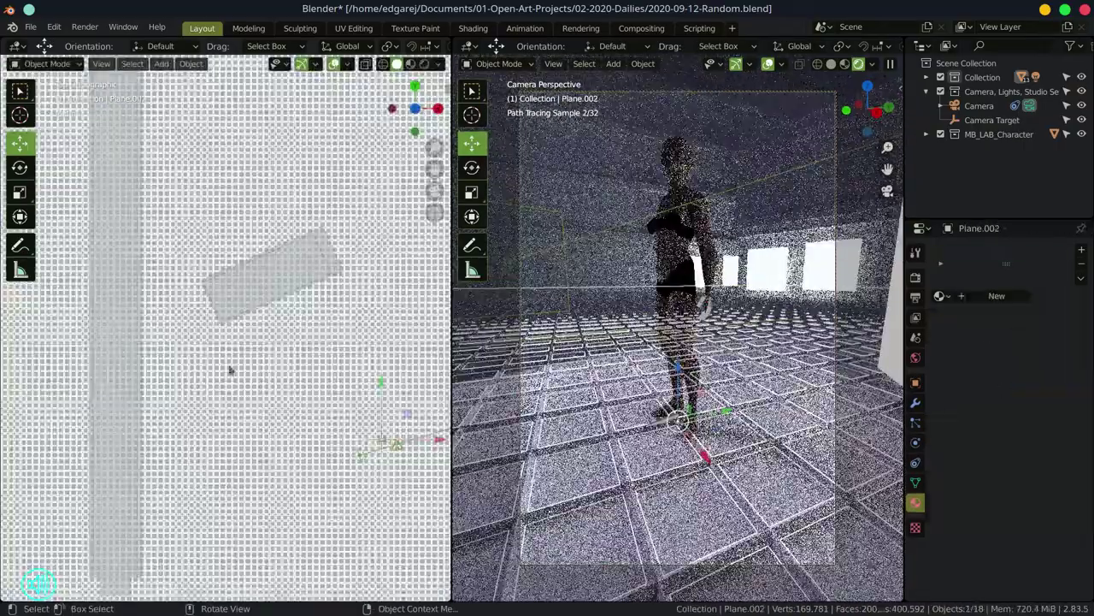
Move the light plane to its new spot on the wall and resize it
key(KP_7)
key(g)
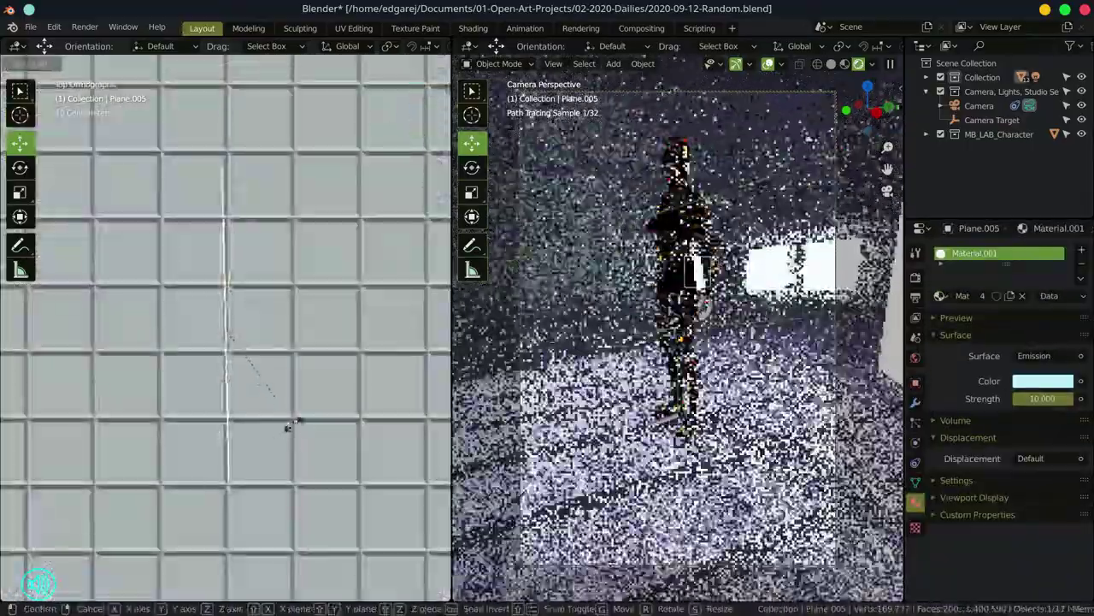
click(219, 447)
drag(219, 447, 235, 321)
key(s)
click(235, 321)
Add an Array modifier with relative offset 1.3 and Count 5
click(916, 401)
click(960, 248)
click(855, 282)
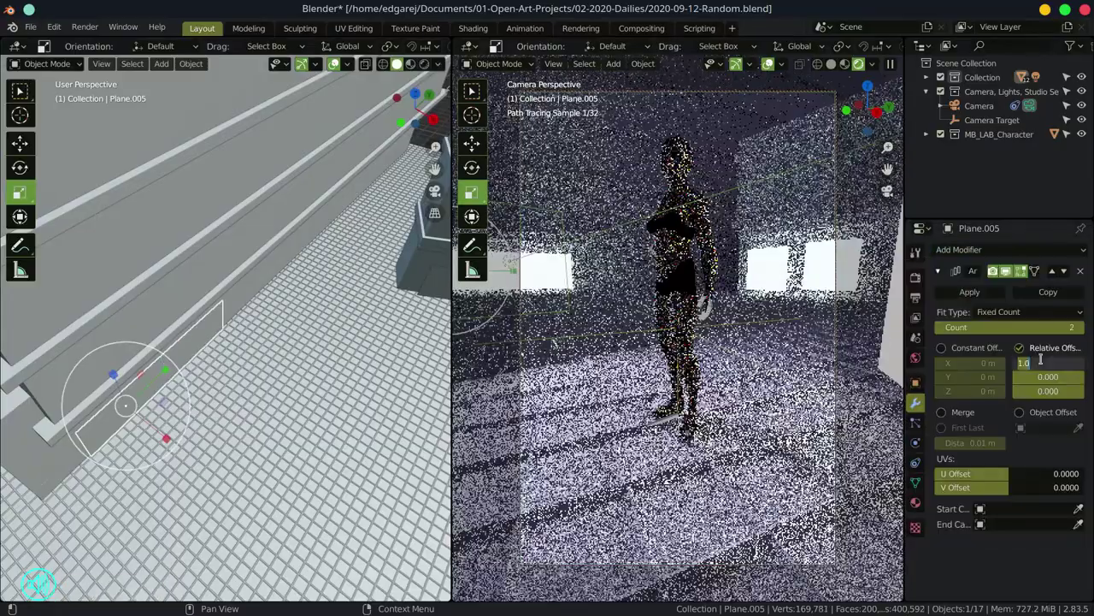
drag(1030, 362, 1056, 363)
click(1082, 327)
Give the window row plane its own copy of the material
click(288, 359)
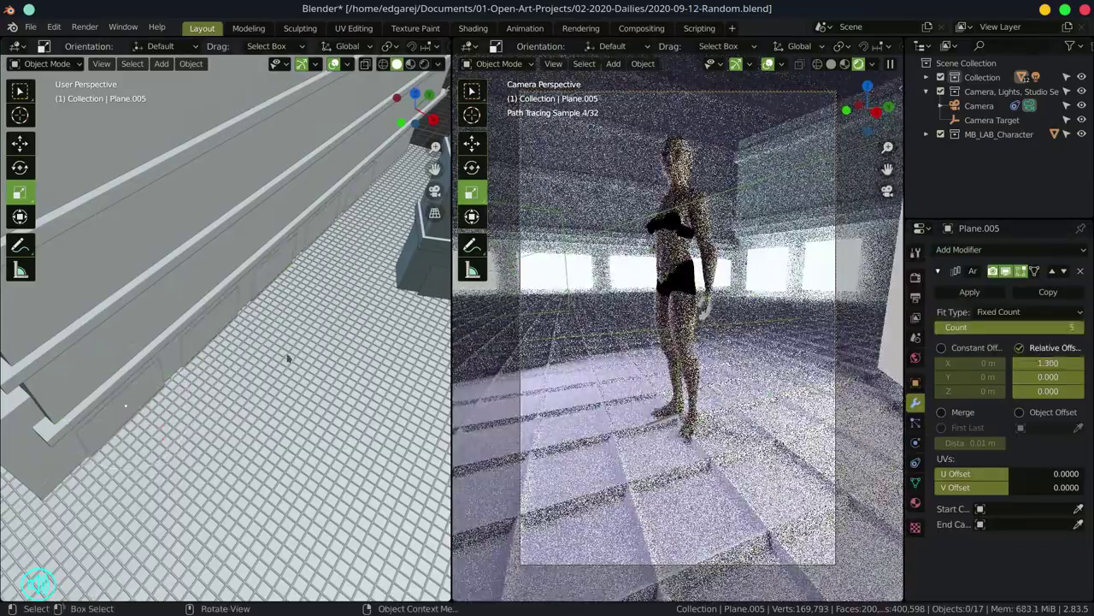
click(157, 379)
click(916, 502)
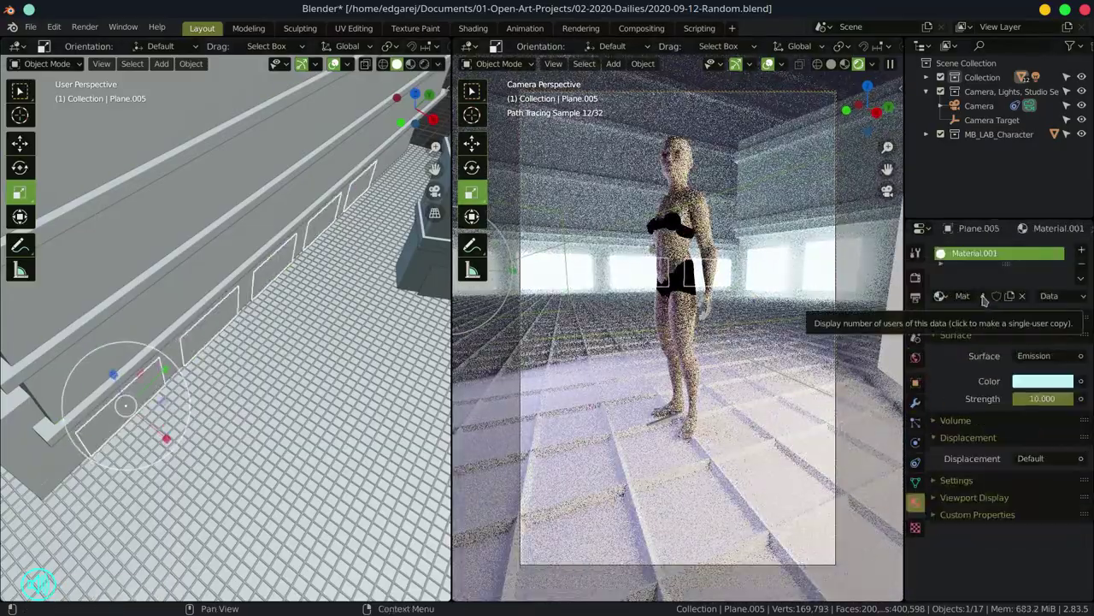
click(1010, 296)
click(769, 278)
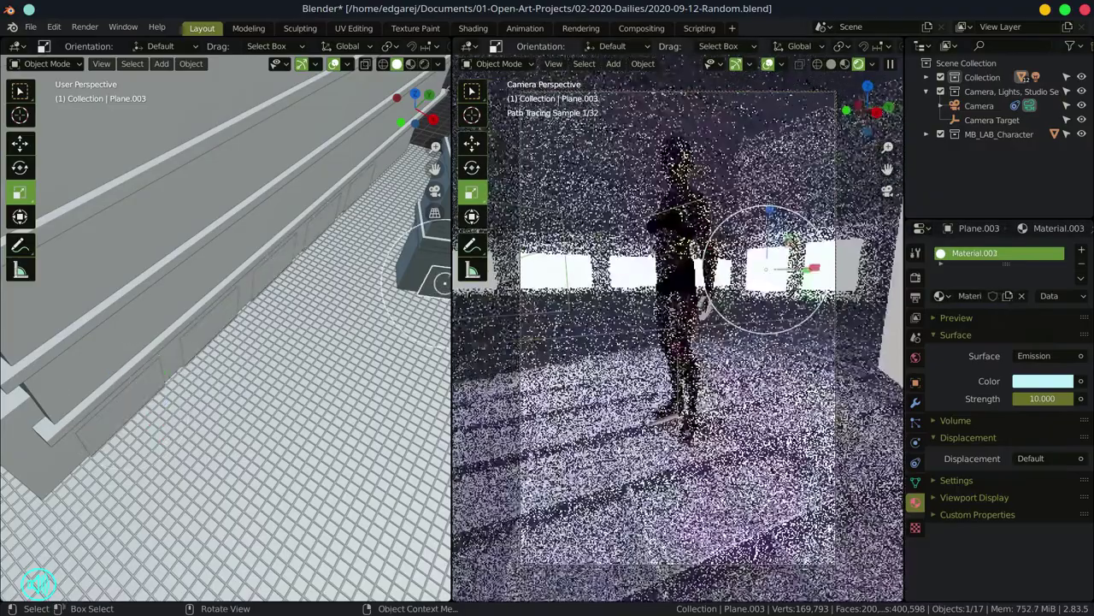
Select the window row plane, deselect all and save the file
click(621, 273)
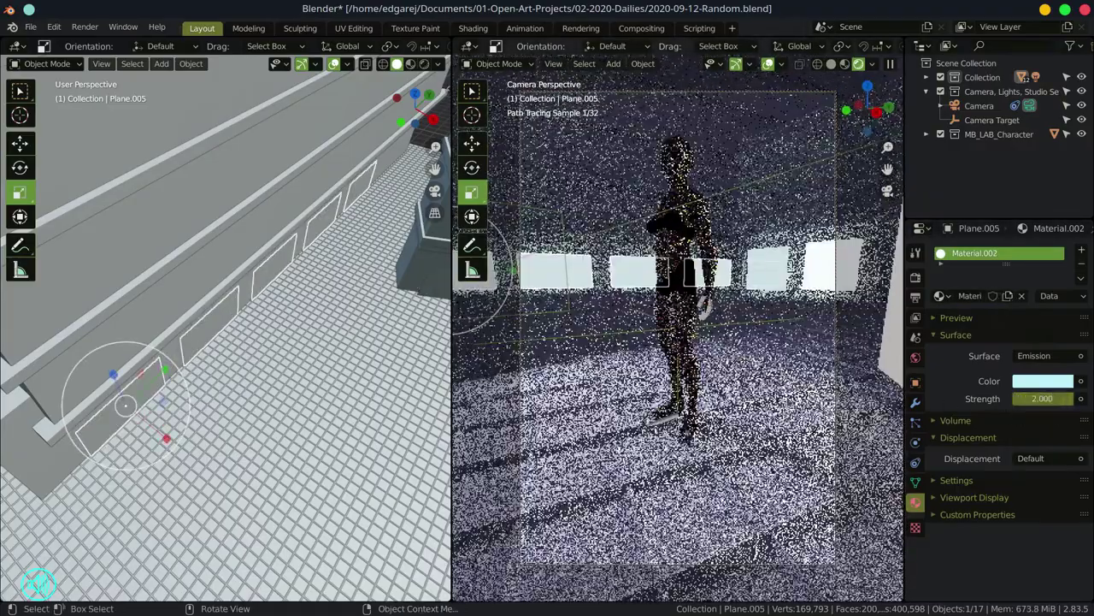
key(alt+a)
key(ctrl+s)
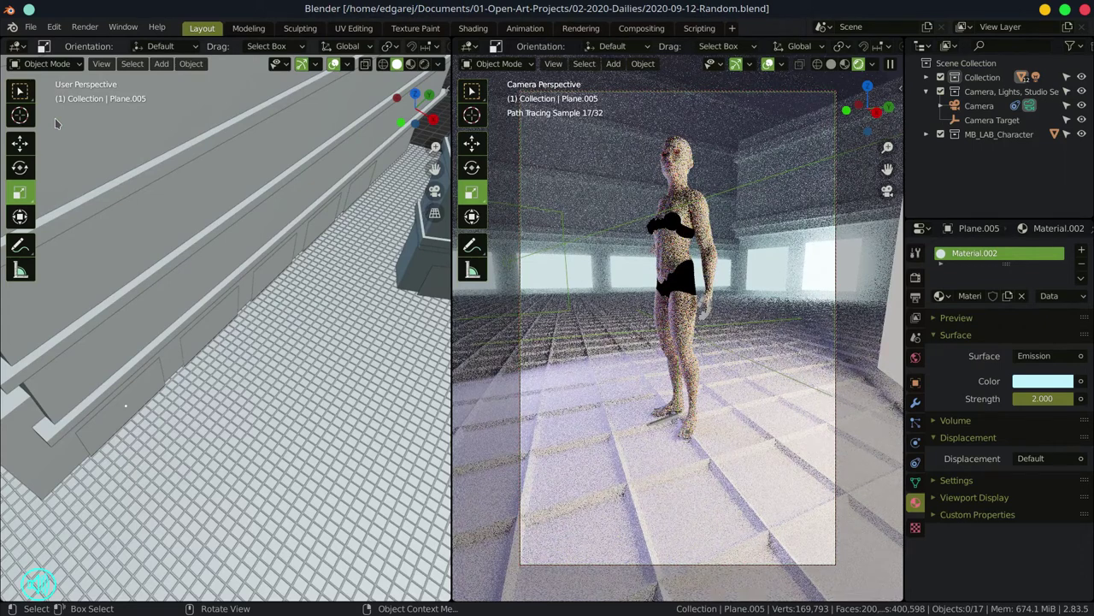
Review the Output, View Layer and Render properties, then bring up the right area's editor types
click(915, 297)
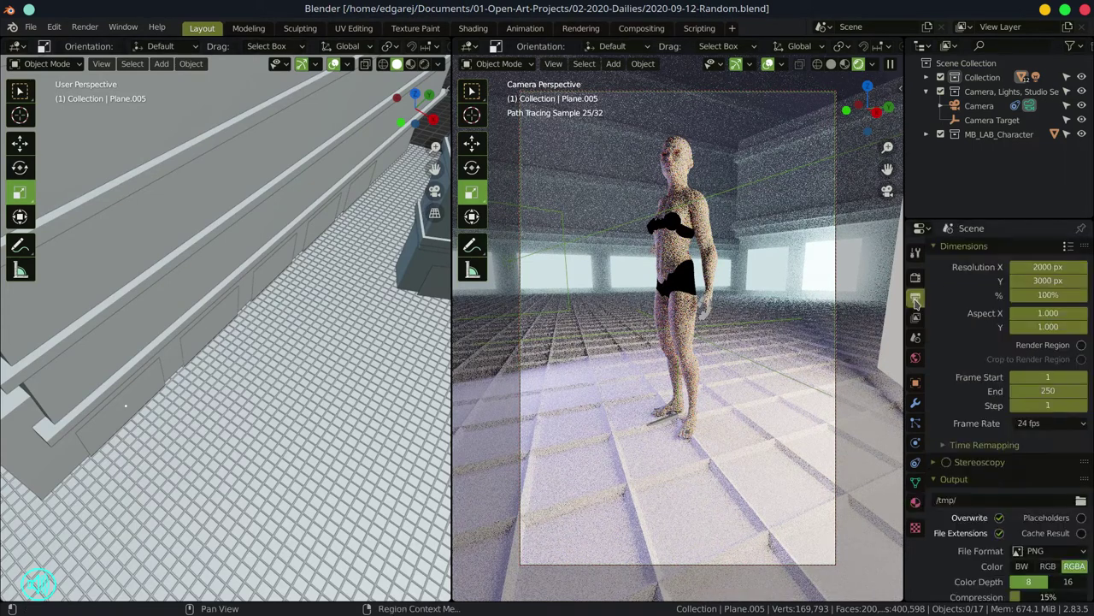
scroll(940, 393, down, 2)
click(915, 317)
click(916, 276)
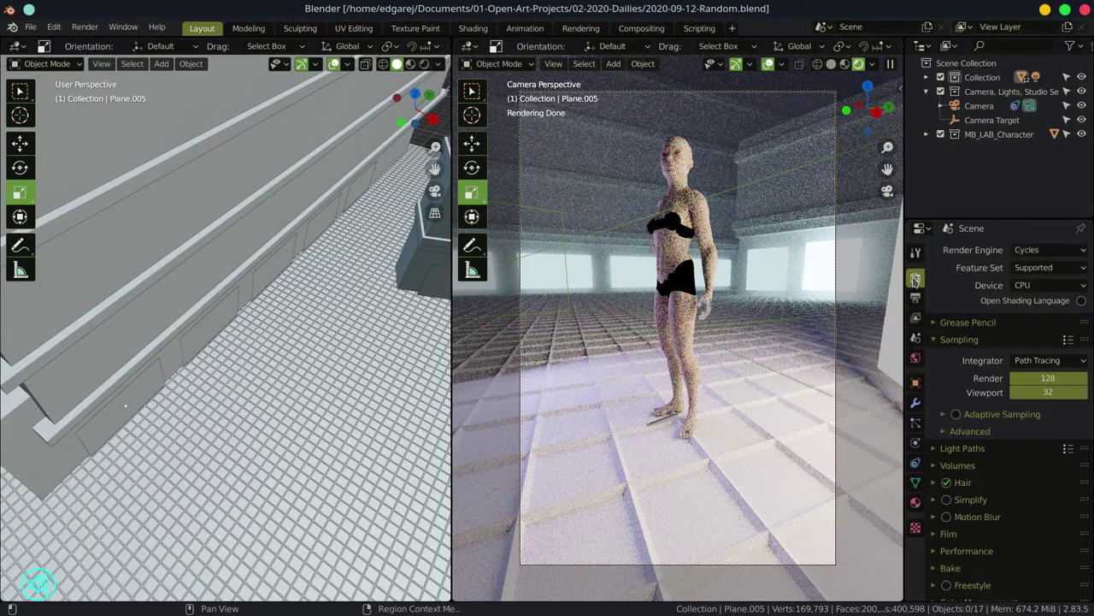
click(469, 45)
Switch the right area to the Compositor, enable Use Nodes and duplicate the Render Layers node
click(500, 160)
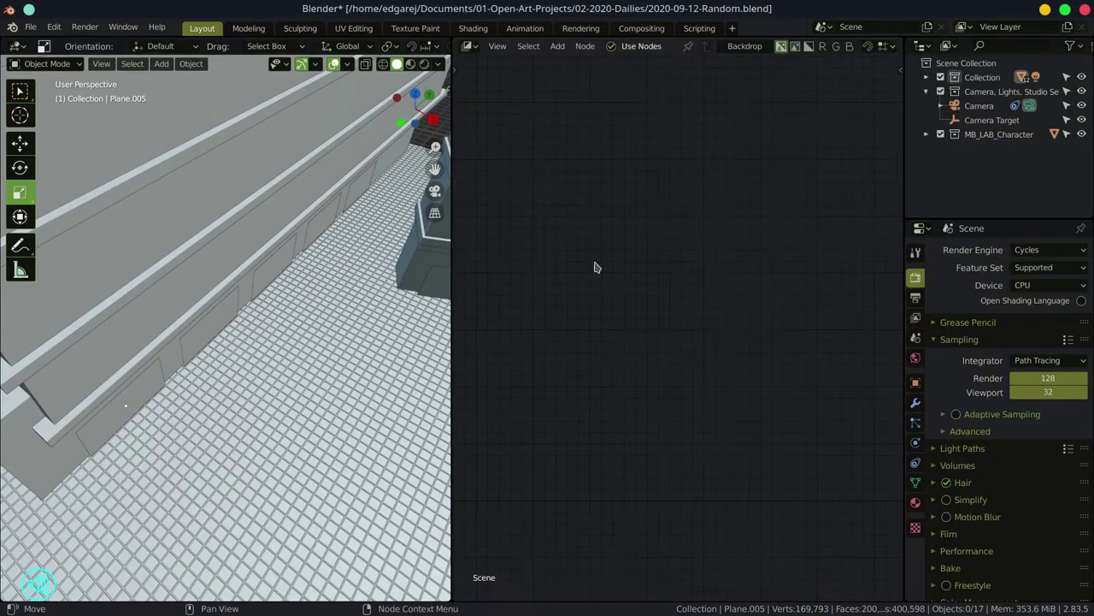
click(622, 48)
scroll(746, 310, up, 5)
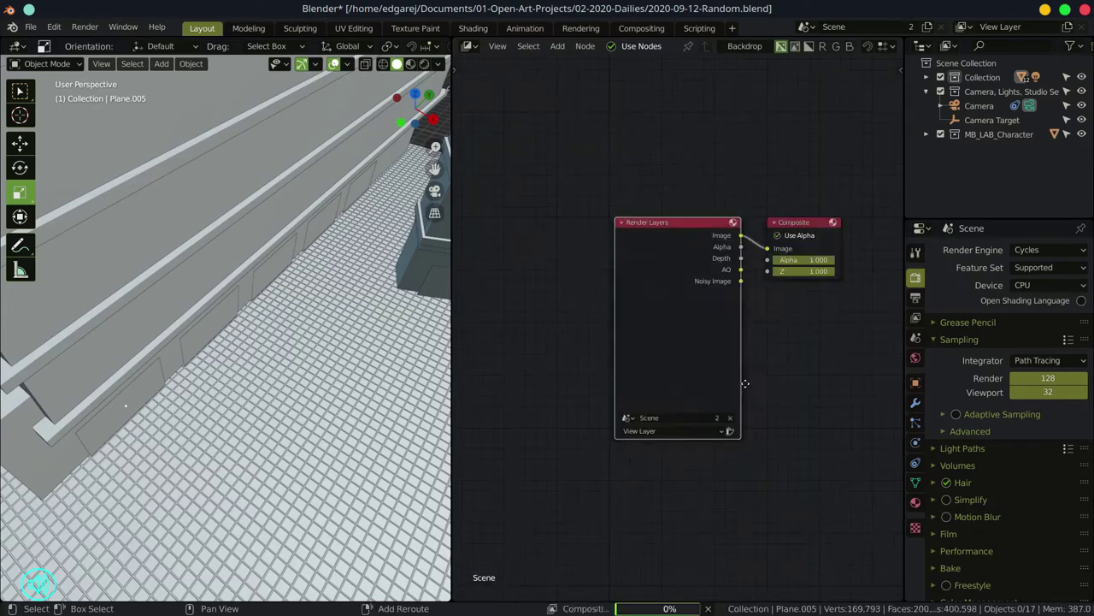
drag(616, 208, 470, 86)
key(shift+d)
drag(769, 208, 841, 255)
Insert a Multiply Mix node before Composite and feed the second Render Layers' AO pass into it
click(558, 46)
click(659, 234)
click(743, 256)
click(737, 245)
click(737, 287)
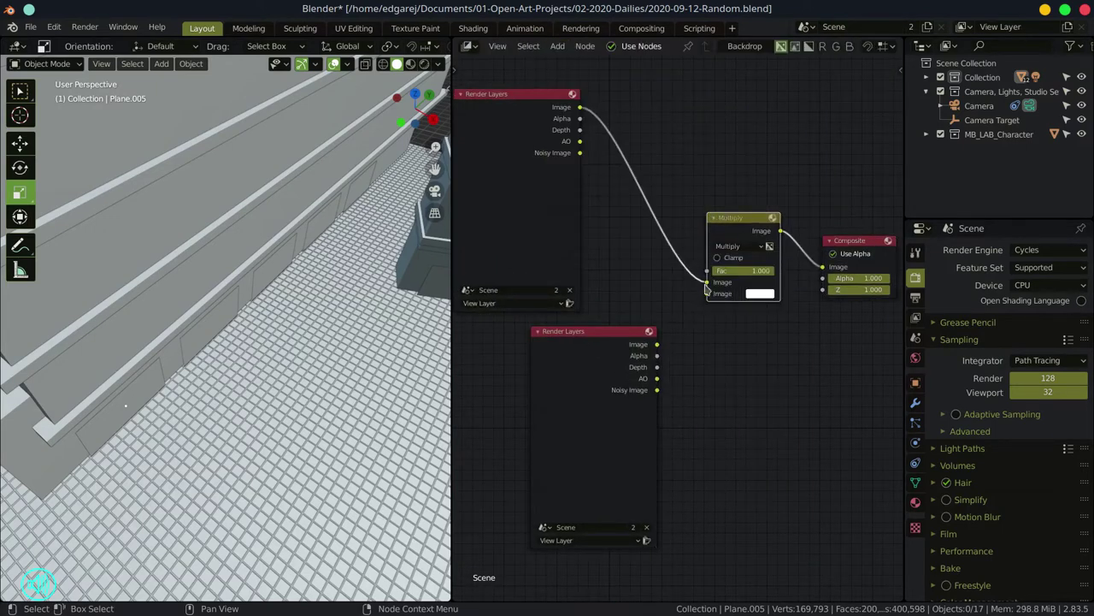
drag(657, 378, 707, 293)
Save, set the resolution scale to 30% and render the final image with F12
key(ctrl+s)
click(916, 298)
drag(1048, 252, 1026, 252)
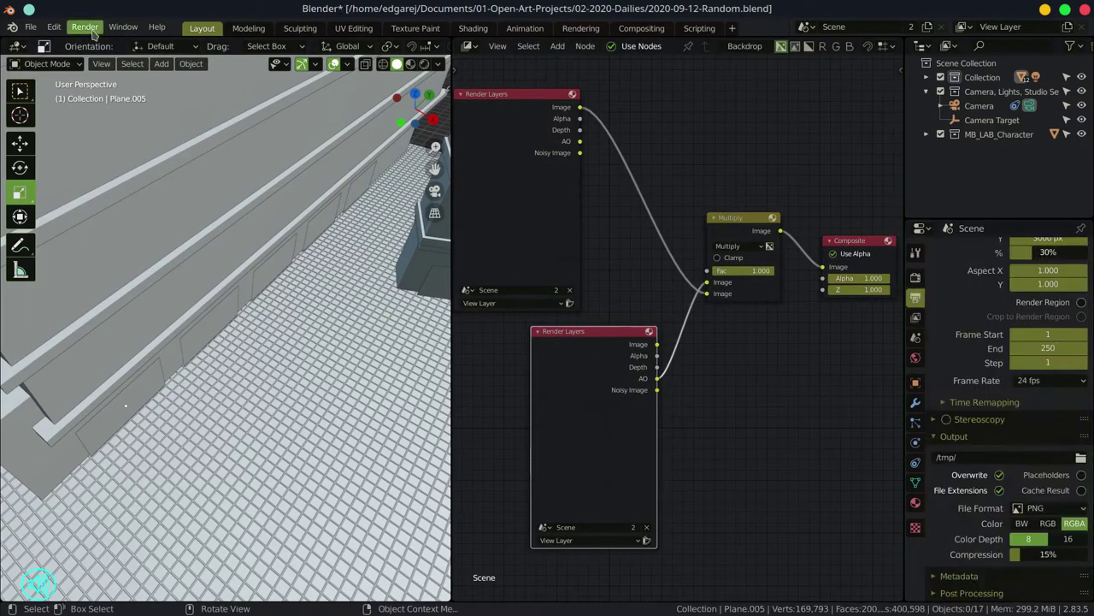
key(F12)
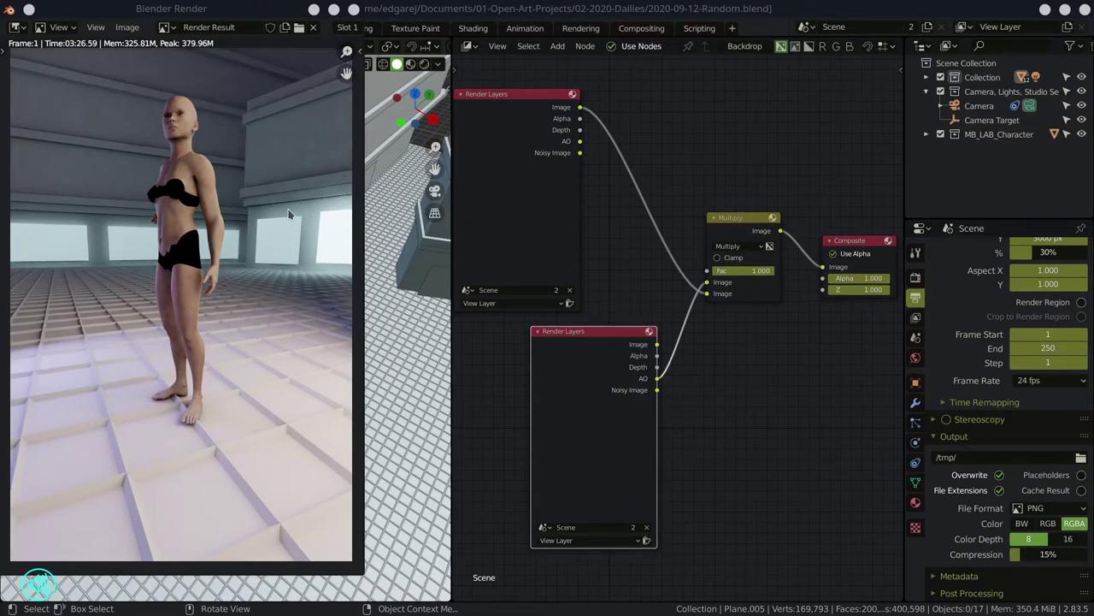
Close the render window, add a cube and move it against the base of the wall
click(353, 9)
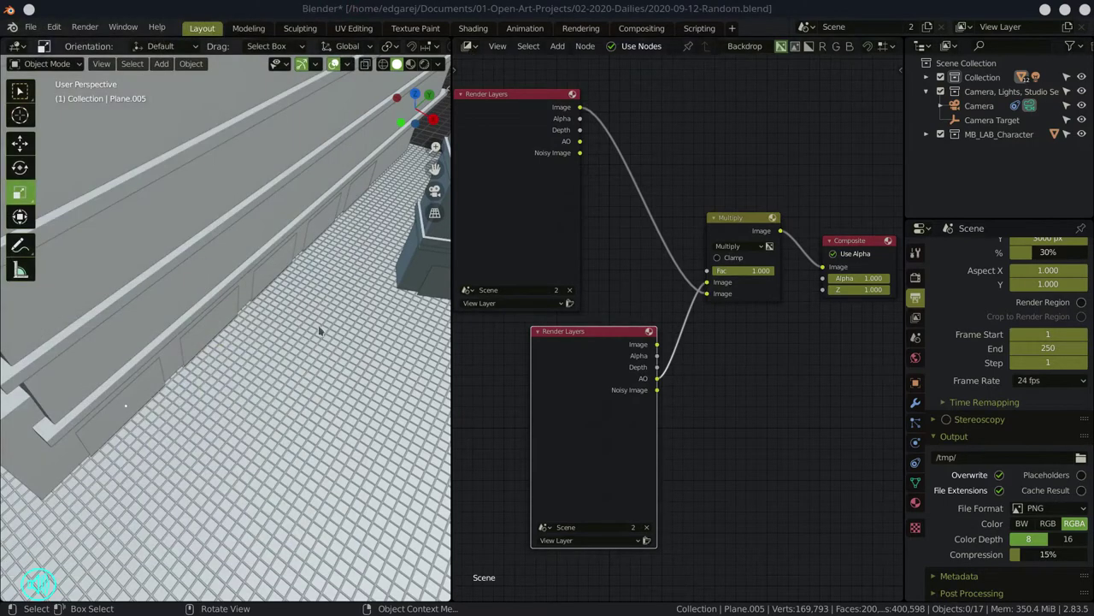
click(110, 391)
key(KP_Decimal)
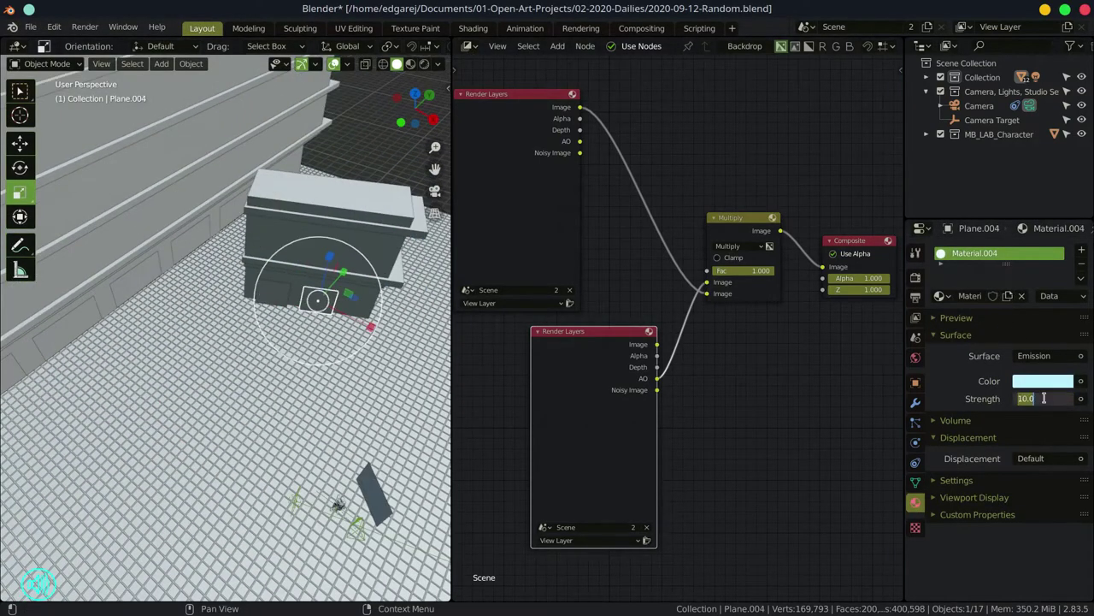
key(ctrl+z)
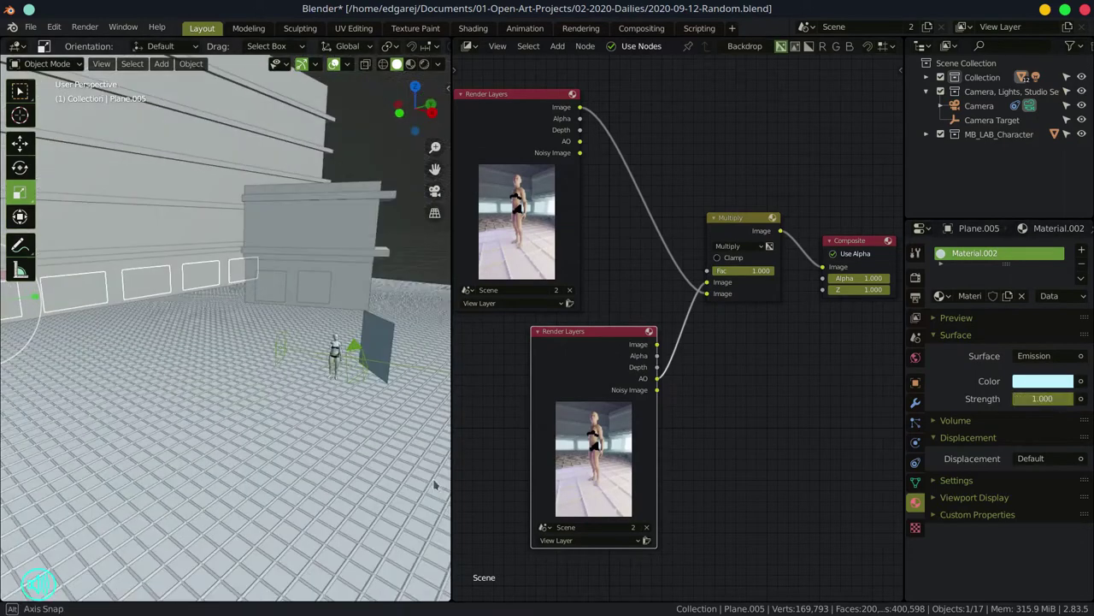
click(53, 27)
click(205, 171)
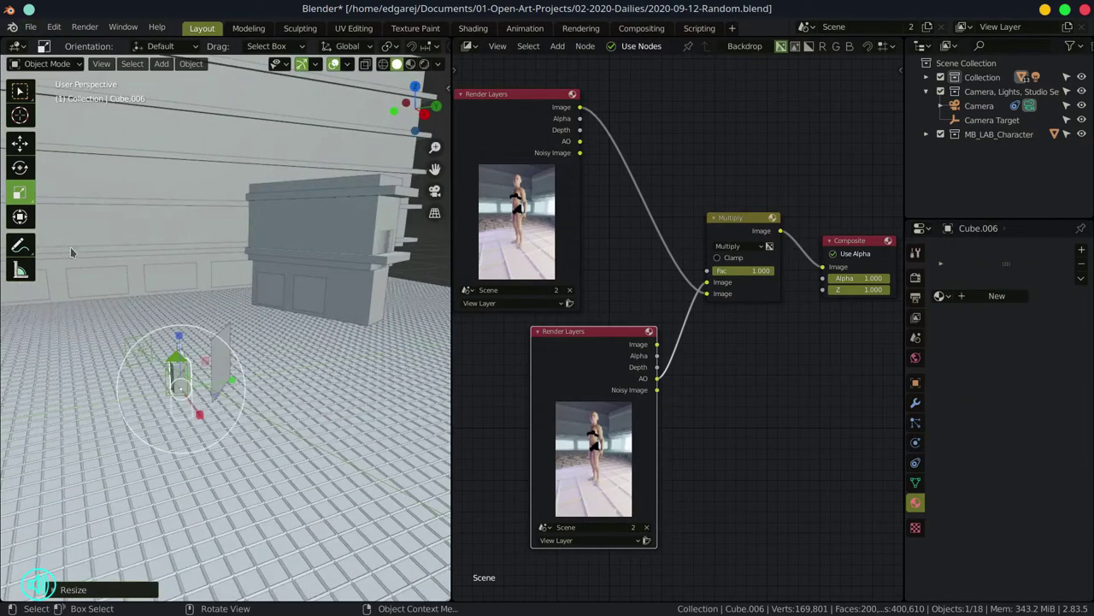
click(19, 142)
drag(295, 313, 313, 333)
Duplicate the block three times, placing each copy along the wall
key(shift+d)
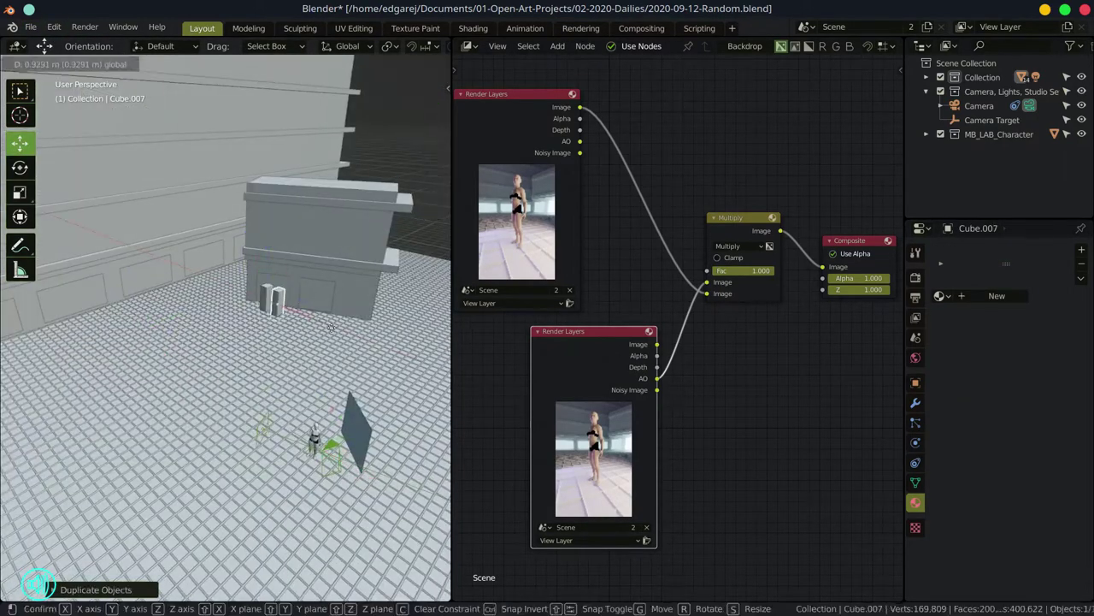
click(117, 324)
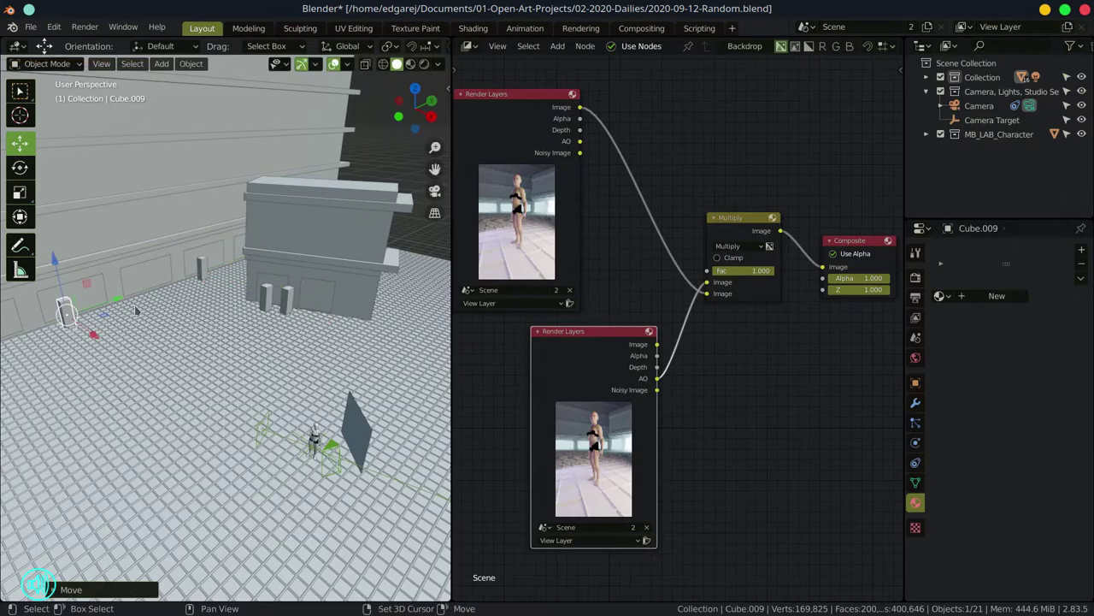
key(shift+d)
click(218, 319)
key(shift+d)
click(232, 295)
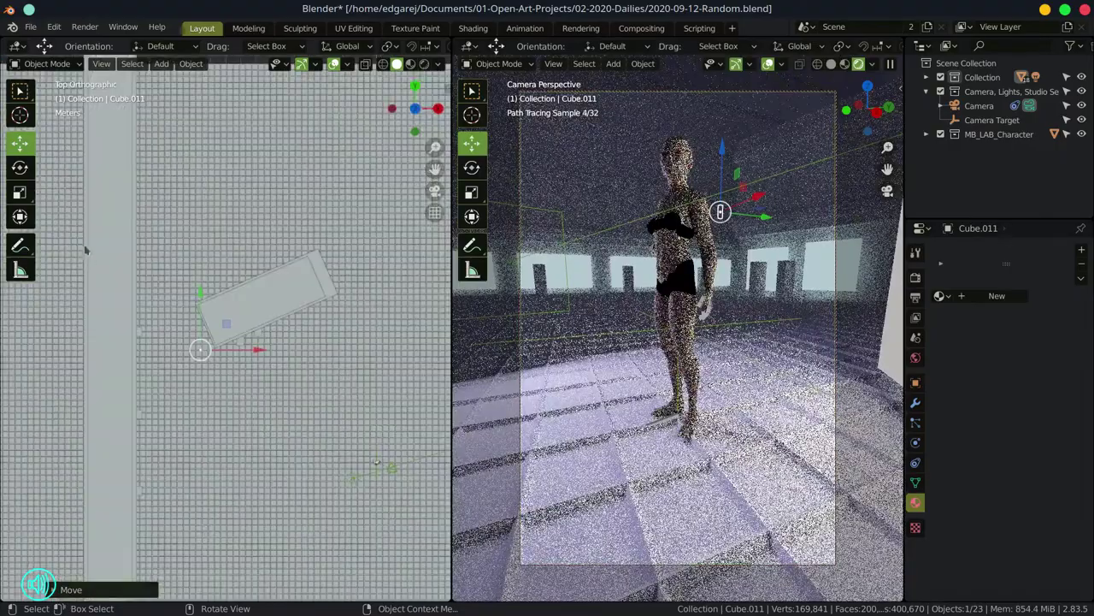
Save, then give the block a new Emission material with strength 10
key(ctrl+s)
click(997, 295)
click(1035, 356)
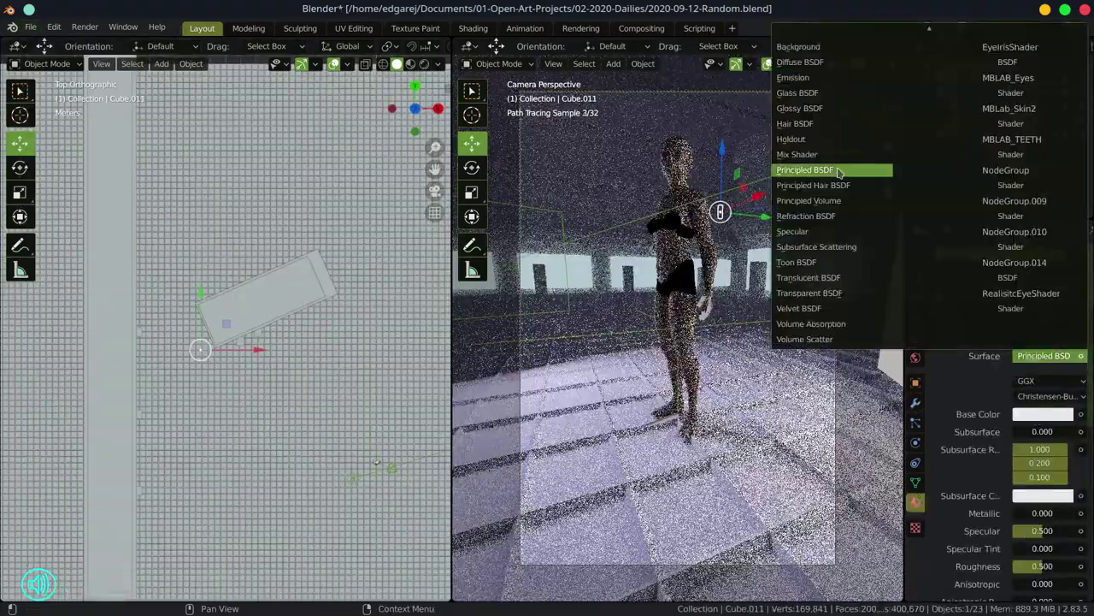
click(783, 92)
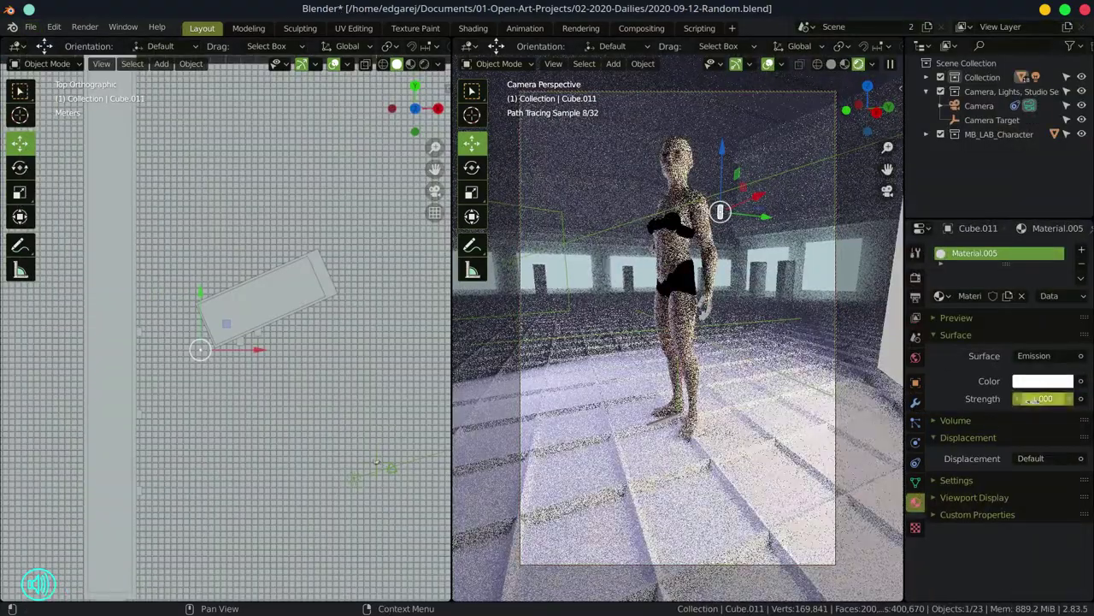
click(1032, 399)
text(10)
key(Return)
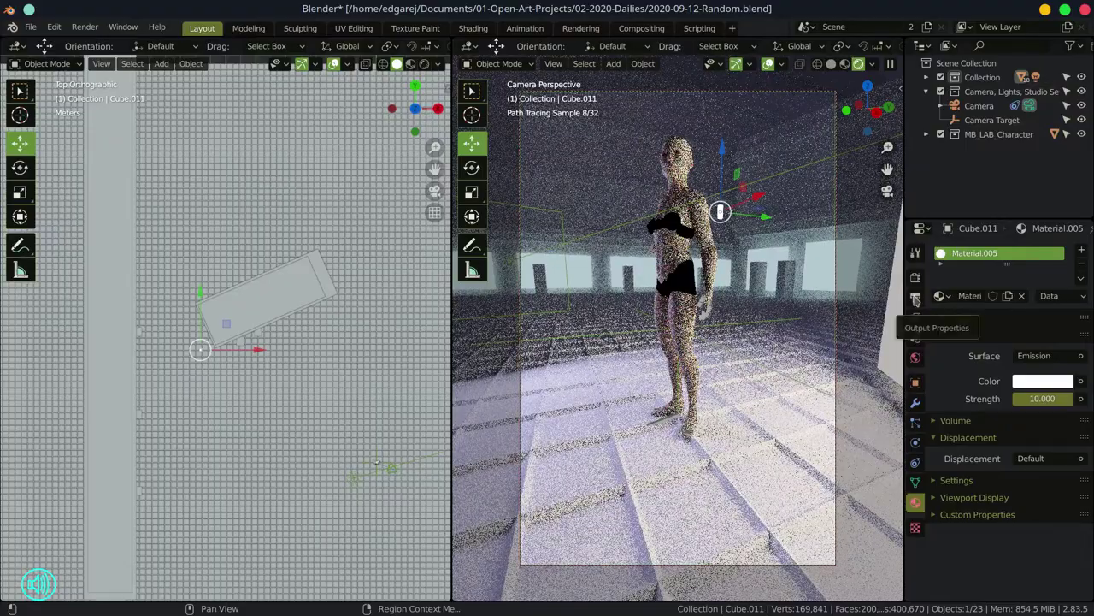
Add an Array modifier to the block, first with relative offsets X 28 and Y -22
click(916, 402)
click(959, 249)
click(780, 285)
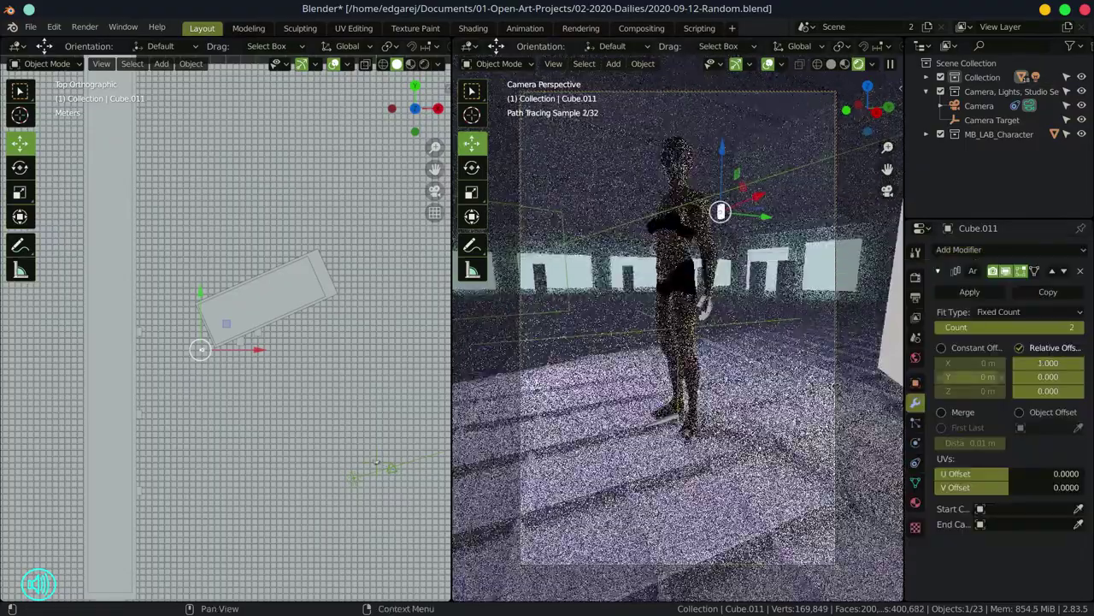
click(1048, 363)
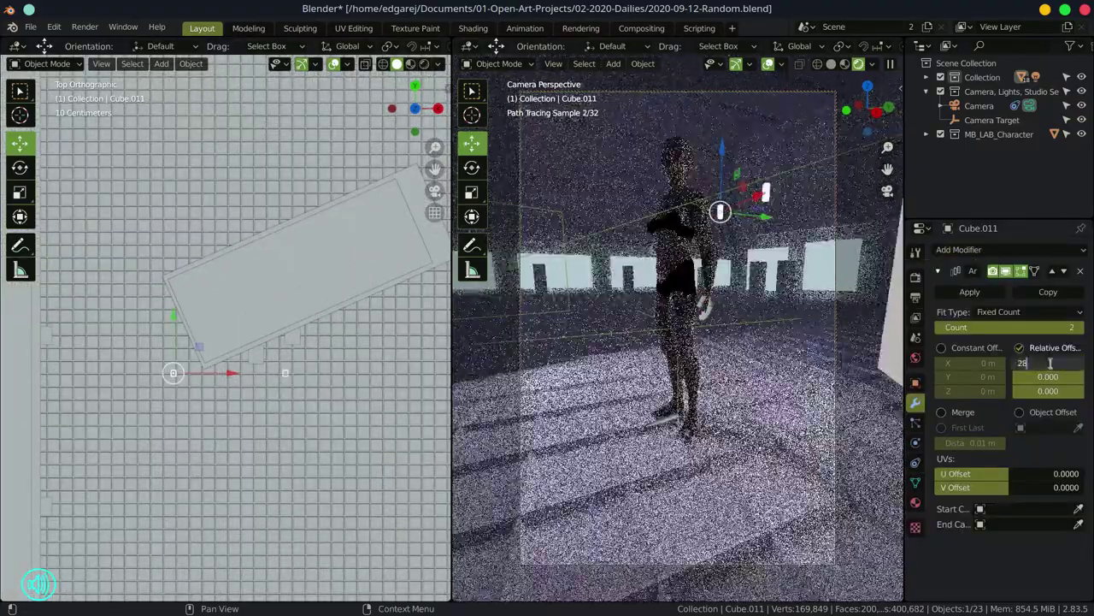
text(28)
key(Tab)
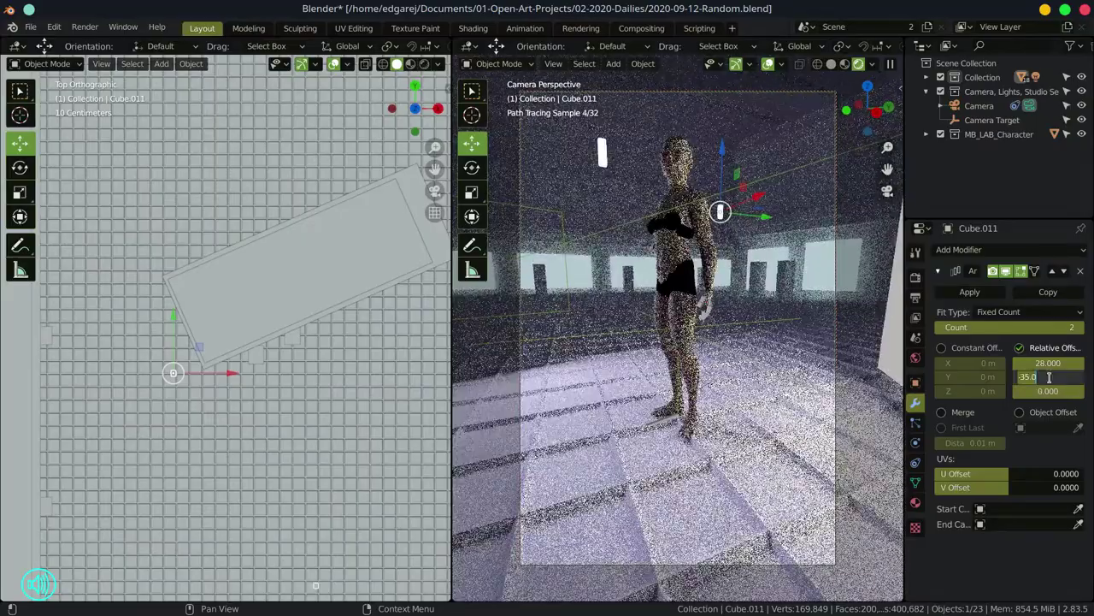
text(-22)
key(Return)
Refine the array offsets to X 7 and Y -9 and raise Count to 6
click(1079, 327)
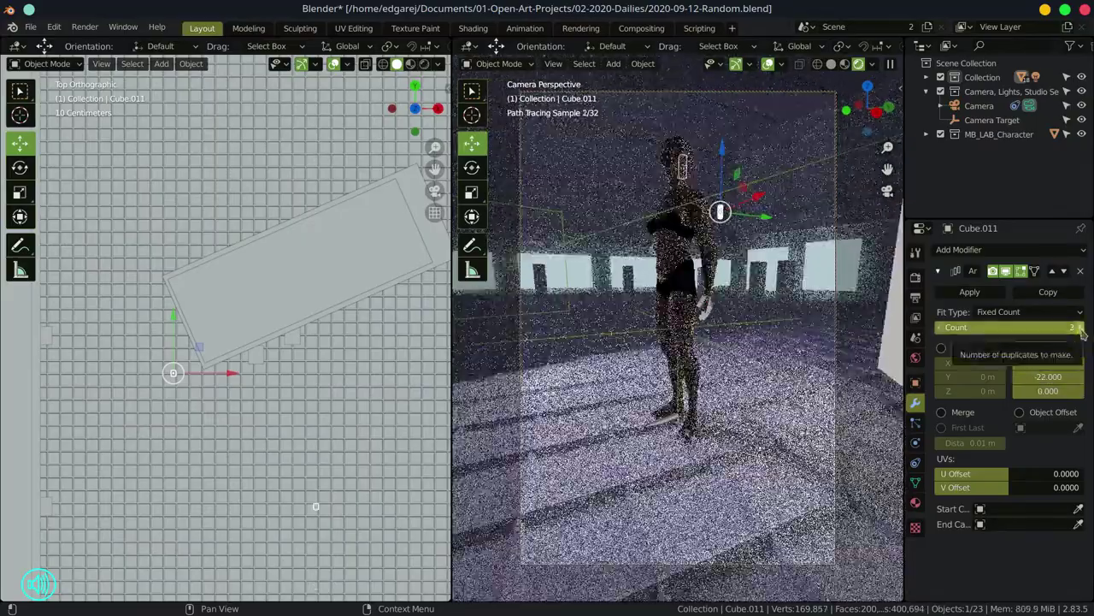
click(1041, 377)
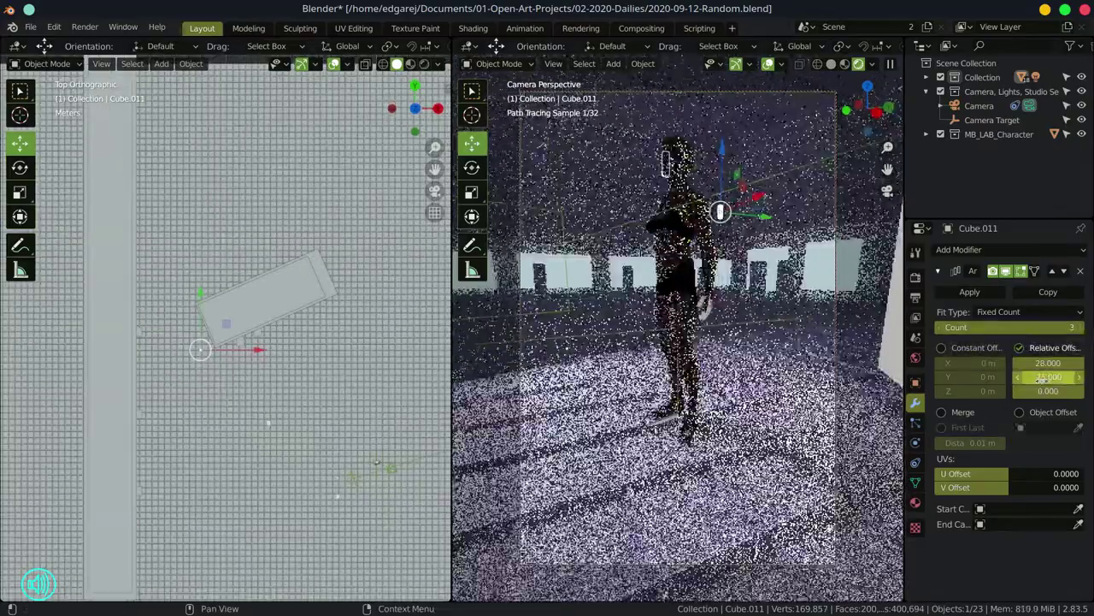
text(-25)
click(1044, 363)
text(10)
key(Return)
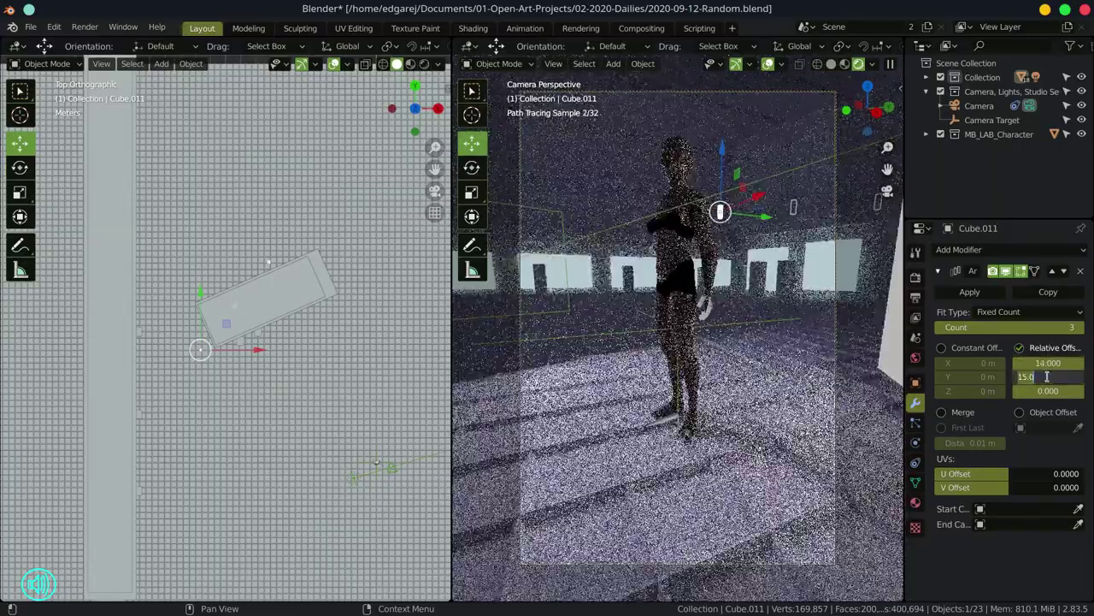
text(9)
click(1050, 363)
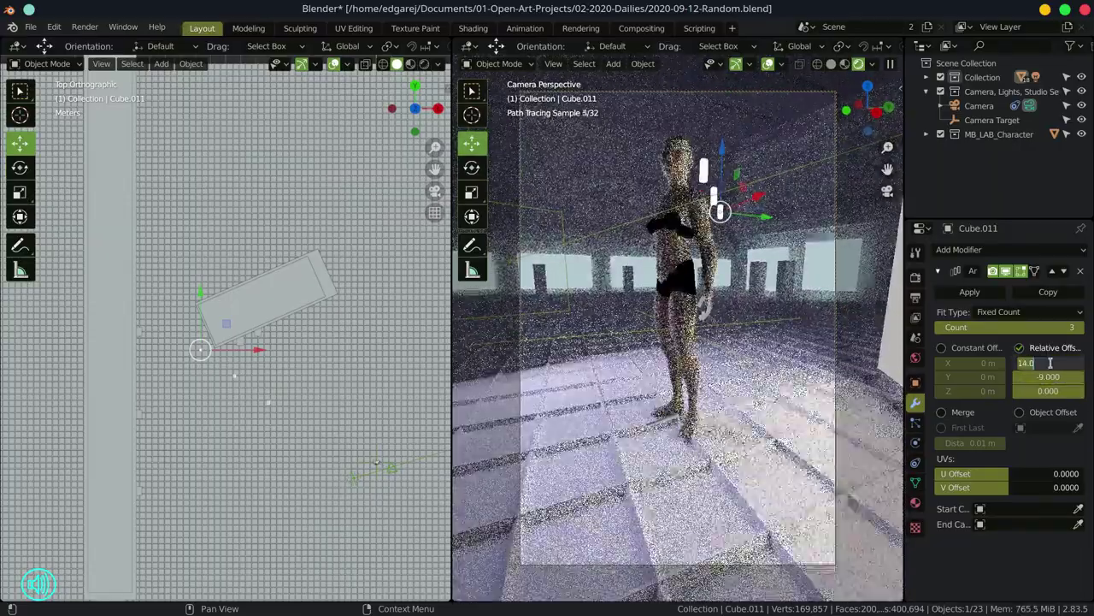
key(Return)
drag(1009, 327, 1039, 327)
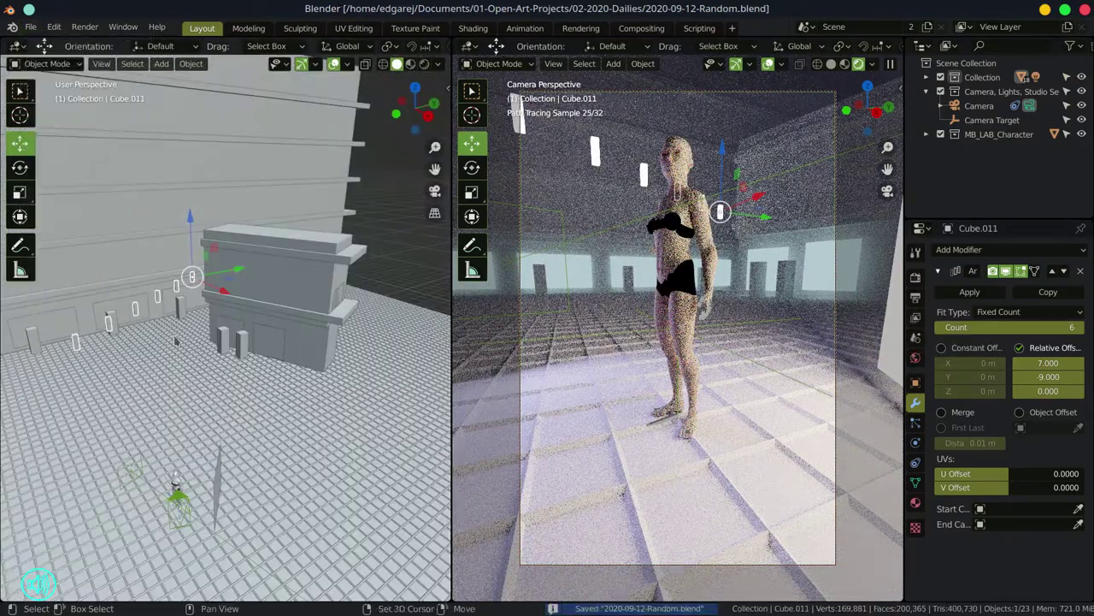
Duplicate the light-bar array, unlink the copy's material and move its geometry
key(shift+d)
click(916, 503)
click(1022, 296)
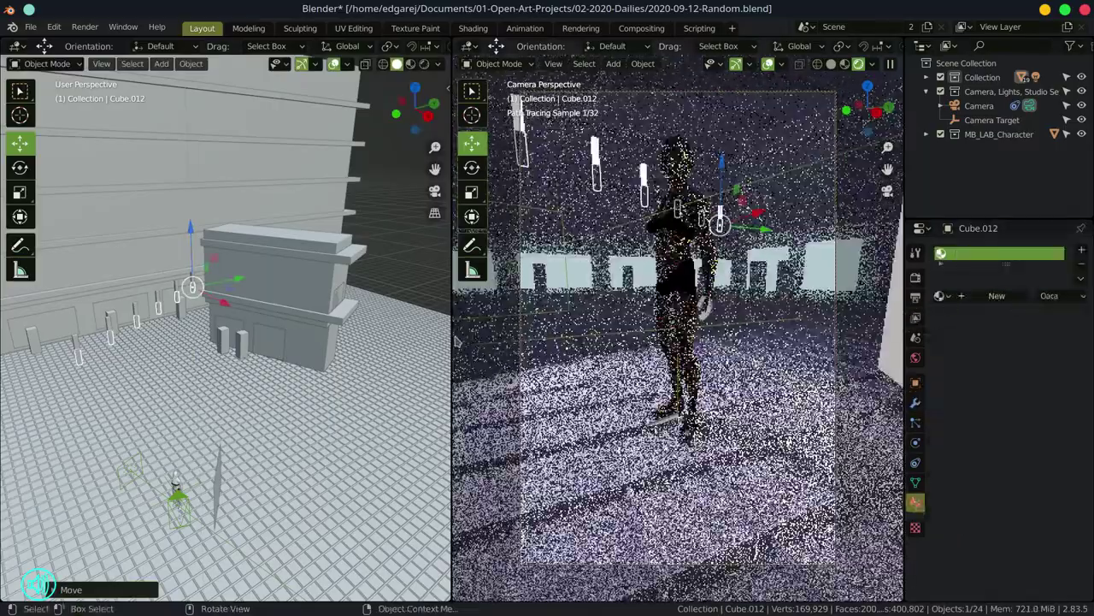
key(Tab)
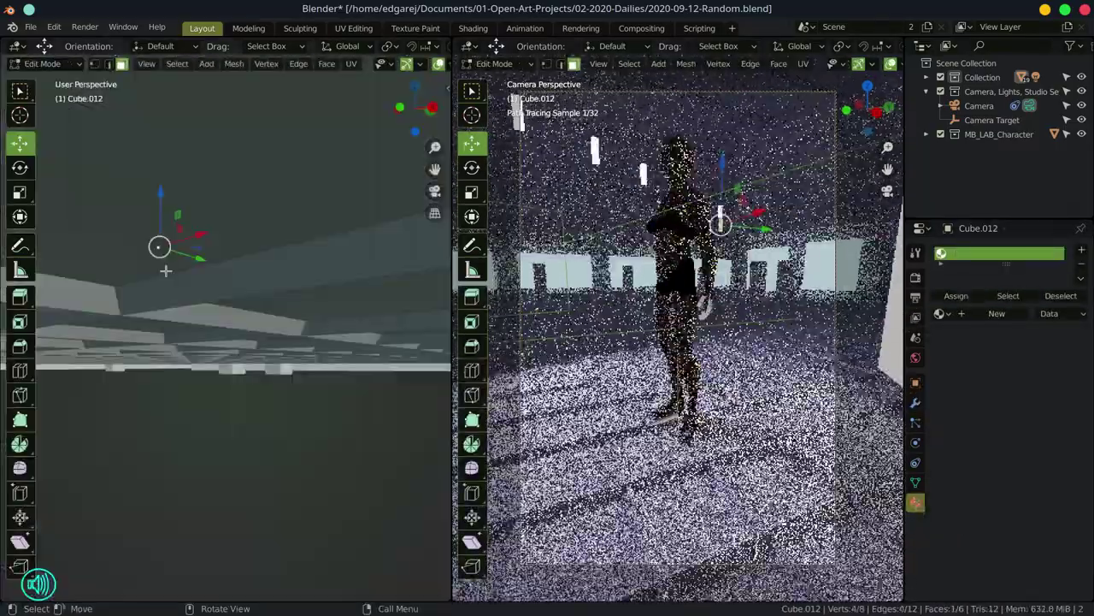
key(g)
click(134, 362)
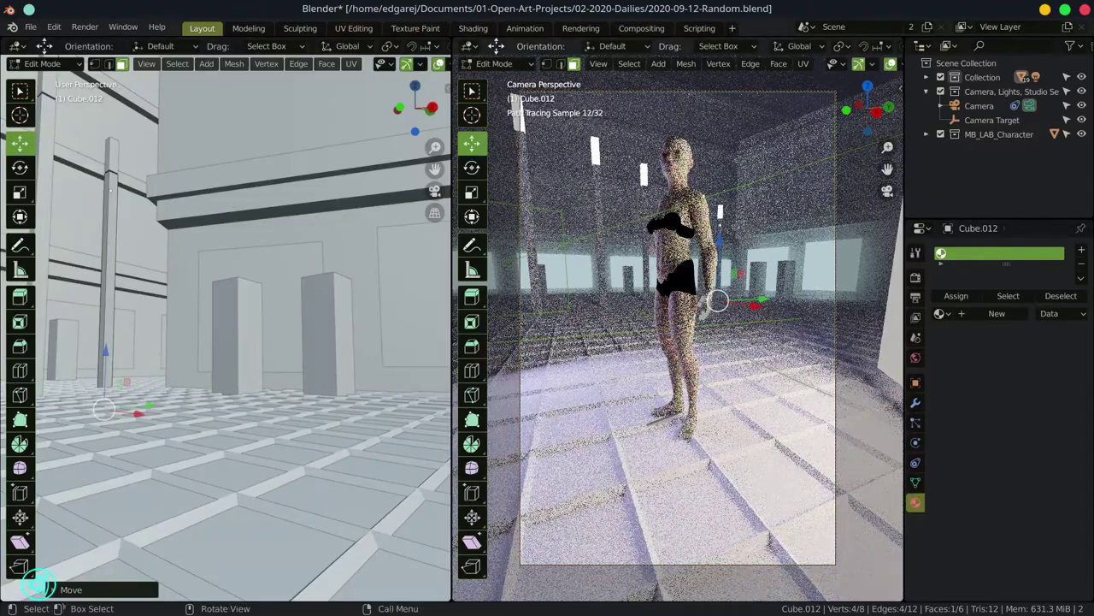
Set the arrays' relative Y offset to -7 and shift the pillar row
scroll(2, 334, down, 5)
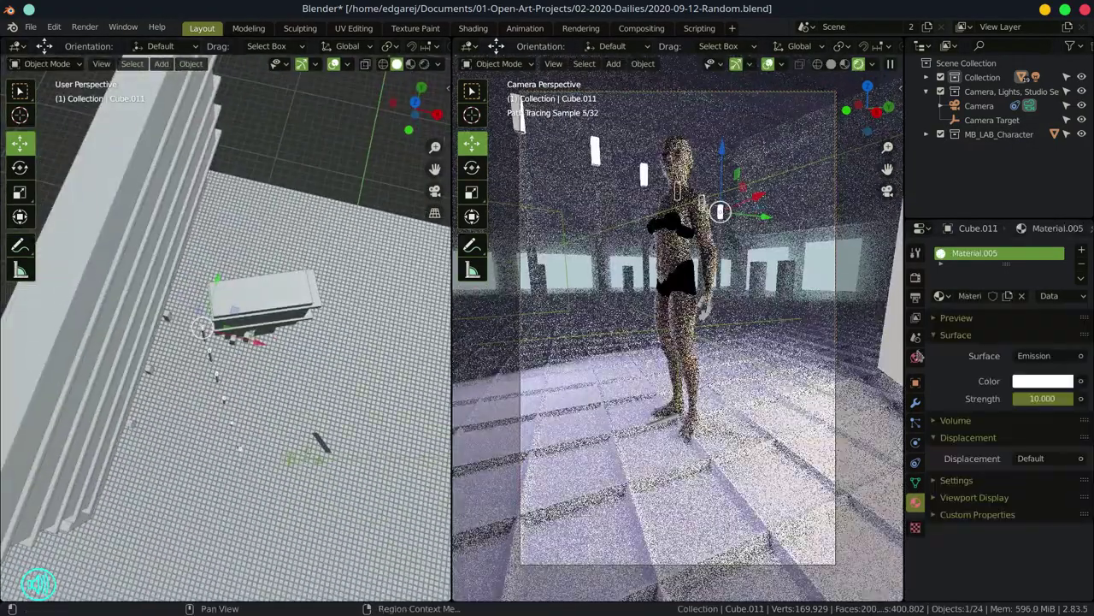
click(915, 402)
double_click(1037, 376)
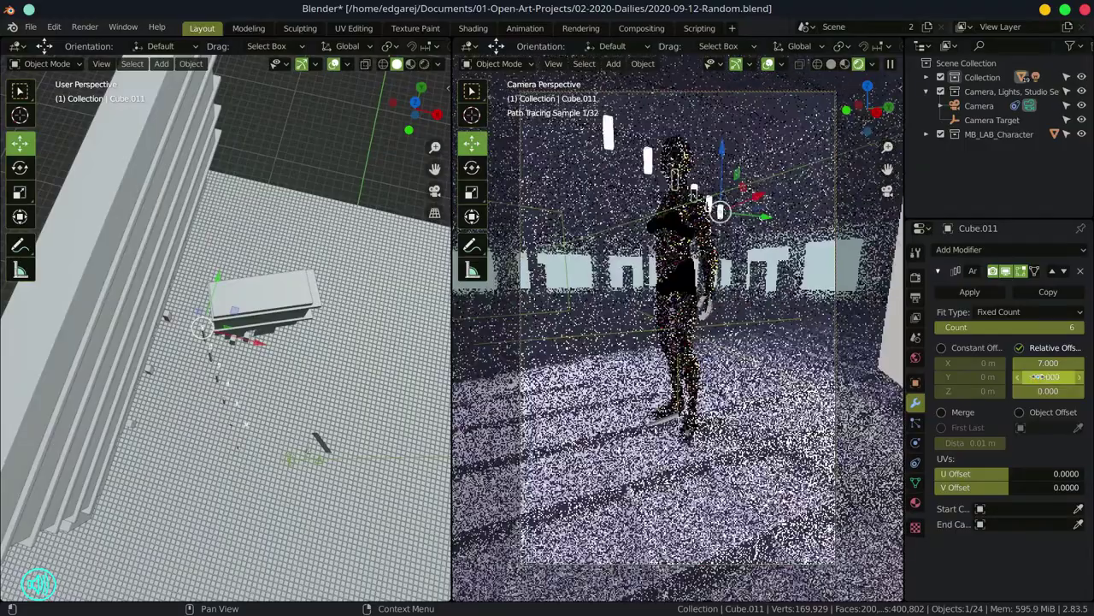
text(-7)
key(Return)
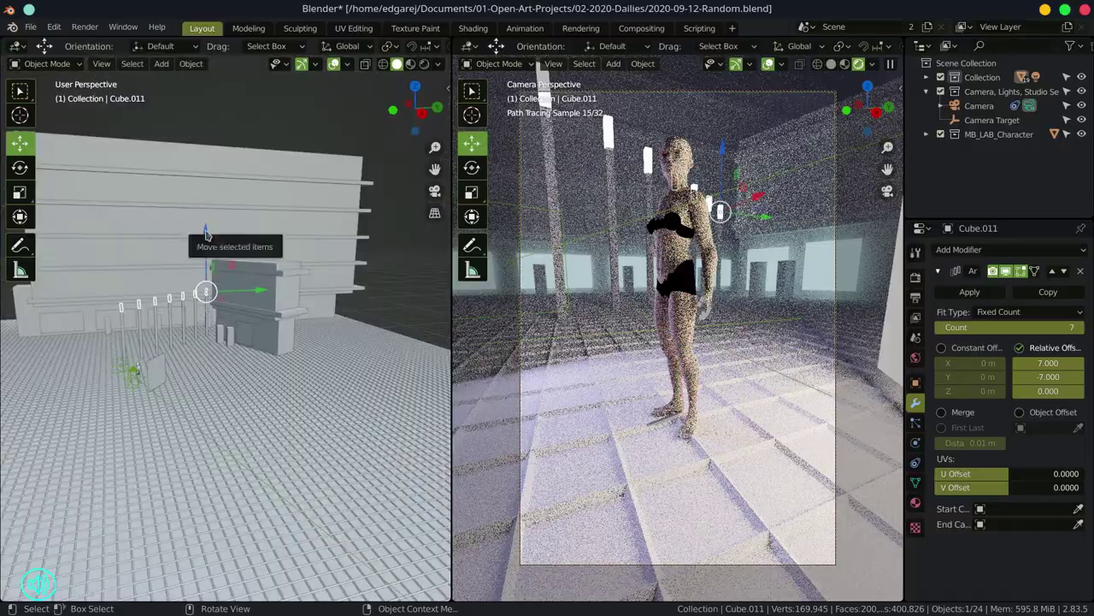
drag(205, 235, 246, 247)
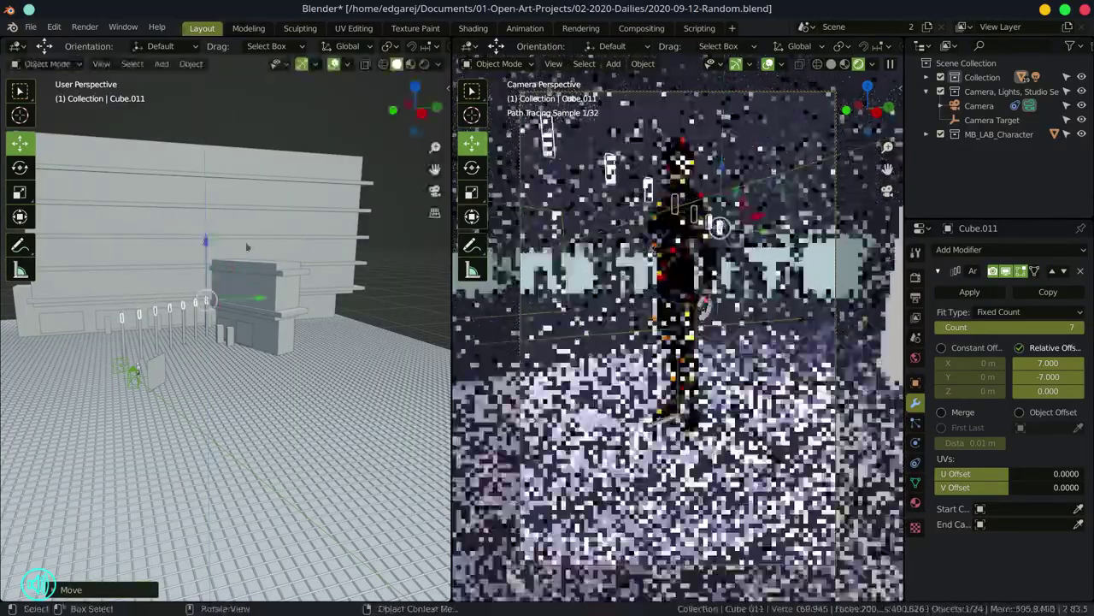
click(385, 242)
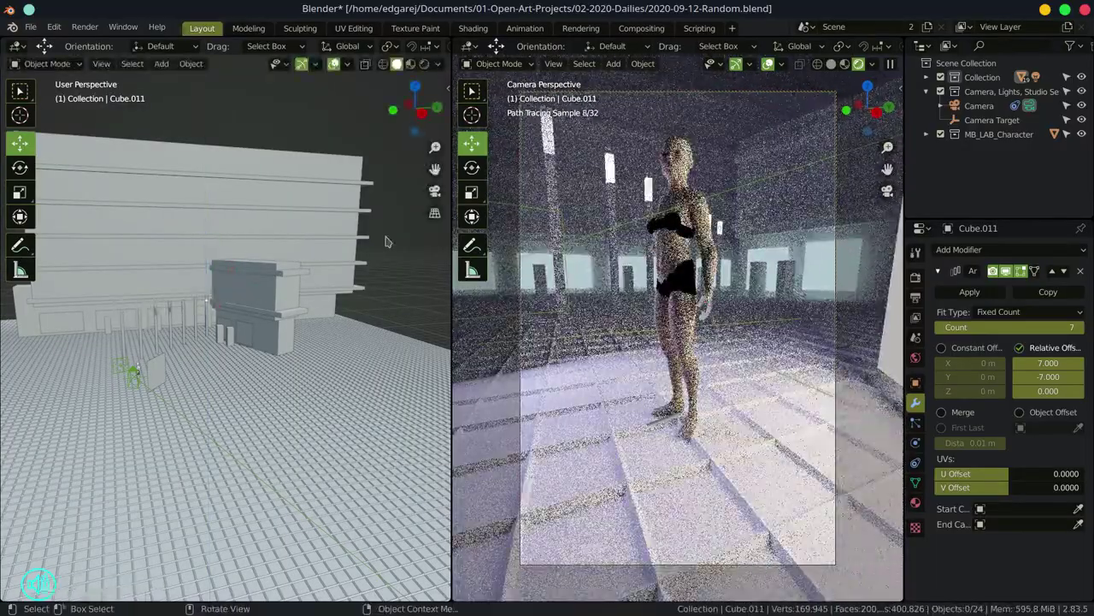
double_click(1050, 377)
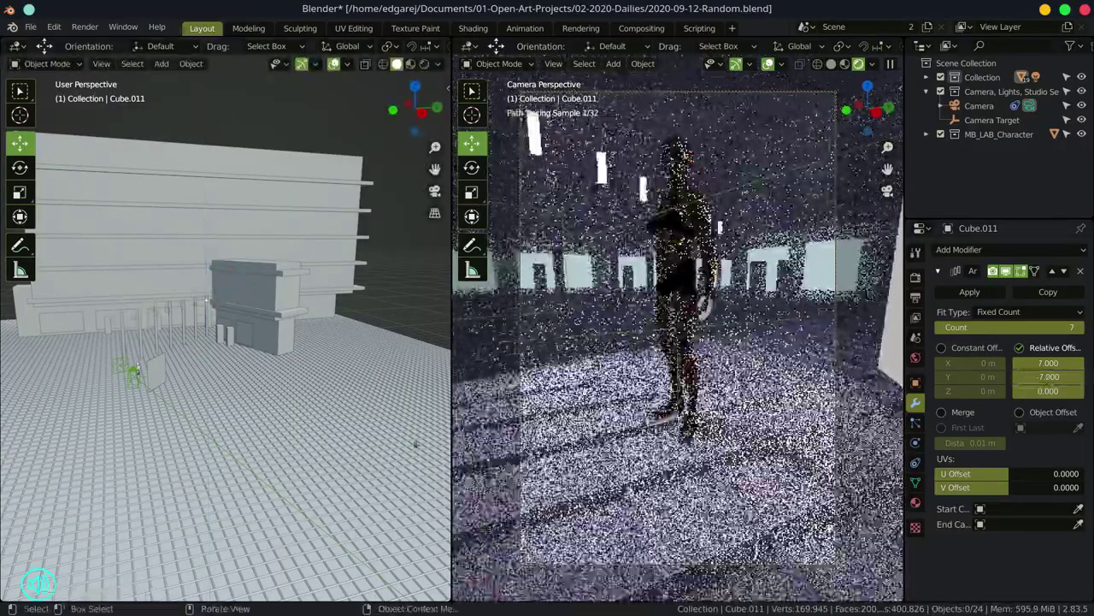
text(-7)
key(Return)
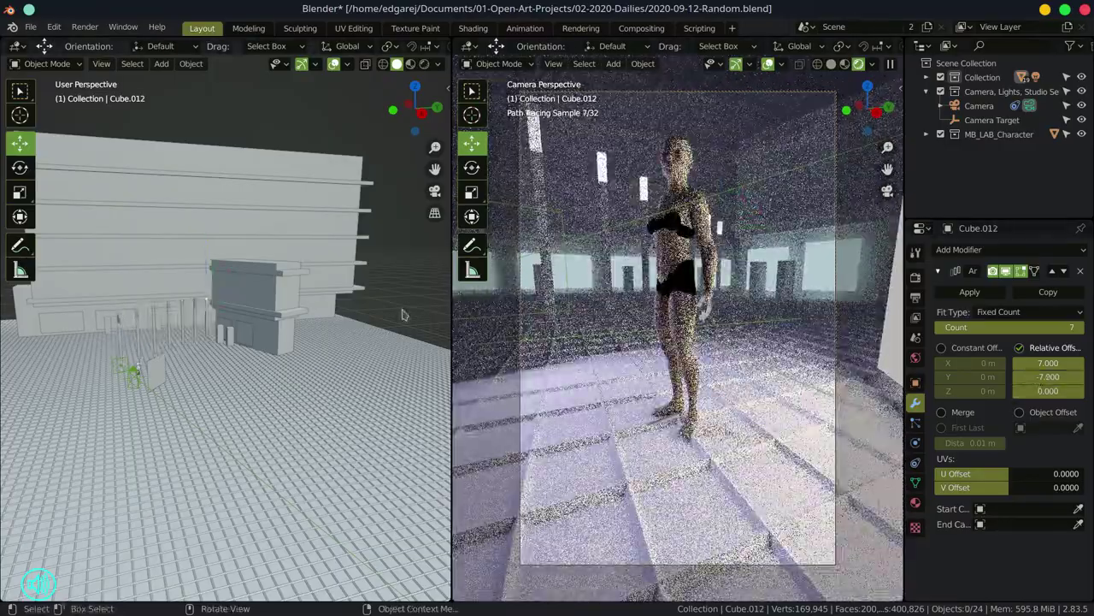
Move and rotate the pillar array into place, then deselect everything
scroll(224, 333, up, 3)
click(220, 351)
key(g)
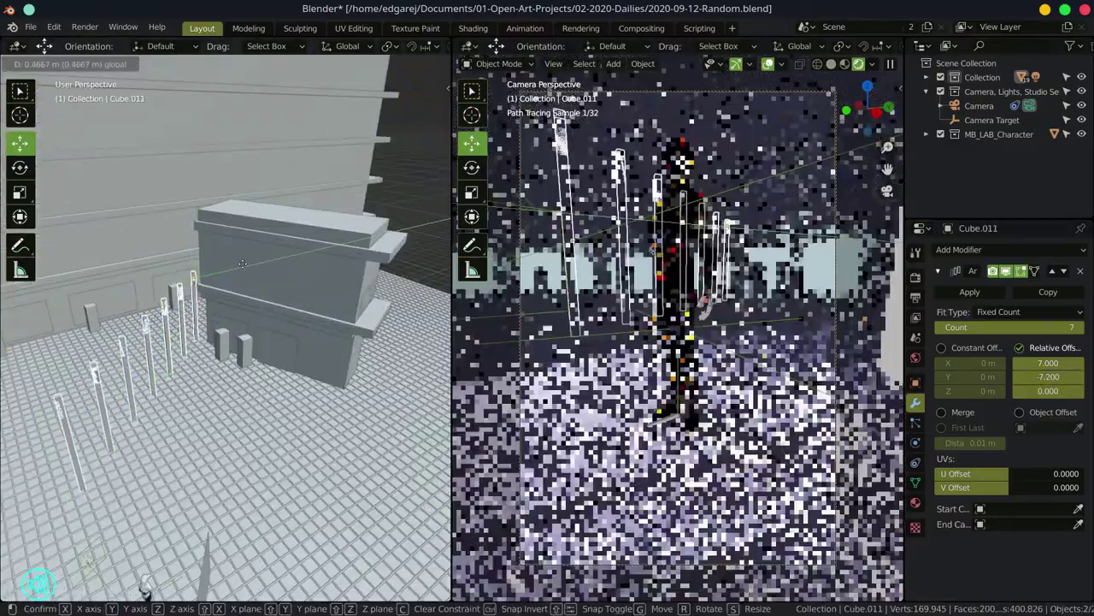
click(218, 294)
key(r)
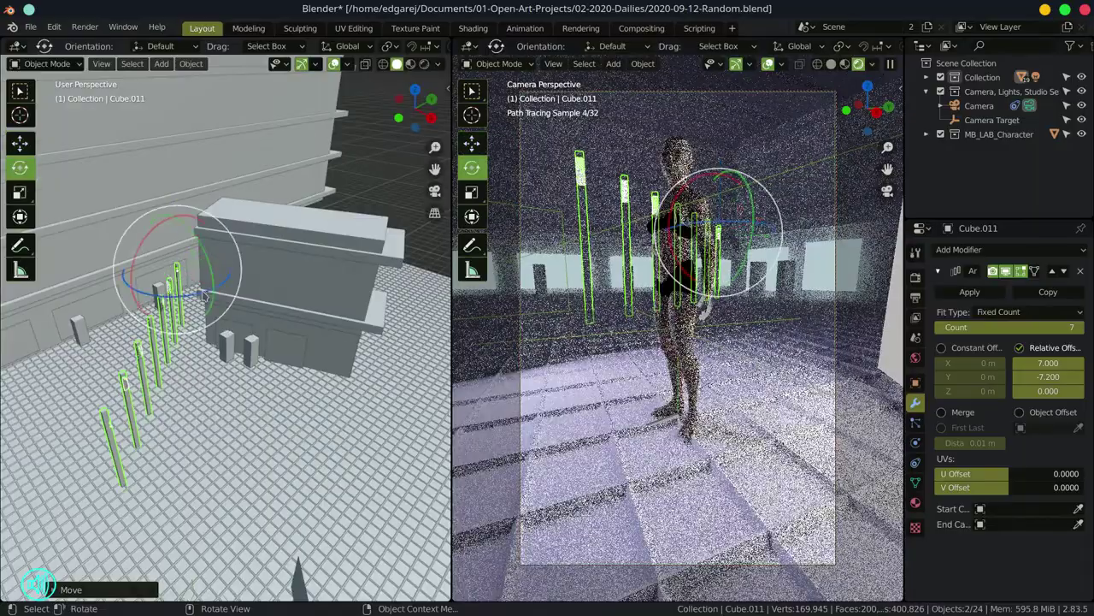
click(216, 291)
key(alt+a)
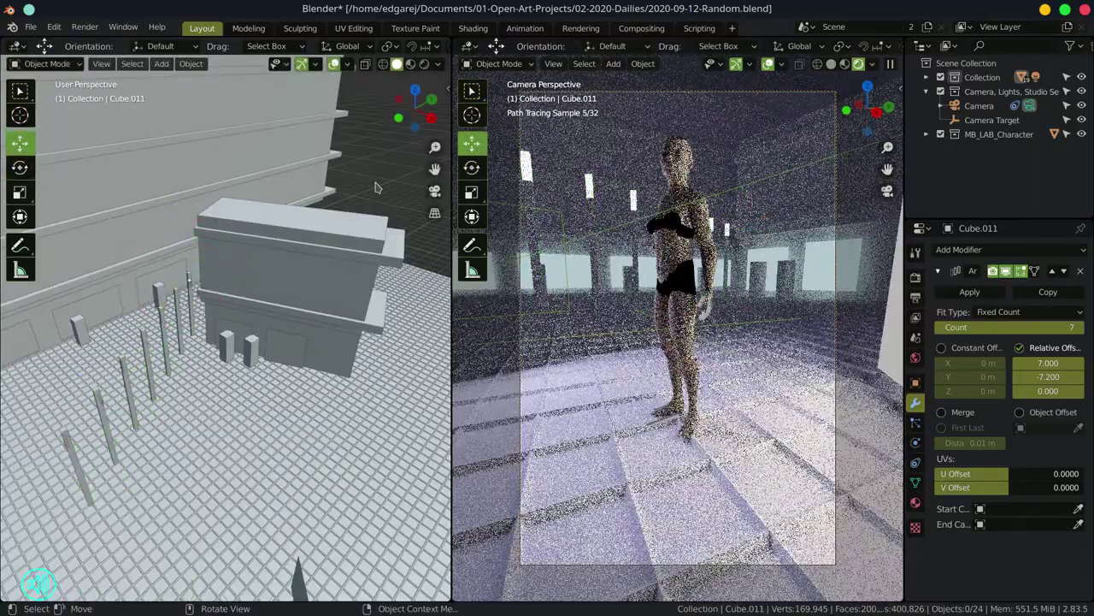
click(225, 268)
key(alt+a)
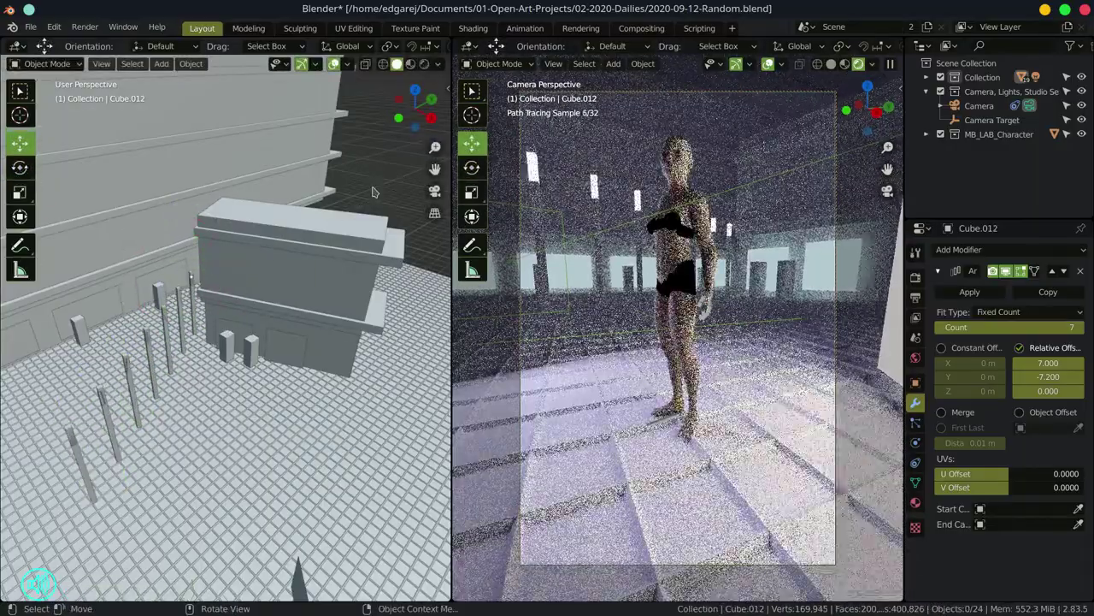
Move the MB-Lab rig slightly, save the file, and run a test render
click(680, 282)
key(g)
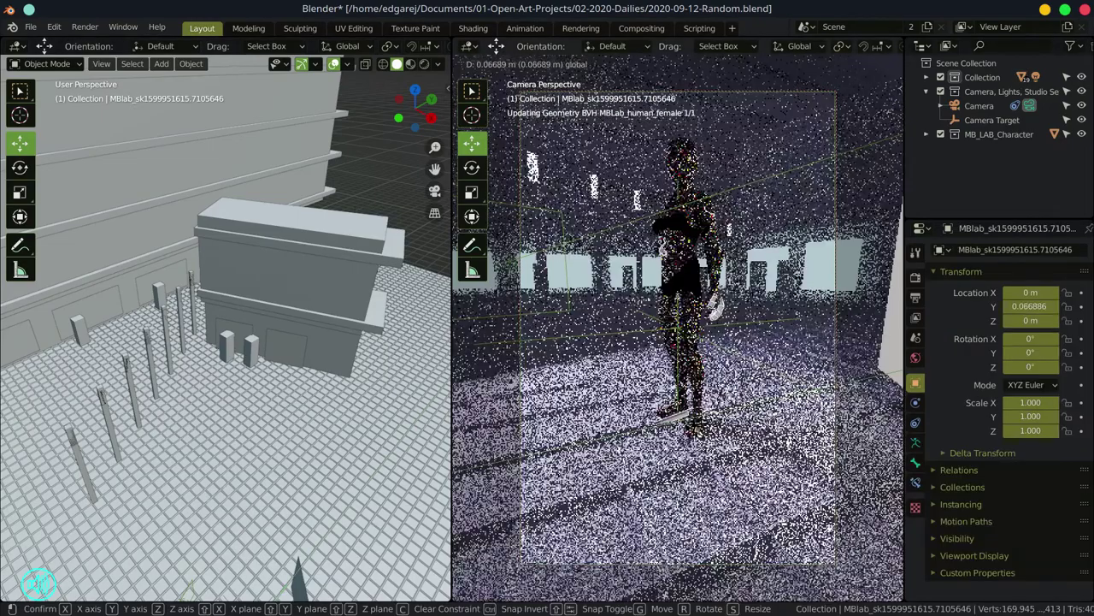
key(Return)
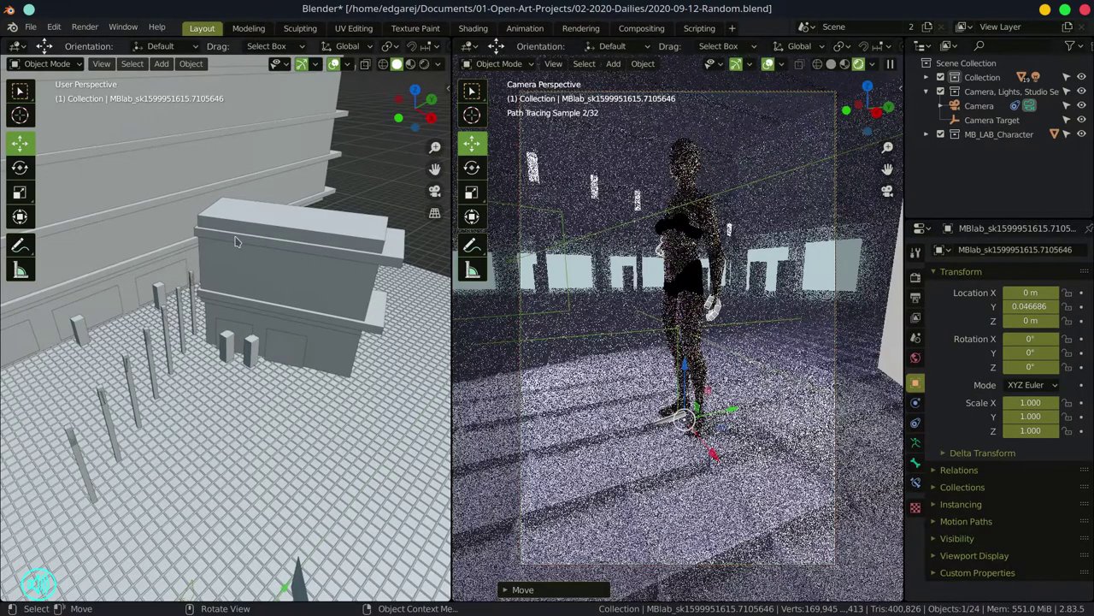
key(ctrl+s)
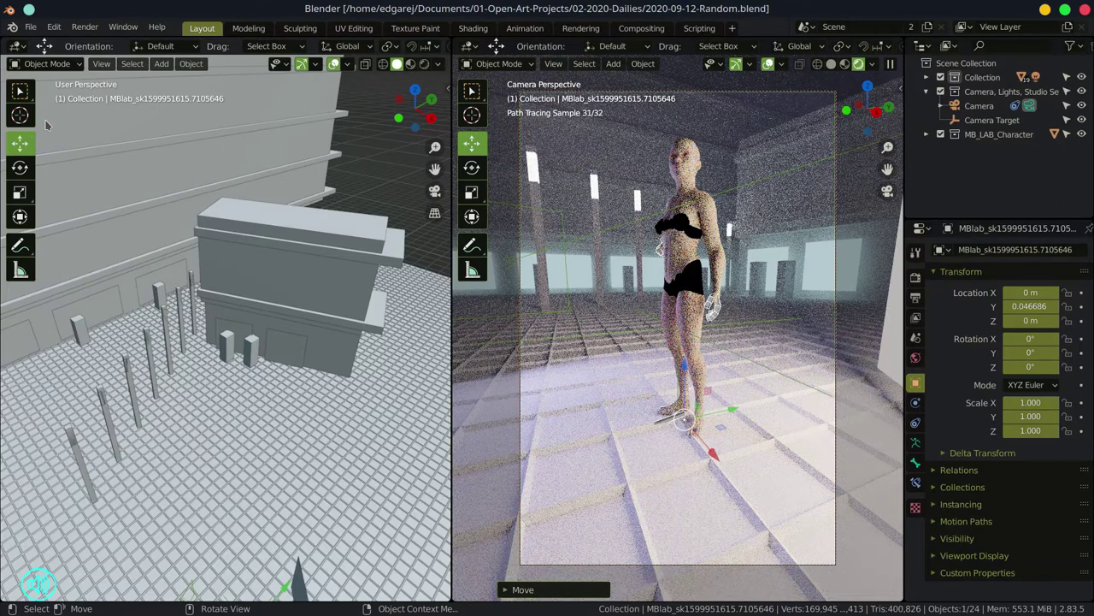
click(84, 28)
click(103, 45)
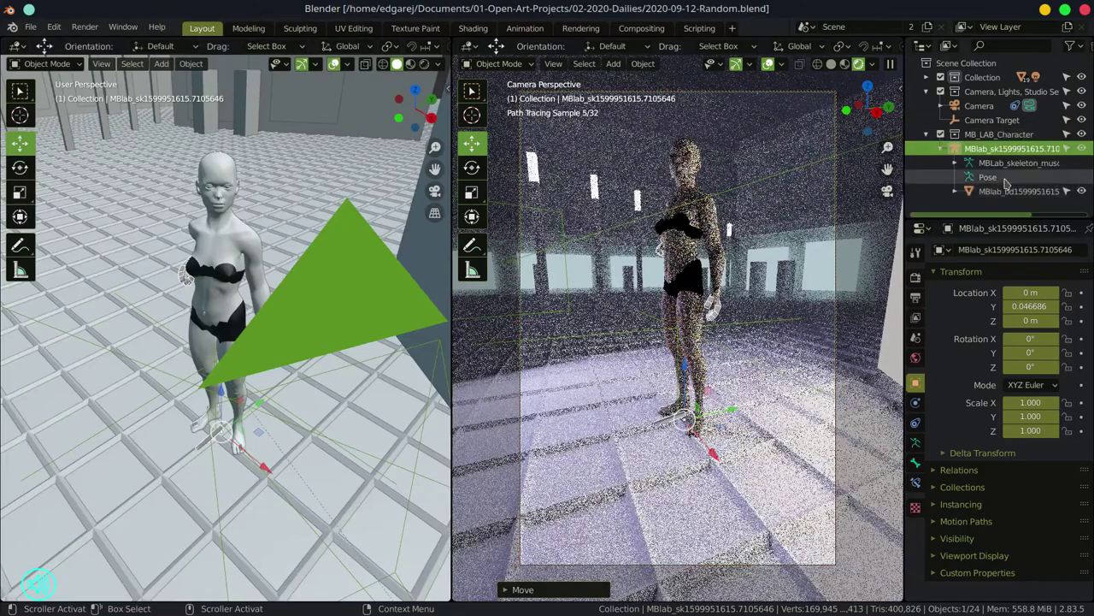
Hide the body mesh and rotate the upperarm_L bone in Pose Mode
click(1082, 190)
click(51, 63)
click(47, 111)
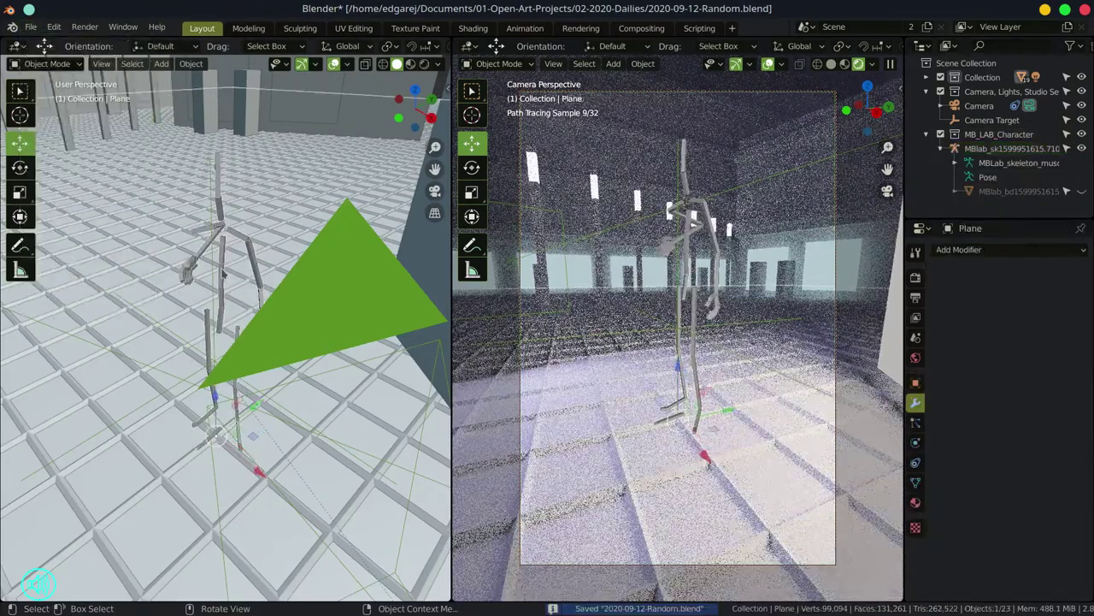
click(19, 168)
click(231, 214)
drag(256, 192, 210, 228)
drag(377, 280, 378, 282)
drag(743, 256, 740, 242)
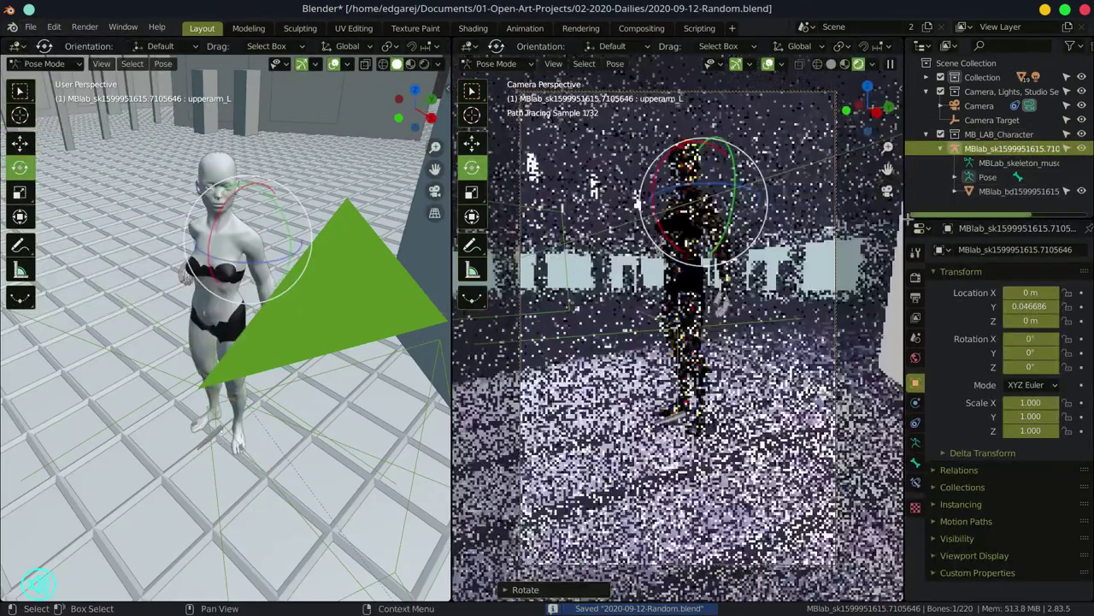
Show the body mesh again, return to Object Mode, and save 2020-09-12-Random.blend
click(30, 28)
click(40, 120)
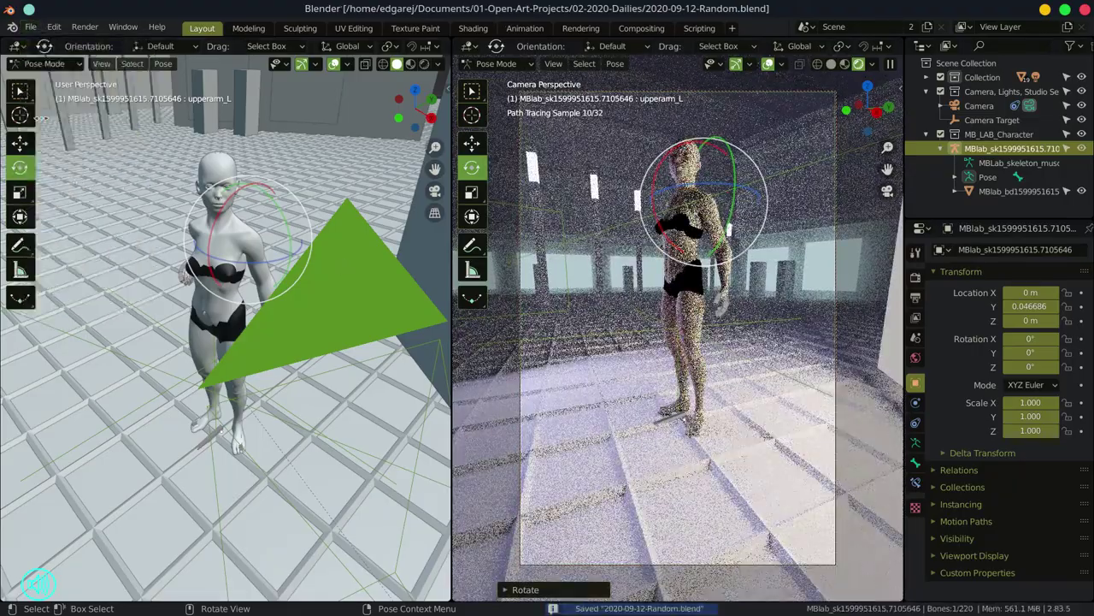
scroll(229, 126, down, 6)
key(ctrl+Tab)
click(229, 125)
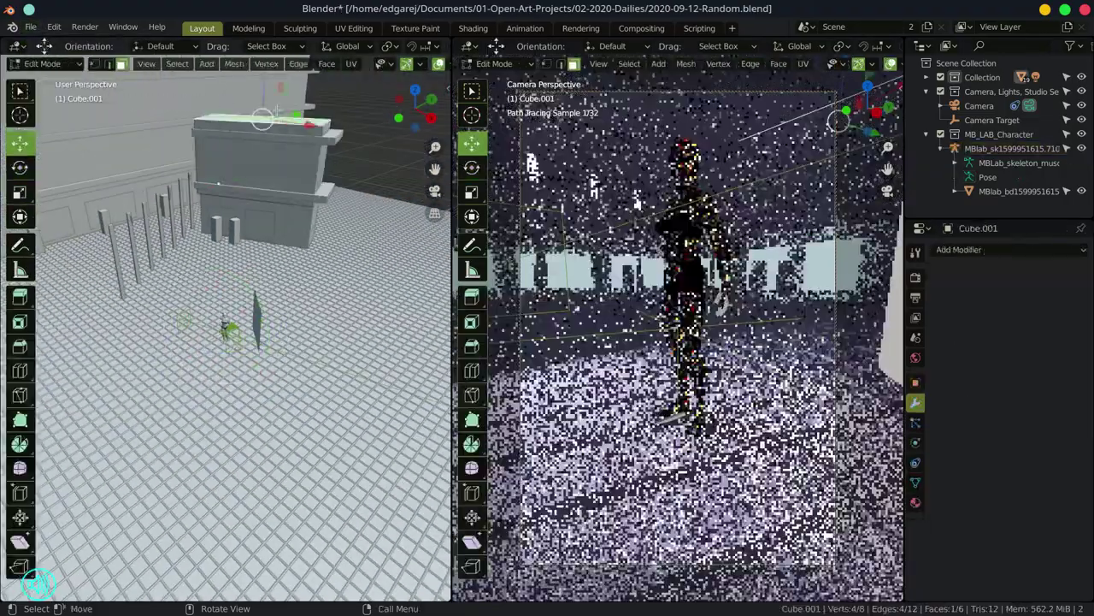
click(30, 28)
click(51, 124)
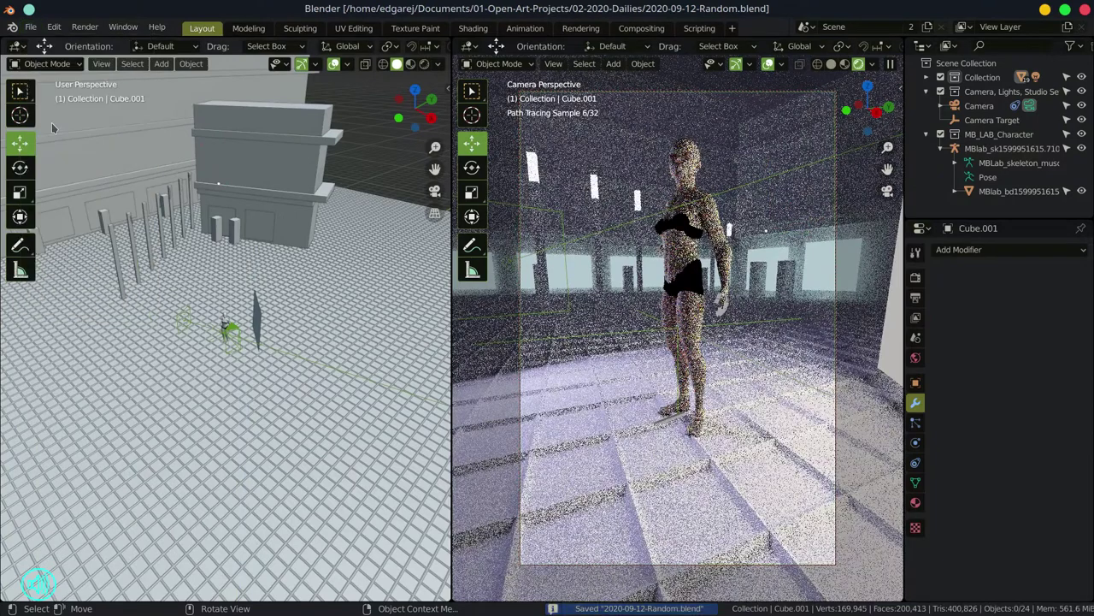
Render frame 1 of the re-posed woman in the studio from the camera
key(F12)
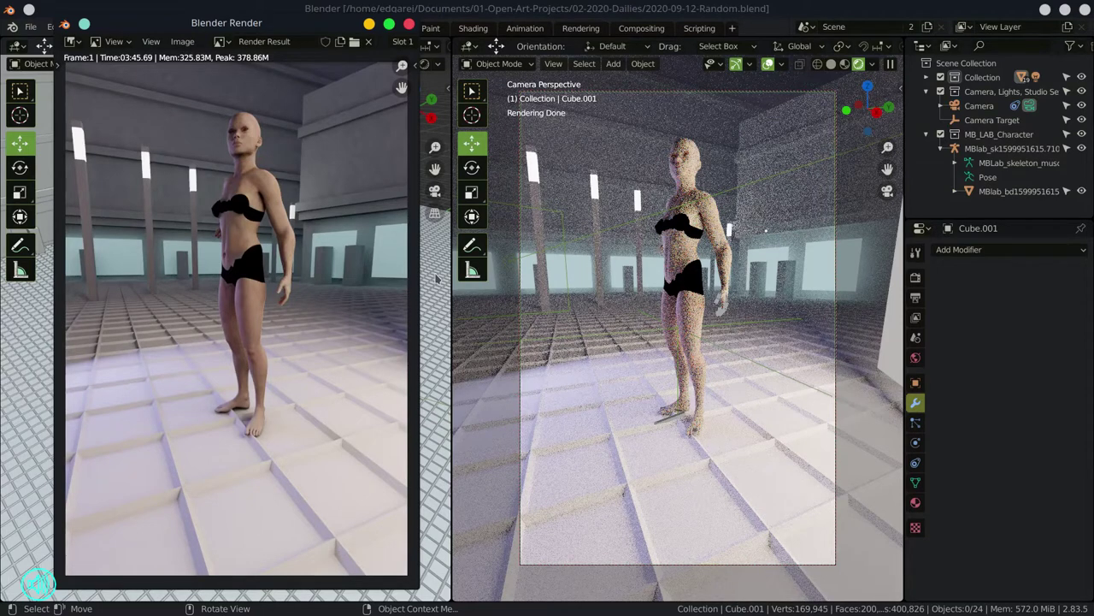
Adjust the light planes' Emission Strength in Material properties and save the project
key(F11)
click(255, 318)
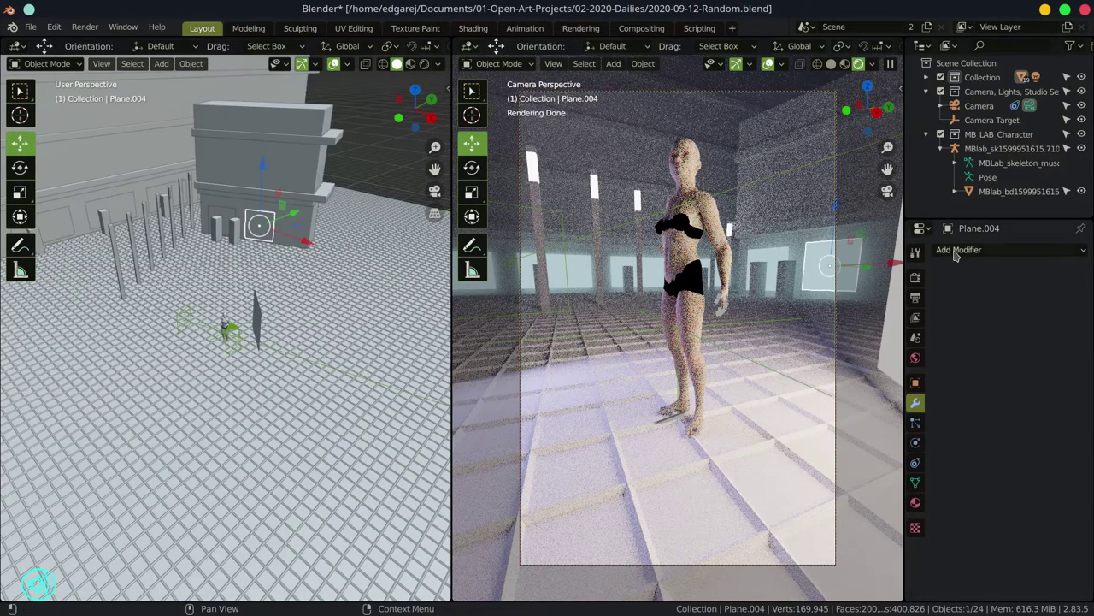
click(915, 503)
drag(1042, 399, 1033, 400)
key(ctrl+z)
key(ctrl+z)
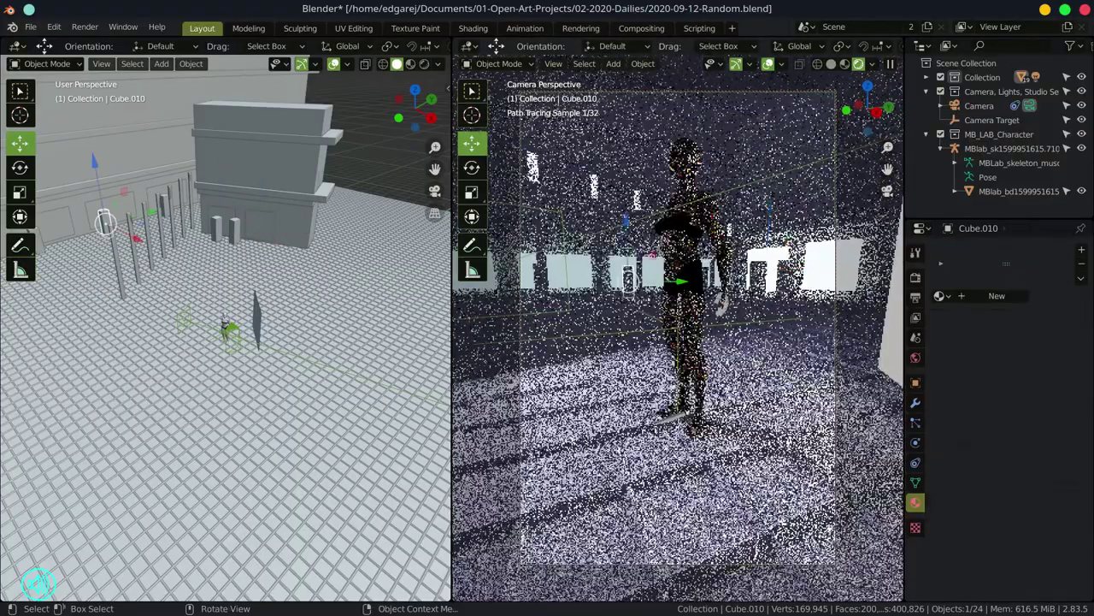
click(30, 27)
click(60, 114)
click(916, 276)
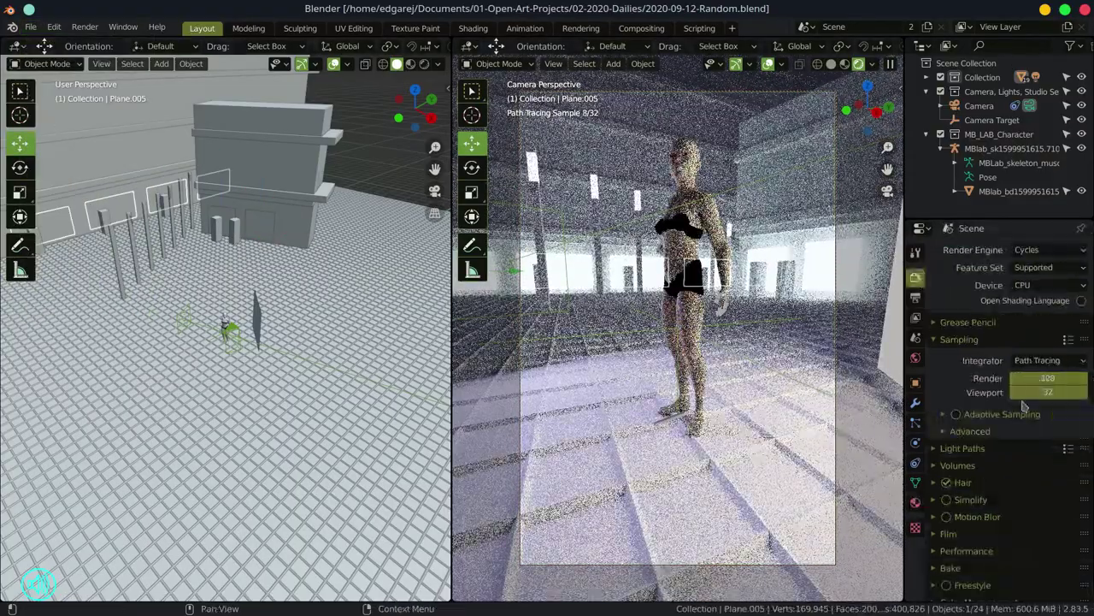
click(30, 26)
click(60, 123)
Switch the Cycles Render Device to GPU Compute, save, and render a test frame
key(F12)
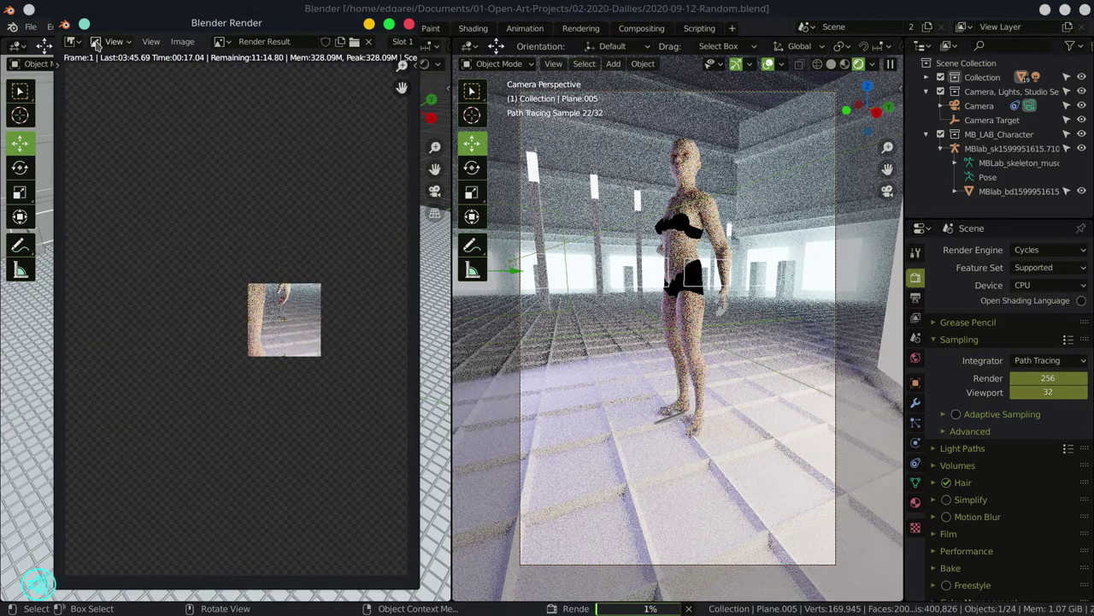
key(Escape)
key(Escape)
key(ctrl+z)
key(ctrl+s)
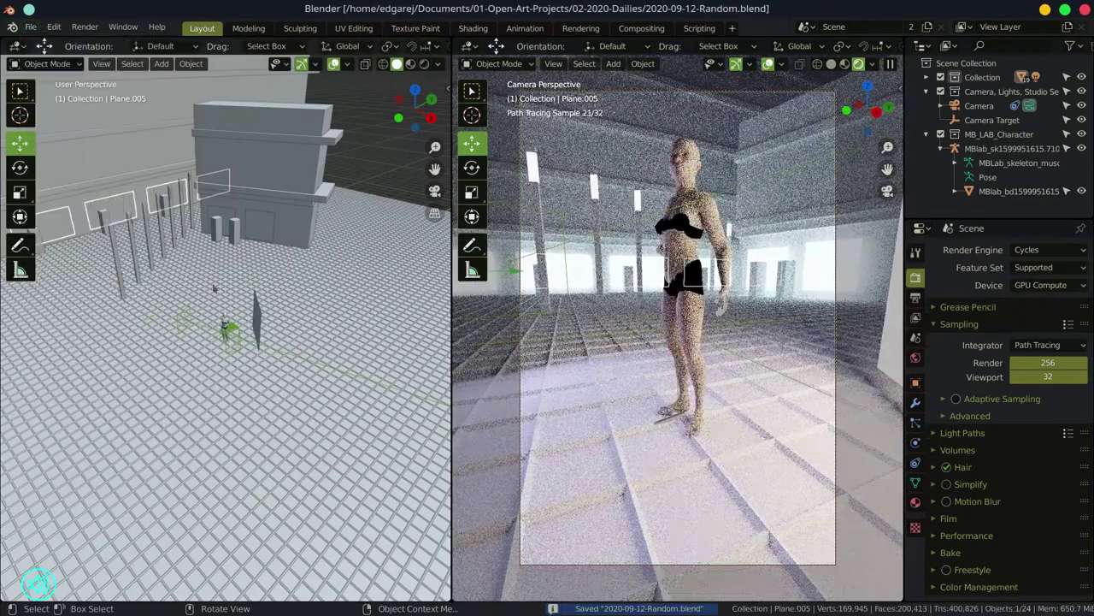
key(F12)
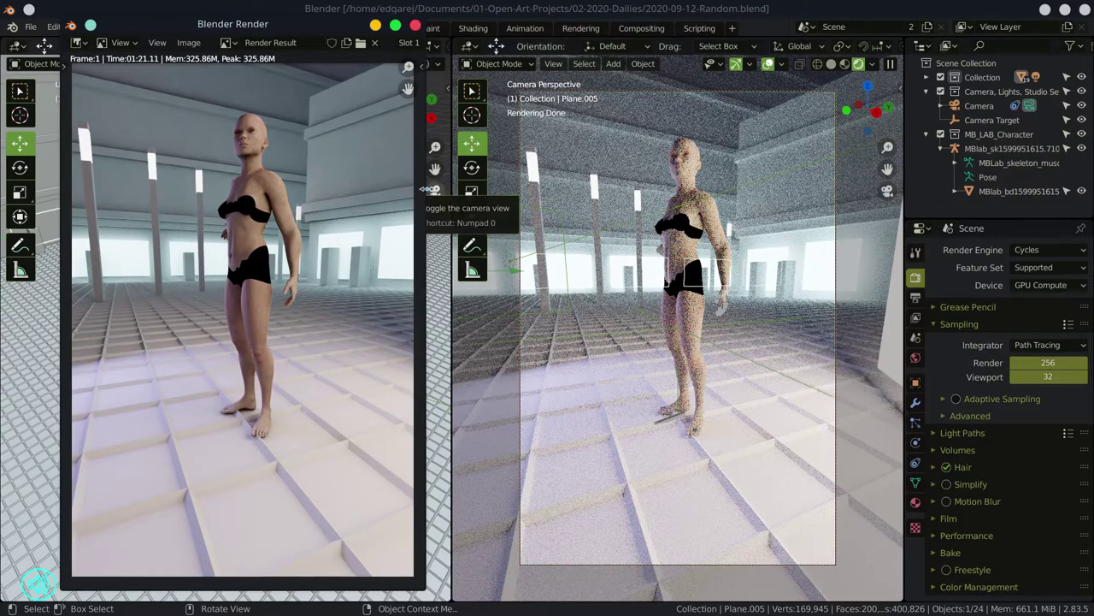
key(Escape)
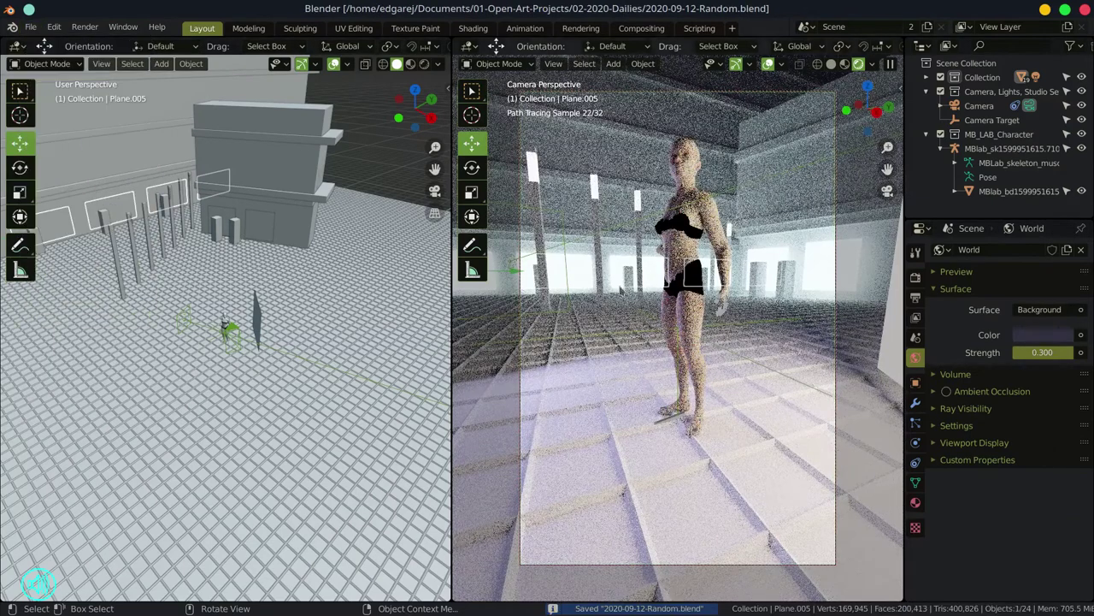
Raise the render samples to 512 and render frame 1 again
key(ctrl+s)
double_click(1044, 362)
text(2)
key(Return)
click(30, 27)
key(F12)
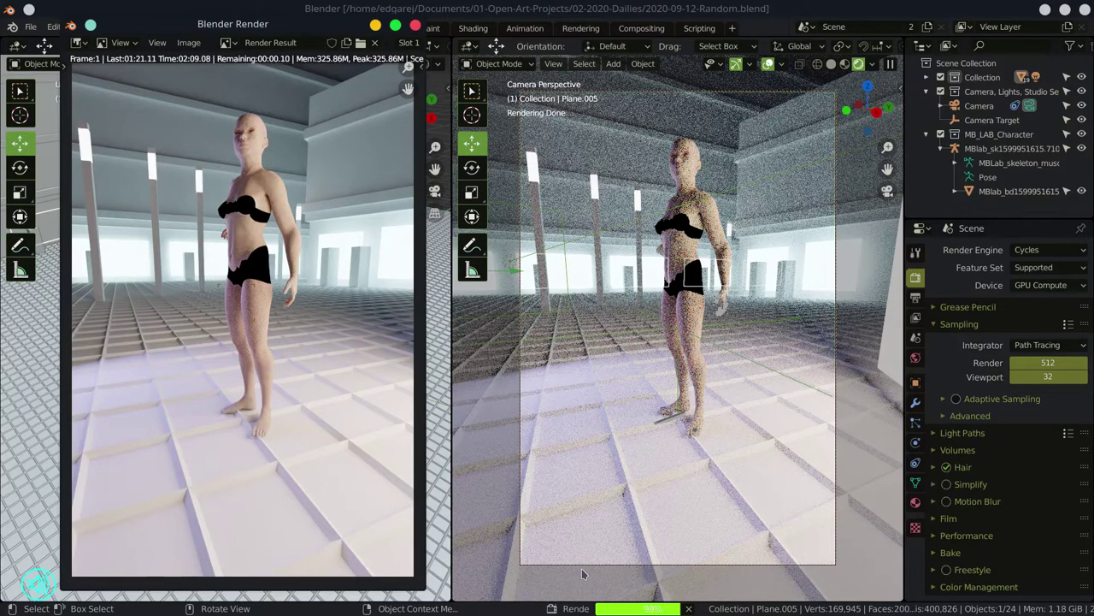
Dismiss the render and select light plane Plane.003 to view its material settings
click(582, 574)
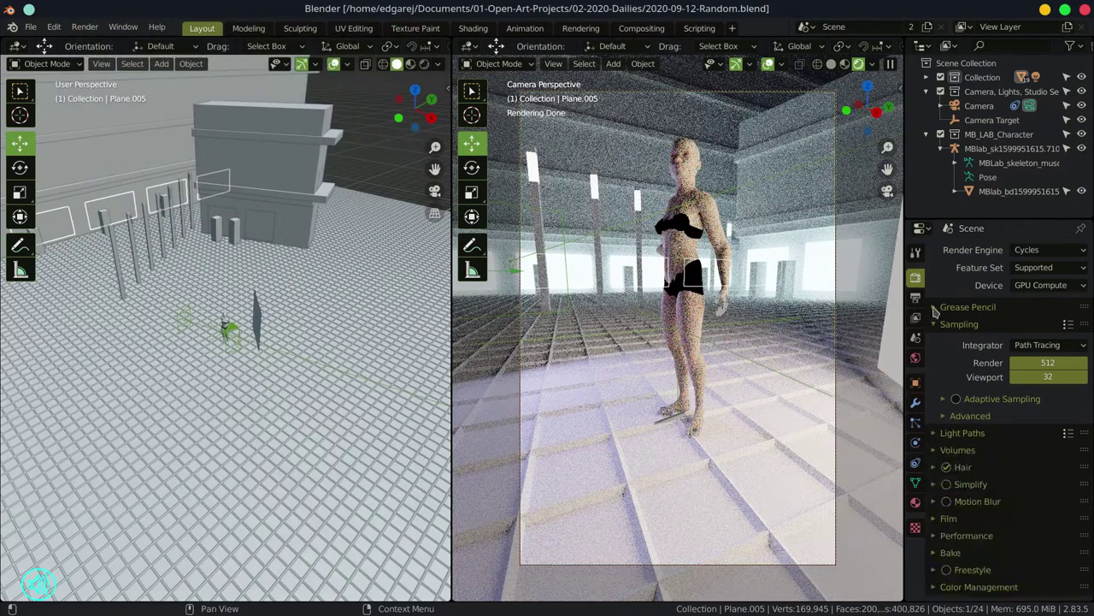
click(940, 323)
click(770, 265)
click(915, 502)
Edit the emission strength value, then revert to the saved file and save
double_click(1042, 398)
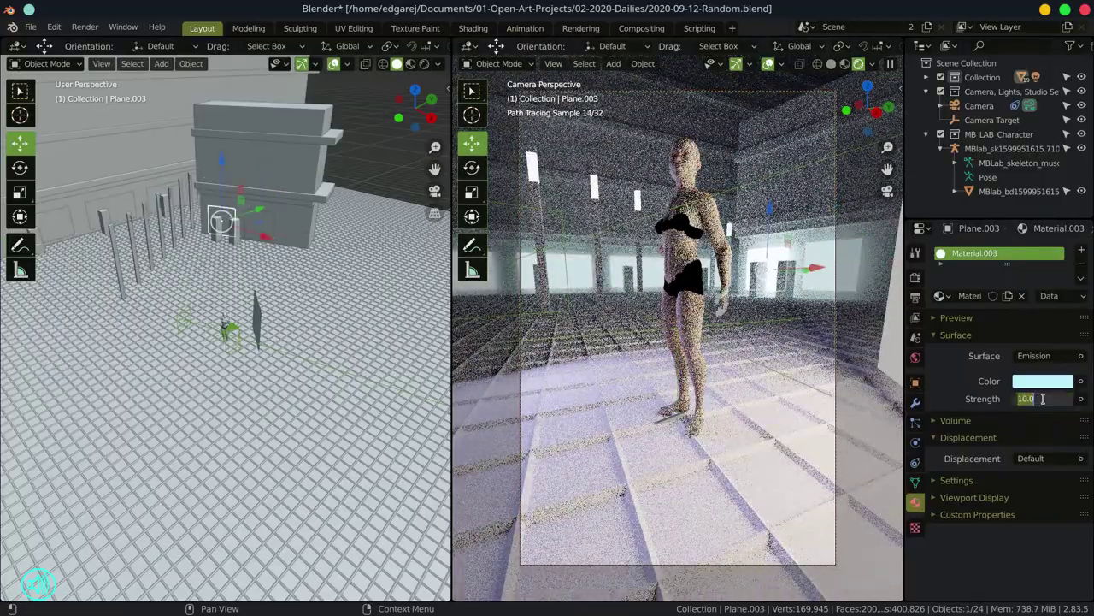
key(Return)
click(30, 27)
click(43, 93)
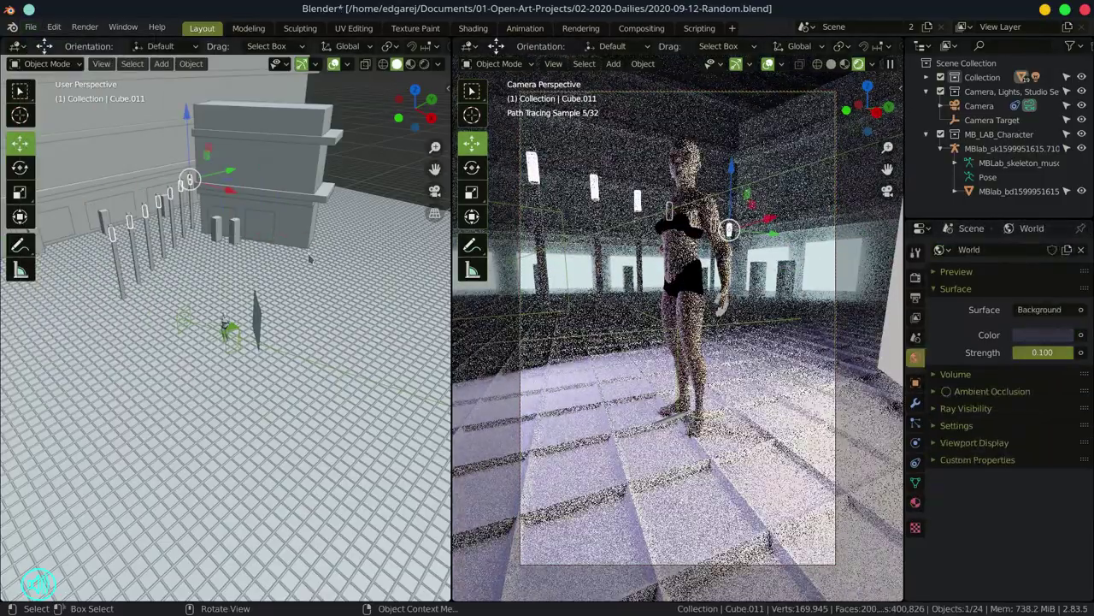
click(30, 27)
click(55, 116)
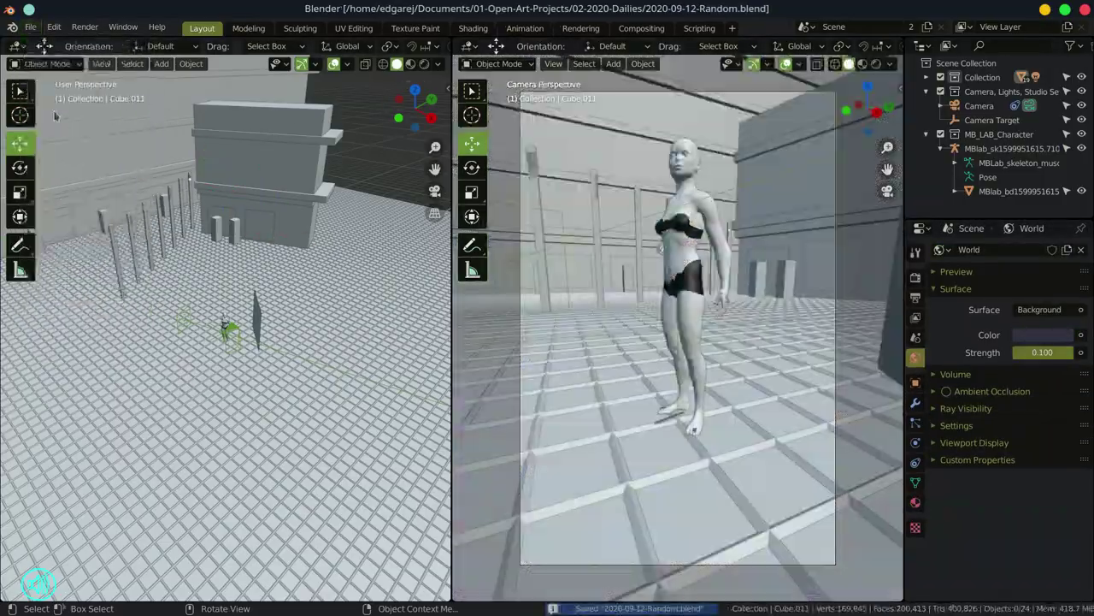
Render the final frame, close the result, and bring up the Save As browser
key(F12)
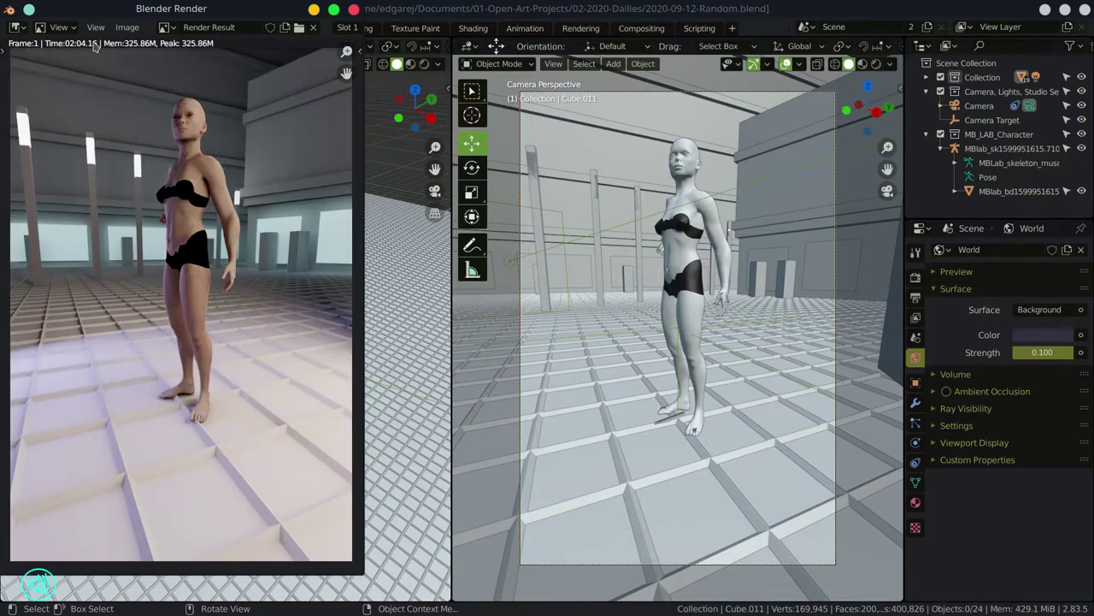
scroll(171, 256, up, 2)
scroll(271, 325, down, 3)
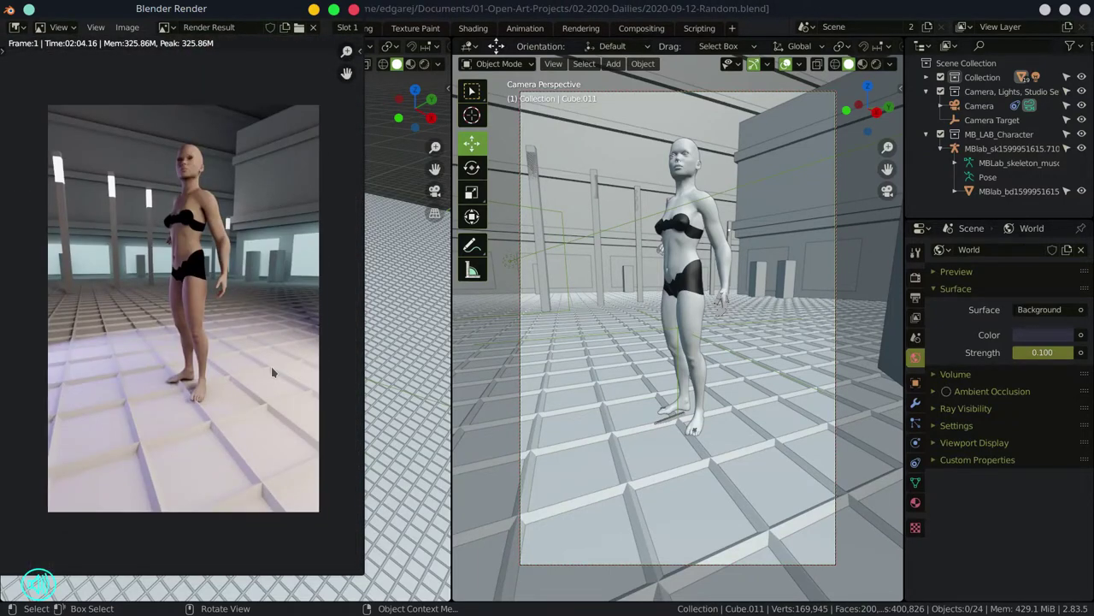
key(Escape)
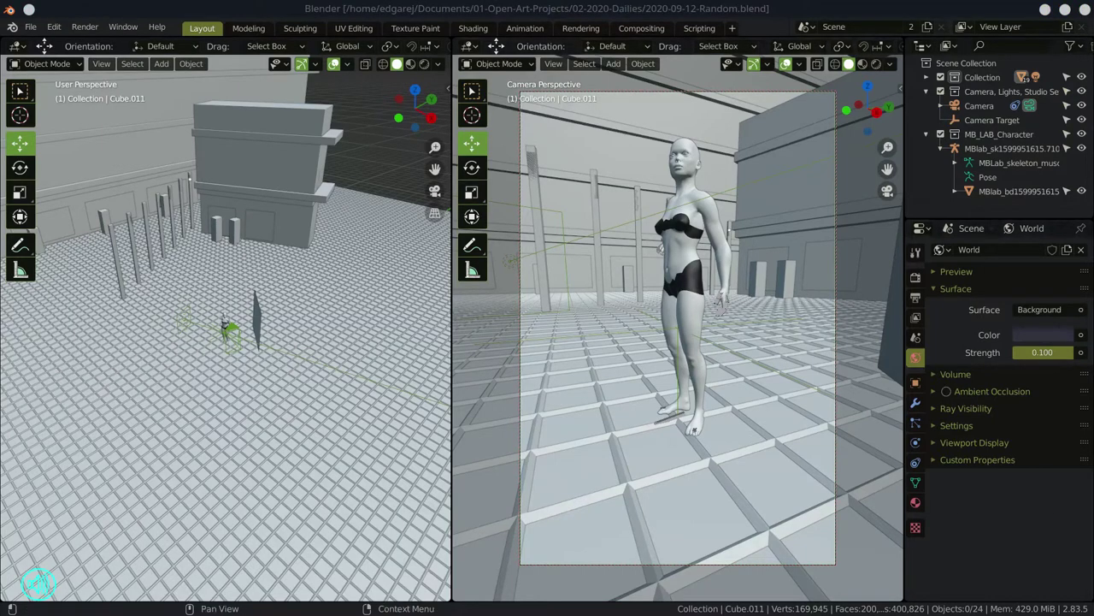
click(916, 297)
click(30, 27)
click(52, 136)
Replace 'Random' with 'New-to-the-City' in the file name, save, and run Render Image
double_click(425, 534)
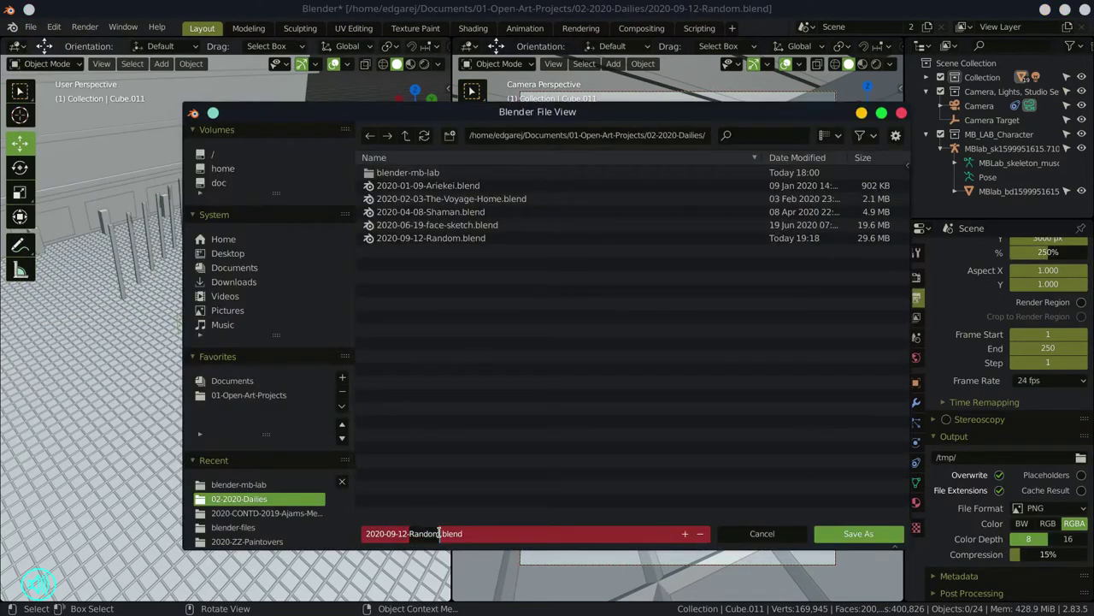
text(New-to-the-City)
click(858, 533)
click(84, 27)
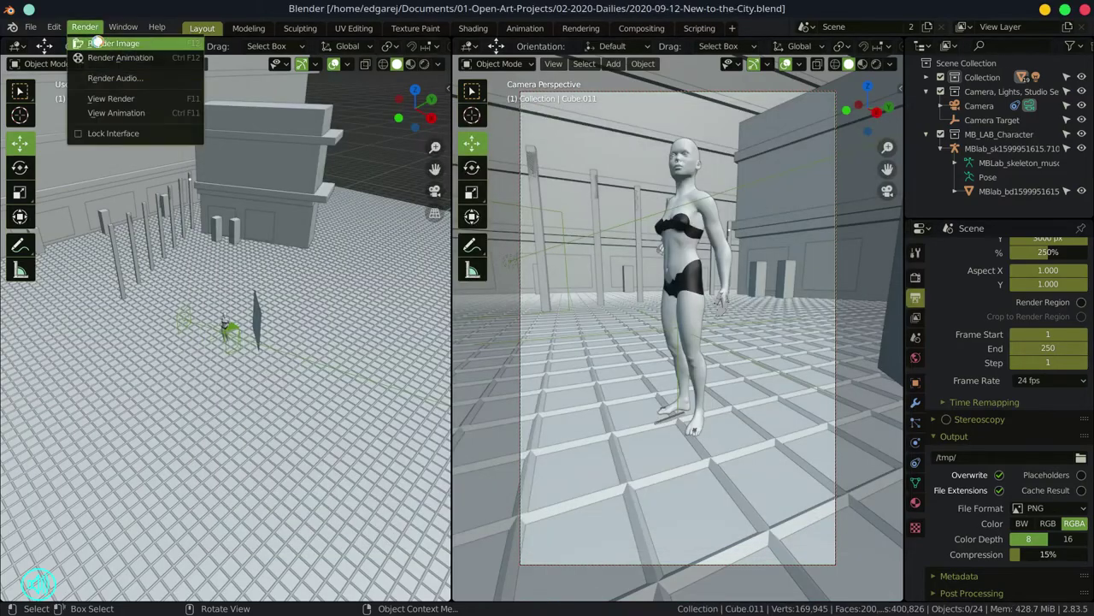
click(113, 40)
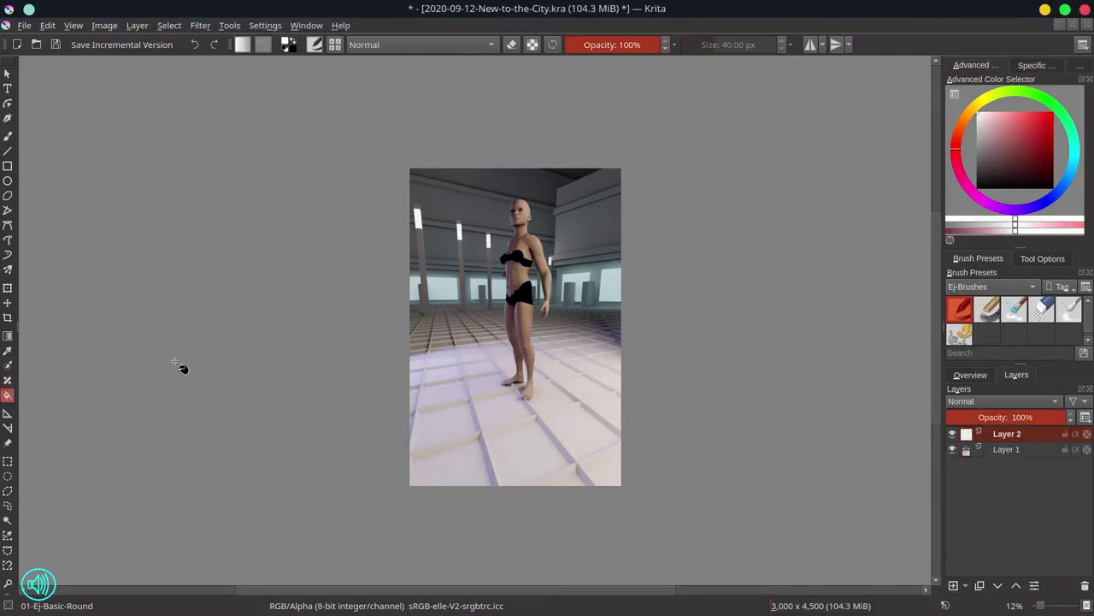
Add a new layer over the faded render, set a fine freehand brush, and ink an eyebrow
key(BackSpace)
key(b)
click(699, 43)
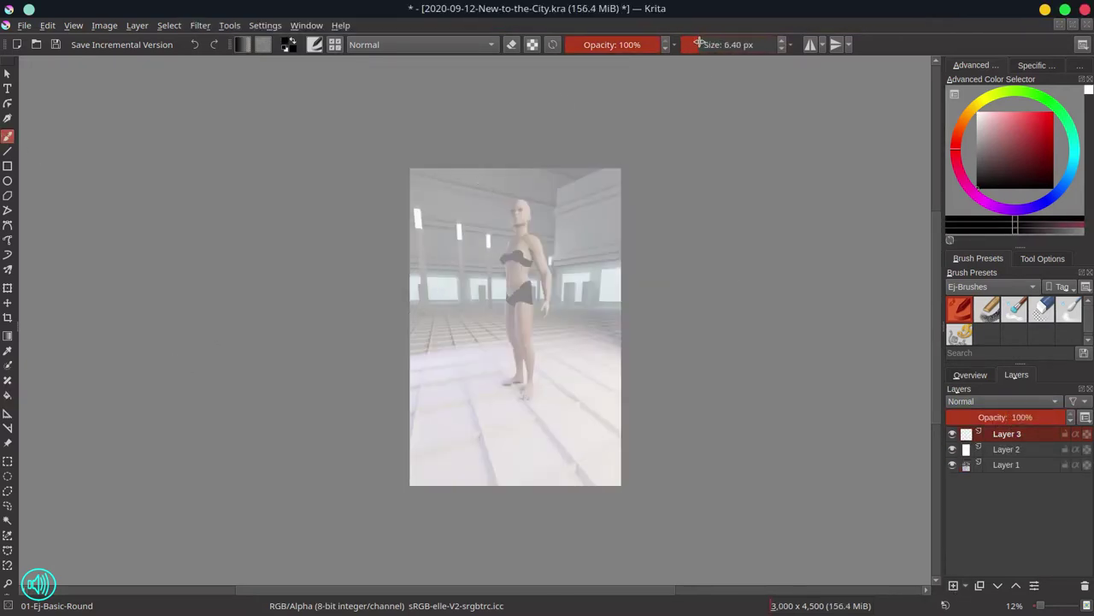
scroll(415, 120, up, 5)
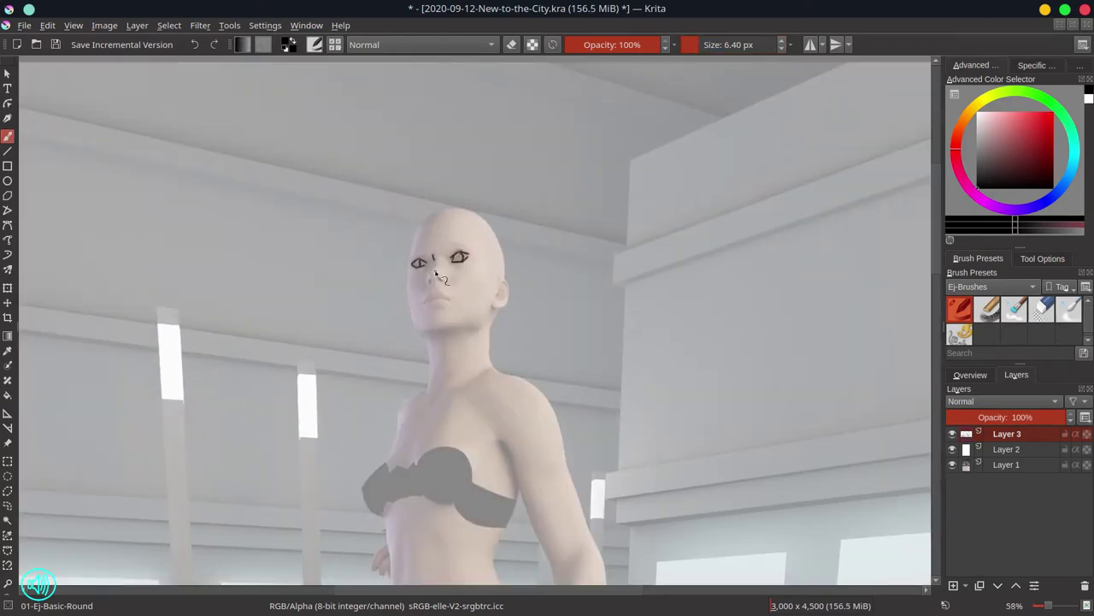
drag(447, 246, 469, 243)
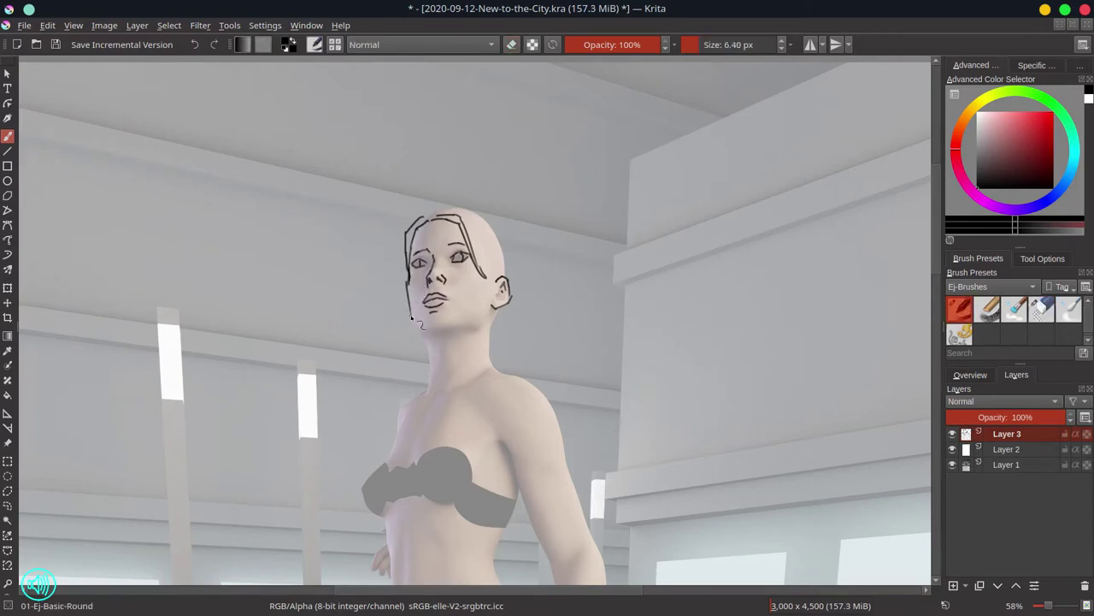
Refine the face sketch using the eraser and mirrored view, adding a neck line
key(e)
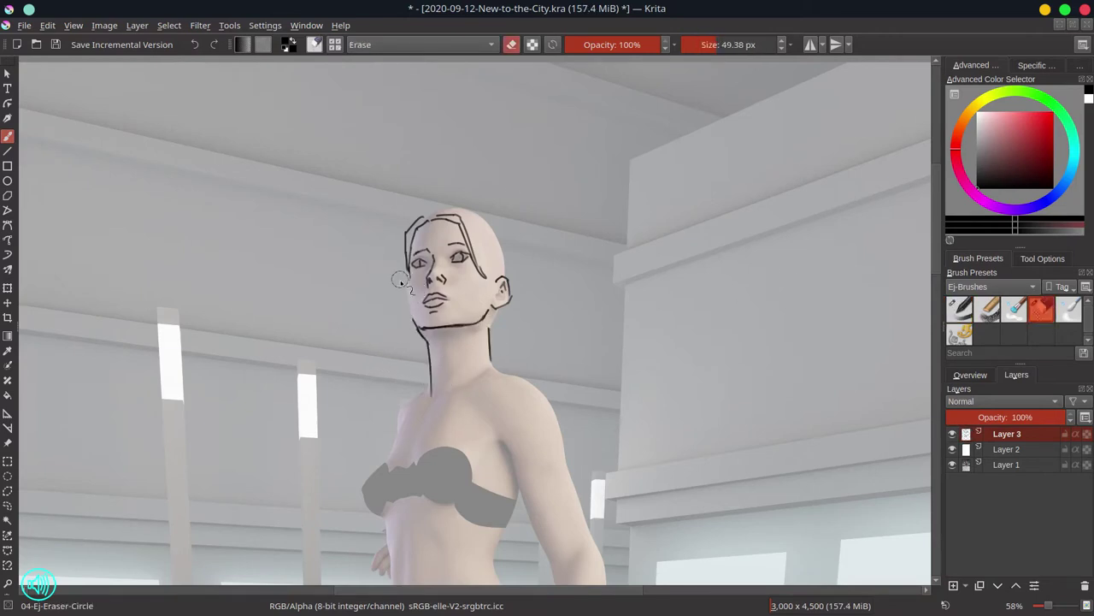
key(e)
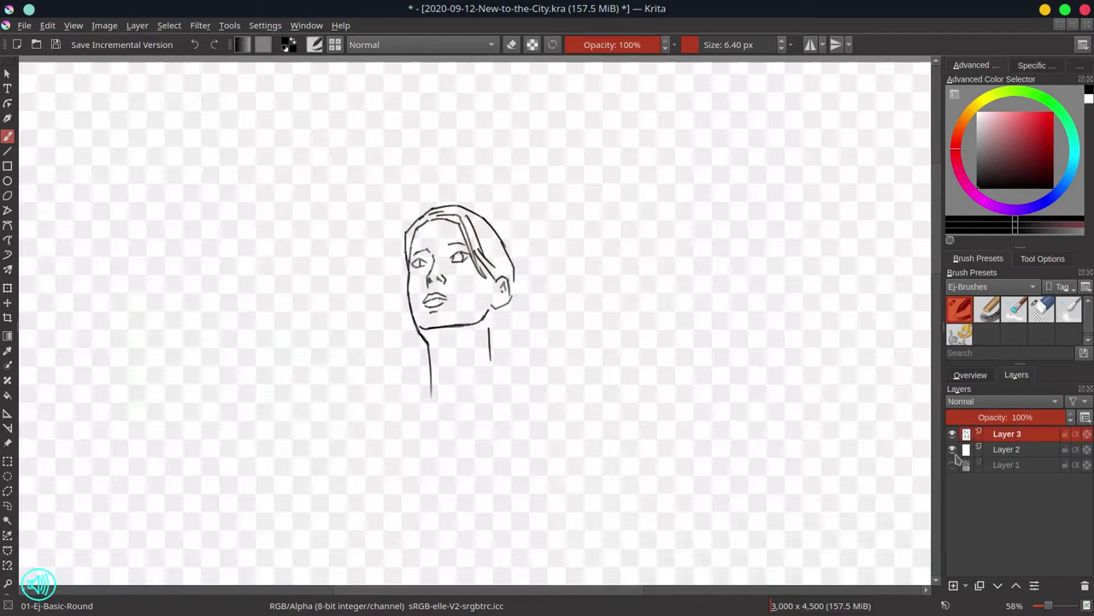
click(1042, 310)
click(970, 375)
key(m)
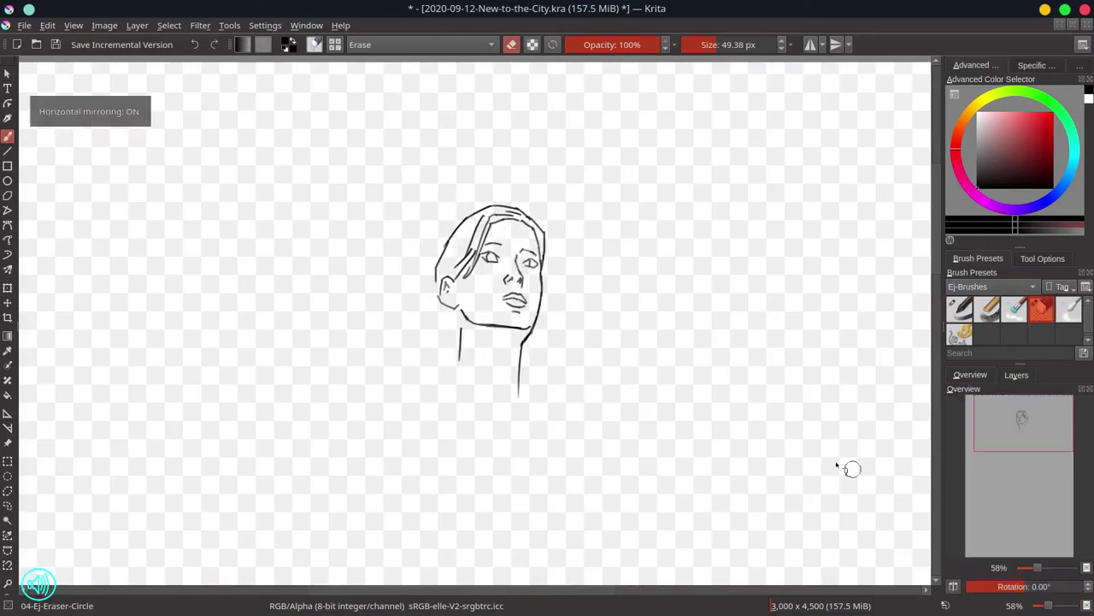
key(e)
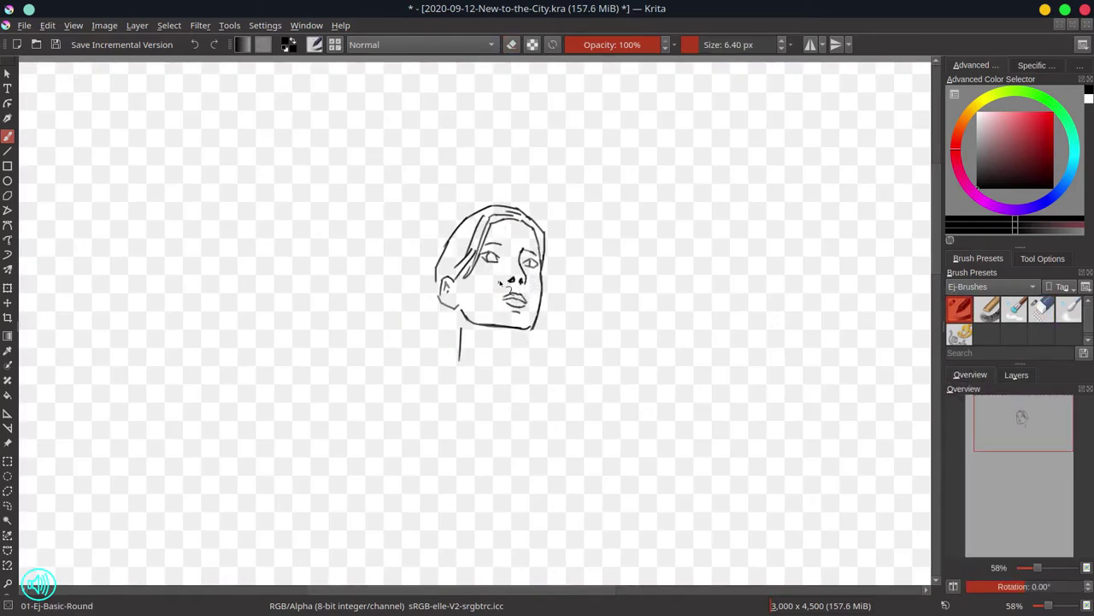
key(e)
key(e)
drag(455, 322, 454, 369)
Show the background render again and rotate the face sketch slightly
click(1016, 375)
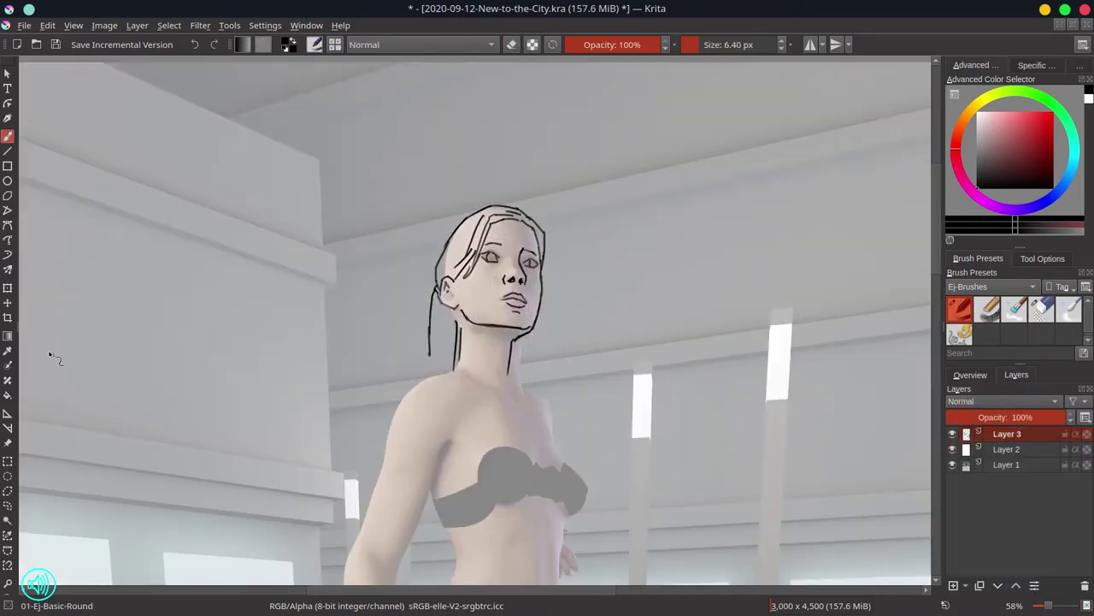
key(ctrl+t)
mouse_move(538, 350)
mouse_down()
mouse_move(532, 336)
mouse_move(565, 384)
mouse_move(536, 305)
mouse_up()
key(Return)
click(969, 374)
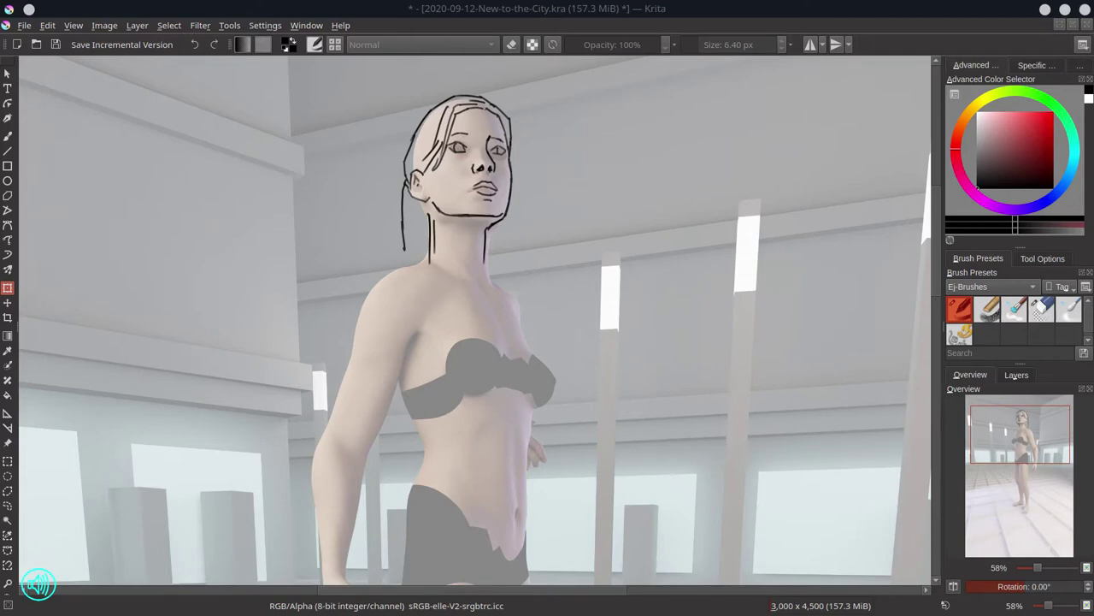
Ink the collarbone and neckline lines with the Basic-Round inking brush
key(e)
key(slash)
key(slash)
key(slash)
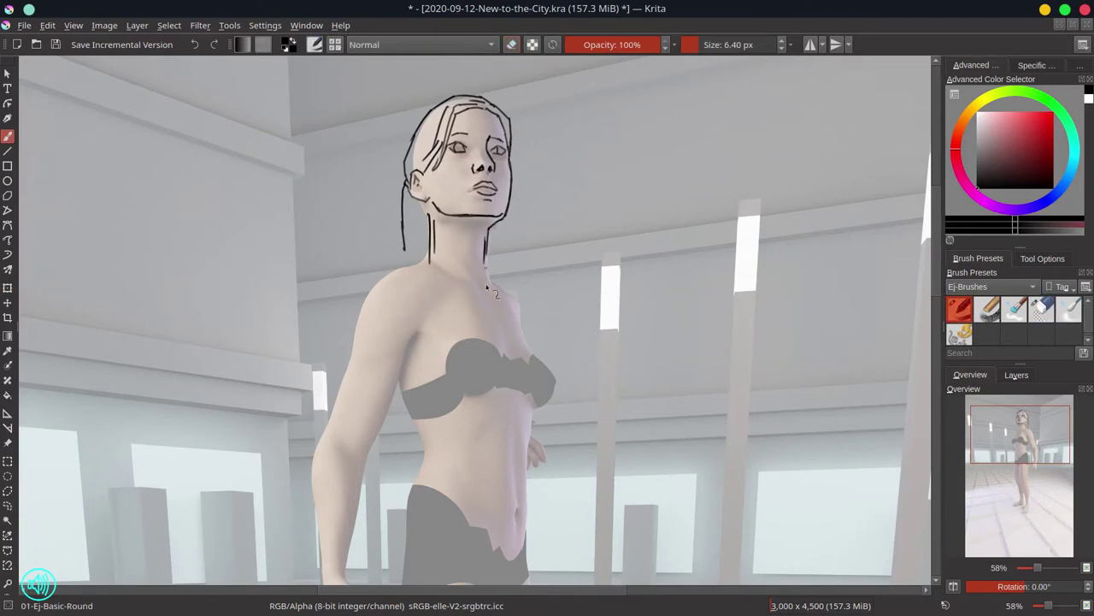
mouse_move(402, 261)
mouse_down()
mouse_move(467, 270)
mouse_move(502, 295)
mouse_up()
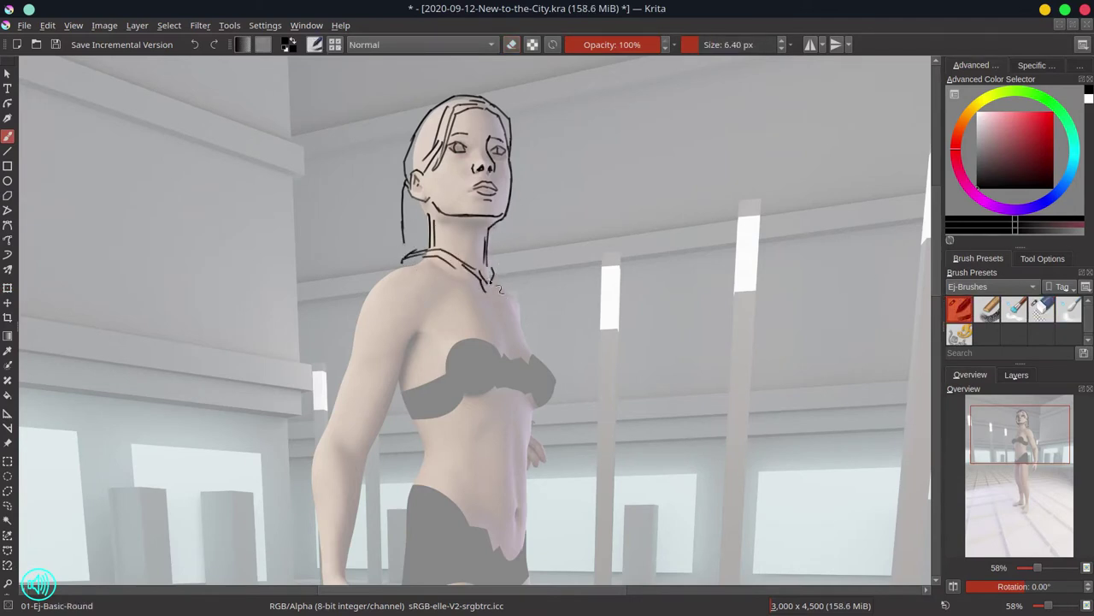
drag(489, 259, 497, 301)
mouse_move(389, 261)
mouse_down()
mouse_move(492, 300)
mouse_move(516, 291)
mouse_move(557, 381)
mouse_move(547, 432)
mouse_up()
Outline both sides of the arm, the hand and fingers, and a wrist line
key(slash)
scroll(396, 379, down, 2)
key(slash)
drag(328, 359, 322, 479)
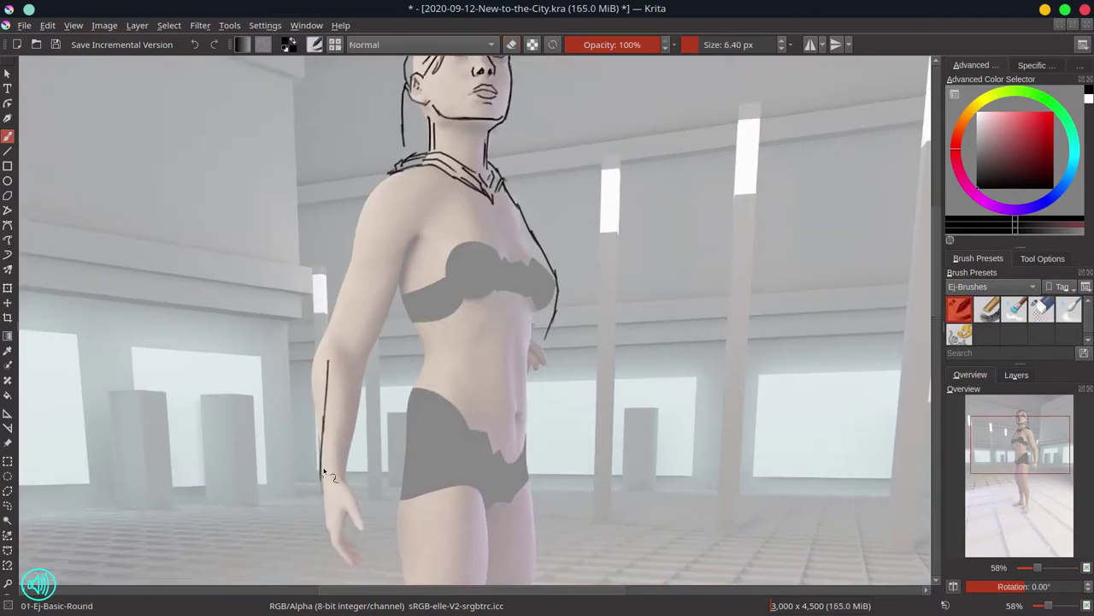
drag(326, 349, 323, 474)
drag(364, 359, 335, 556)
mouse_move(347, 475)
mouse_down()
mouse_move(326, 513)
mouse_move(344, 518)
mouse_move(360, 566)
mouse_up()
mouse_move(343, 508)
mouse_down()
mouse_move(361, 556)
mouse_move(363, 530)
mouse_up()
drag(325, 381, 363, 383)
Erase the stray torso line and redraw the shoulder, upper arm and torso side
key(slash)
drag(518, 205, 540, 374)
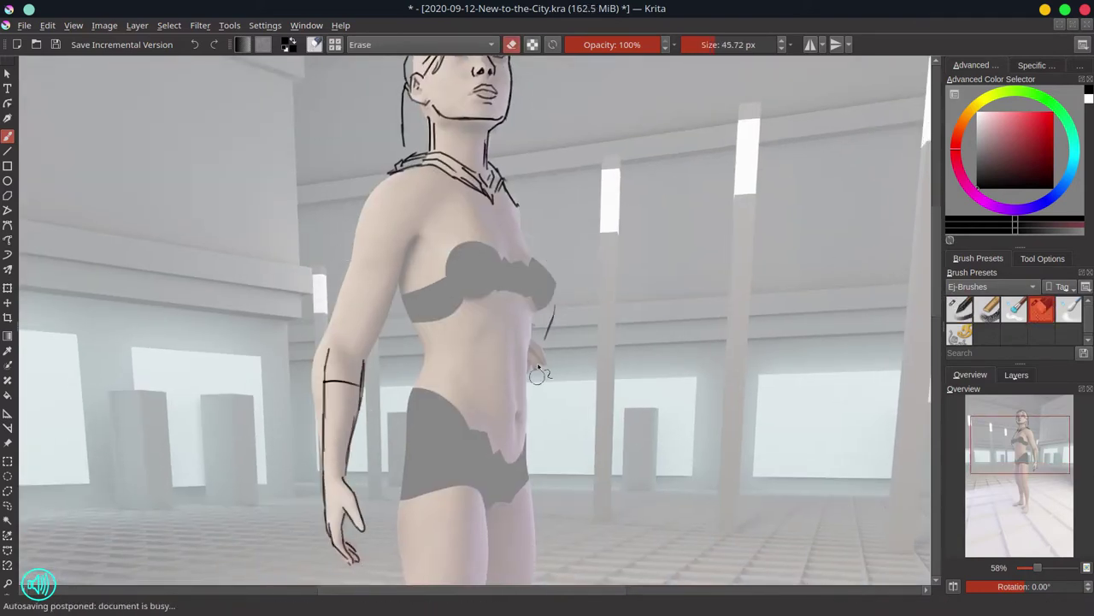
key(slash)
mouse_move(363, 352)
mouse_down()
mouse_move(324, 376)
mouse_move(367, 359)
mouse_up()
drag(325, 349, 318, 387)
mouse_move(364, 350)
mouse_down()
mouse_move(393, 316)
mouse_move(385, 364)
mouse_up()
drag(415, 242, 381, 367)
Trim the arm line, re-outline the shoulder and upper arm, and erase the neck line's end
key(slash)
drag(352, 334, 402, 359)
key(slash)
drag(390, 174, 328, 342)
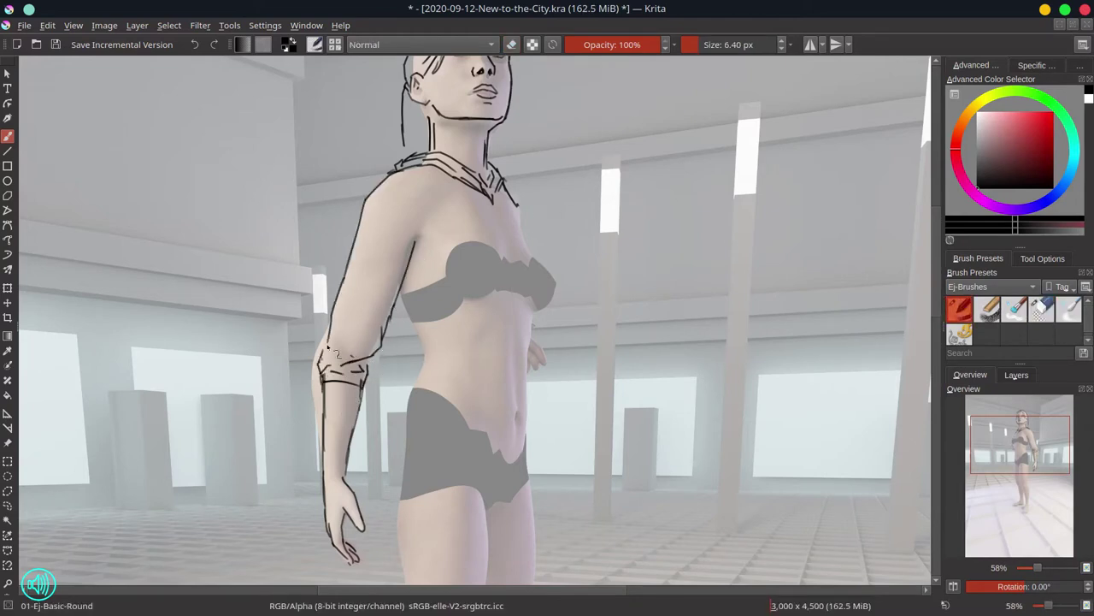
drag(356, 284, 320, 361)
key(slash)
mouse_move(518, 207)
mouse_down()
mouse_move(506, 188)
mouse_move(547, 295)
mouse_up()
key(slash)
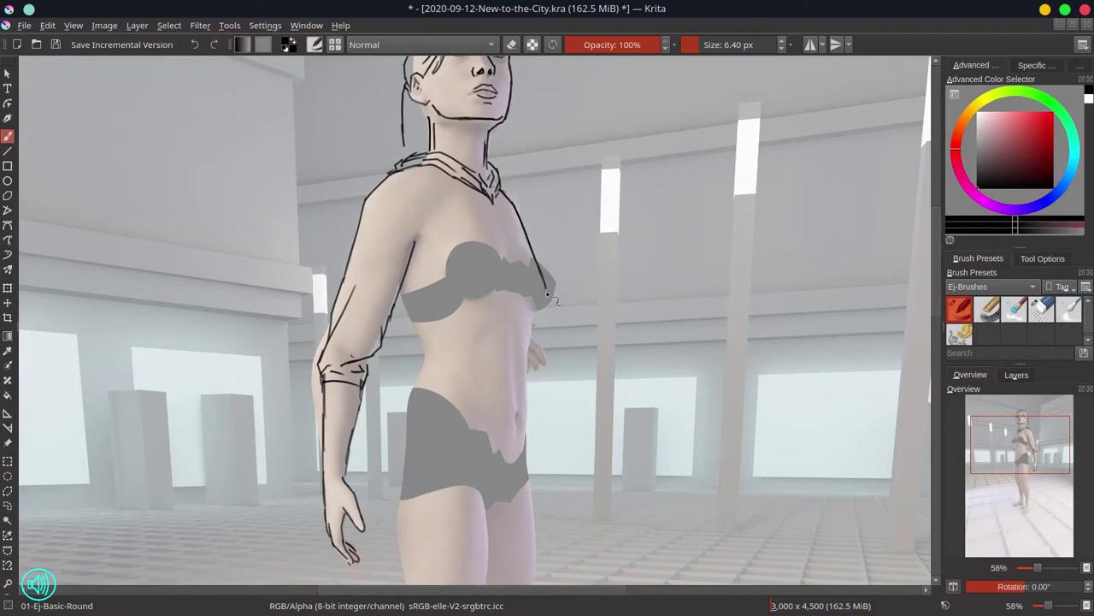
key(slash)
key(slash)
Add fold strokes on the rolled sleeve, upper-arm strokes and the torso outline
drag(316, 352, 355, 346)
drag(348, 301, 327, 331)
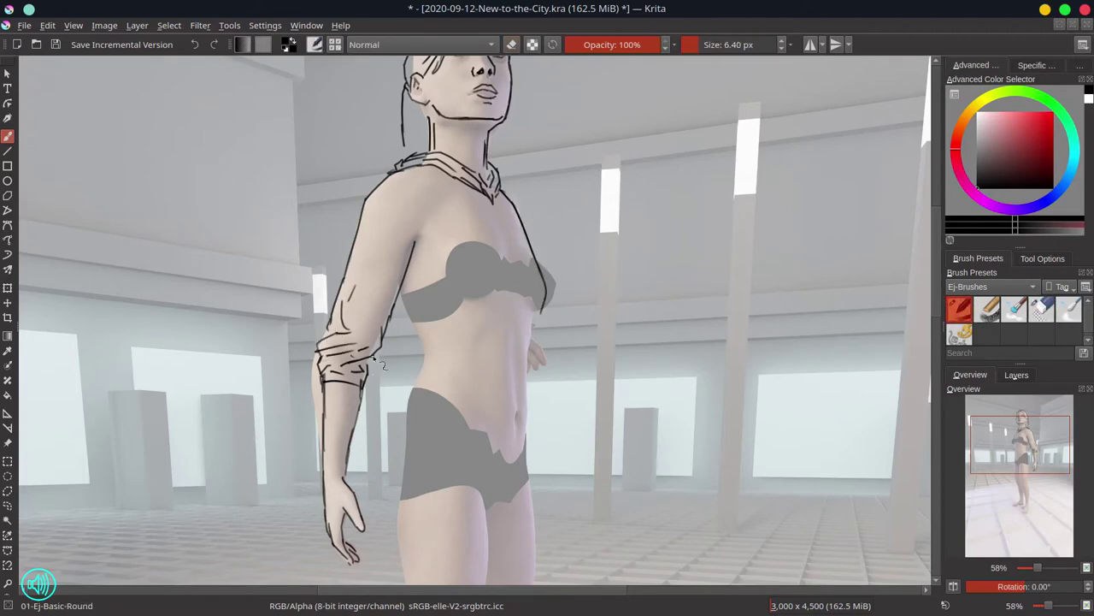
drag(399, 293, 407, 419)
drag(541, 308, 537, 376)
drag(492, 359, 481, 427)
Hide the 3D reference layer and add more torso strokes
click(1016, 374)
click(952, 465)
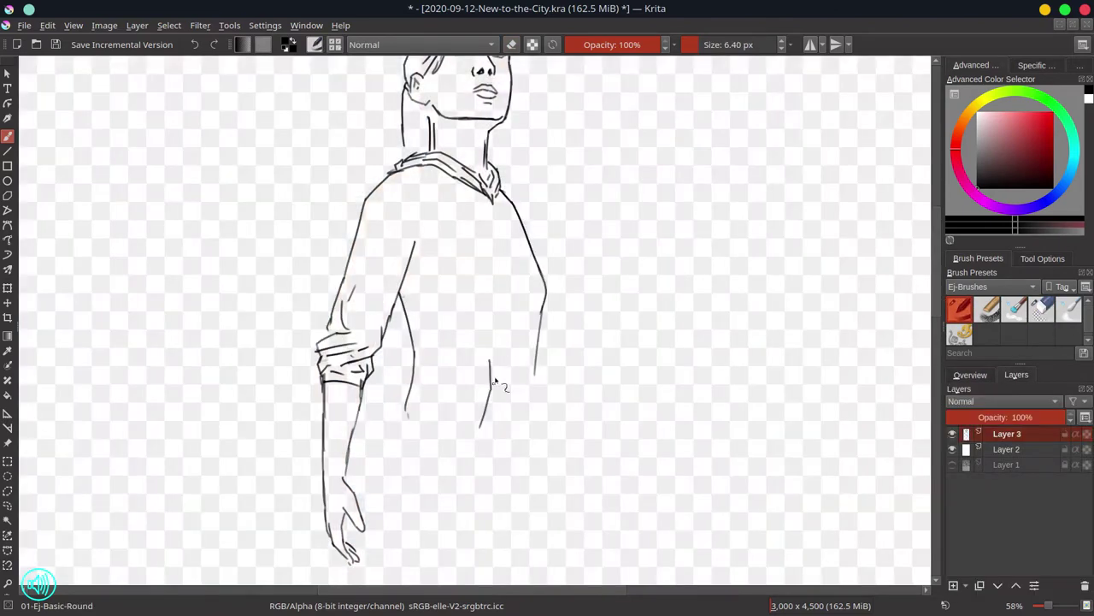
drag(490, 369, 481, 417)
drag(537, 371, 523, 443)
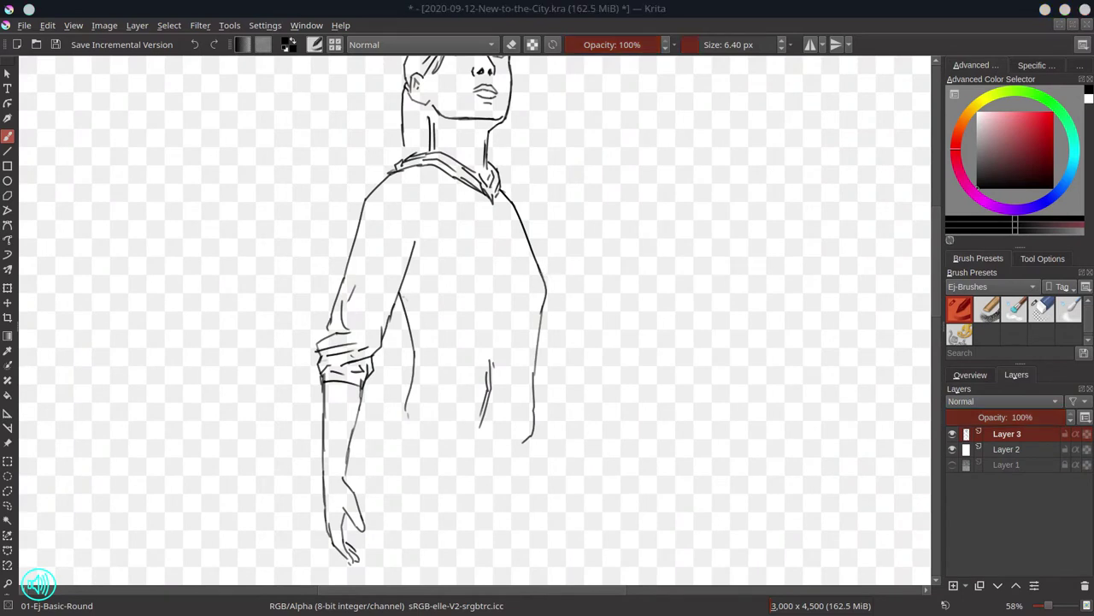
Mirror the canvas view horizontally and sketch a hand beside the torso
click(969, 375)
click(953, 587)
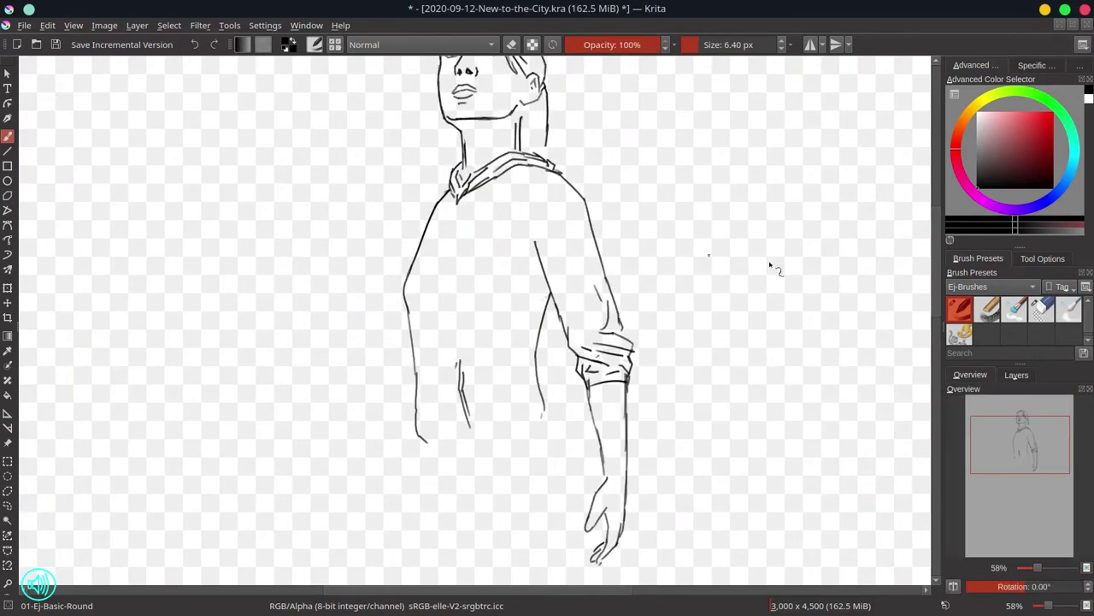
mouse_move(374, 261)
mouse_down()
mouse_move(389, 278)
mouse_move(398, 248)
mouse_move(390, 286)
mouse_move(413, 255)
mouse_up()
drag(431, 209, 387, 249)
Refine the hand, draw the strap line from collar to hand, and extend the torso line
key(/)
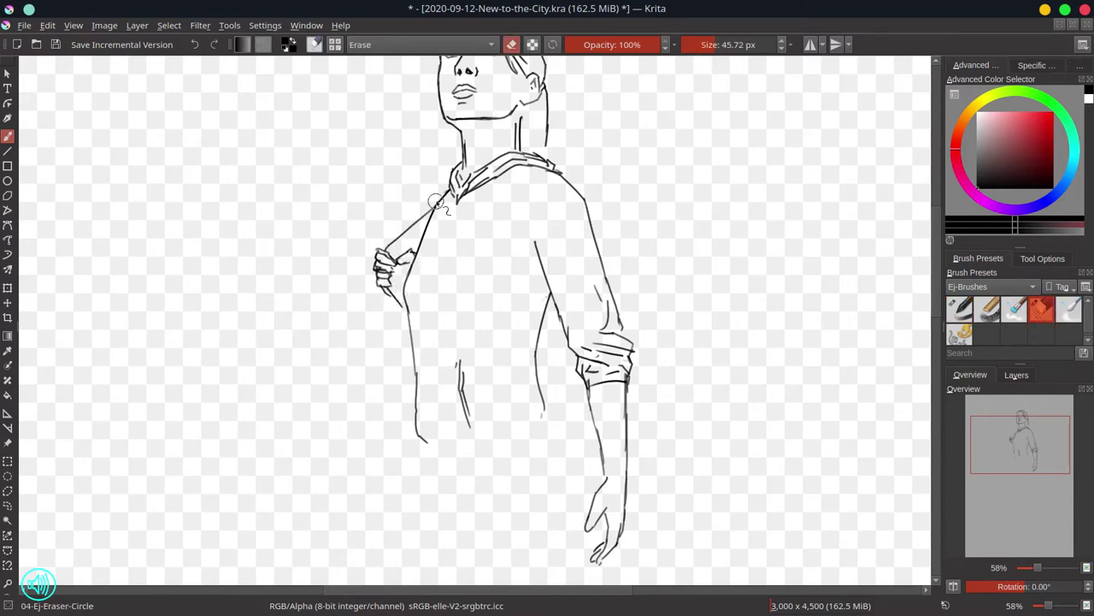
drag(445, 198, 423, 224)
key(/)
drag(402, 290, 387, 329)
mouse_move(427, 222)
mouse_down()
mouse_move(411, 261)
mouse_move(388, 252)
mouse_up()
mouse_move(457, 195)
mouse_down()
mouse_move(403, 253)
mouse_move(415, 225)
mouse_up()
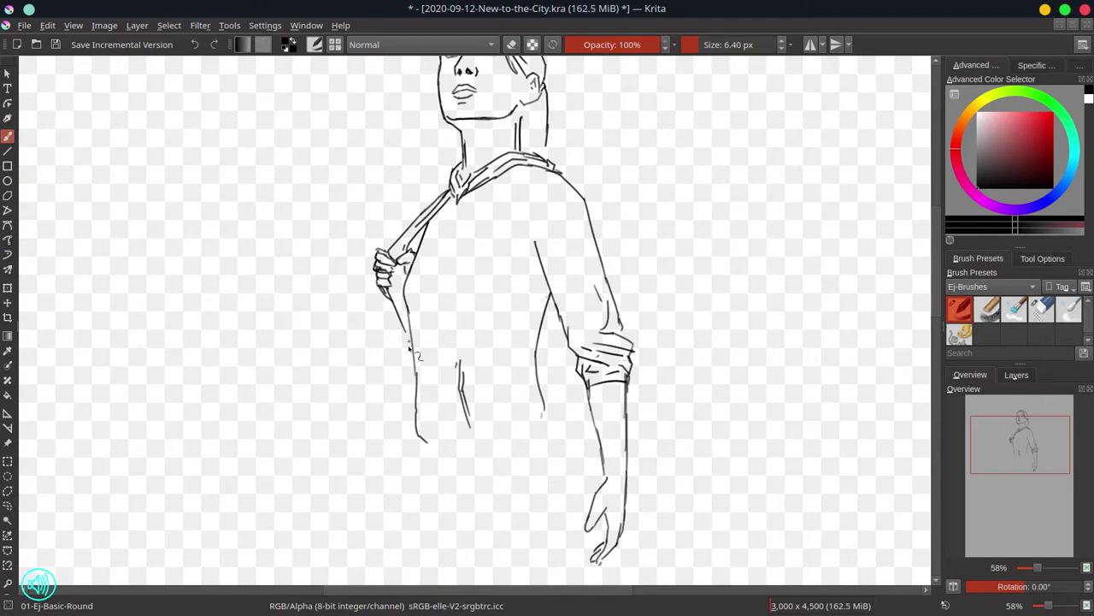
drag(537, 378, 554, 446)
Add strokes to the hand gripping the collar, then show the 3D reference layer again
key(minus)
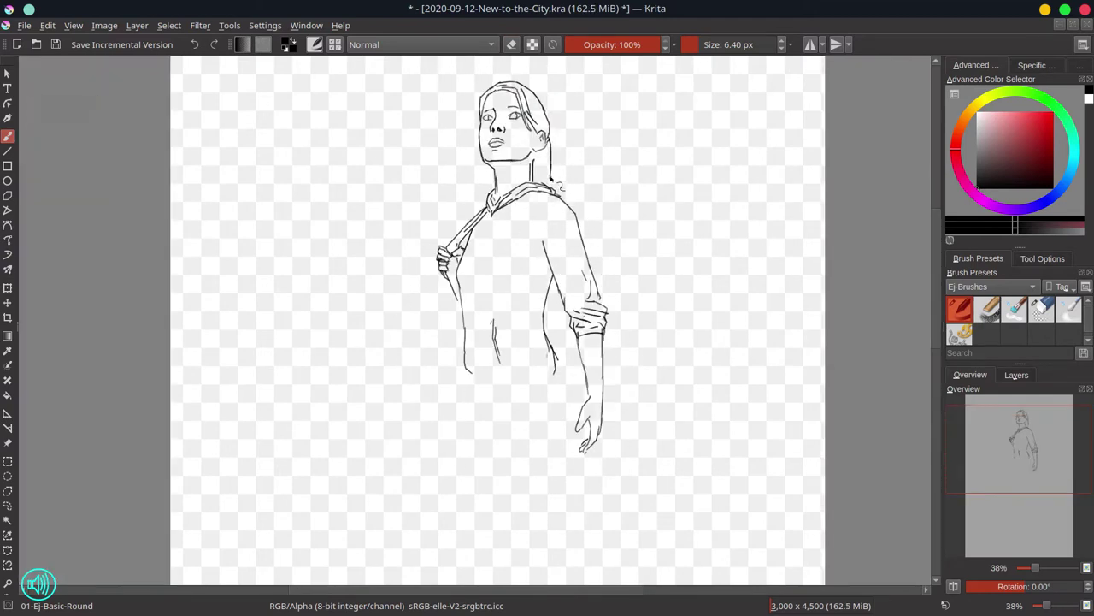
key(plus)
mouse_move(422, 224)
mouse_down()
mouse_move(453, 267)
mouse_move(433, 244)
mouse_move(440, 256)
mouse_up()
key(/)
key(/)
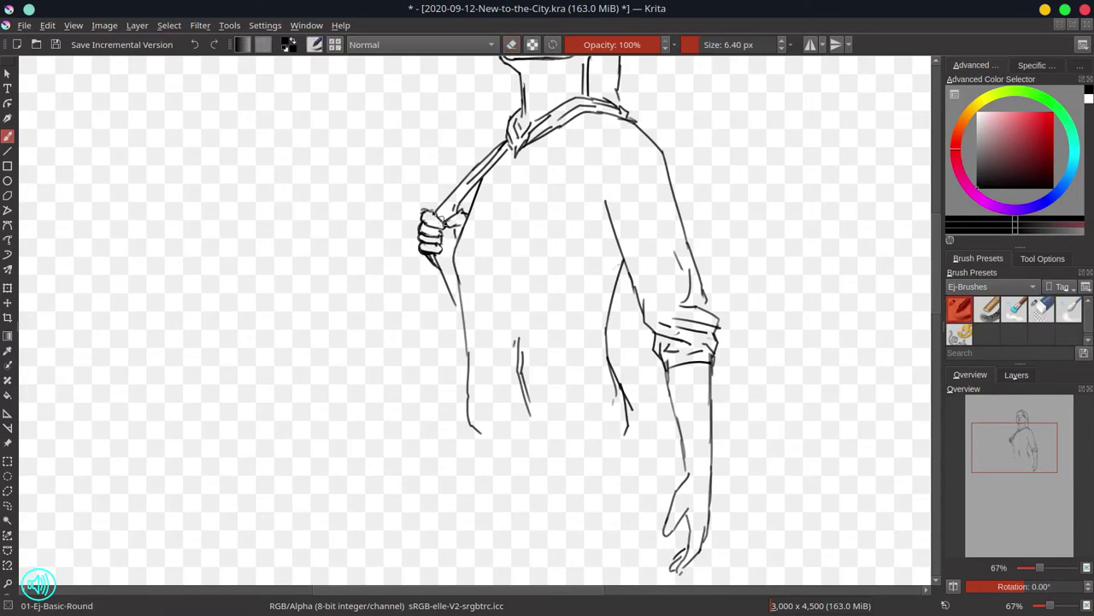
key(minus)
click(1017, 375)
click(953, 460)
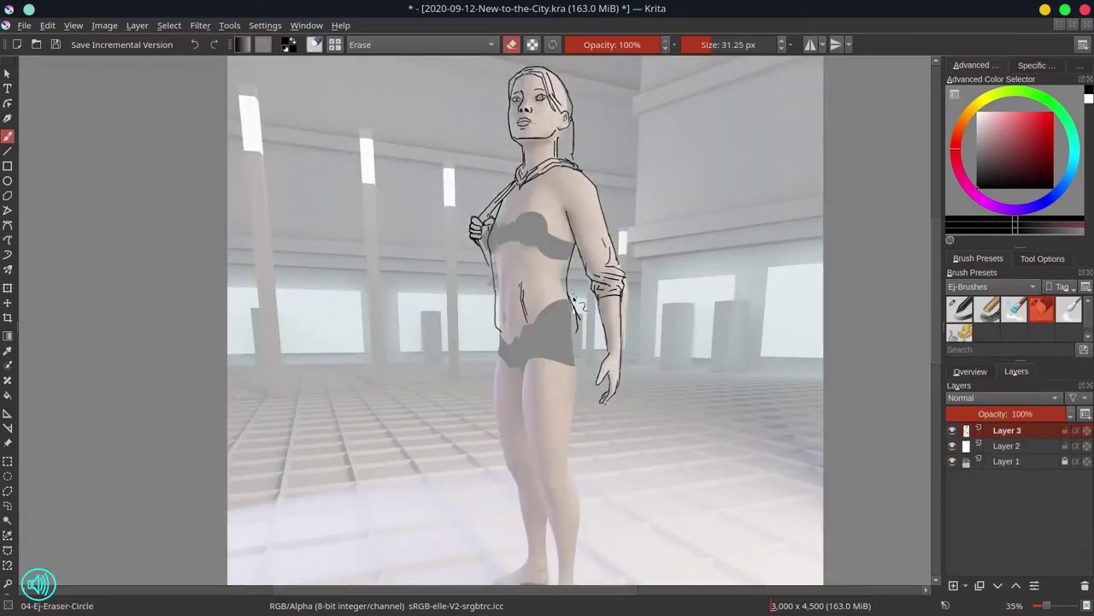
Ink the front leg and hip lines down to the ankle and foot
drag(571, 325, 563, 257)
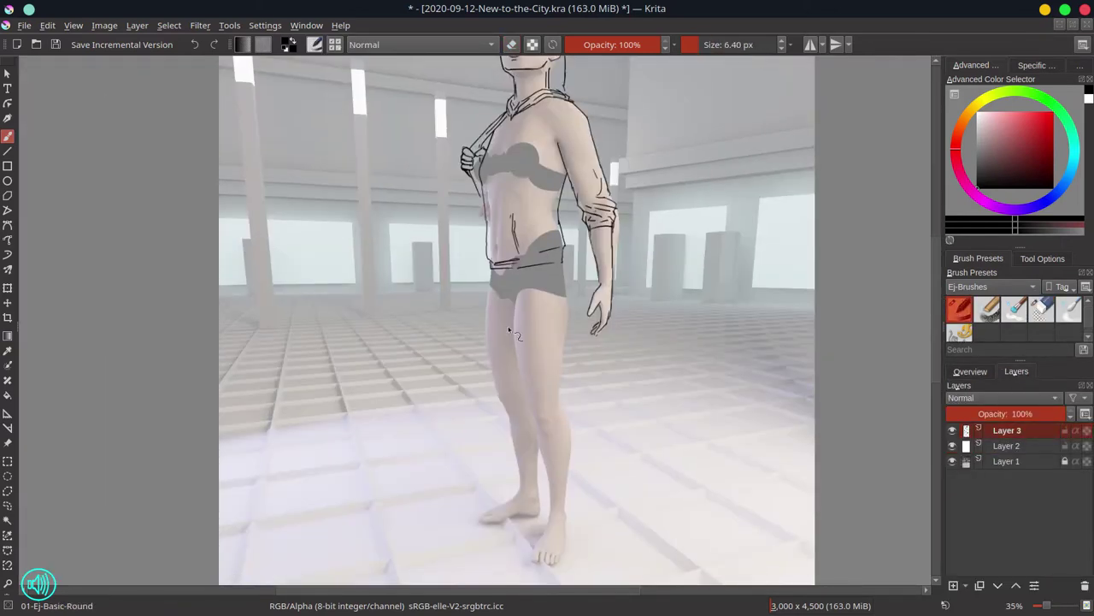
drag(515, 295, 534, 423)
mouse_move(567, 309)
mouse_down()
mouse_move(566, 263)
mouse_move(570, 438)
mouse_move(554, 513)
mouse_up()
key(/)
key(/)
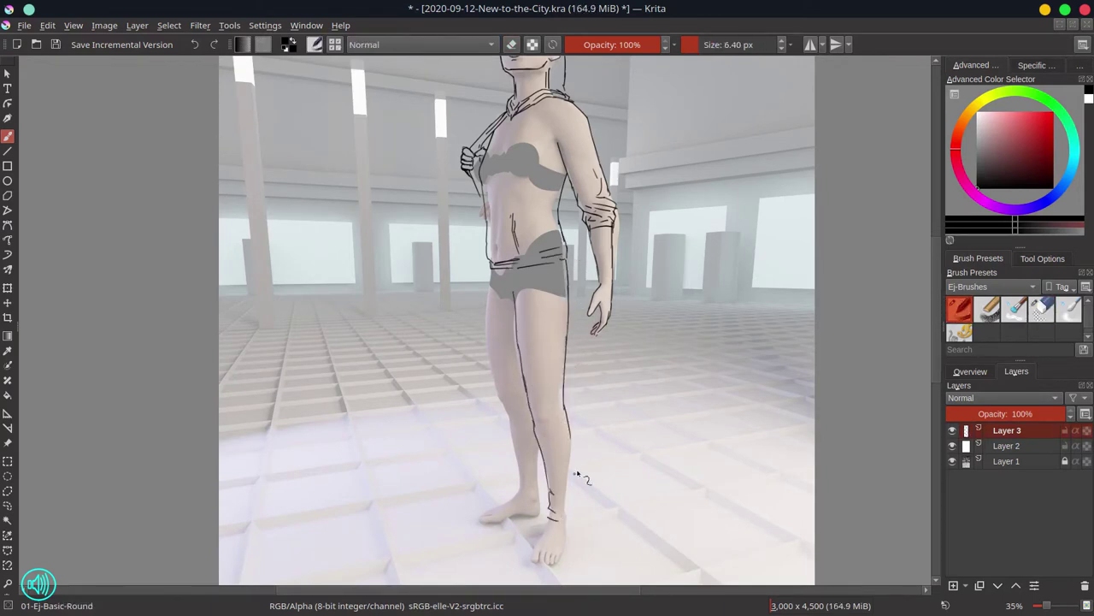
mouse_move(572, 431)
mouse_down()
mouse_move(571, 520)
mouse_move(538, 574)
mouse_up()
mouse_move(561, 530)
mouse_down()
mouse_move(566, 564)
mouse_move(556, 571)
mouse_up()
Erase a stray line, outline the foot, and draw the inner leg and left foot
key(/)
drag(773, 420, 754, 318)
key(/)
mouse_move(528, 432)
mouse_down()
mouse_move(546, 439)
mouse_move(513, 470)
mouse_up()
mouse_move(511, 471)
mouse_down()
mouse_move(534, 469)
mouse_move(546, 444)
mouse_up()
drag(539, 462, 554, 437)
mouse_move(470, 175)
mouse_down()
mouse_move(468, 249)
mouse_move(502, 403)
mouse_up()
mouse_move(522, 359)
mouse_down()
mouse_move(504, 408)
mouse_move(476, 414)
mouse_move(497, 414)
mouse_move(486, 429)
mouse_move(500, 412)
mouse_move(468, 434)
mouse_move(496, 409)
mouse_move(523, 414)
mouse_move(473, 431)
mouse_move(506, 447)
mouse_move(524, 472)
mouse_up()
Hide the 3D reference layer and erase the right leg's outer line
click(953, 461)
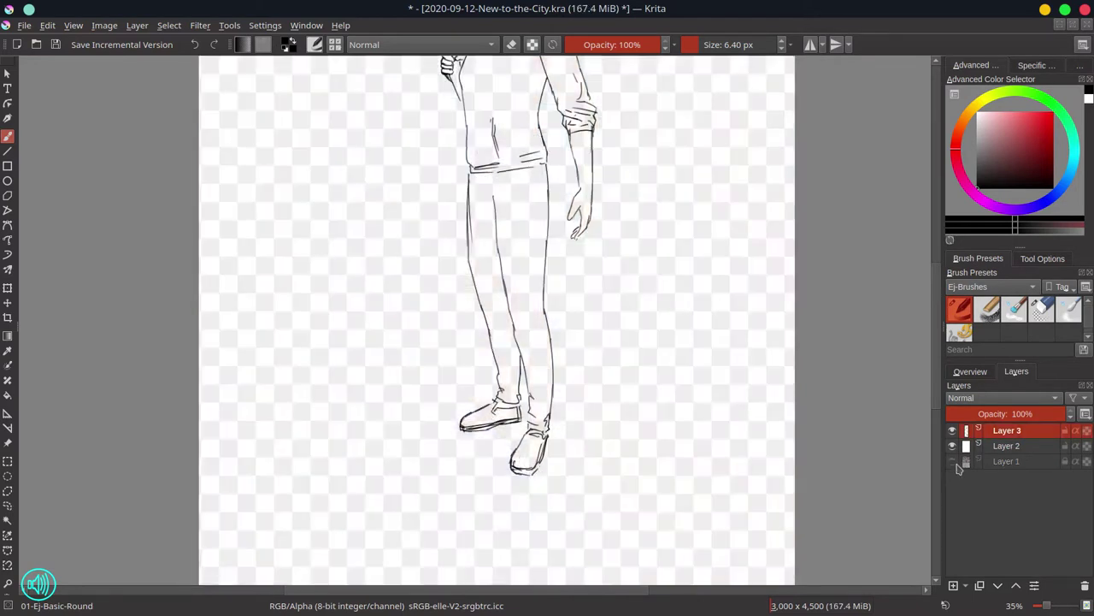
scroll(591, 283, down, 2)
scroll(591, 283, up, 2)
key(e)
drag(545, 282, 555, 383)
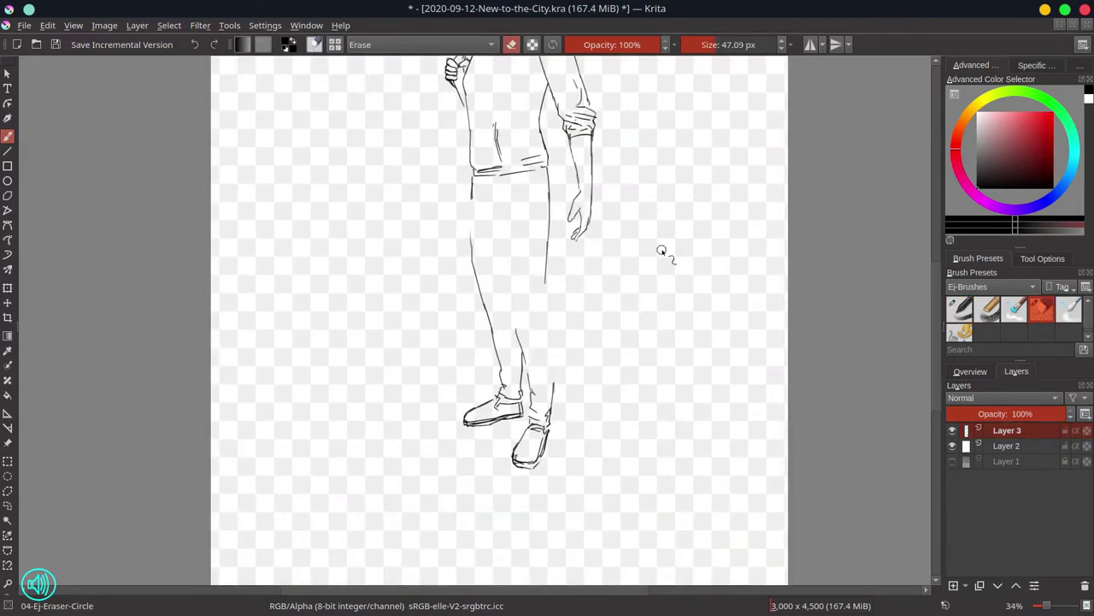
Lasso-select the right foot and rotate it slightly with Ctrl+T
click(7, 490)
mouse_move(513, 295)
mouse_down()
mouse_move(586, 401)
mouse_move(511, 494)
mouse_up()
key(ctrl+t)
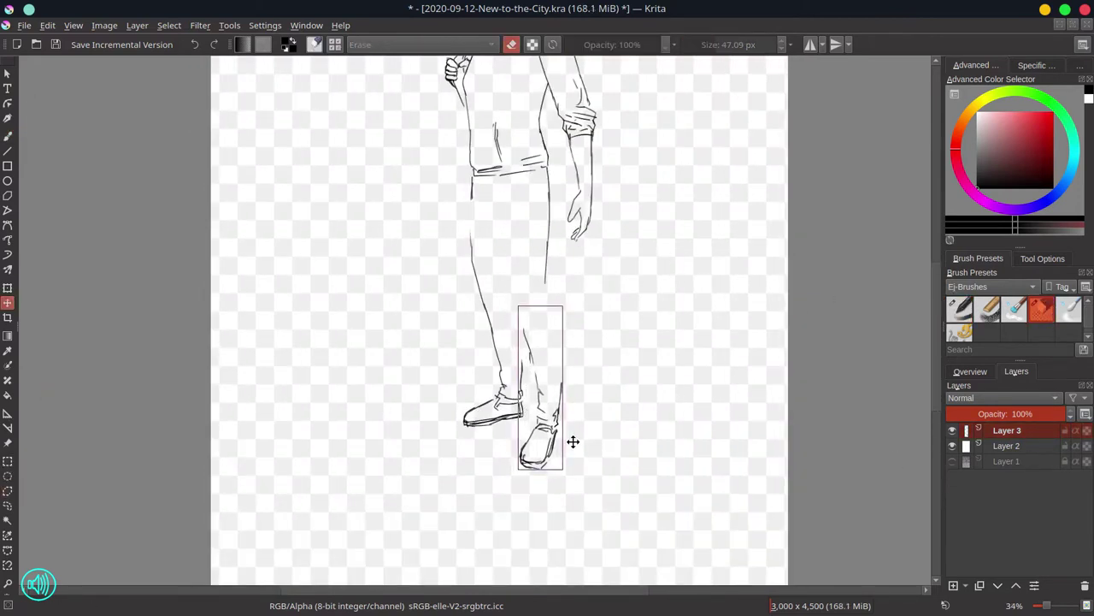
drag(572, 440, 566, 450)
key(Return)
key(b)
Redraw the right-leg line and rework the left shin and leg lines
key(e)
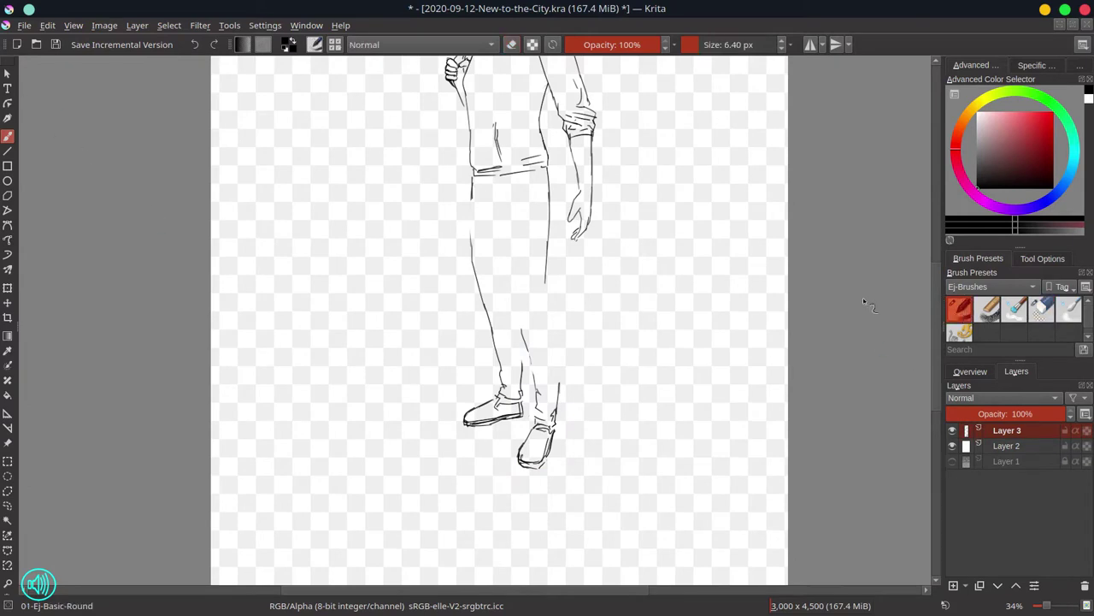
mouse_move(547, 265)
mouse_down()
mouse_move(566, 383)
mouse_move(547, 298)
mouse_up()
key(e)
drag(544, 358, 537, 395)
drag(491, 324, 505, 389)
key(e)
drag(485, 301, 494, 393)
drag(504, 259, 537, 425)
Redraw the right leg with a new shoe, add inner left-leg lines, darken the shoe outline
key(e)
key(e)
mouse_move(547, 169)
mouse_down()
mouse_move(560, 419)
mouse_move(531, 428)
mouse_move(547, 433)
mouse_move(530, 468)
mouse_up()
key(e)
key(e)
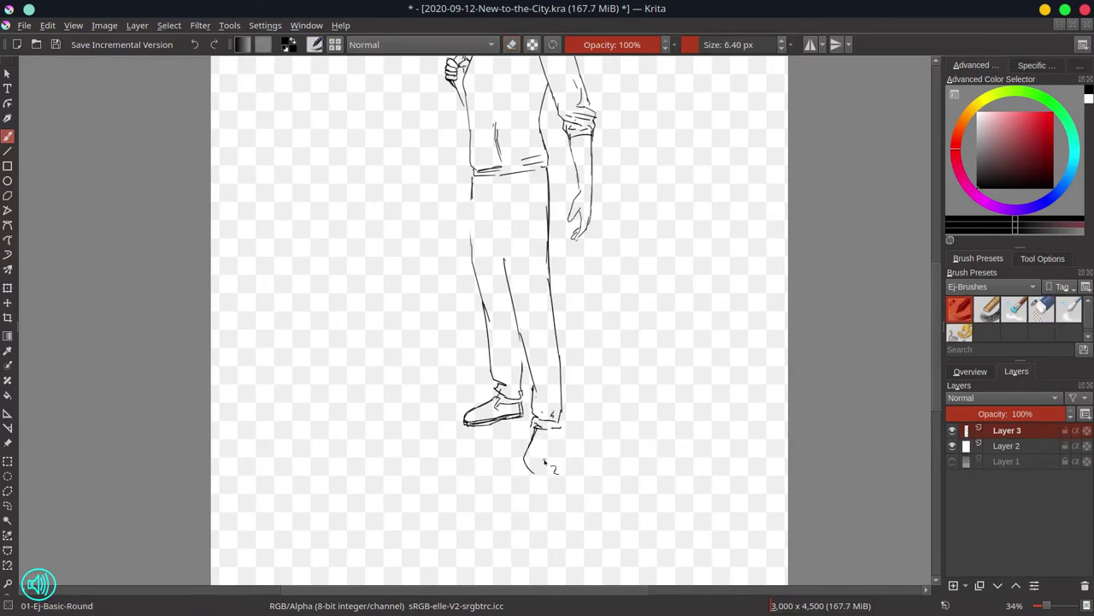
mouse_move(531, 429)
mouse_down()
mouse_move(544, 465)
mouse_move(531, 462)
mouse_up()
mouse_move(488, 181)
mouse_down()
mouse_move(499, 196)
mouse_move(489, 359)
mouse_up()
drag(539, 430, 553, 469)
scroll(560, 381, down, 2)
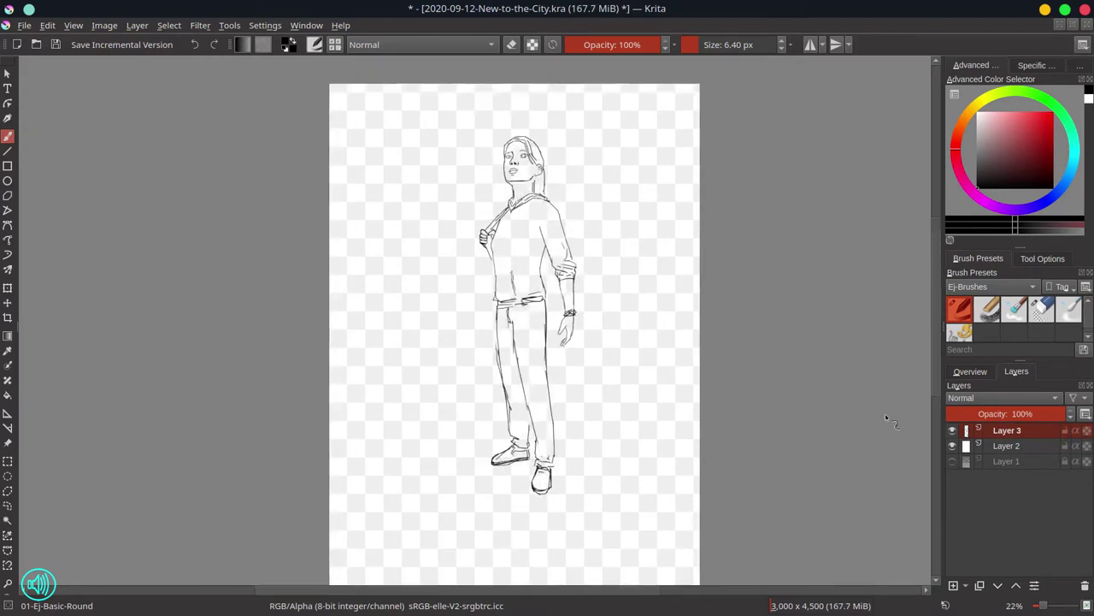
Show the 3D reference again and sketch a shop sign box with lettering on the back wall
click(952, 461)
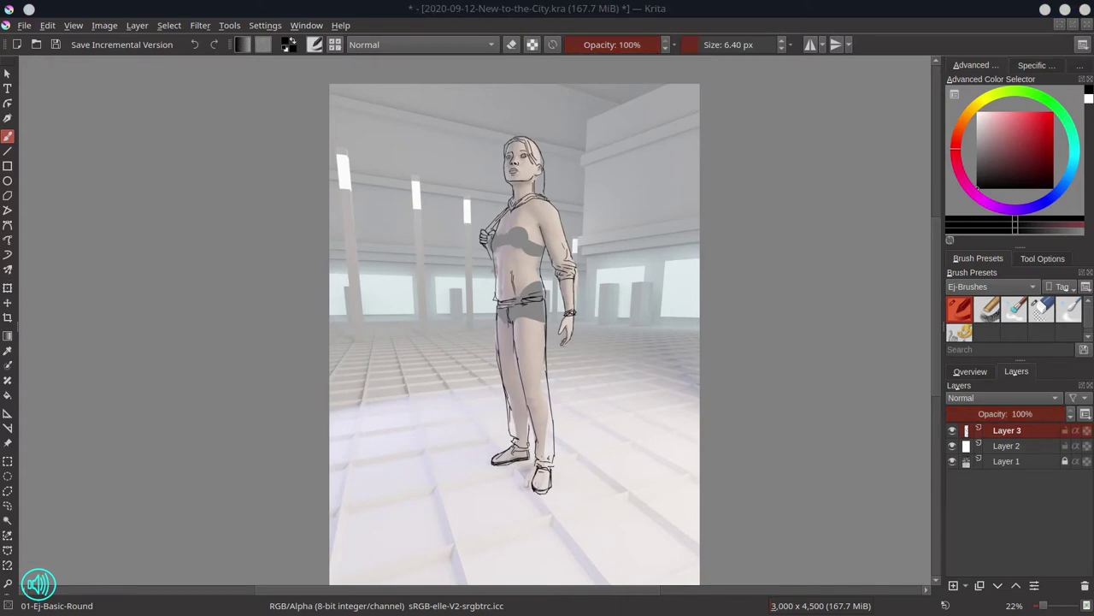
scroll(592, 211, up, 2)
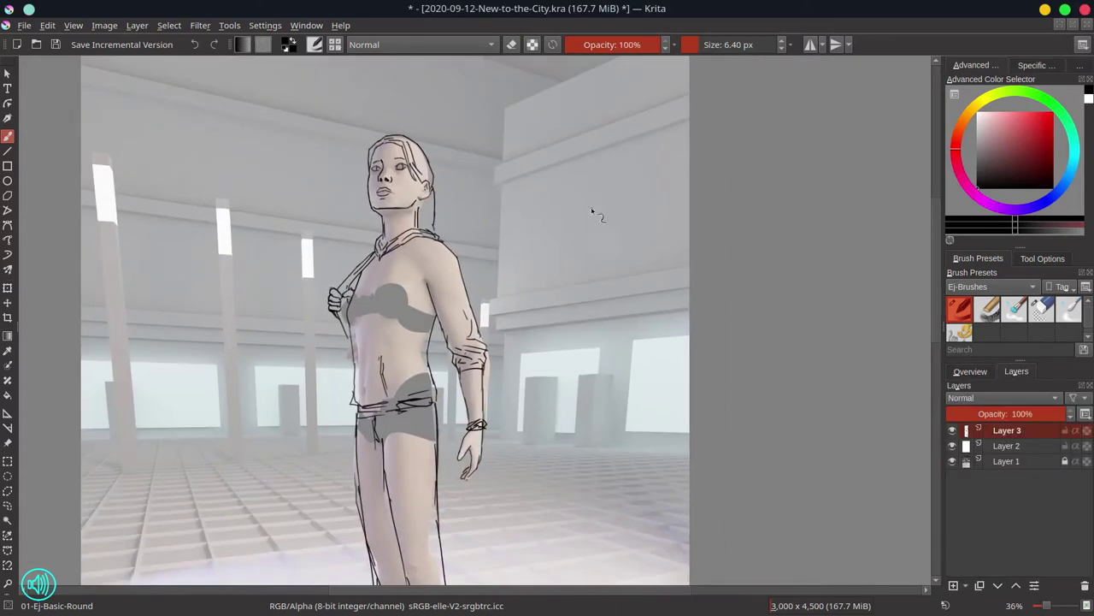
mouse_move(523, 295)
mouse_down()
mouse_move(554, 290)
mouse_move(551, 325)
mouse_up()
drag(565, 282, 658, 267)
drag(566, 319, 612, 313)
drag(662, 267, 637, 318)
drag(533, 326, 660, 313)
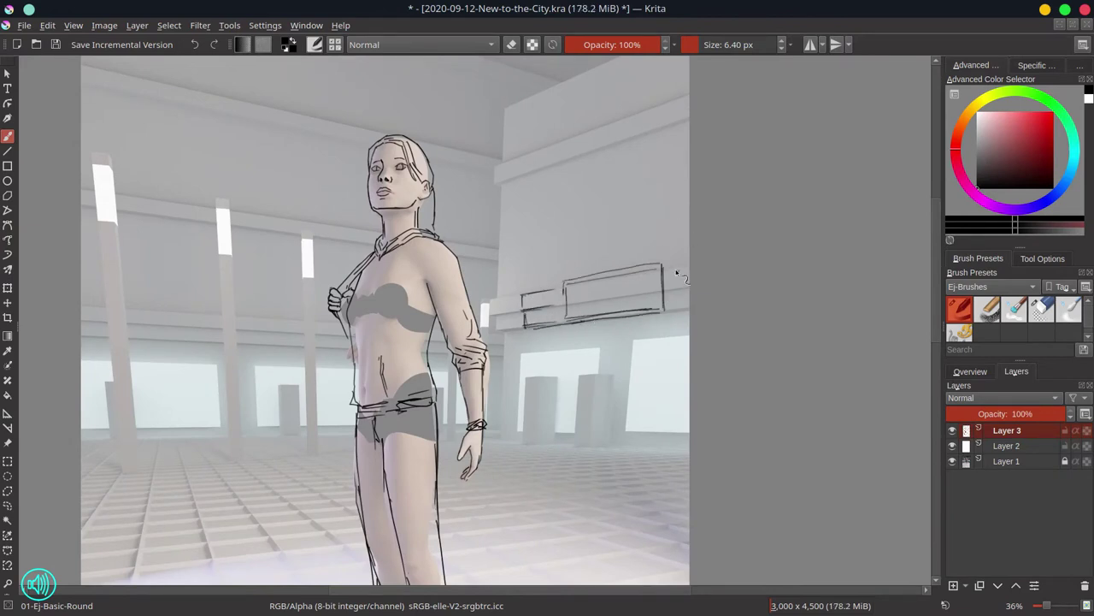
mouse_move(663, 262)
mouse_down()
mouse_move(666, 313)
mouse_move(689, 263)
mouse_up()
drag(667, 282, 689, 279)
drag(566, 275, 662, 262)
drag(567, 322, 672, 314)
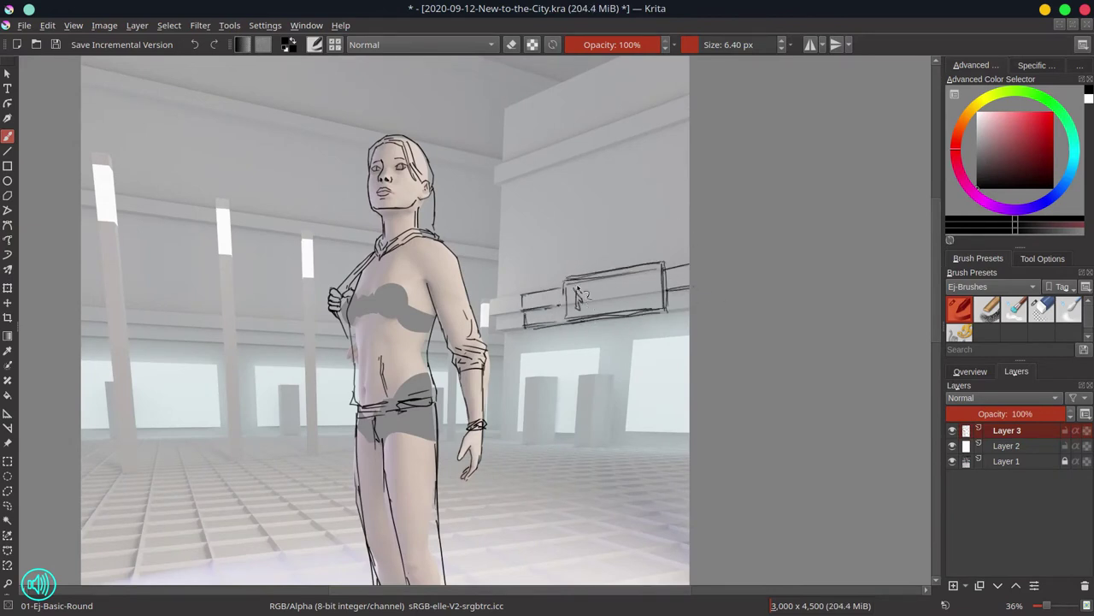
mouse_move(576, 285)
mouse_down()
mouse_move(598, 304)
mouse_move(646, 312)
mouse_move(647, 289)
mouse_move(690, 304)
mouse_up()
Draw a pillar line down from the sign and two small standing figures beneath it
mouse_move(523, 313)
mouse_down()
mouse_move(501, 333)
mouse_move(502, 433)
mouse_up()
mouse_move(501, 350)
mouse_down()
mouse_move(524, 347)
mouse_move(507, 409)
mouse_up()
mouse_move(539, 374)
mouse_down()
mouse_move(533, 398)
mouse_move(552, 410)
mouse_move(542, 430)
mouse_up()
drag(537, 414, 539, 439)
drag(566, 378, 574, 444)
drag(520, 376, 523, 438)
drag(523, 348, 524, 431)
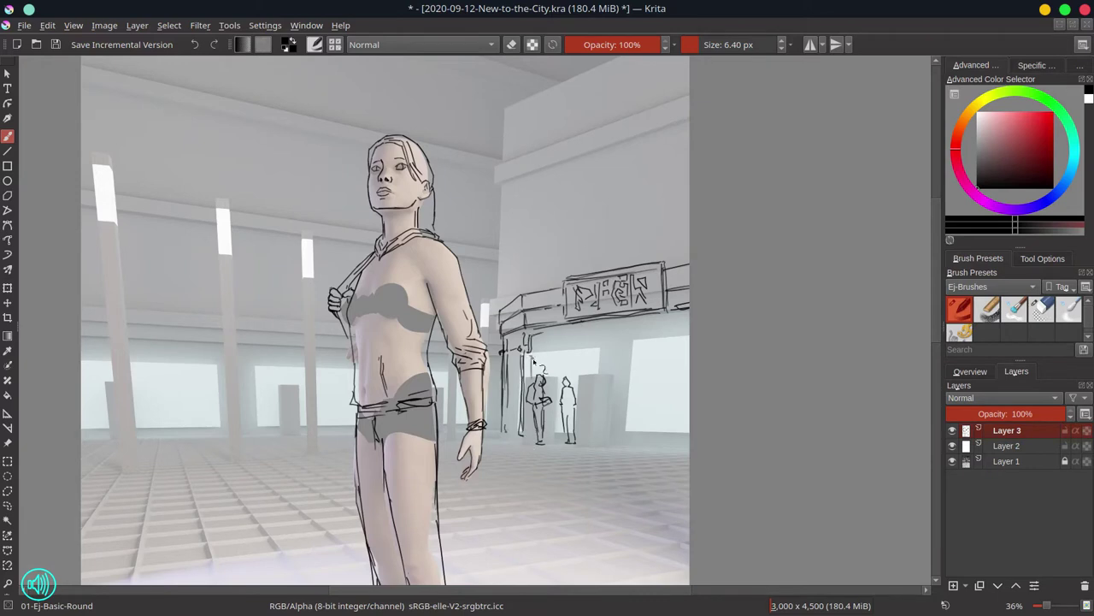
Outline the shop entrance with its ceiling edge, side verticals and base
mouse_move(541, 356)
mouse_down()
mouse_move(622, 343)
mouse_move(617, 391)
mouse_up()
drag(623, 343, 612, 431)
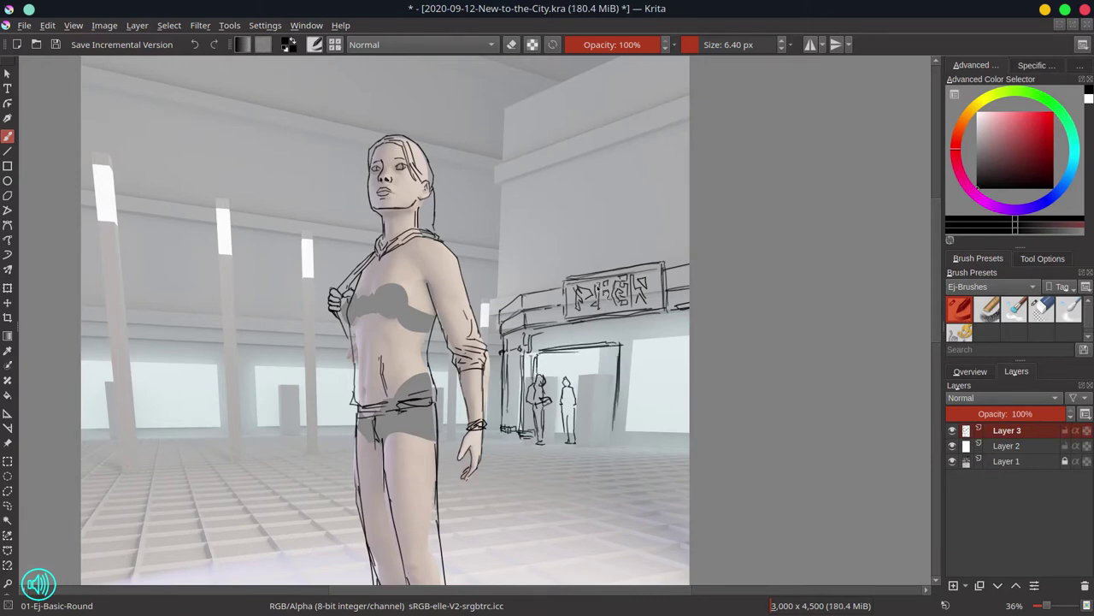
drag(615, 341, 621, 335)
drag(636, 339, 642, 439)
mouse_move(638, 342)
mouse_down()
mouse_move(639, 422)
mouse_move(689, 334)
mouse_up()
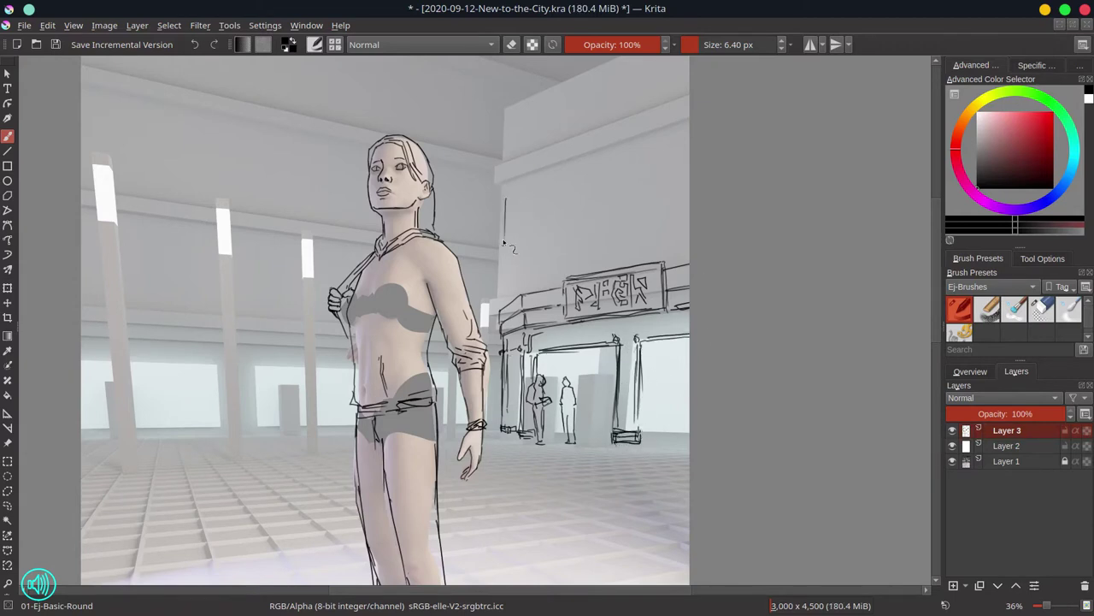
Extend the building's vertical edges, add a diagonal roofline and sketch the first arches
drag(504, 233, 502, 303)
drag(541, 171, 689, 115)
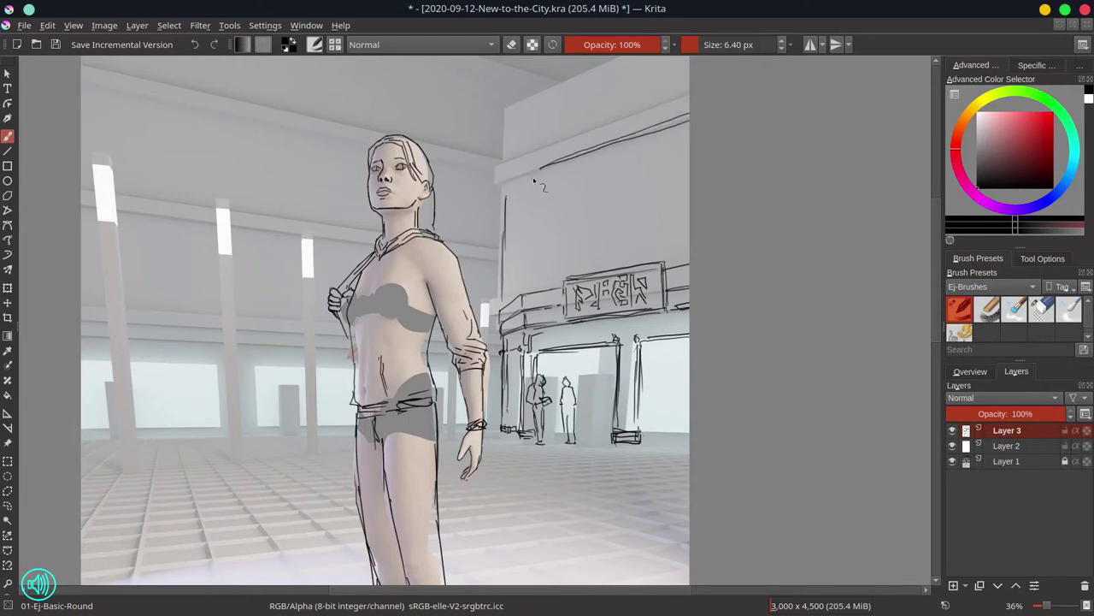
drag(525, 177, 524, 295)
mouse_move(510, 226)
mouse_down()
mouse_move(509, 299)
mouse_move(522, 245)
mouse_move(519, 292)
mouse_up()
mouse_move(502, 248)
mouse_down()
mouse_move(517, 221)
mouse_move(518, 155)
mouse_move(562, 162)
mouse_move(537, 221)
mouse_move(590, 215)
mouse_move(660, 159)
mouse_move(673, 202)
mouse_up()
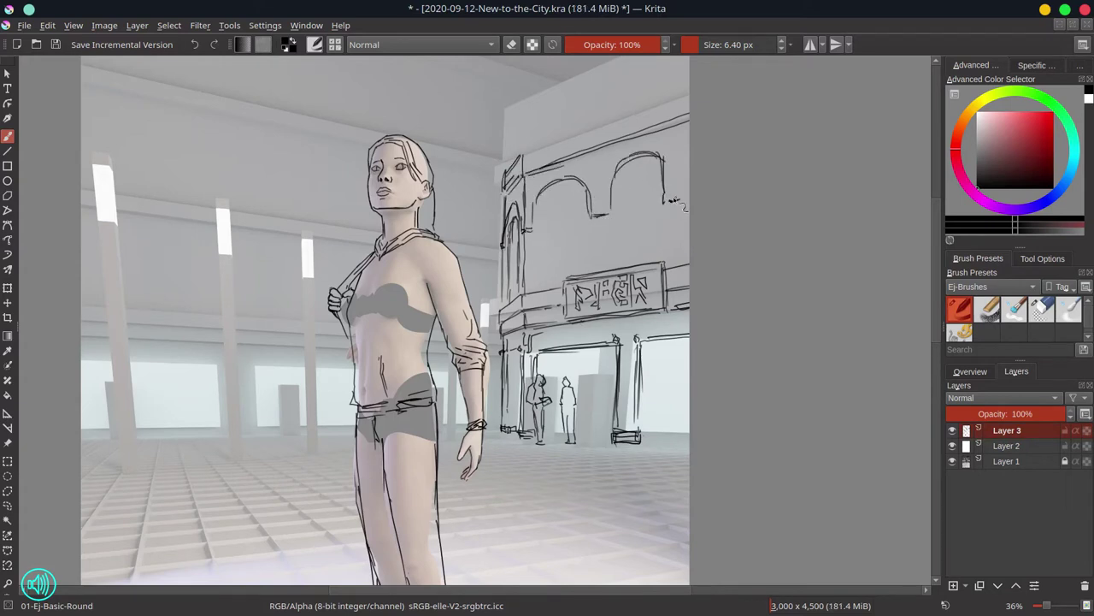
Add a second arch with pillar lines, vertical edges and horizontal ledge lines to the facade
drag(538, 221, 537, 289)
drag(540, 224, 587, 213)
drag(526, 246, 526, 295)
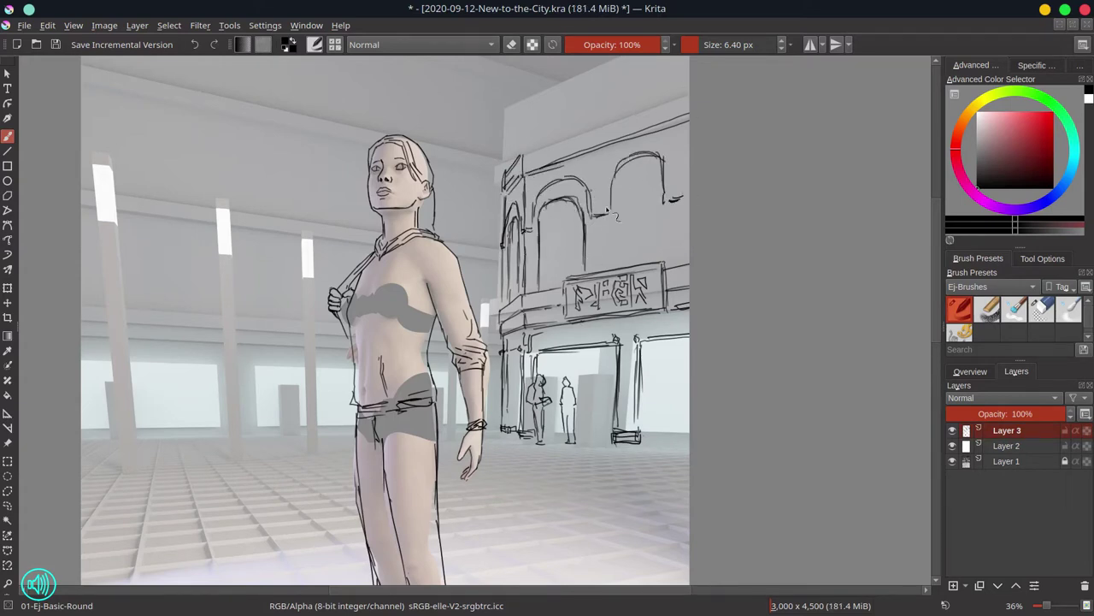
drag(547, 203, 582, 191)
mouse_move(617, 190)
mouse_down()
mouse_move(617, 260)
mouse_move(662, 241)
mouse_up()
drag(658, 190, 659, 260)
drag(541, 256, 664, 231)
drag(558, 255, 560, 293)
Draw the roof line along the facade top and extend the roof-edge strokes
drag(530, 151, 684, 96)
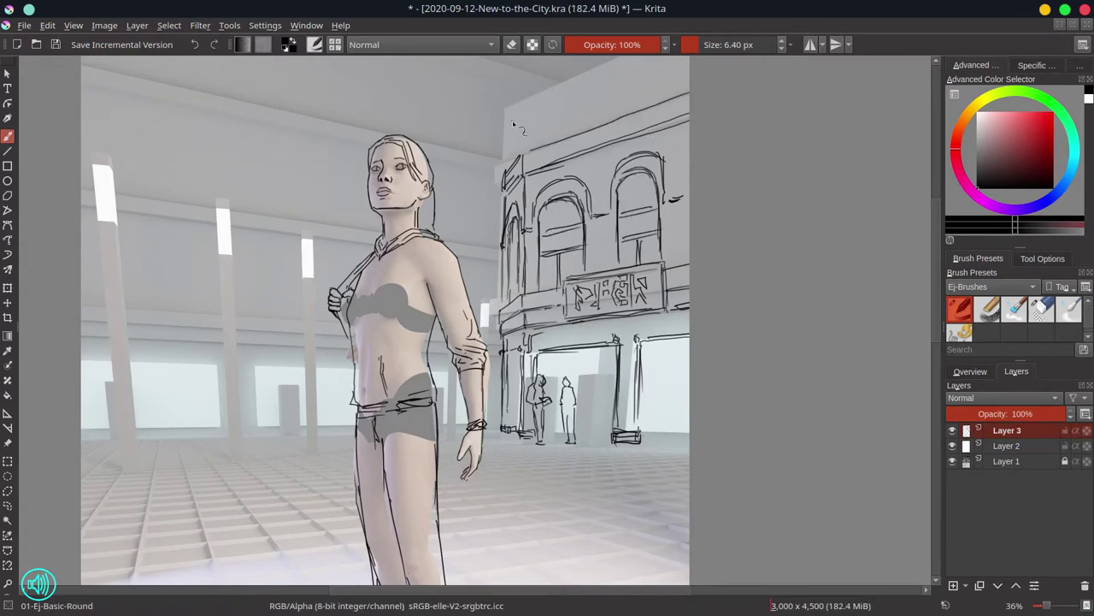
drag(511, 171, 512, 116)
drag(511, 118, 526, 97)
drag(527, 147, 572, 79)
scroll(564, 129, up, 2)
drag(529, 193, 633, 145)
mouse_move(510, 220)
mouse_down()
mouse_move(531, 183)
mouse_move(578, 159)
mouse_up()
drag(532, 183, 617, 146)
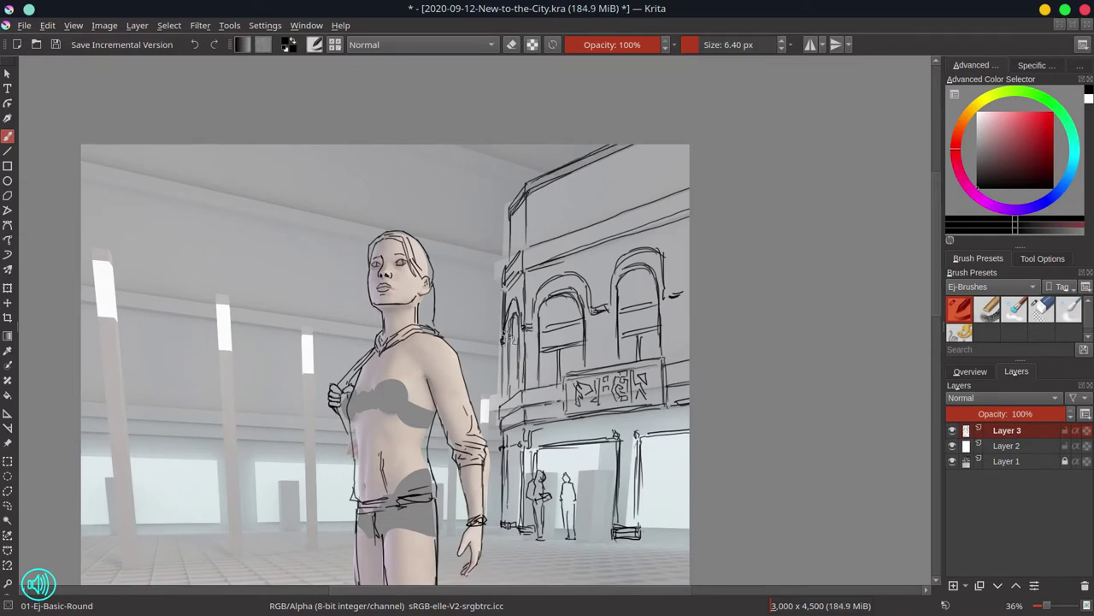
Add a ledge mark and arch edges near the canvas's right edge
drag(503, 318, 504, 337)
drag(590, 318, 613, 305)
drag(684, 299, 689, 241)
drag(667, 295, 689, 289)
Save the painting and sketch two small background figures
key(ctrl+s)
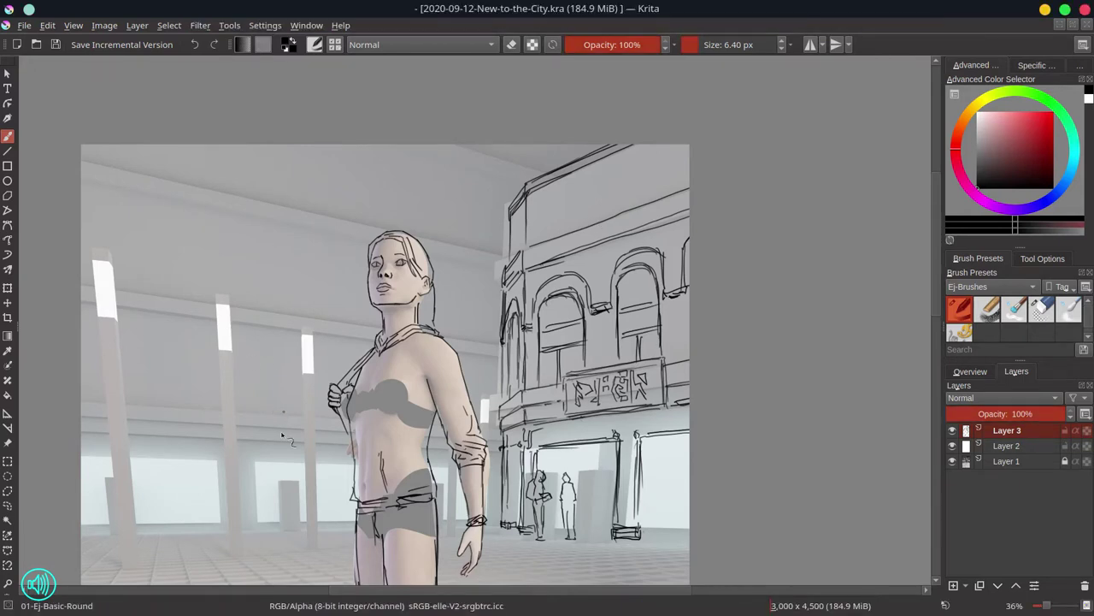
drag(263, 385, 269, 301)
mouse_move(293, 402)
mouse_down()
mouse_move(287, 428)
mouse_move(311, 431)
mouse_up()
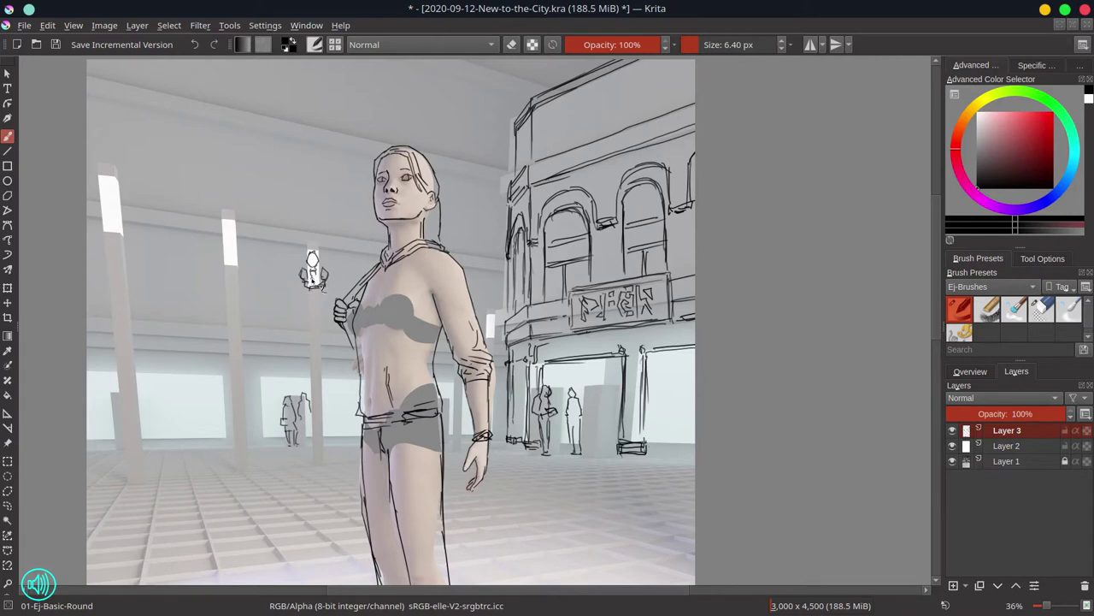
Sketch a middle lamp post with lantern head, pole and base
drag(323, 295, 322, 419)
mouse_move(313, 304)
mouse_down()
mouse_move(315, 443)
mouse_move(322, 413)
mouse_up()
mouse_move(229, 227)
mouse_down()
mouse_move(210, 250)
mouse_move(248, 250)
mouse_move(231, 265)
mouse_move(229, 335)
mouse_up()
drag(239, 276, 244, 427)
drag(229, 320, 247, 472)
drag(234, 452, 236, 472)
drag(235, 466, 249, 478)
drag(244, 426, 246, 450)
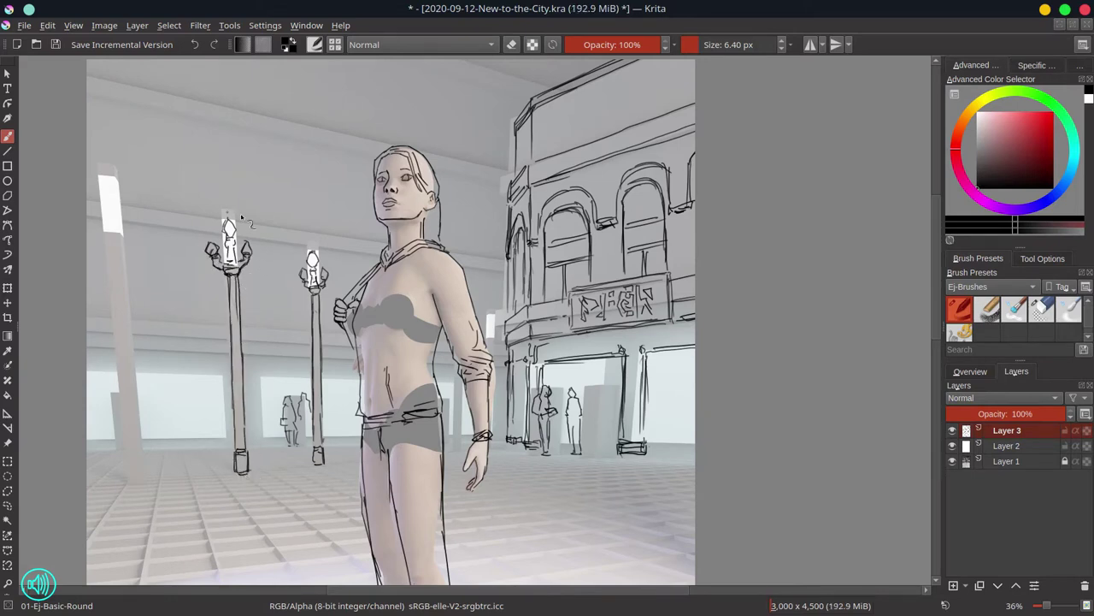
Draw the far-left lamp with side lanterns, a post to the floor and a boxy base
mouse_move(108, 178)
mouse_down()
mouse_move(101, 193)
mouse_move(118, 203)
mouse_move(118, 227)
mouse_up()
drag(108, 205, 102, 248)
mouse_move(103, 236)
mouse_down()
mouse_move(111, 226)
mouse_move(135, 243)
mouse_move(125, 246)
mouse_move(117, 318)
mouse_up()
drag(130, 254, 140, 417)
mouse_move(115, 307)
mouse_down()
mouse_move(130, 441)
mouse_move(145, 453)
mouse_up()
drag(128, 455, 130, 483)
drag(144, 455, 146, 486)
Add a lamp post beside the woman's arm and small figures between the left lamp posts
drag(457, 378, 462, 449)
drag(490, 344, 491, 361)
drag(490, 374, 493, 416)
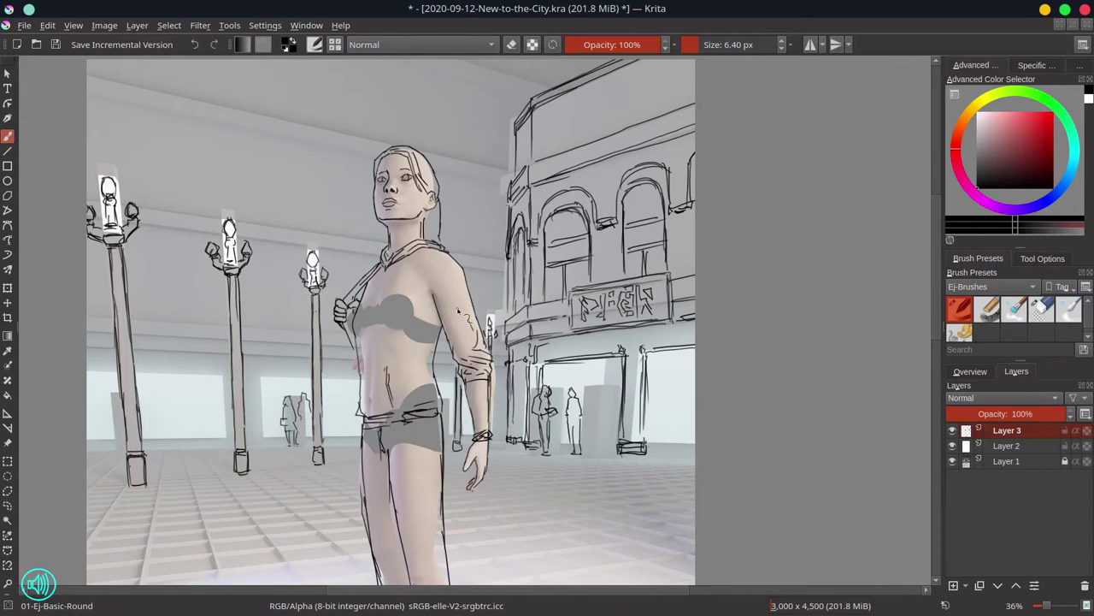
mouse_move(208, 378)
mouse_down()
mouse_move(224, 419)
mouse_move(205, 426)
mouse_move(224, 461)
mouse_up()
drag(213, 448, 215, 467)
drag(221, 429, 222, 468)
mouse_move(183, 366)
mouse_down()
mouse_move(203, 388)
mouse_move(183, 460)
mouse_up()
drag(202, 429, 207, 462)
Toggle the 3D reference to check line art while sketching small figures near the far-left post
key(ctrl+h)
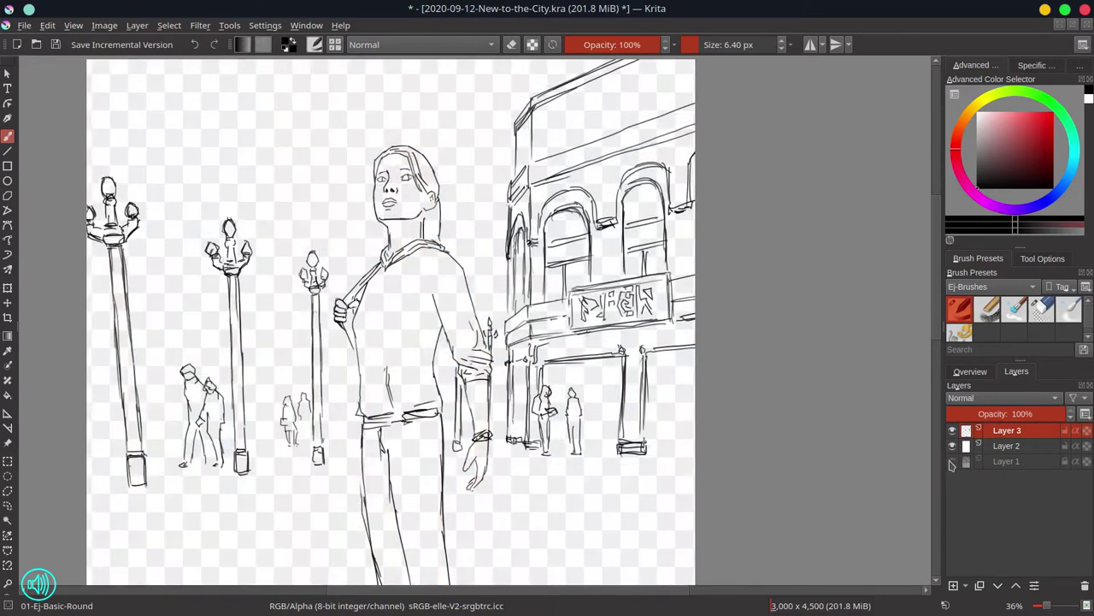
key(ctrl+h)
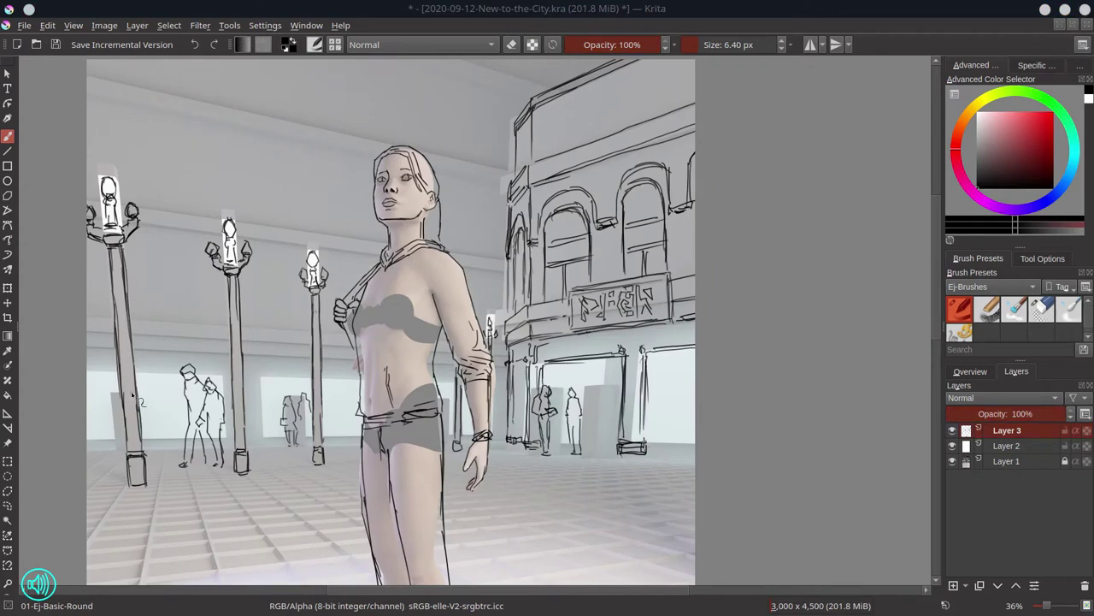
drag(112, 397, 114, 434)
drag(304, 421, 304, 445)
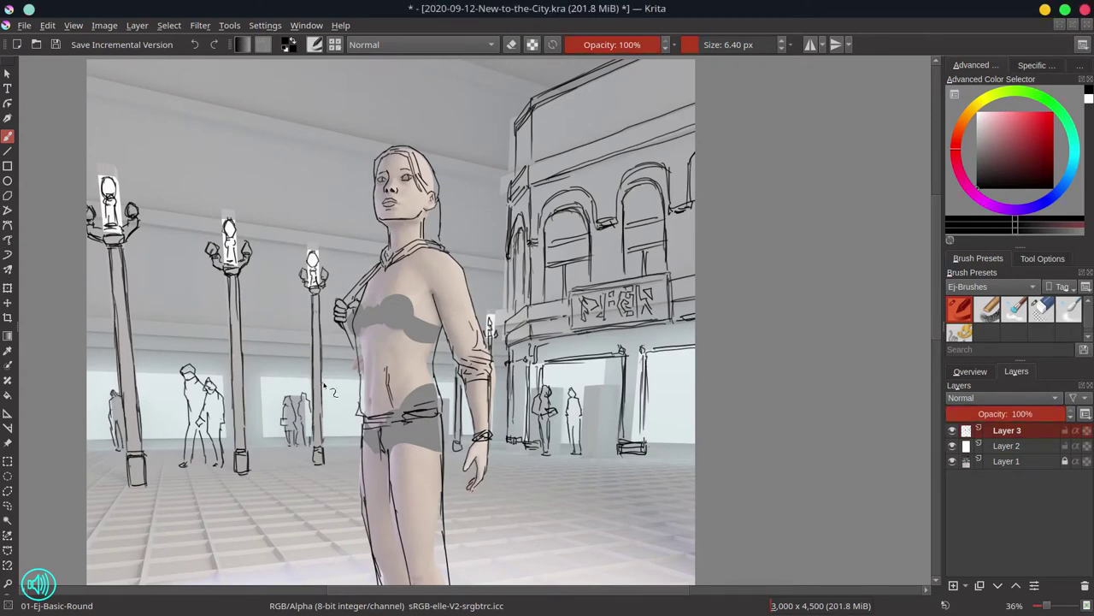
click(953, 461)
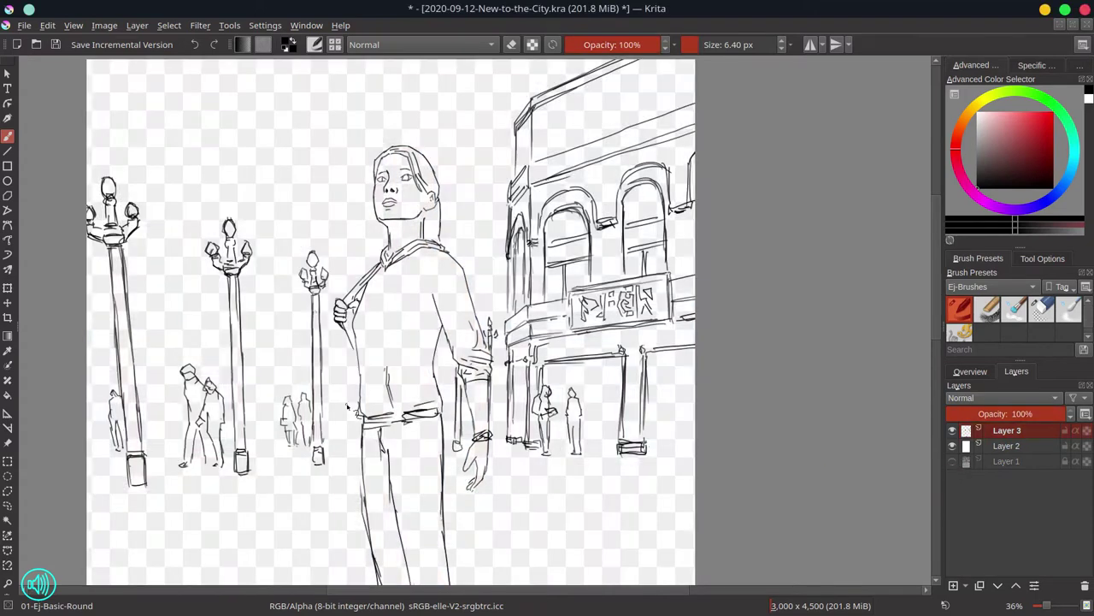
drag(149, 407, 171, 450)
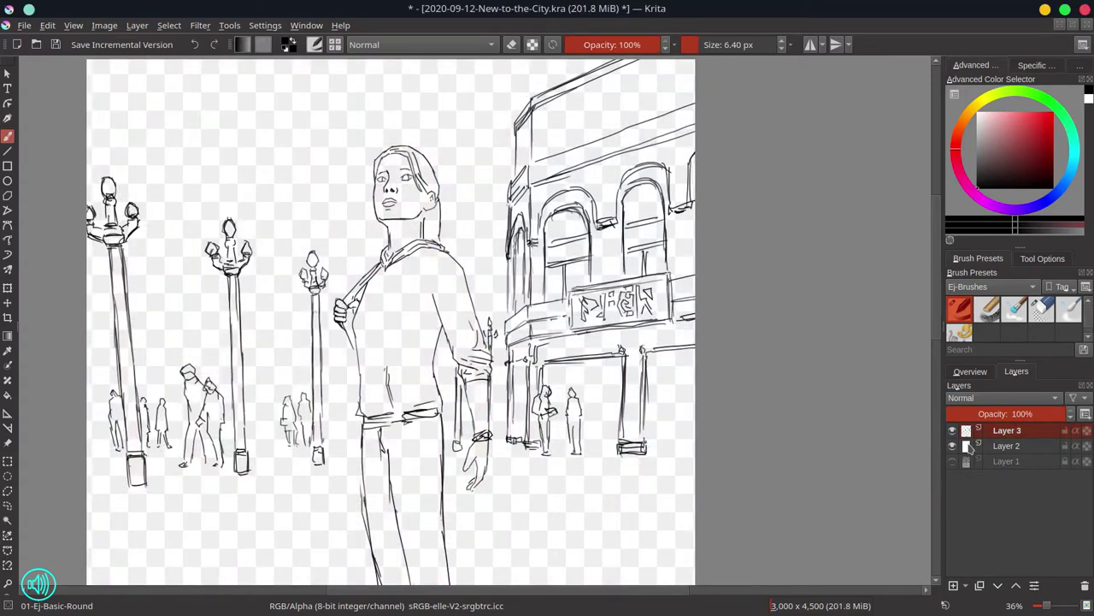
click(970, 371)
click(1016, 372)
click(953, 461)
Draw a horizontal ground line, a doorway by the middle lamp and tall pillar lines
mouse_move(88, 446)
mouse_down()
mouse_move(284, 445)
mouse_move(335, 380)
mouse_move(368, 417)
mouse_move(352, 452)
mouse_up()
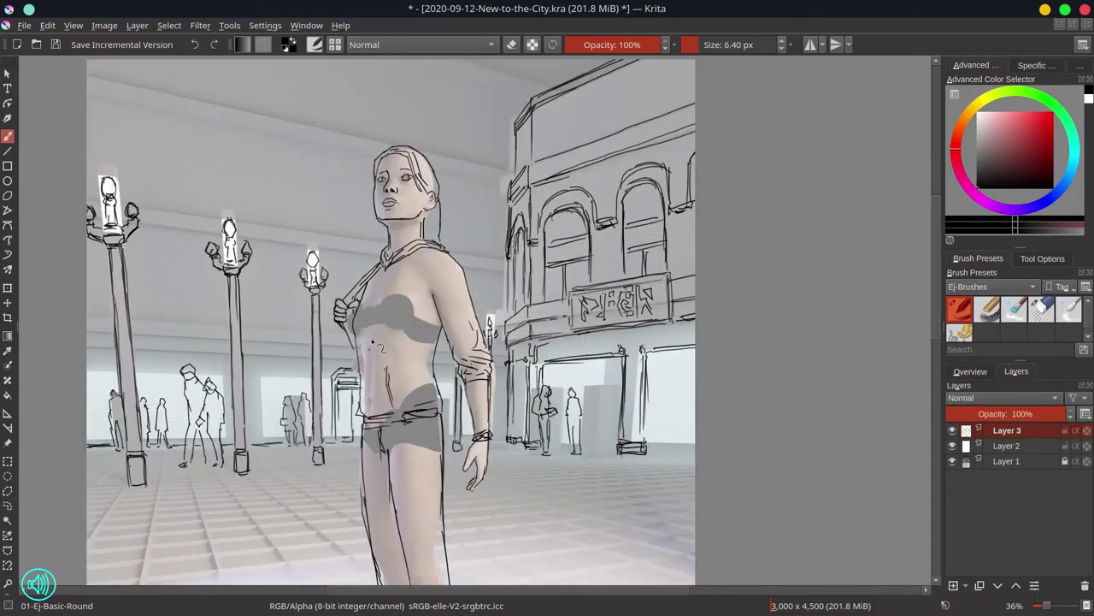
mouse_move(301, 325)
mouse_down()
mouse_move(303, 362)
mouse_move(349, 375)
mouse_move(340, 353)
mouse_move(351, 369)
mouse_up()
drag(300, 357, 304, 339)
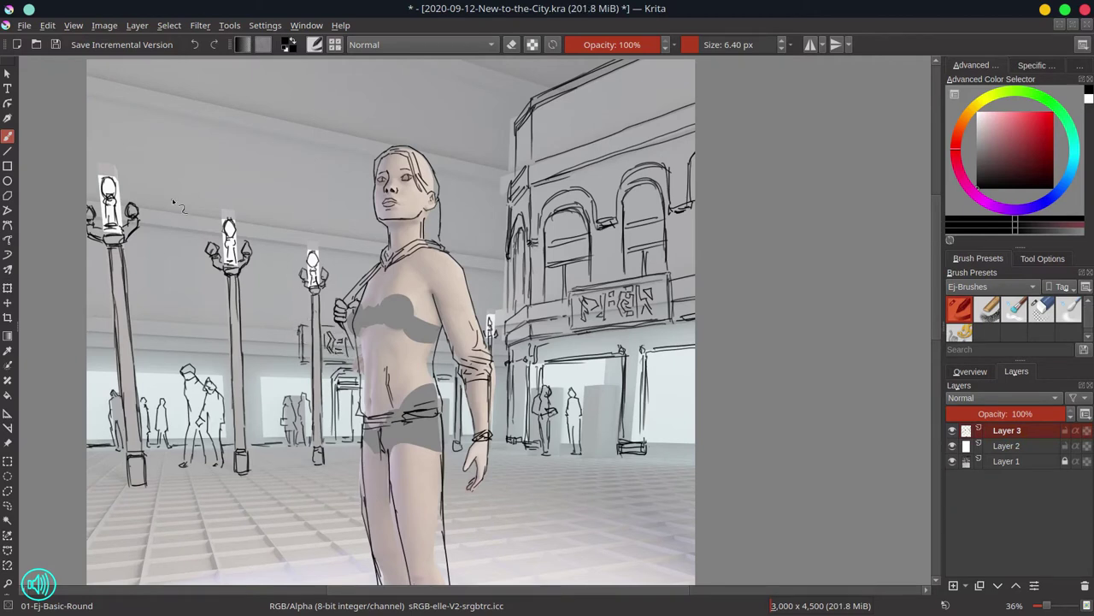
drag(251, 104, 262, 389)
drag(137, 60, 160, 389)
Draw horizontal lines and curved arch bands across the left pillars
drag(155, 321, 257, 328)
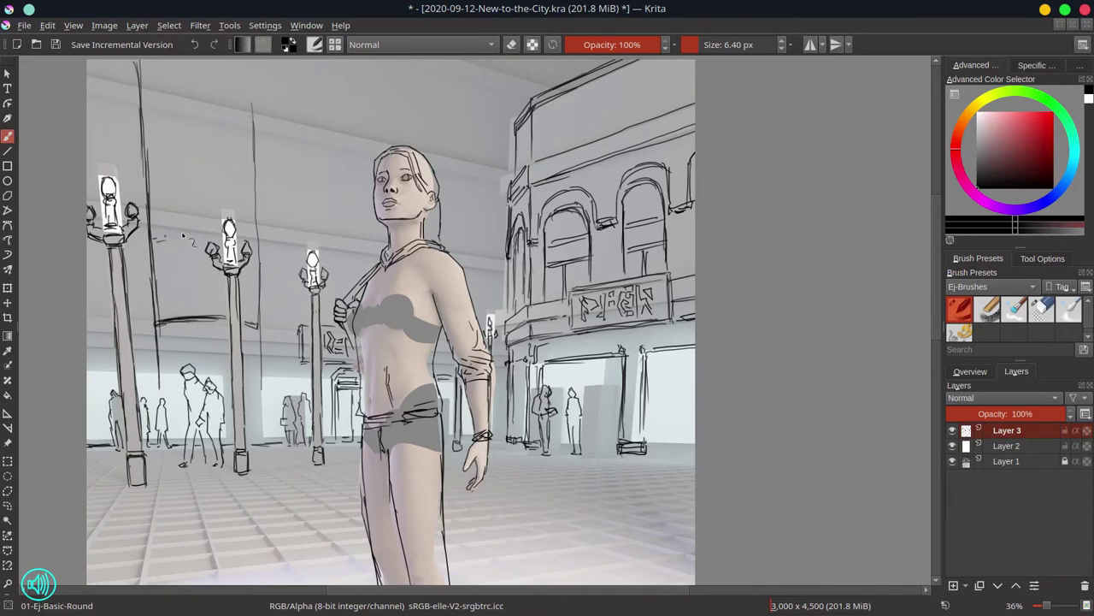
drag(152, 233, 257, 238)
drag(139, 86, 246, 97)
drag(152, 89, 253, 95)
drag(253, 65, 253, 106)
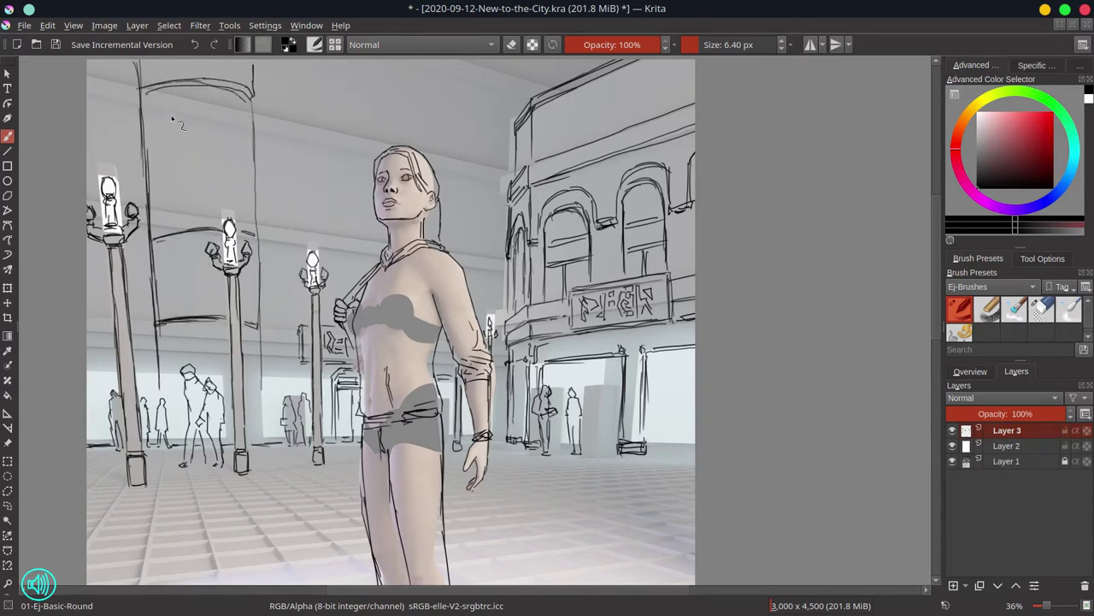
drag(150, 233, 217, 207)
drag(152, 213, 260, 224)
drag(256, 208, 260, 239)
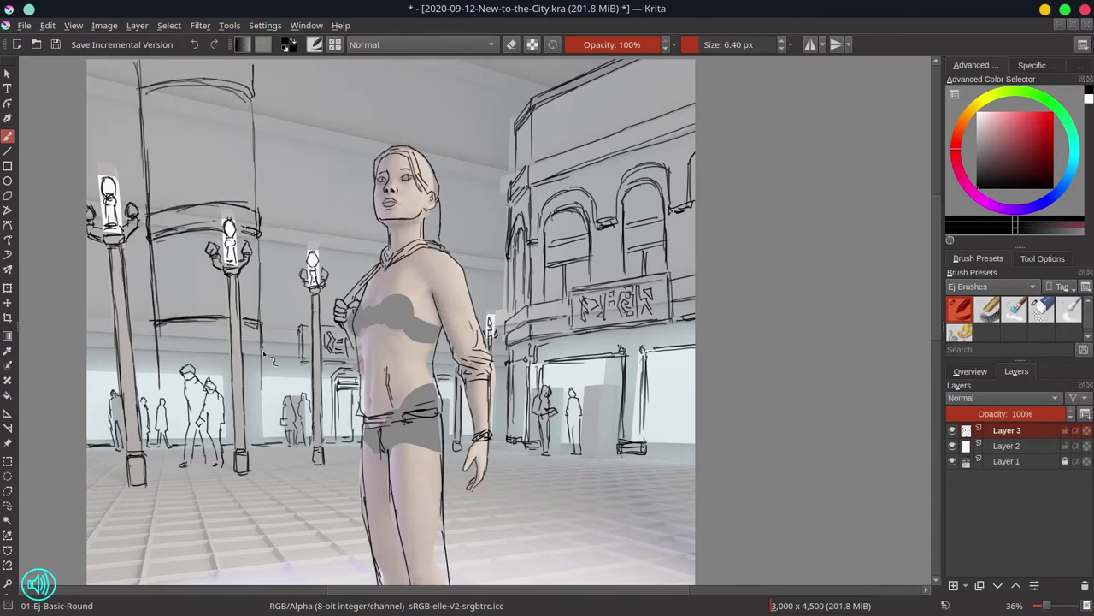
drag(156, 351, 261, 348)
Add a row of columns under the arch band and a curved band across the column tops
drag(157, 237, 159, 299)
drag(171, 248, 171, 318)
drag(255, 233, 255, 275)
drag(253, 241, 253, 319)
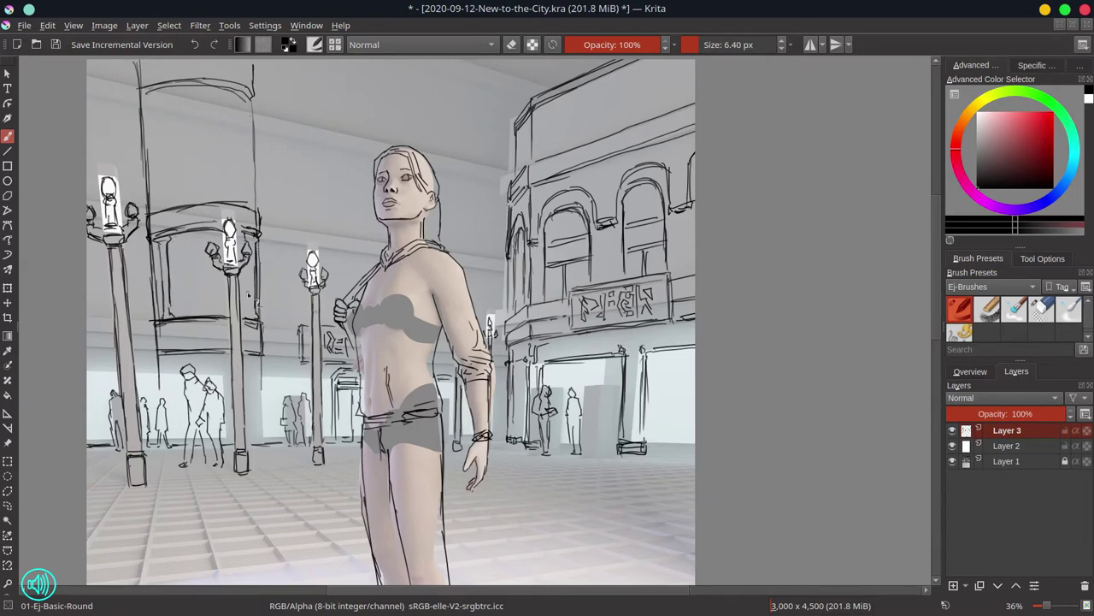
drag(248, 275, 248, 316)
mouse_move(188, 237)
mouse_down()
mouse_move(188, 327)
mouse_move(195, 308)
mouse_up()
drag(183, 228, 183, 299)
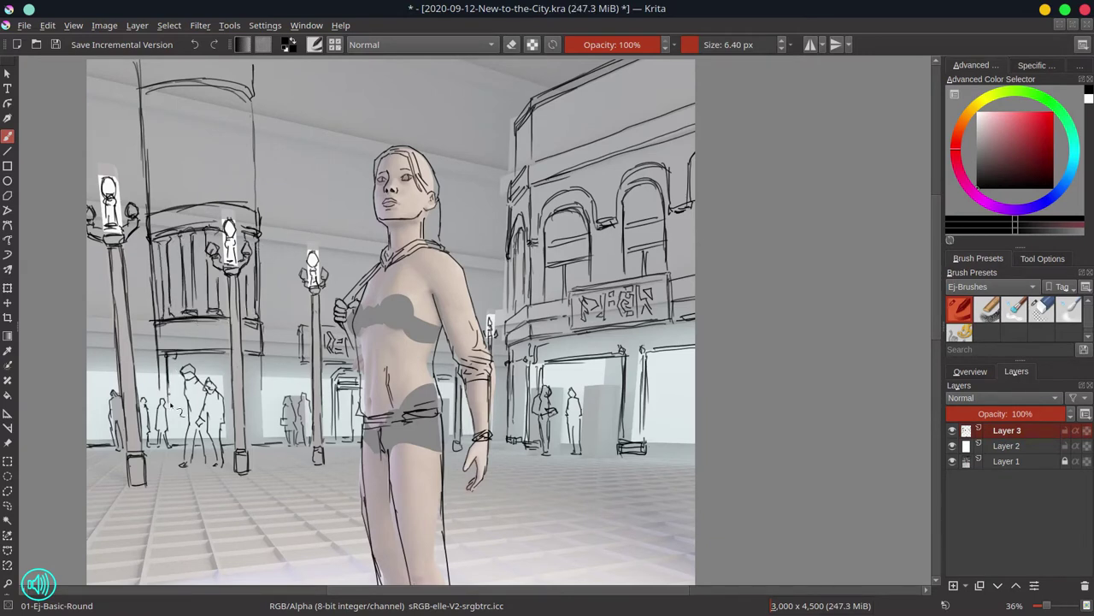
drag(251, 358, 253, 440)
drag(260, 359, 262, 422)
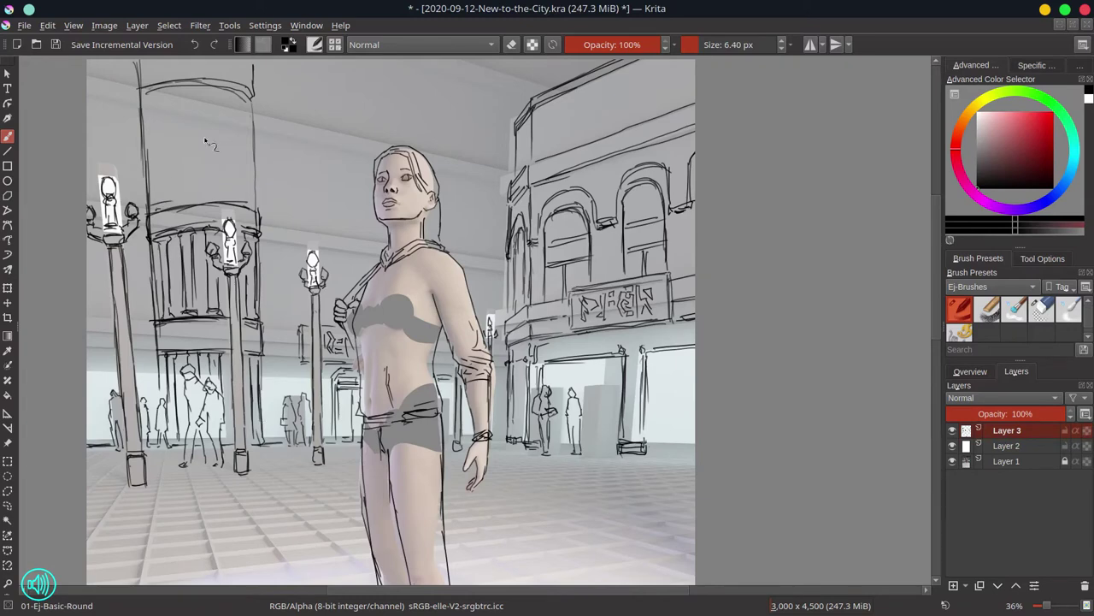
mouse_move(144, 113)
mouse_down()
mouse_move(253, 108)
mouse_move(254, 119)
mouse_up()
Hide the reference, add upper-tier arcade columns and a double beam toward the woman's head
click(952, 460)
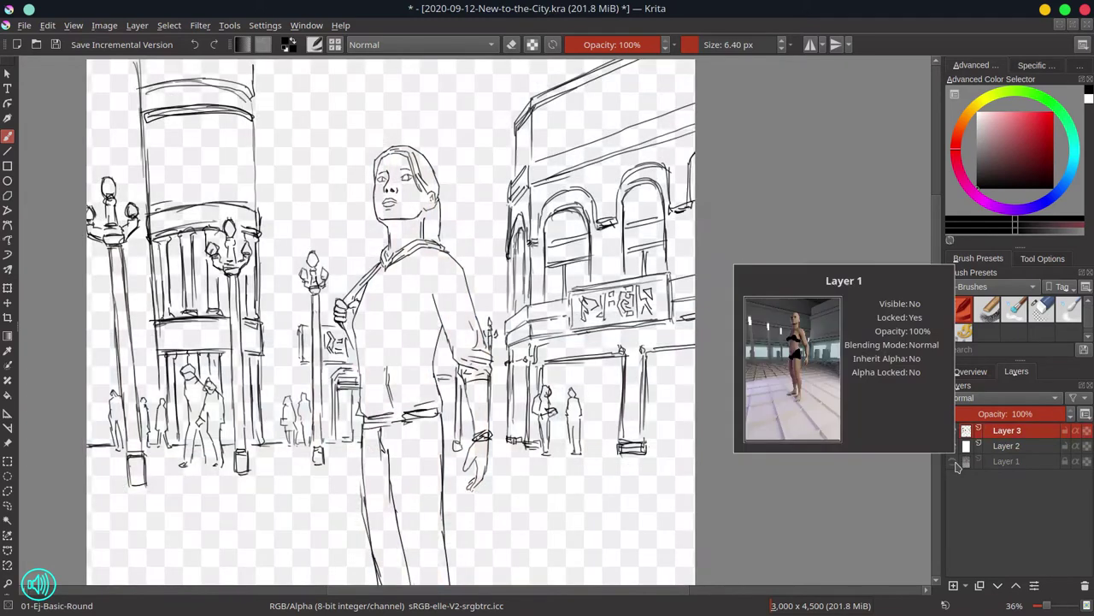
drag(152, 126, 153, 198)
mouse_move(162, 128)
mouse_down()
mouse_move(167, 201)
mouse_move(166, 118)
mouse_up()
drag(165, 144, 166, 211)
drag(176, 125, 178, 202)
drag(187, 129, 189, 205)
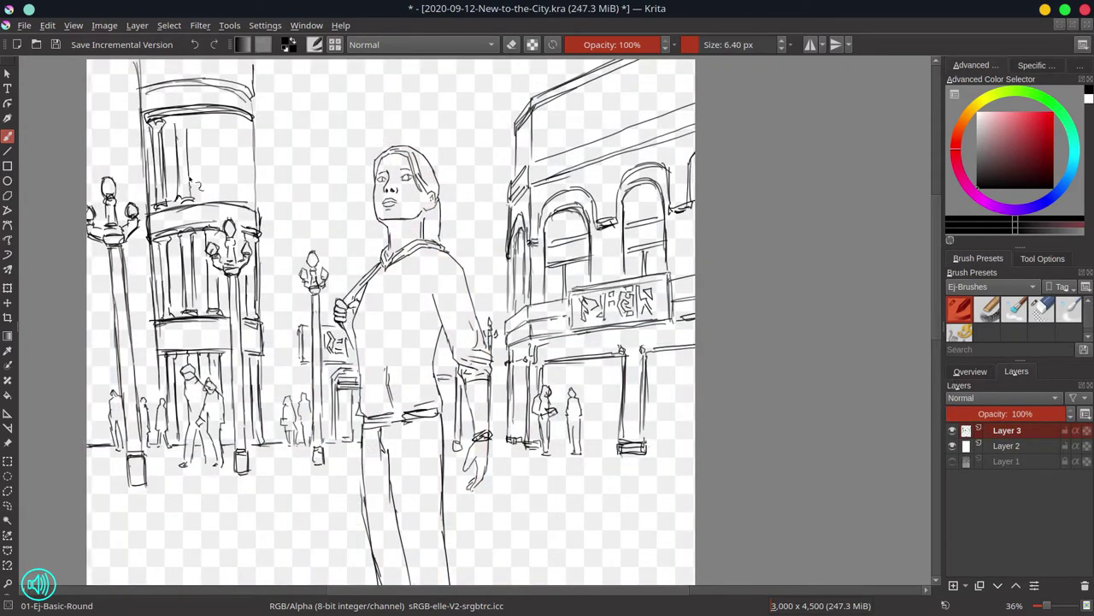
mouse_move(203, 120)
mouse_down()
mouse_move(206, 197)
mouse_move(229, 200)
mouse_up()
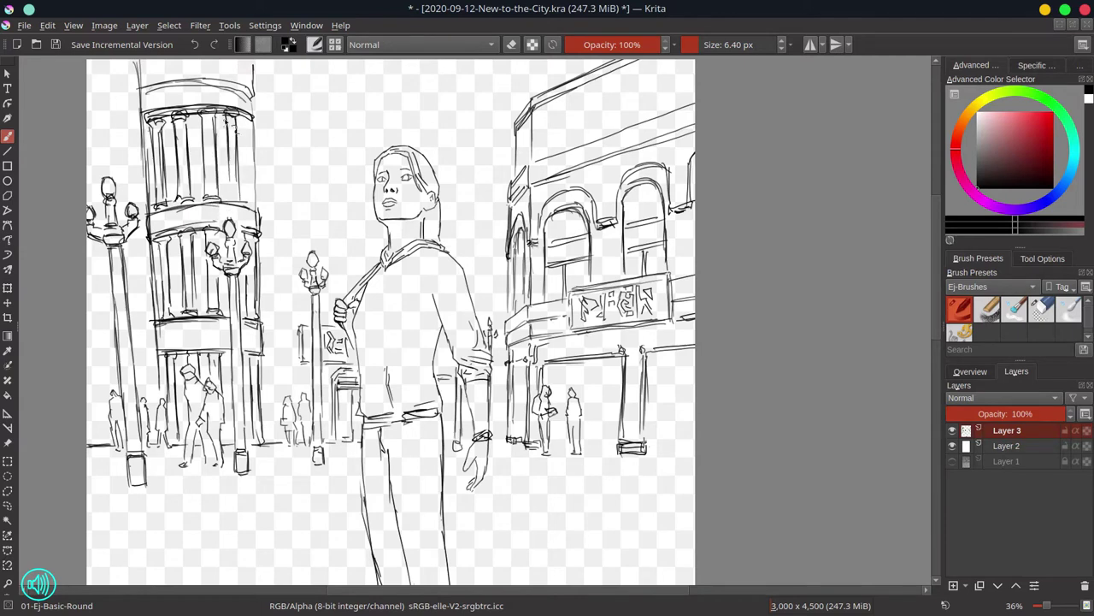
mouse_move(239, 121)
mouse_down()
mouse_move(241, 204)
mouse_move(252, 210)
mouse_up()
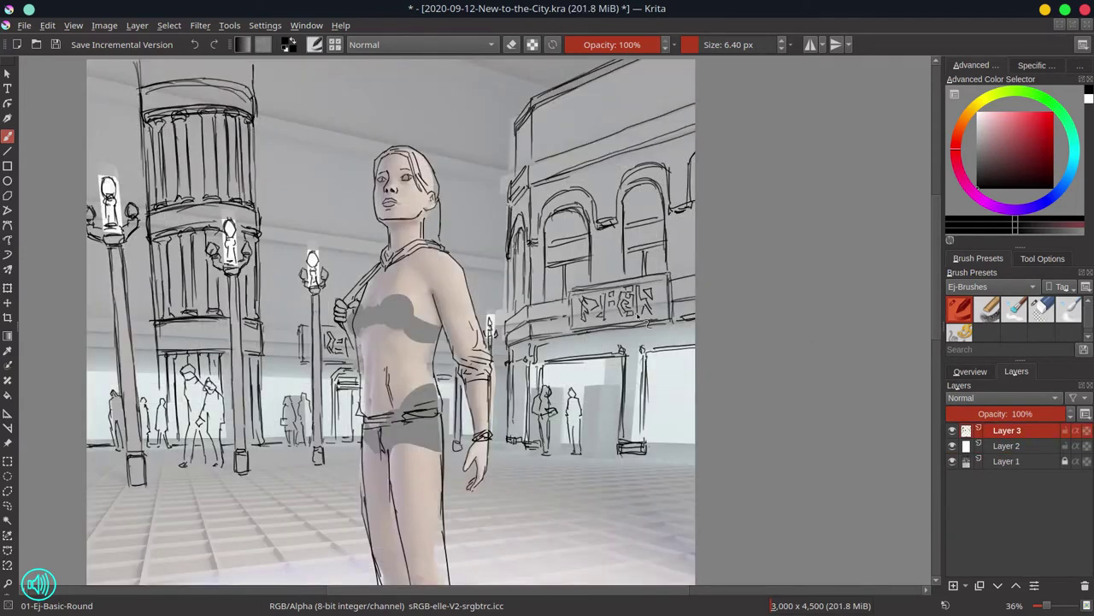
drag(260, 224, 379, 240)
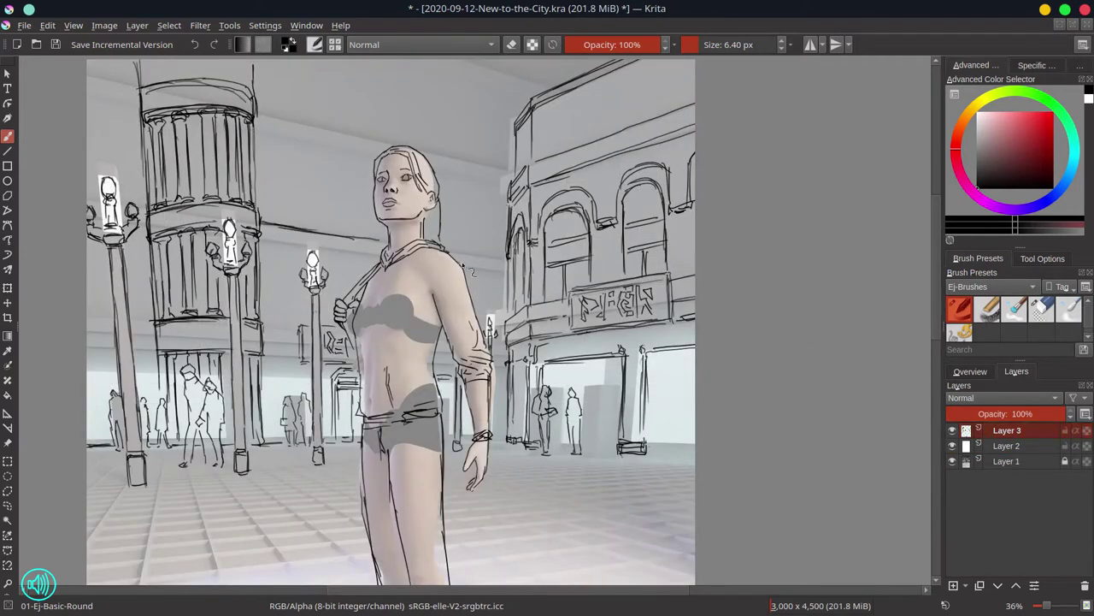
drag(263, 231, 351, 242)
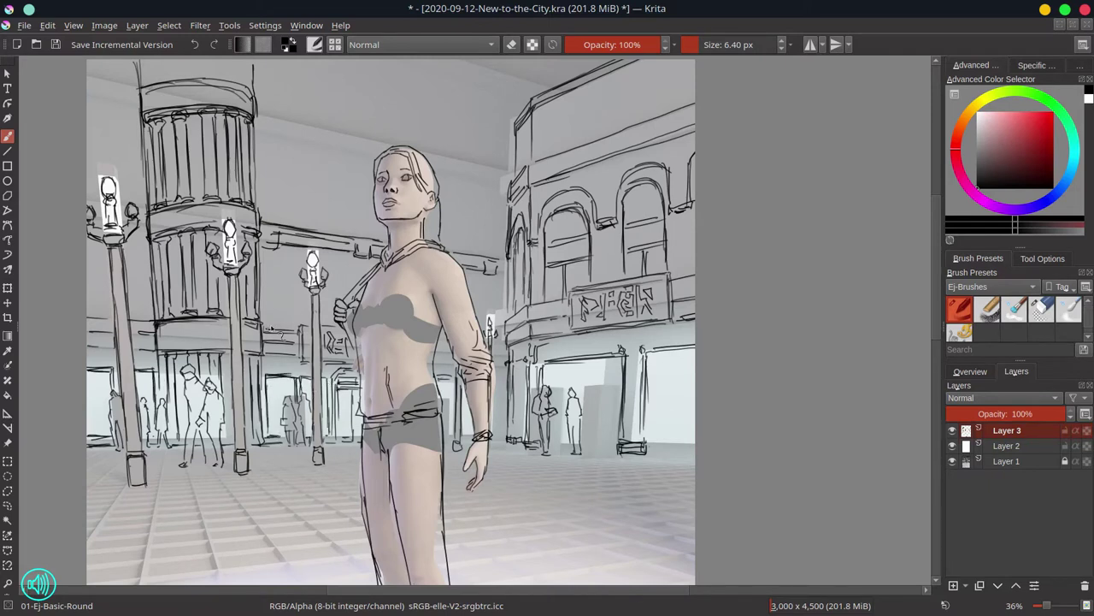
Erase the old strokes on the left column and redraw its arcs, tier curve and verticals
drag(218, 206, 150, 246)
drag(146, 198, 261, 214)
drag(139, 120, 256, 124)
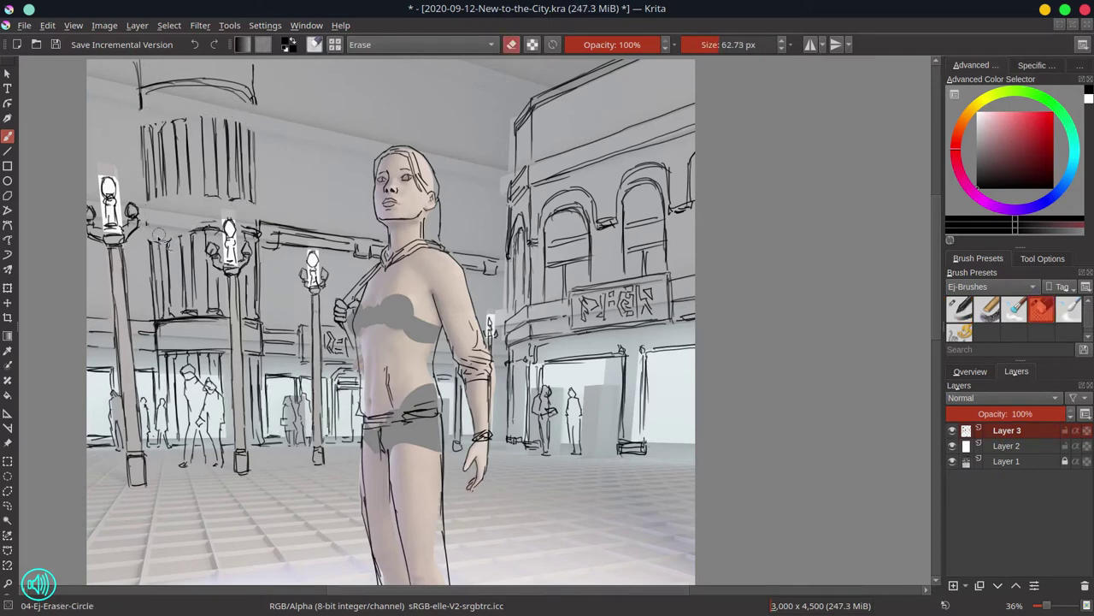
drag(190, 220, 257, 221)
drag(147, 197, 253, 200)
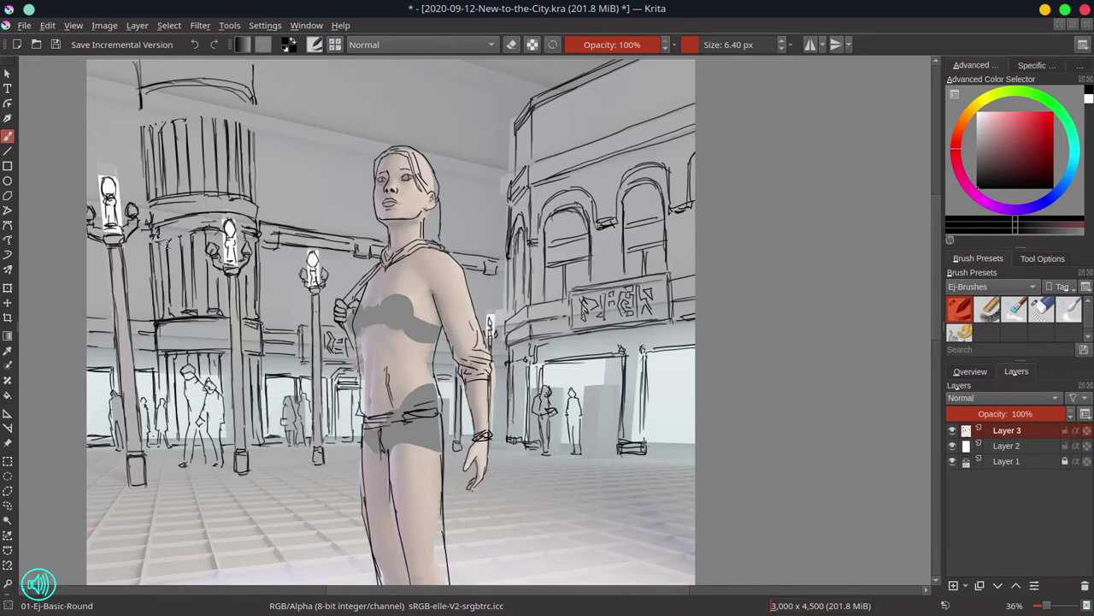
drag(153, 290, 153, 229)
drag(147, 199, 252, 201)
mouse_move(142, 96)
mouse_down()
mouse_move(256, 106)
mouse_move(257, 127)
mouse_up()
Add short columns at the column top, perspective beams toward the right building, and the roof edge
drag(185, 132, 183, 105)
drag(198, 128, 195, 99)
drag(212, 132, 211, 95)
mouse_move(226, 132)
mouse_down()
mouse_move(226, 101)
mouse_move(505, 167)
mouse_up()
drag(260, 133, 491, 182)
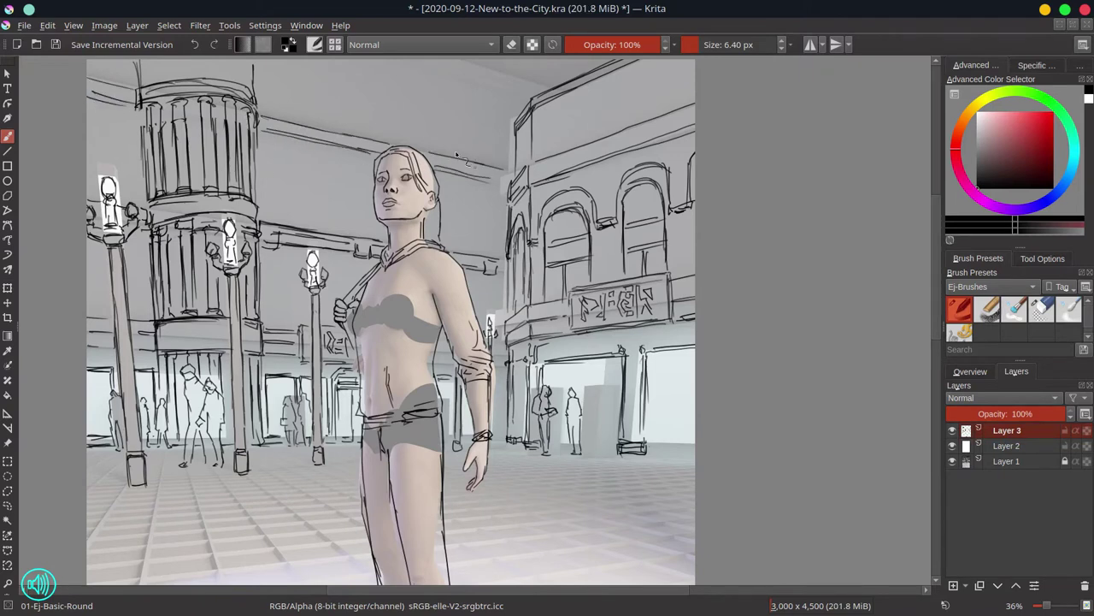
drag(149, 82, 251, 78)
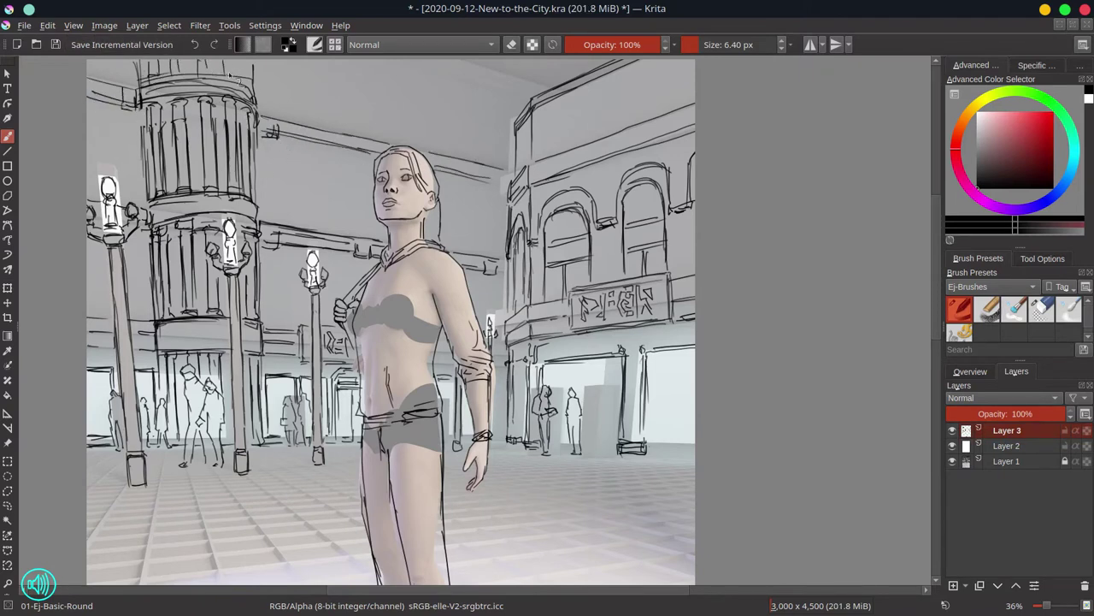
drag(280, 130, 376, 159)
drag(472, 61, 555, 88)
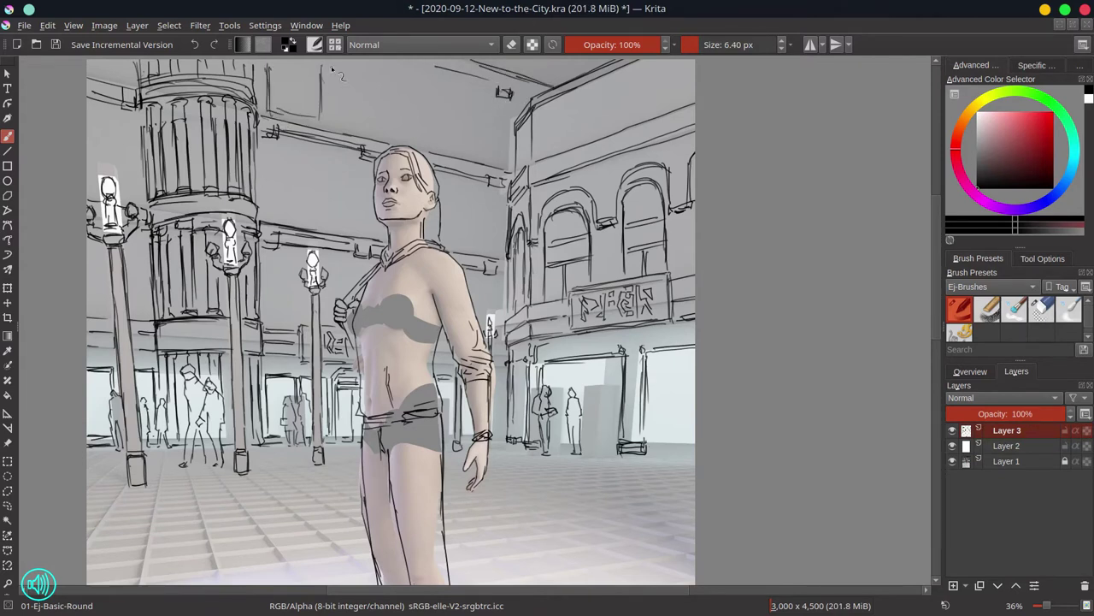
Draw vertical lines across the arcade ceiling and erase the stray ceiling strokes
drag(332, 68, 331, 119)
drag(384, 65, 383, 137)
drag(394, 65, 394, 135)
drag(453, 78, 453, 144)
drag(494, 85, 492, 163)
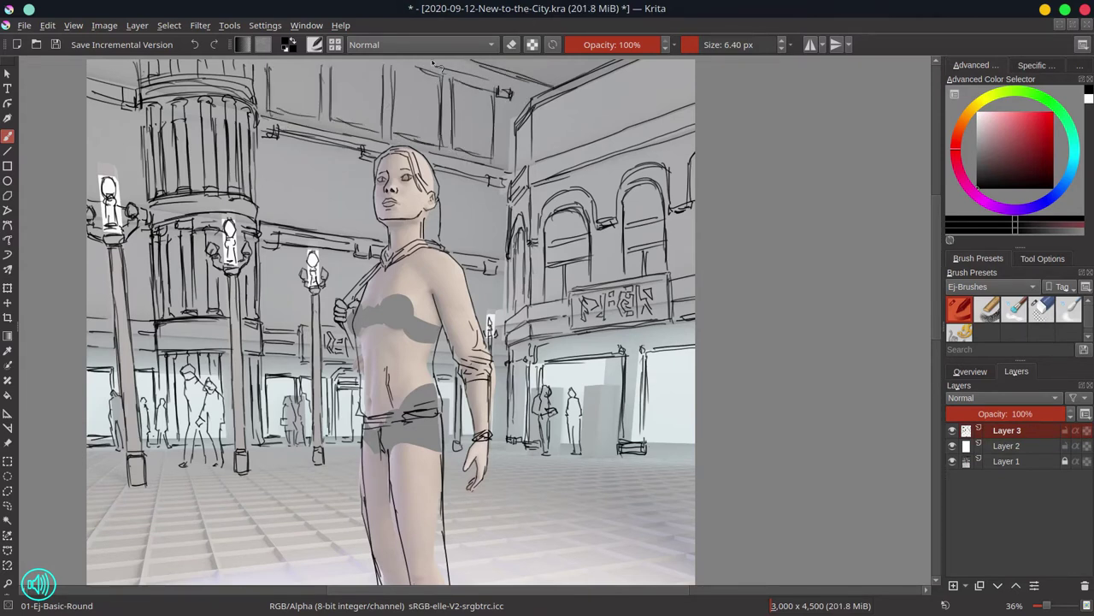
key(e)
mouse_move(385, 77)
mouse_down()
mouse_move(396, 73)
mouse_move(429, 141)
mouse_up()
key(/)
Sketch more ceiling and column verticals with the round brush, then hide the shaded Layer 1
mouse_move(400, 70)
mouse_down()
mouse_move(399, 146)
mouse_move(380, 123)
mouse_up()
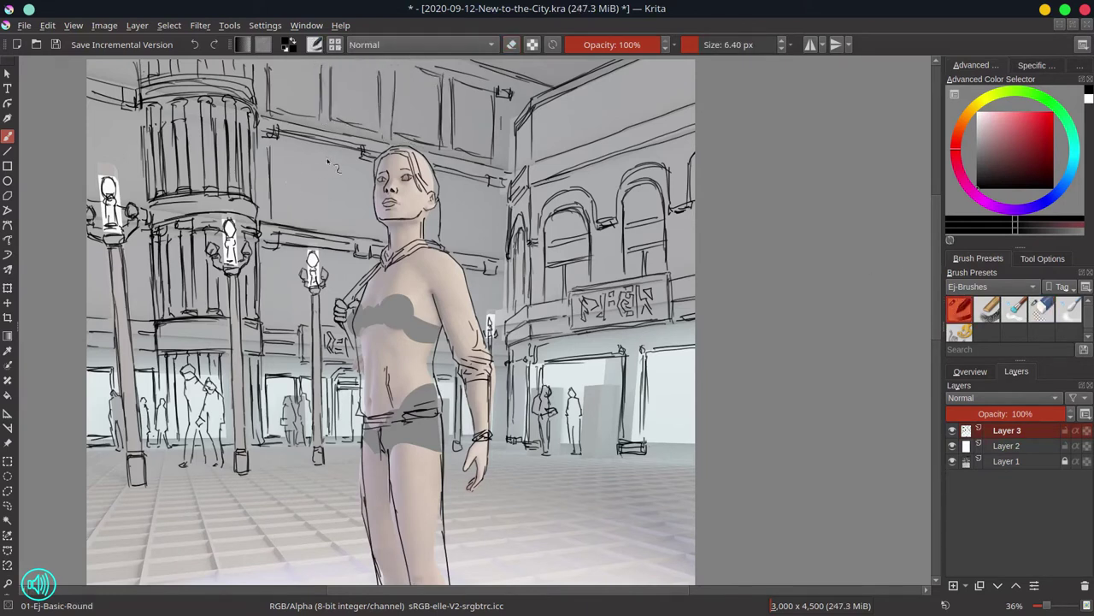
drag(269, 145, 270, 220)
drag(325, 157, 329, 231)
drag(376, 156, 382, 220)
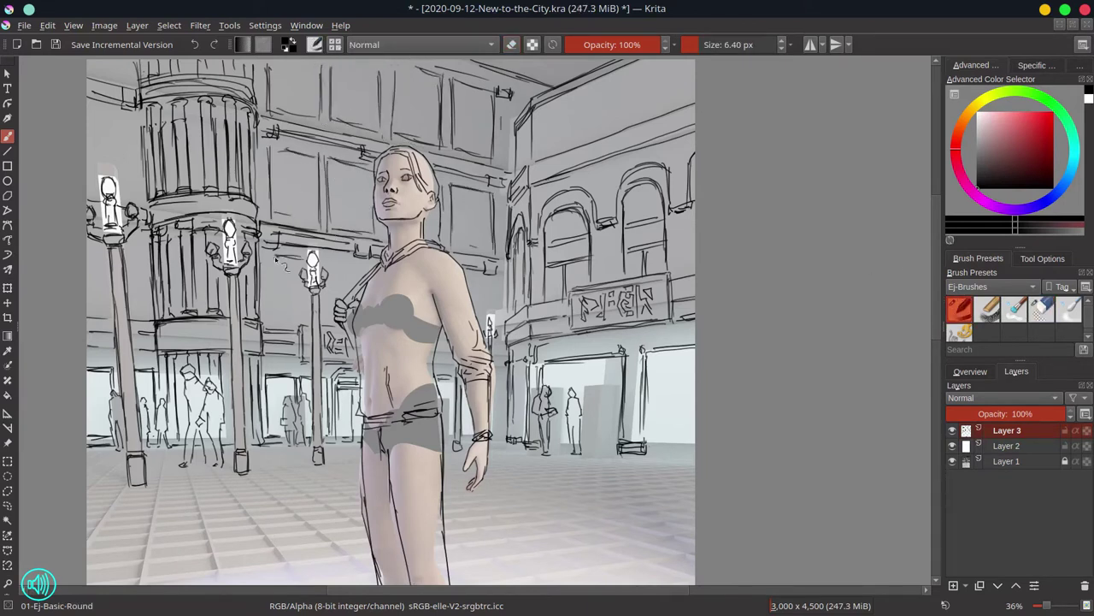
drag(275, 256, 270, 328)
drag(328, 256, 326, 325)
click(953, 461)
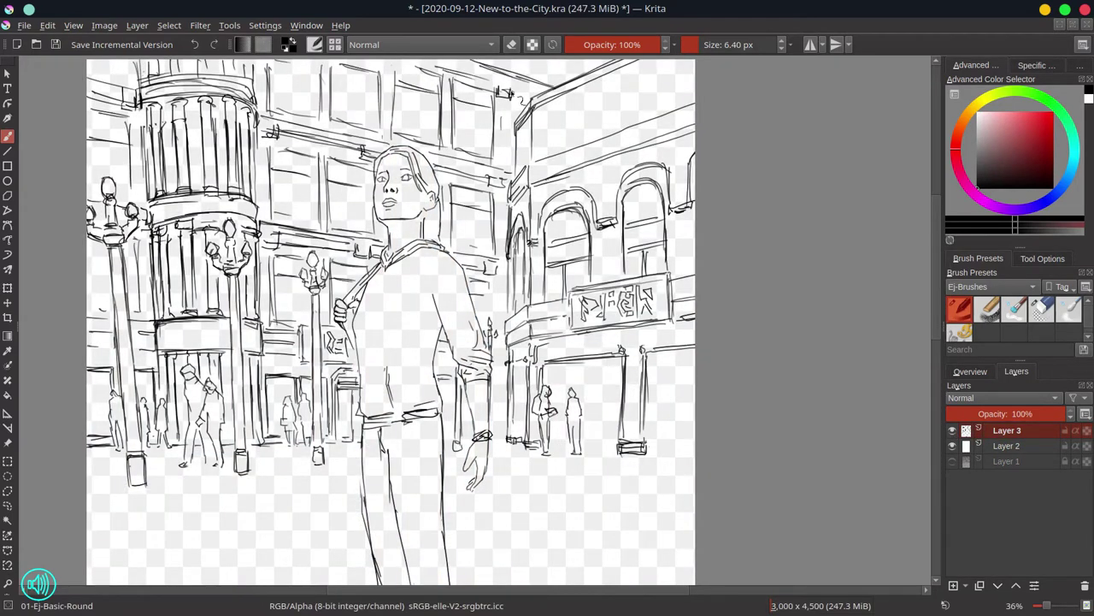
Hatch the building windows and the areas beside the lamp post and the figure's shoulder
drag(292, 157, 310, 176)
drag(338, 166, 350, 188)
drag(285, 255, 299, 279)
drag(339, 258, 353, 282)
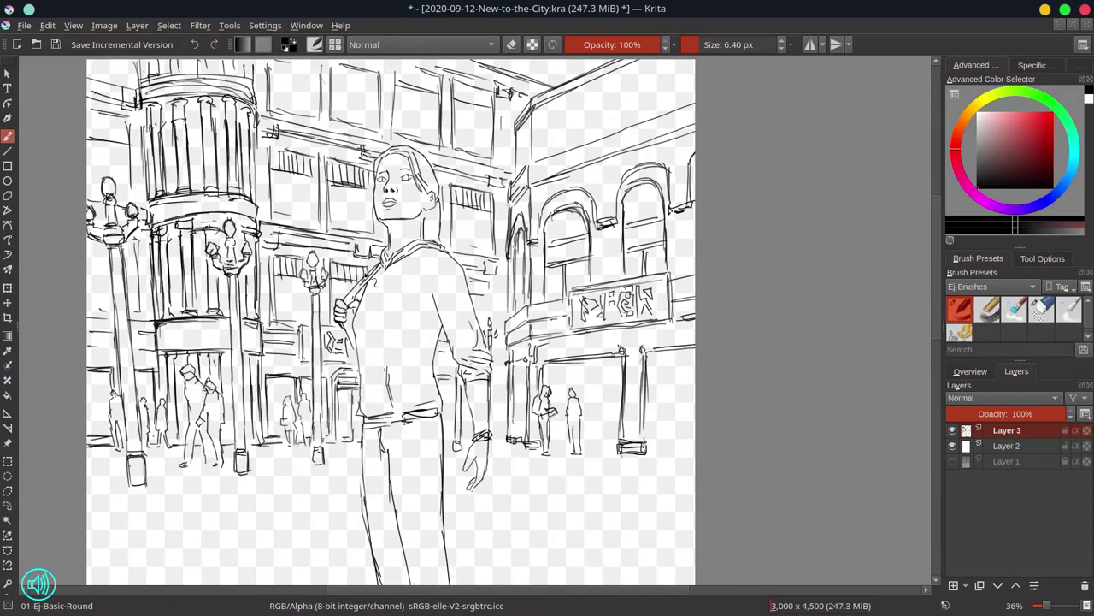
key(minus)
drag(678, 326, 635, 262)
Save an incremental version of the drawing and delete the white fill Layer 2
click(55, 45)
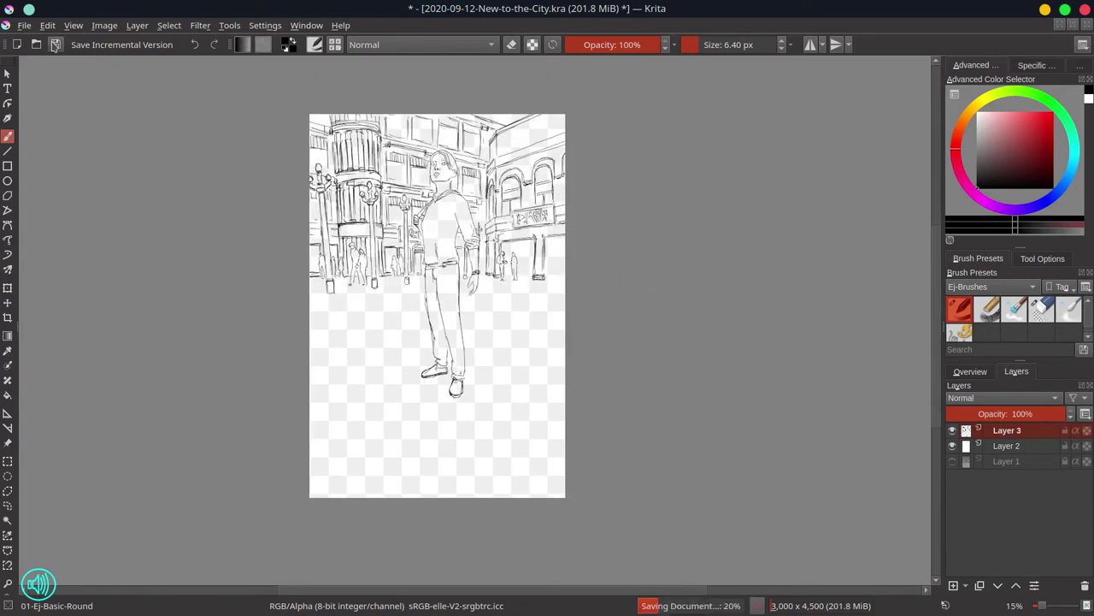
drag(413, 119, 417, 128)
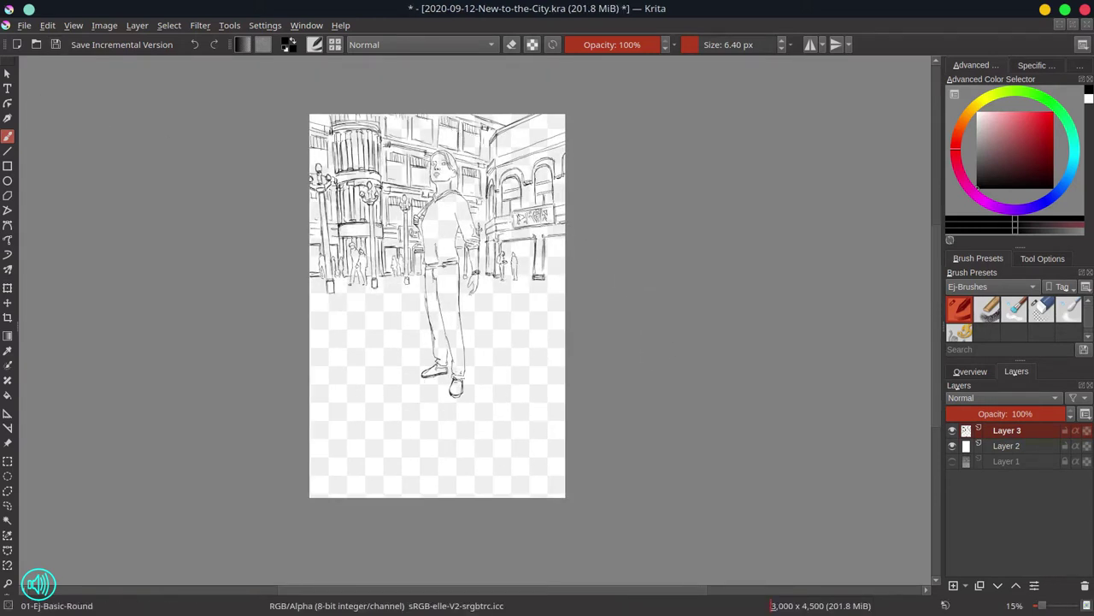
click(1006, 445)
key(shift+Delete)
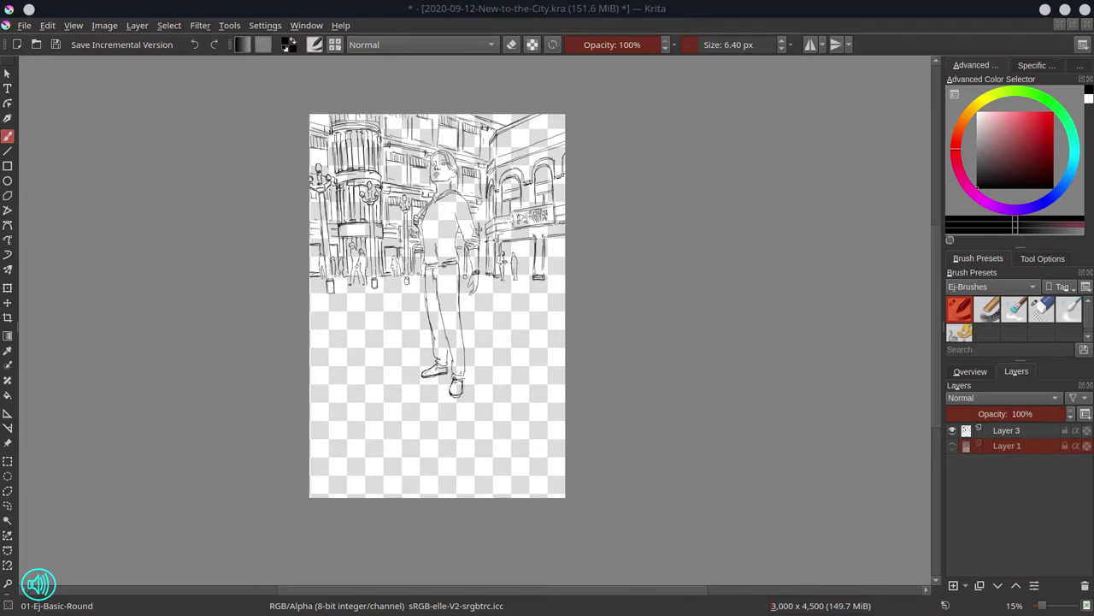
Quit Krita from the File menu and reopen 2020-09-12-New-to-the-City.kra from Recent Documents
click(24, 24)
click(24, 25)
mouse_move(471, 21)
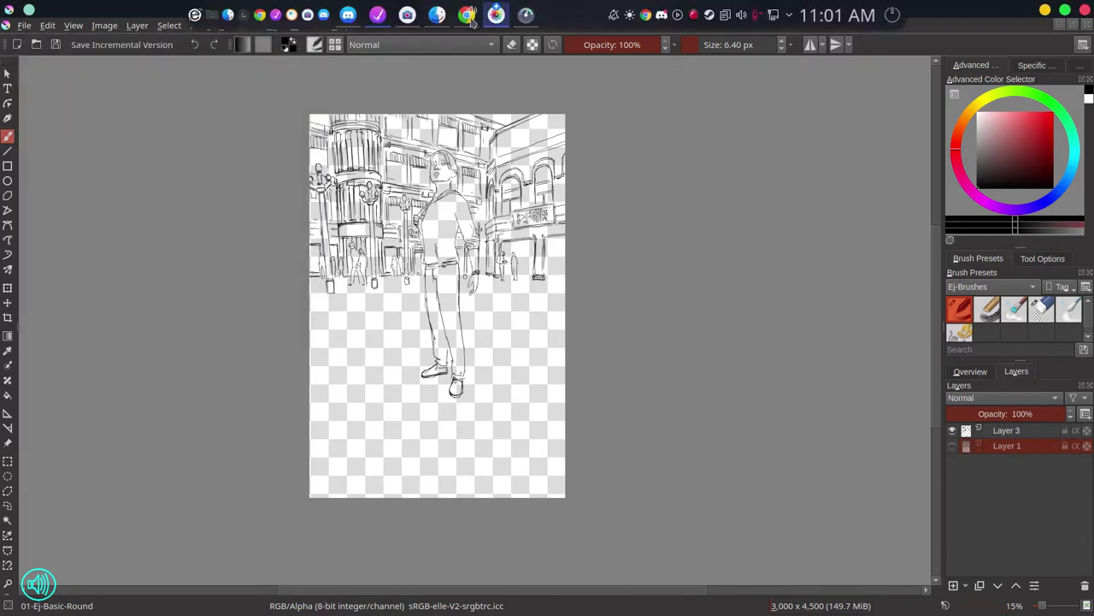
right_click(709, 14)
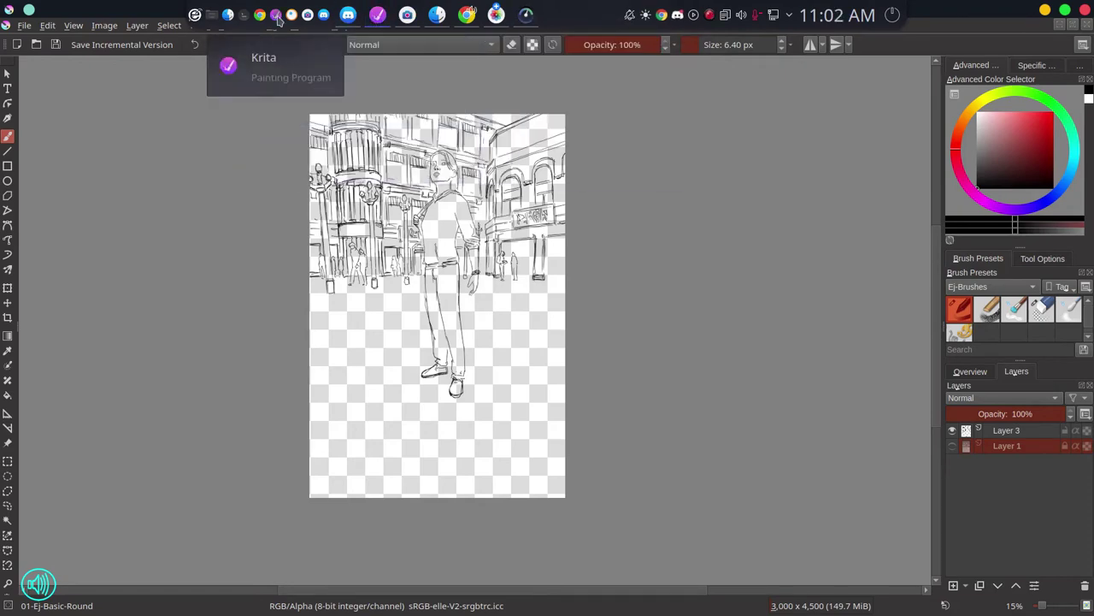
click(24, 25)
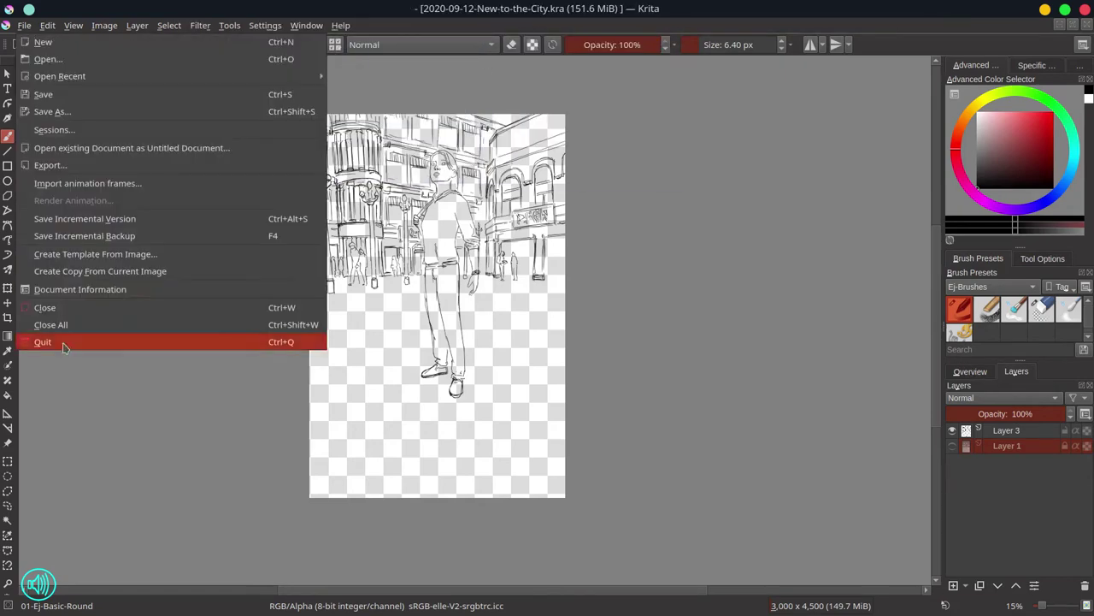
click(62, 344)
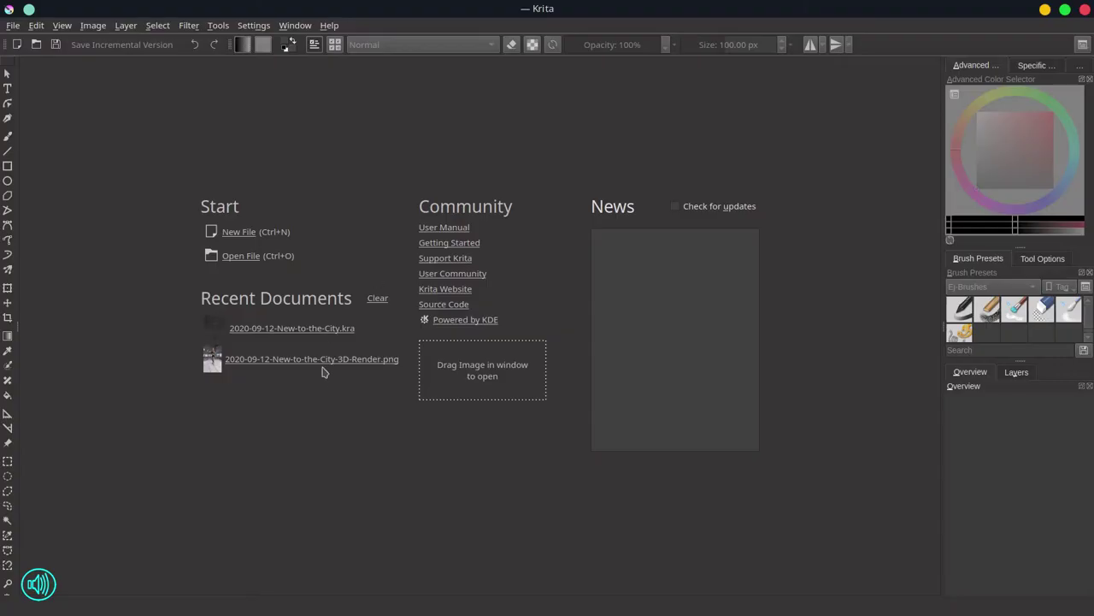
click(322, 367)
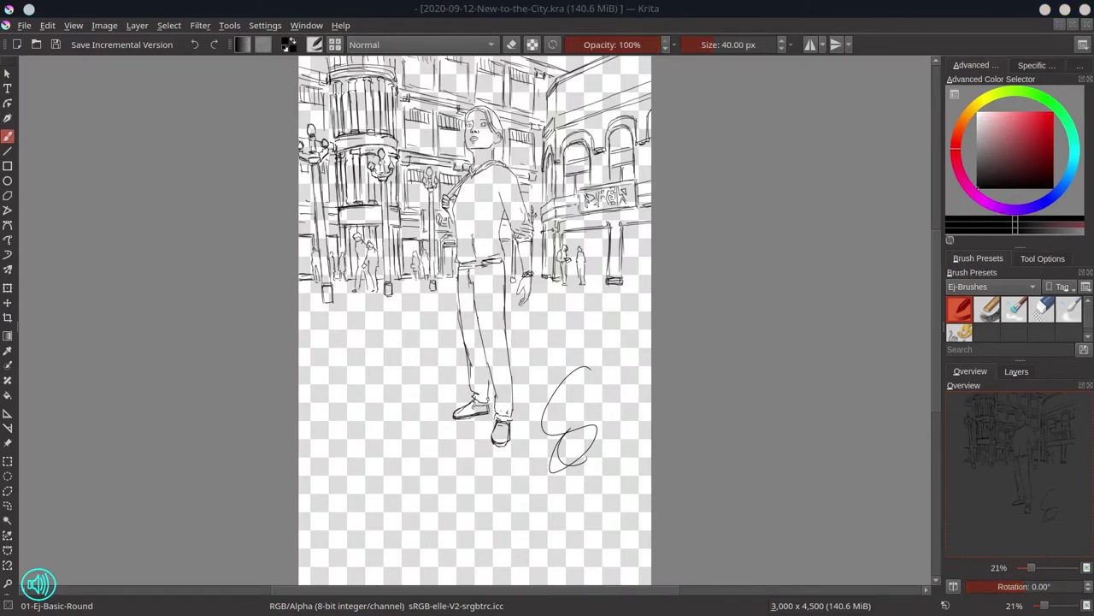
Erase the loop scribble beside the figure's feet with the circle eraser
key(e)
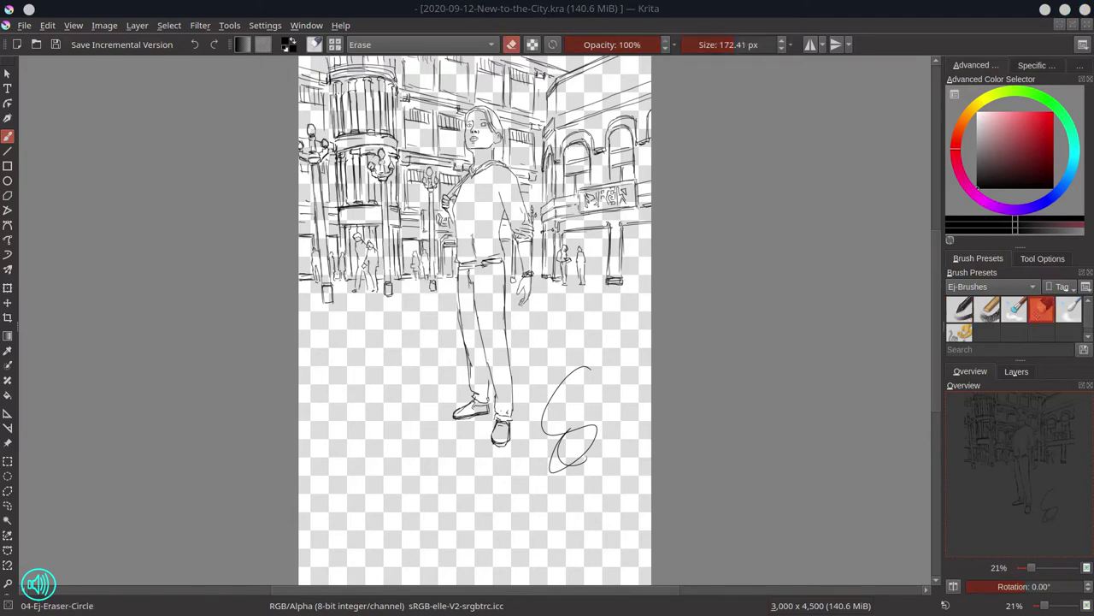
click(587, 371)
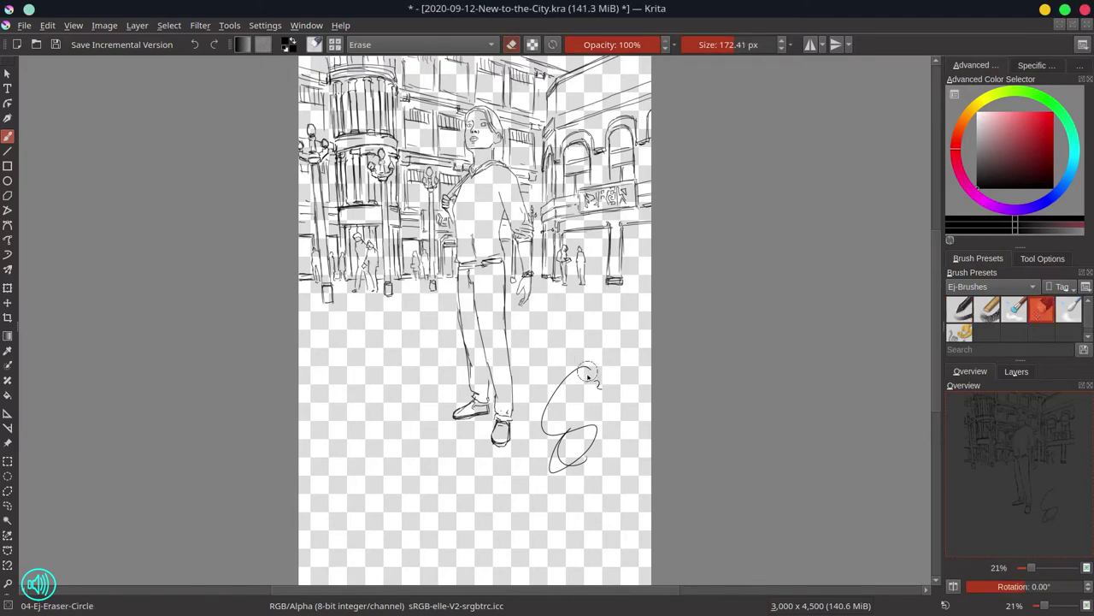
click(1016, 371)
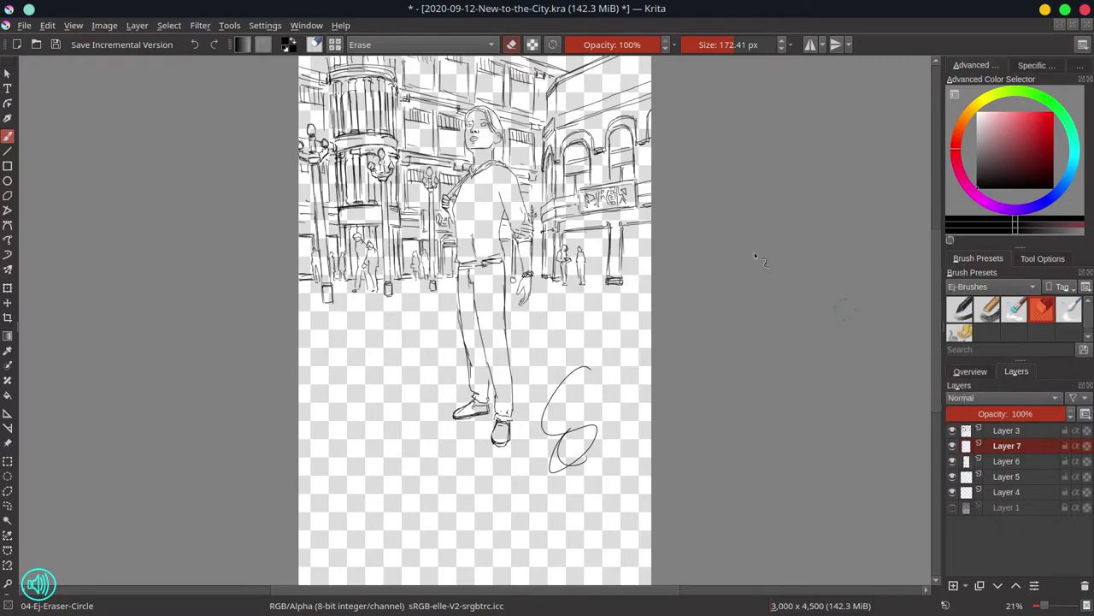
Restart Krita, reopen the drawing, save it, and load the 06-Ej-Shapes-Mecha brush in red
key(ctrl+q)
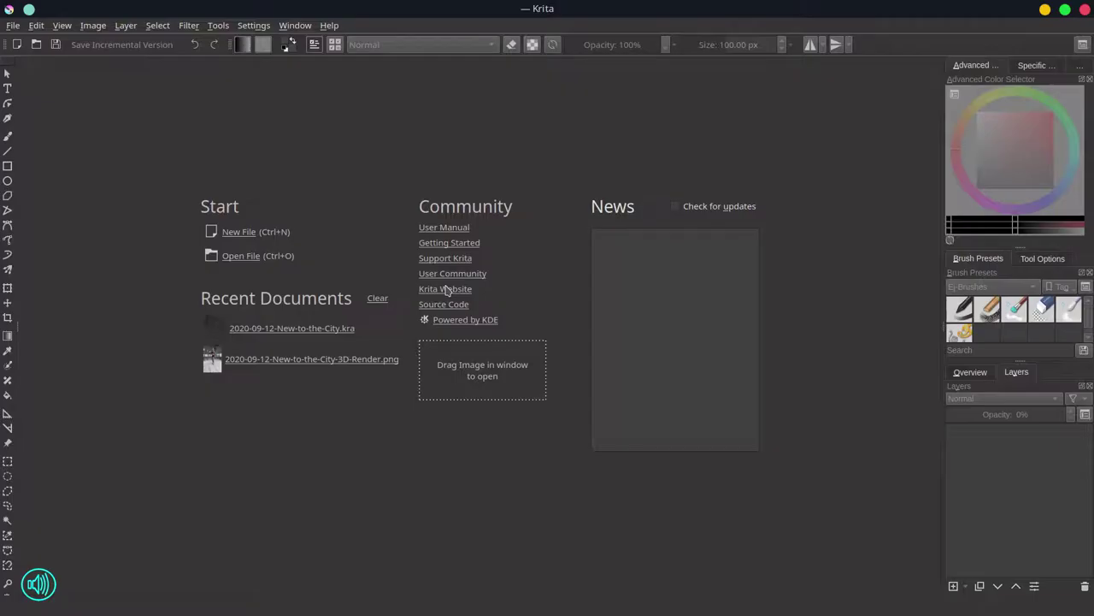
click(210, 342)
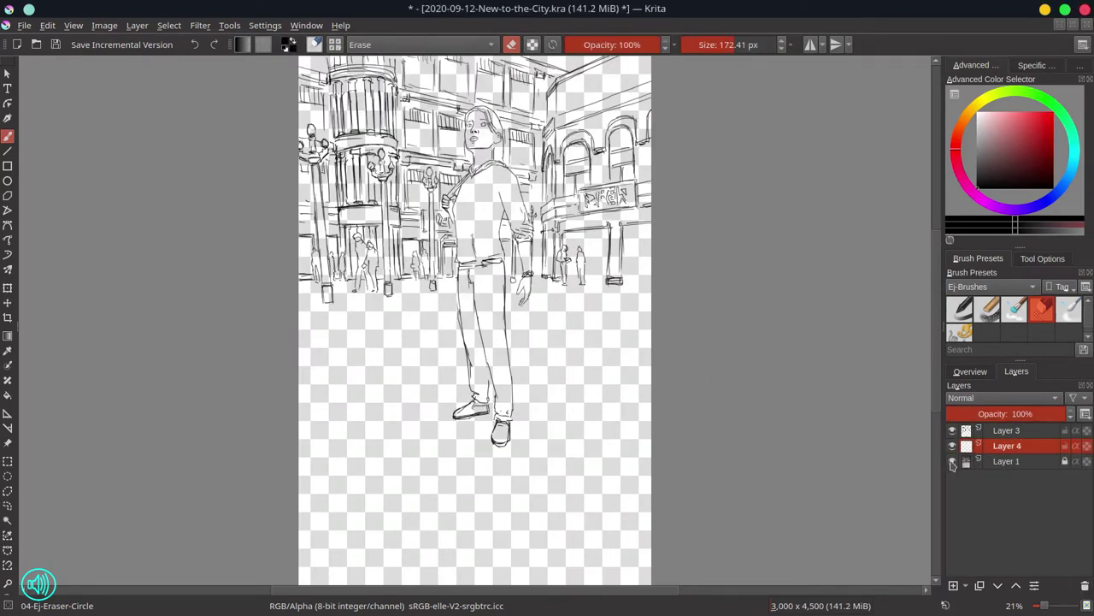
click(970, 371)
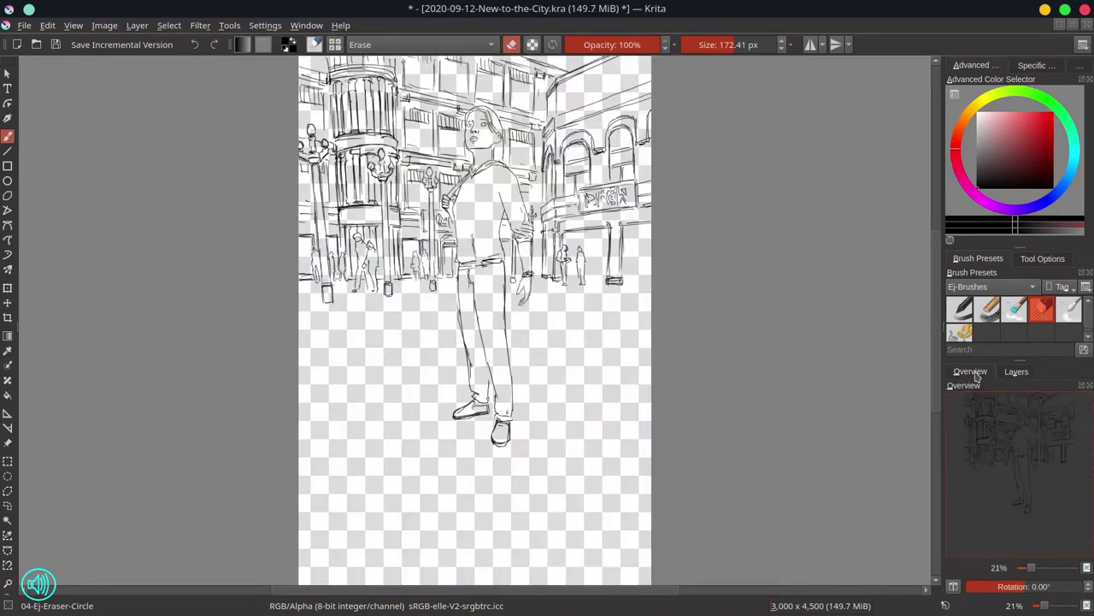
key(ctrl+s)
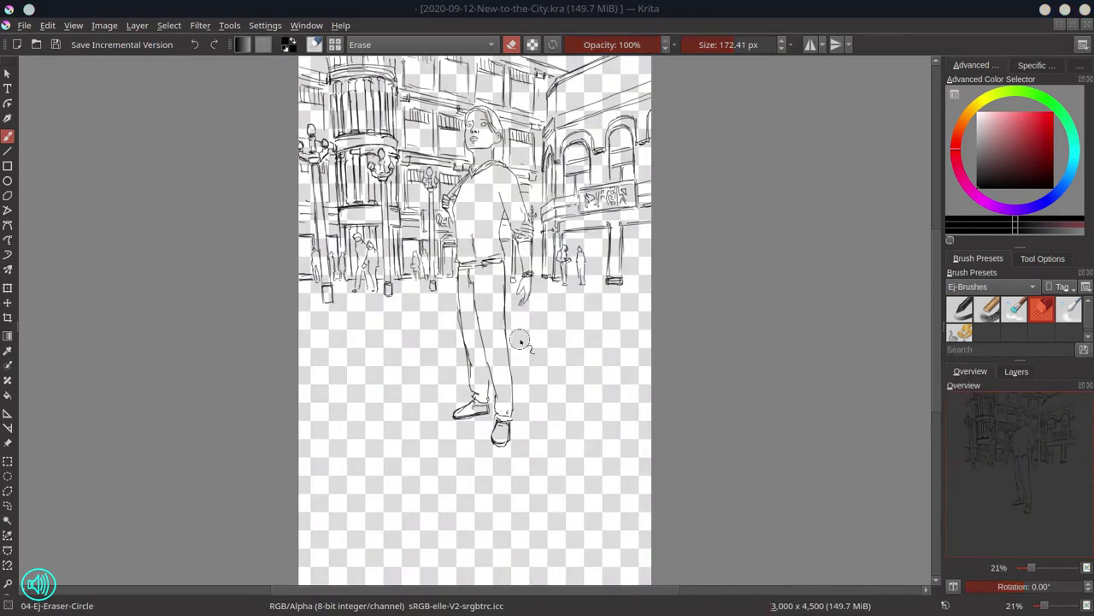
key(/)
click(1026, 121)
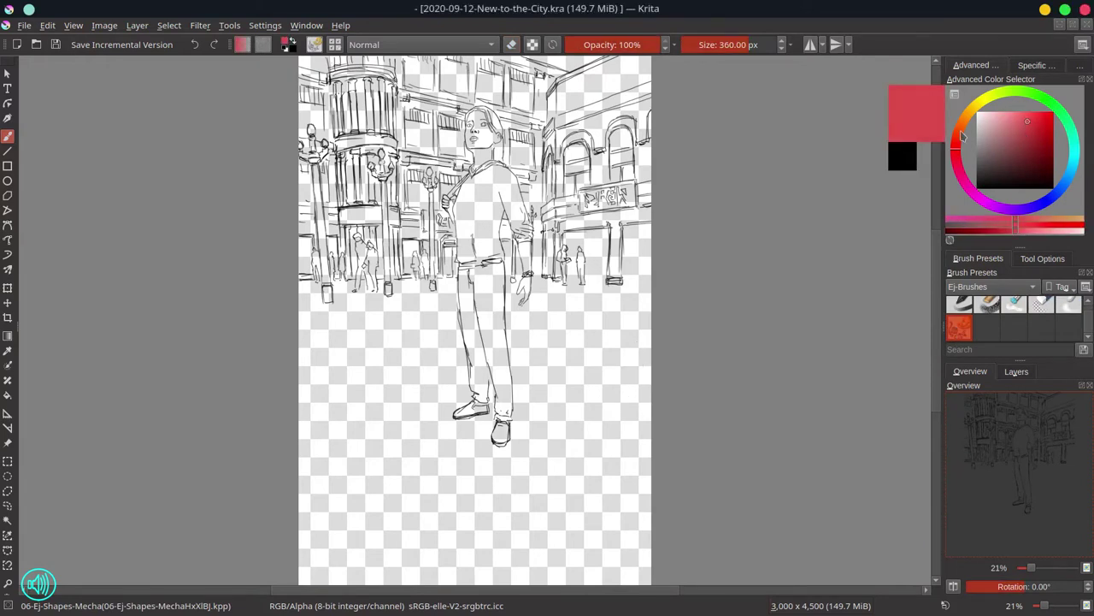
Paint orange down the figure's side, blue on the legs and dark red strokes on the torso
click(961, 128)
drag(483, 119, 526, 273)
drag(492, 171, 500, 402)
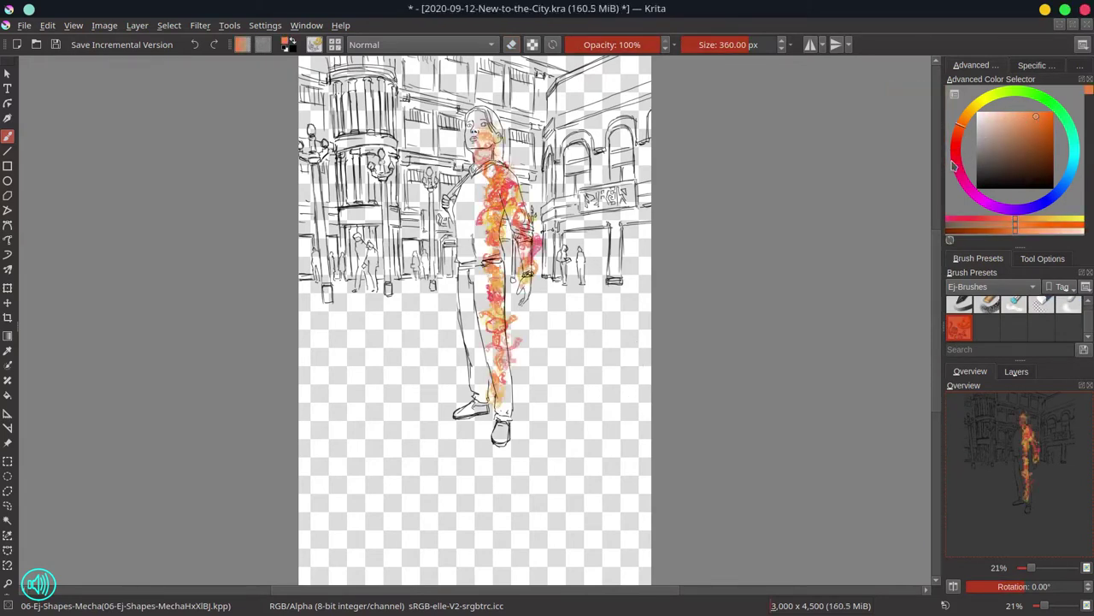
click(1033, 205)
drag(483, 257, 479, 389)
drag(470, 274, 491, 428)
click(956, 139)
click(1016, 145)
drag(453, 175, 492, 261)
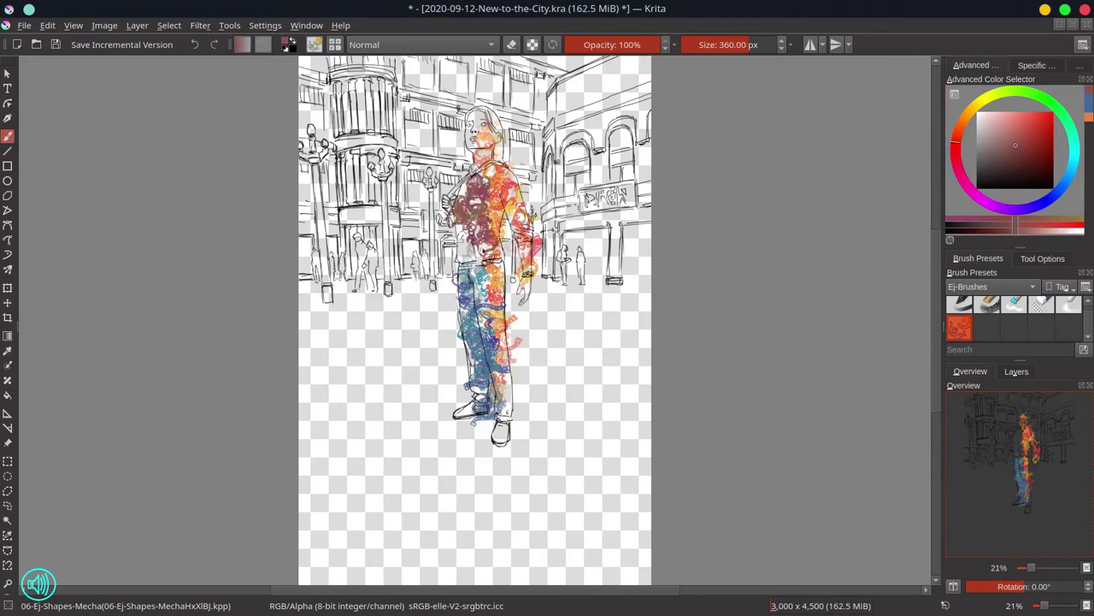
drag(513, 184, 504, 300)
Paint the face and hair light orange, the shoes dark, then add cyan strokes from hair to shoes
click(958, 129)
click(1031, 120)
drag(466, 111, 505, 180)
click(1009, 179)
mouse_move(513, 402)
mouse_down()
mouse_move(462, 415)
mouse_move(508, 438)
mouse_up()
click(963, 128)
click(1074, 151)
drag(466, 112, 475, 149)
mouse_move(453, 180)
mouse_down()
mouse_move(458, 274)
mouse_move(487, 376)
mouse_up()
drag(453, 402, 500, 419)
Enlarge the brush to about 689 px and cover the lower canvas with light-orange and cyan scribbles
scroll(565, 350, down, 2)
click(1067, 146)
click(1020, 125)
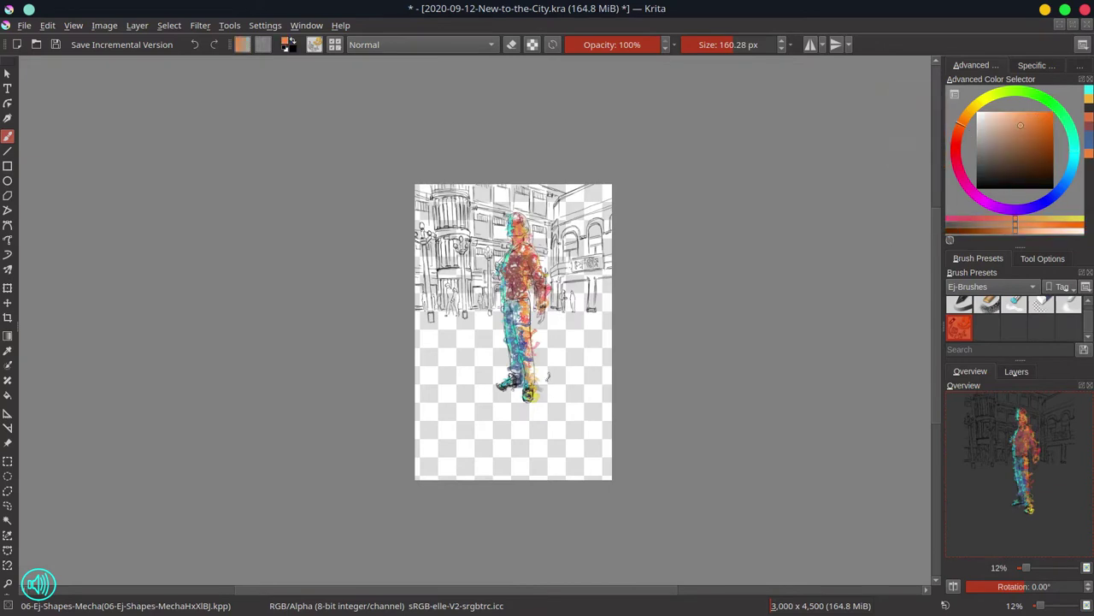
key(bracketright)
key(bracketright)
key(bracketright)
key(bracketright)
mouse_move(603, 355)
mouse_down()
mouse_move(632, 402)
mouse_move(531, 474)
mouse_move(501, 462)
mouse_move(598, 367)
mouse_up()
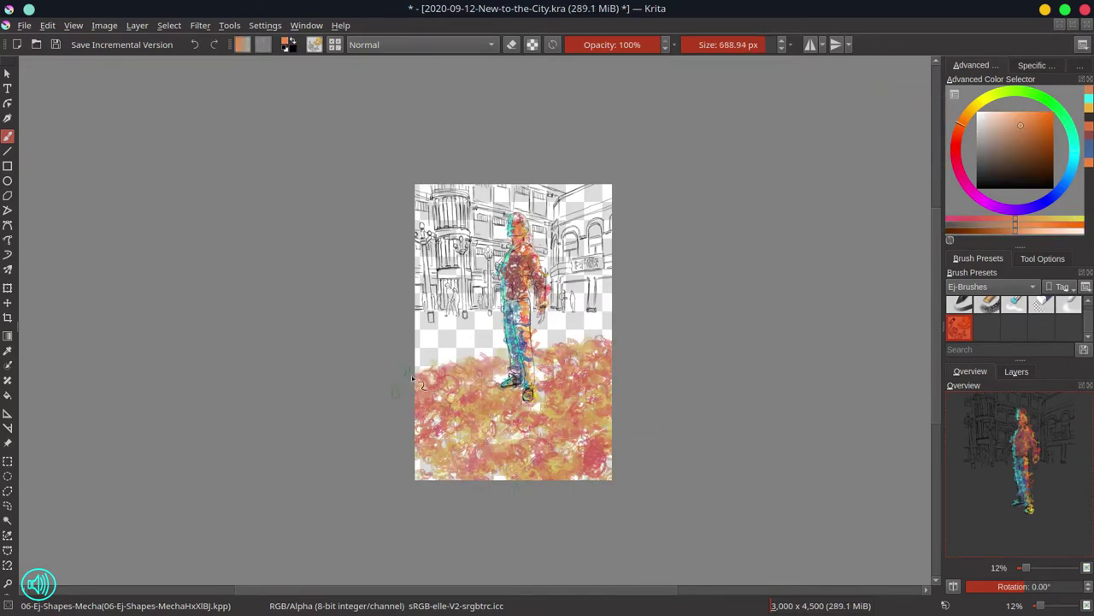
click(1009, 134)
drag(418, 402, 487, 359)
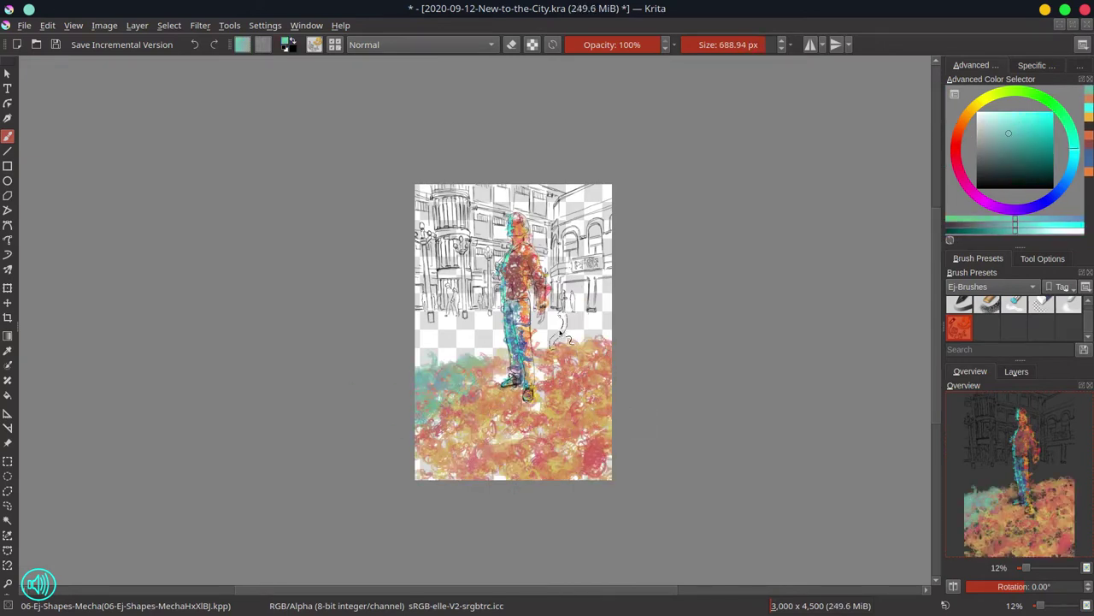
Paint dark and light-blue strokes over the buildings, undo the dark ones, and show Layer 1 again
click(1016, 371)
click(959, 128)
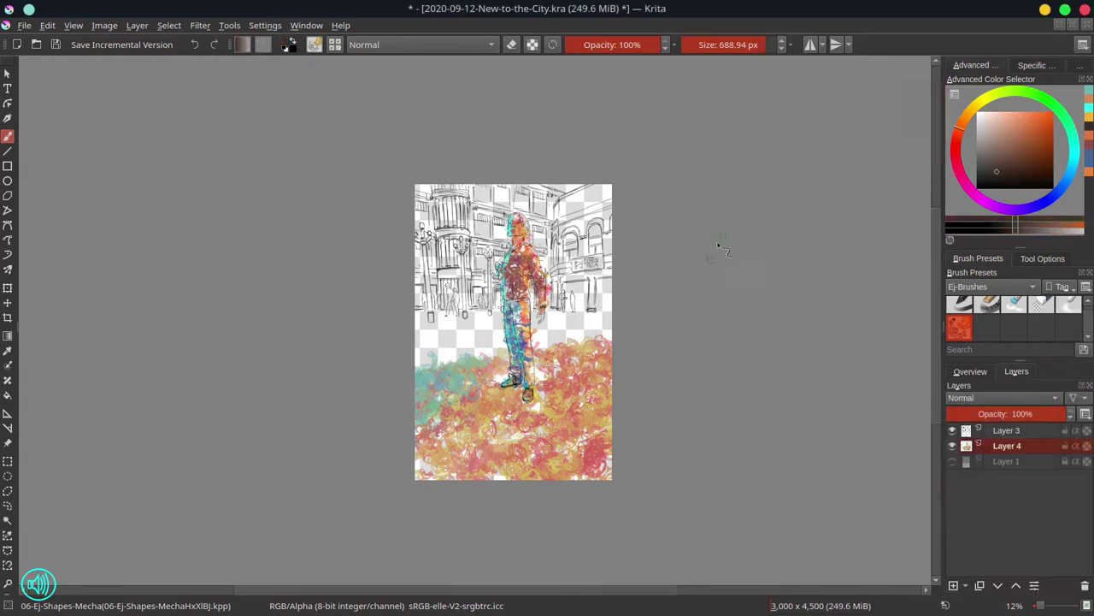
click(996, 178)
mouse_move(487, 209)
mouse_down()
mouse_move(496, 243)
mouse_move(436, 256)
mouse_move(513, 197)
mouse_move(483, 327)
mouse_move(599, 323)
mouse_up()
click(1002, 119)
mouse_move(431, 295)
mouse_down()
mouse_move(505, 295)
mouse_move(487, 227)
mouse_move(479, 256)
mouse_move(543, 248)
mouse_move(589, 214)
mouse_up()
ctrl+click(492, 252)
key(ctrl+z)
key(ctrl+z)
key(ctrl+z)
key(ctrl+z)
key(ctrl+z)
click(952, 461)
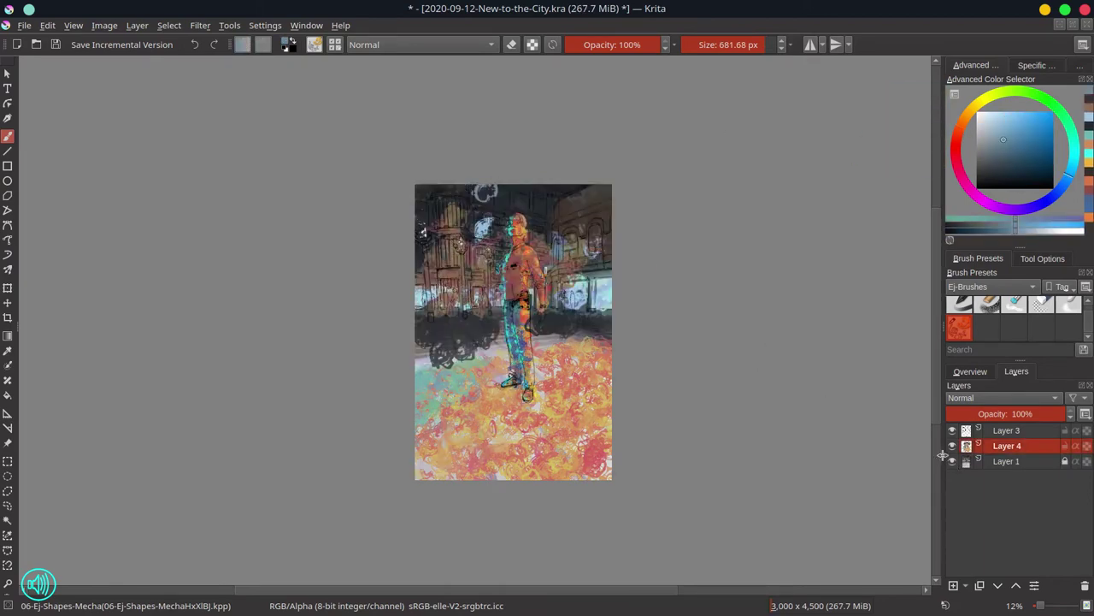
scroll(510, 315, up, 3)
Paint light-blue strokes over the upper buildings, then shrink the brush to about 138 px
drag(479, 145, 483, 197)
drag(445, 141, 470, 155)
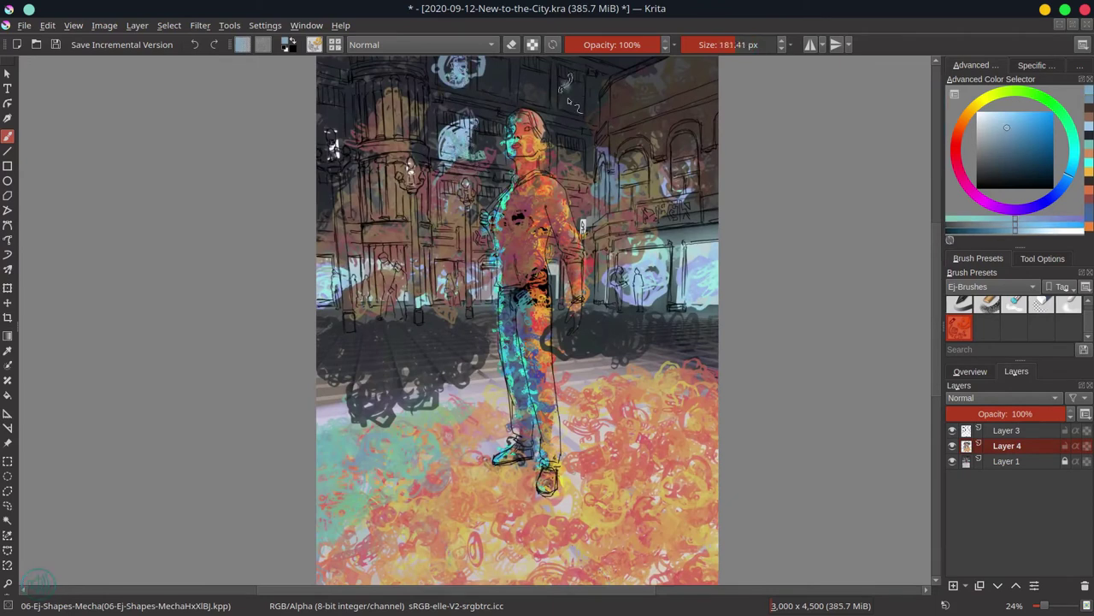
drag(457, 60, 466, 86)
drag(560, 75, 586, 111)
drag(599, 167, 637, 273)
ctrl+click(359, 270)
key(bracketleft)
drag(350, 154, 410, 164)
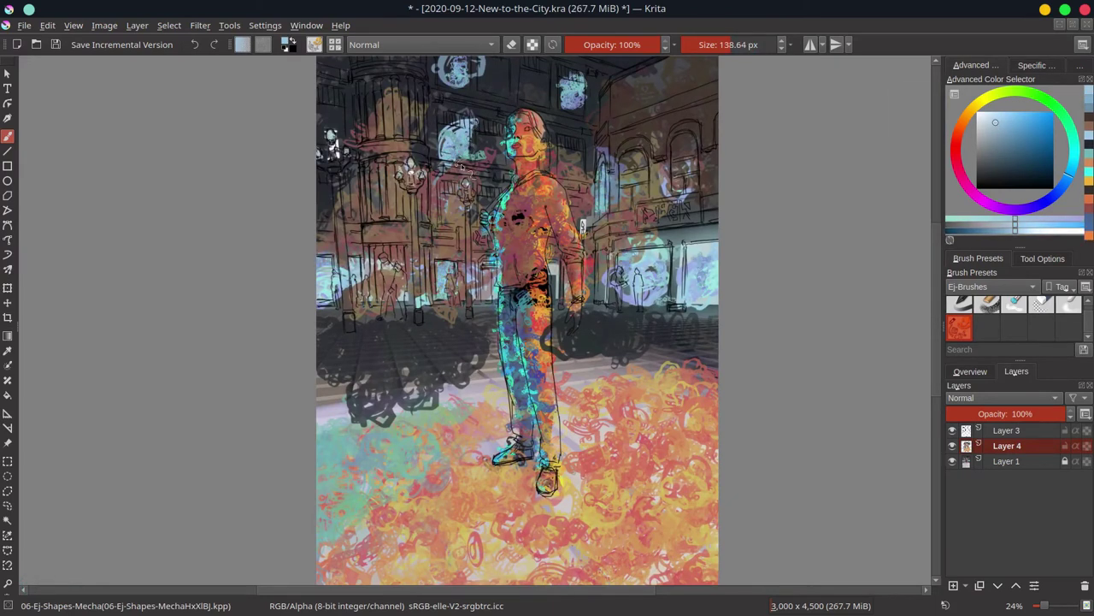
Sample a dark brown and darken the buildings and lamp posts with vertical strokes, then select Layer 3
ctrl+click(430, 154)
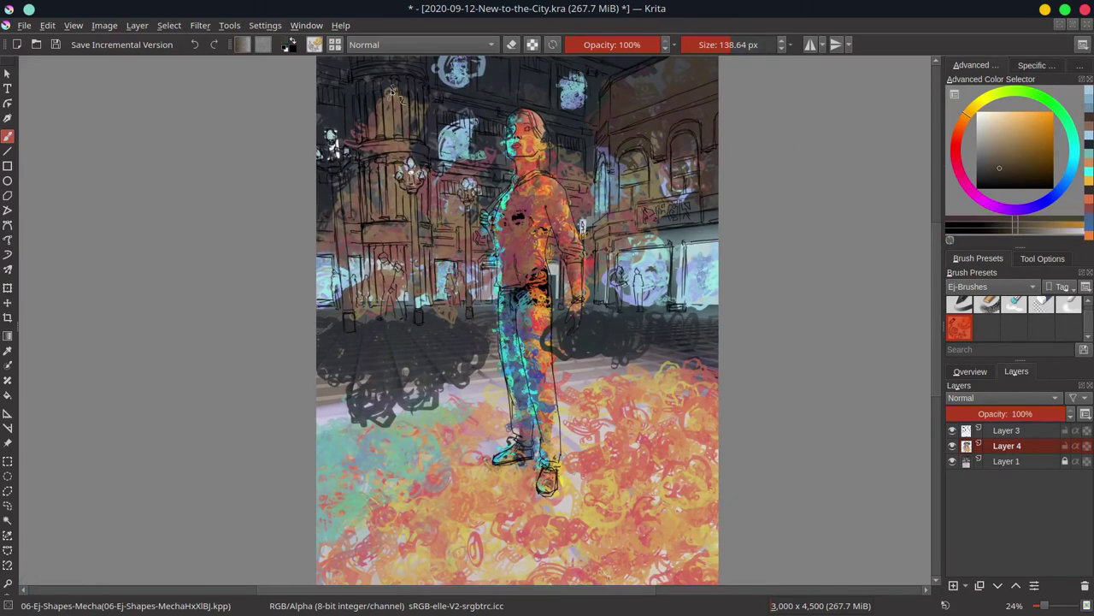
drag(604, 253, 605, 224)
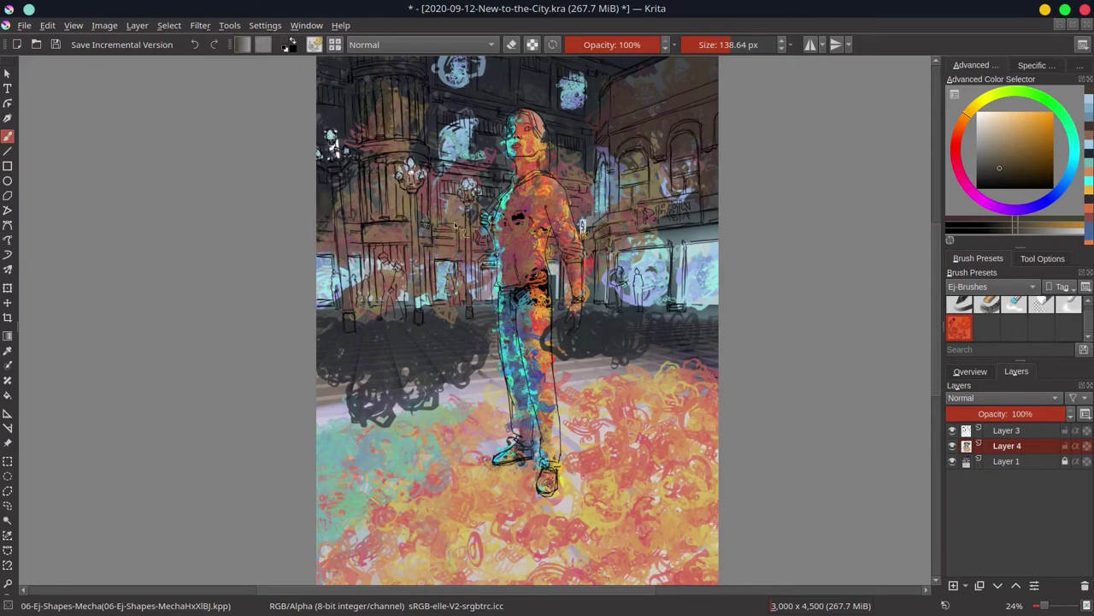
drag(340, 175, 346, 316)
drag(415, 169, 415, 320)
drag(465, 199, 464, 245)
drag(393, 288, 393, 320)
drag(454, 272, 454, 305)
drag(637, 270, 624, 304)
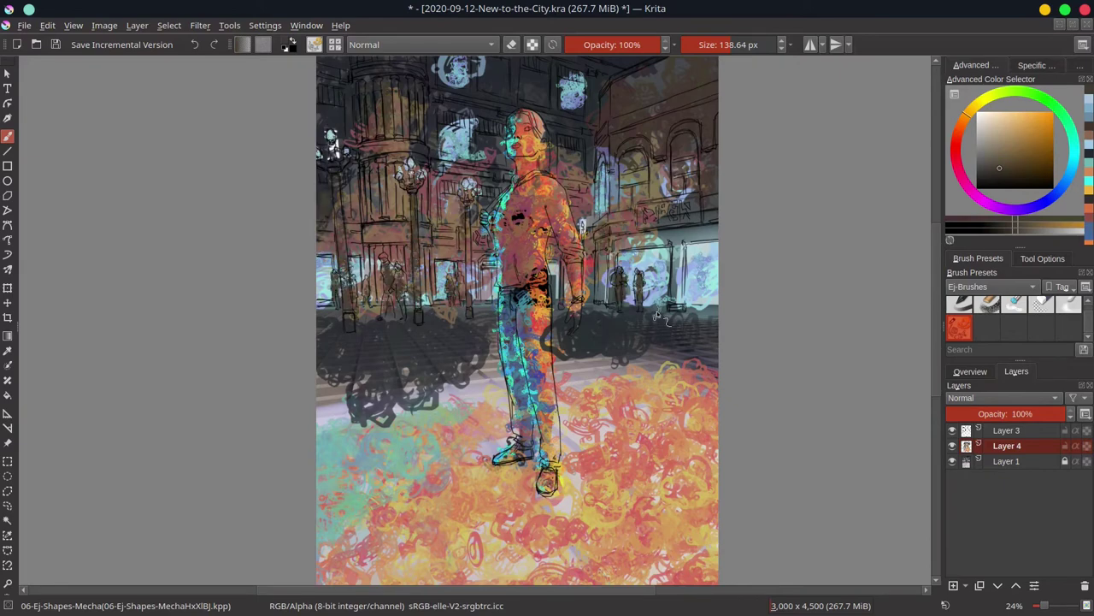
scroll(684, 325, down, 3)
click(1006, 430)
Duplicate Layer 3 twice and merge a copy back into Layer 3
key(ctrl+j)
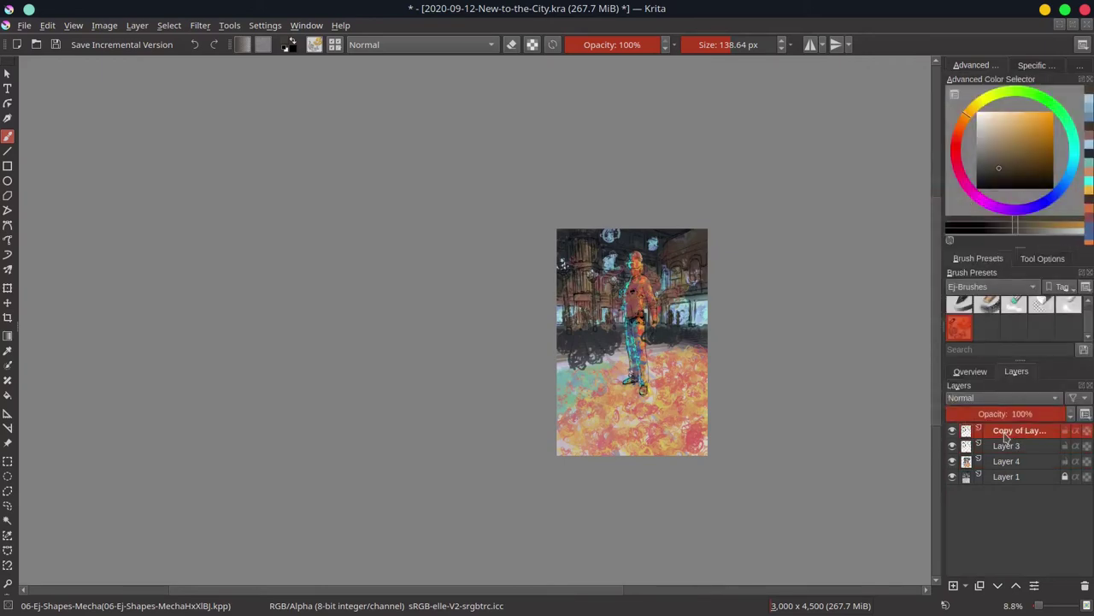
key(ctrl+j)
key(ctrl+j)
right_click(1031, 477)
click(975, 365)
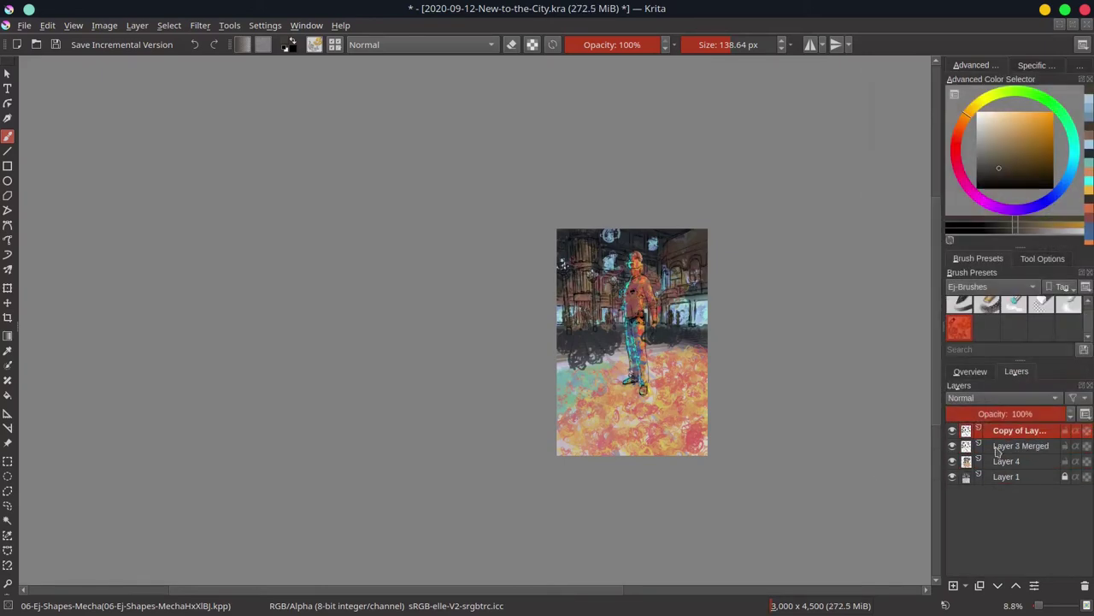
Add a new Layer 7 at the top and fill it black to make the image greyscale
key(Insert)
key(f)
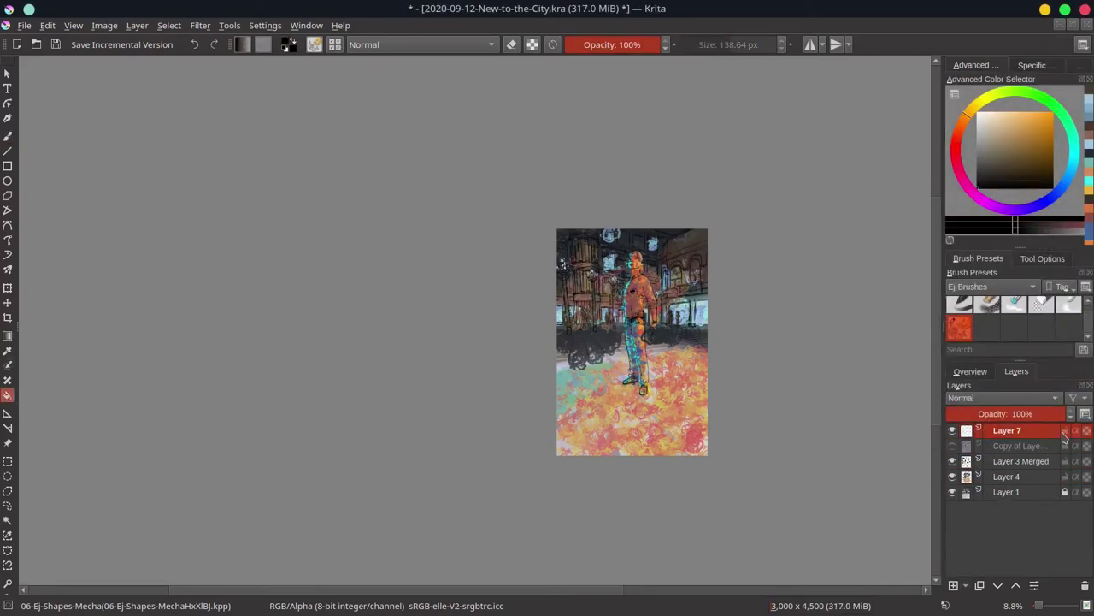
key(BackSpace)
click(1002, 398)
click(1009, 403)
scroll(808, 402, down, 2)
Add a Multiply layer above Layer 4 with a dark blue colour and the grainy chalk brush
click(1006, 476)
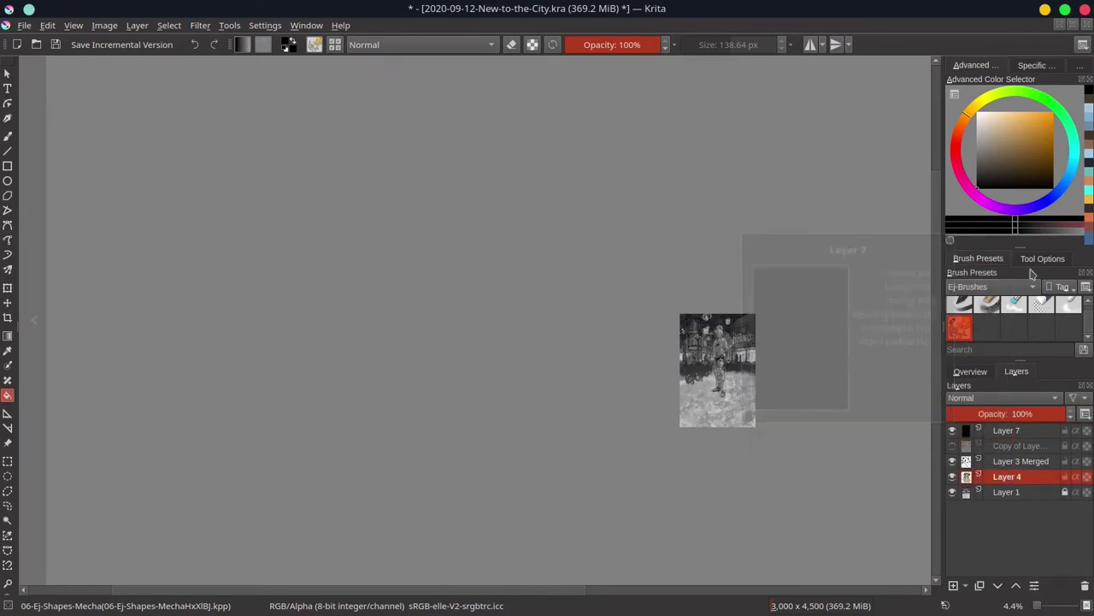
click(1060, 187)
click(986, 154)
key(Insert)
key(b)
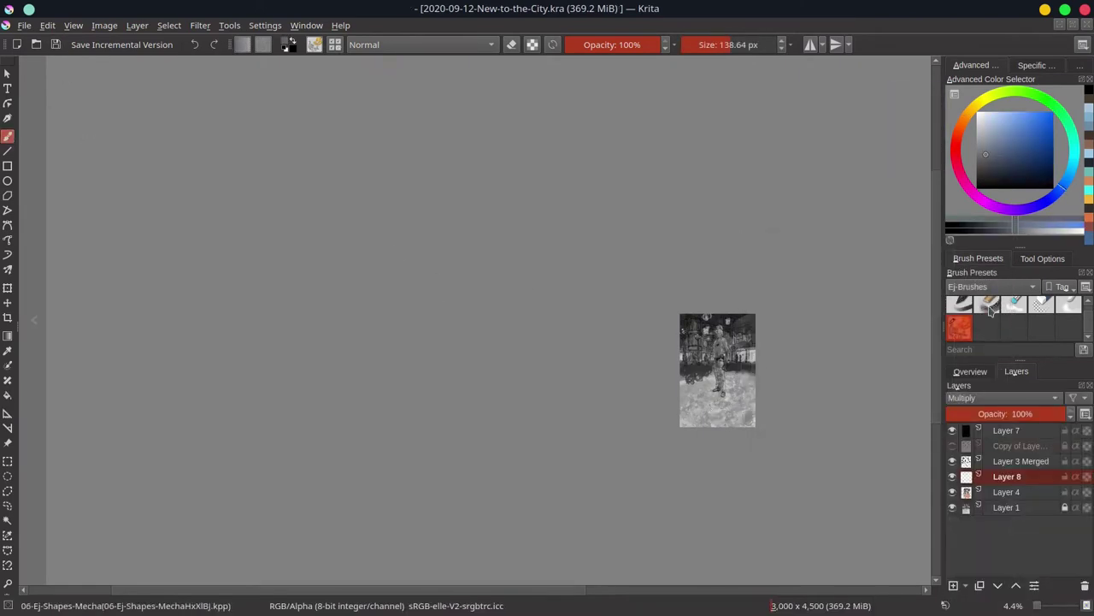
key(/)
key(2)
Paint dark chalk shading over the figure and ground, hide the greyscale layer, and save
mouse_move(590, 171)
mouse_down()
mouse_move(672, 248)
mouse_move(679, 342)
mouse_move(759, 274)
mouse_move(593, 100)
mouse_up()
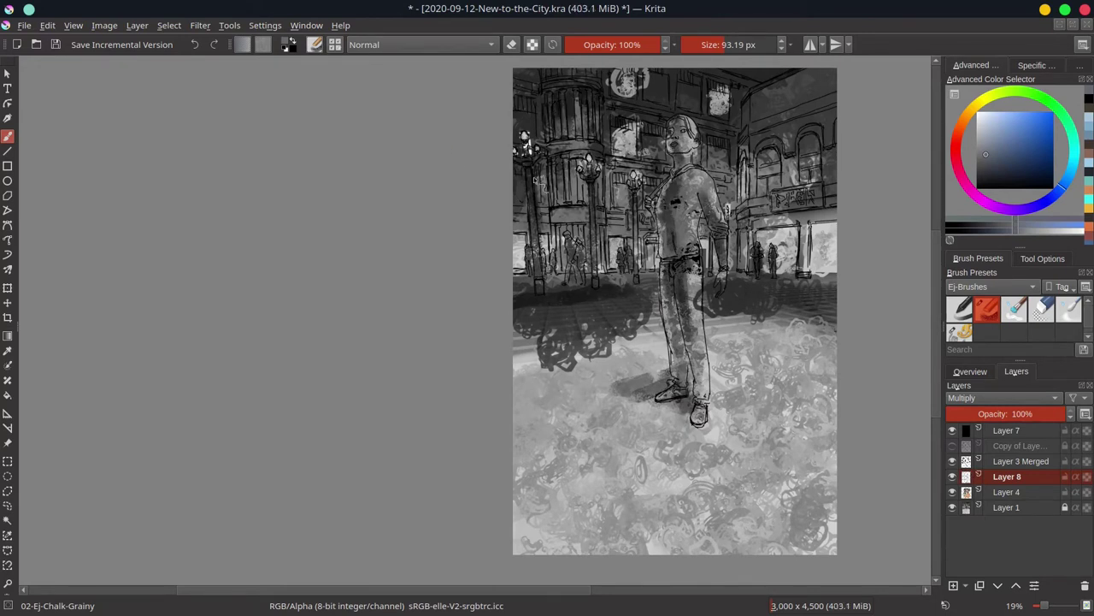
key(k)
mouse_move(547, 286)
mouse_down()
mouse_move(633, 282)
mouse_move(599, 210)
mouse_up()
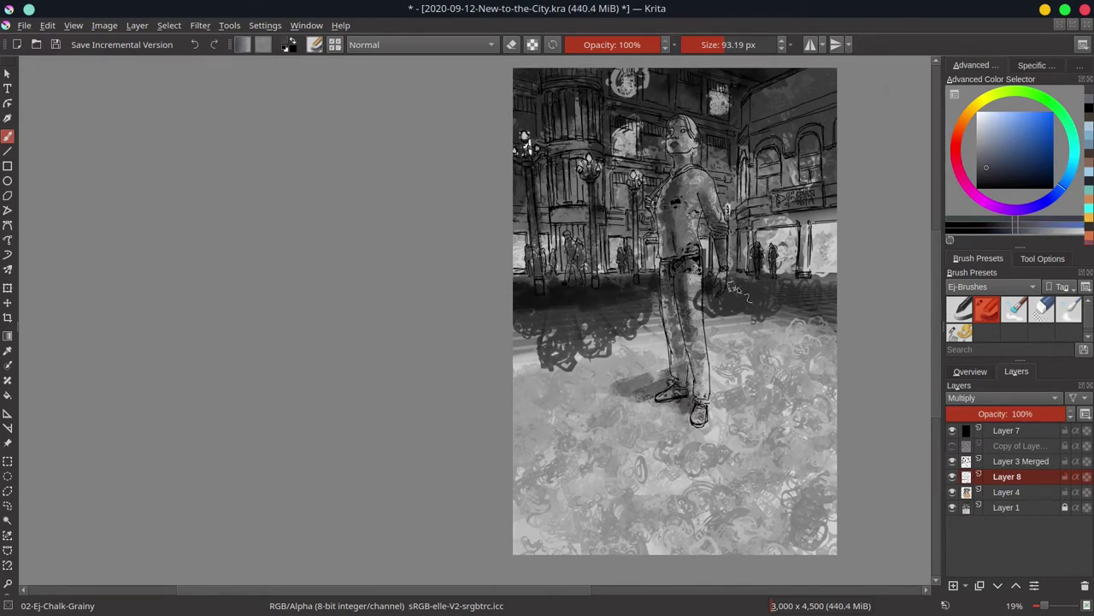
click(952, 430)
key(ctrl+s)
key(minus)
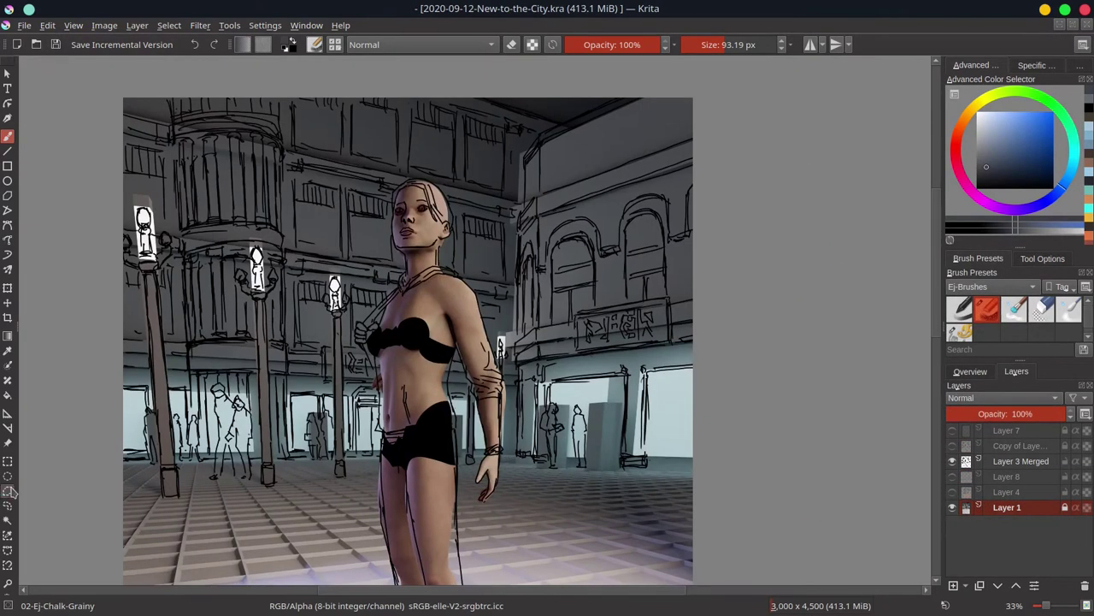
Copy the polygon-selected figure from Layer 1, paste it as a new layer, and save
click(8, 491)
key(ctrl+c)
click(47, 25)
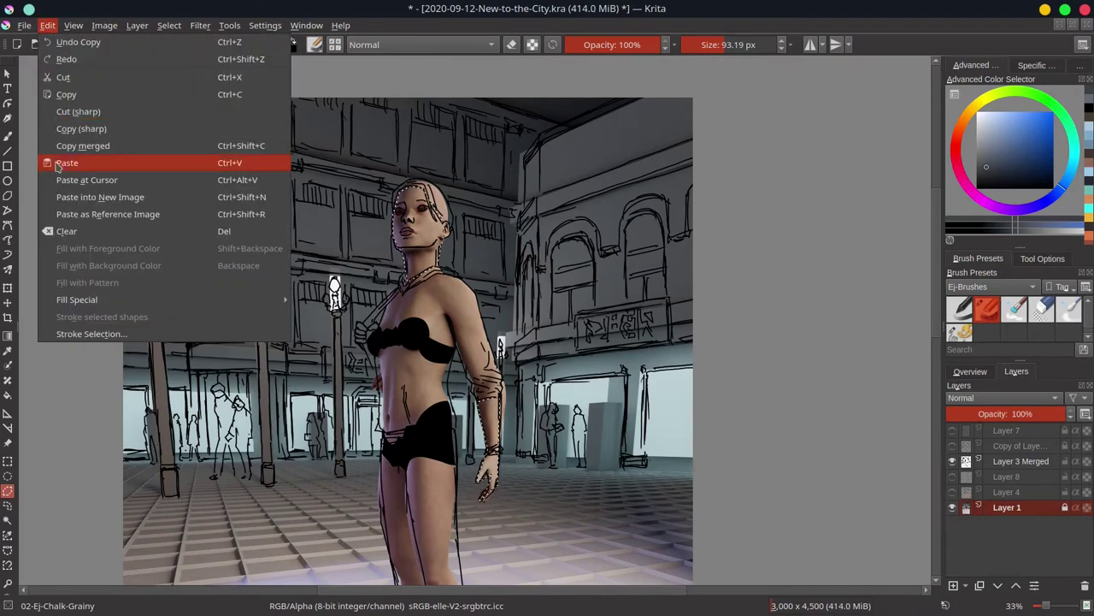
click(58, 163)
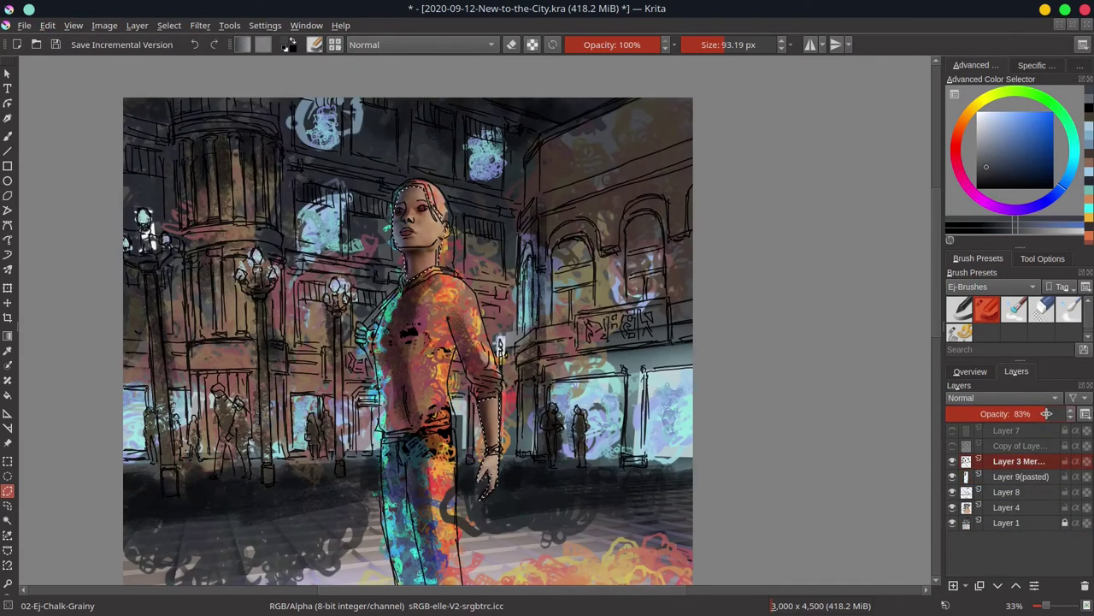
key(ctrl+s)
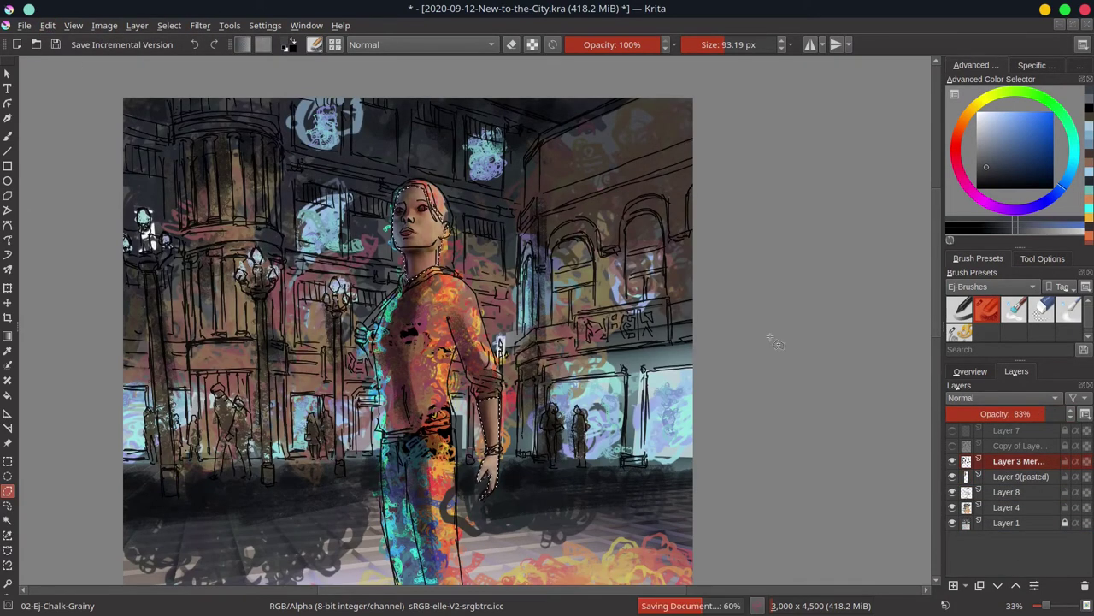
Zoom out and mirror the view to check the composition, then save
key(minus)
key(minus)
click(970, 371)
key(m)
key(ctrl+s)
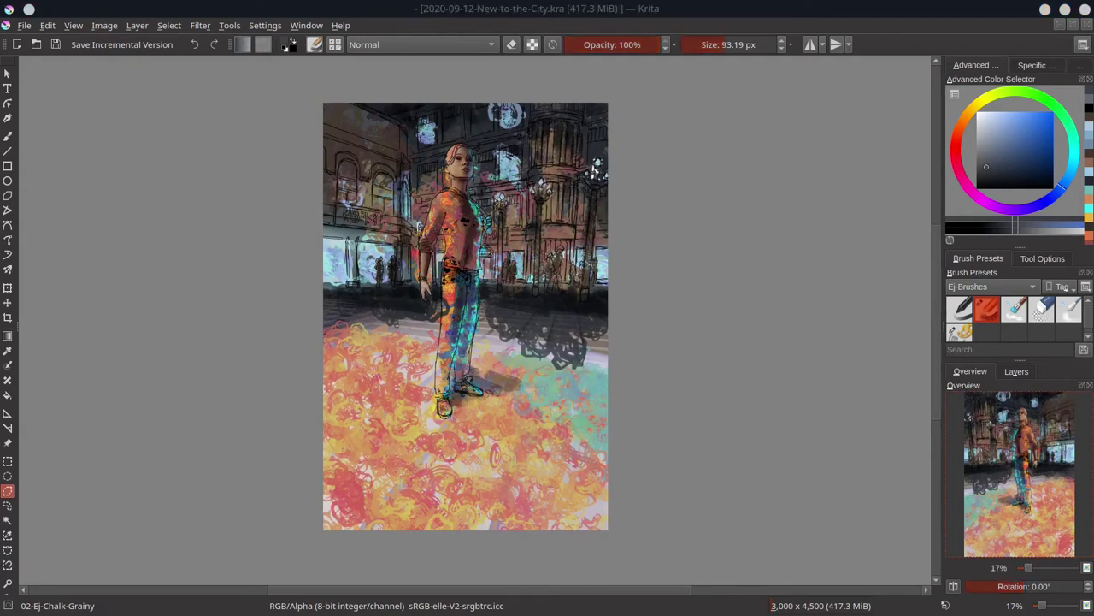
Add a new layer above the pasted figure and pick a light cyan colour
click(1014, 308)
click(1017, 371)
right_click(1017, 524)
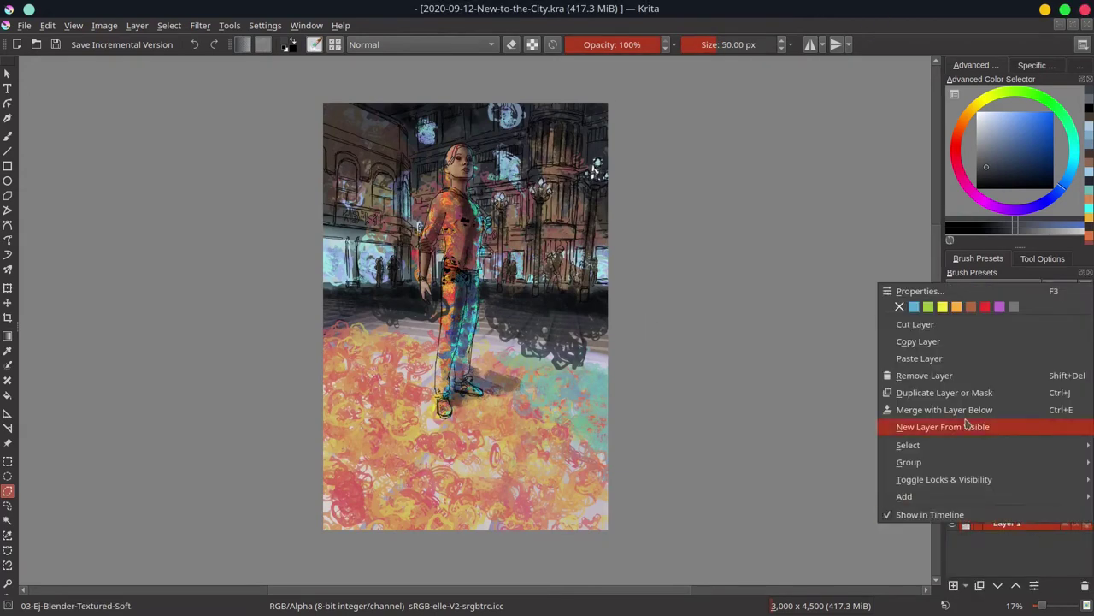
click(941, 420)
click(970, 371)
click(1016, 372)
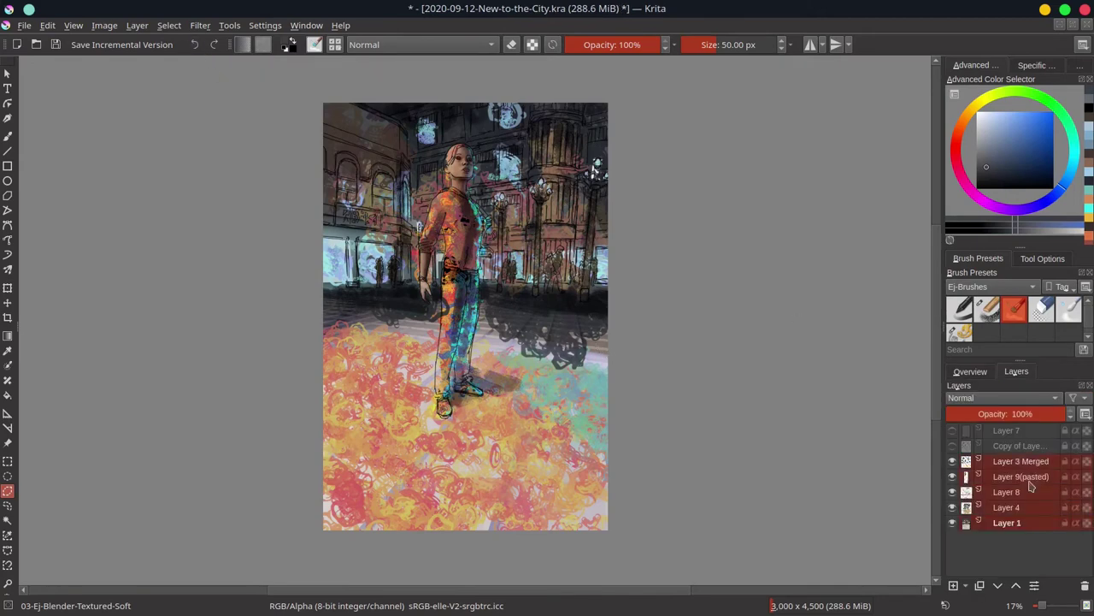
click(954, 586)
scroll(347, 150, up, 2)
click(987, 308)
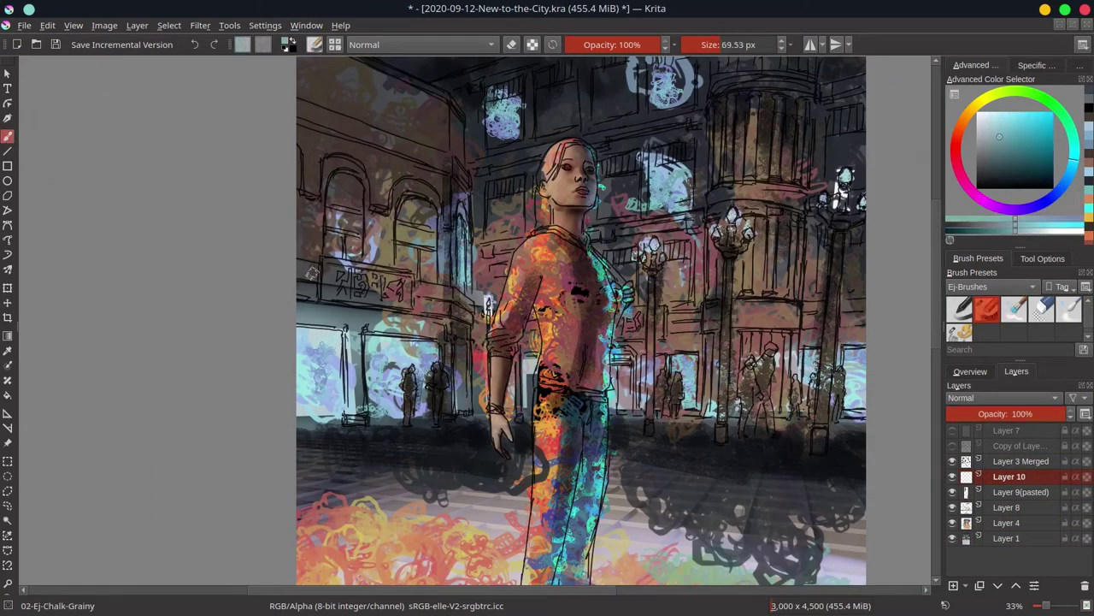
Brighten the upper-left arches, then the upper facade, lamps and arches, with cyan chalk
mouse_move(325, 160)
mouse_down()
mouse_move(465, 184)
mouse_move(445, 306)
mouse_up()
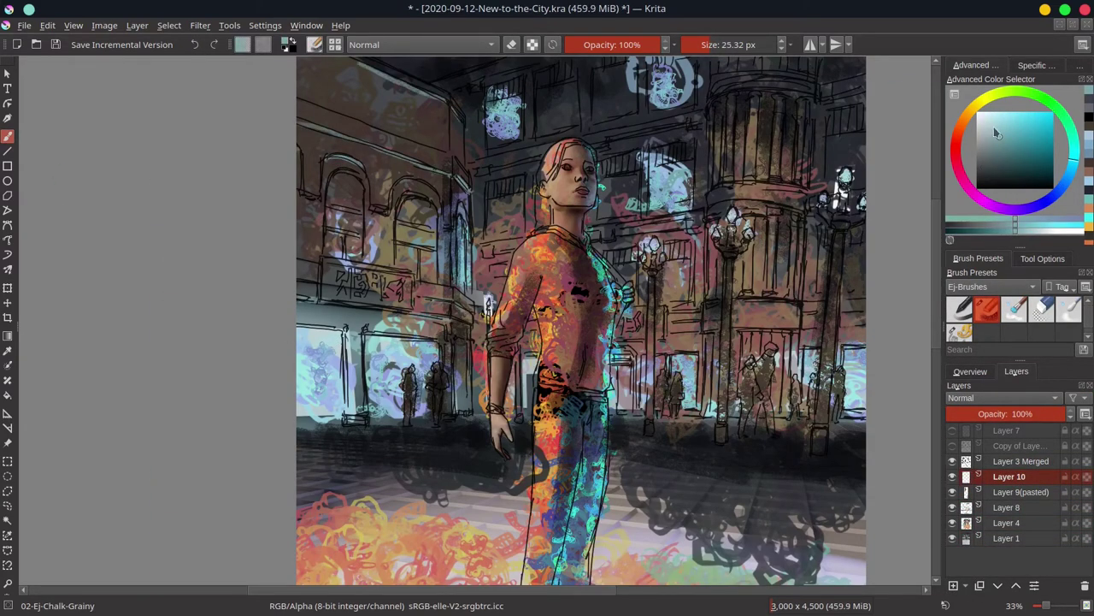
key(k)
key(Page_Up)
key(Insert)
key(l)
key(bracketleft)
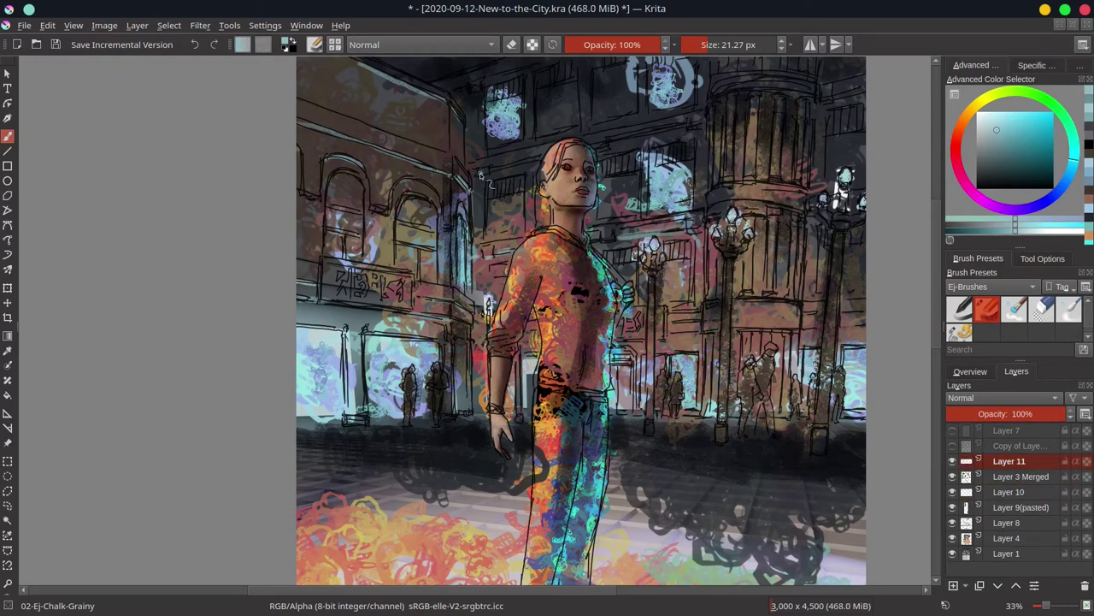
mouse_move(676, 164)
mouse_down()
mouse_move(769, 90)
mouse_move(752, 214)
mouse_move(513, 82)
mouse_move(462, 95)
mouse_up()
Darken the right facade on multiply Layer 8, save, then select Layers 11 through 1
click(1009, 522)
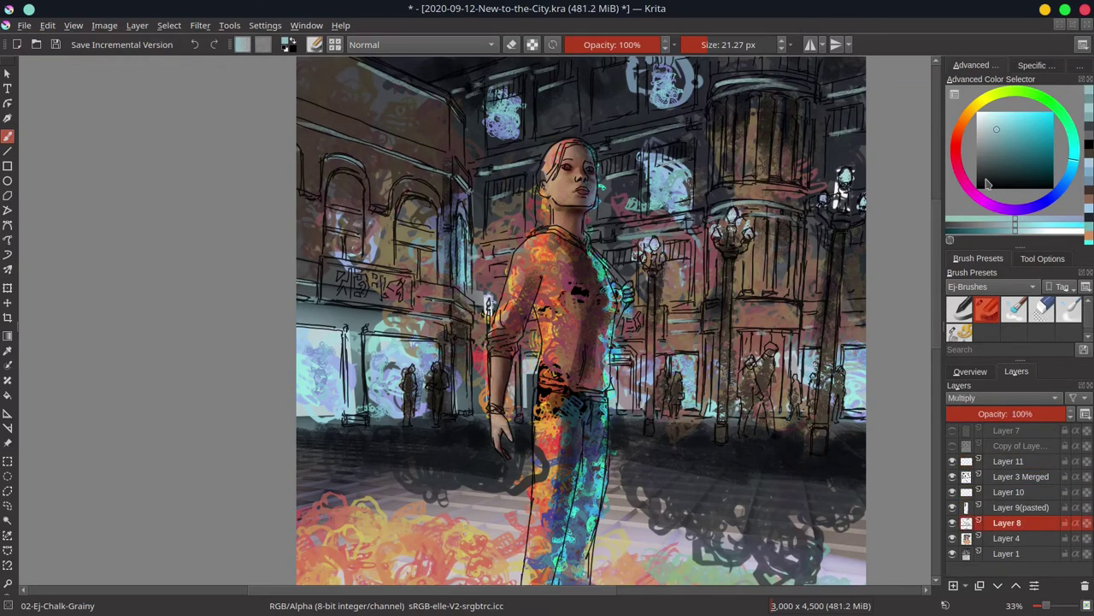
key(k)
key(bracketright)
mouse_move(736, 368)
mouse_down()
mouse_move(769, 334)
mouse_move(761, 222)
mouse_move(705, 361)
mouse_move(740, 154)
mouse_move(797, 256)
mouse_up()
click(1009, 461)
key(l)
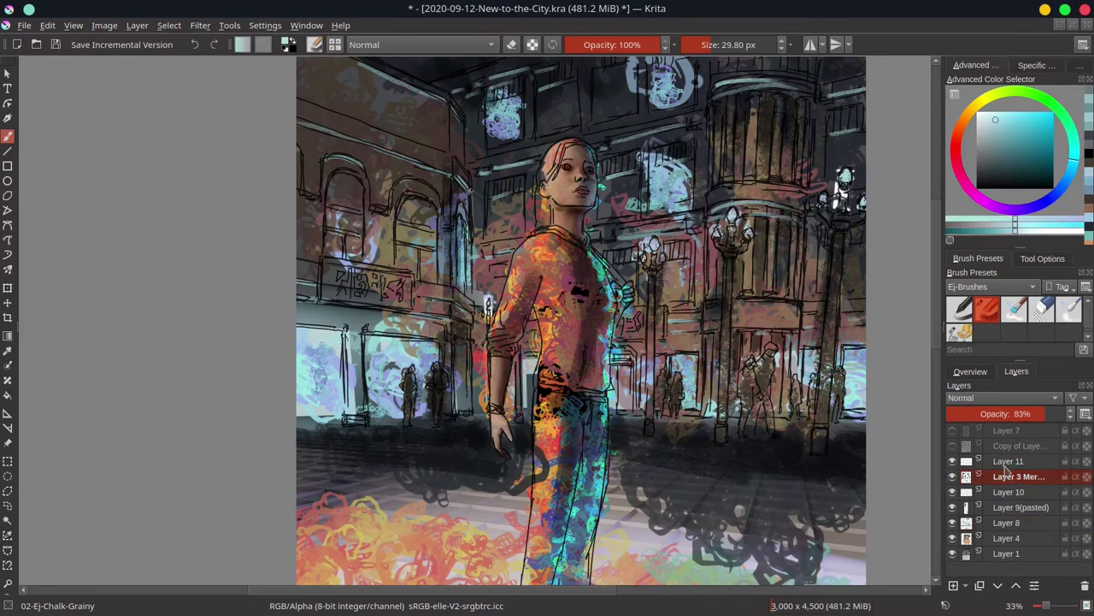
key(bracketleft)
key(ctrl+s)
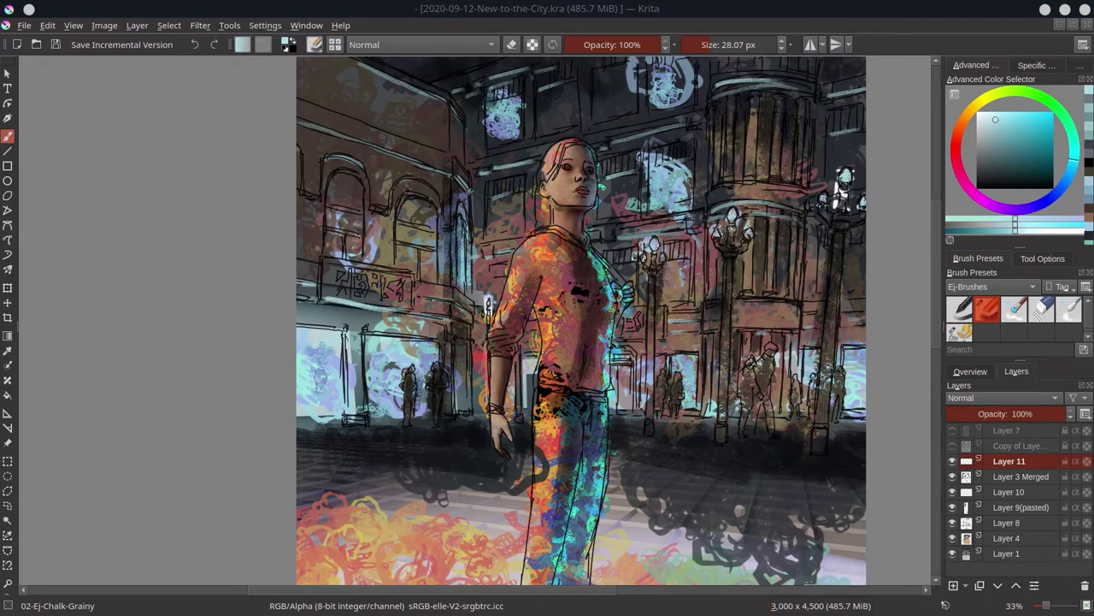
scroll(631, 330, down, 3)
shift+click(1007, 553)
Merge the selected layers into one and save the painting
key(ctrl+e)
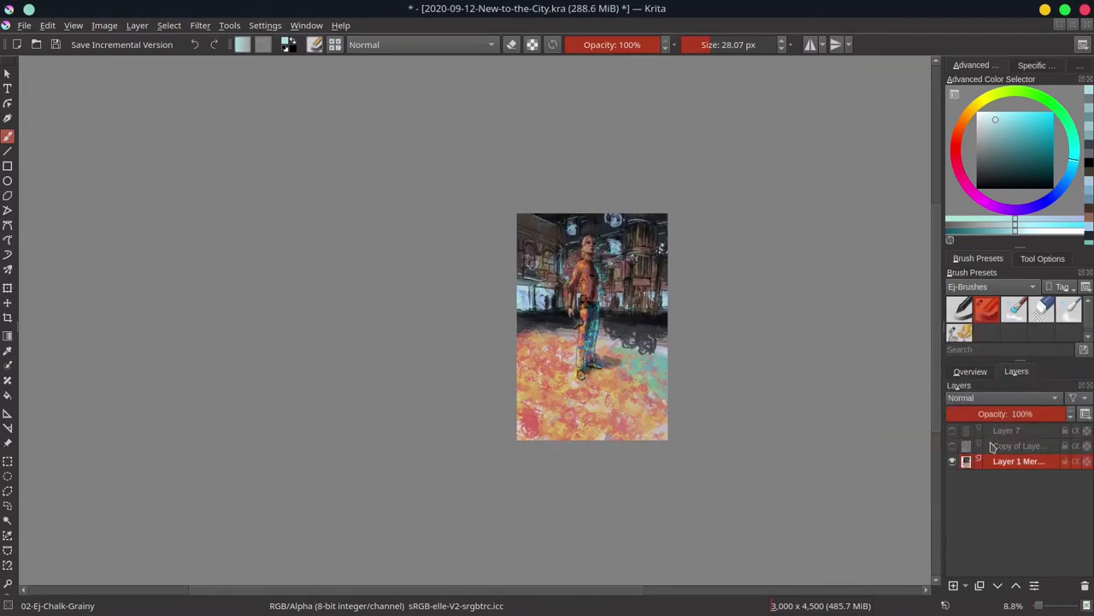
click(989, 376)
key(ctrl+s)
Blend the floor with soft orange and soften the shadows beside the figure's feet
key(period)
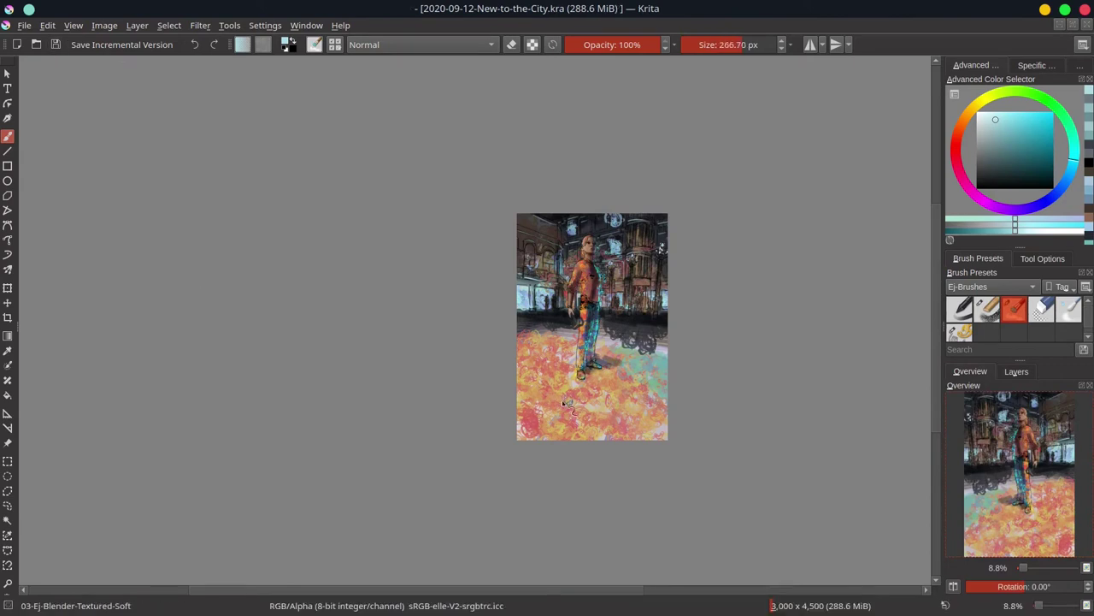
mouse_move(549, 404)
mouse_down()
mouse_move(526, 402)
mouse_move(526, 347)
mouse_up()
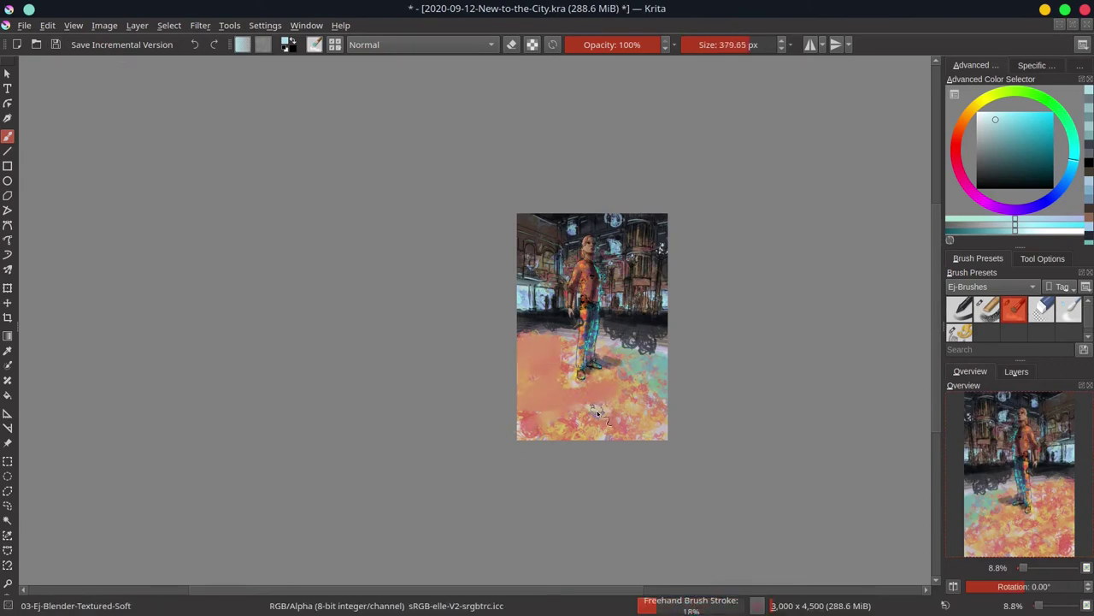
mouse_move(596, 414)
mouse_down()
mouse_move(606, 383)
mouse_move(571, 392)
mouse_move(538, 375)
mouse_move(532, 414)
mouse_move(619, 400)
mouse_move(638, 455)
mouse_up()
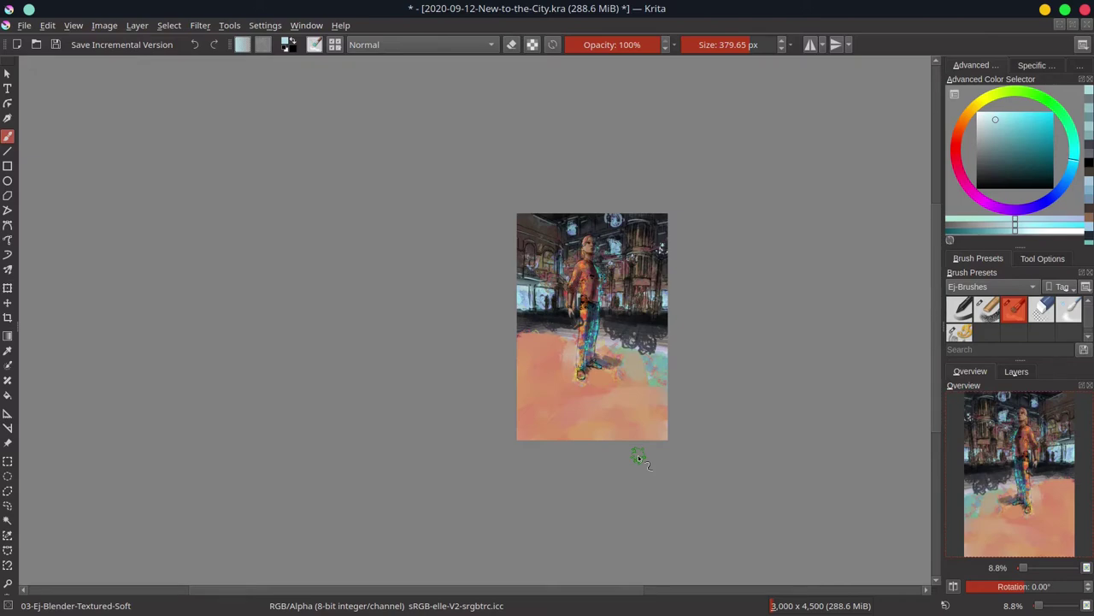
drag(637, 455, 603, 455)
drag(663, 341, 608, 376)
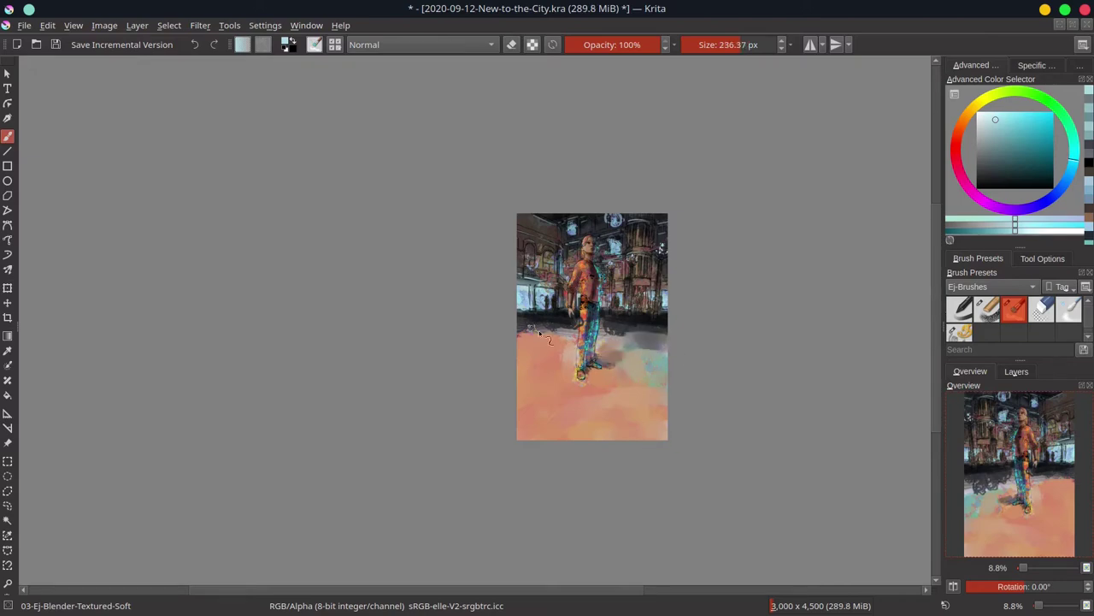
drag(540, 334, 629, 332)
drag(544, 338, 502, 253)
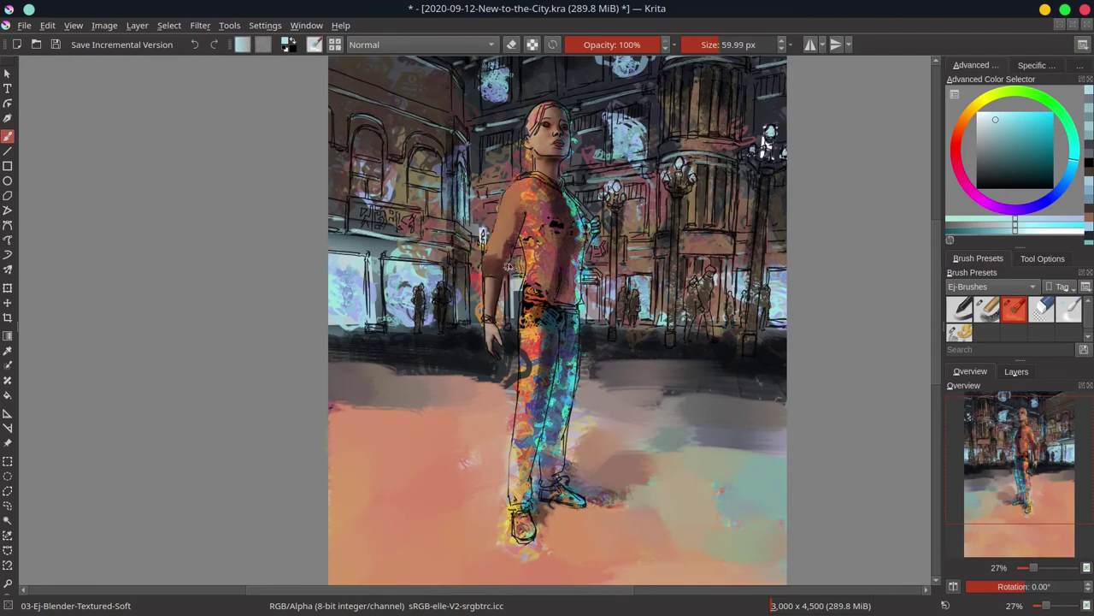
Paint orange over the figure's torso, shoulder and head, covering the cyan bits
click(963, 336)
ctrl+click(530, 299)
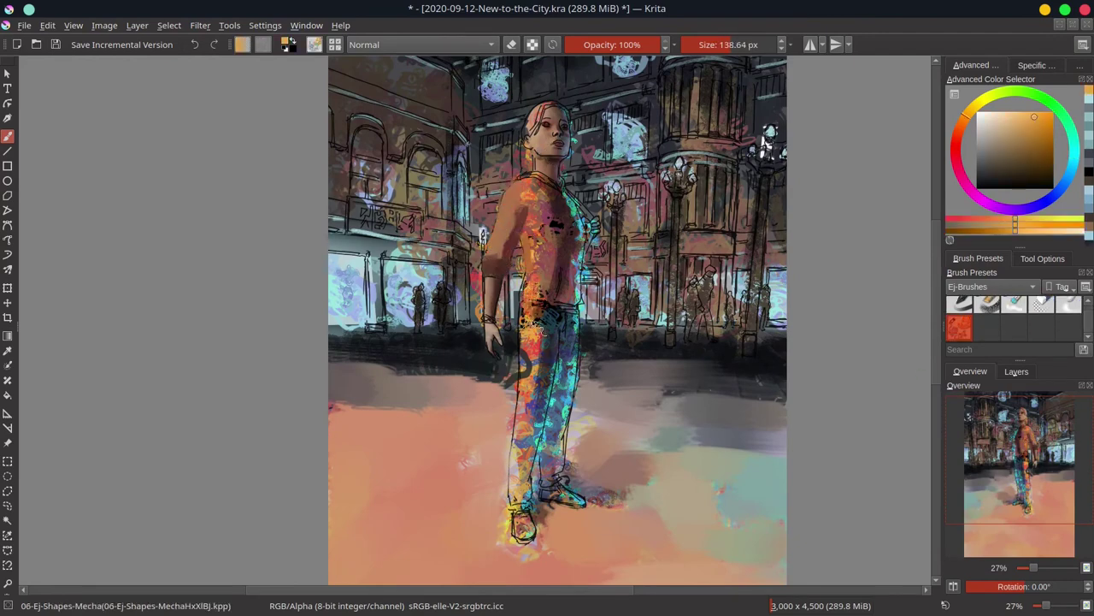
mouse_move(520, 265)
mouse_down()
mouse_move(492, 192)
mouse_move(534, 120)
mouse_up()
mouse_move(534, 214)
mouse_down()
mouse_move(487, 308)
mouse_move(505, 205)
mouse_move(552, 183)
mouse_up()
key(slash)
mouse_move(526, 274)
mouse_down()
mouse_move(564, 223)
mouse_move(590, 239)
mouse_up()
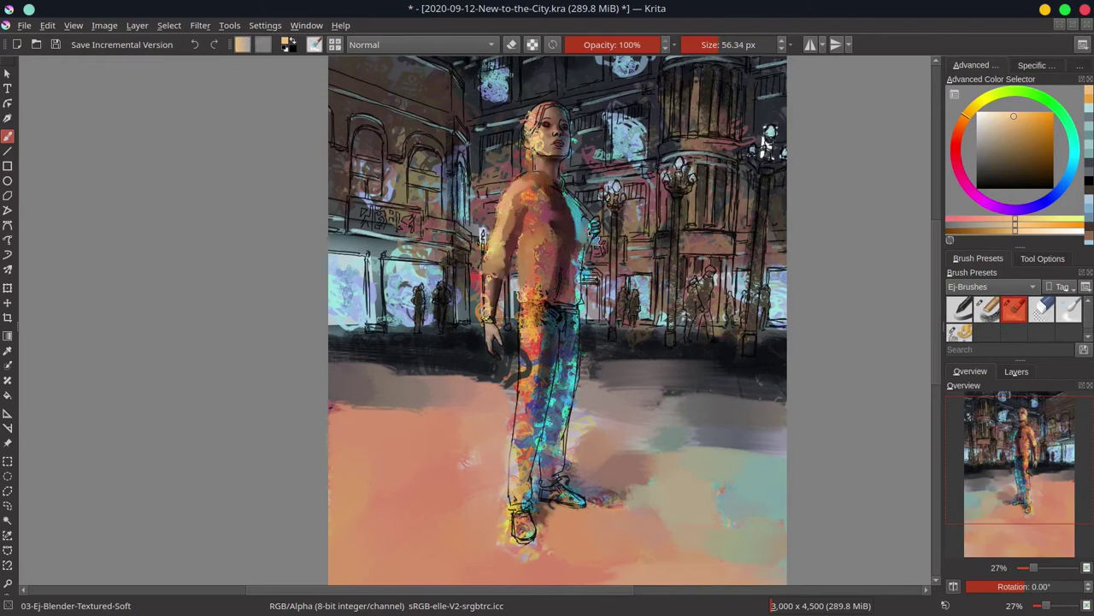
mouse_move(577, 193)
mouse_down()
mouse_move(579, 269)
mouse_move(564, 294)
mouse_move(571, 220)
mouse_up()
Soften the figure's arm, side and hair, and repaint face, neck and chest in skin tones
scroll(572, 218, up, 2)
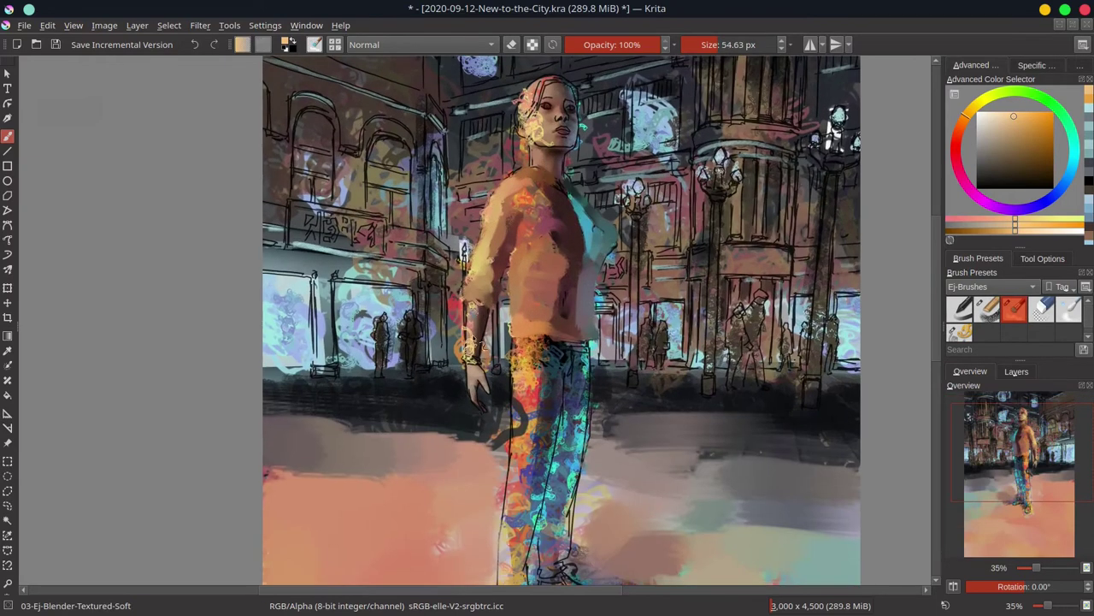
drag(475, 307, 483, 417)
mouse_move(516, 334)
mouse_down()
mouse_move(518, 231)
mouse_move(547, 206)
mouse_move(545, 188)
mouse_move(504, 248)
mouse_up()
key(bracketleft)
mouse_move(523, 168)
mouse_down()
mouse_move(523, 127)
mouse_move(561, 81)
mouse_move(538, 141)
mouse_move(582, 137)
mouse_move(564, 120)
mouse_move(551, 171)
mouse_move(578, 248)
mouse_up()
key(bracketleft)
key(bracketleft)
key(bracketleft)
key(bracketleft)
key(bracketleft)
key(bracketright)
key(bracketright)
key(bracketright)
key(bracketright)
key(bracketright)
key(bracketright)
key(bracketright)
key(bracketright)
key(bracketright)
drag(504, 223, 564, 291)
drag(590, 231, 573, 334)
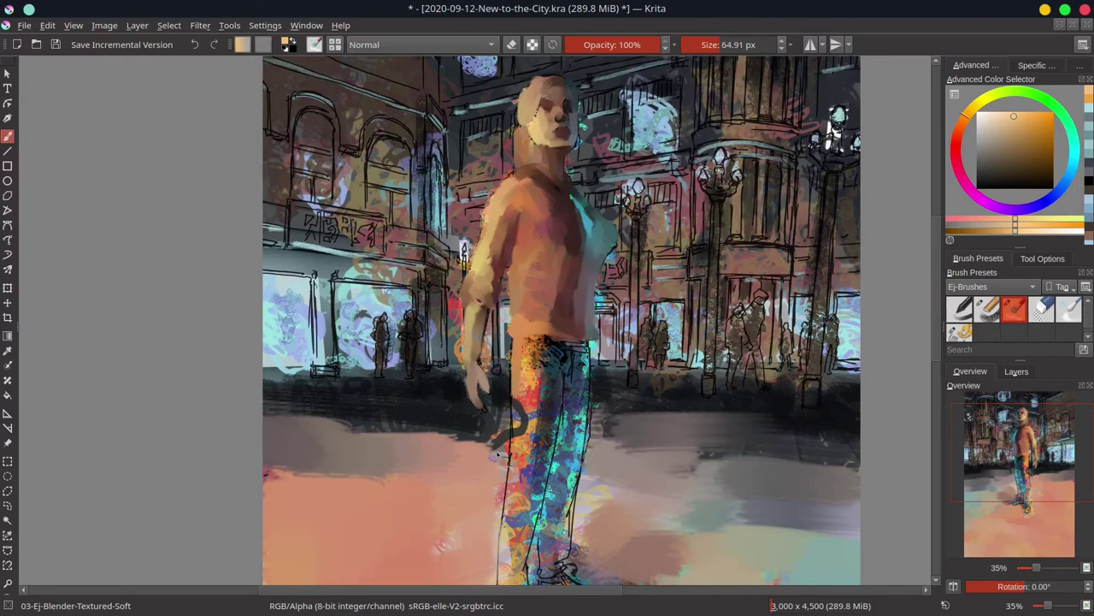
Darken the trousers with dark blue strokes and blend them smooth
drag(499, 454, 464, 352)
mouse_move(513, 239)
mouse_down()
mouse_move(487, 376)
mouse_move(513, 385)
mouse_up()
key(bracketright)
key(bracketright)
key(bracketright)
key(bracketright)
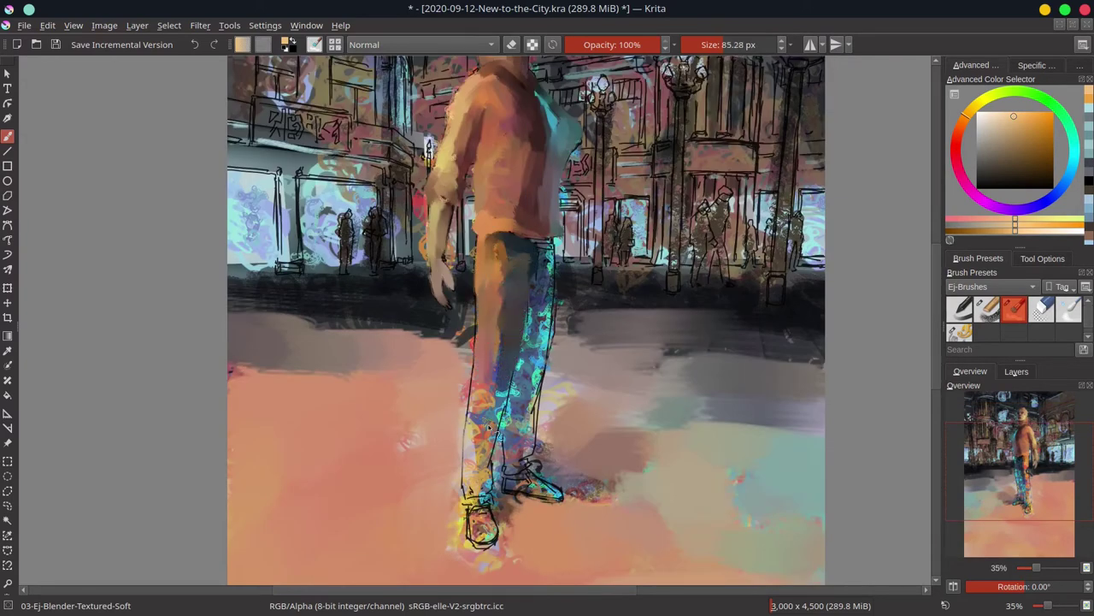
mouse_move(489, 428)
mouse_down()
mouse_move(511, 454)
mouse_move(504, 513)
mouse_up()
key(slash)
ctrl+click(573, 227)
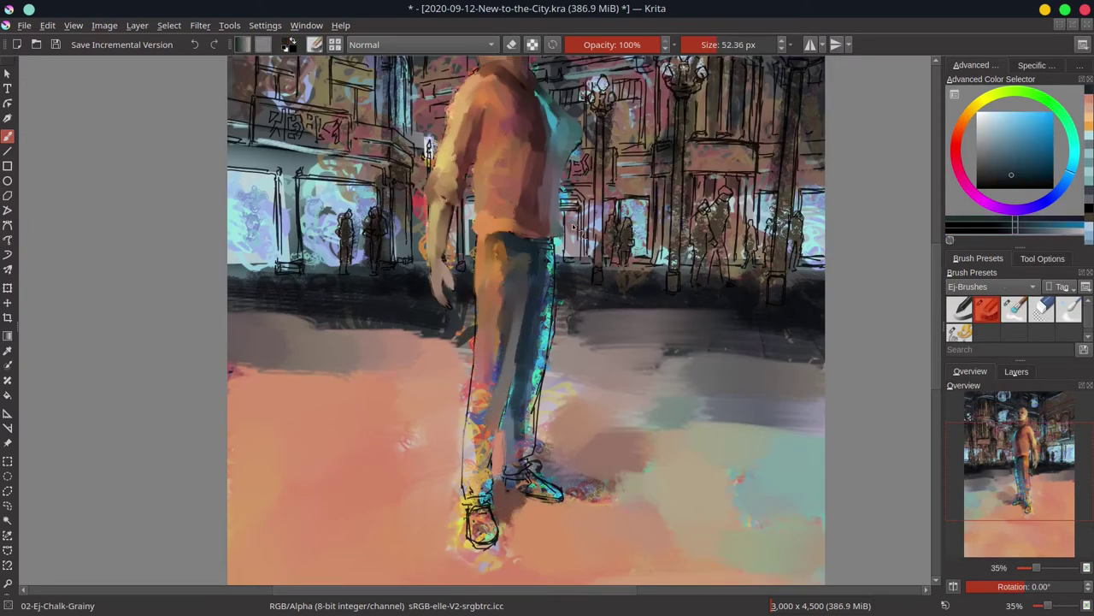
drag(513, 282, 479, 479)
key(slash)
key(bracketleft)
drag(509, 257, 496, 385)
mouse_move(479, 368)
mouse_down()
mouse_move(474, 462)
mouse_move(468, 330)
mouse_move(424, 351)
mouse_up()
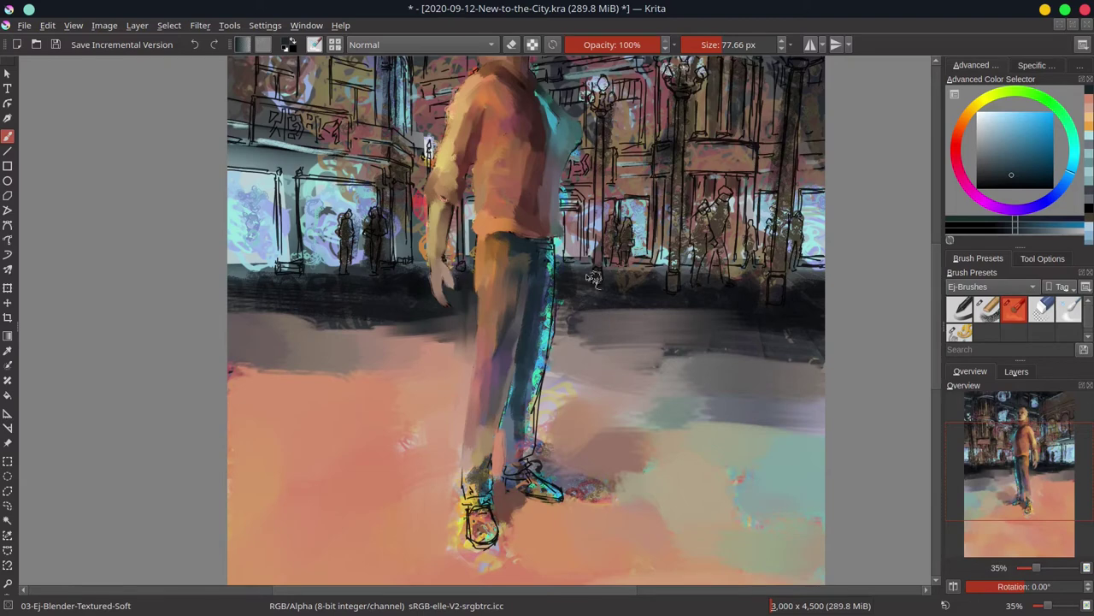
Smooth the right leg's teal outline down to the shoe and blur the yellow left shoe
drag(548, 257, 534, 419)
drag(524, 359, 526, 474)
drag(565, 257, 581, 351)
mouse_move(530, 414)
mouse_down()
mouse_move(539, 466)
mouse_move(598, 492)
mouse_up()
drag(555, 380, 547, 466)
drag(479, 458, 488, 552)
drag(471, 504, 470, 556)
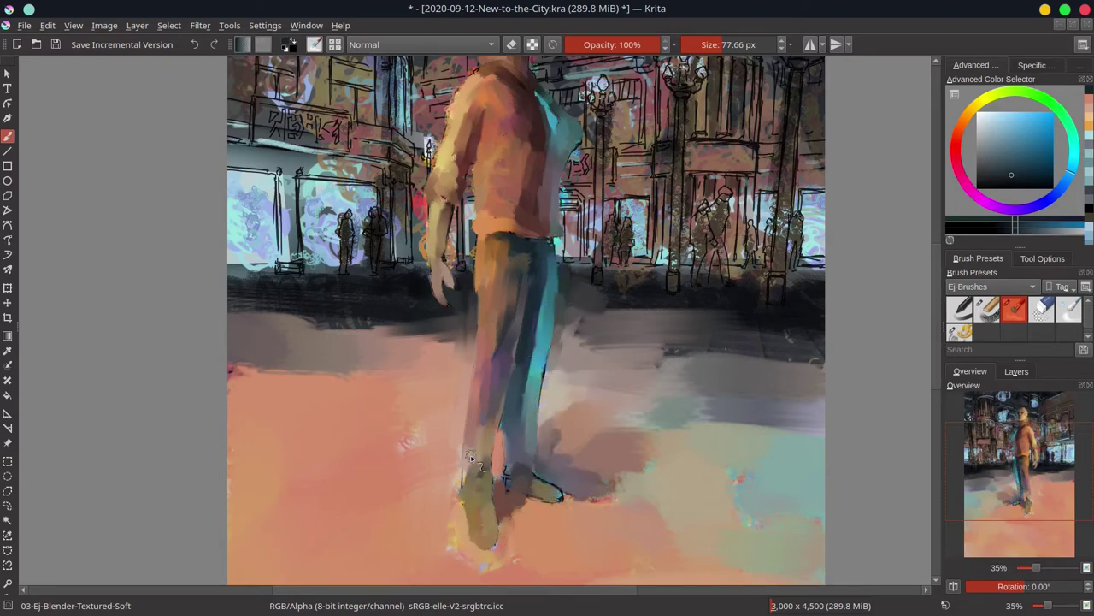
drag(467, 454, 413, 436)
Soften the dark ground at left and paint dark grey over the background figures
drag(269, 286, 466, 299)
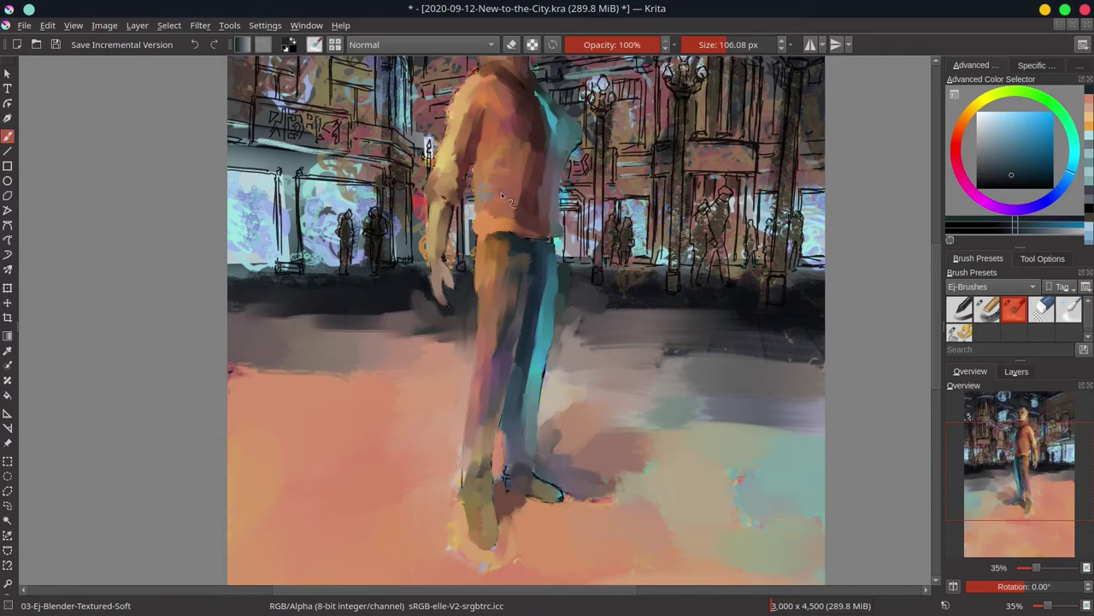
drag(776, 301, 626, 412)
key(/)
ctrl+click(581, 408)
drag(564, 308, 556, 385)
drag(603, 334, 602, 372)
drag(645, 331, 650, 381)
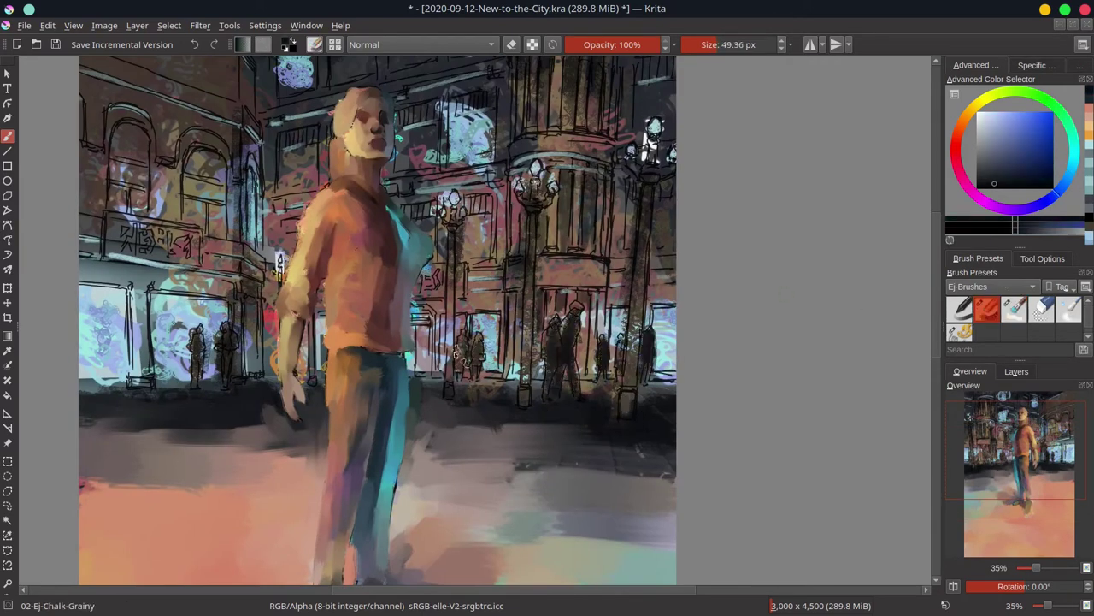
drag(462, 334, 466, 366)
drag(204, 330, 205, 378)
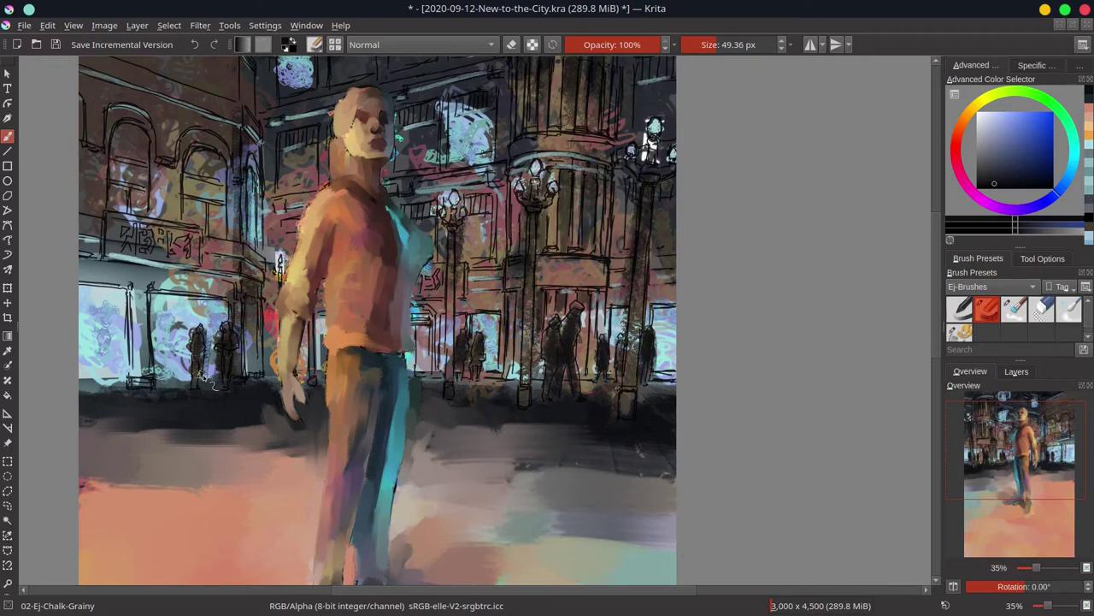
Lighten the left storefront window, cover the sign's graffiti, and smooth its top ledge
click(1014, 313)
mouse_move(533, 217)
mouse_down()
mouse_move(529, 404)
mouse_move(667, 430)
mouse_up()
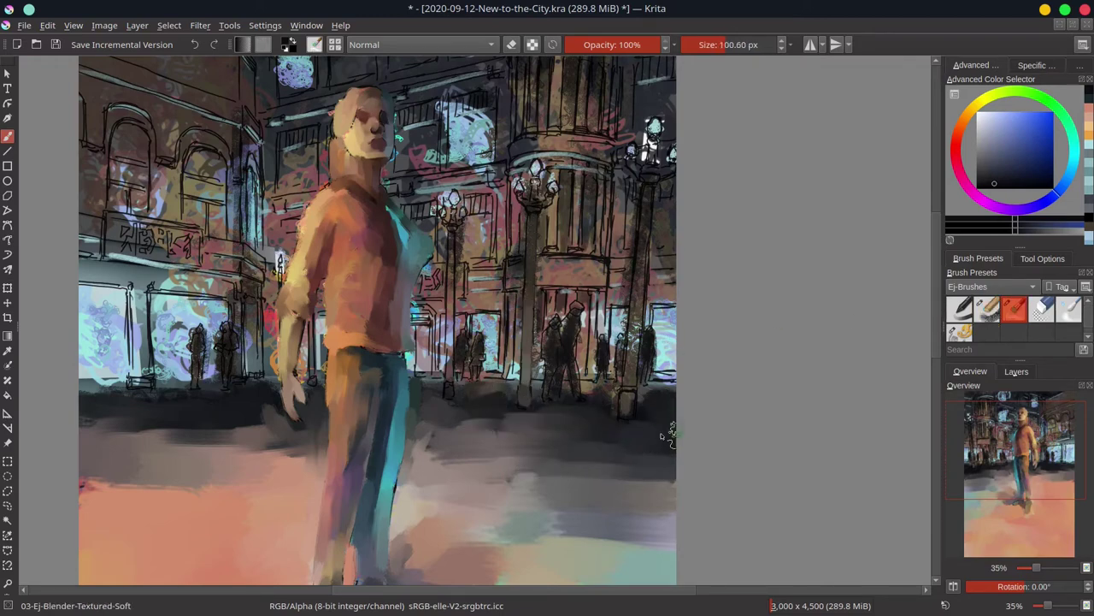
key(bracketleft)
mouse_move(86, 331)
mouse_down()
mouse_move(102, 296)
mouse_move(96, 373)
mouse_move(125, 368)
mouse_move(140, 290)
mouse_move(136, 369)
mouse_move(159, 347)
mouse_up()
key(bracketleft)
key(bracketright)
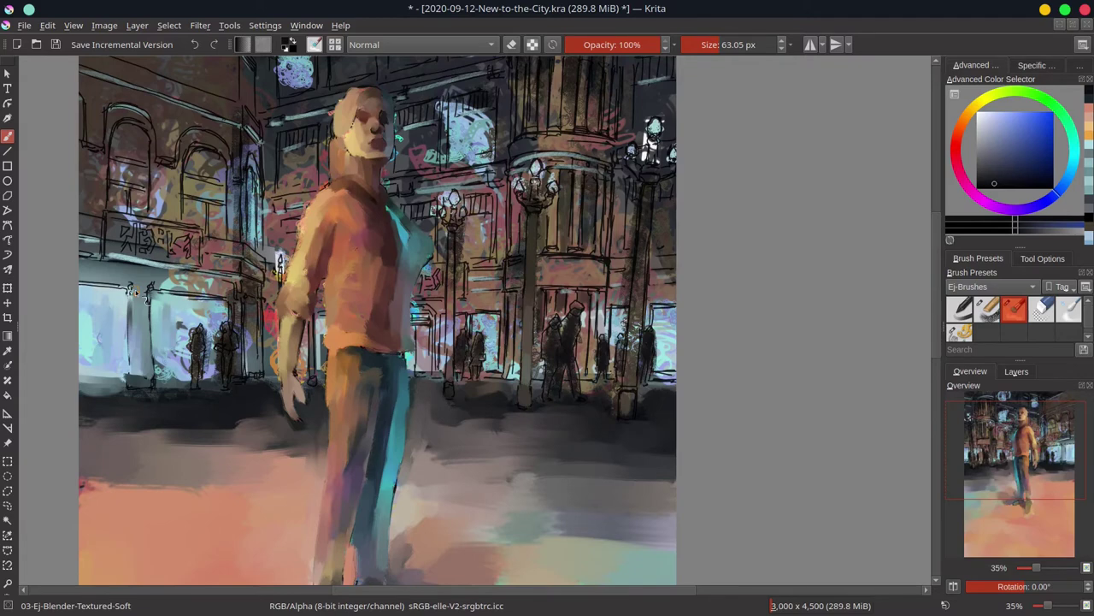
mouse_move(133, 289)
mouse_down()
mouse_move(215, 313)
mouse_move(219, 358)
mouse_move(164, 366)
mouse_move(139, 307)
mouse_move(155, 326)
mouse_move(147, 289)
mouse_up()
key(ctrl+z)
key(bracketleft)
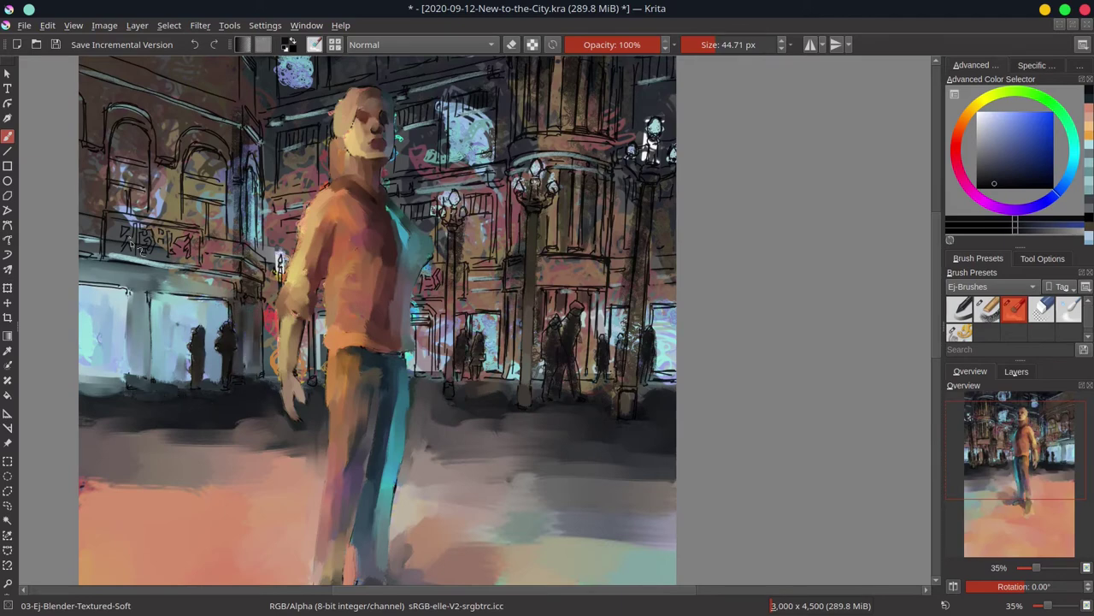
mouse_move(143, 244)
mouse_down()
mouse_move(171, 253)
mouse_move(188, 235)
mouse_move(188, 263)
mouse_move(92, 250)
mouse_move(86, 224)
mouse_up()
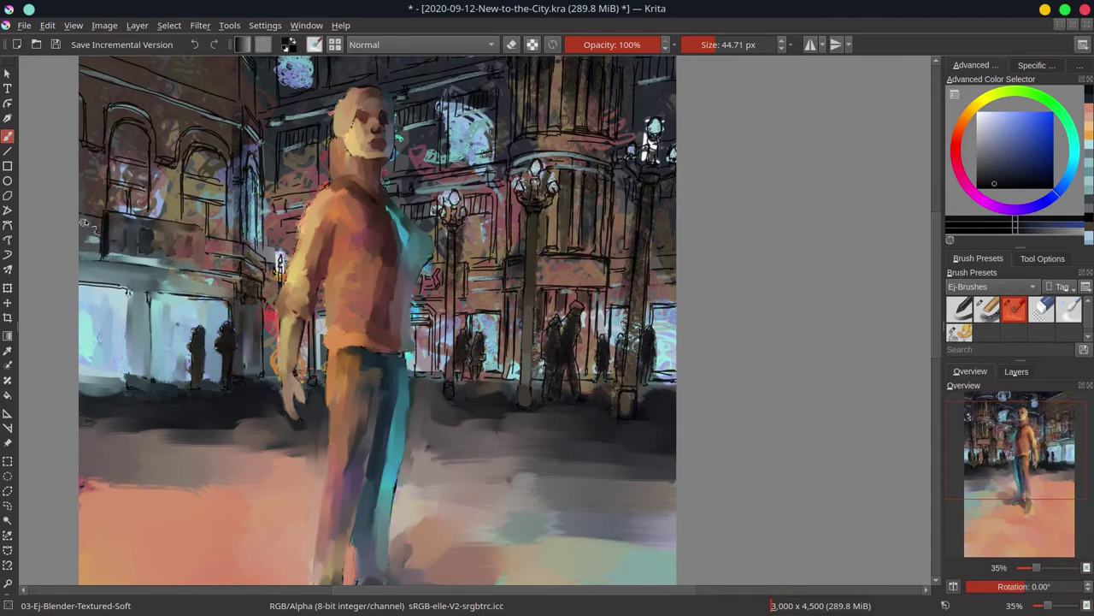
mouse_move(243, 264)
mouse_down()
mouse_move(145, 295)
mouse_move(85, 286)
mouse_up()
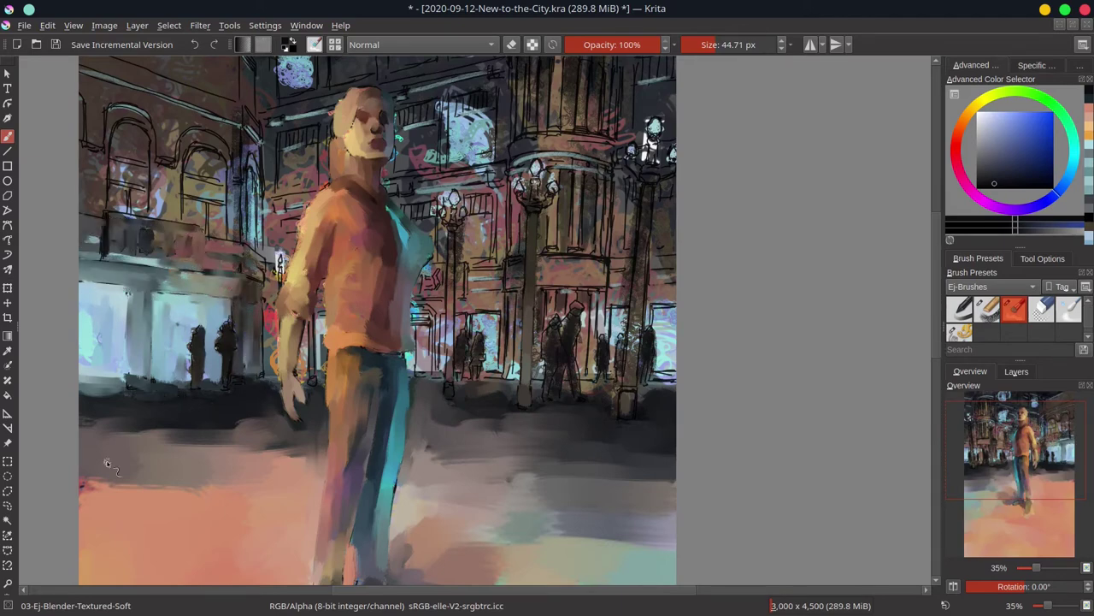
Add cyan glow to the upper windows and top lights, then blend the left facade
key(/)
ctrl+click(94, 338)
mouse_move(201, 235)
mouse_down()
mouse_move(196, 163)
mouse_move(218, 145)
mouse_up()
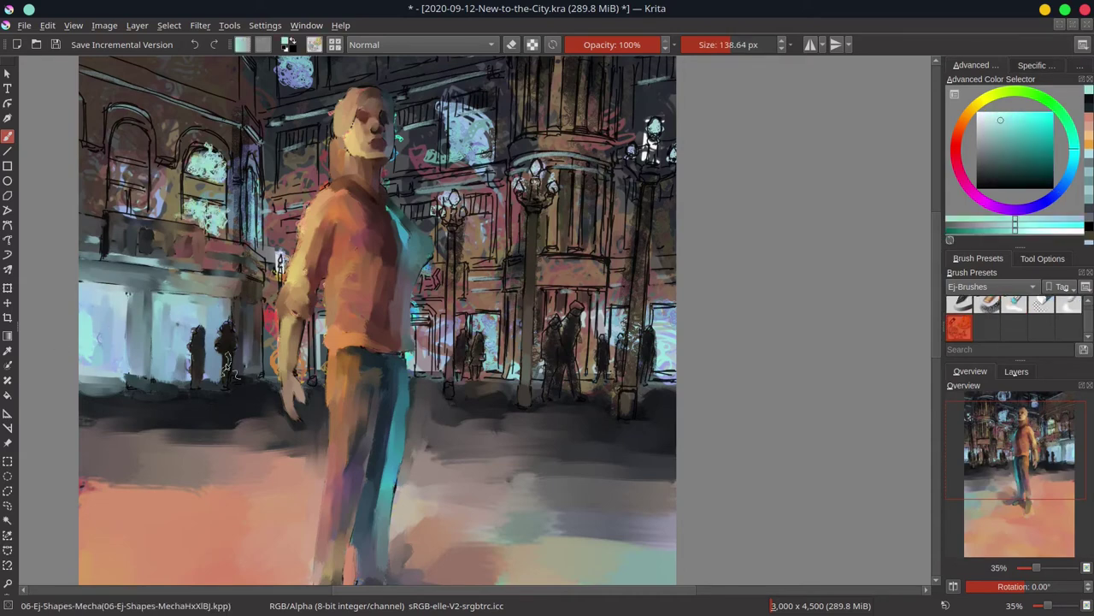
drag(295, 107, 290, 73)
click(992, 314)
drag(130, 222, 98, 257)
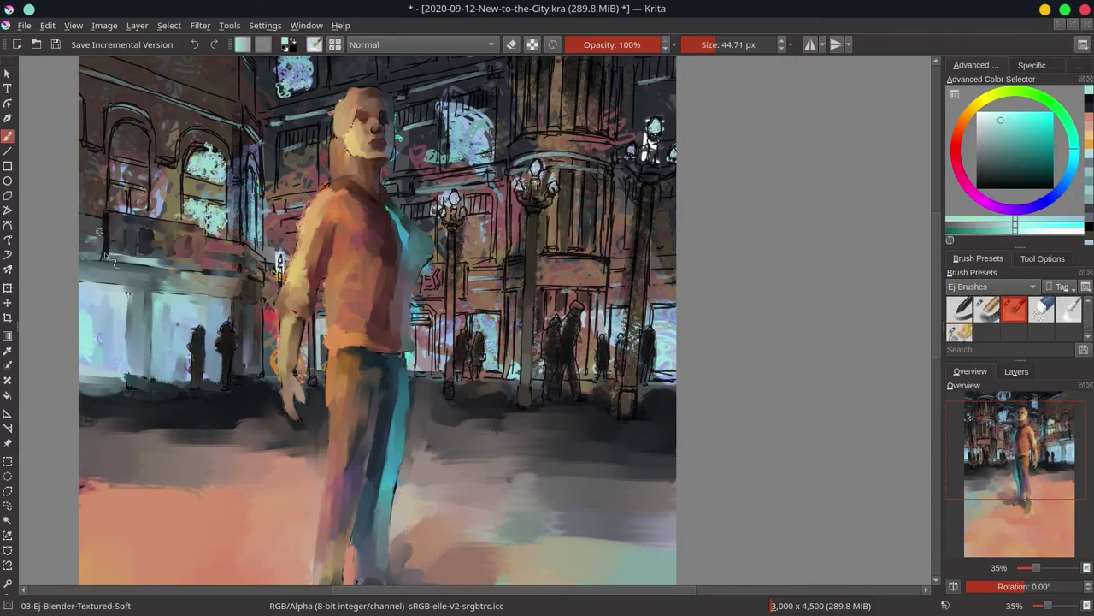
drag(84, 141, 85, 167)
mouse_move(94, 205)
mouse_down()
mouse_move(120, 167)
mouse_move(150, 162)
mouse_move(144, 212)
mouse_up()
Fill the arched window and lower left window blocks with near-black chalk, then save
click(986, 308)
click(982, 185)
drag(118, 132, 150, 154)
drag(135, 212, 147, 184)
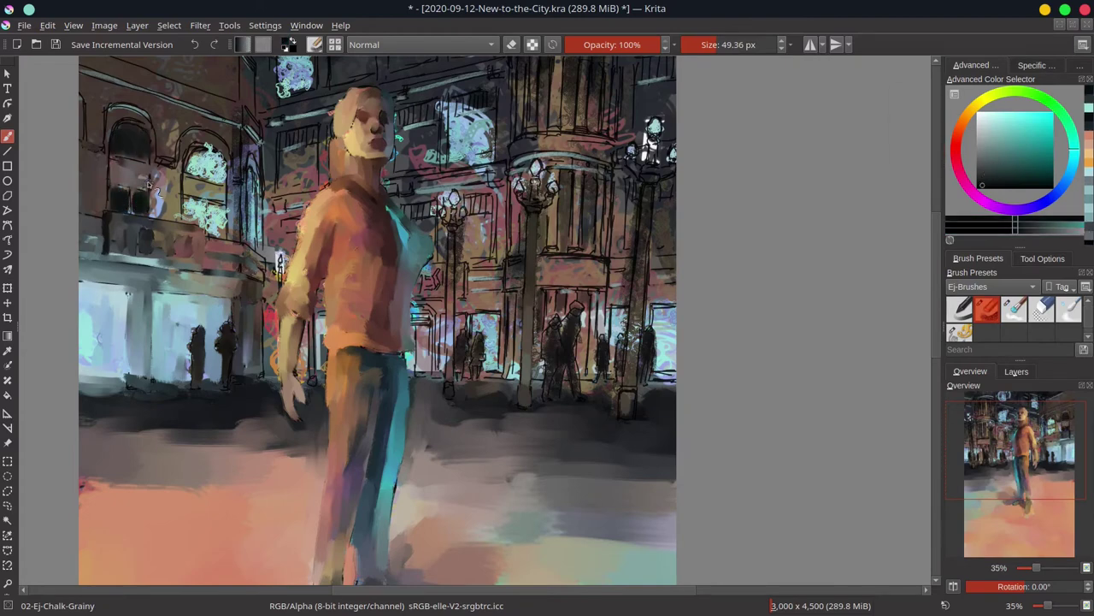
key(ctrl+s)
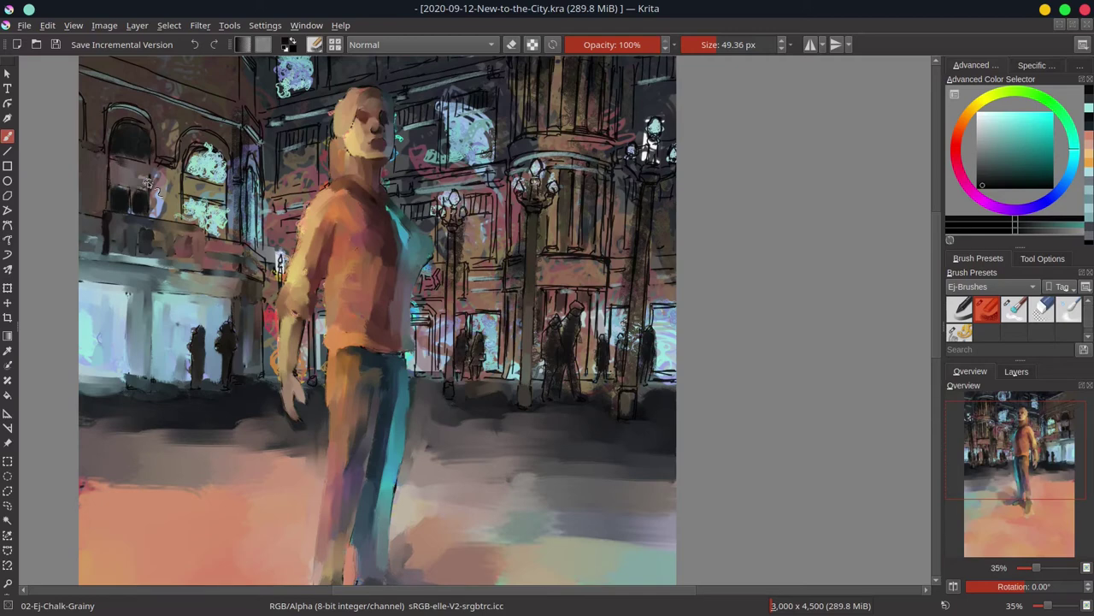
Repaint the left building windows with softer strokes and save
drag(147, 182, 159, 205)
key(slash)
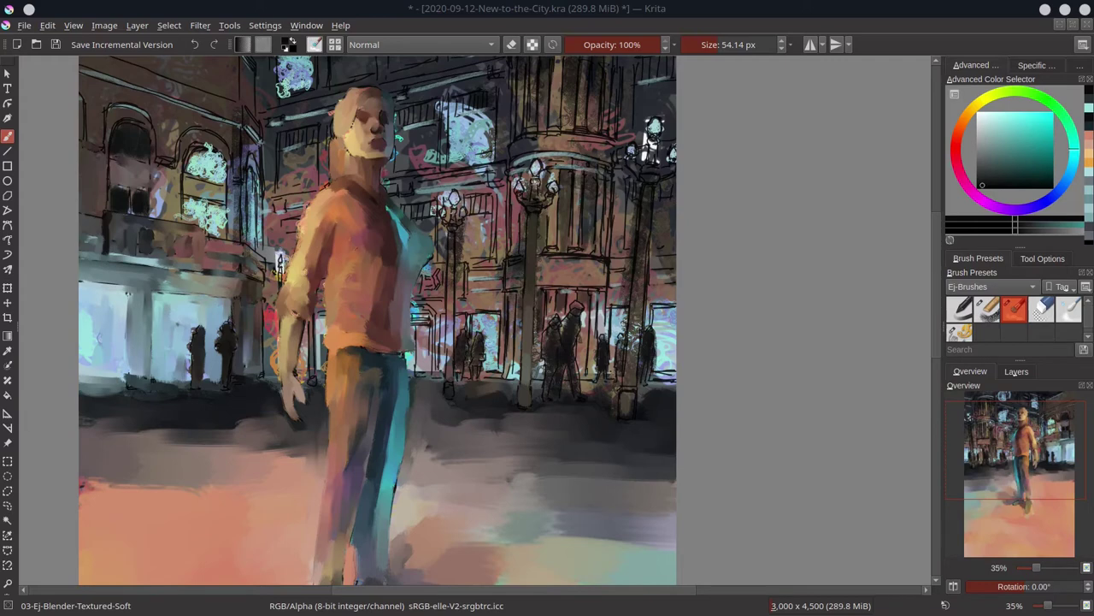
key(ctrl+s)
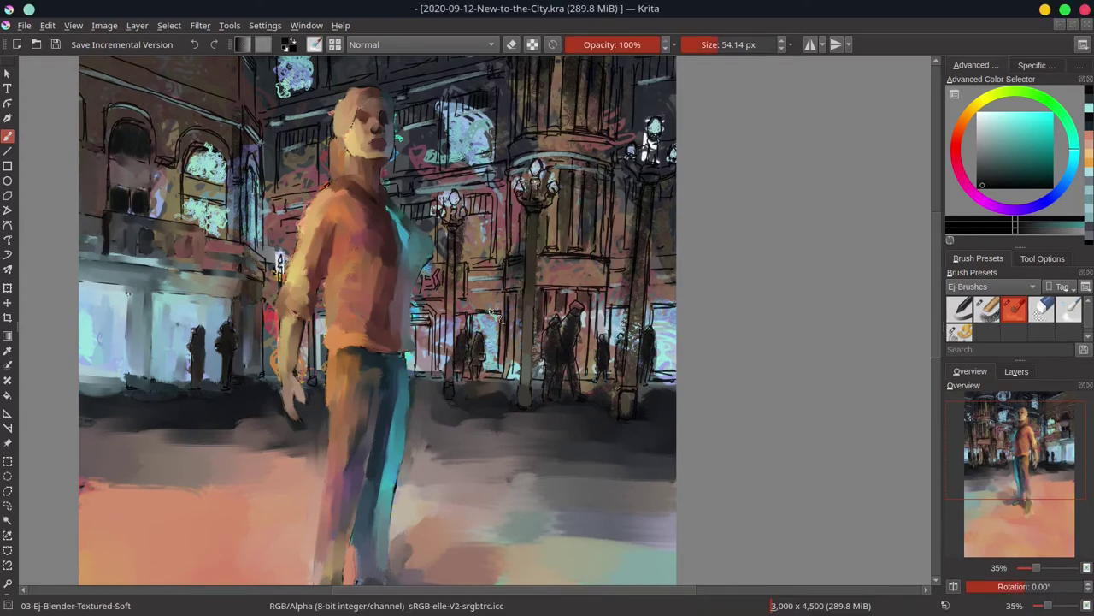
mouse_move(161, 191)
mouse_down()
mouse_move(158, 205)
mouse_move(110, 136)
mouse_move(128, 111)
mouse_move(158, 161)
mouse_move(205, 147)
mouse_move(227, 183)
mouse_move(193, 220)
mouse_move(224, 216)
mouse_move(244, 184)
mouse_move(248, 137)
mouse_move(255, 214)
mouse_move(252, 150)
mouse_up()
key(bracketleft)
key(bracketright)
key(bracketright)
Darken the left facade and upper building windows with the grainy chalk brush
key(bracketleft)
scroll(223, 119, up, 2)
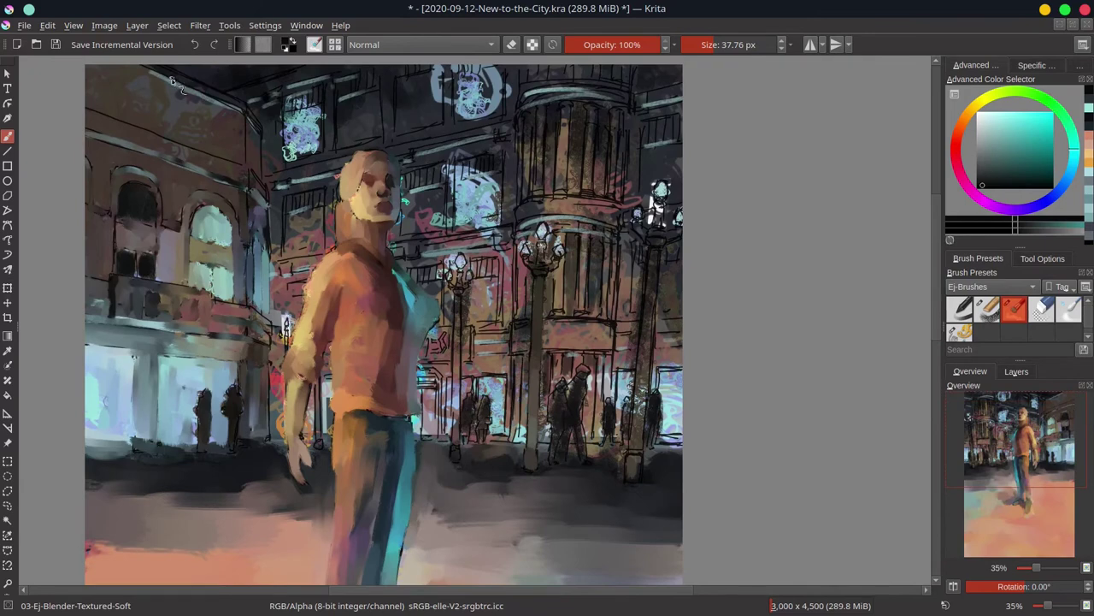
key(bracketright)
key(bracketright)
key(bracketright)
key(bracketleft)
key(bracketleft)
key(bracketleft)
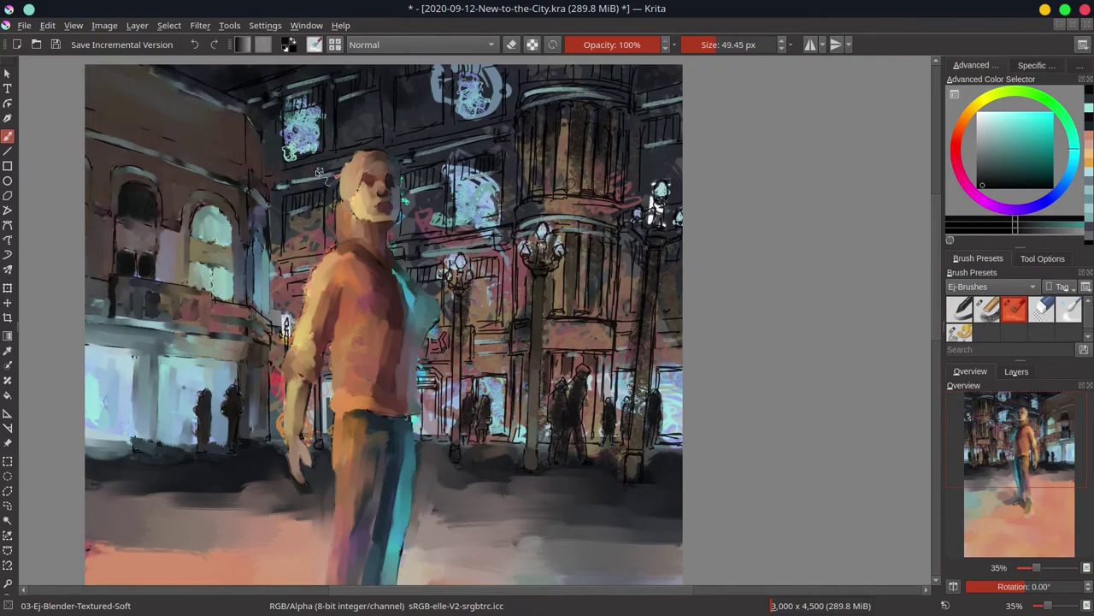
key(slash)
drag(310, 225, 318, 257)
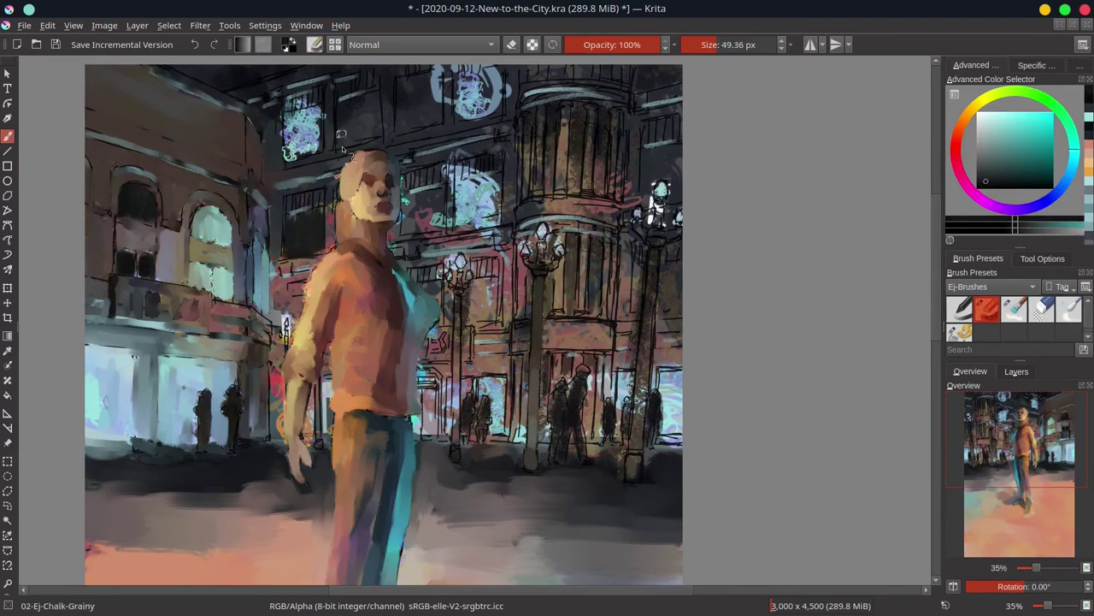
drag(342, 101, 377, 150)
drag(402, 77, 446, 127)
Darken the windows near the centre building and on the right tower
drag(406, 192, 446, 232)
drag(646, 152, 659, 197)
drag(469, 278, 499, 325)
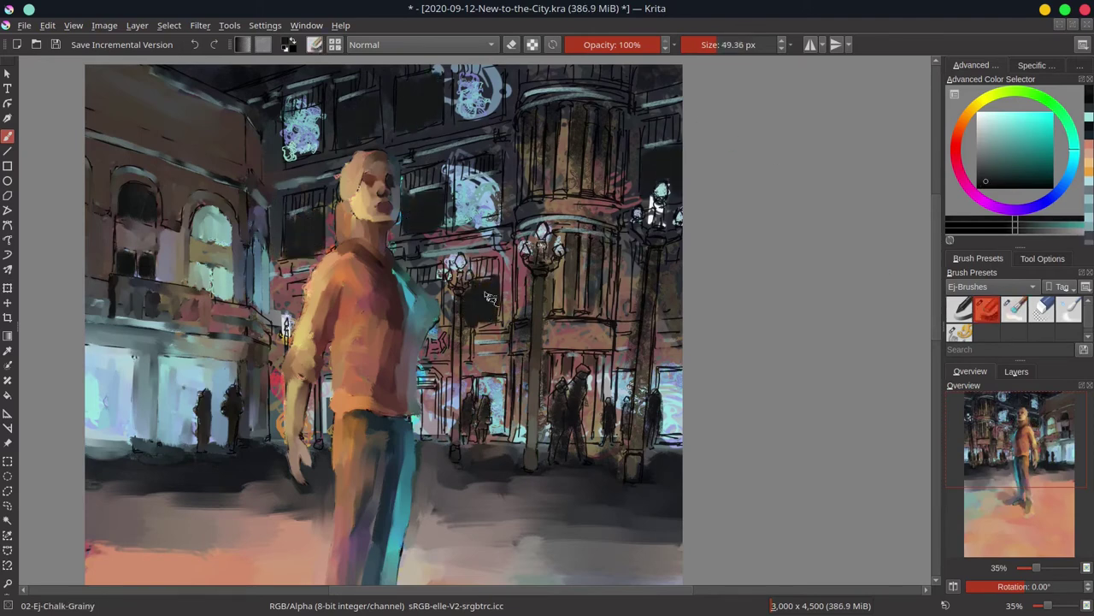
drag(424, 286, 455, 325)
drag(631, 265, 639, 311)
drag(660, 263, 681, 313)
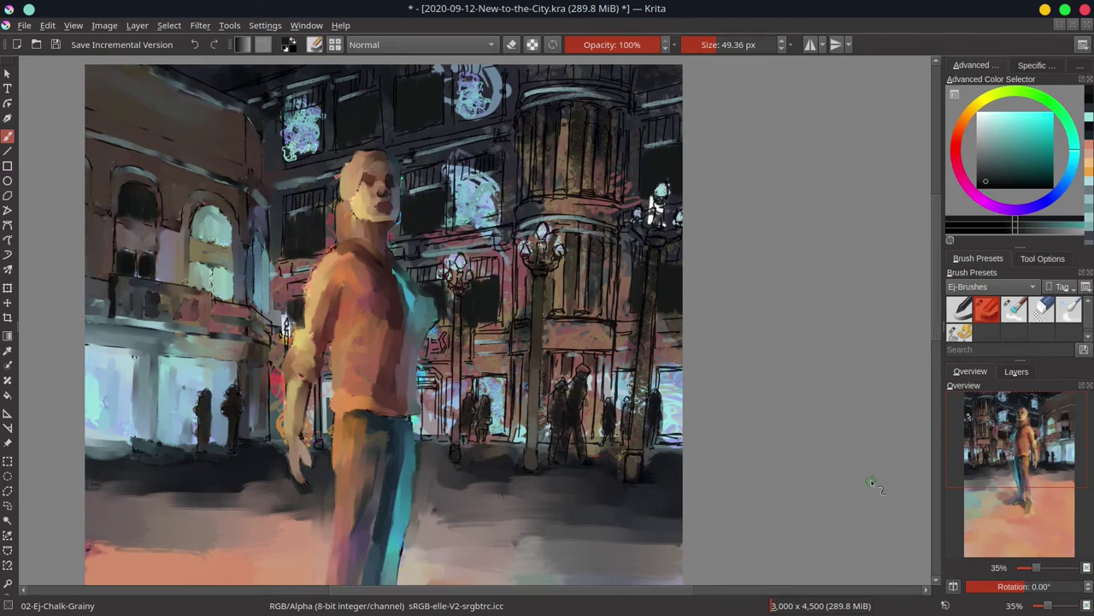
Smooth the area beside the figure's arm and hand with the soft blending brush
key(slash)
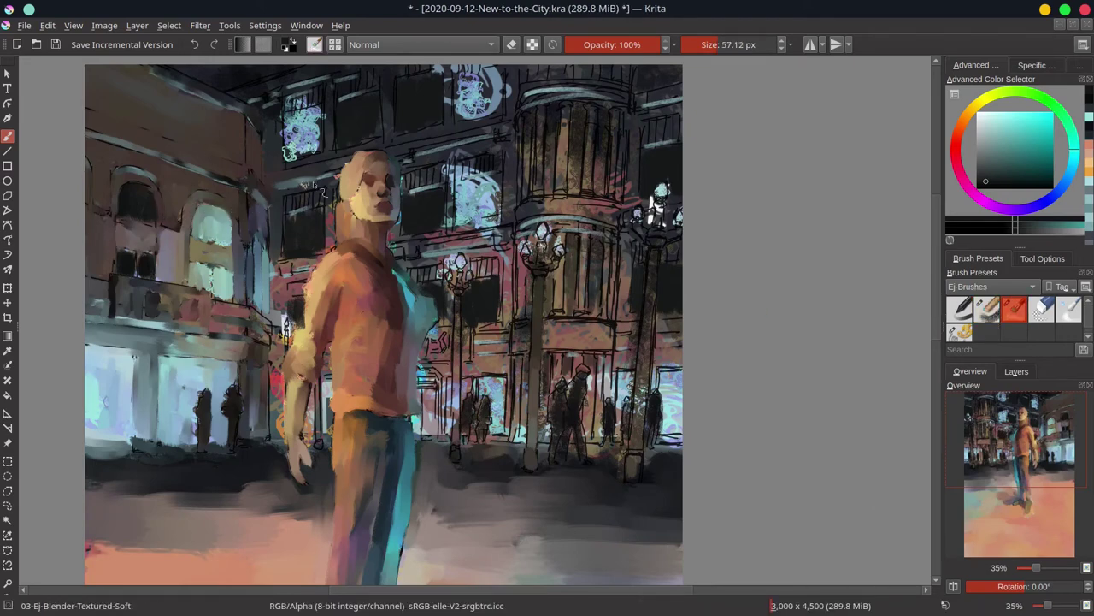
drag(279, 308, 296, 349)
key(bracketleft)
drag(273, 262, 313, 281)
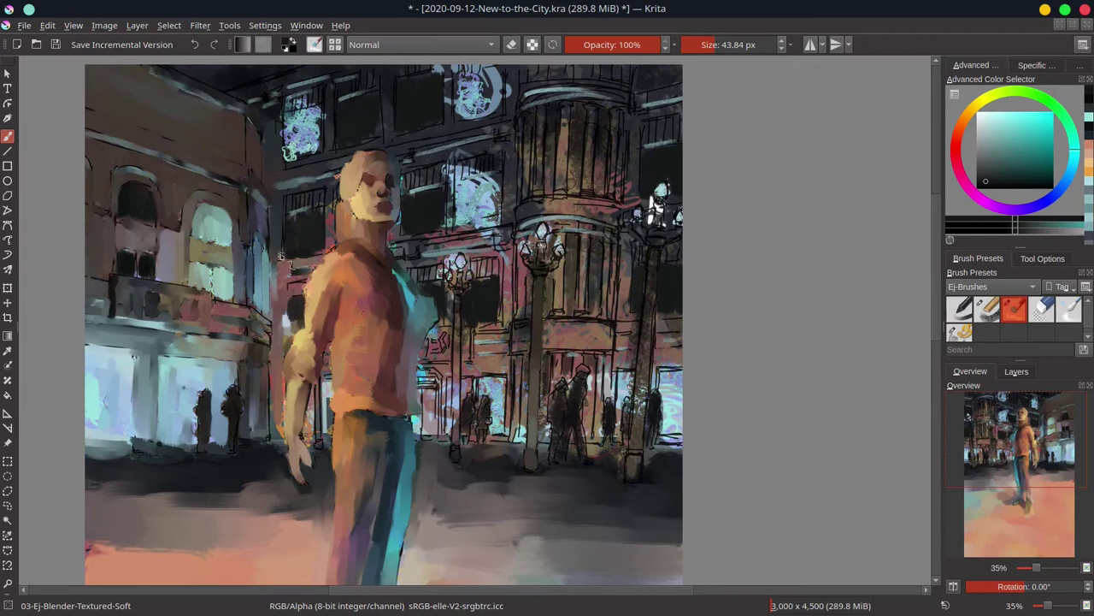
mouse_move(275, 393)
mouse_down()
mouse_move(274, 450)
mouse_move(315, 449)
mouse_up()
drag(322, 393, 330, 436)
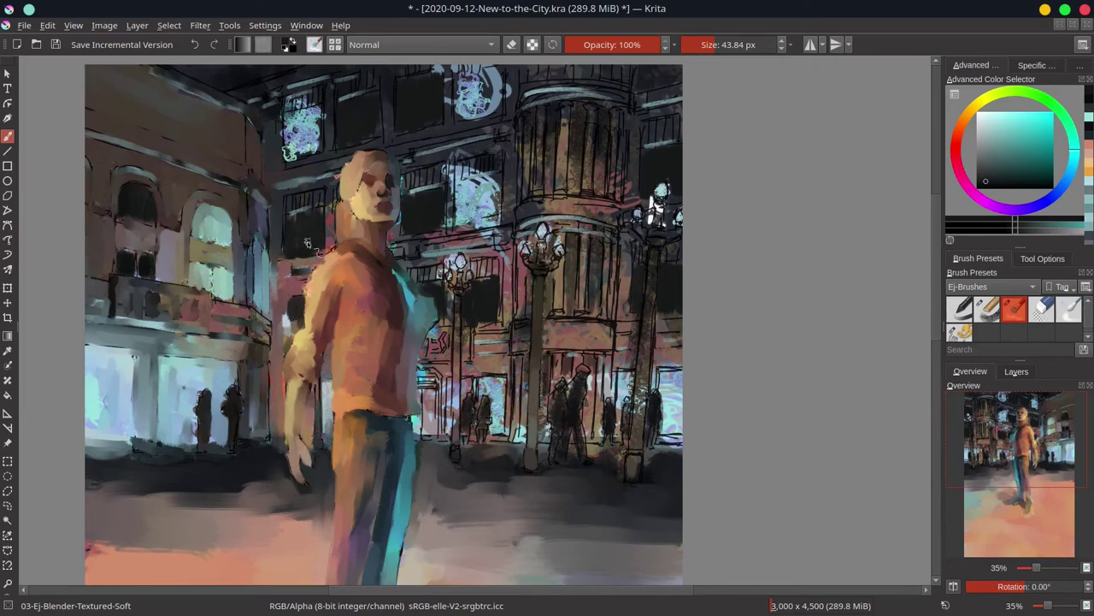
Soften the figure's right side and trouser edge, adding a small light stroke by the lamp
mouse_move(438, 352)
mouse_down()
mouse_move(453, 342)
mouse_move(442, 320)
mouse_move(432, 384)
mouse_move(442, 437)
mouse_up()
drag(427, 392, 444, 444)
drag(448, 370, 453, 436)
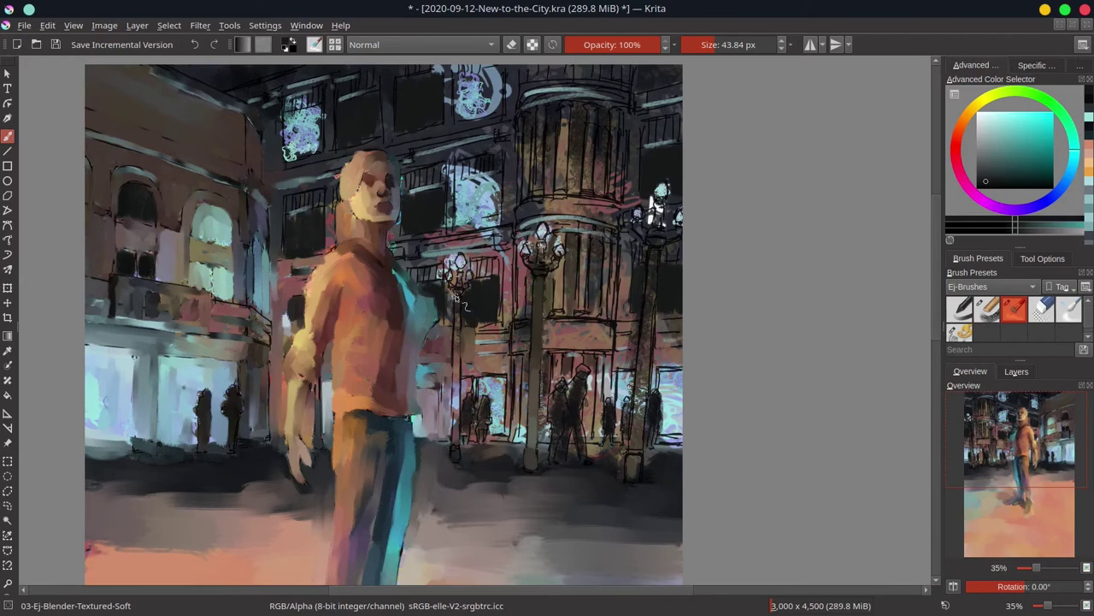
drag(457, 295, 454, 444)
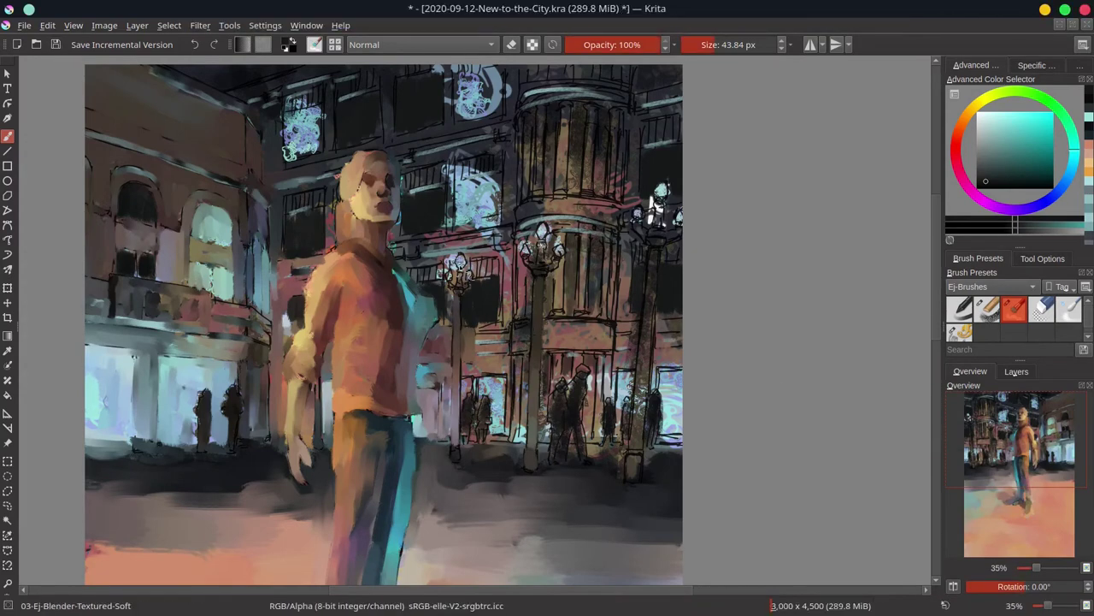
mouse_move(462, 258)
mouse_down()
mouse_move(419, 278)
mouse_move(474, 265)
mouse_move(461, 317)
mouse_move(468, 389)
mouse_up()
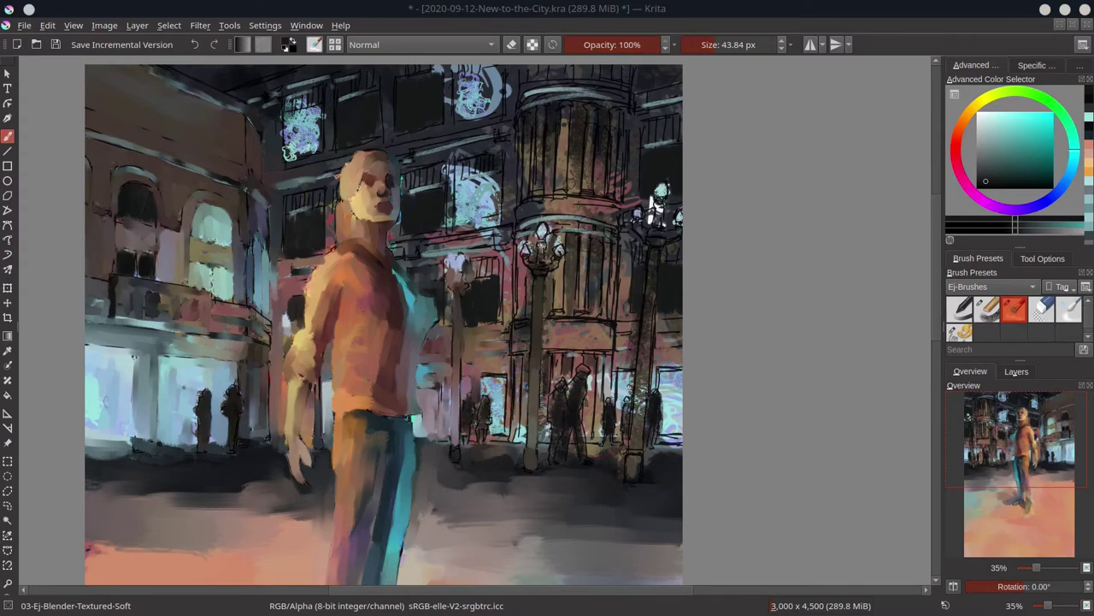
Smear the small figures by the doorway and save the painting
key(bracketleft)
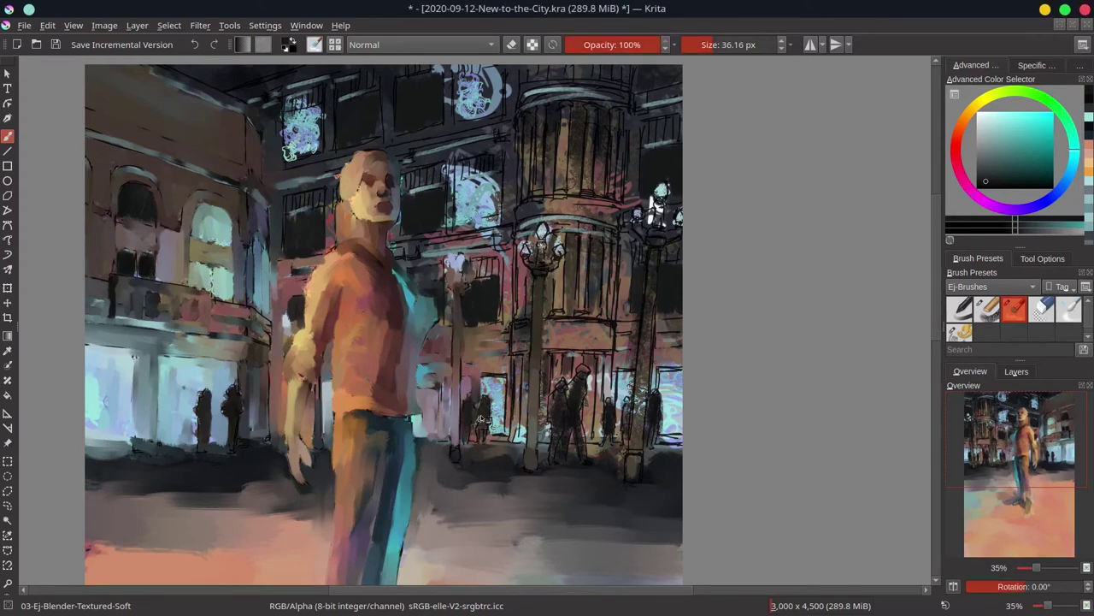
mouse_move(480, 419)
mouse_down()
mouse_move(479, 438)
mouse_move(501, 382)
mouse_up()
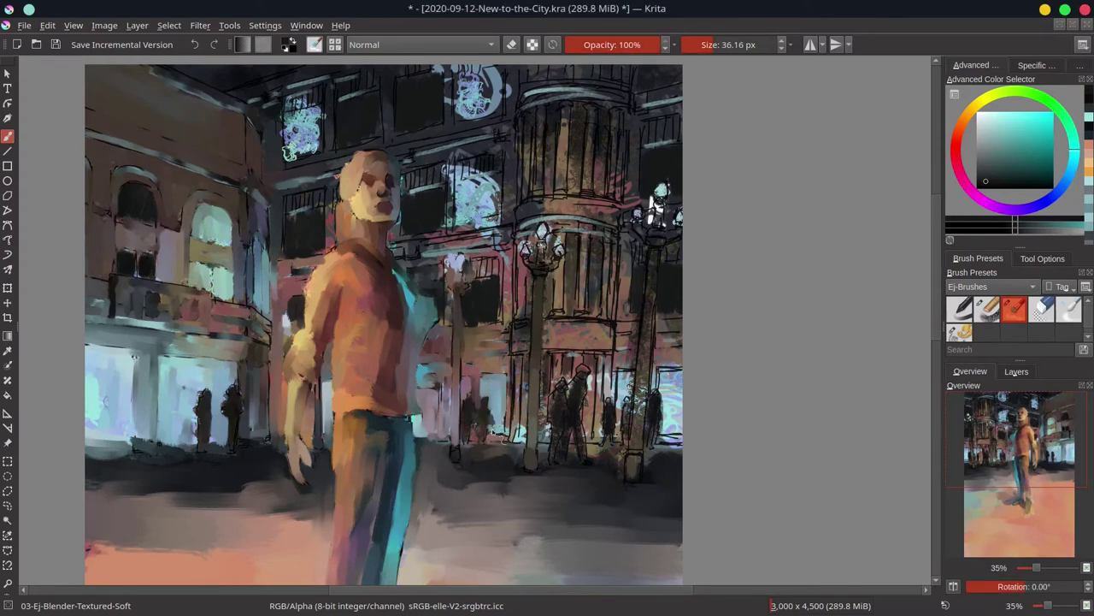
key(bracketright)
mouse_move(518, 428)
mouse_down()
mouse_move(520, 354)
mouse_move(556, 445)
mouse_move(559, 395)
mouse_up()
key(bracketright)
key(bracketright)
key(bracketright)
key(bracketright)
key(bracketright)
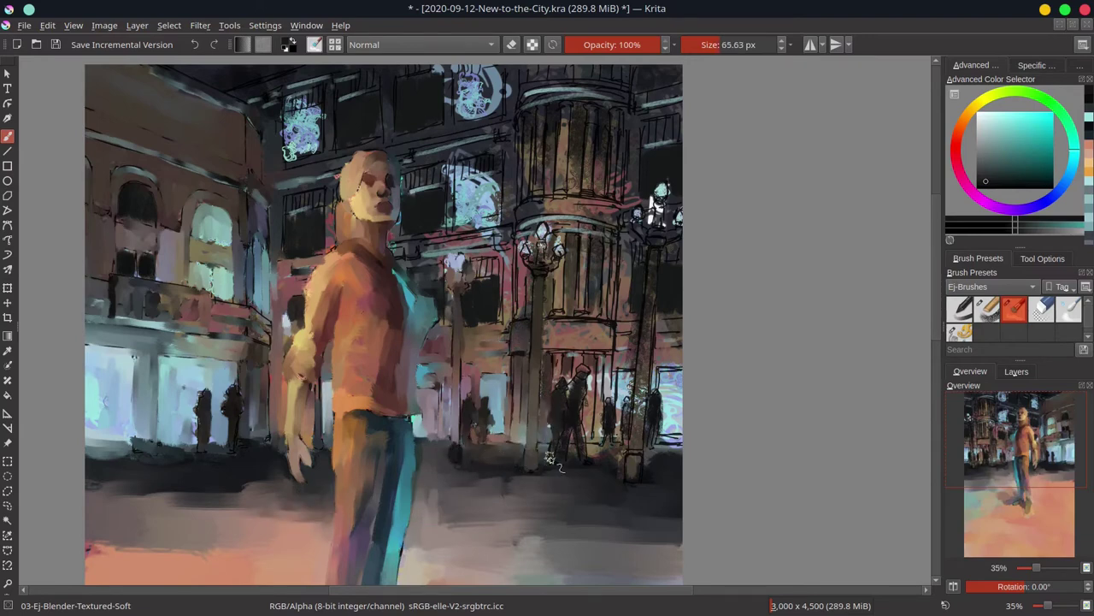
key(ctrl+s)
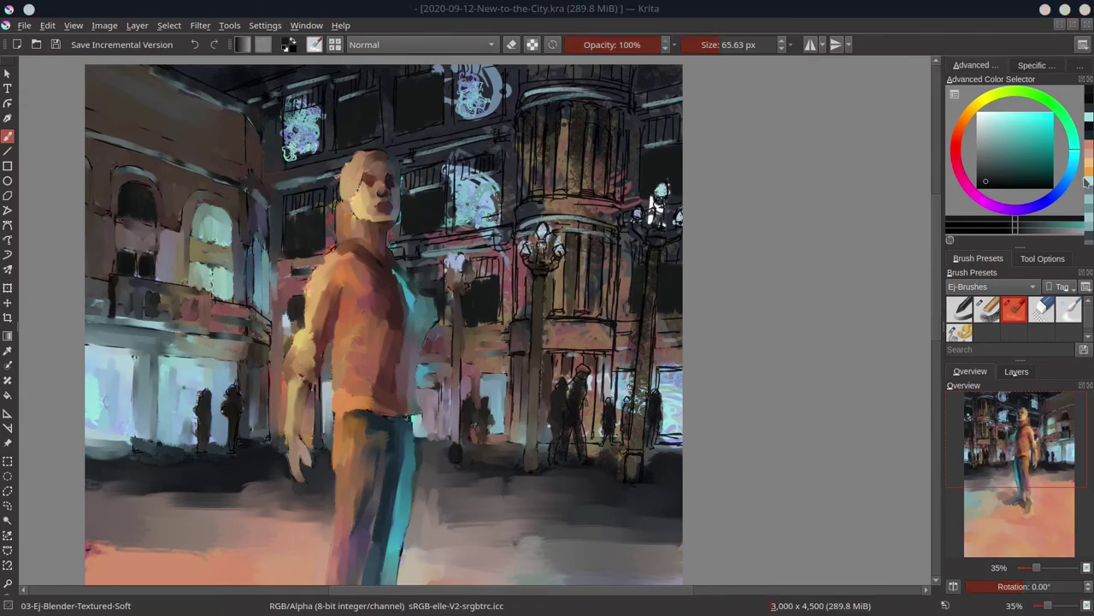
Blend the area beneath the central column and the figures under the central arch
drag(564, 359, 528, 338)
key(bracketleft)
key(bracketleft)
key(bracketleft)
key(bracketleft)
key(bracketleft)
key(bracketleft)
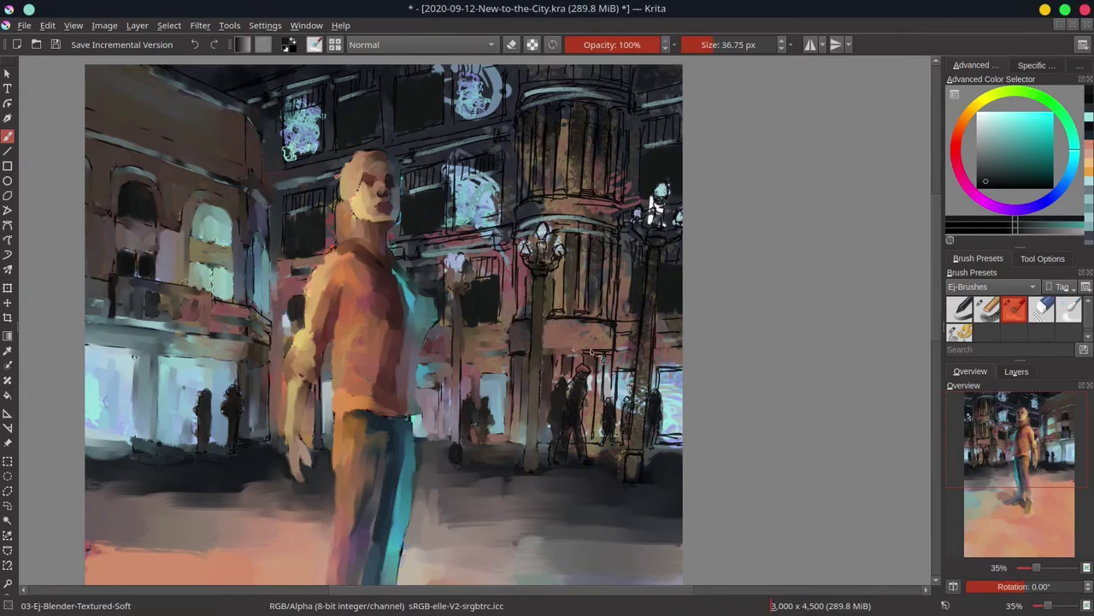
mouse_move(590, 351)
mouse_down()
mouse_move(572, 377)
mouse_move(580, 400)
mouse_up()
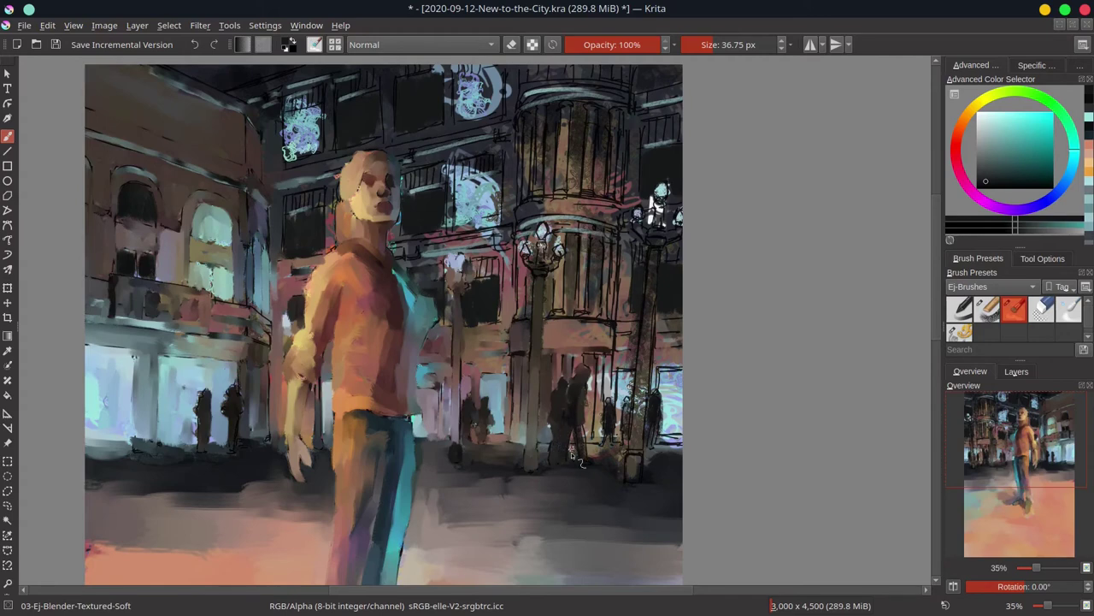
drag(571, 451, 563, 453)
Brighten the right storefront's cyan window with a larger soft blending brush
ctrl+click(592, 362)
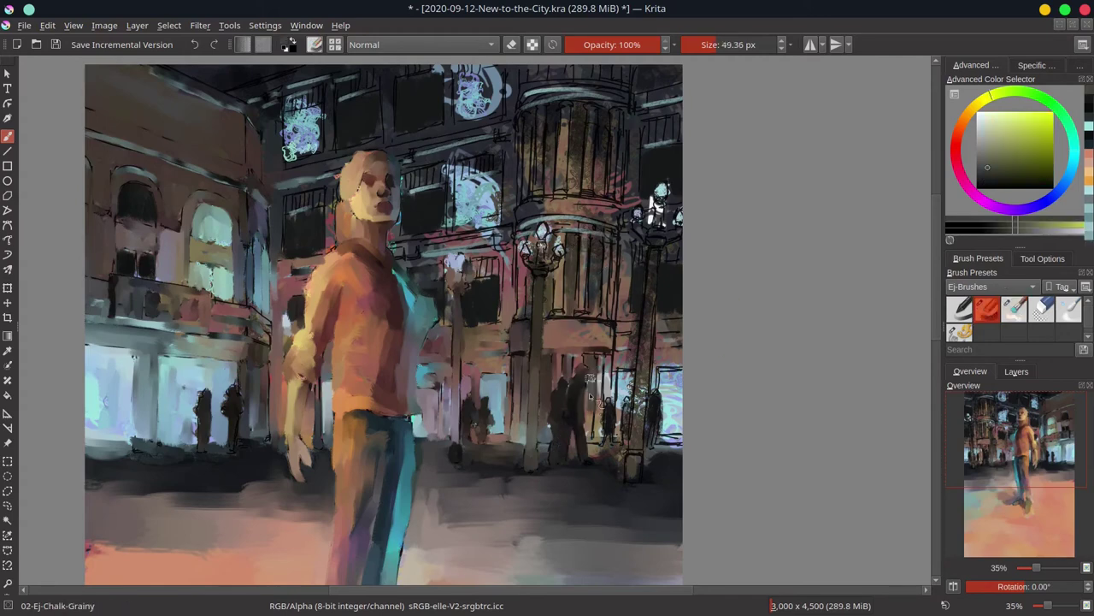
key(slash)
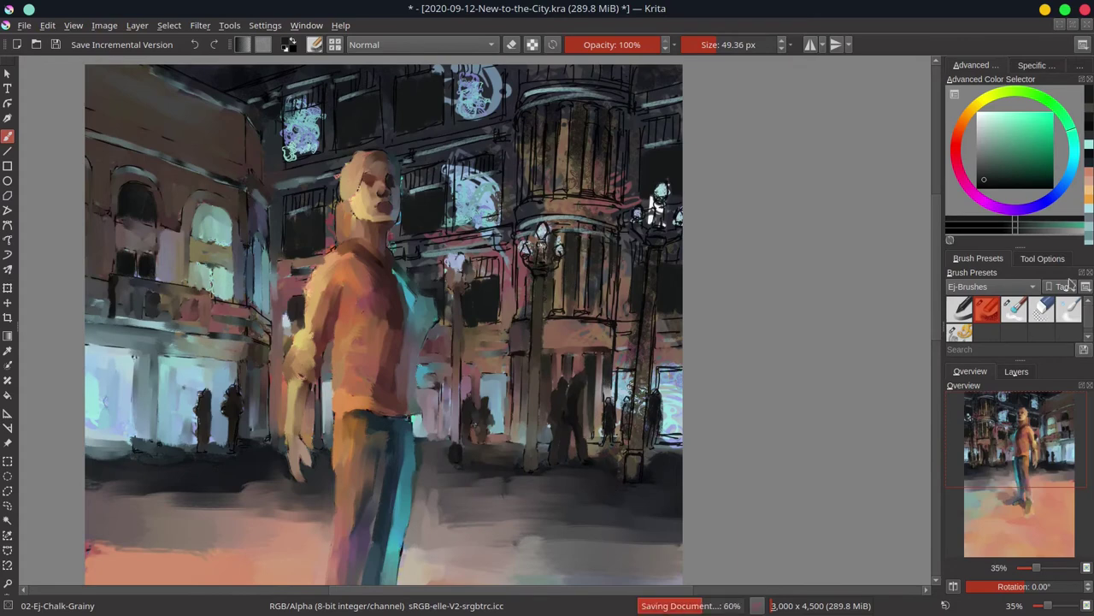
key(slash)
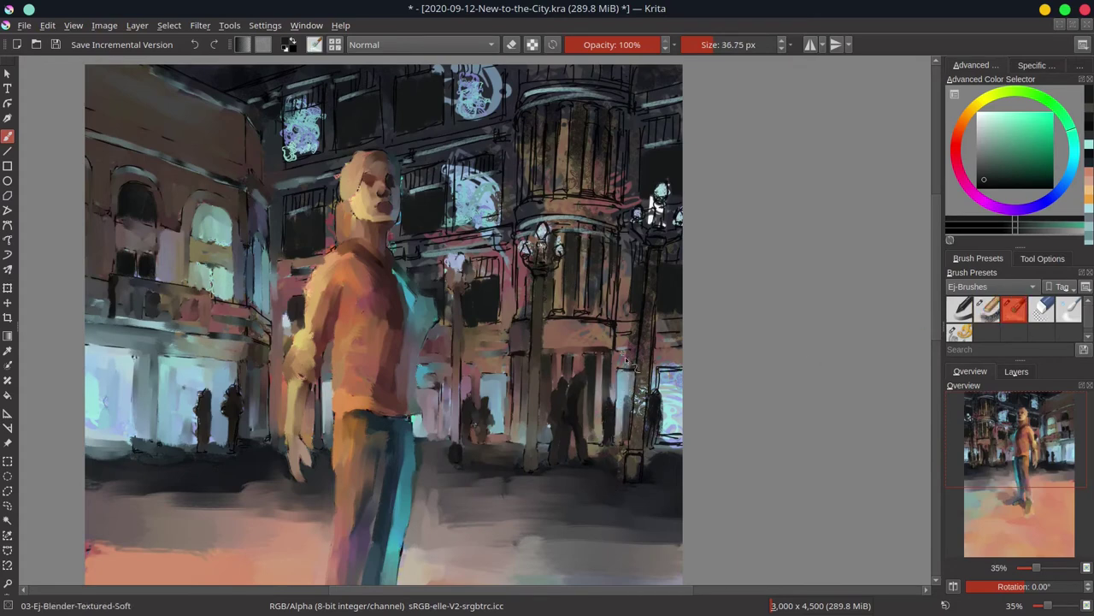
key(bracketright)
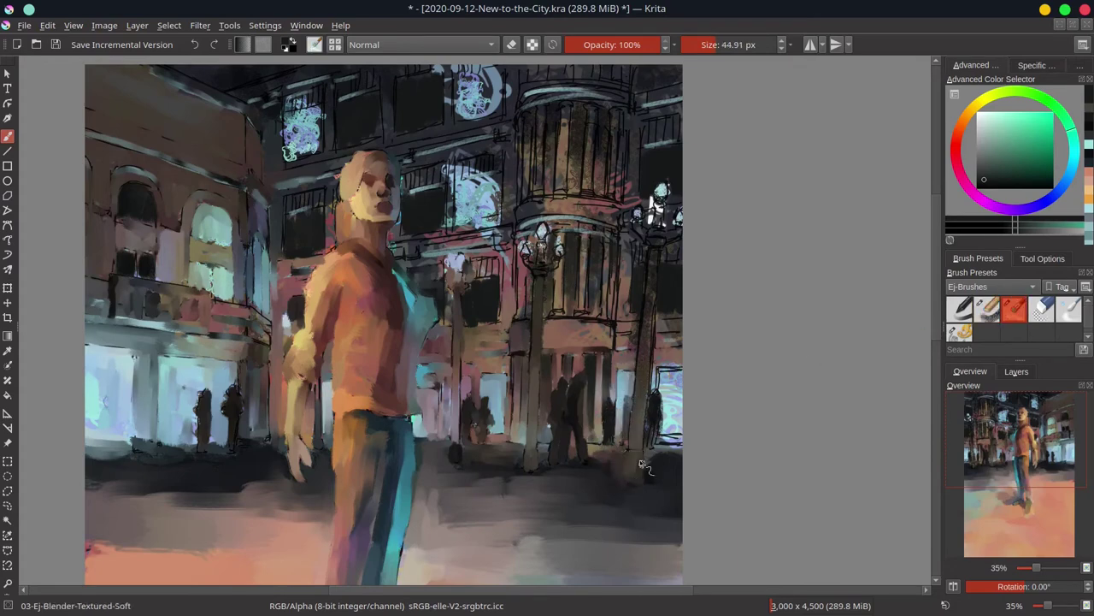
key(bracketright)
key(bracketright)
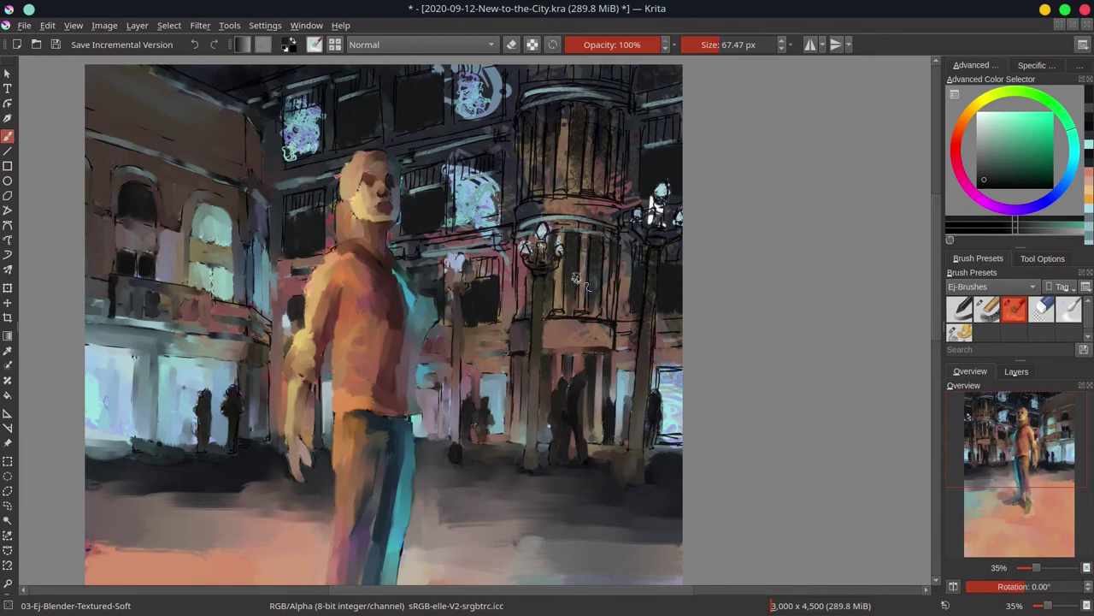
mouse_move(627, 425)
mouse_down()
mouse_move(637, 368)
mouse_move(671, 385)
mouse_move(671, 428)
mouse_move(657, 427)
mouse_up()
Darken the right lamp and pillar, add pinkish column strokes, save, and darken the balcony
key(bracketleft)
key(bracketleft)
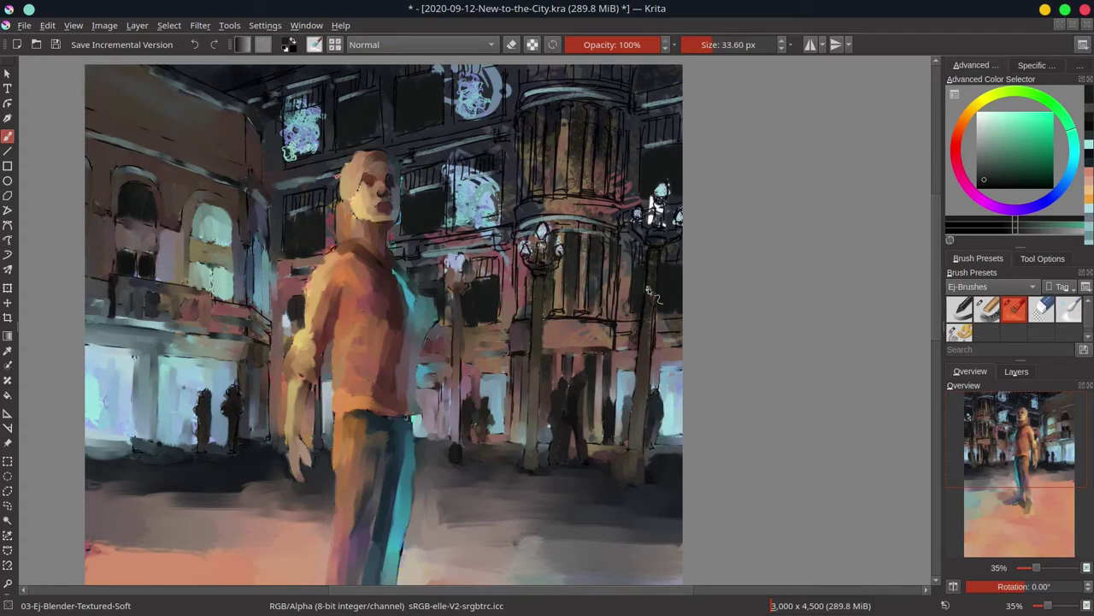
key(bracketright)
key(bracketright)
mouse_move(658, 193)
mouse_down()
mouse_move(640, 256)
mouse_move(649, 311)
mouse_move(628, 333)
mouse_move(556, 329)
mouse_move(635, 342)
mouse_up()
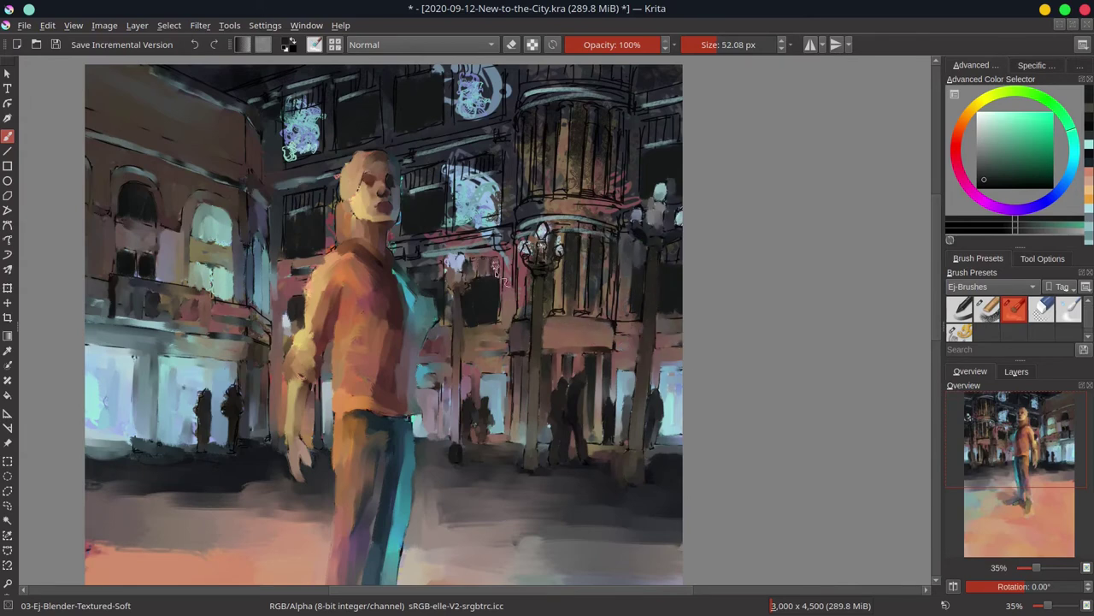
mouse_move(523, 250)
mouse_down()
mouse_move(553, 257)
mouse_move(531, 281)
mouse_move(558, 290)
mouse_move(559, 242)
mouse_move(578, 254)
mouse_move(603, 315)
mouse_move(530, 324)
mouse_up()
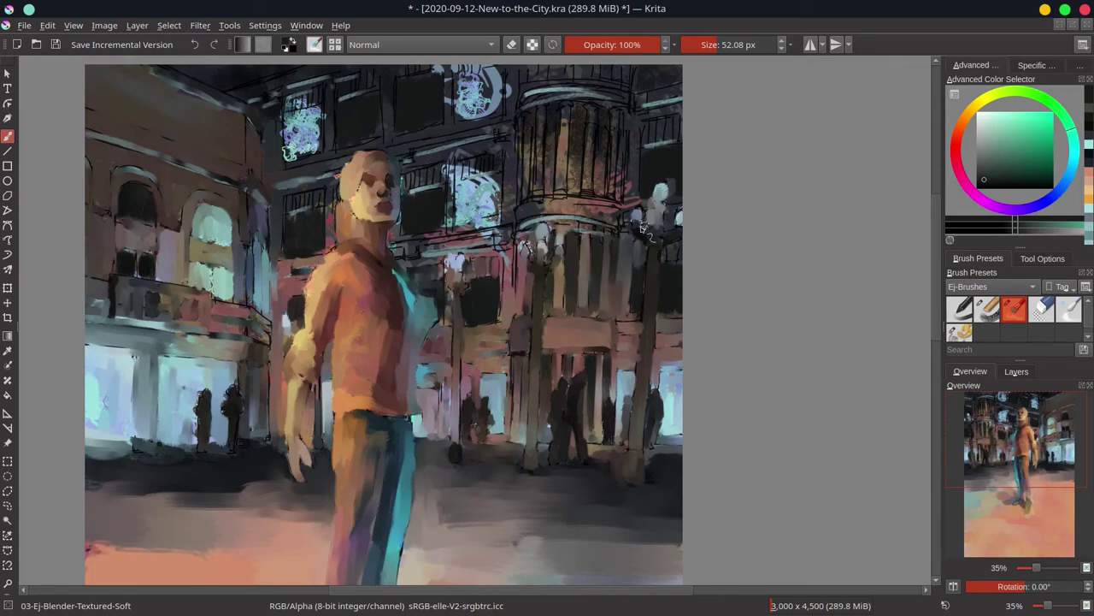
key(ctrl+s)
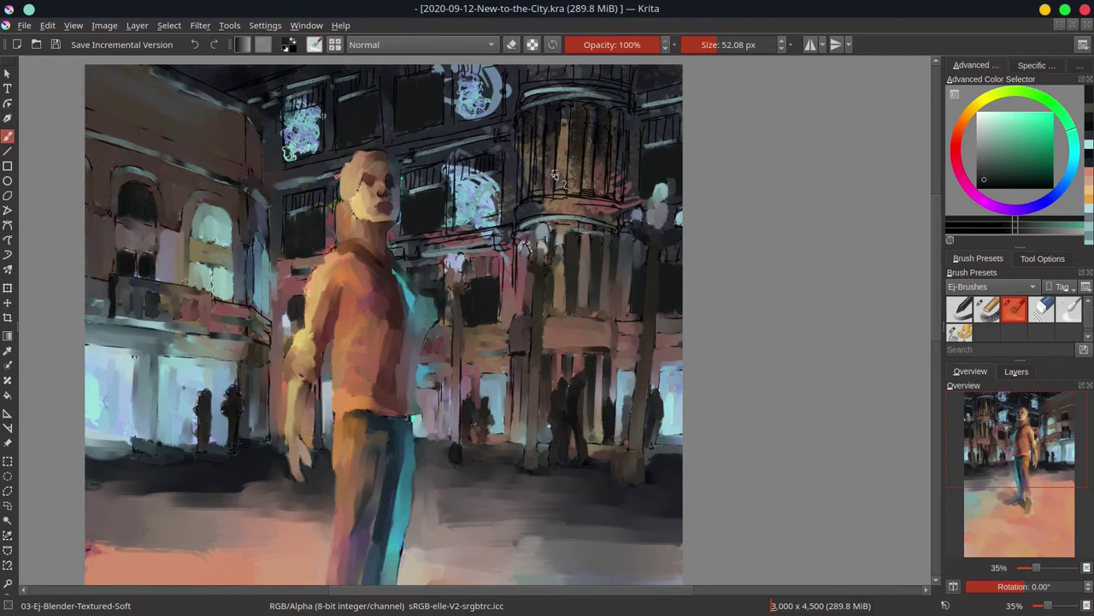
mouse_move(411, 250)
mouse_down()
mouse_move(483, 253)
mouse_move(450, 309)
mouse_move(394, 231)
mouse_move(409, 192)
mouse_move(438, 173)
mouse_move(403, 157)
mouse_move(485, 177)
mouse_move(440, 186)
mouse_move(496, 219)
mouse_move(499, 210)
mouse_move(484, 212)
mouse_move(508, 141)
mouse_move(443, 123)
mouse_move(531, 134)
mouse_move(548, 156)
mouse_move(564, 124)
mouse_move(554, 212)
mouse_move(604, 104)
mouse_move(628, 114)
mouse_move(524, 204)
mouse_up()
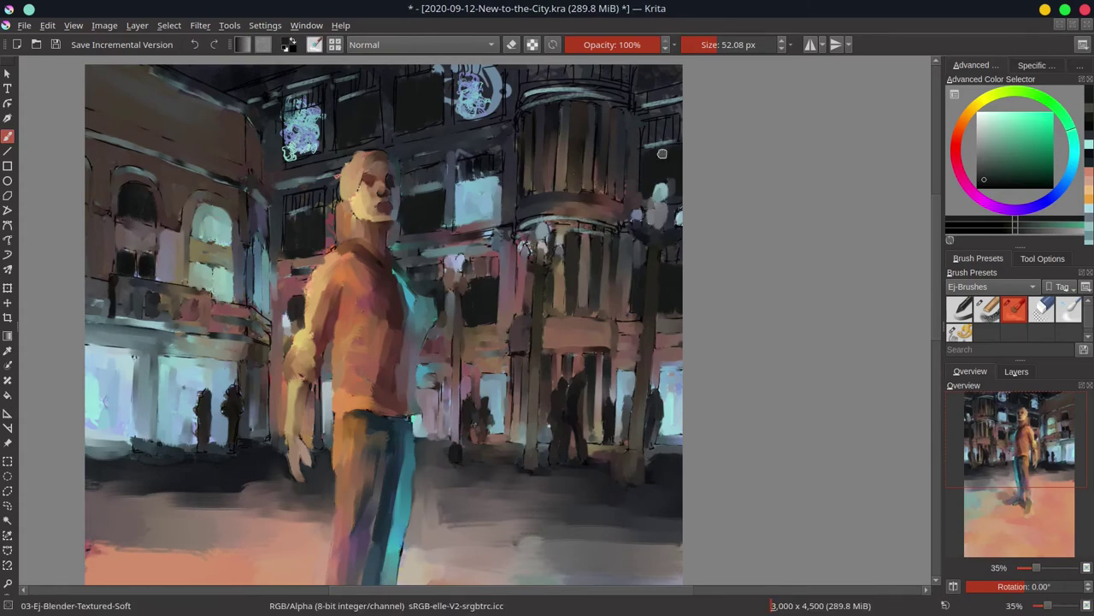
drag(647, 125, 607, 201)
Repaint the tower top bluish grey, cover the window scribbles with light blue, and save
mouse_move(612, 153)
mouse_down()
mouse_move(501, 167)
mouse_move(475, 205)
mouse_move(427, 171)
mouse_move(469, 171)
mouse_move(338, 183)
mouse_up()
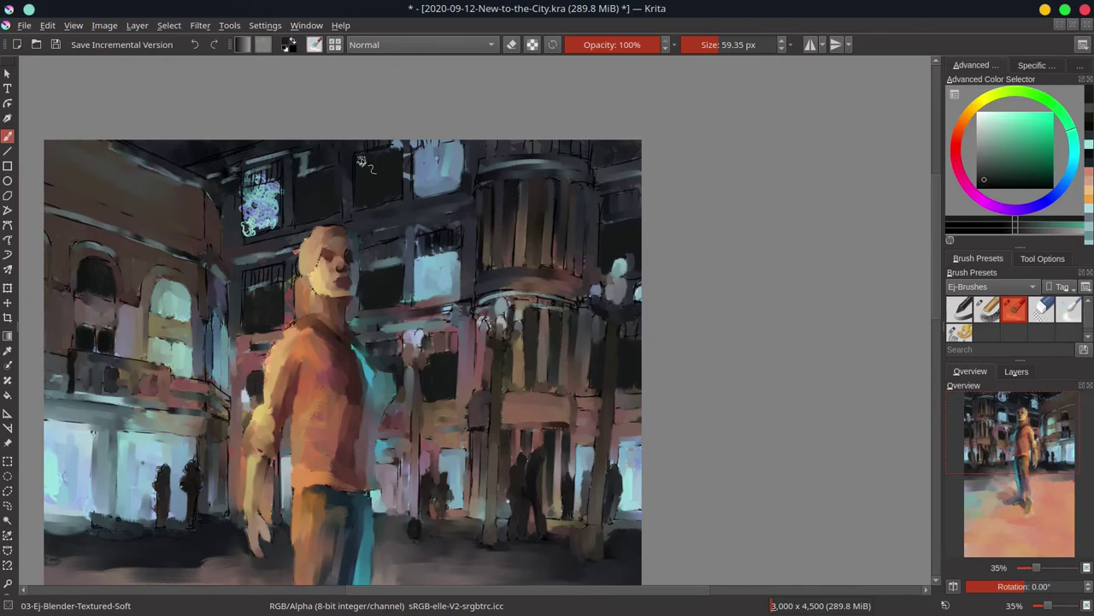
mouse_move(314, 225)
mouse_down()
mouse_move(257, 210)
mouse_move(272, 224)
mouse_up()
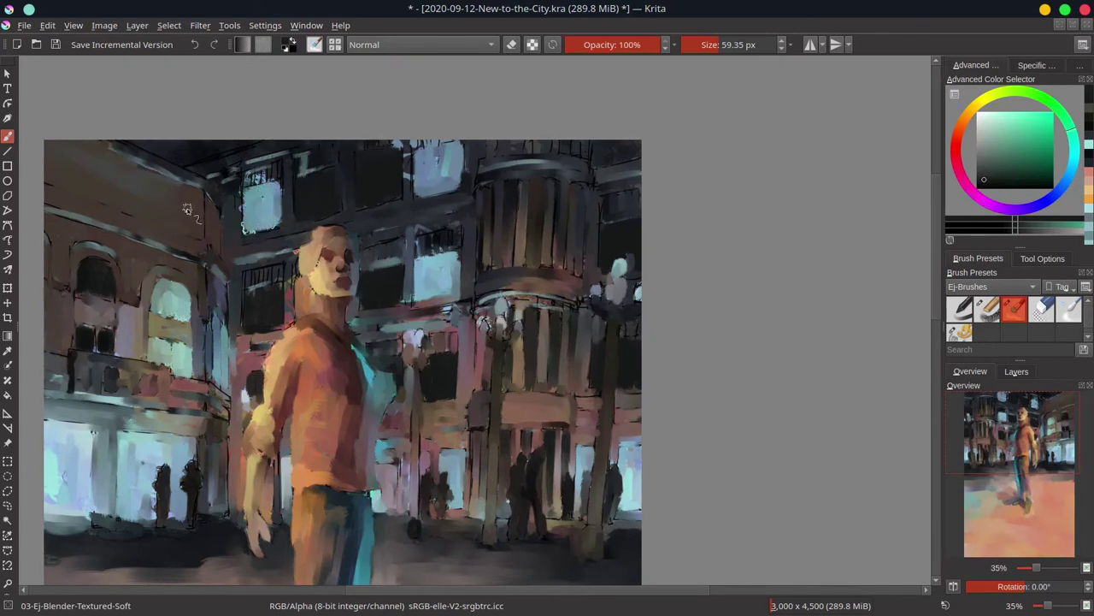
key(bracketleft)
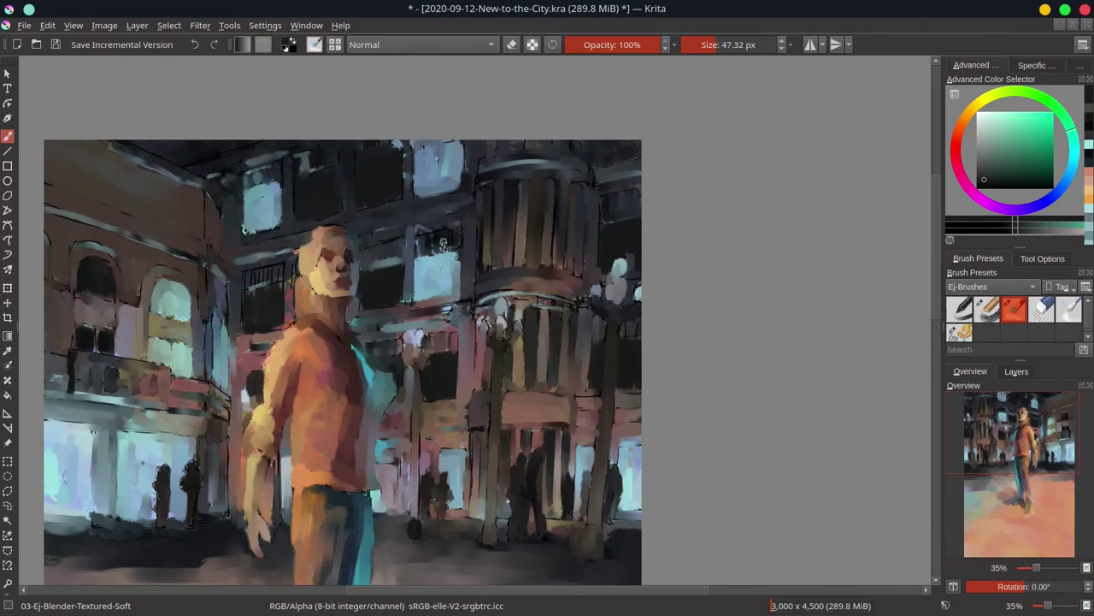
drag(443, 243, 428, 230)
key(ctrl+s)
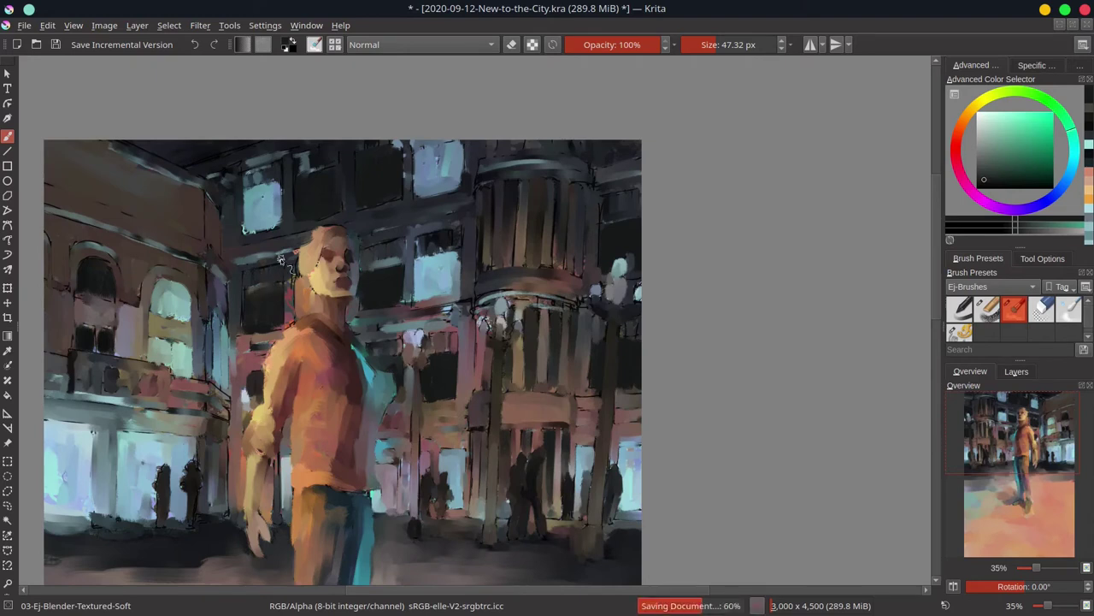
Darken the figure's left edge with dark blue grainy chalk strokes
click(987, 308)
ctrl+click(244, 377)
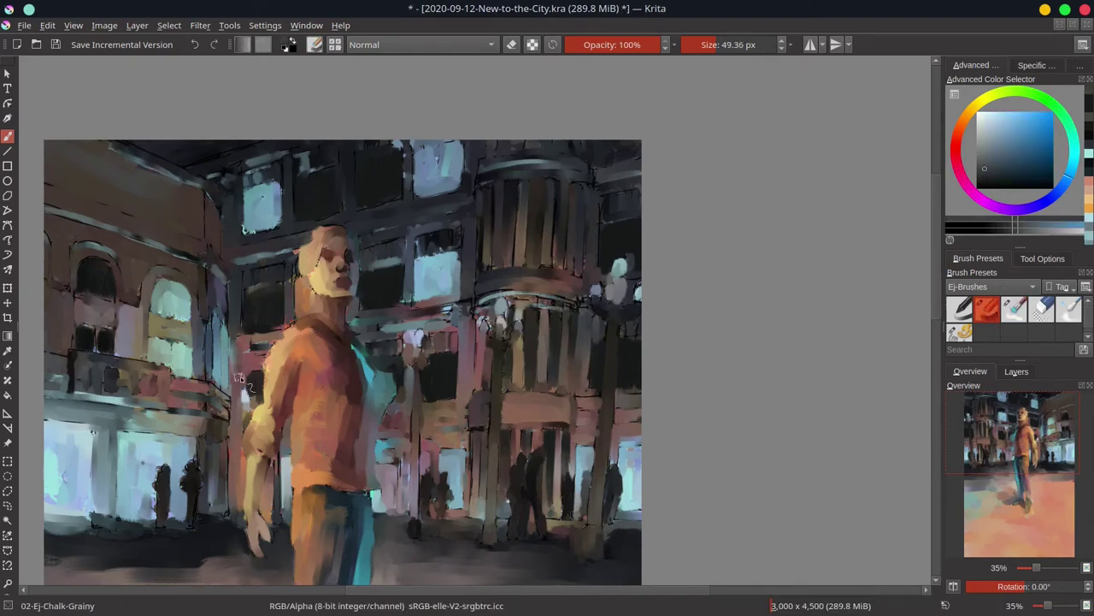
drag(257, 334, 241, 427)
drag(248, 393, 243, 509)
drag(278, 475, 272, 522)
drag(231, 432, 229, 505)
drag(239, 359, 231, 513)
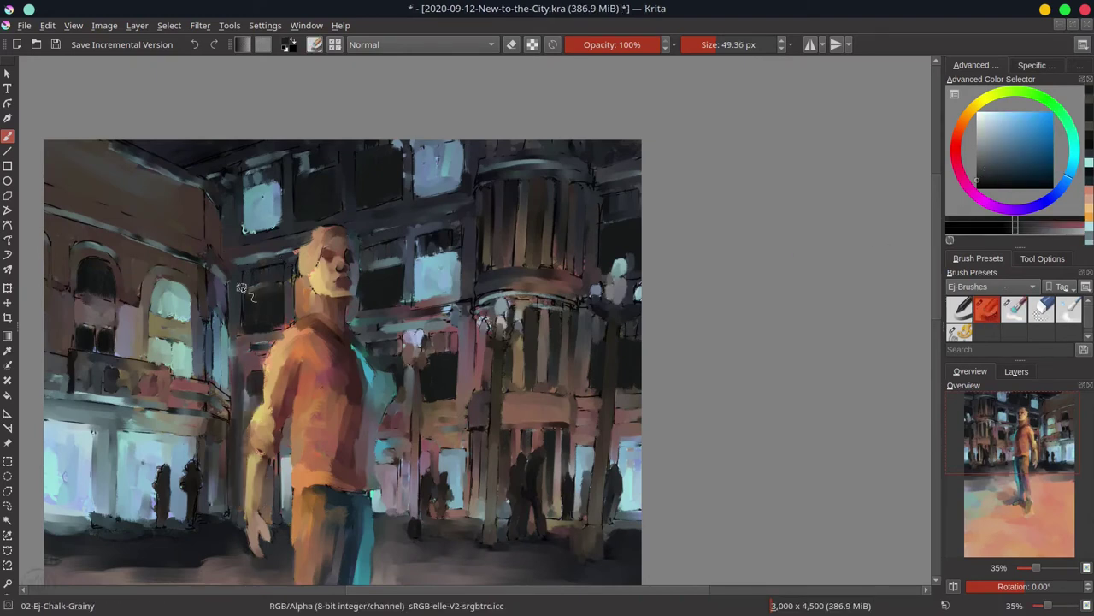
Zoom out, save again, and sample a new colour with the grainy chalk brush
key(period)
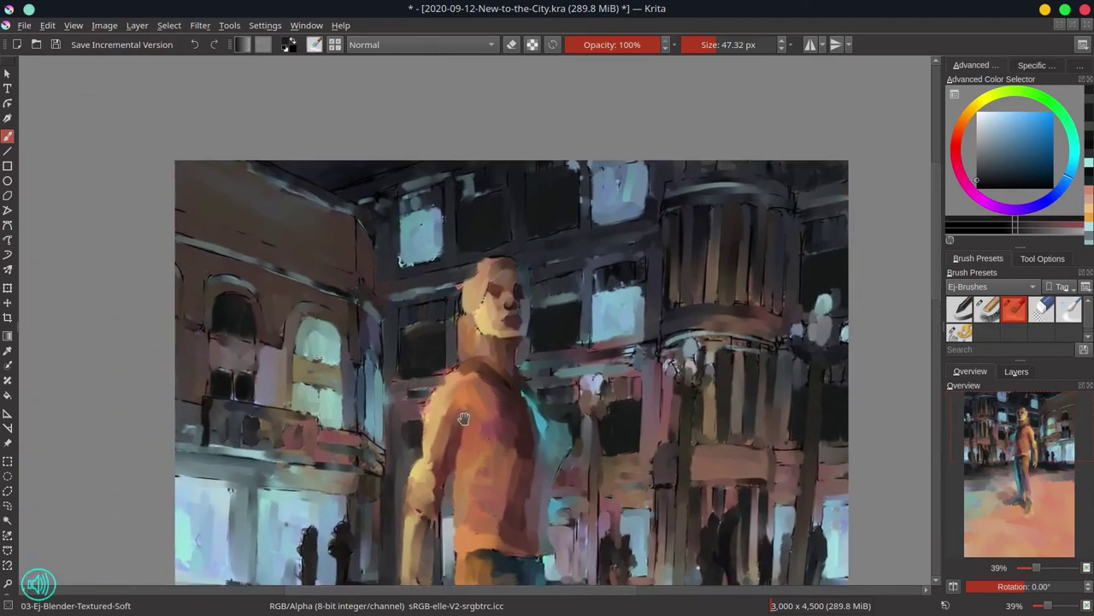
scroll(201, 479, down, 2)
key(ctrl+s)
scroll(829, 297, down, 2)
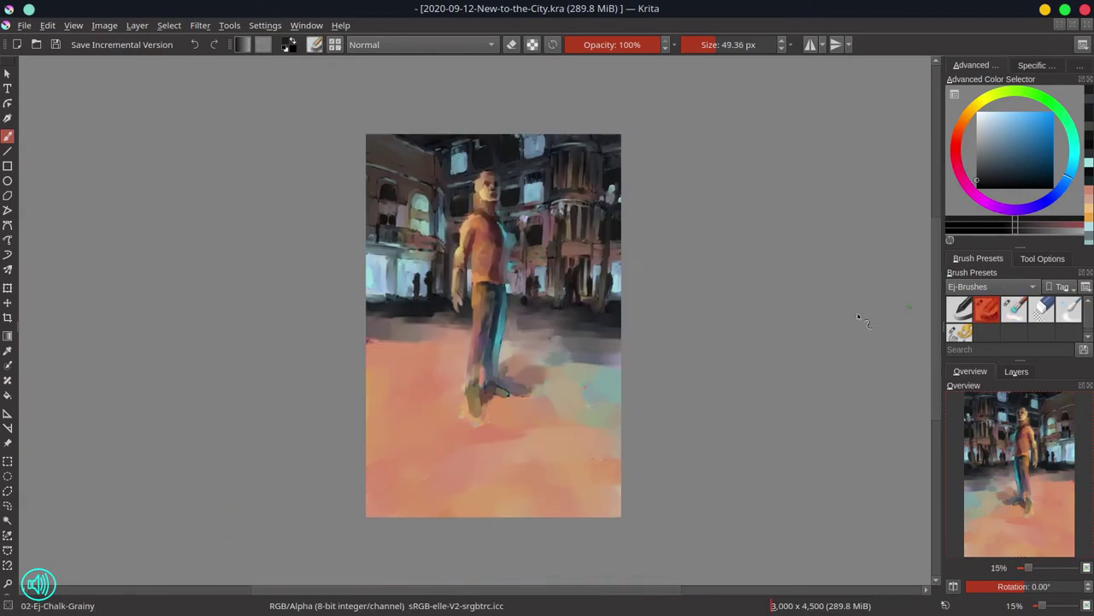
key(comma)
ctrl+click(425, 310)
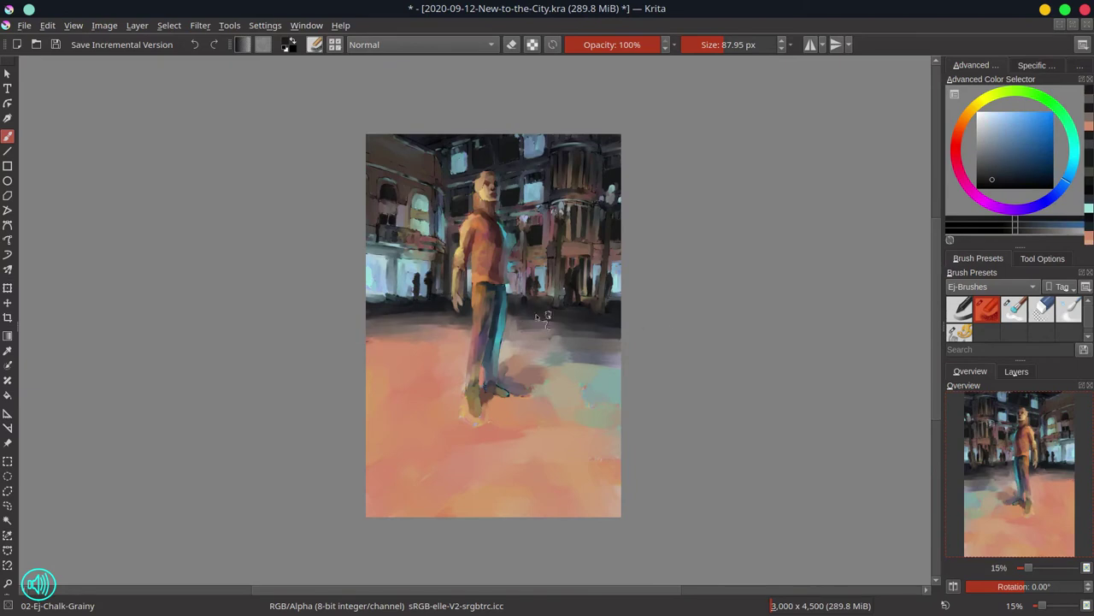
Extend the dark shadow rightward from the figure's feet with the soft blending brush
ctrl+click(498, 395)
ctrl+click(506, 389)
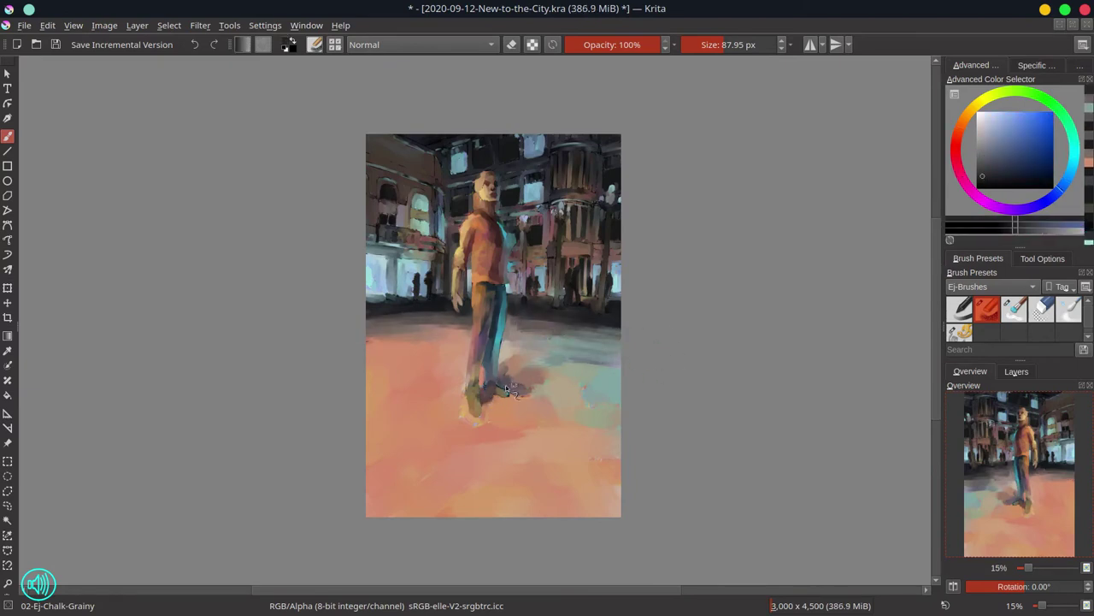
key(period)
drag(498, 397, 528, 395)
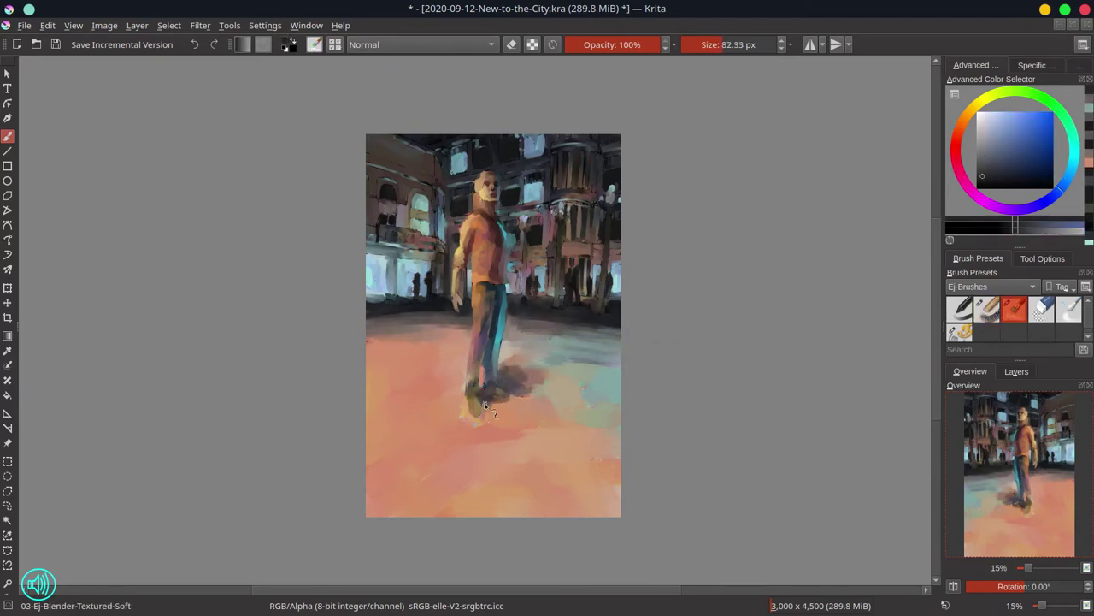
Set the grainy chalk brush to about 164 px with a pink-to-orange colour, then save
key(comma)
ctrl+click(413, 354)
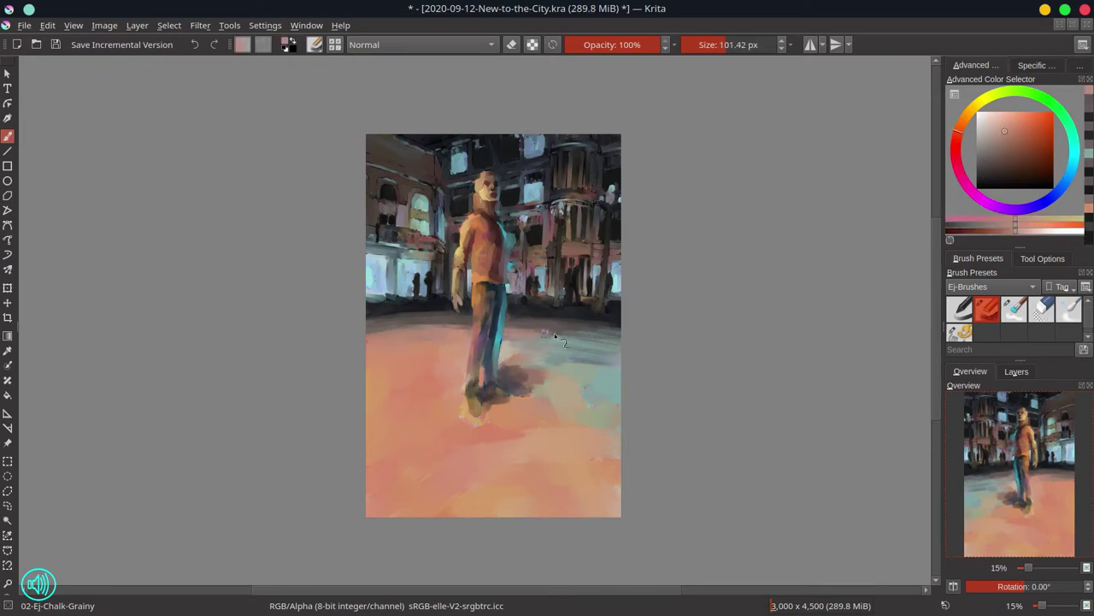
ctrl+click(501, 427)
ctrl+click(403, 476)
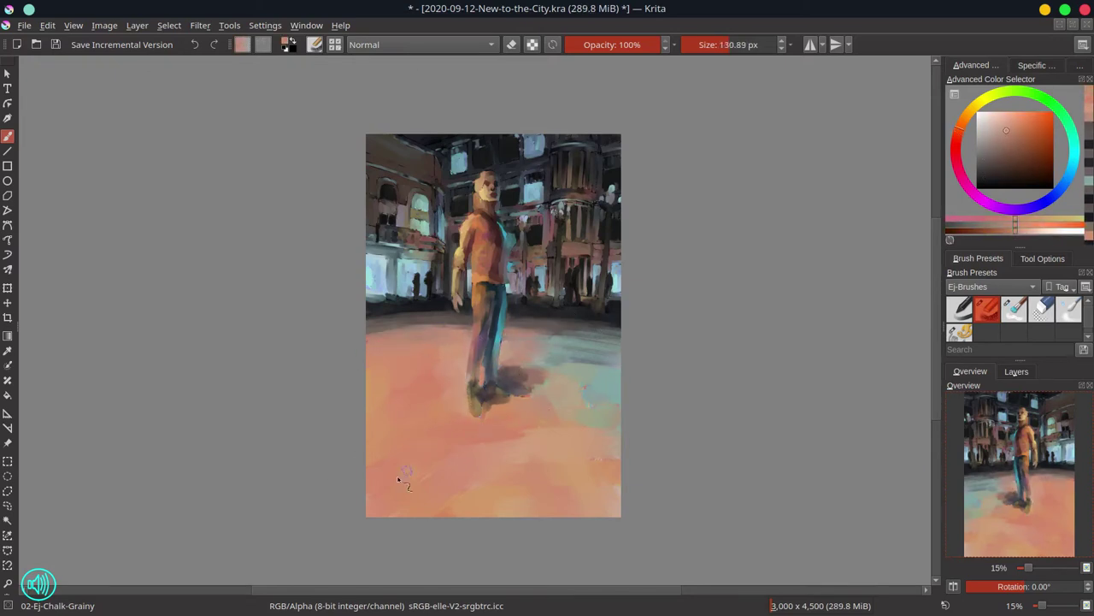
shift+drag(486, 489, 433, 513)
ctrl+click(393, 376)
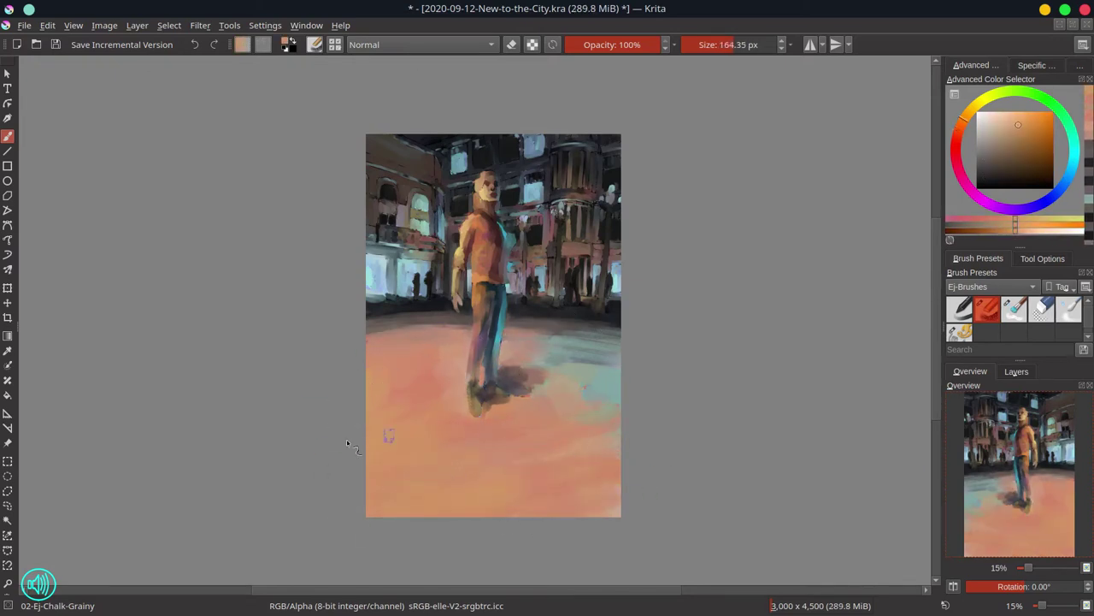
ctrl+click(416, 331)
ctrl+click(611, 407)
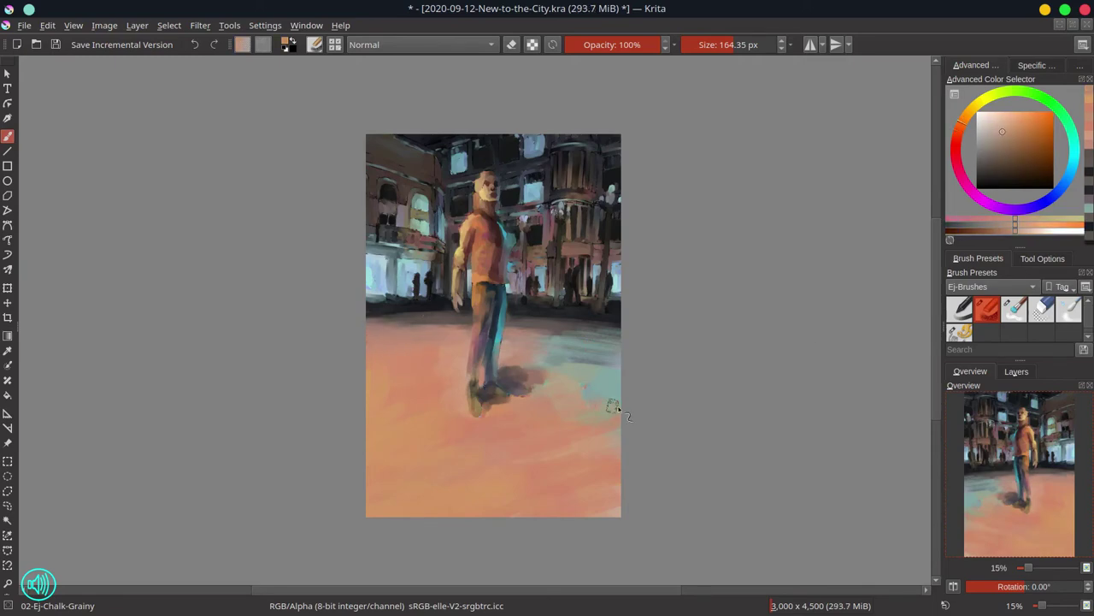
key(ctrl+s)
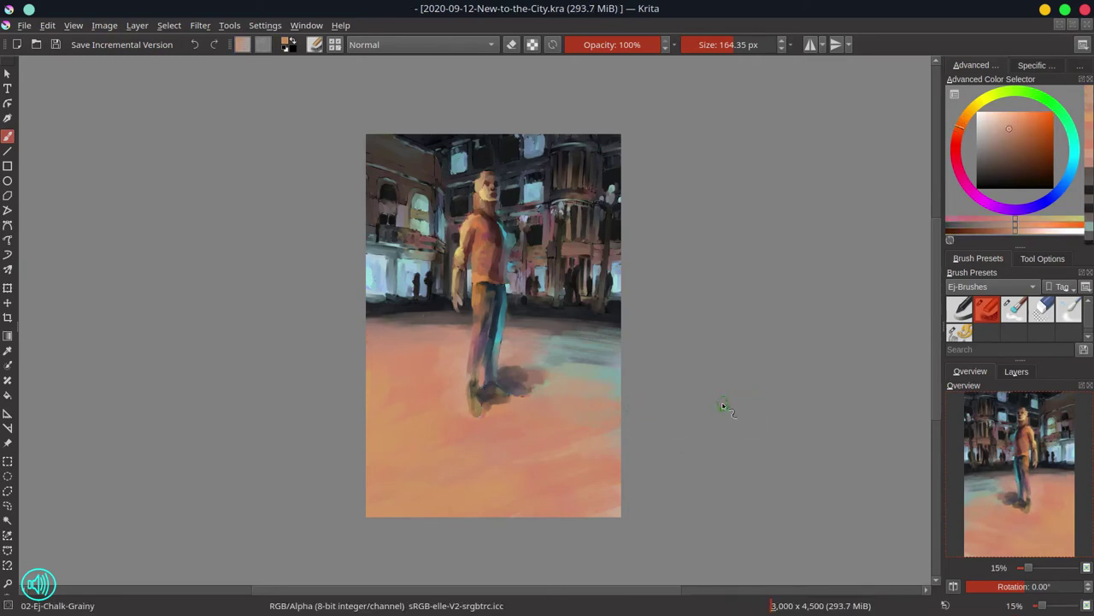
Paint short cyan and light vertical strokes on the left shopfront
scroll(399, 301, up, 5)
ctrl+click(317, 325)
drag(301, 328, 301, 407)
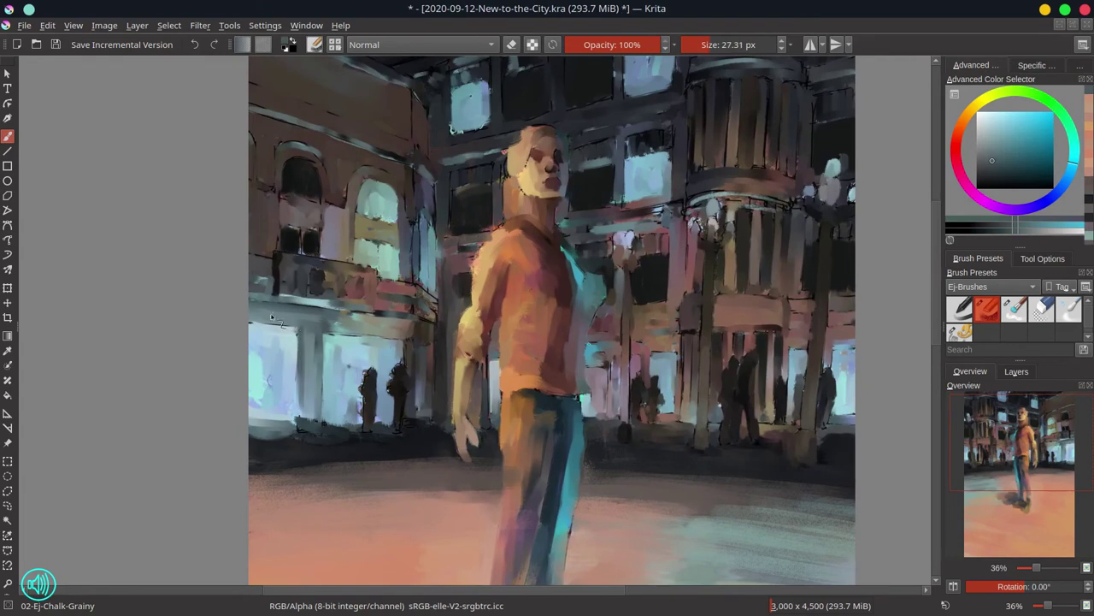
drag(248, 325, 299, 330)
ctrl+click(261, 364)
drag(296, 397, 295, 334)
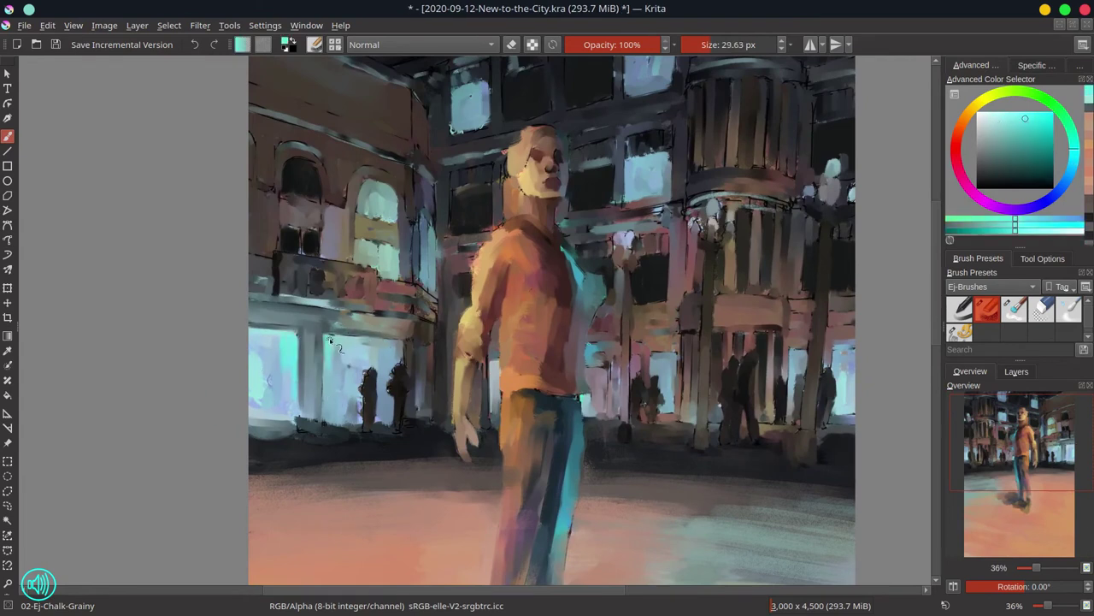
Dab dark grey-green at the left shopfront's base, then cover it with light blue
ctrl+click(407, 346)
key(bracketleft)
key(bracketleft)
key(bracketleft)
click(286, 417)
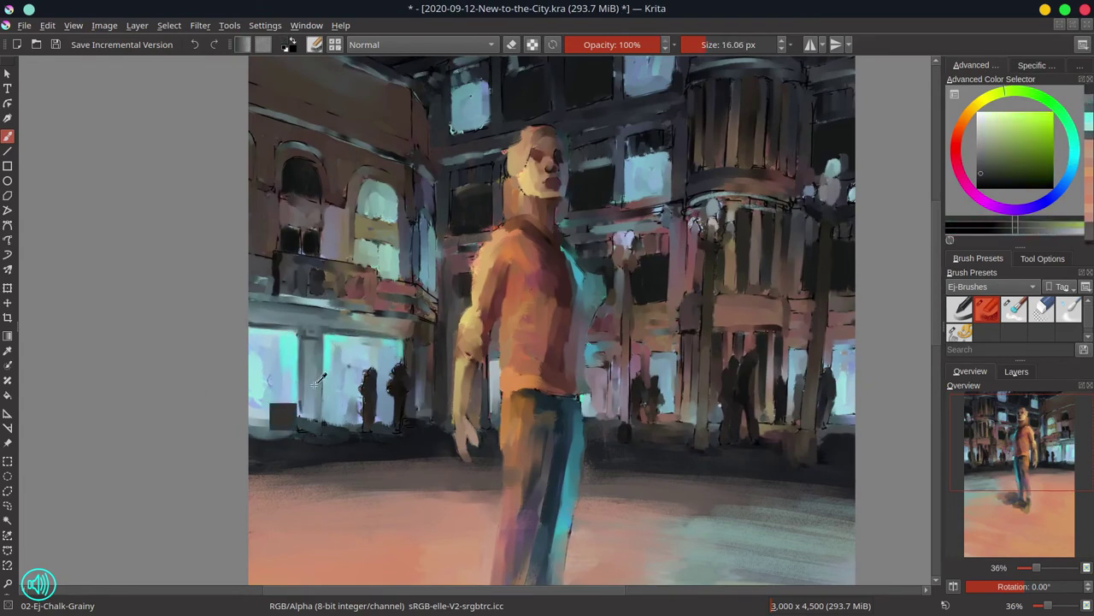
ctrl+click(318, 380)
key(bracketright)
key(bracketright)
key(bracketright)
drag(257, 423, 295, 432)
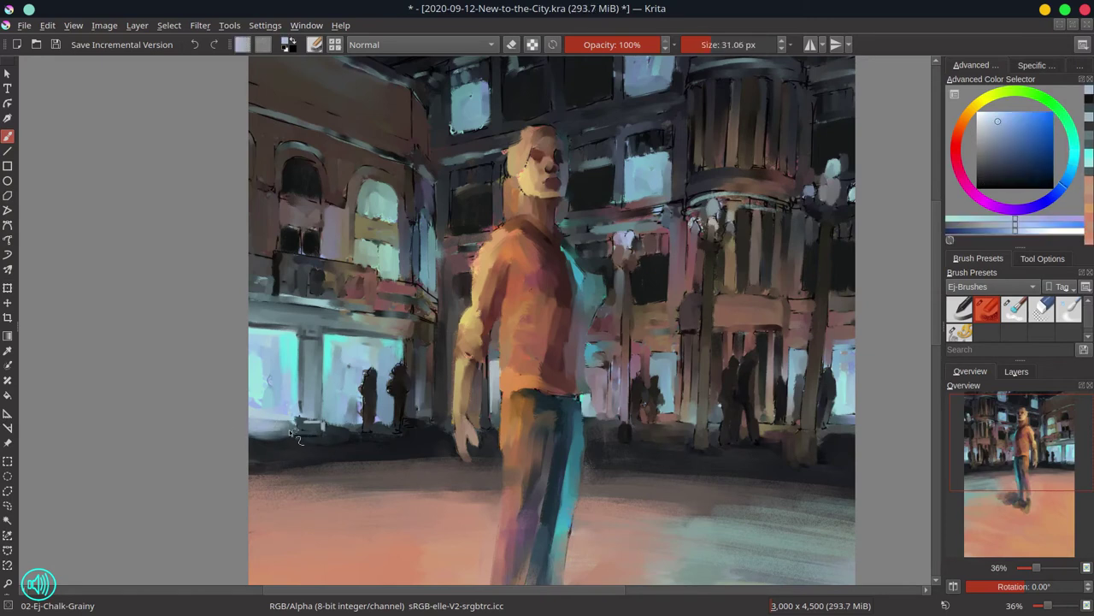
Lay light strokes across the street floor
ctrl+click(299, 429)
key(bracketleft)
key(bracketleft)
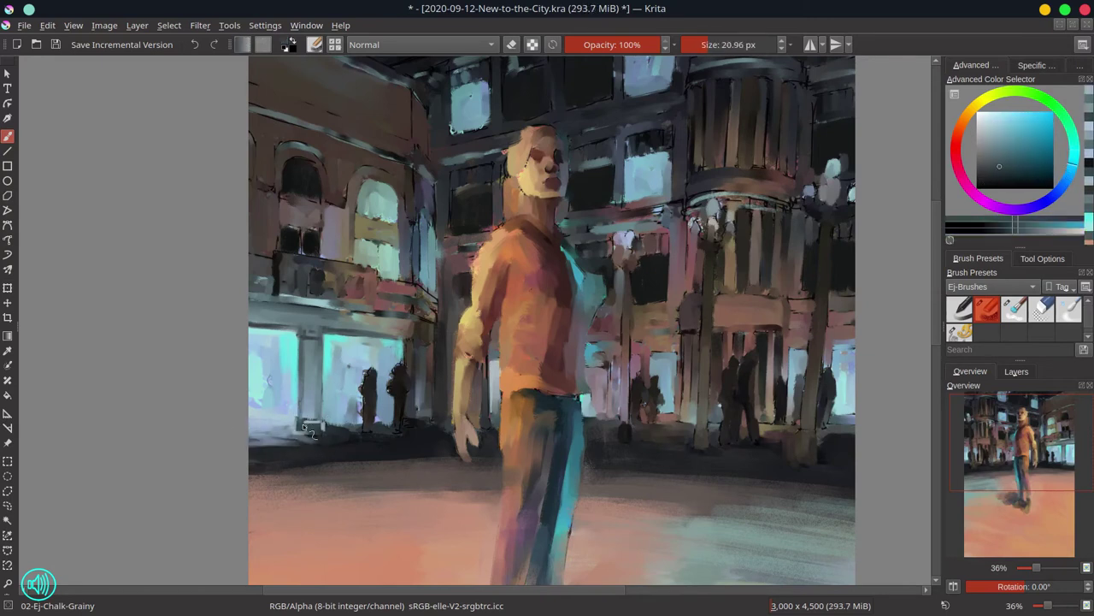
ctrl+click(305, 430)
mouse_move(332, 427)
mouse_down()
mouse_move(392, 450)
mouse_move(466, 437)
mouse_up()
ctrl+click(405, 444)
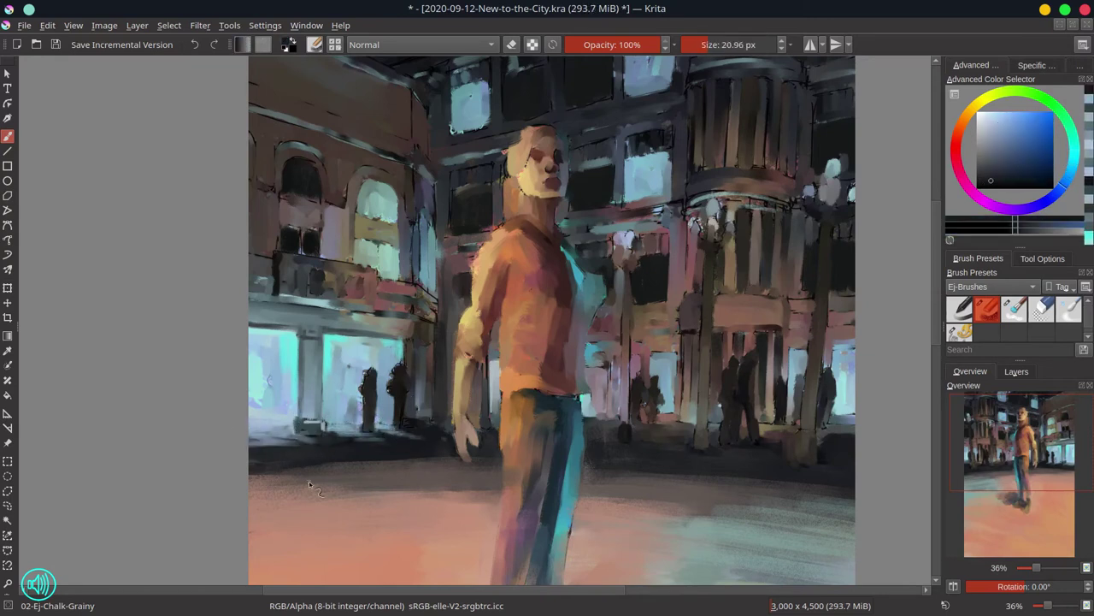
ctrl+click(295, 412)
key(bracketright)
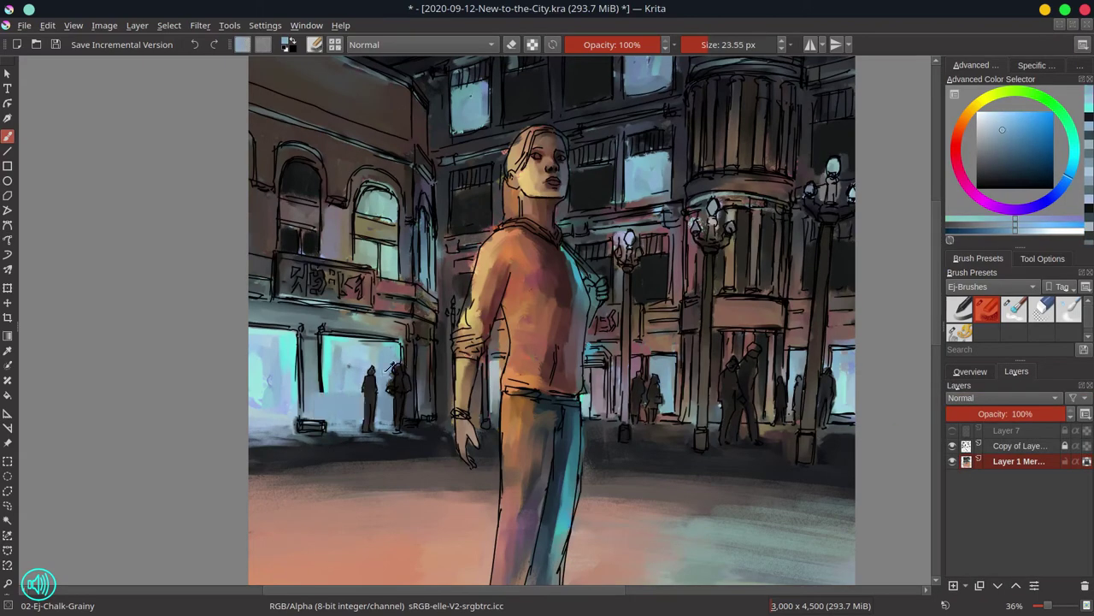
Sample orange, greyish blue, dark blue and light cyan colours from the painting
ctrl+click(392, 369)
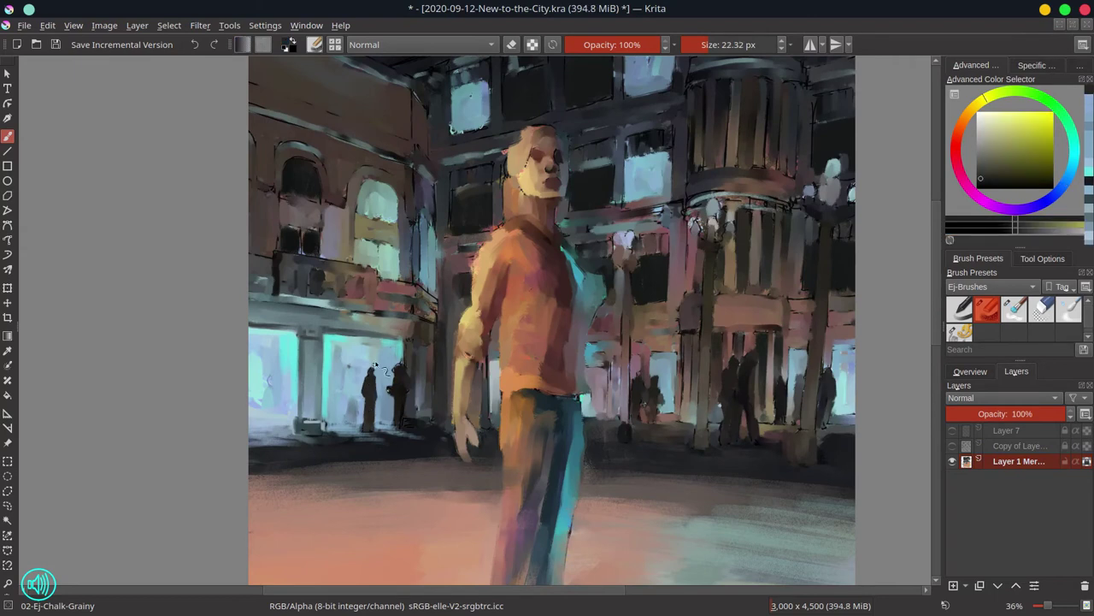
ctrl+click(379, 368)
ctrl+click(408, 400)
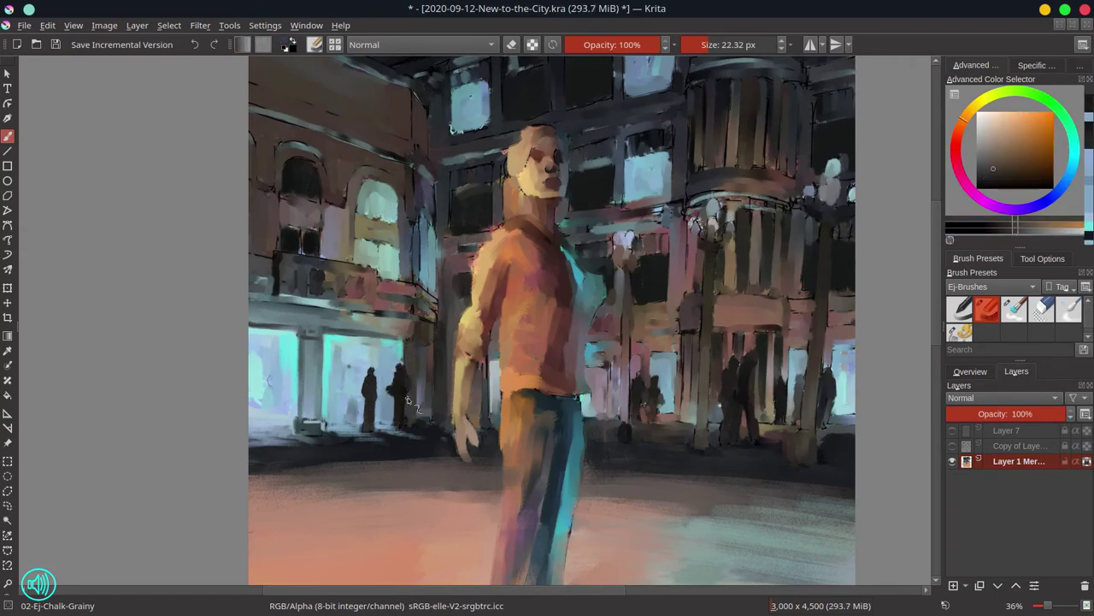
ctrl+click(428, 342)
ctrl+click(432, 338)
ctrl+click(445, 427)
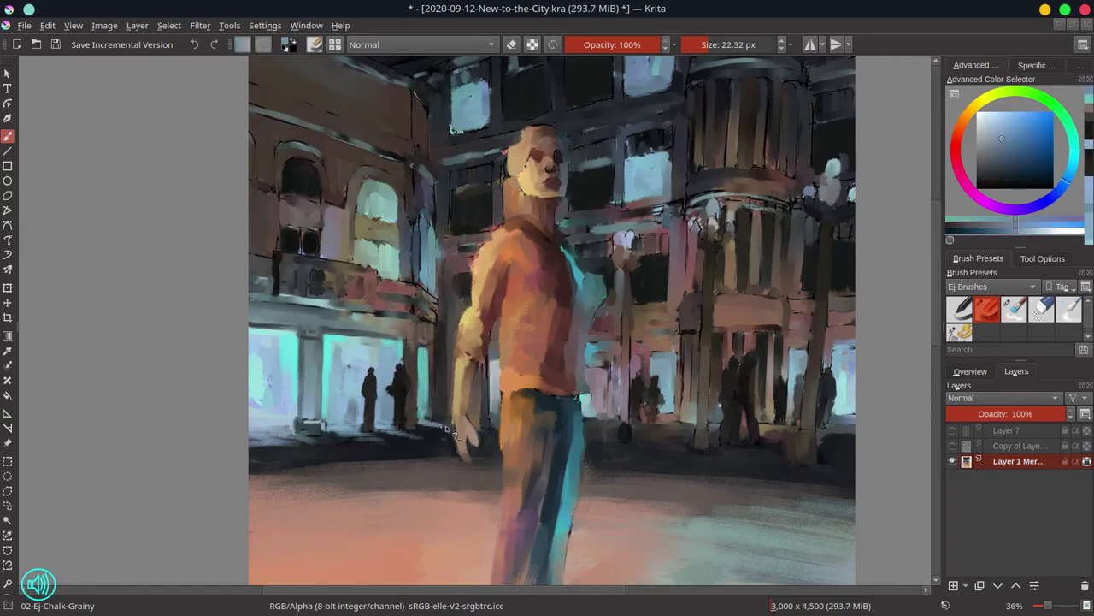
ctrl+click(432, 373)
ctrl+click(462, 248)
key(bracketright)
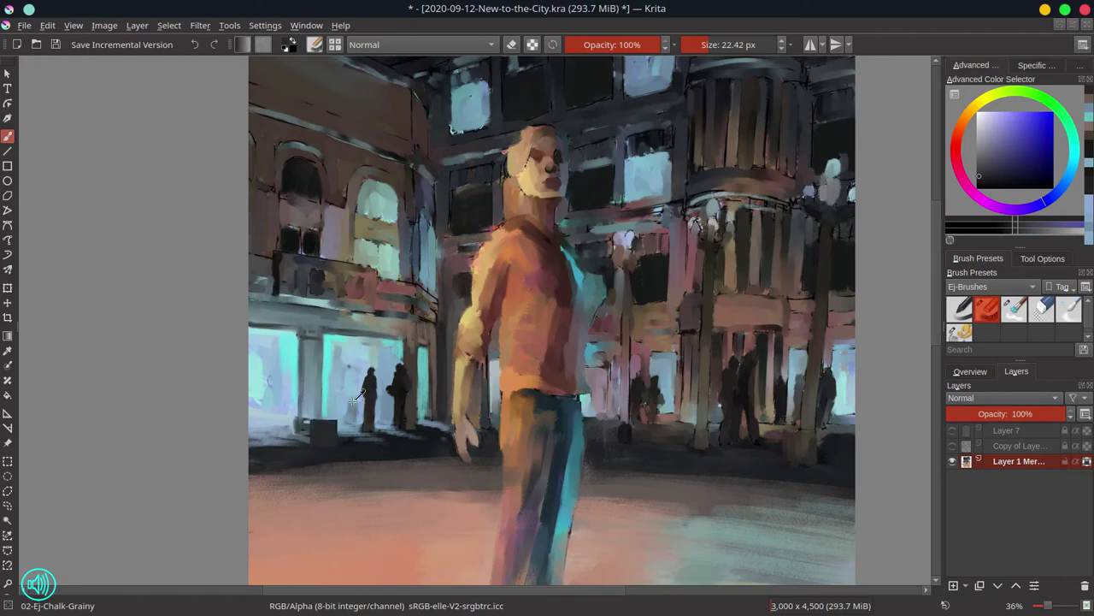
ctrl+click(347, 396)
click(971, 371)
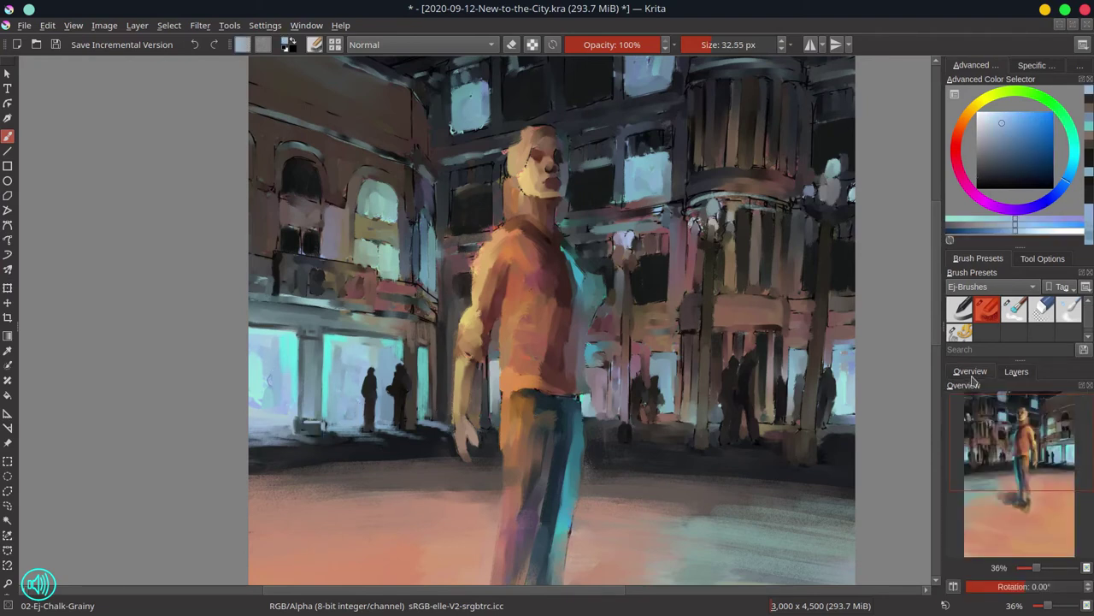
ctrl+click(346, 359)
key(bracketleft)
key(bracketleft)
Paint a cyan glow under the left balcony and darken the balcony
drag(373, 310, 247, 294)
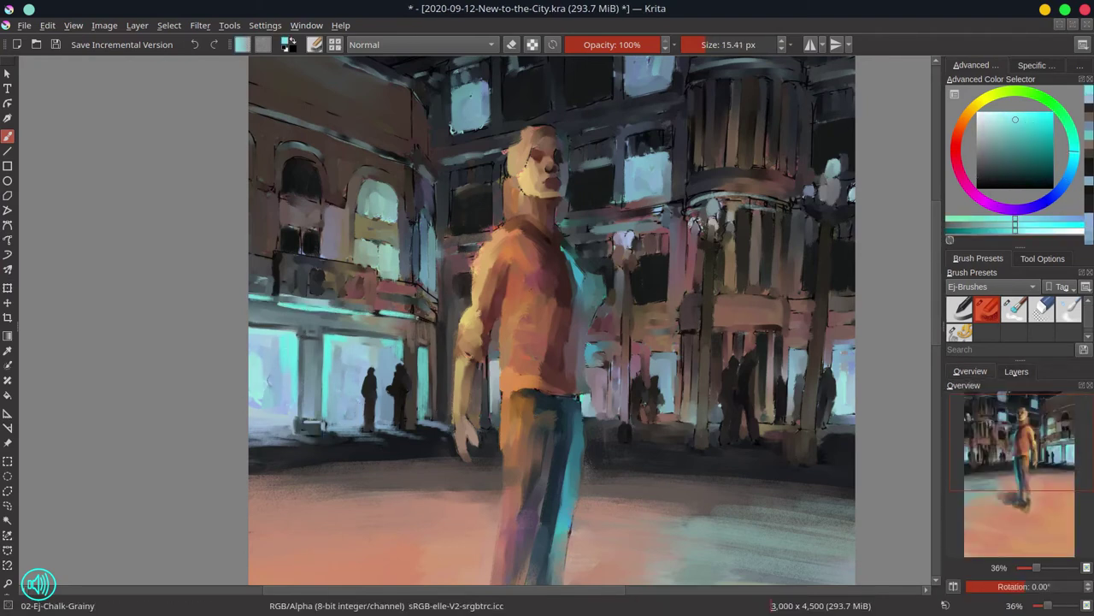
key(bracketright)
key(bracketright)
ctrl+click(374, 299)
mouse_move(374, 299)
mouse_down()
mouse_move(256, 295)
mouse_move(373, 299)
mouse_up()
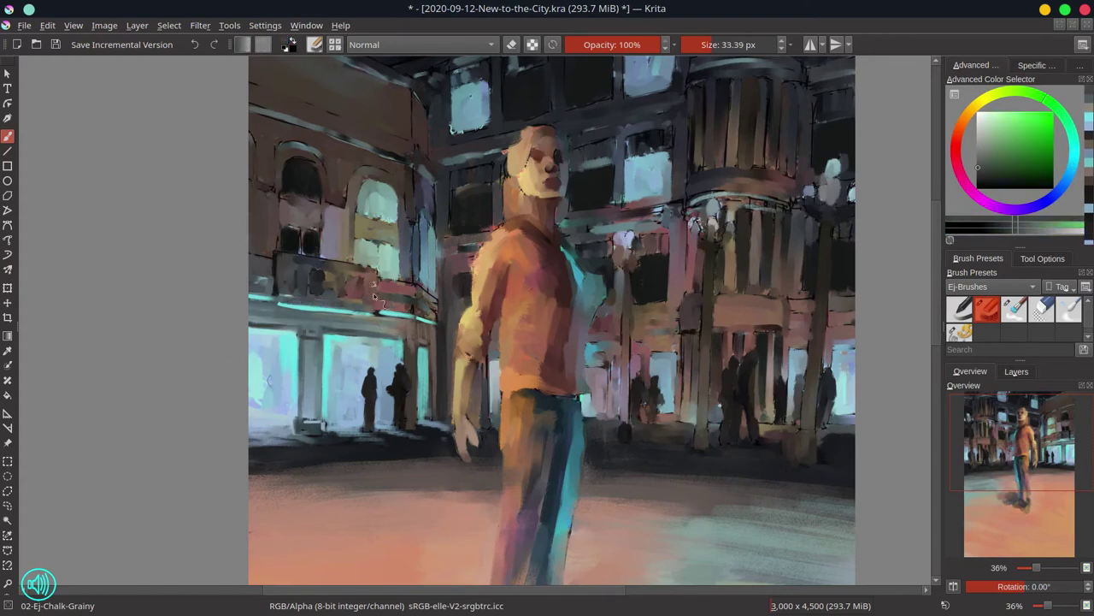
Add a reddish stroke along the balcony railing and pick a darker, duller brown
ctrl+click(291, 249)
key(bracketleft)
key(bracketleft)
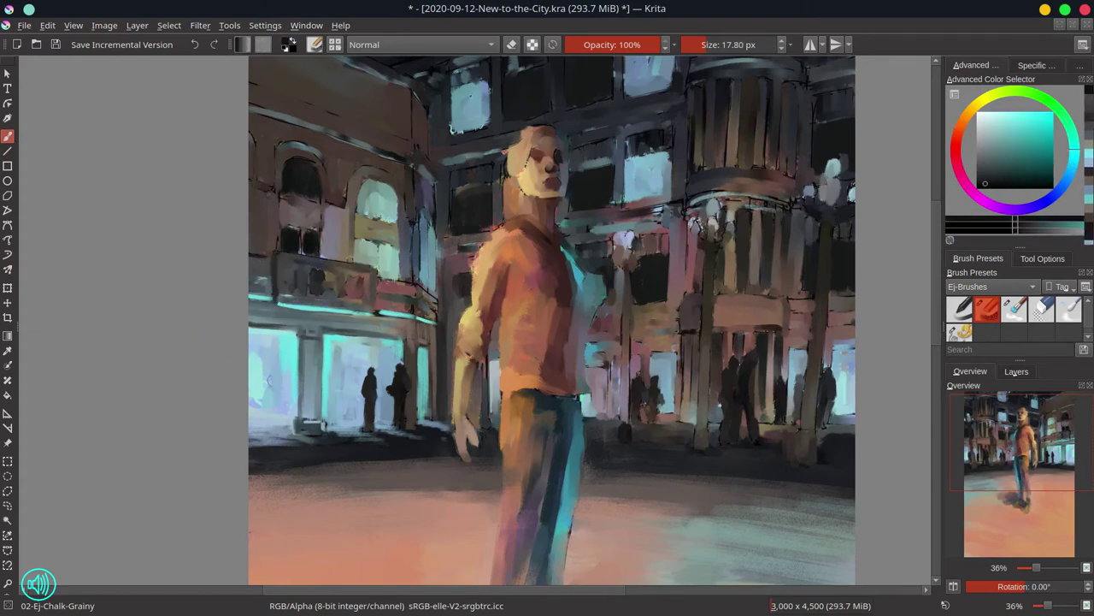
ctrl+click(380, 299)
key(bracketleft)
drag(380, 298, 417, 318)
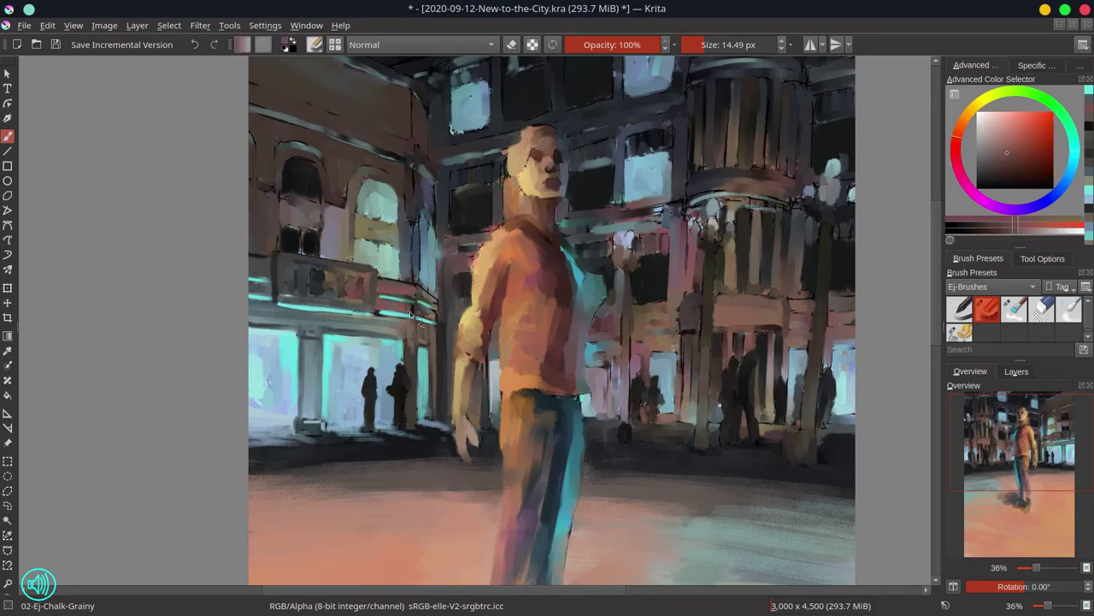
ctrl+click(436, 316)
ctrl+click(444, 332)
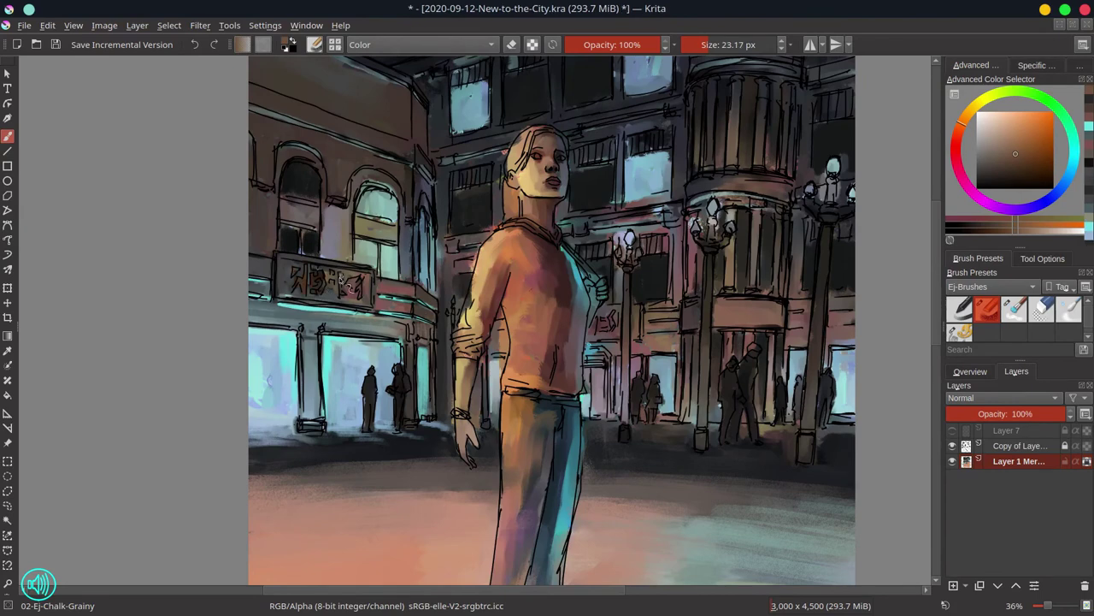
Reset the brush blending mode to Normal and the brush opacity to 100%
click(419, 44)
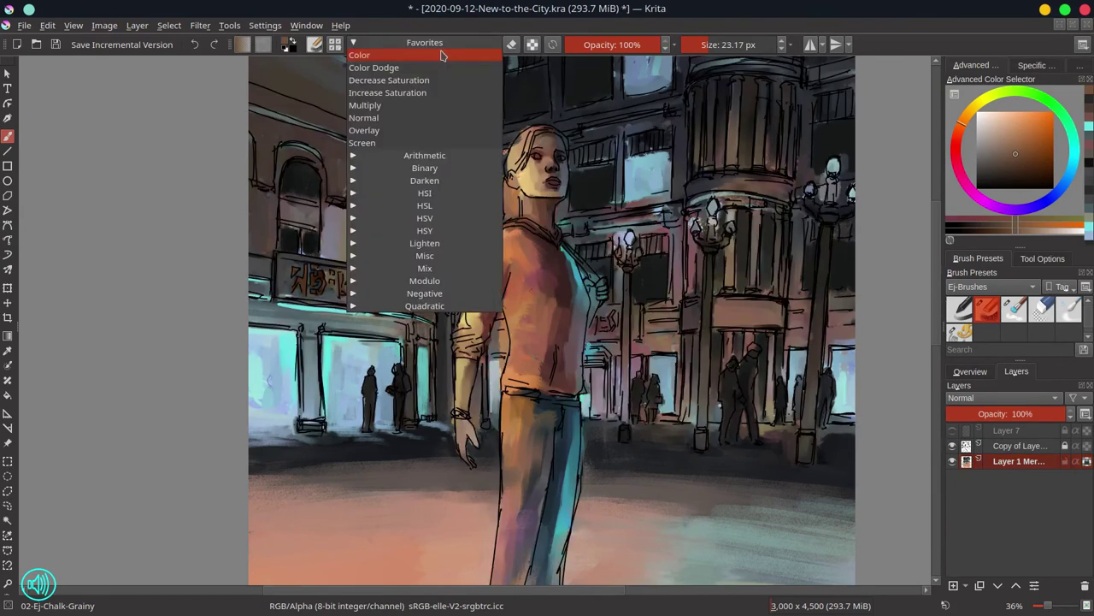
click(393, 54)
click(619, 44)
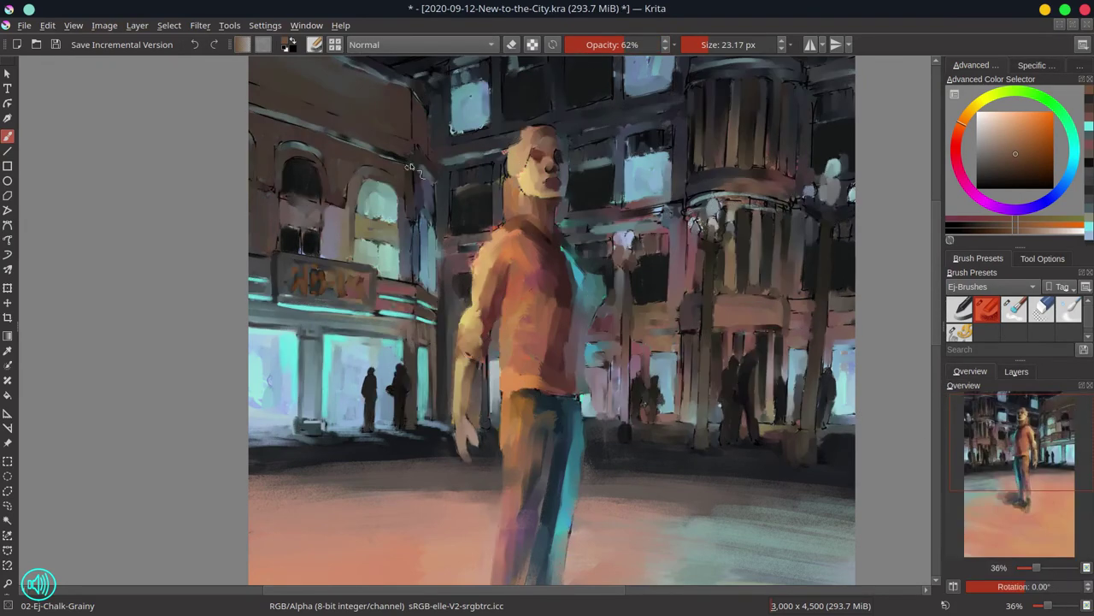
ctrl+click(351, 308)
Add a small dark mark on the balcony sign with a smaller brush
ctrl+click(336, 304)
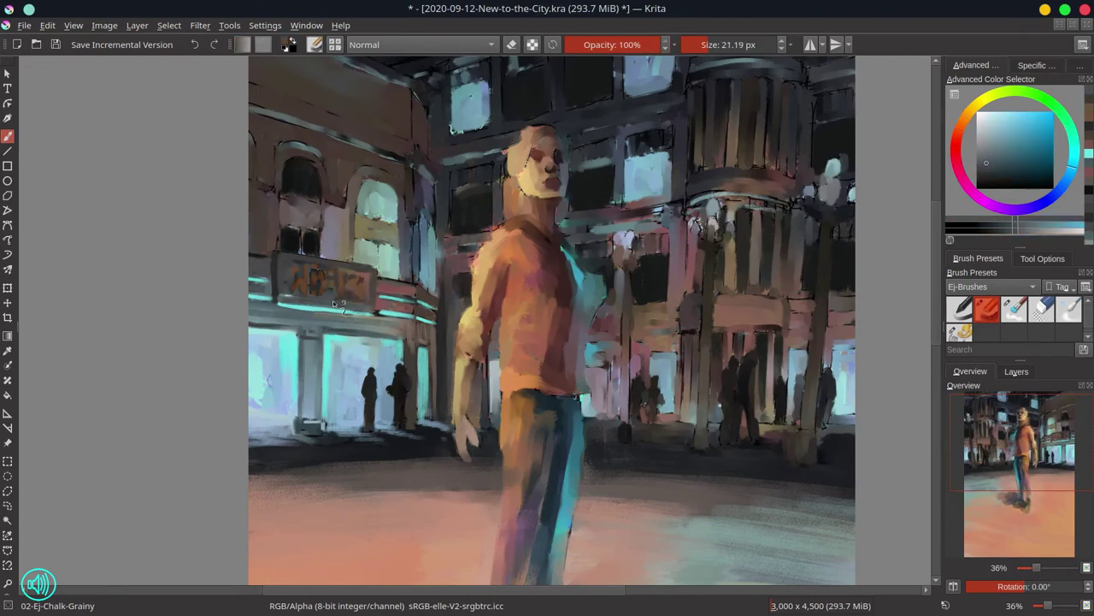
ctrl+click(322, 262)
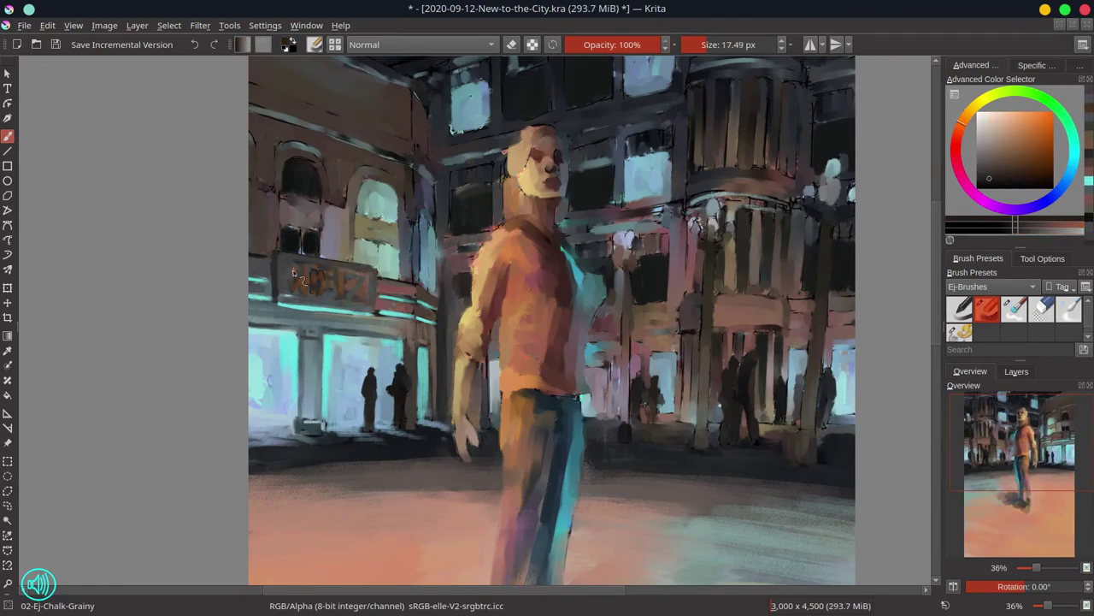
key(bracketleft)
ctrl+click(375, 248)
drag(312, 267, 325, 279)
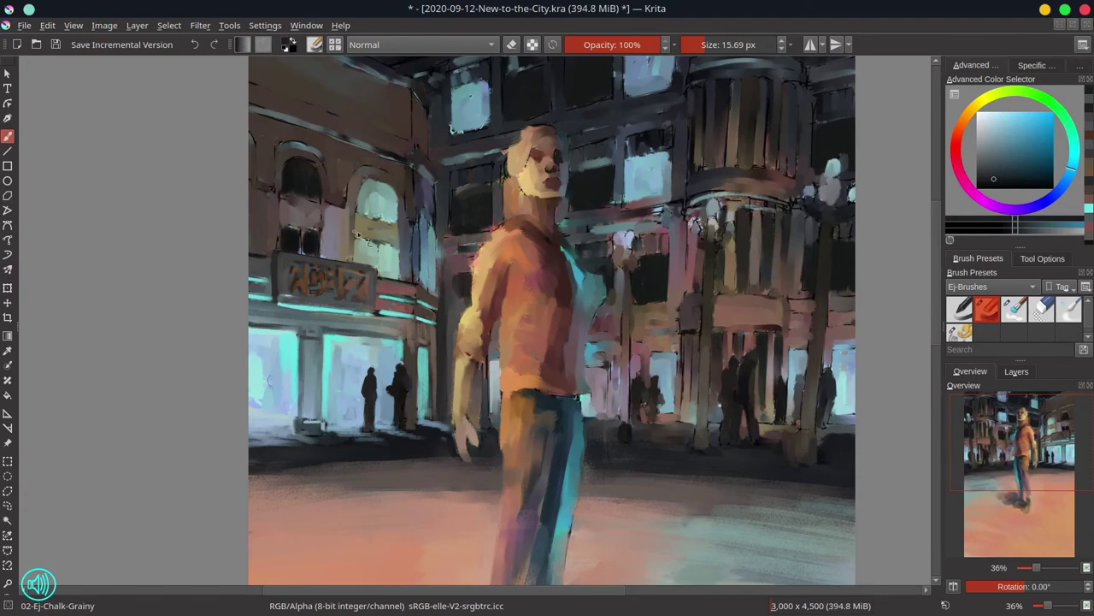
Paint a light grey-cyan line along the top of the left arches with a larger brush
ctrl+click(398, 228)
key(bracketright)
key(bracketright)
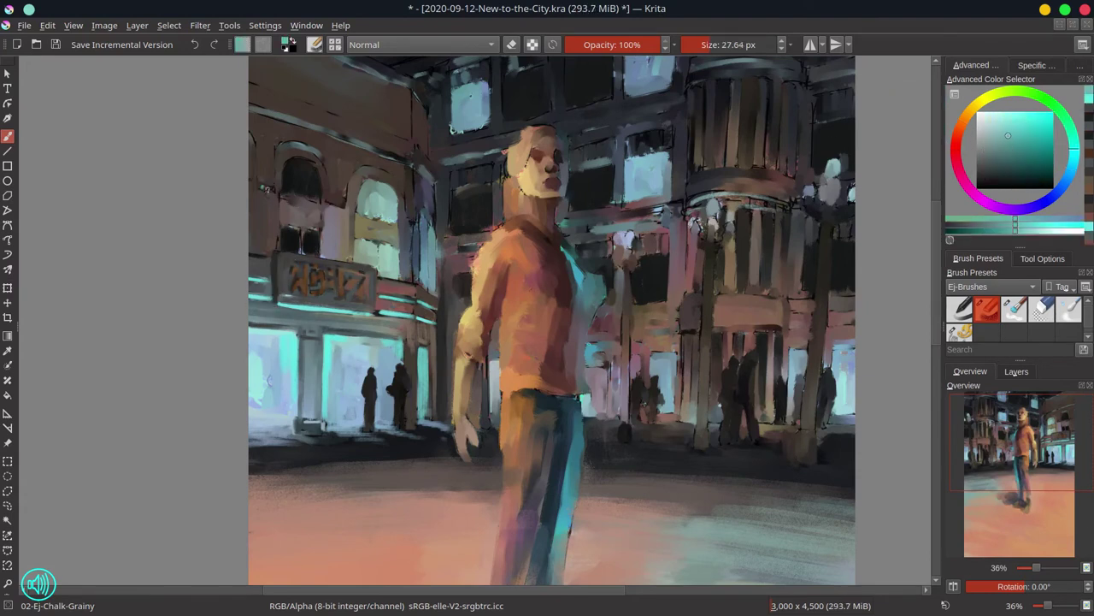
key(bracketright)
drag(250, 106, 462, 199)
Touch up the left arches with small dark and light strokes in sampled tones
ctrl+click(315, 158)
key(bracketleft)
key(bracketleft)
key(bracketleft)
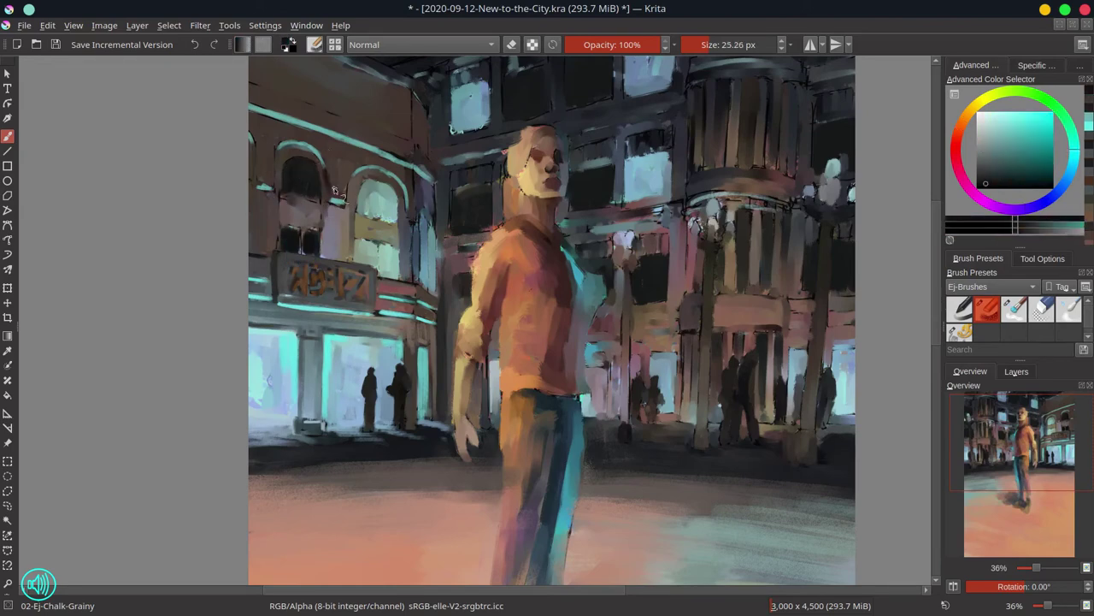
ctrl+click(333, 208)
key(bracketright)
key(bracketright)
drag(335, 209, 325, 253)
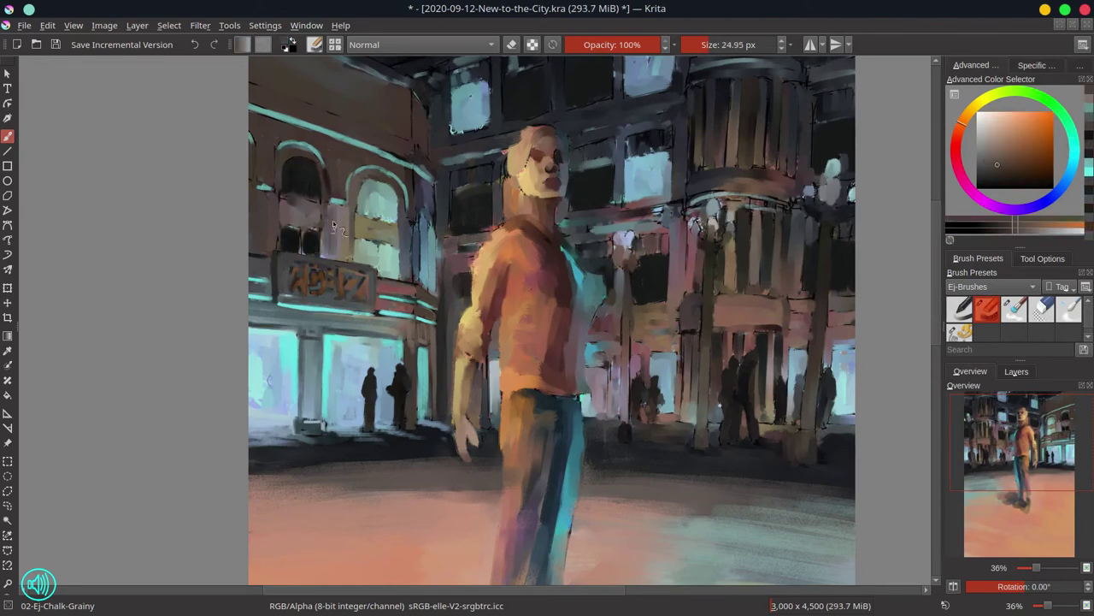
ctrl+click(301, 249)
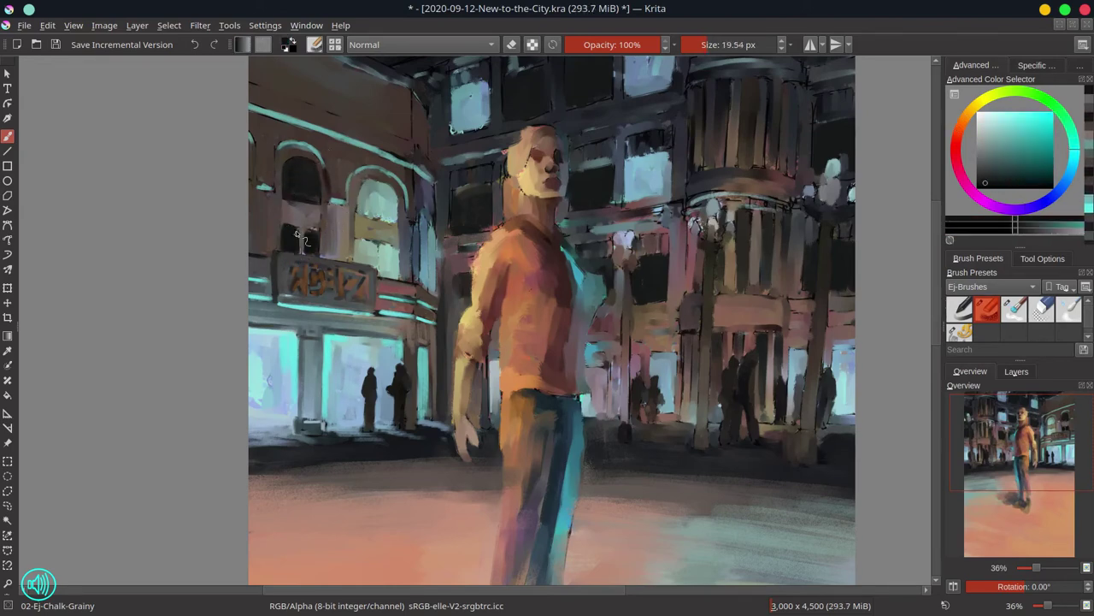
ctrl+click(296, 425)
ctrl+click(408, 186)
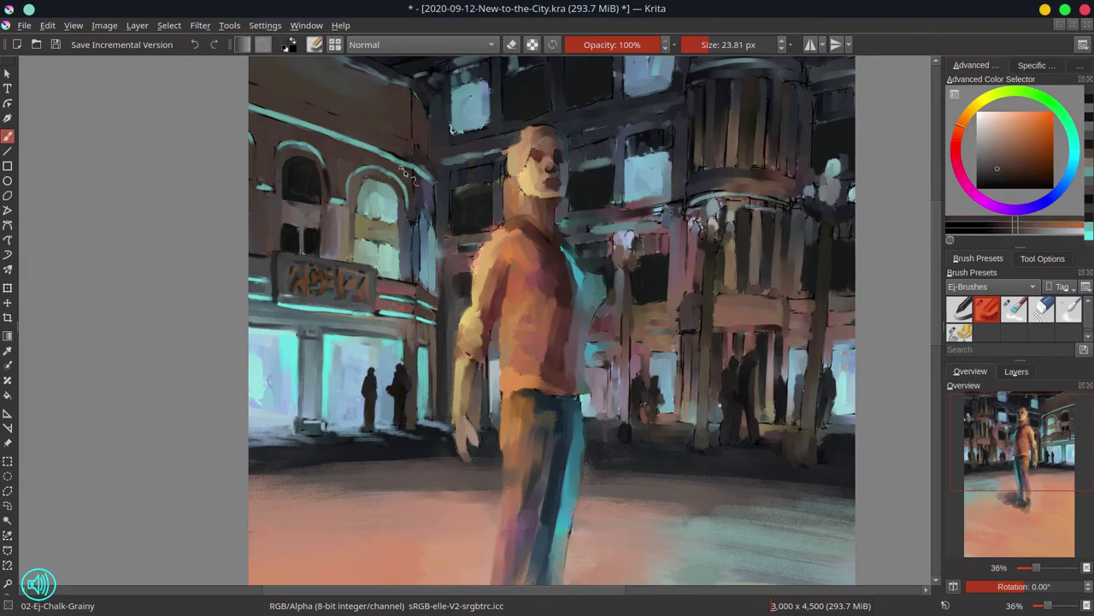
drag(412, 218, 426, 290)
Light up the left arched window with a light cyan stroke
ctrl+click(411, 271)
ctrl+click(419, 224)
ctrl+click(377, 205)
mouse_move(359, 260)
mouse_down()
mouse_move(378, 241)
mouse_move(404, 237)
mouse_up()
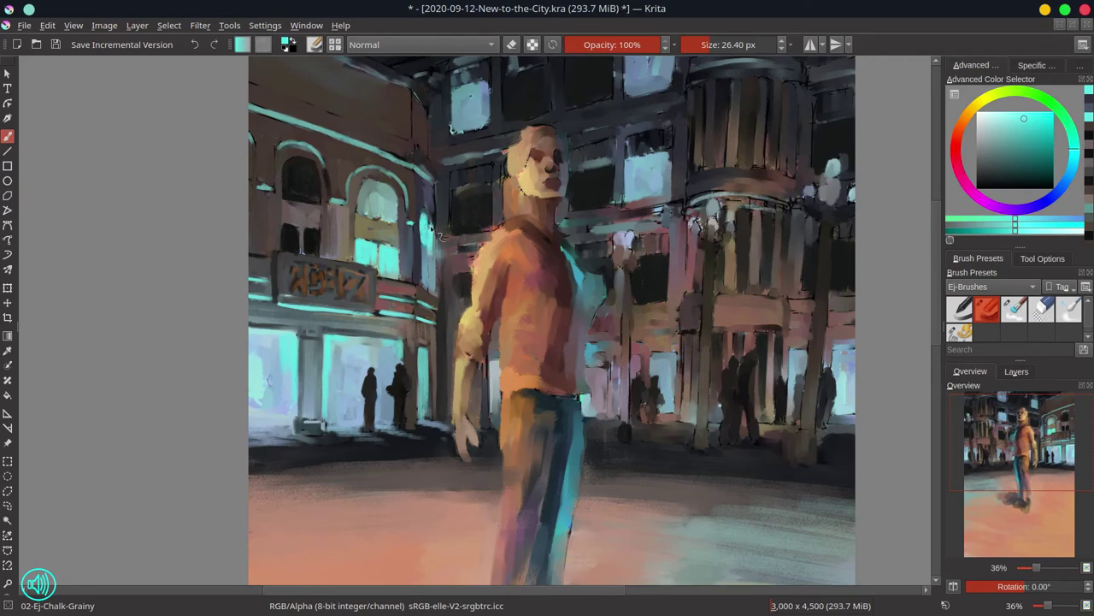
Sample a few more tones, zoom out and save the painting
ctrl+click(433, 198)
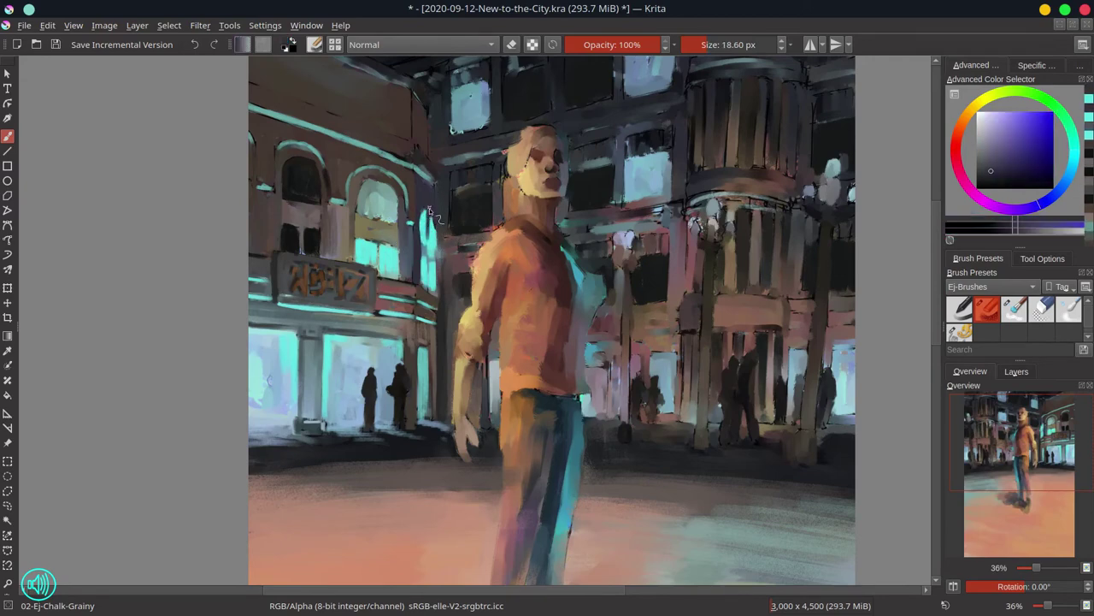
ctrl+click(441, 202)
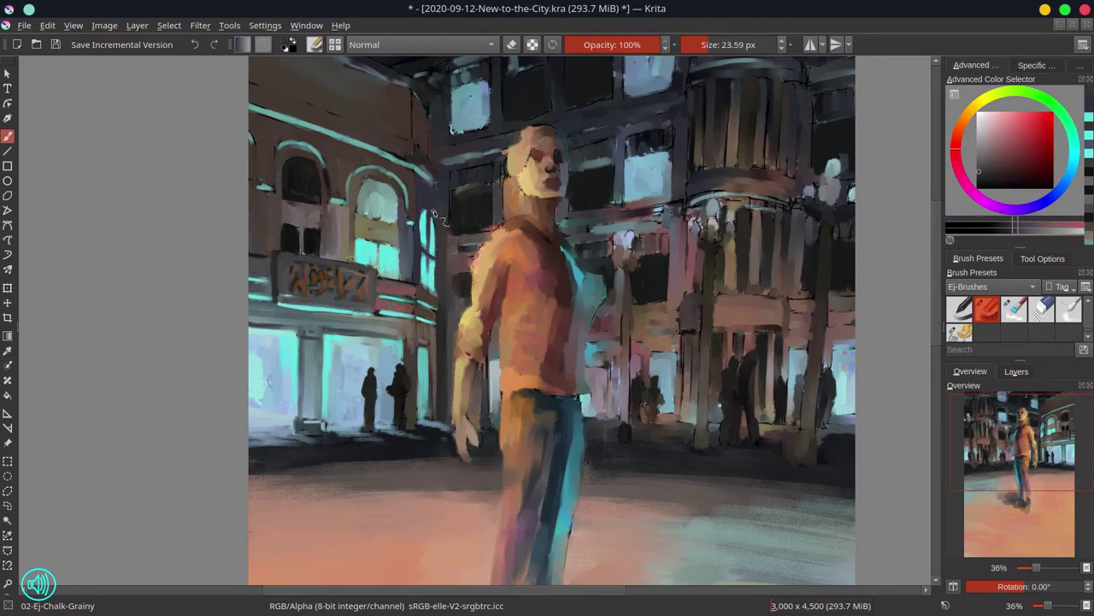
ctrl+click(432, 256)
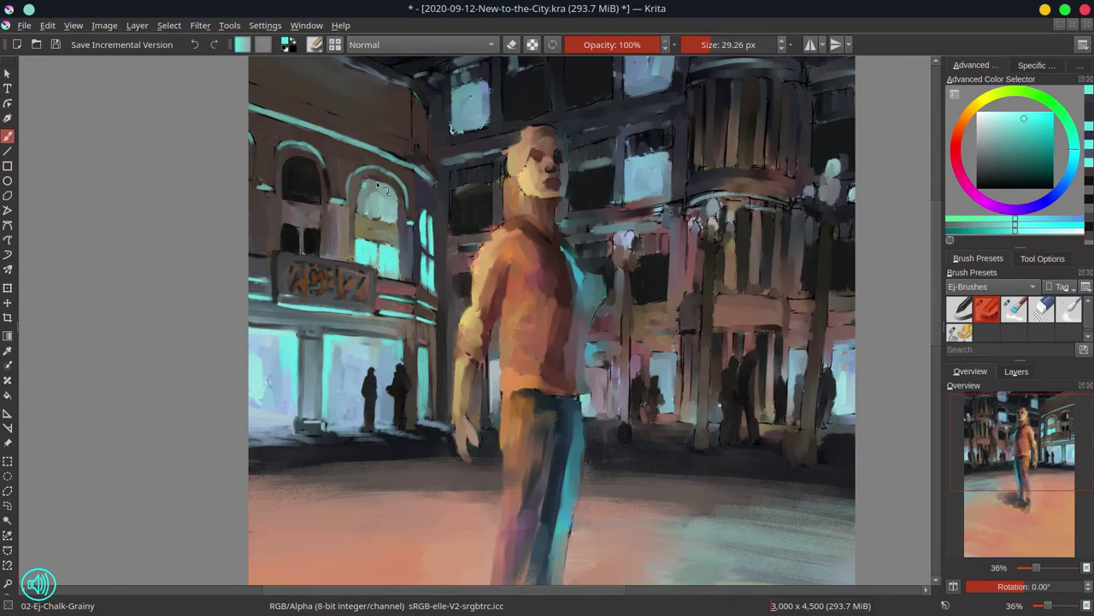
ctrl+click(363, 231)
scroll(351, 248, down, 4)
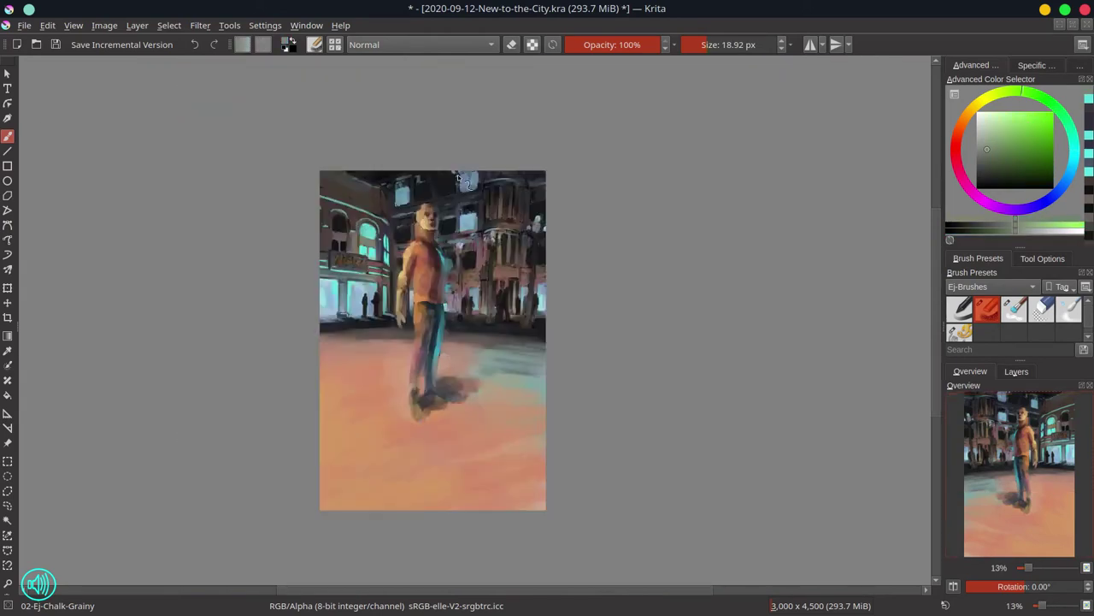
key(ctrl+s)
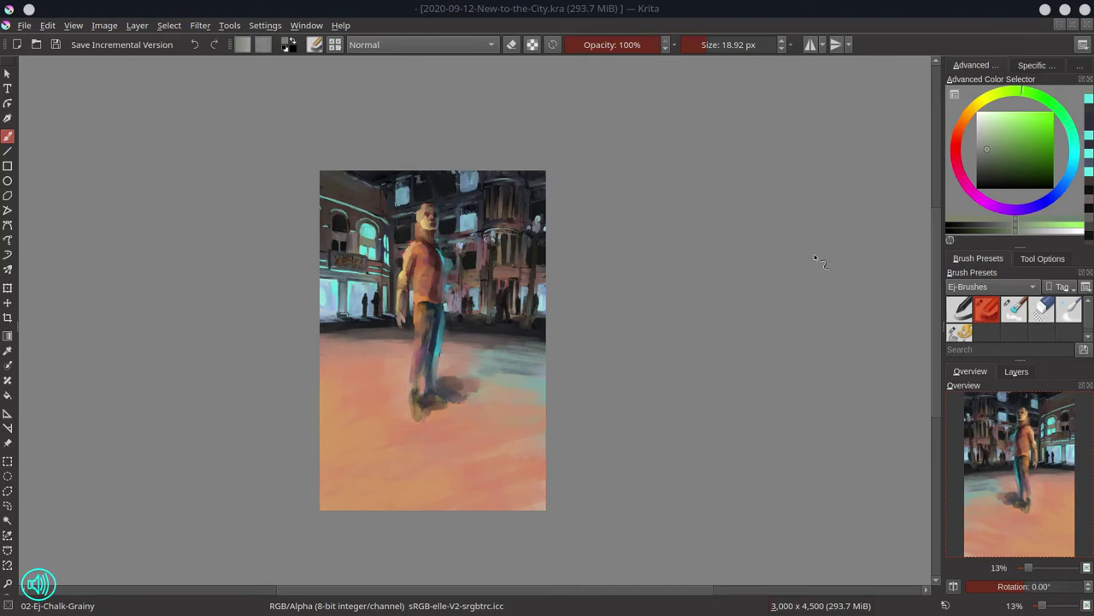
Zoom in and sample dark tones near the rooftop, enlarging the brush to about 48 px
click(887, 10)
scroll(446, 195, up, 5)
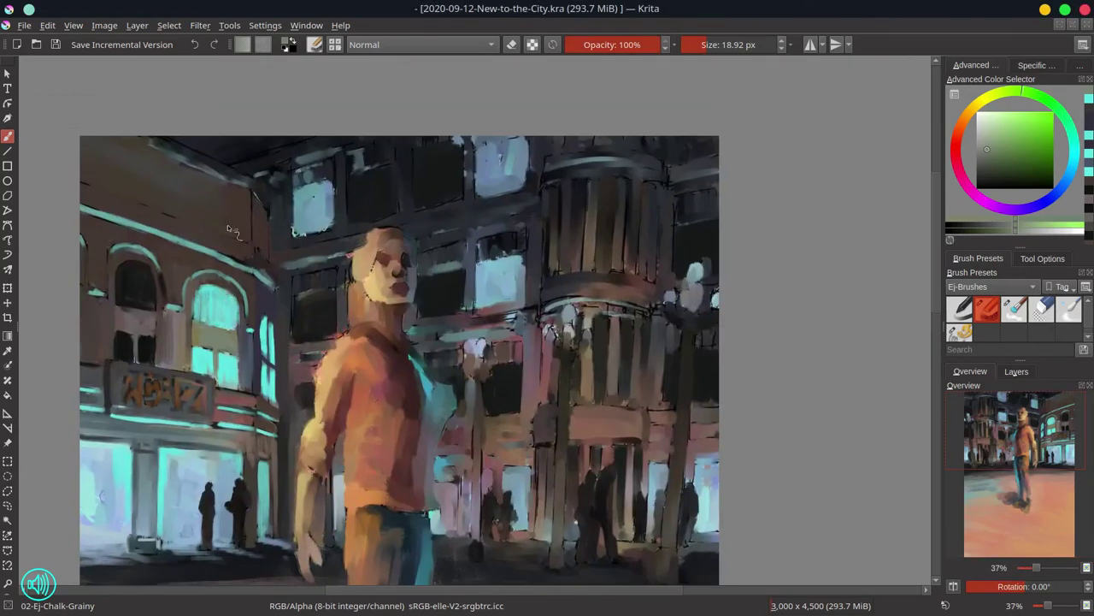
ctrl+click(234, 232)
ctrl+click(214, 176)
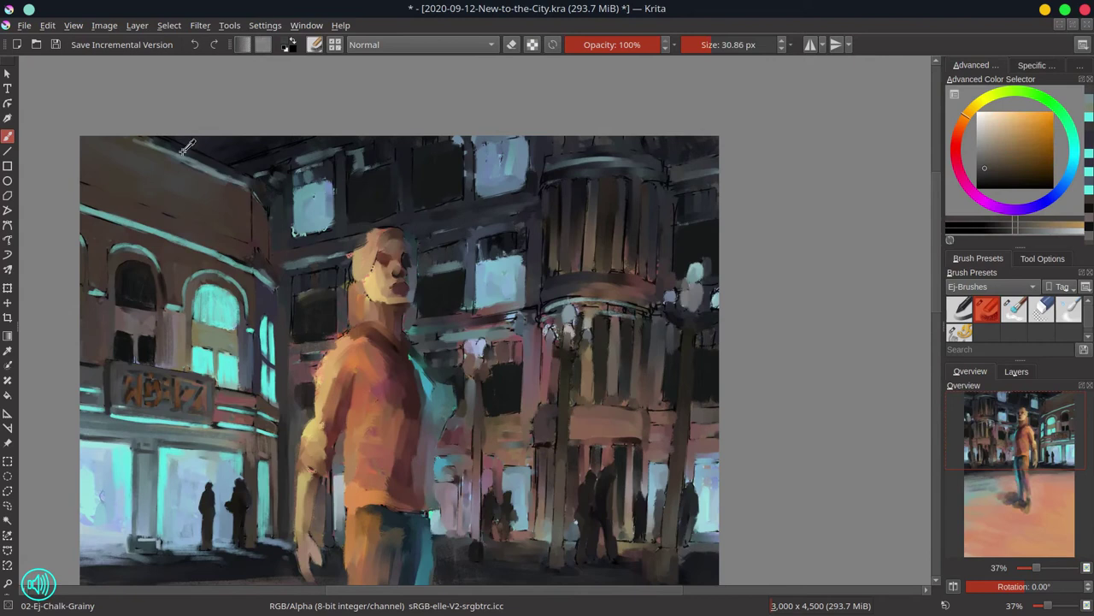
ctrl+click(272, 195)
mouse_move(199, 147)
mouse_down()
mouse_move(299, 141)
mouse_move(257, 196)
mouse_up()
Dab dark red on the facade and orange-brown near the figure, with the brush at about 23 px
ctrl+click(252, 201)
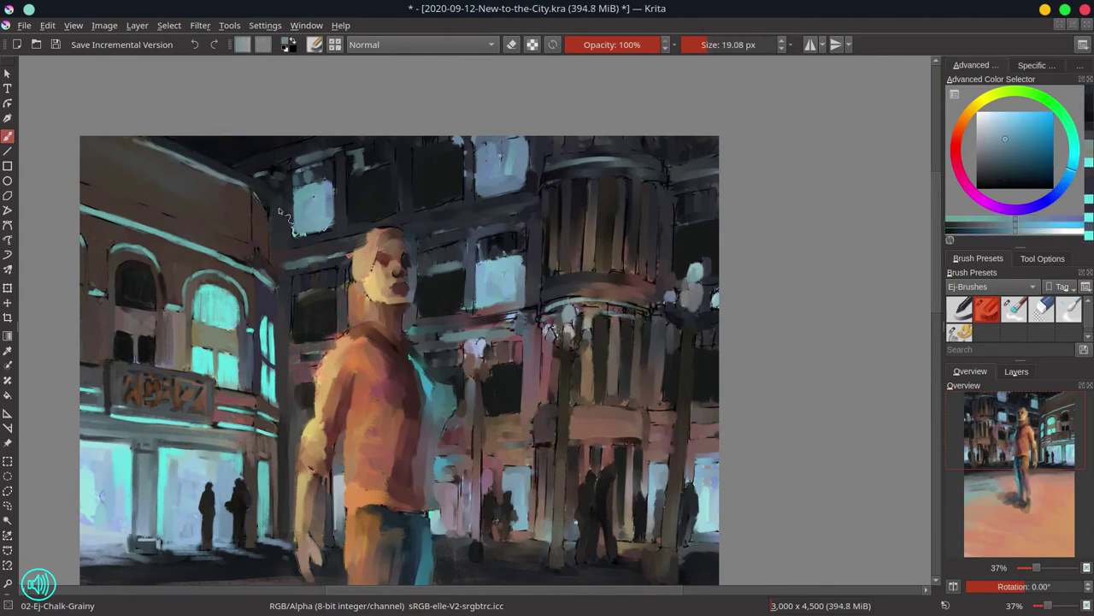
ctrl+click(268, 205)
ctrl+click(267, 206)
ctrl+click(196, 222)
drag(195, 223, 239, 188)
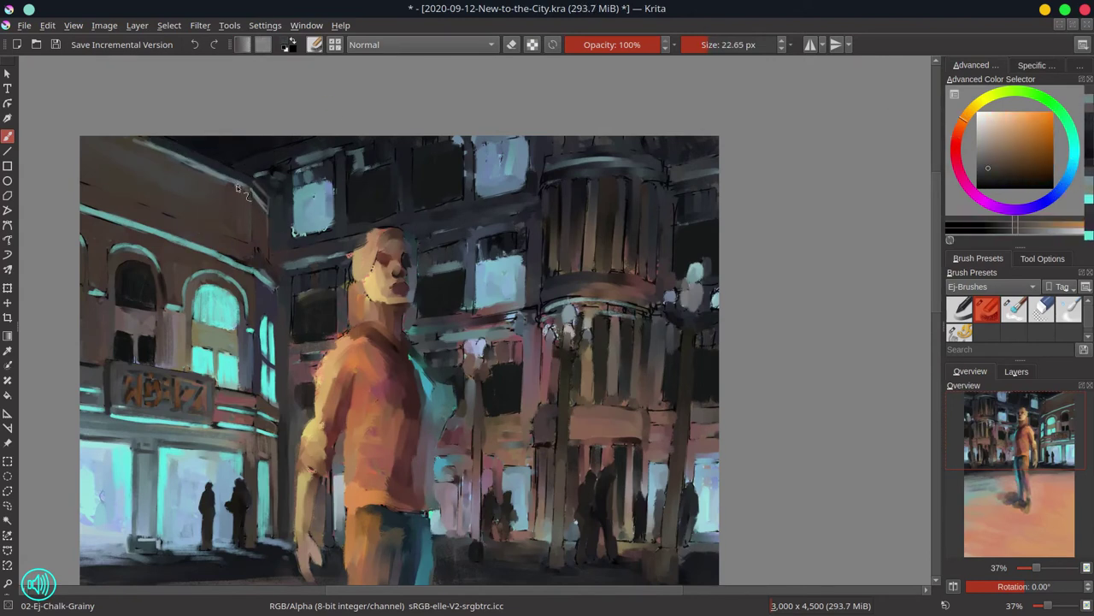
drag(301, 231, 223, 307)
Paint dark red strokes along the building edge and facade, then level the canvas rotation
ctrl+click(205, 325)
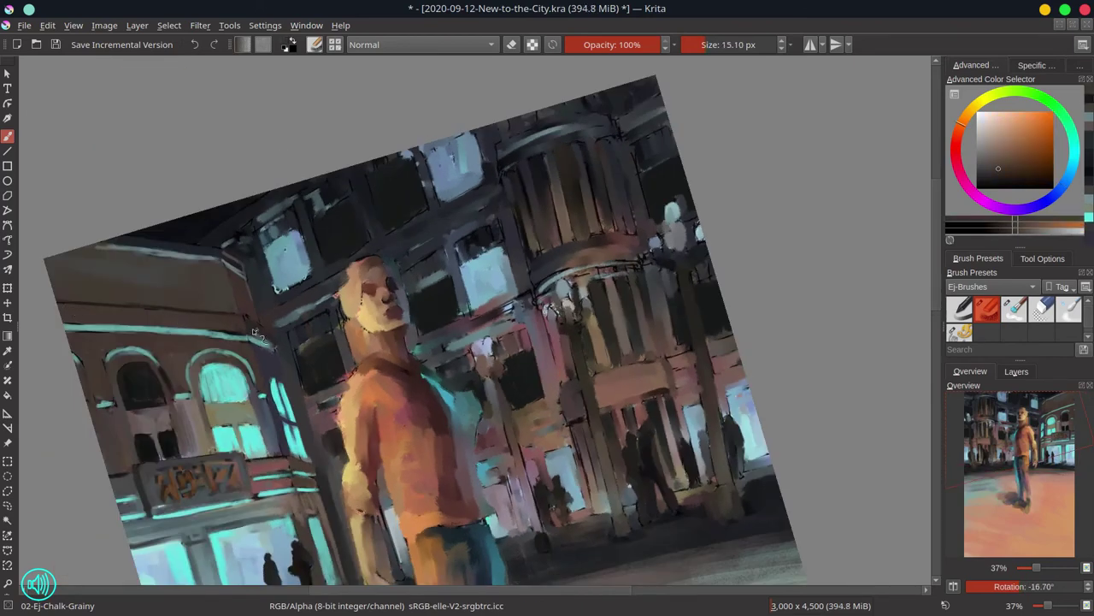
ctrl+click(195, 342)
ctrl+click(222, 341)
ctrl+click(257, 342)
ctrl+click(282, 351)
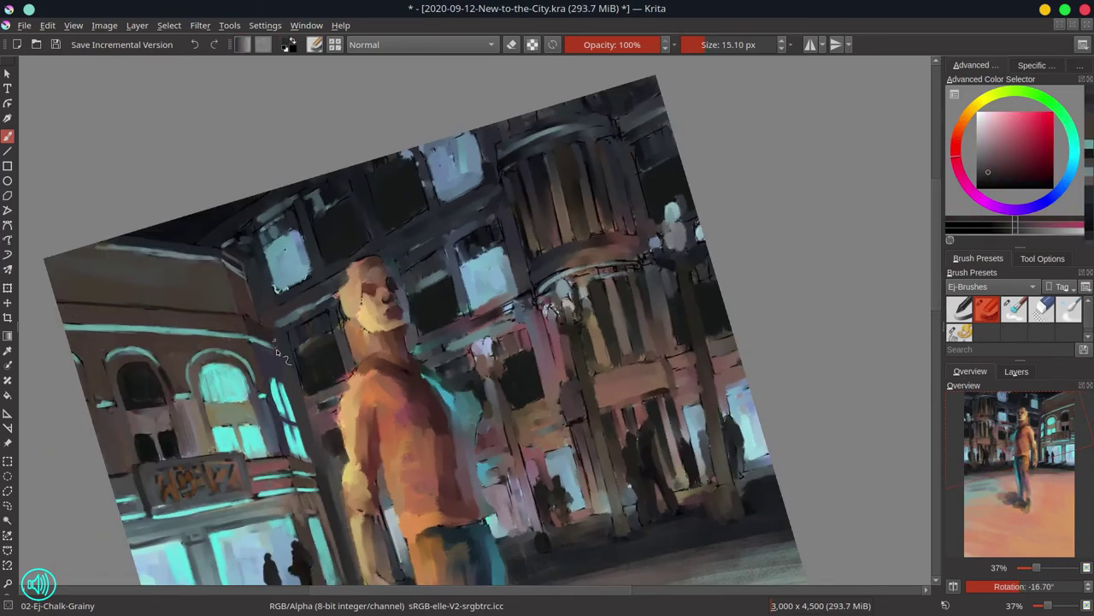
key(5)
Toggle the line-art layer and dab skin colour along the woman's shoulder
click(1017, 371)
ctrl+click(304, 425)
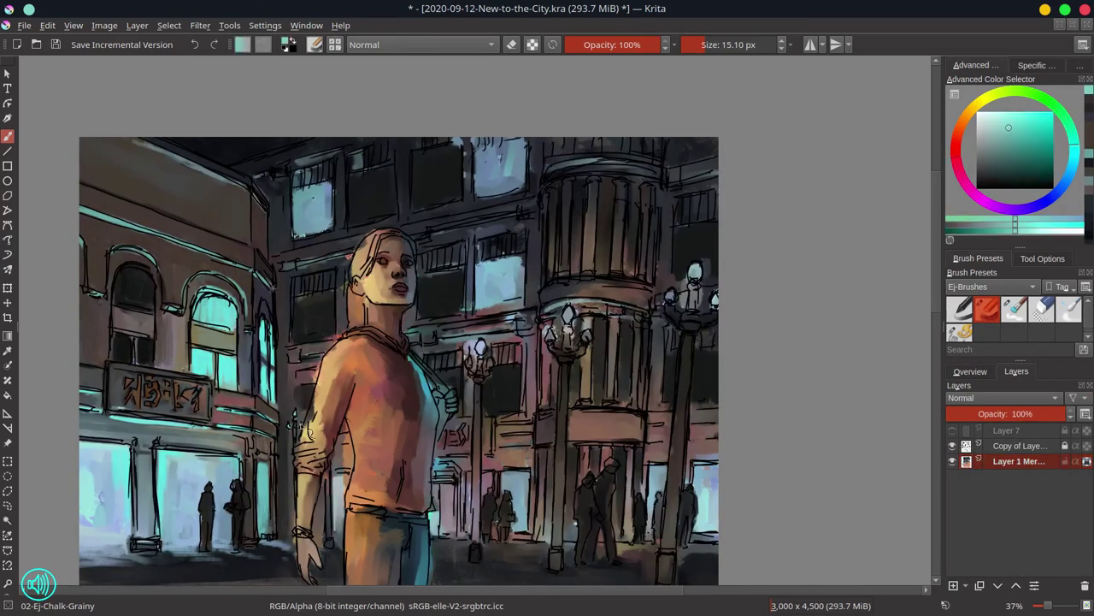
ctrl+click(291, 436)
ctrl+click(308, 402)
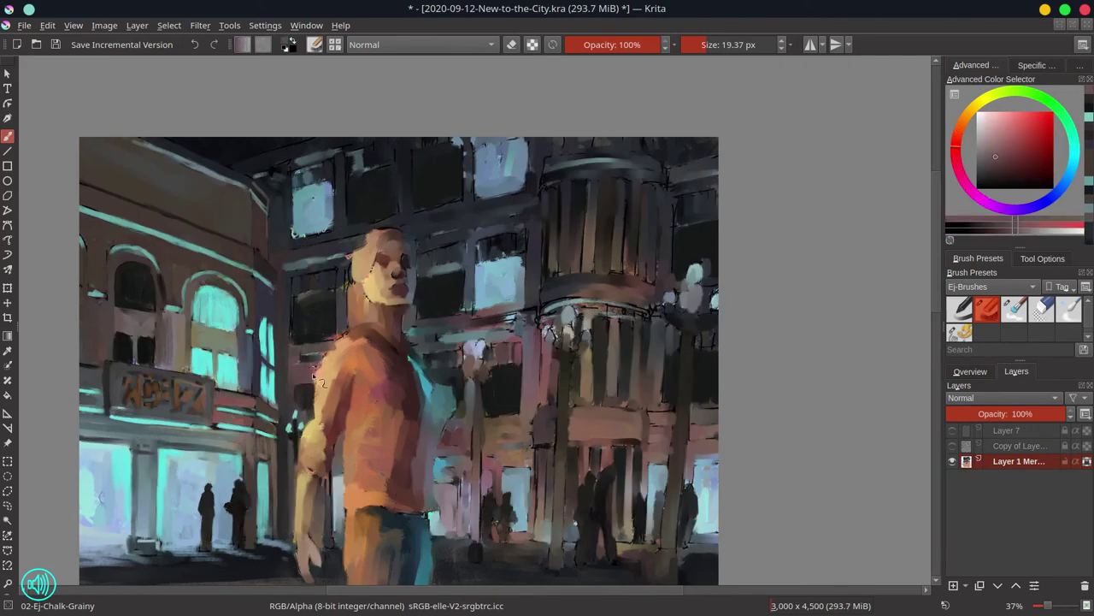
ctrl+click(366, 350)
drag(363, 351, 283, 342)
Dab a lighter dark red onto the wall with the brush at about 24 px
ctrl+click(278, 406)
ctrl+click(291, 346)
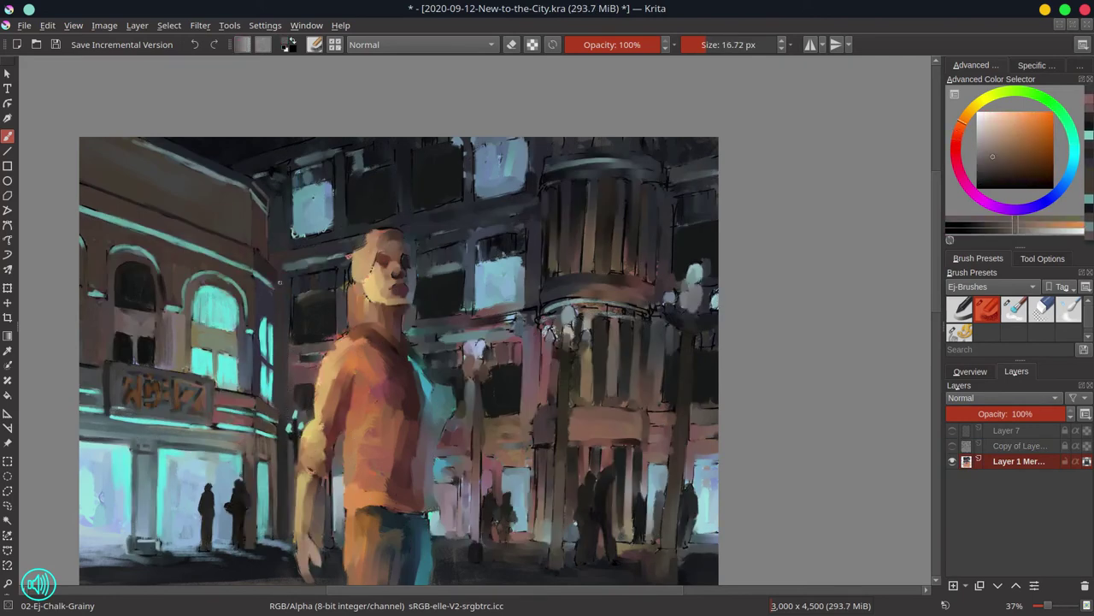
ctrl+click(278, 484)
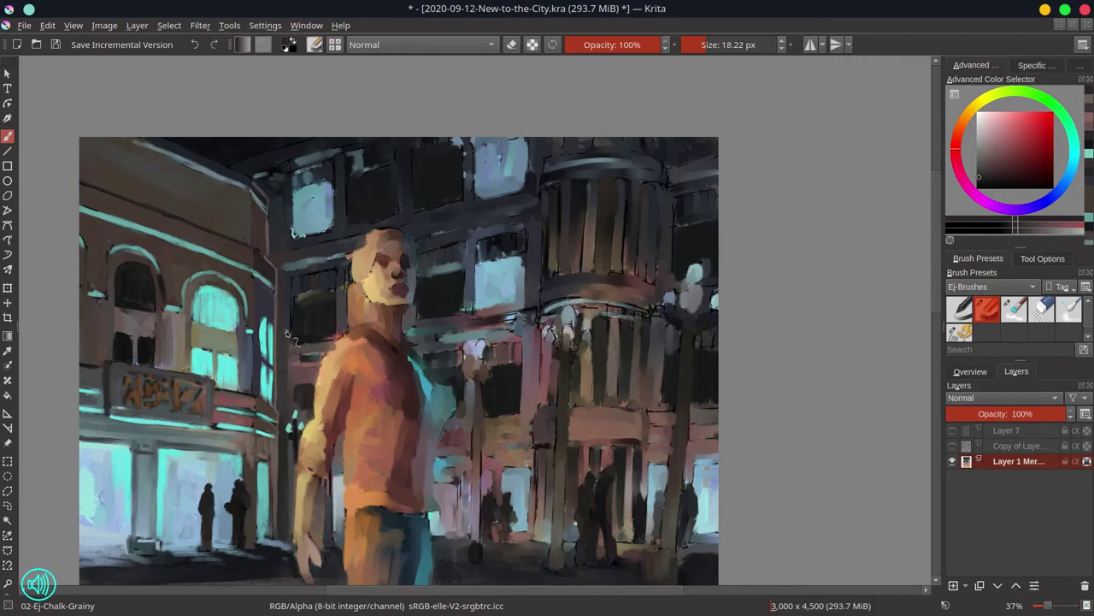
drag(282, 342, 291, 395)
ctrl+click(307, 310)
mouse_move(309, 312)
mouse_down()
mouse_move(323, 342)
mouse_move(301, 342)
mouse_up()
ctrl+click(315, 358)
Dab dark blue-grey beside the woman's head with the brush at about 17 px
ctrl+click(313, 359)
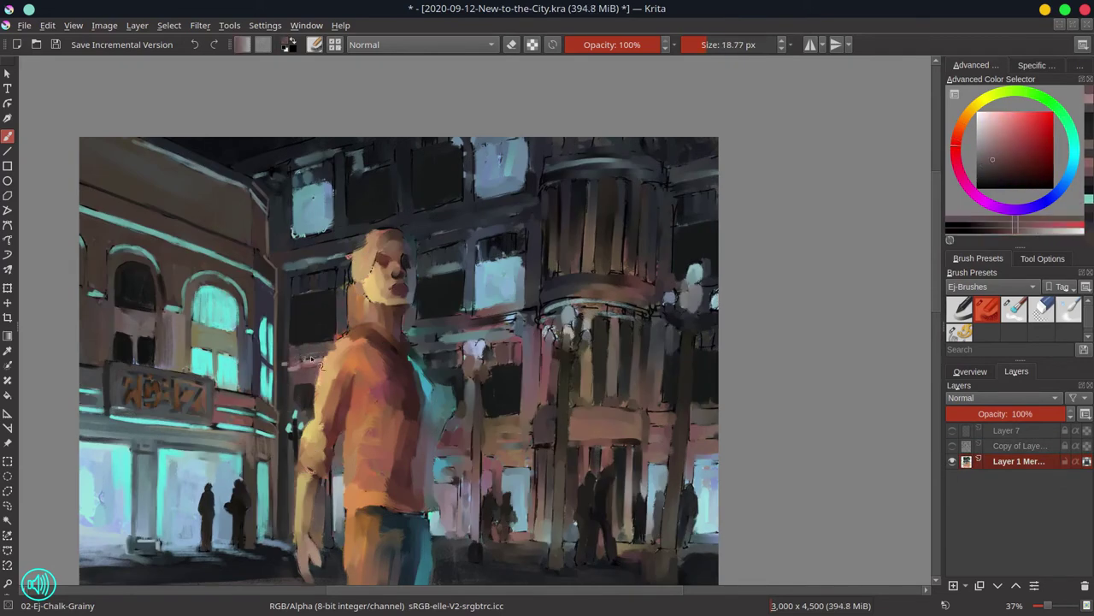
ctrl+click(300, 325)
ctrl+click(298, 295)
drag(297, 295, 301, 306)
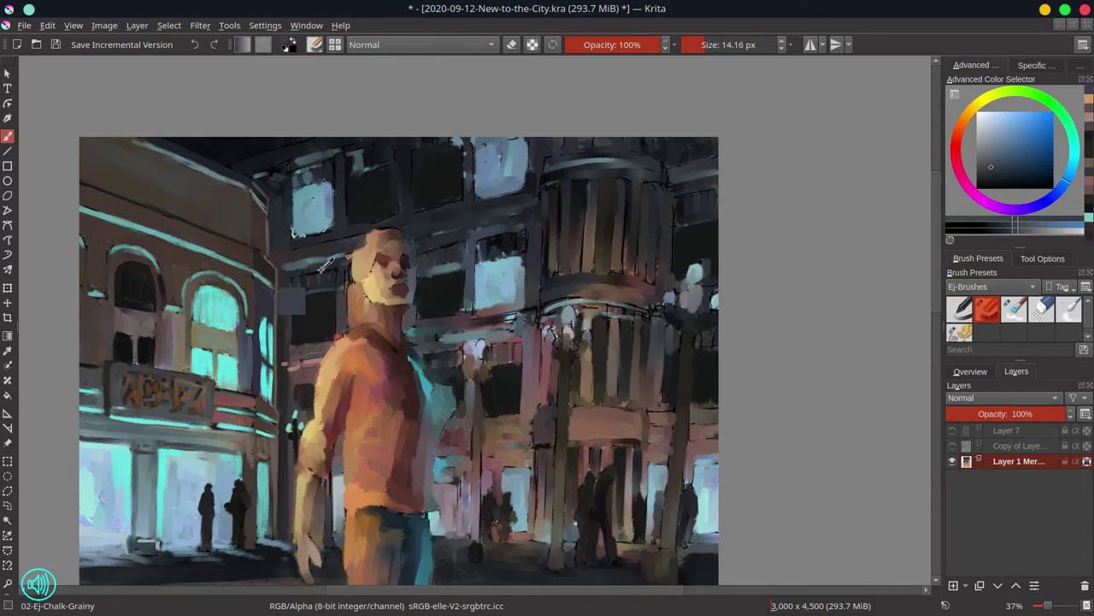
ctrl+click(297, 301)
ctrl+click(291, 352)
ctrl+click(282, 292)
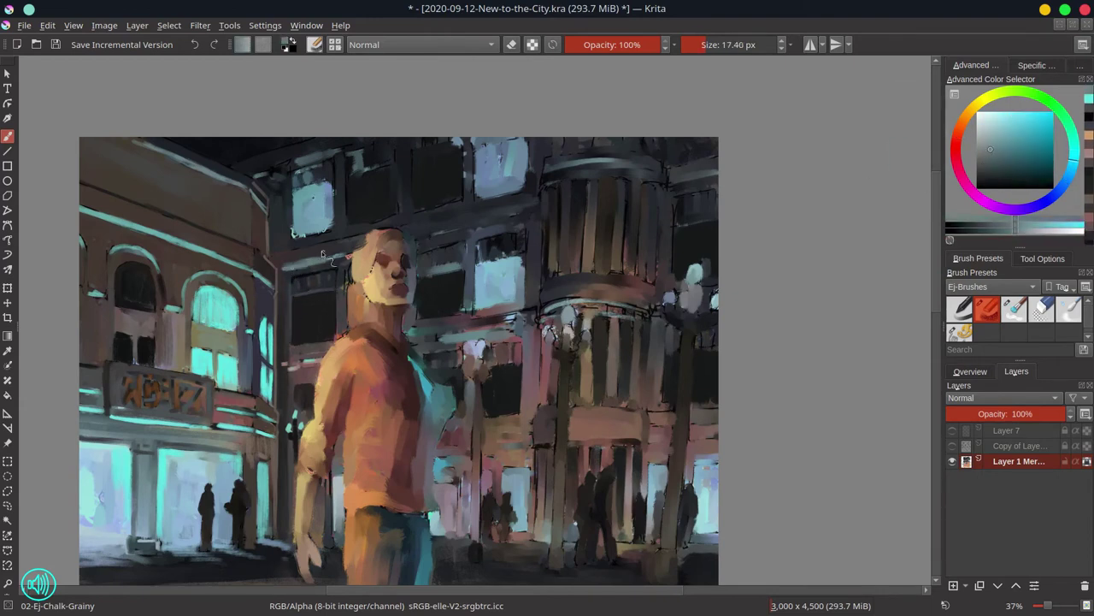
mouse_move(322, 250)
mouse_down()
mouse_move(380, 240)
mouse_move(349, 255)
mouse_move(336, 278)
mouse_up()
ctrl+click(346, 273)
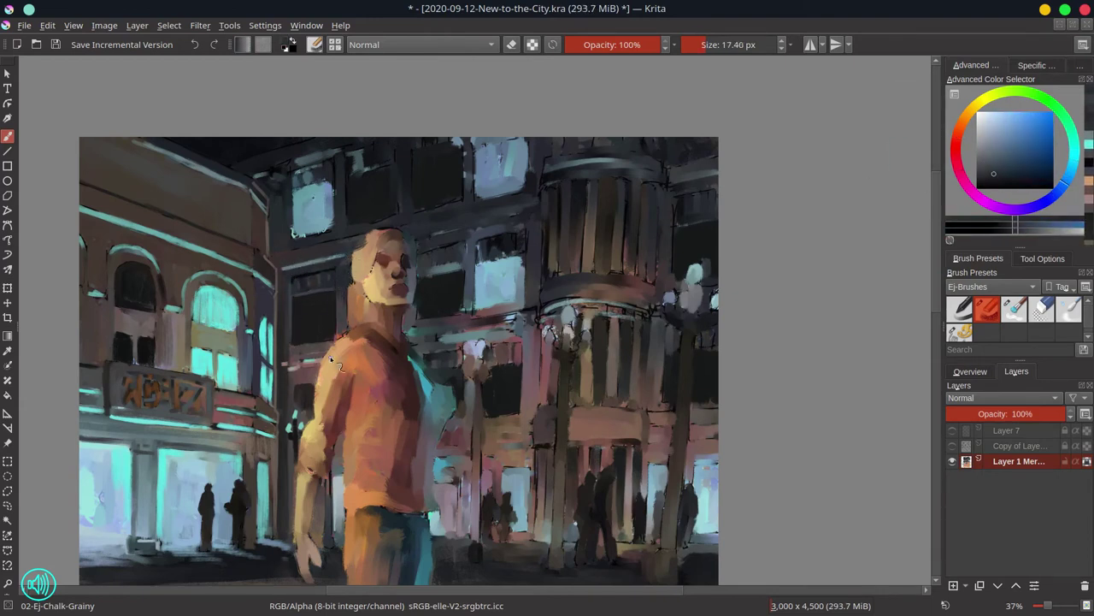
Paint small orange strokes along the arm's edge and return to the Overview docker
ctrl+click(315, 387)
drag(309, 402, 301, 427)
ctrl+click(304, 393)
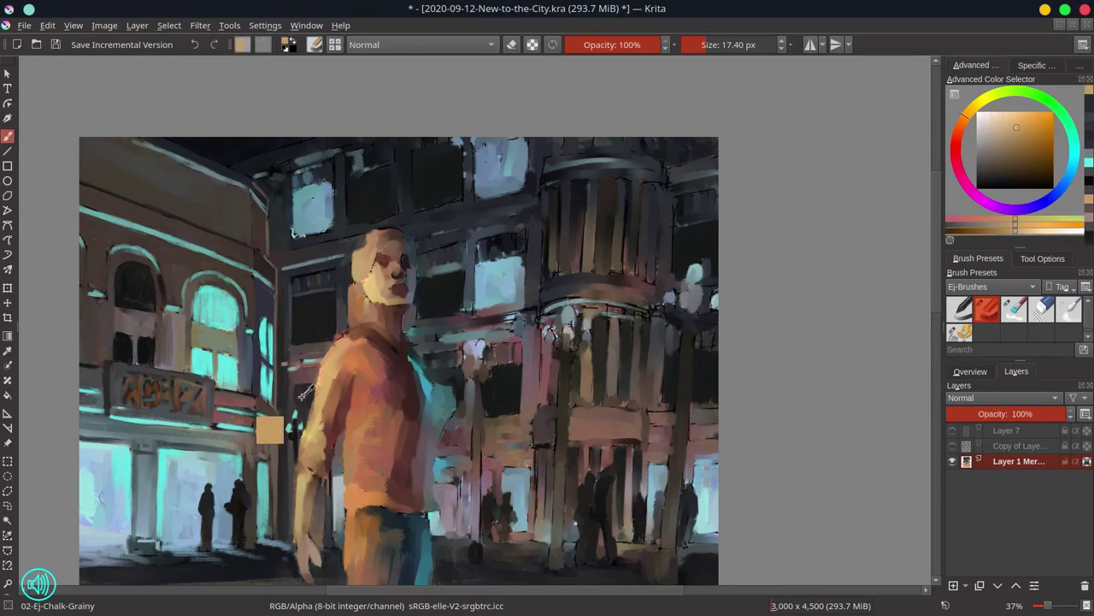
ctrl+click(282, 491)
click(970, 371)
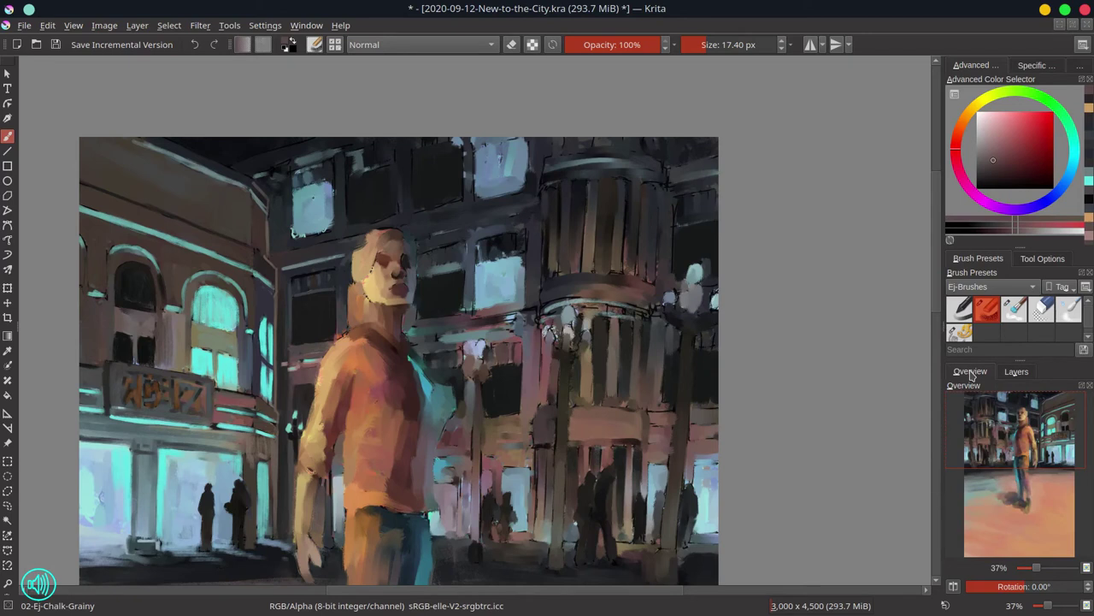
Sample grey-blue and teal tones from the upper windows, settling the brush at about 14 px
key(bracketright)
ctrl+click(327, 231)
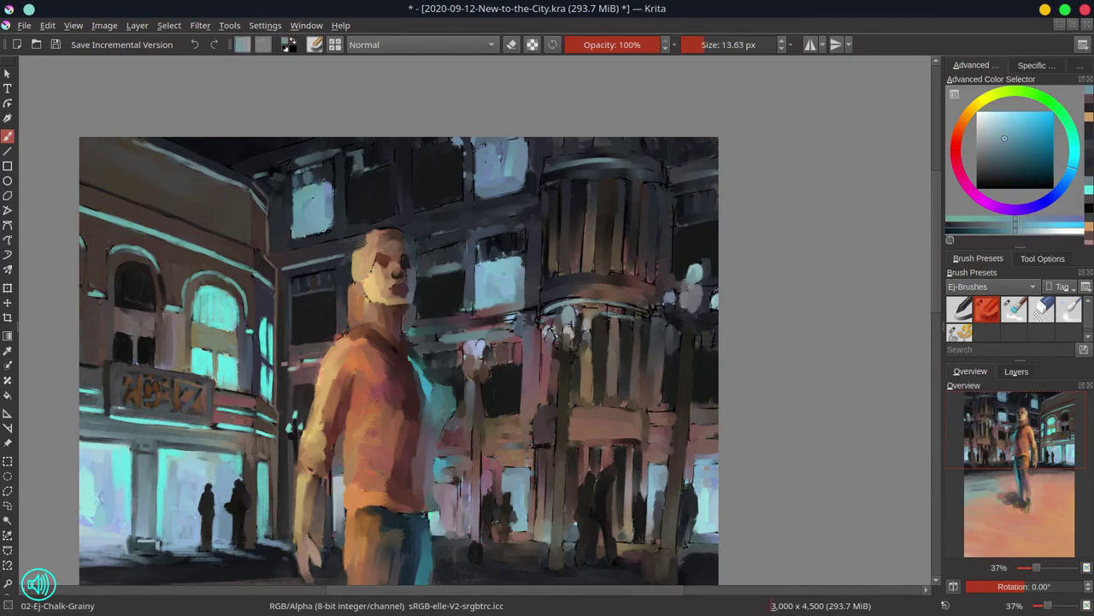
key(bracketright)
ctrl+click(317, 182)
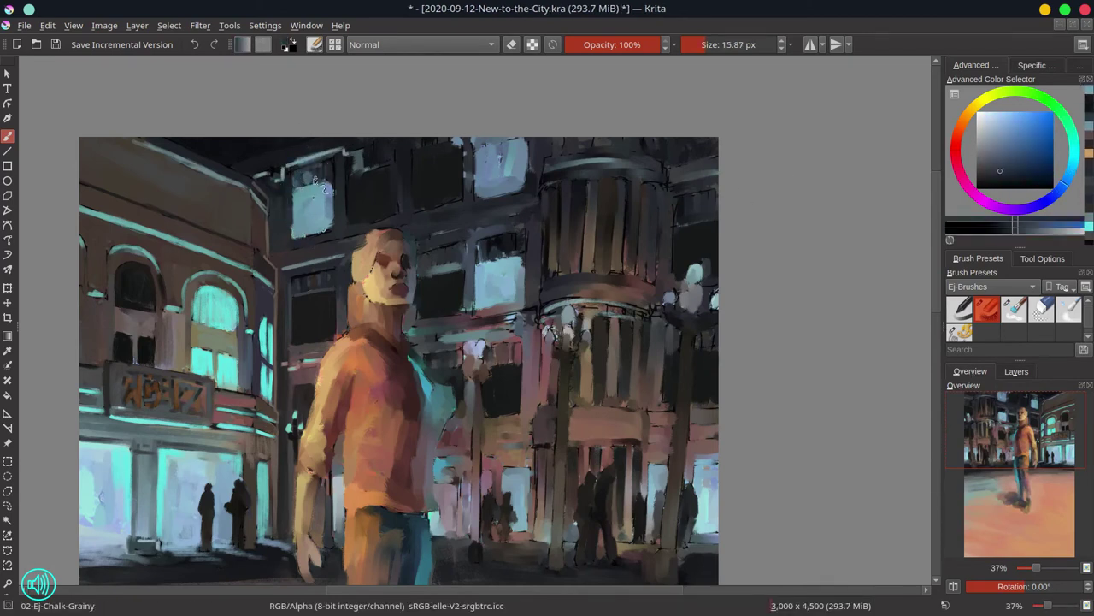
key(bracketright)
ctrl+click(406, 221)
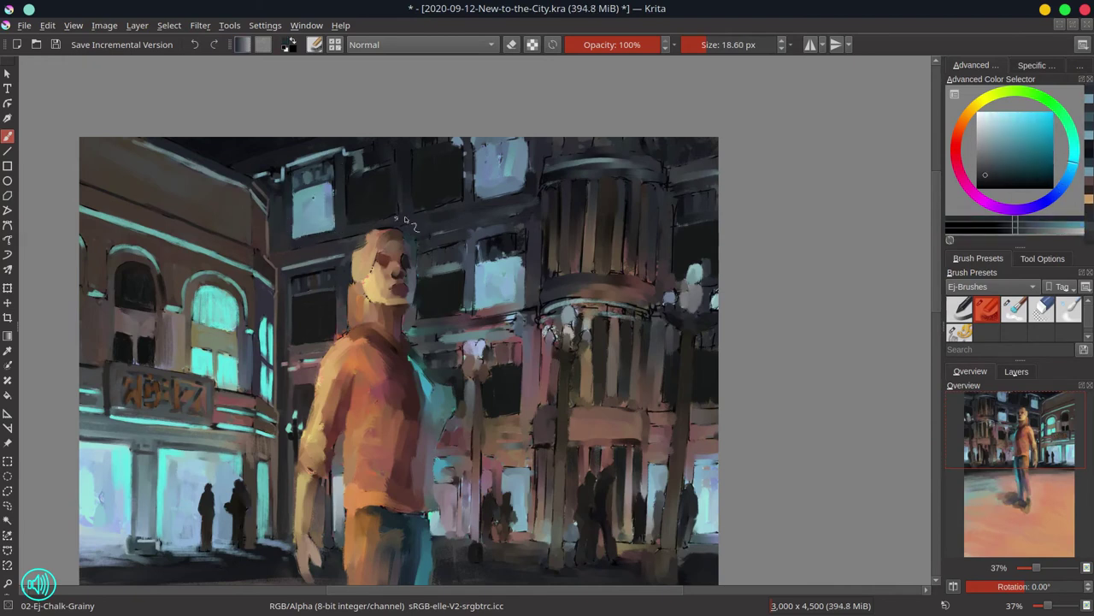
key(bracketleft)
ctrl+click(424, 239)
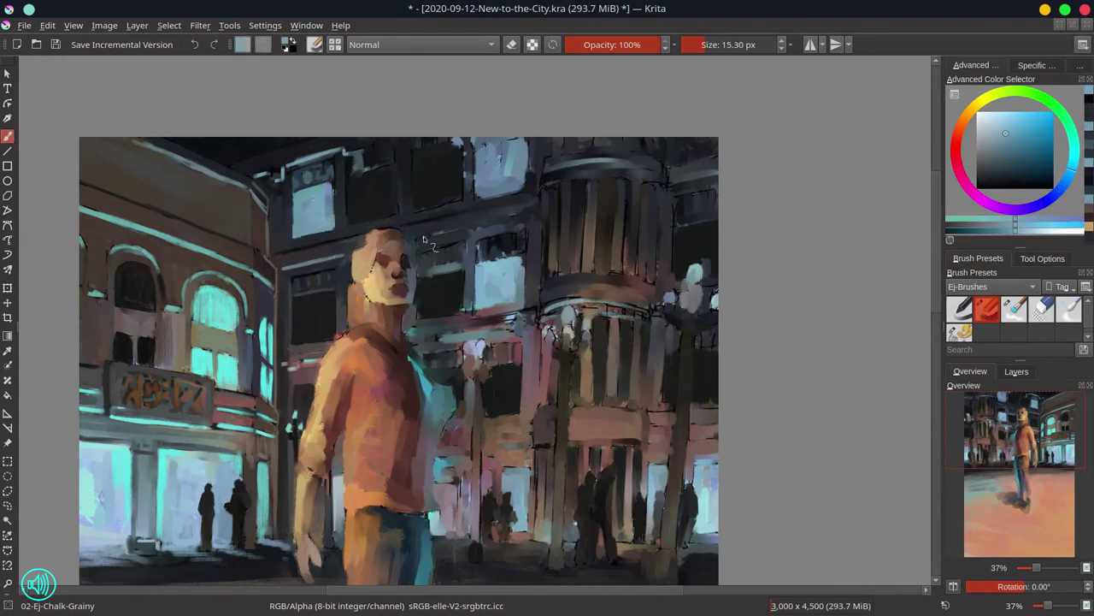
key(bracketleft)
Dab dark blue-grey and light cyan into the upper windows
ctrl+click(433, 325)
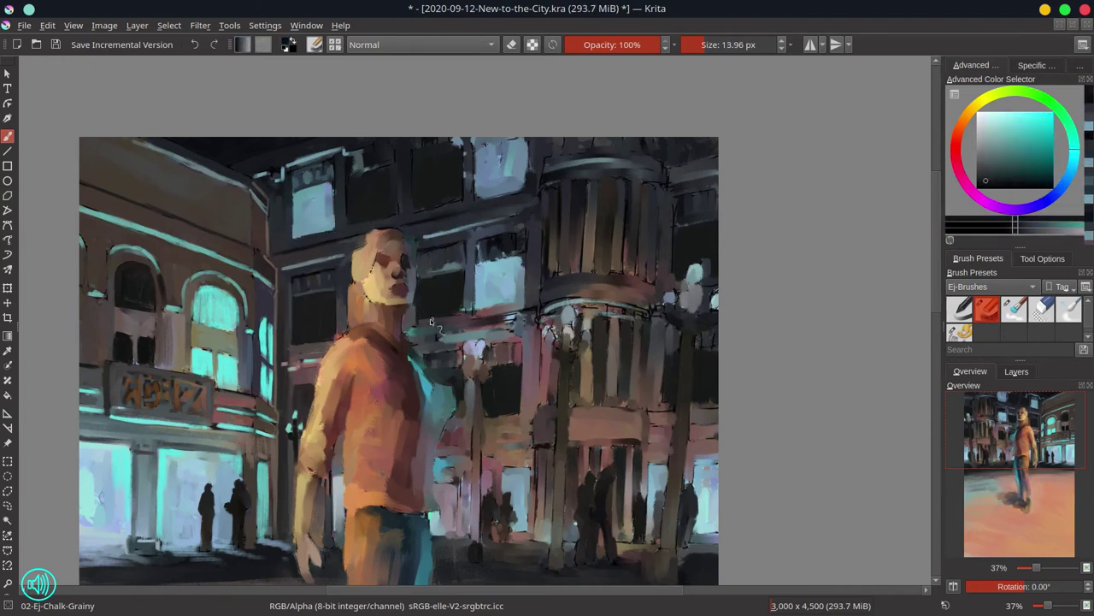
ctrl+click(416, 323)
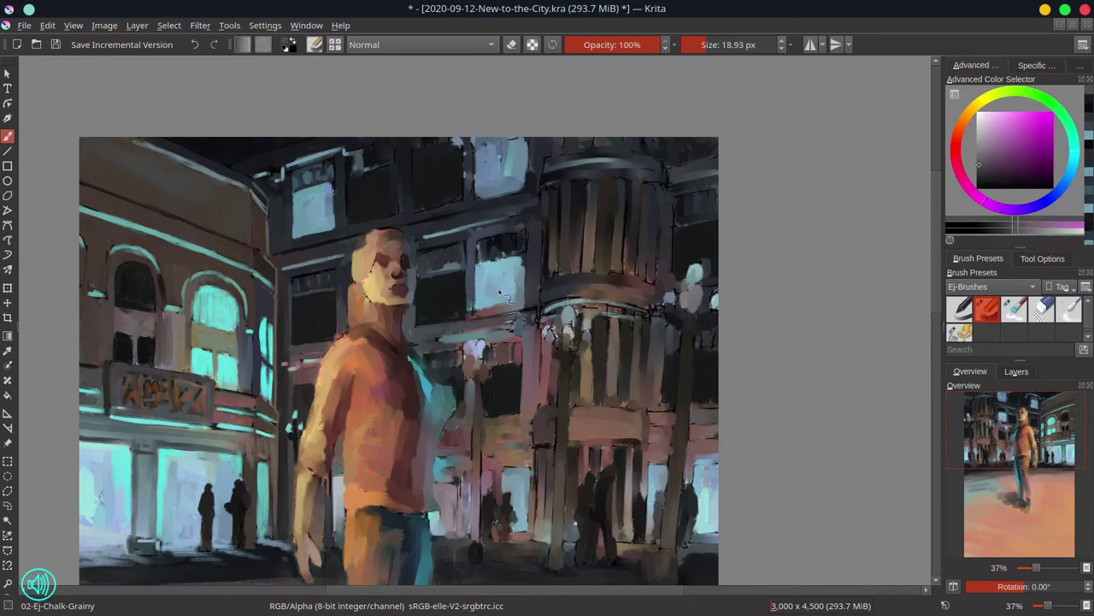
ctrl+click(499, 293)
ctrl+click(469, 271)
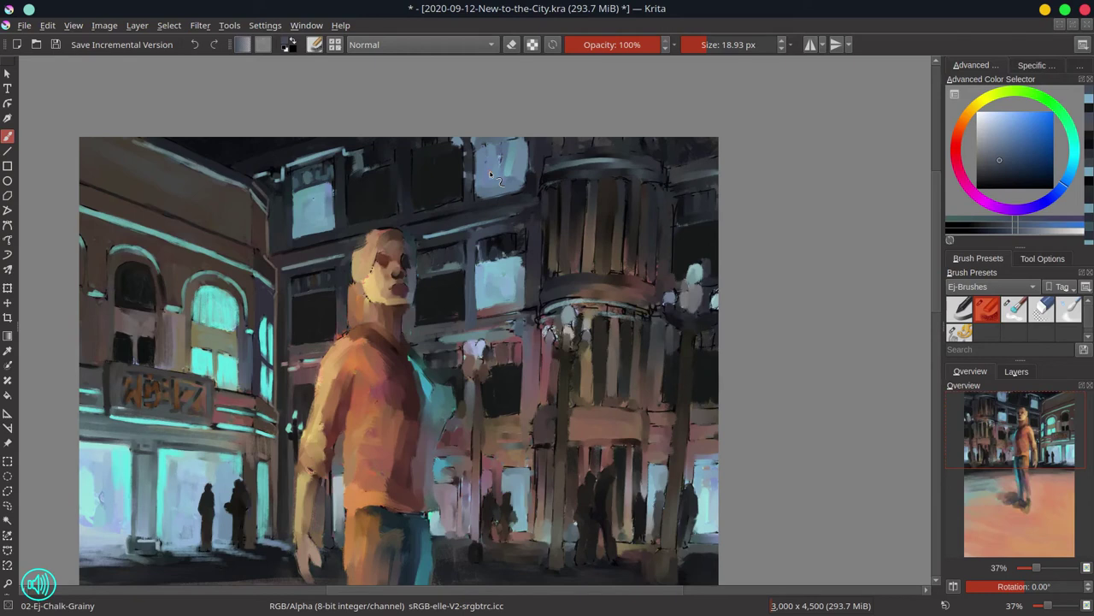
ctrl+click(431, 190)
ctrl+click(419, 256)
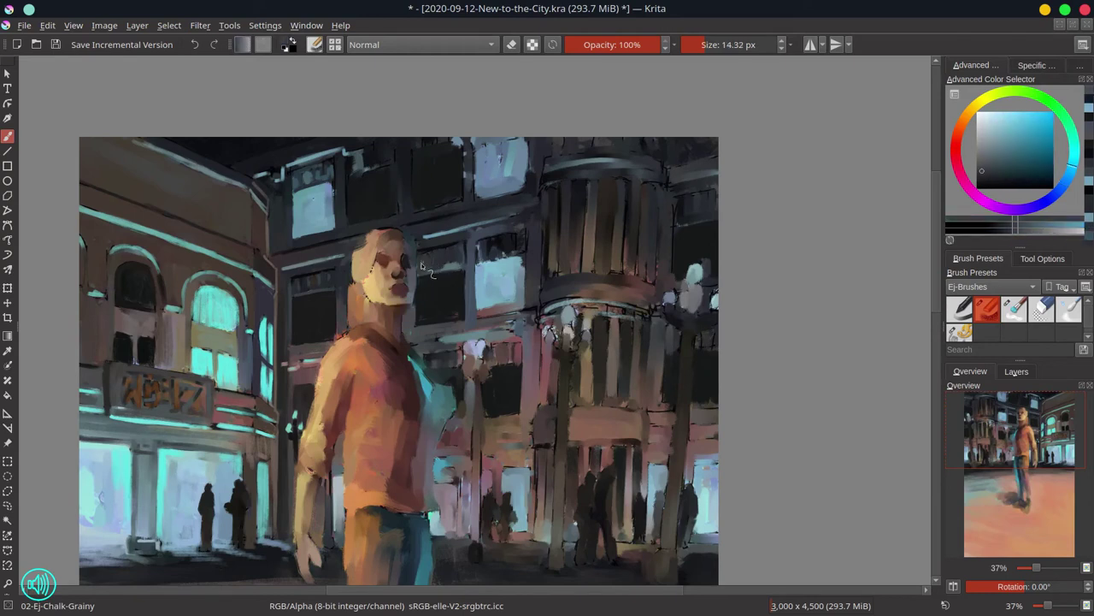
ctrl+click(409, 280)
Paint lighter cyan on the windows and a light stroke near the balcony with a 20 px brush
ctrl+click(550, 224)
ctrl+click(513, 220)
key(bracketright)
key(bracketright)
ctrl+click(479, 252)
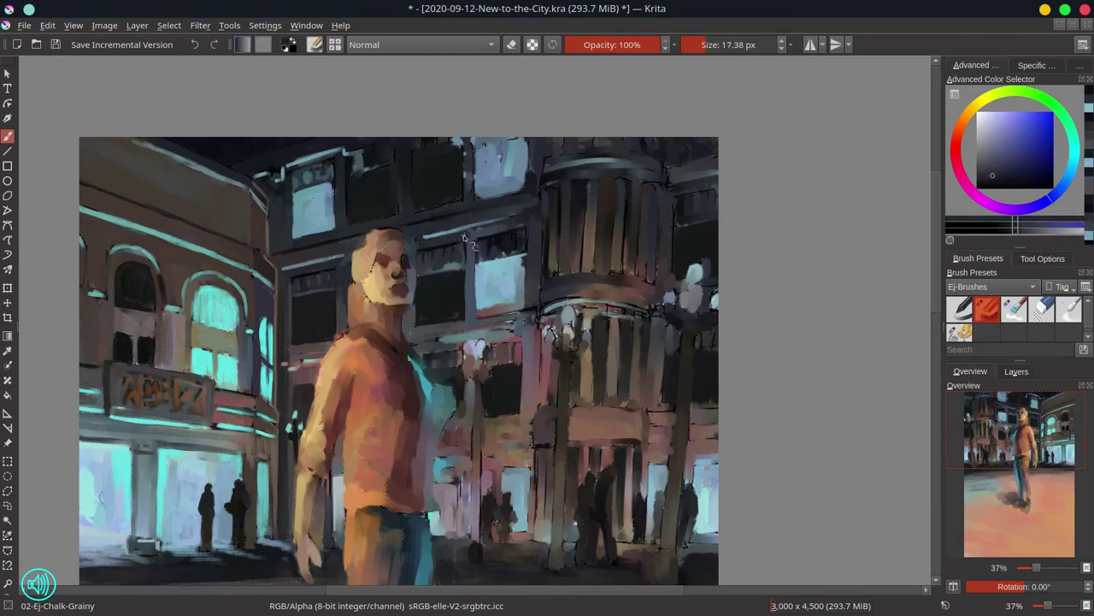
ctrl+click(507, 322)
drag(507, 322, 520, 257)
Enlarge the brush to about 28 px and sample blue tones across the windows
ctrl+click(551, 227)
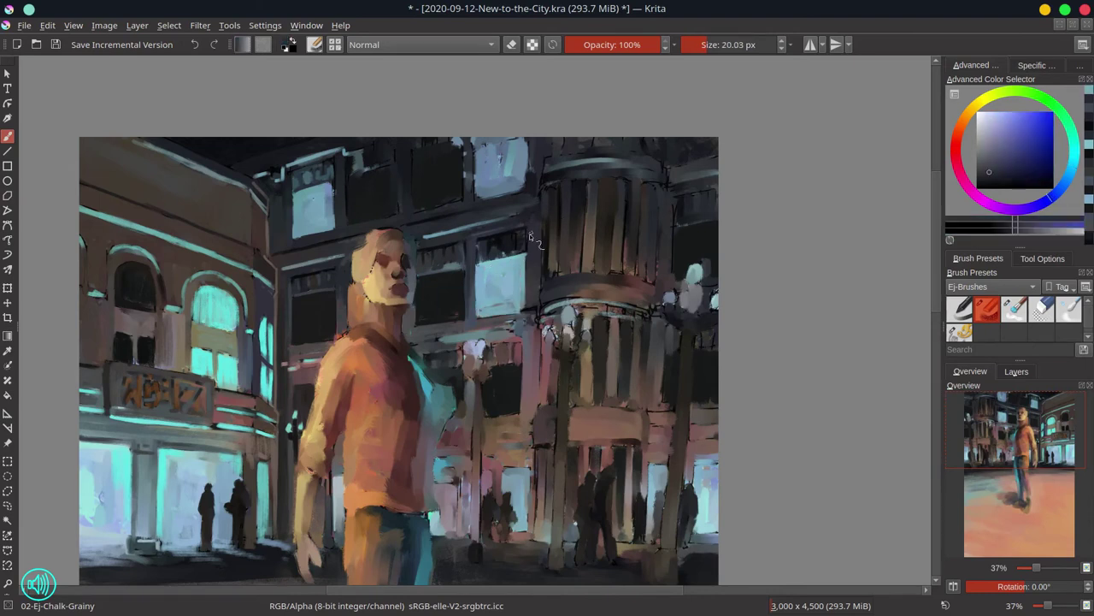
ctrl+click(470, 253)
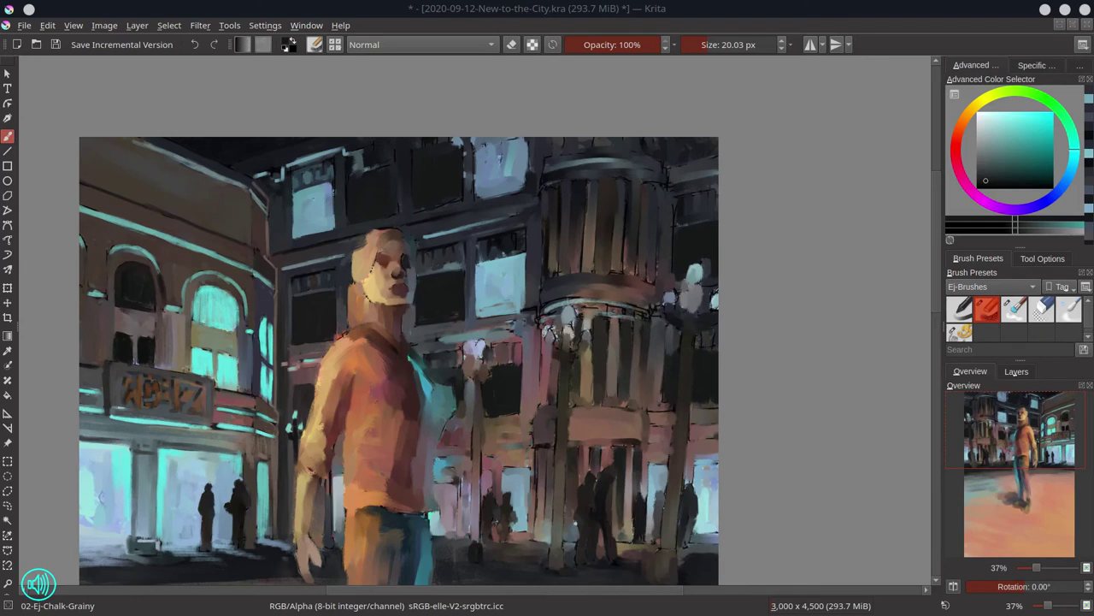
key(bracketright)
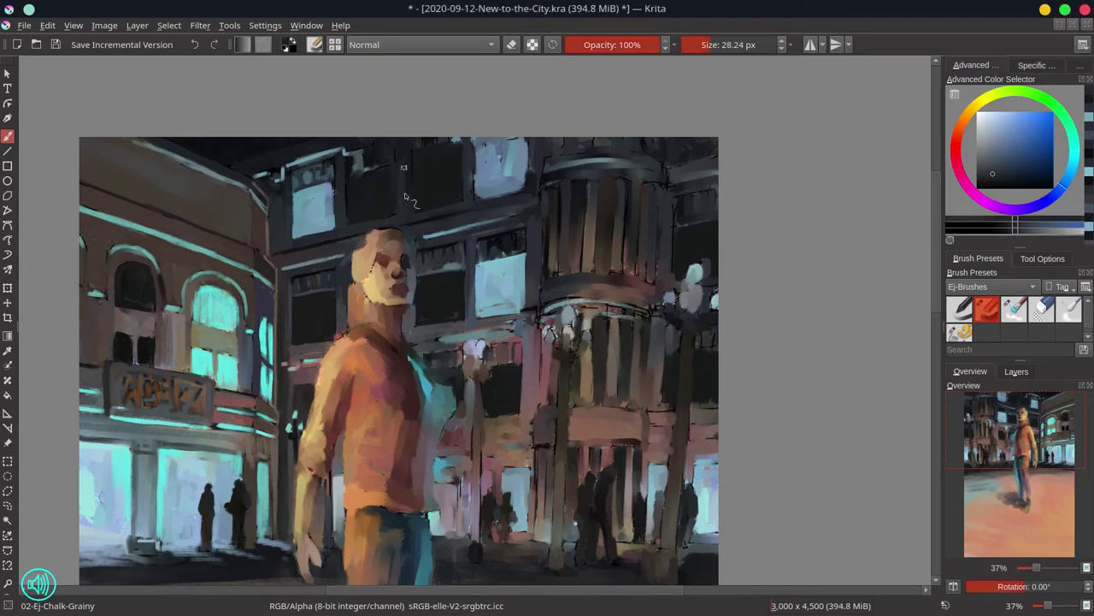
ctrl+click(517, 145)
mouse_move(524, 136)
ctrl+mouse_down()
mouse_move(496, 192)
mouse_move(475, 140)
mouse_move(470, 150)
mouse_move(656, 369)
ctrl+mouse_up()
Save the painting, add a brighter stroke beside the figure, and hide the line art layer
key(ctrl+s)
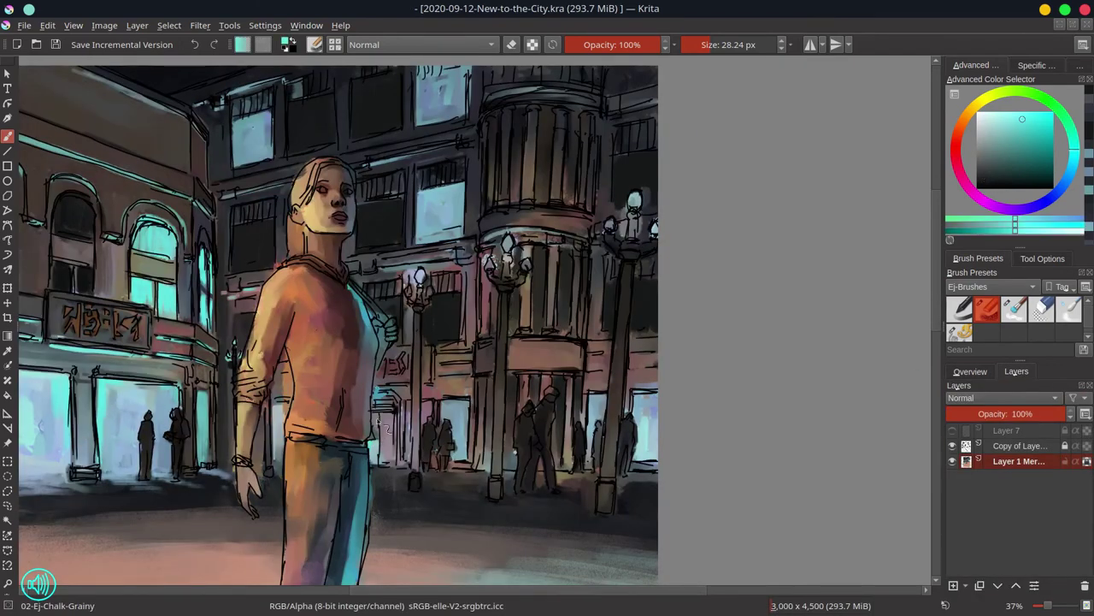
drag(379, 422, 387, 421)
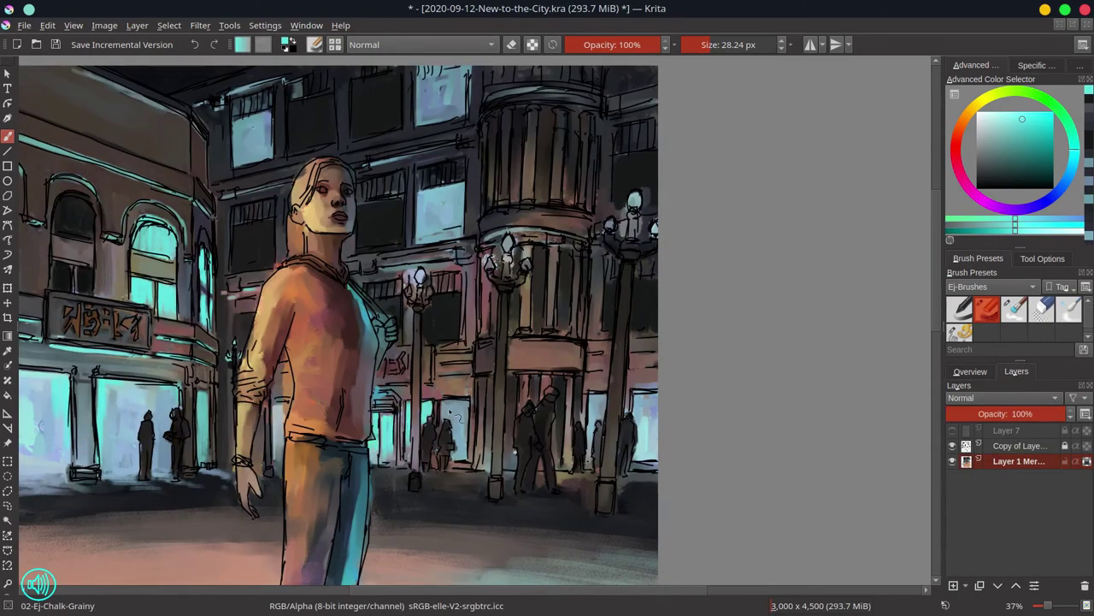
ctrl+click(464, 453)
click(953, 446)
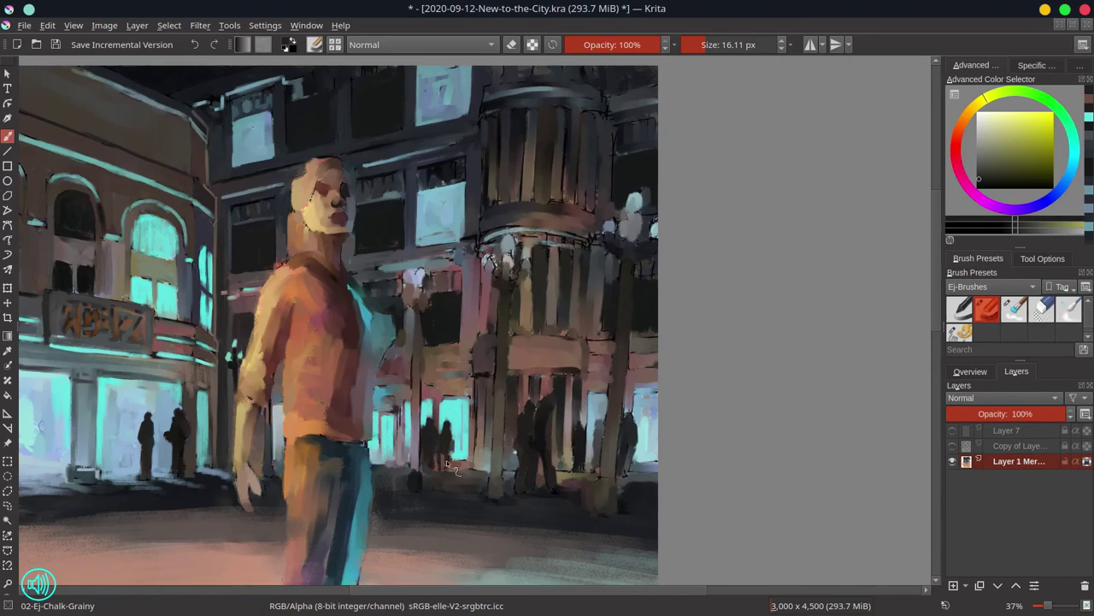
Paint dark olive-brown strokes down the lamp post
ctrl+click(445, 422)
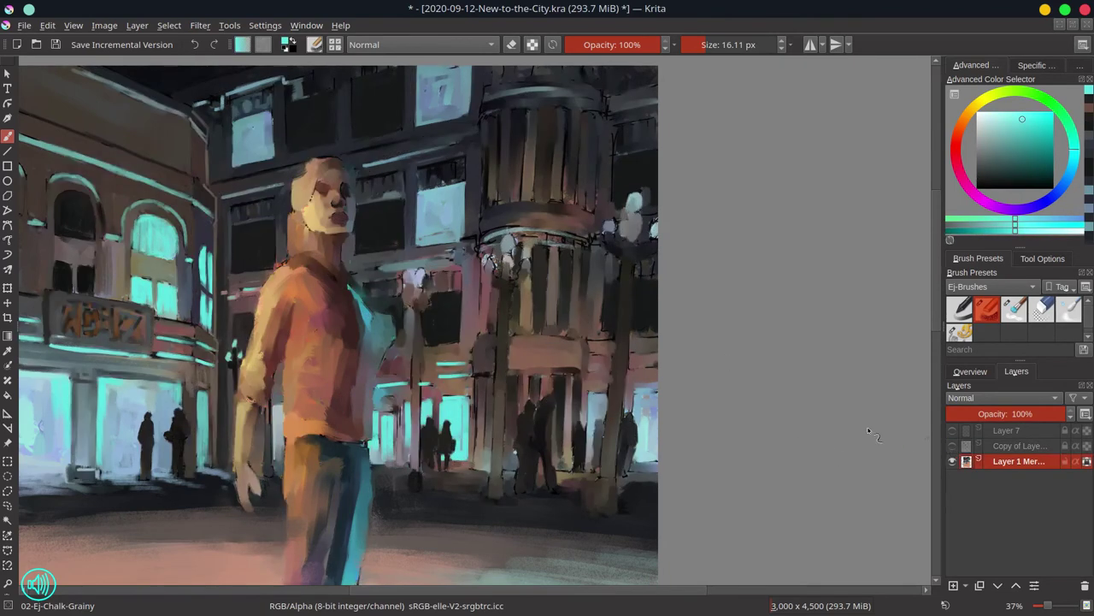
ctrl+click(641, 373)
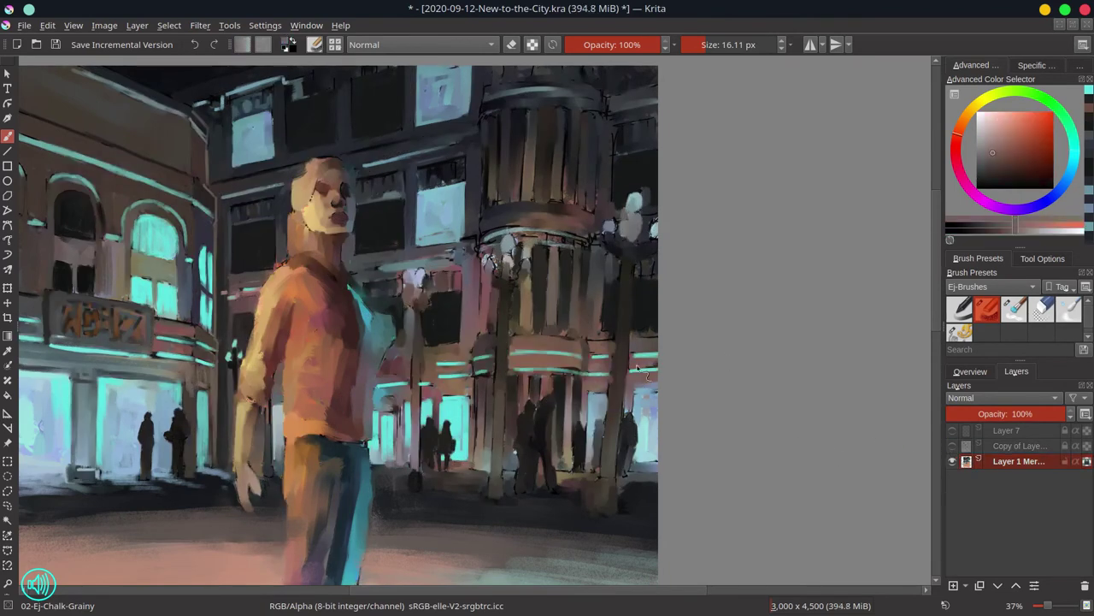
click(970, 371)
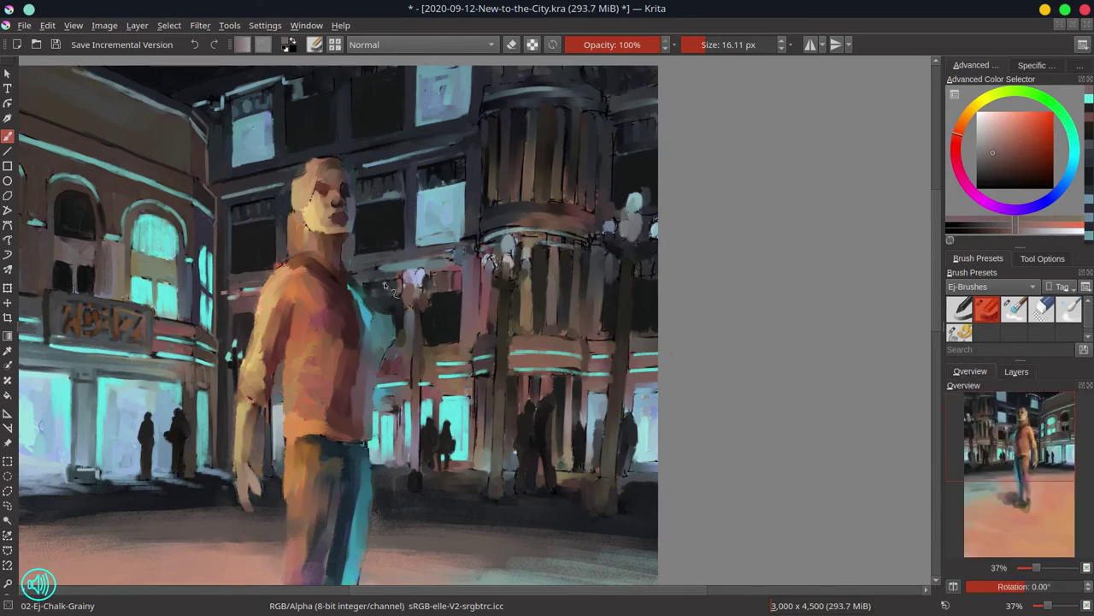
ctrl+click(419, 383)
ctrl+click(416, 476)
drag(415, 359, 419, 459)
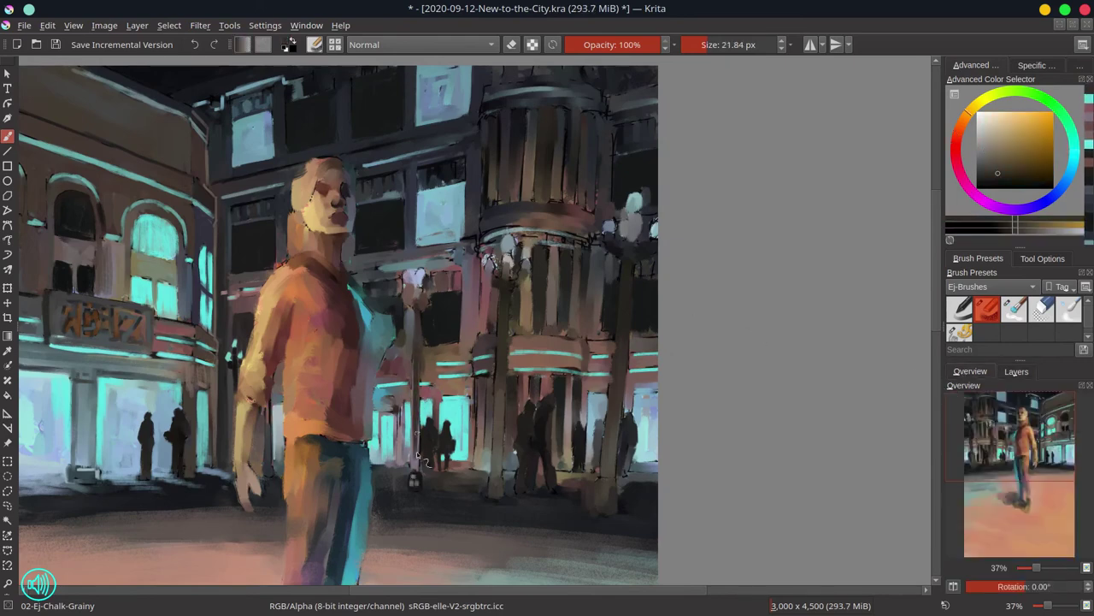
Sample greens, pinkish reds and dark cyan while resizing the brush, then mirror the canvas horizontally
ctrl+click(477, 476)
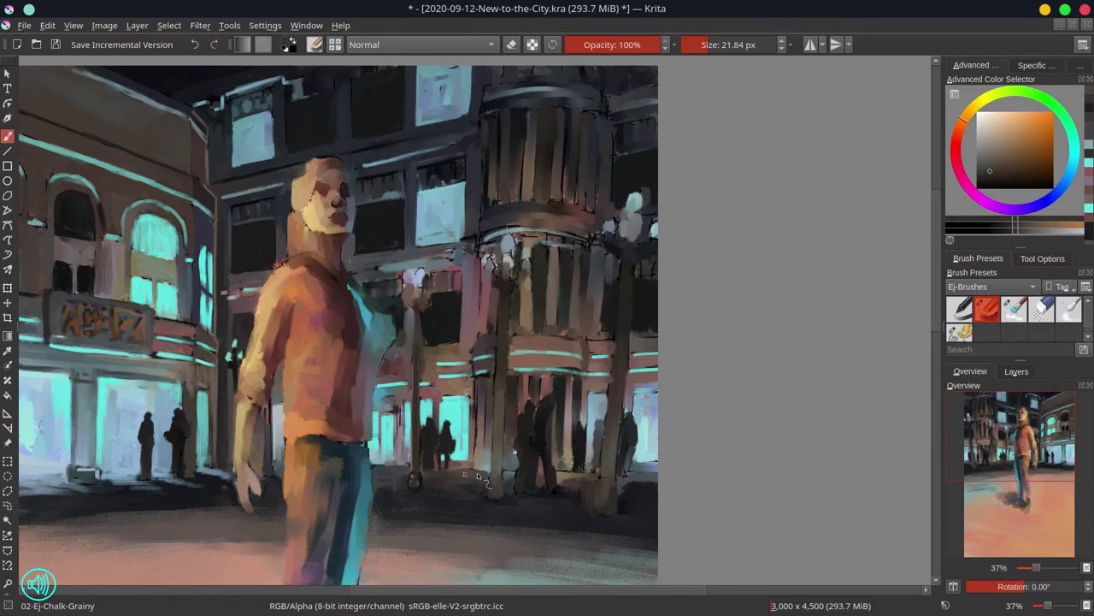
ctrl+click(445, 489)
key(bracketleft)
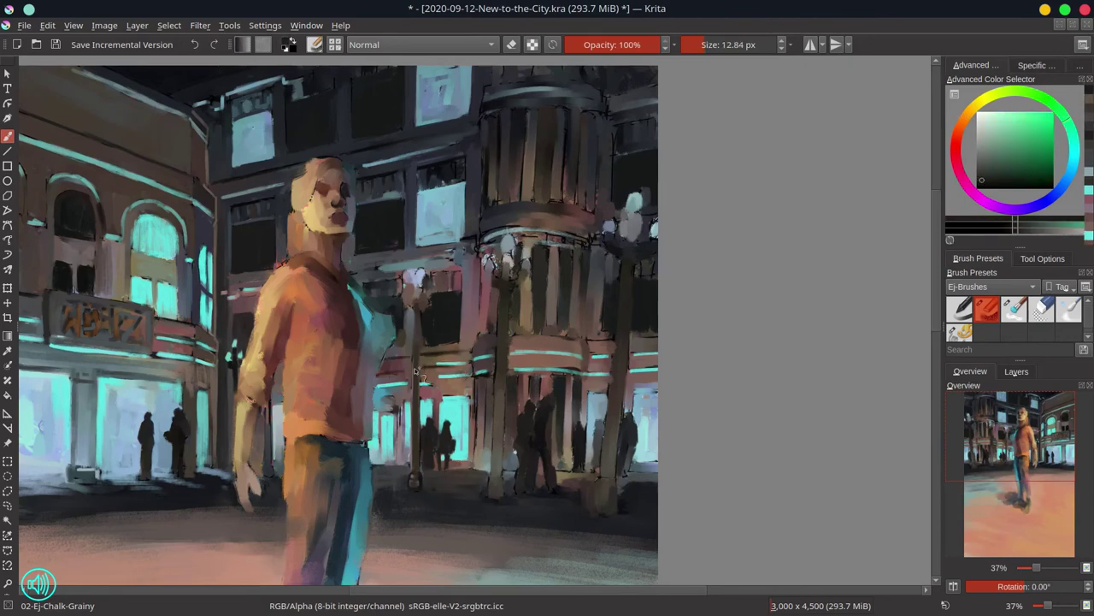
ctrl+click(416, 374)
key(bracketright)
ctrl+click(413, 316)
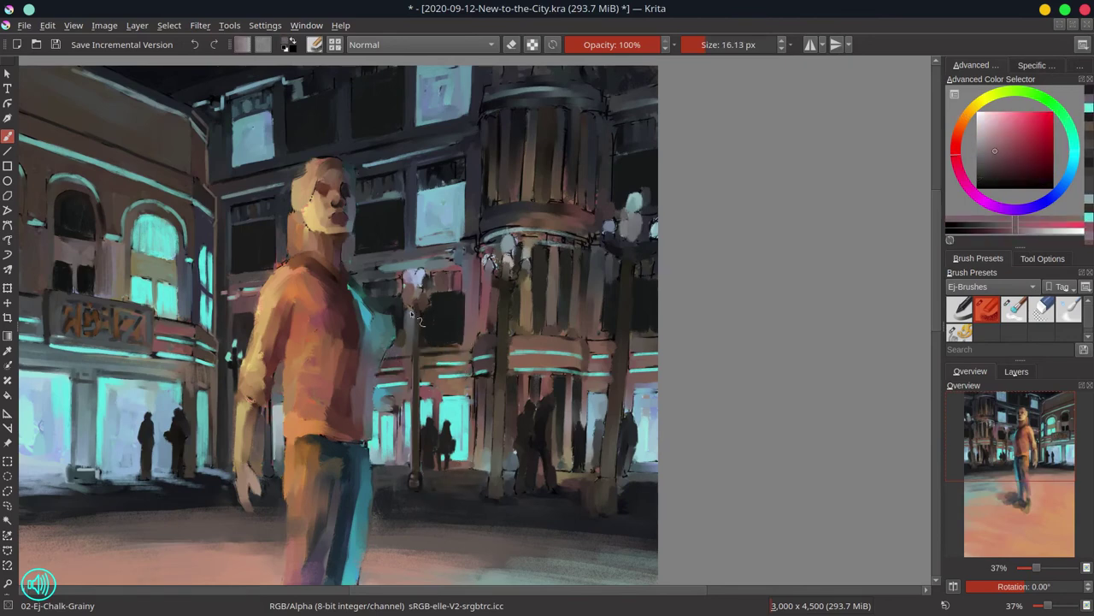
ctrl+click(410, 275)
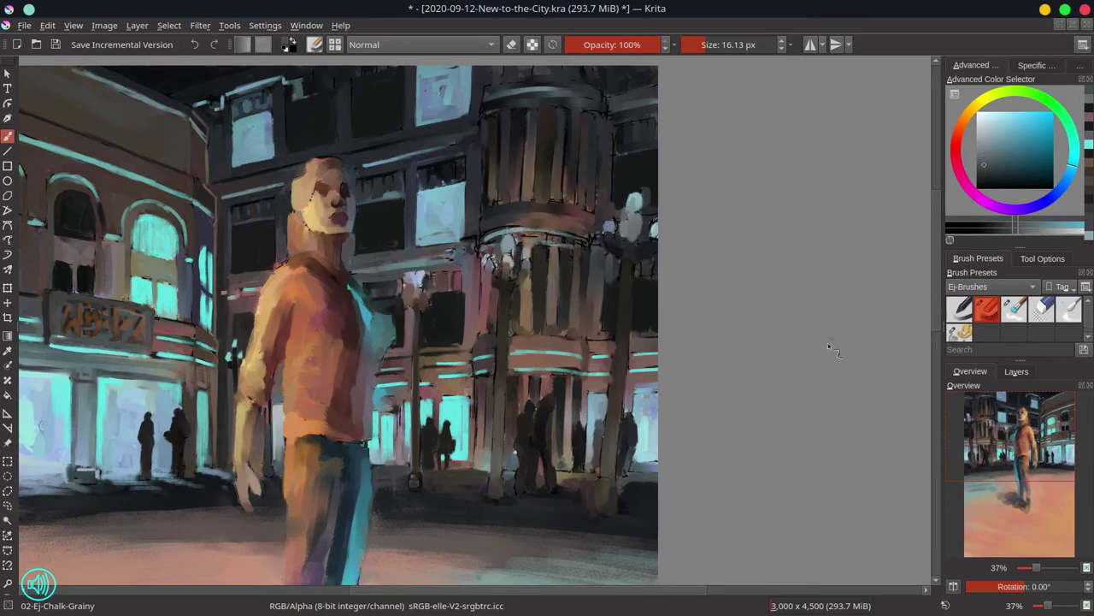
key(m)
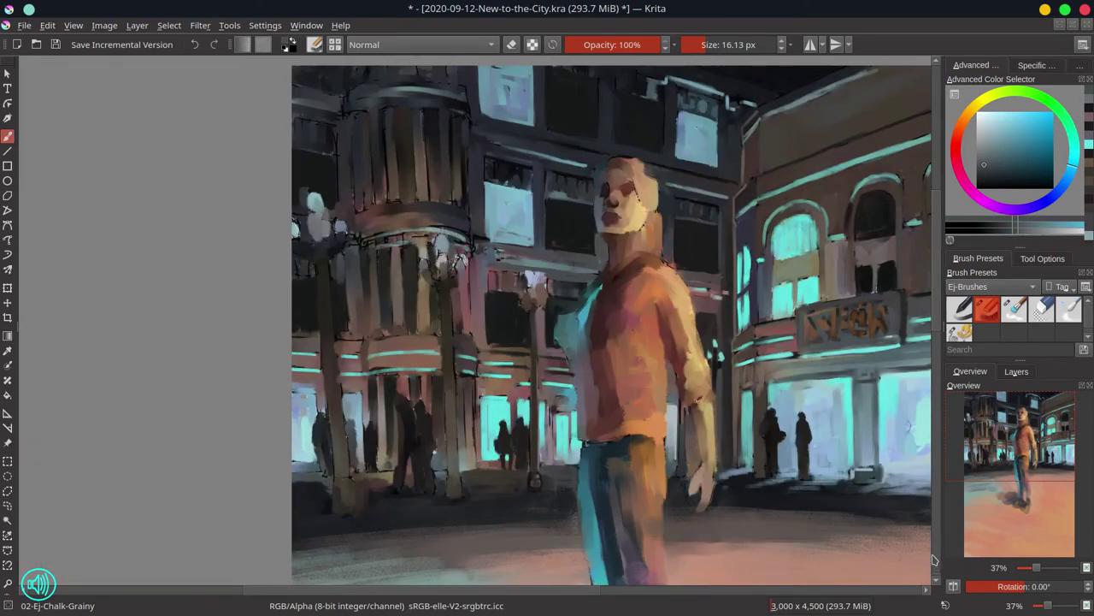
Paint cyan lamp globes with colours sampled from the storefront, adjusting brush size
ctrl+click(872, 380)
key(bracketright)
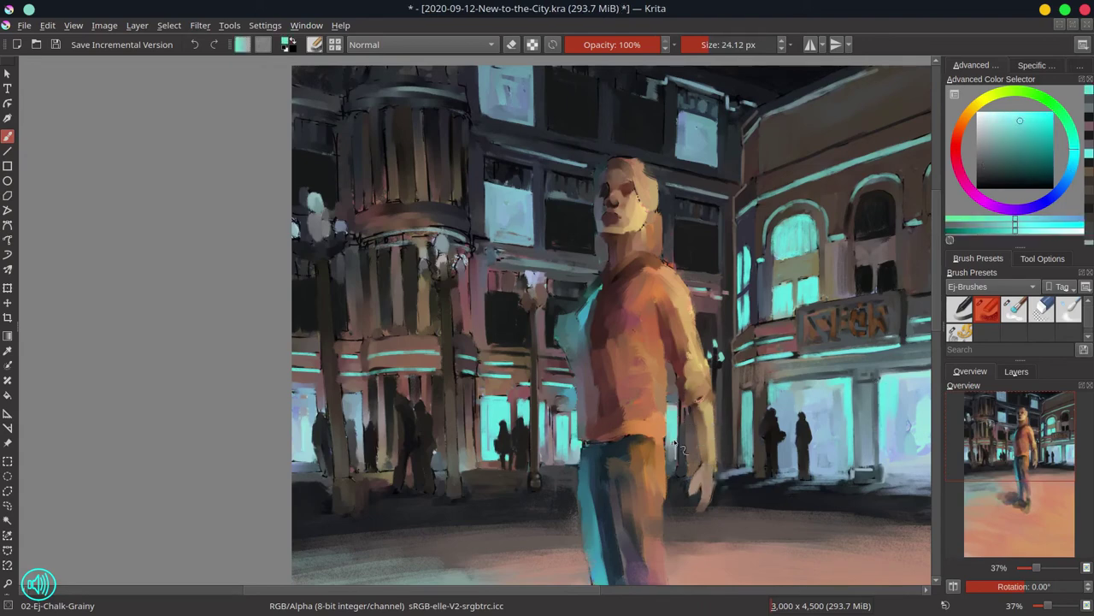
ctrl+click(698, 475)
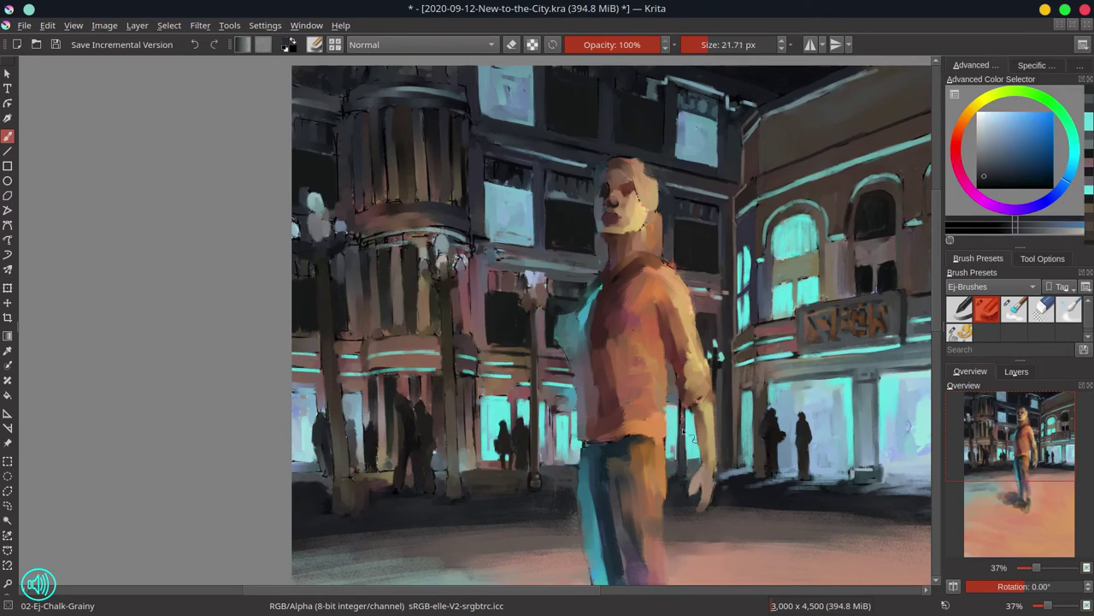
key(bracketleft)
key(bracketright)
key(bracketright)
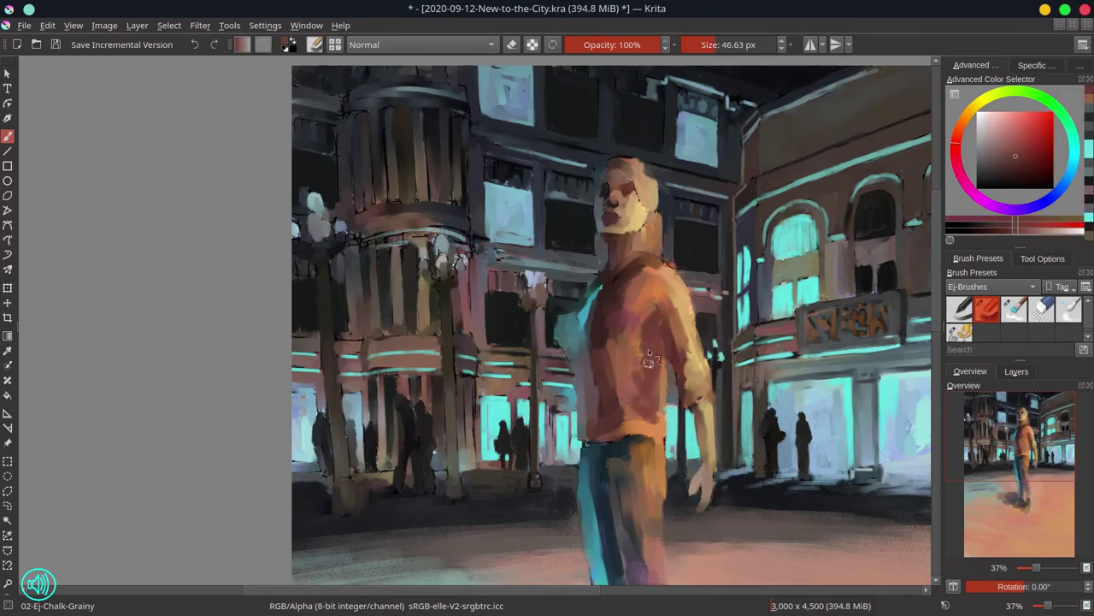
ctrl+click(611, 318)
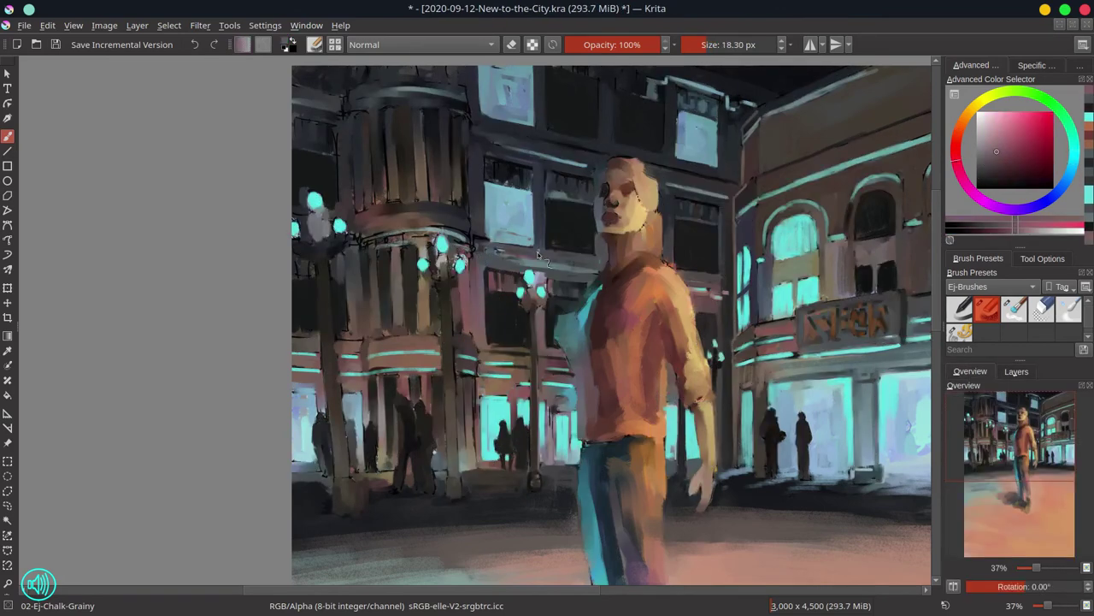
Touch up the woman's shoulder with sampled cyan, blue and pinkish red tones
key(bracketright)
ctrl+click(601, 272)
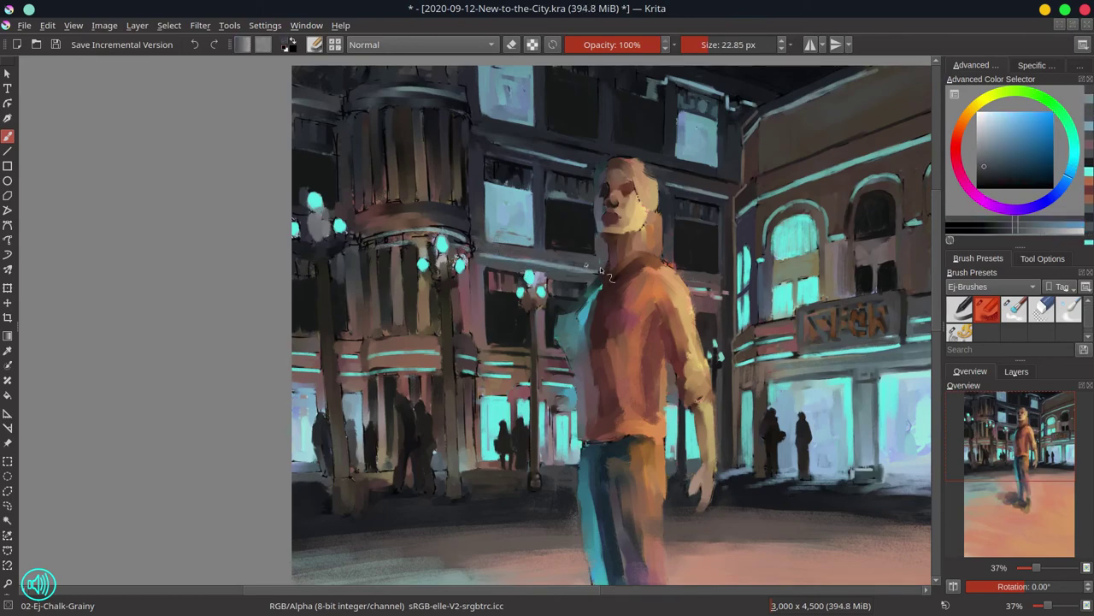
key(bracketleft)
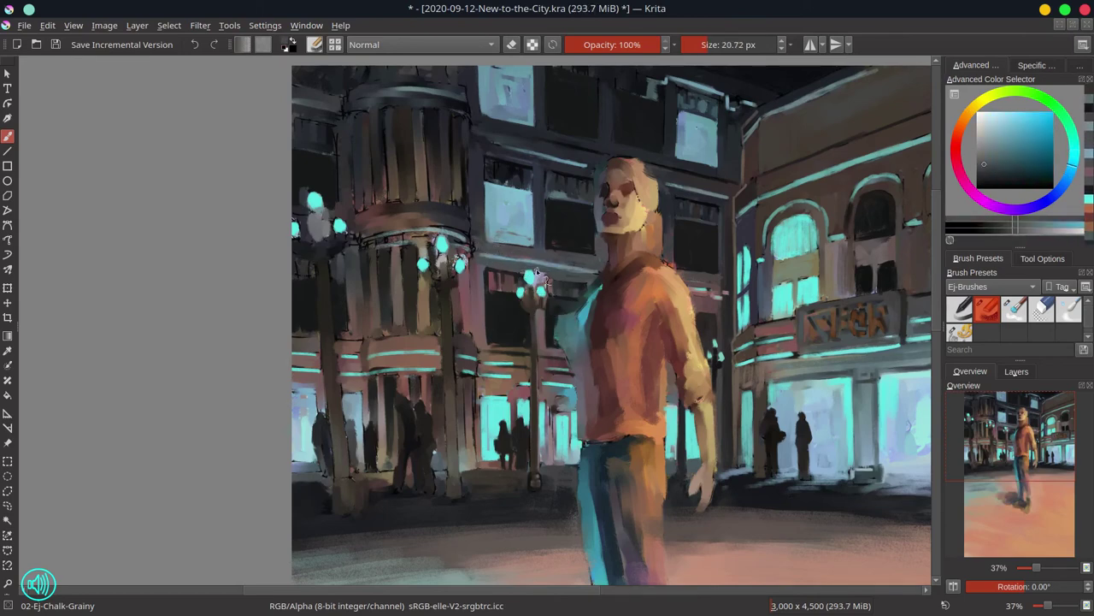
ctrl+click(548, 327)
key(bracketleft)
key(bracketleft)
key(bracketleft)
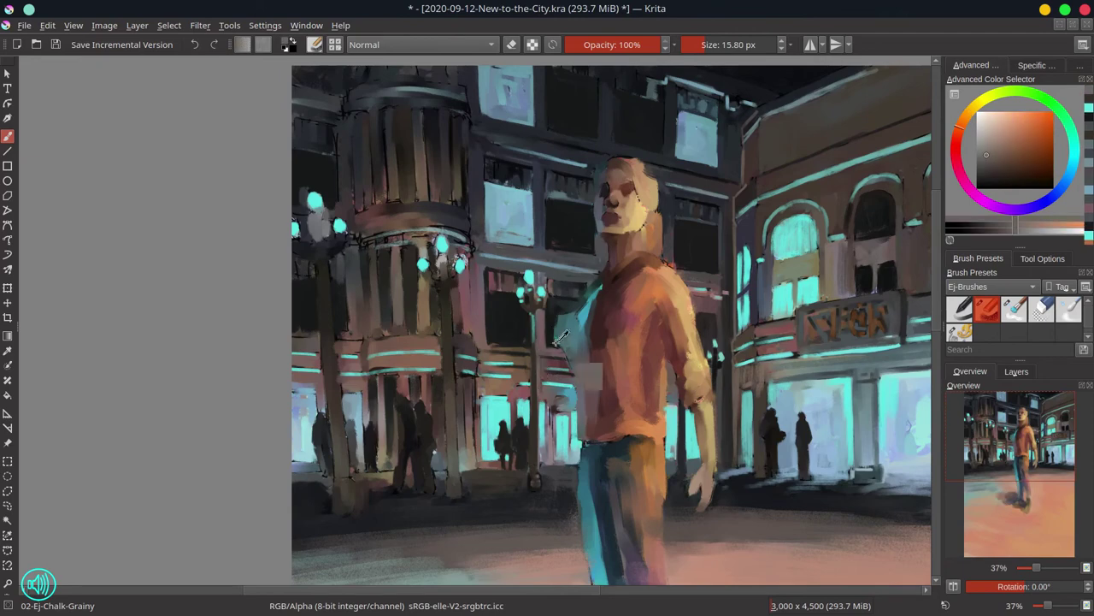
ctrl+click(586, 372)
ctrl+click(553, 335)
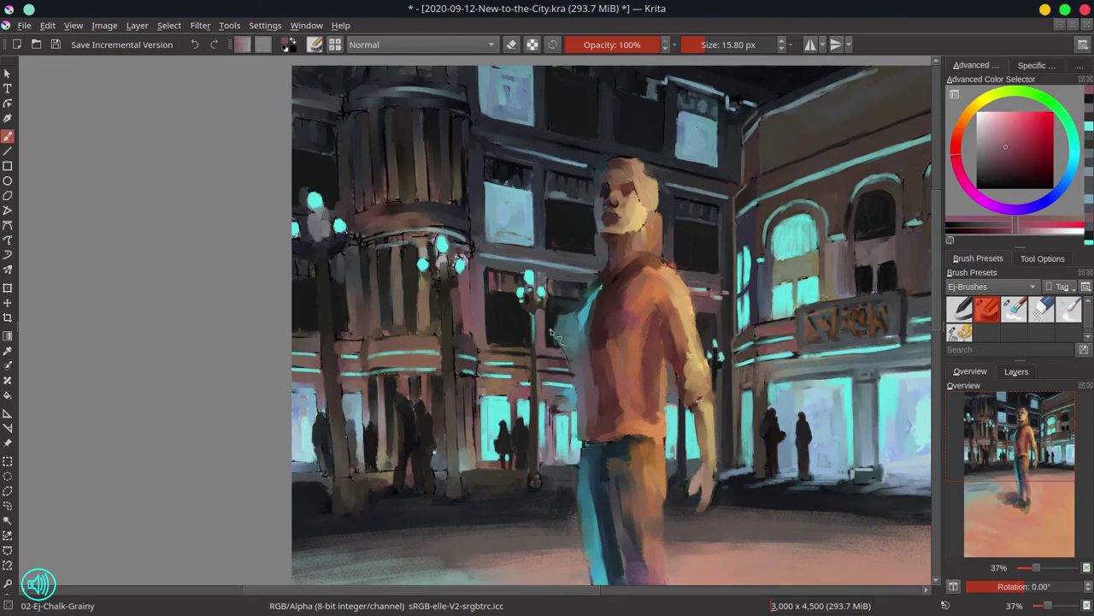
ctrl+click(529, 282)
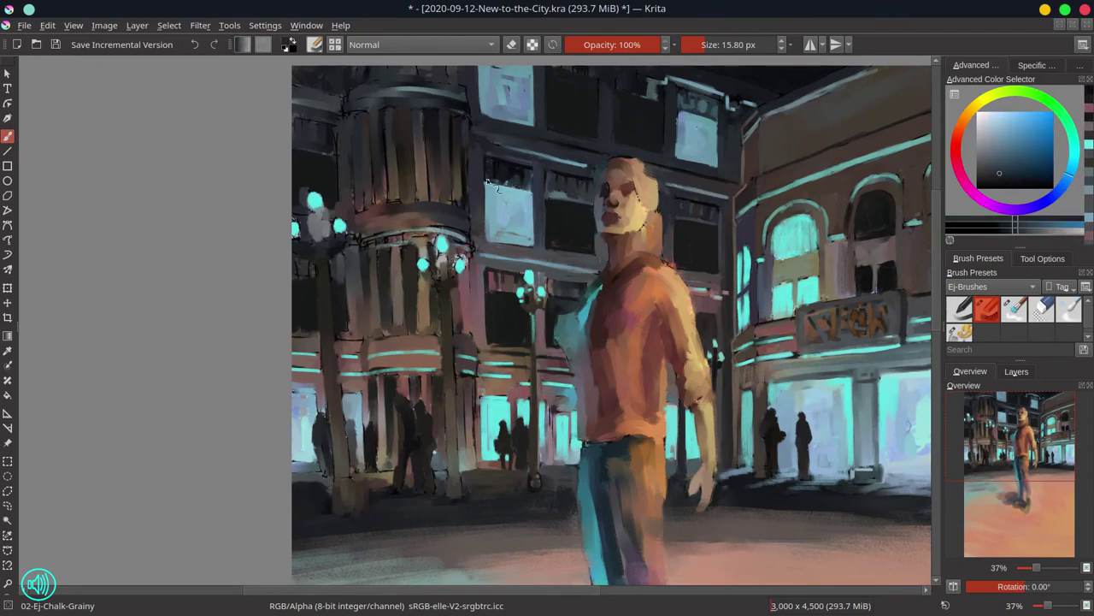
Enlarge the brush and paint dark blue-grey and teal strokes on the upper-left building columns
key(bracketright)
key(bracketright)
key(bracketright)
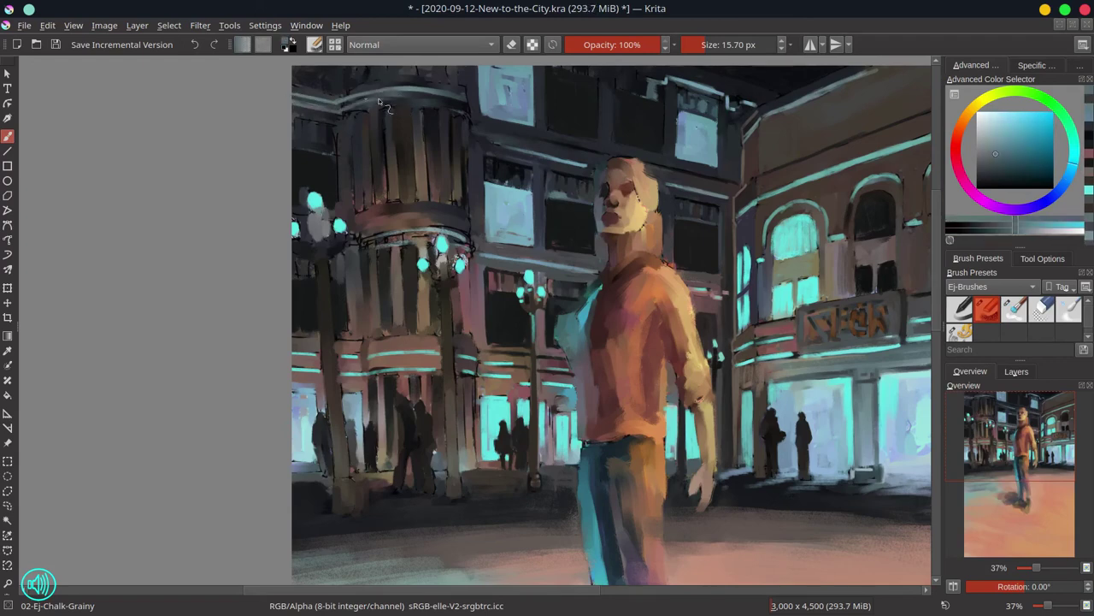
ctrl+click(342, 99)
key(bracketright)
key(bracketright)
ctrl+click(307, 158)
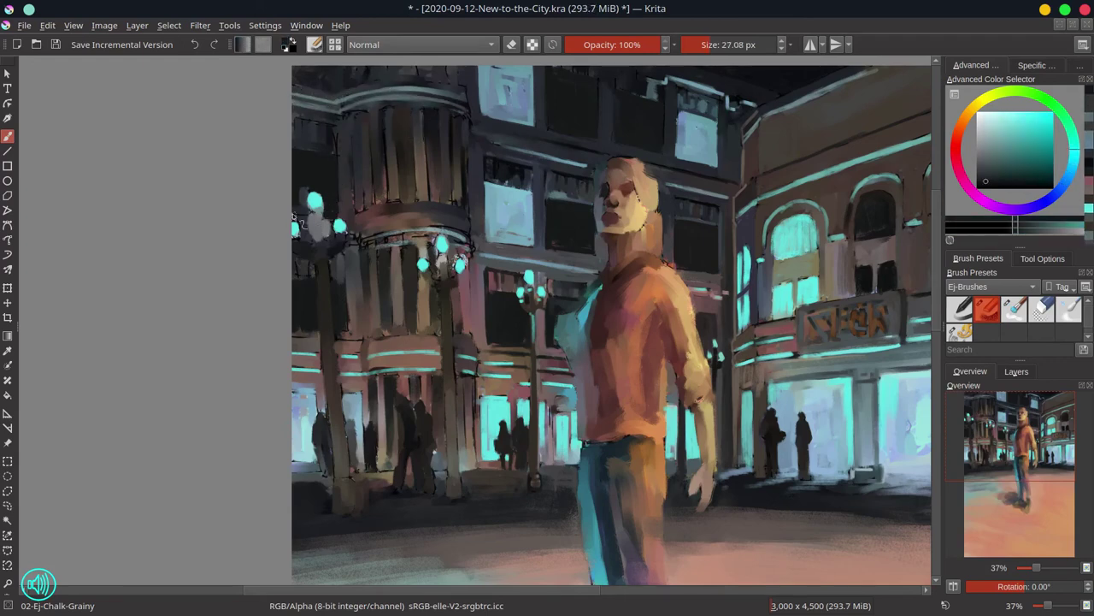
key(bracketright)
key(bracketright)
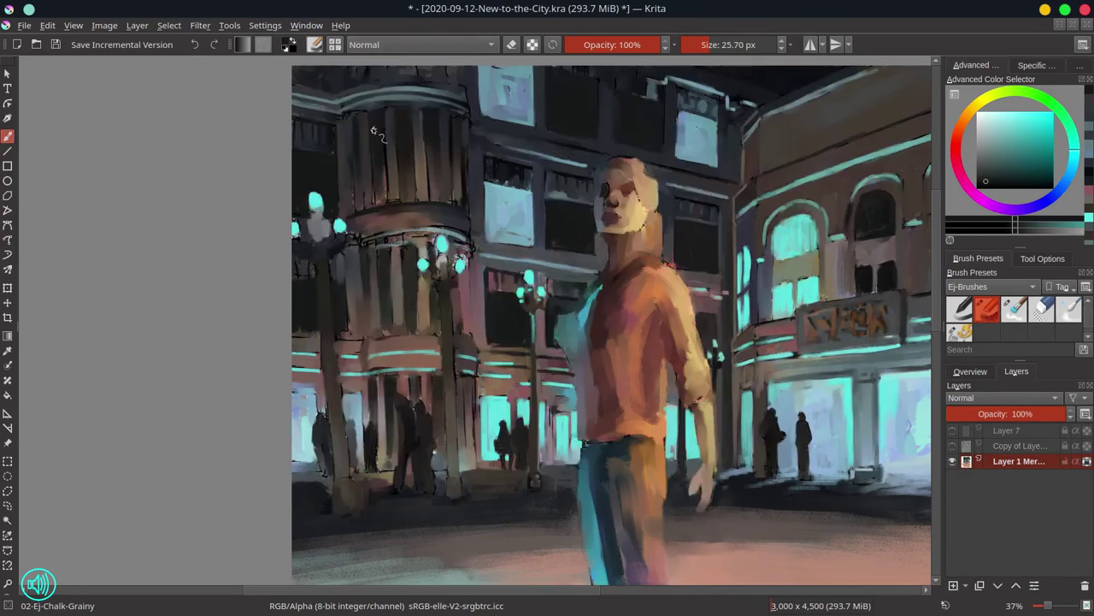
Paint light warm vertical strokes over the dark curved building's columns
ctrl+click(389, 110)
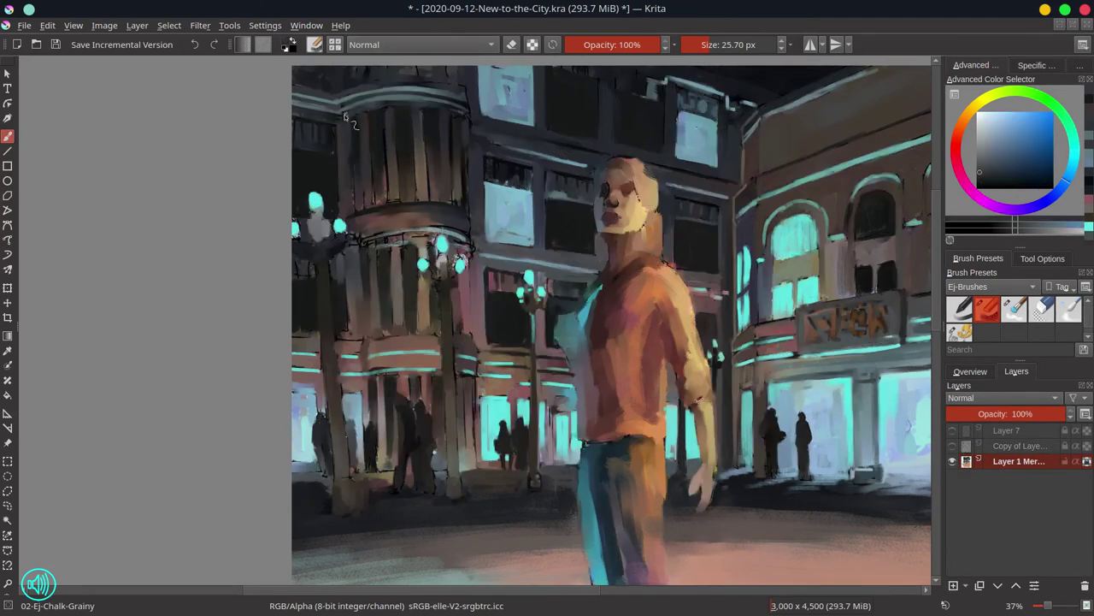
ctrl+click(406, 152)
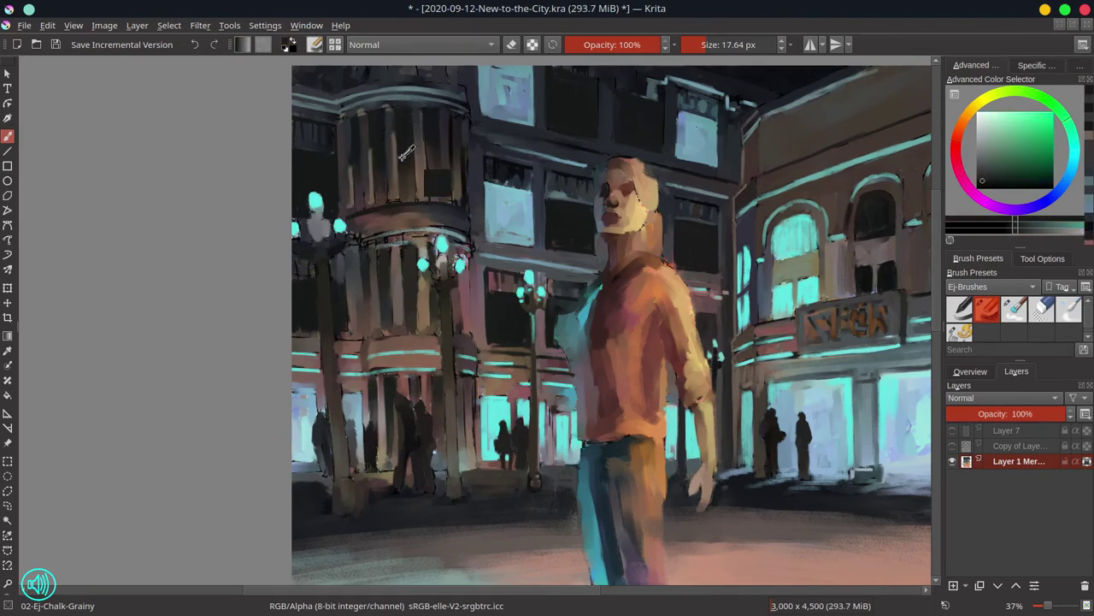
ctrl+click(406, 152)
mouse_move(400, 141)
mouse_down()
mouse_move(402, 188)
mouse_move(432, 192)
mouse_up()
ctrl+click(355, 142)
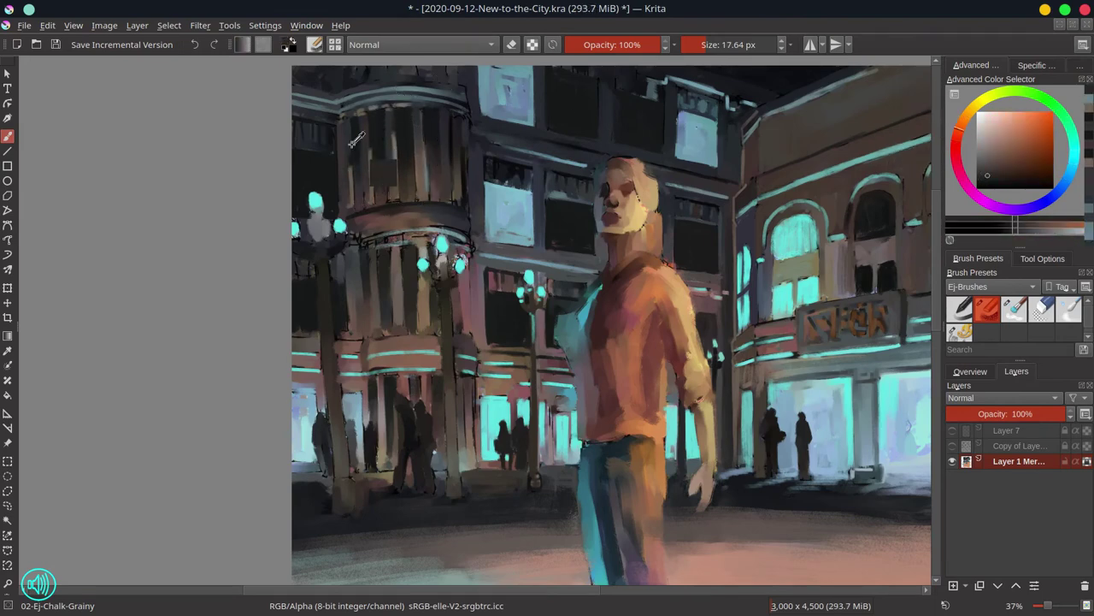
drag(391, 159, 393, 186)
ctrl+click(346, 162)
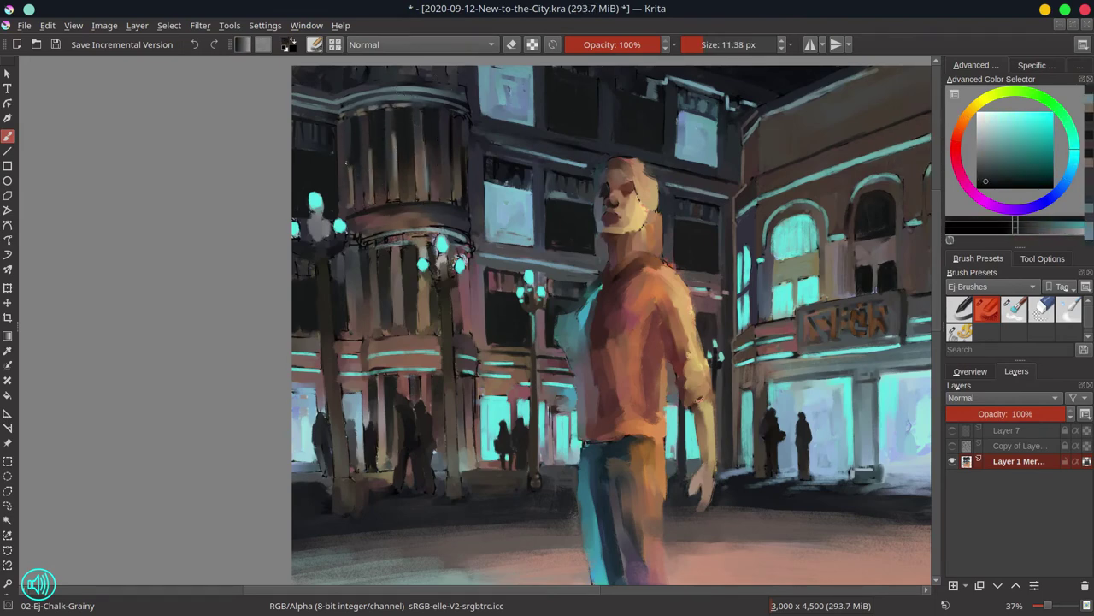
Add a small dark stroke near the street and sample reddish-brown from the pink facade band
ctrl+click(373, 382)
drag(373, 449, 387, 461)
ctrl+click(373, 392)
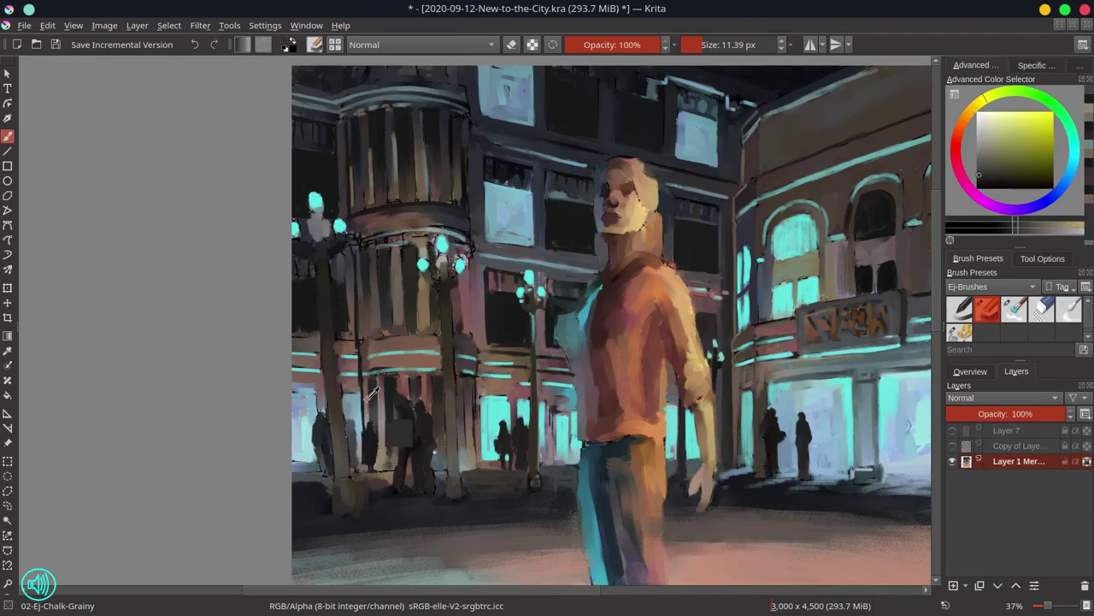
ctrl+click(373, 392)
ctrl+click(352, 403)
ctrl+click(308, 349)
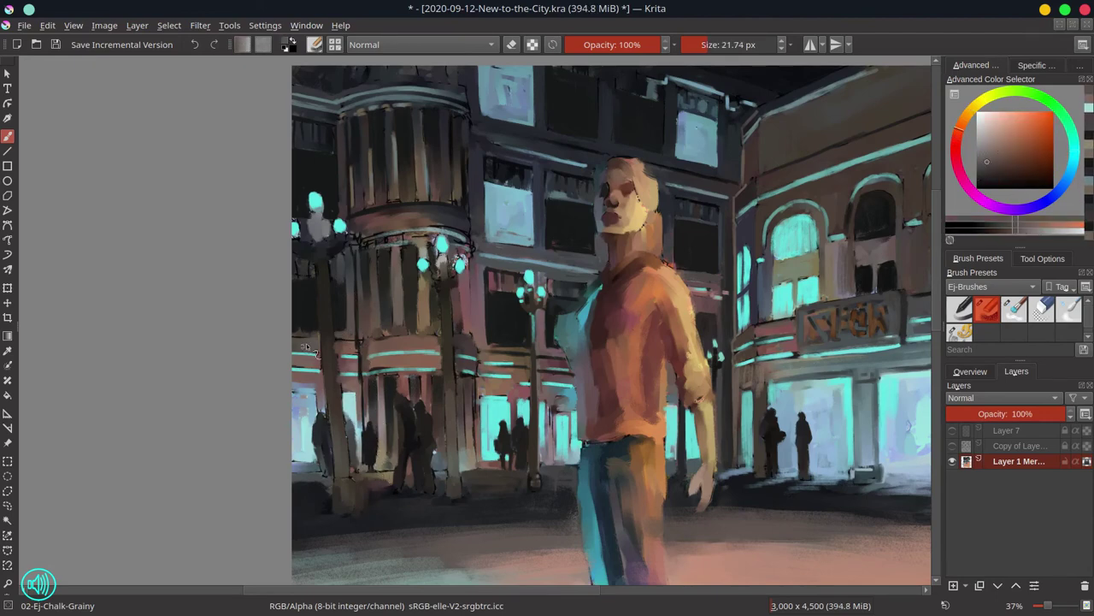
ctrl+click(313, 296)
Paint a tan block on the lamp post using an orange-brown sampled from the painting
ctrl+click(349, 131)
ctrl+click(354, 178)
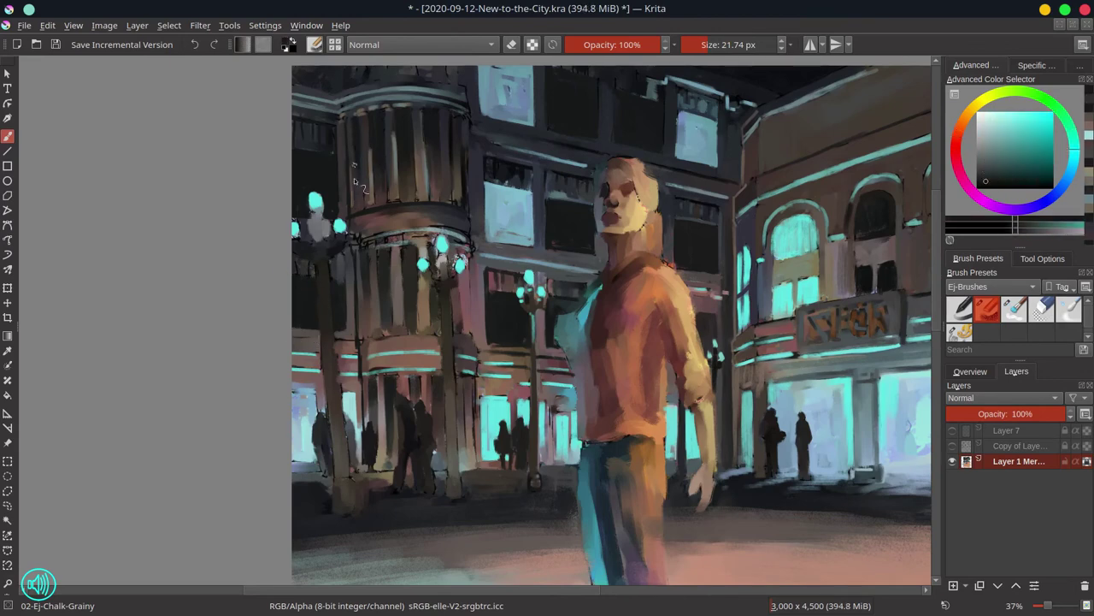
ctrl+click(362, 363)
key(bracketleft)
key(bracketleft)
ctrl+click(361, 363)
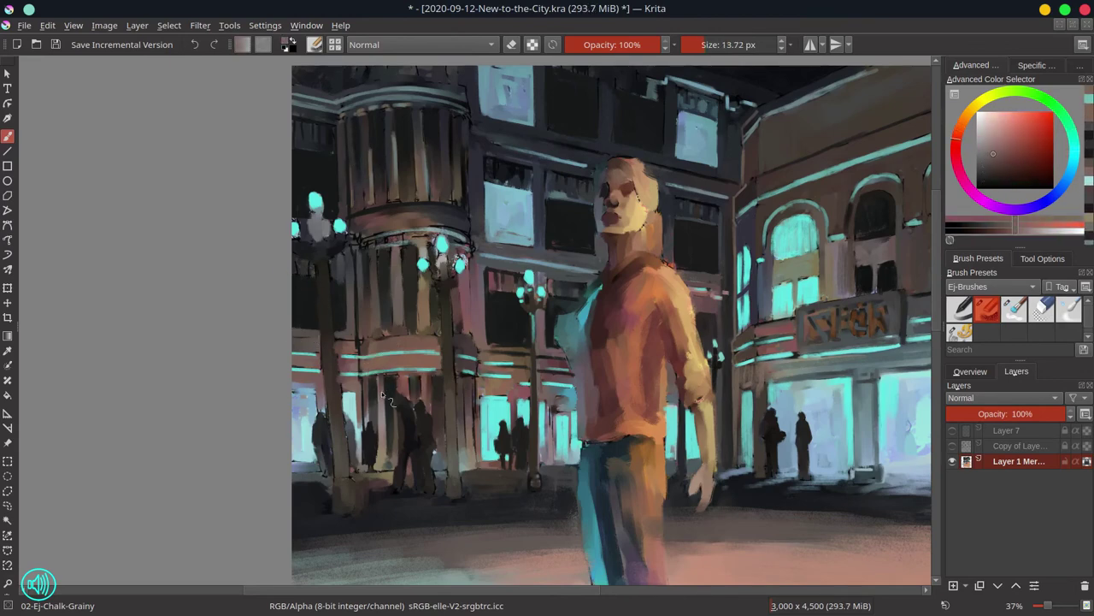
key(bracketright)
key(bracketright)
ctrl+click(368, 291)
ctrl+click(384, 247)
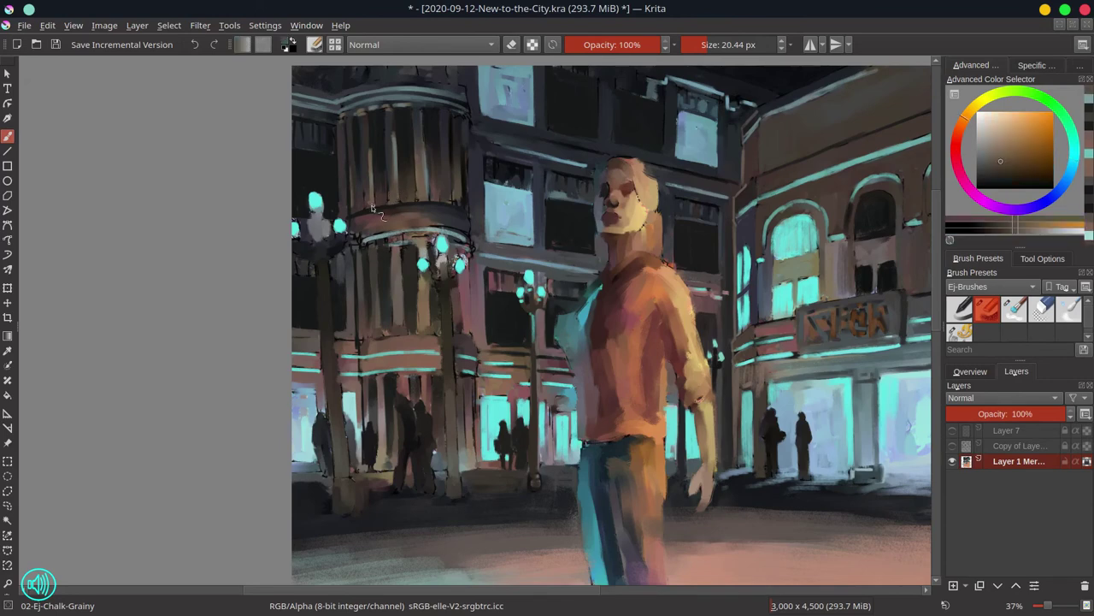
ctrl+click(370, 208)
drag(530, 286, 544, 302)
Undo the tan block, save the painting, and zoom out to view the whole canvas
key(ctrl+z)
ctrl+click(465, 188)
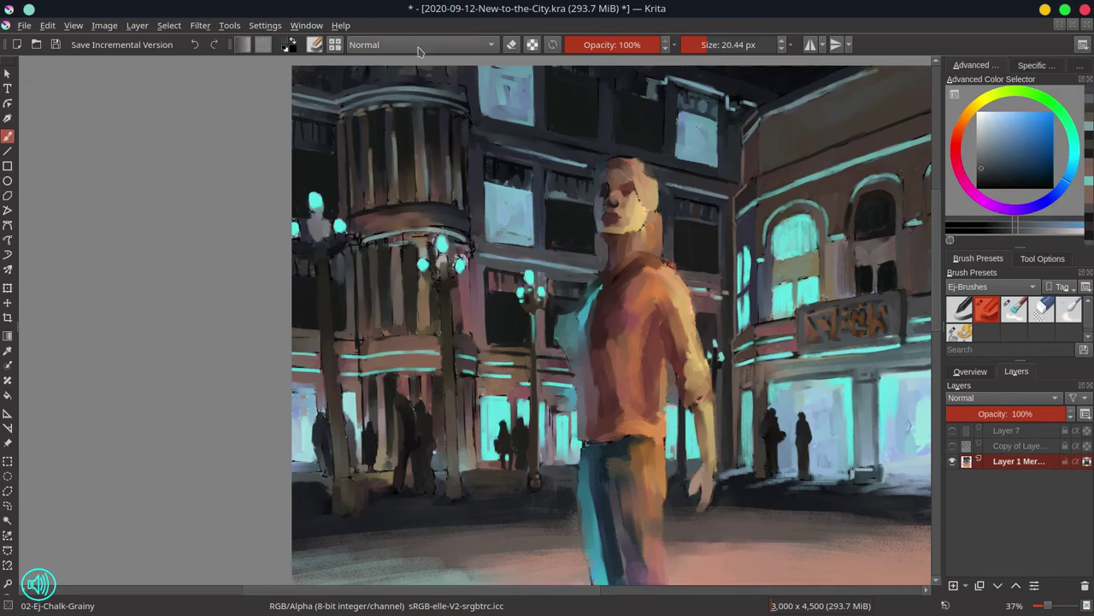
key(ctrl+s)
click(971, 371)
key(minus)
key(minus)
key(minus)
key(minus)
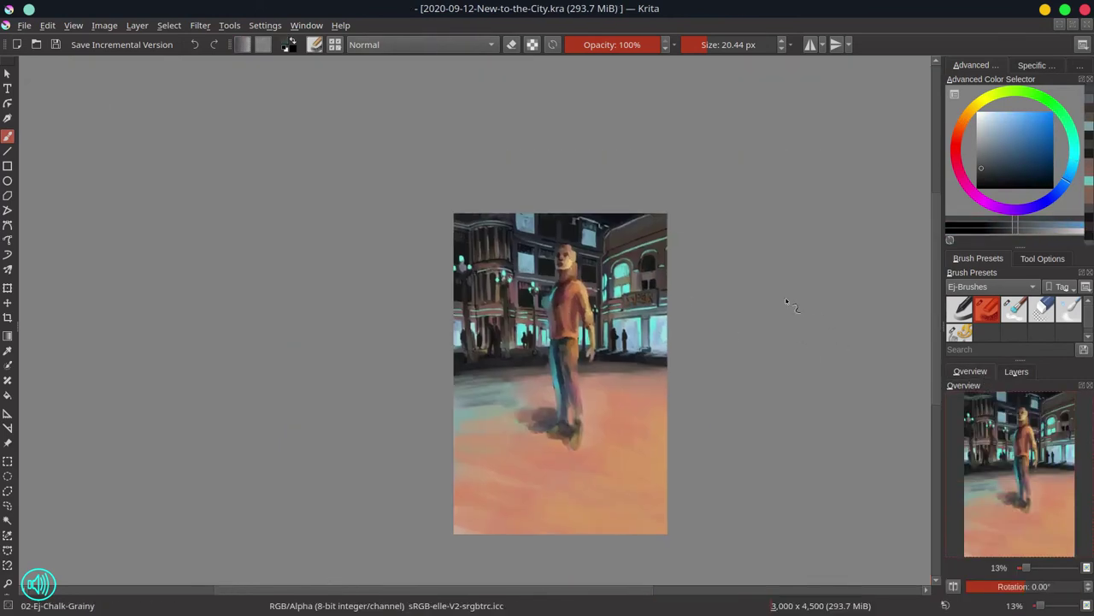
Mirror the view, then copy, paste and stretch a building section before cancelling the distortion
click(954, 587)
click(1016, 371)
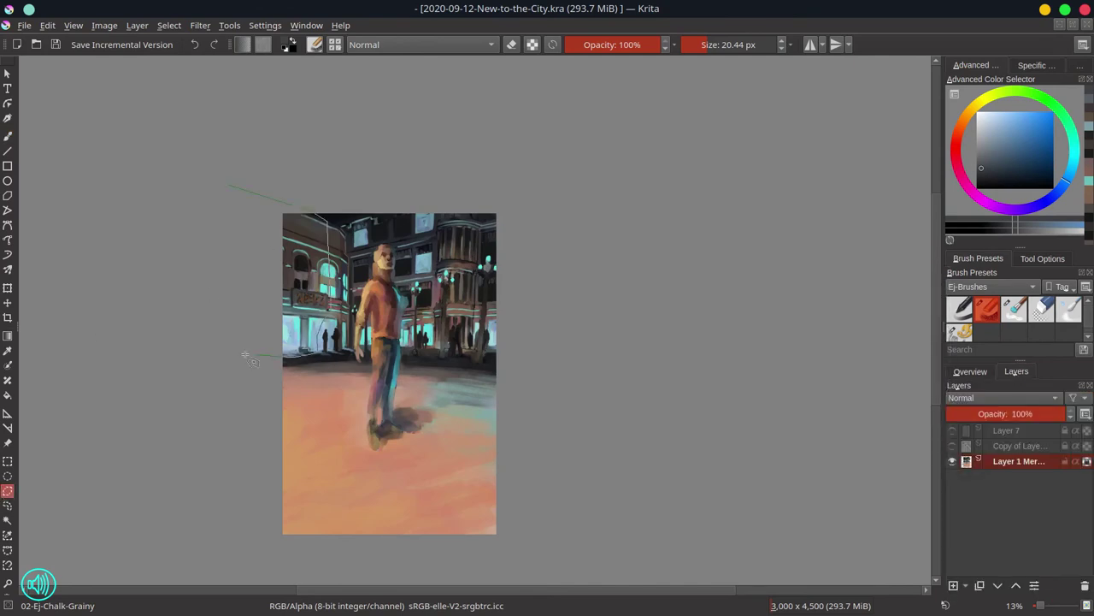
drag(248, 358, 244, 352)
key(ctrl+c)
key(ctrl+v)
key(ctrl+t)
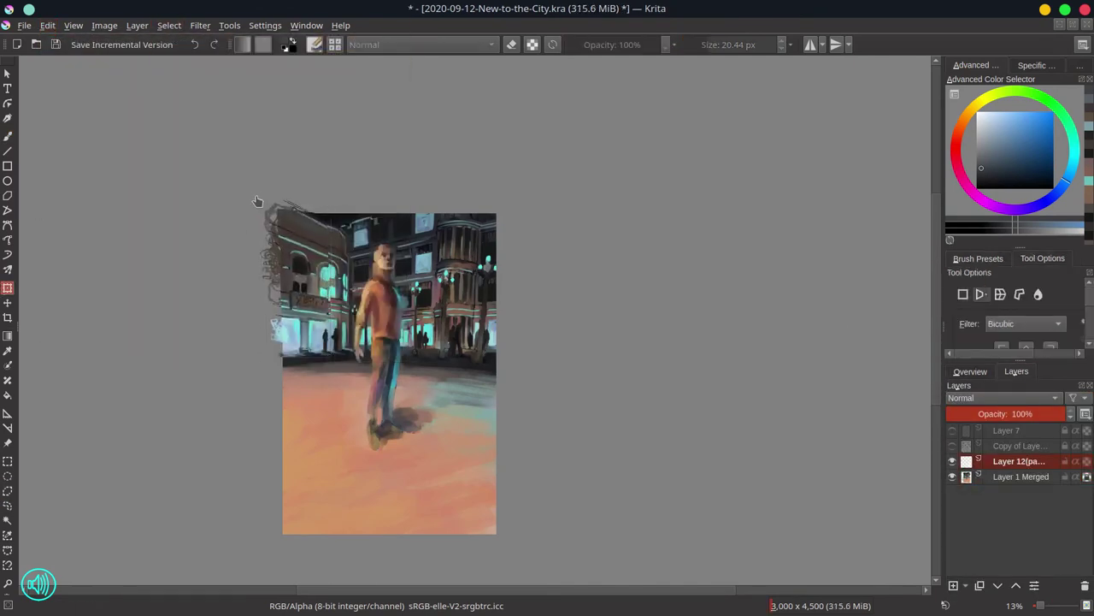
drag(258, 201, 331, 191)
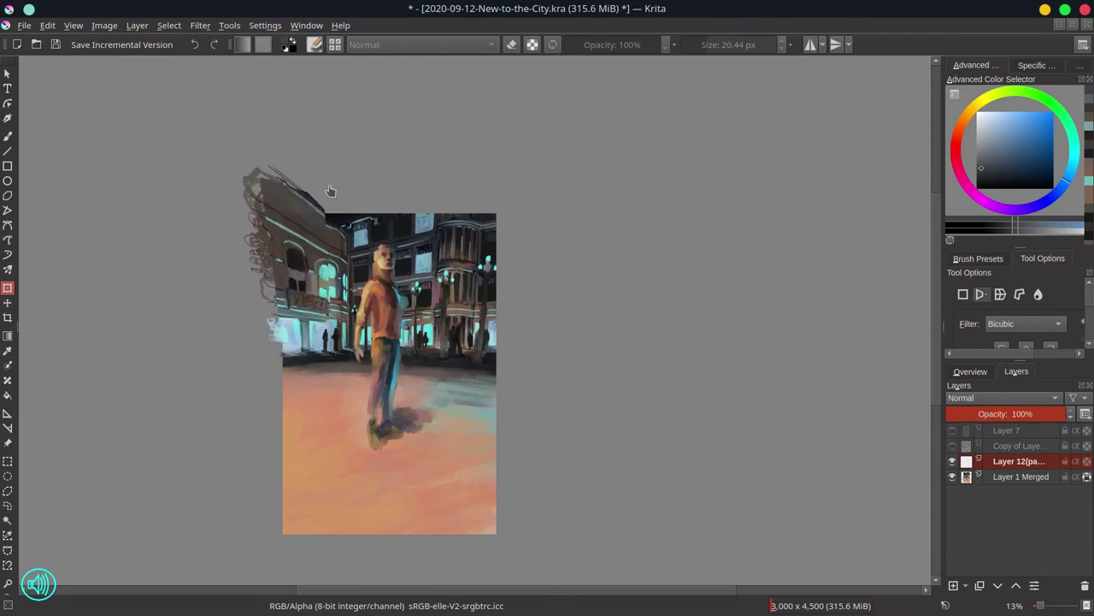
key(Escape)
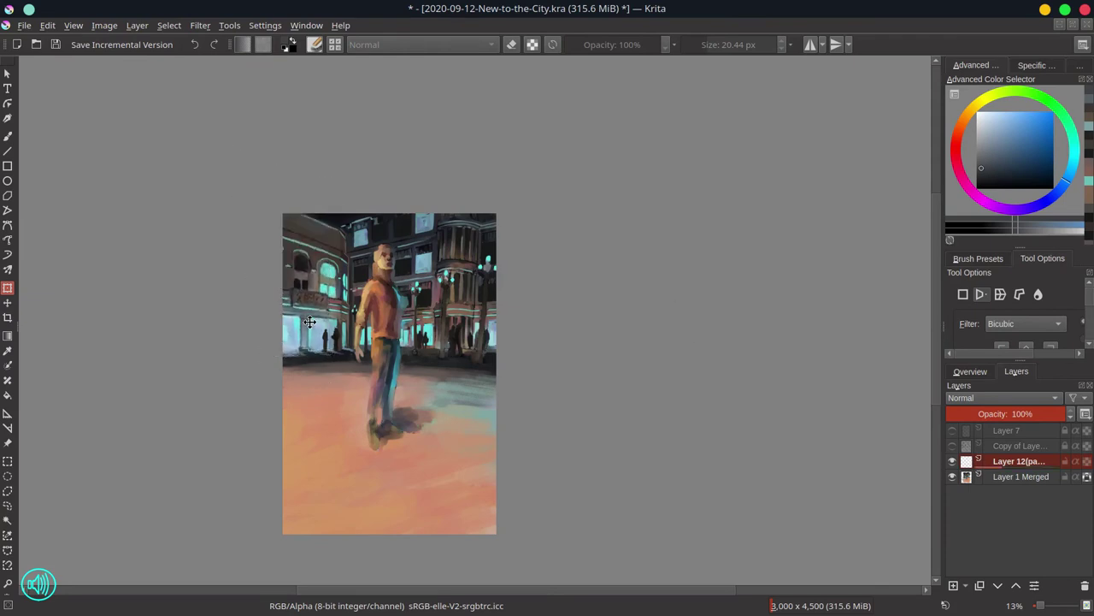
Polygon-select the building top, paste it as a new layer and apply a transform
click(8, 137)
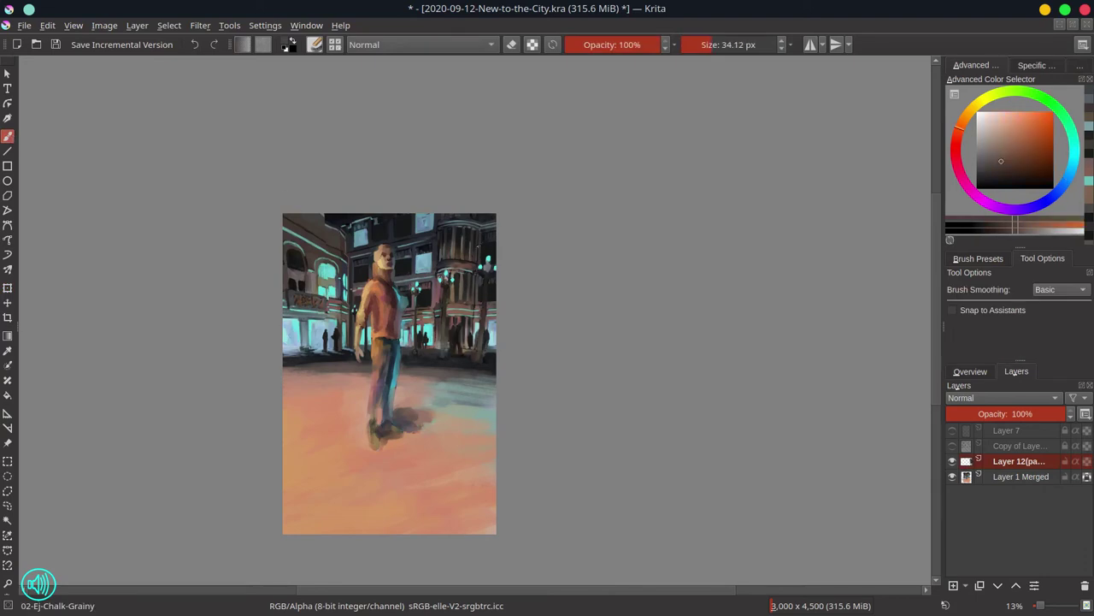
key(ctrl+shift+p)
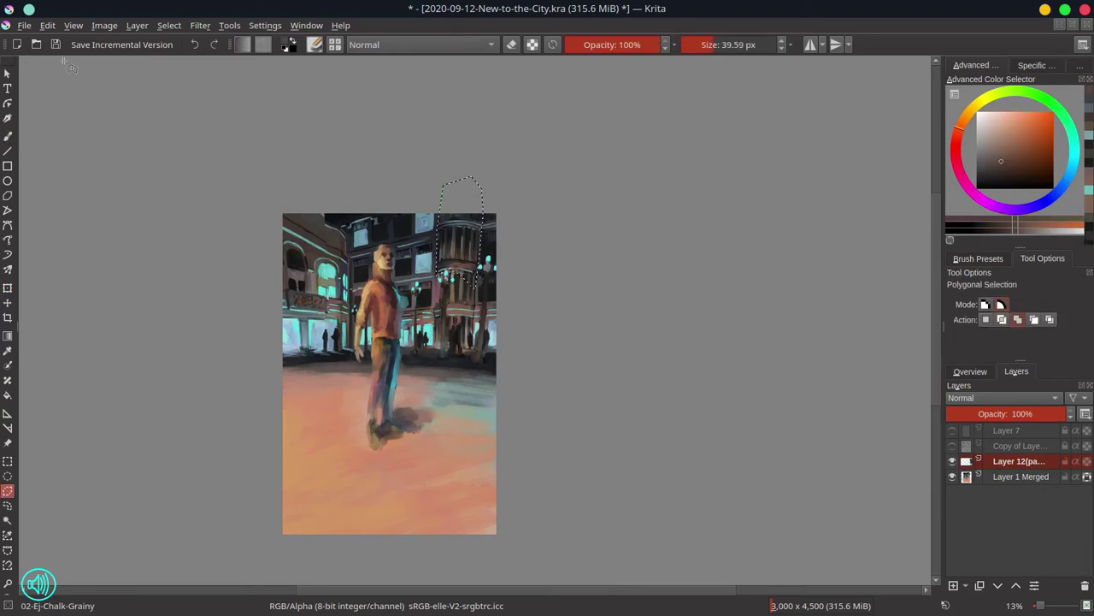
click(169, 25)
key(Escape)
key(ctrl+alt+j)
key(ctrl+t)
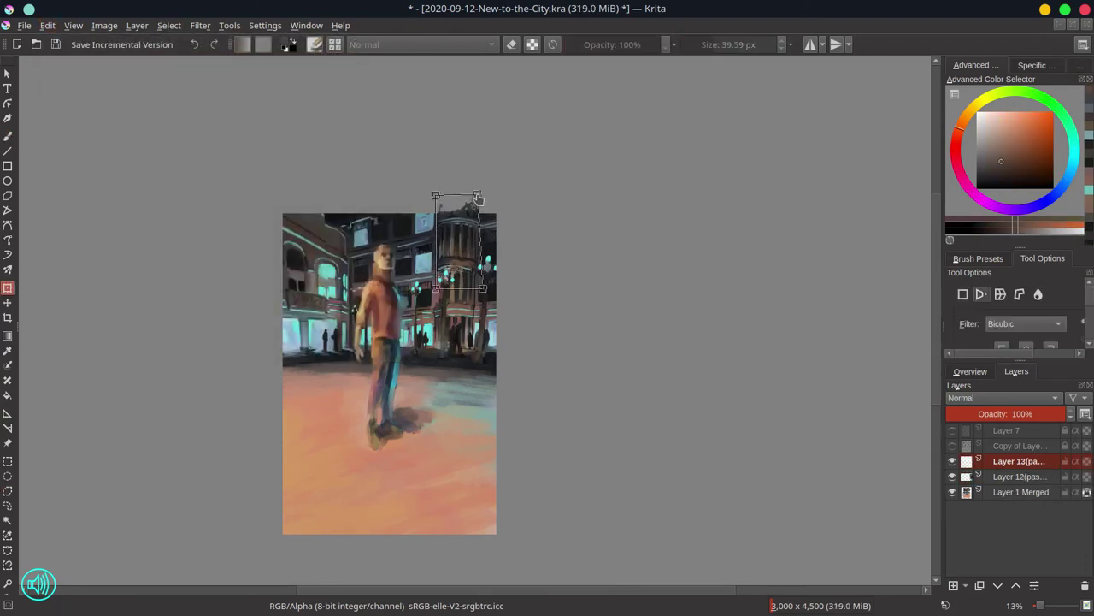
key(Return)
Merge the pasted building layer down into the painting and show the brush presets
click(970, 371)
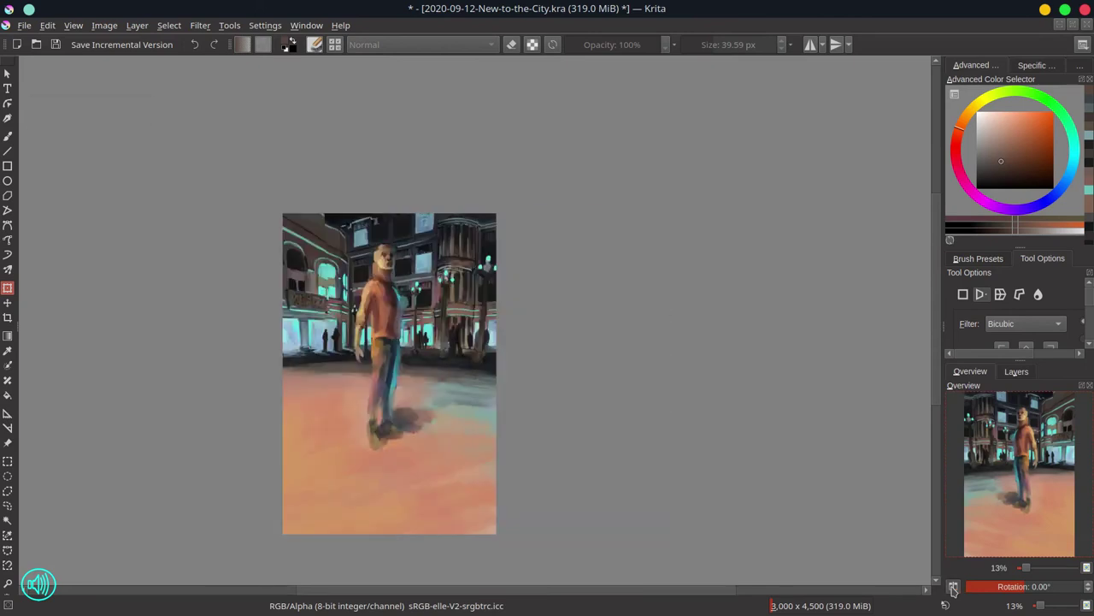
key(b)
right_click(978, 258)
key(Escape)
click(978, 258)
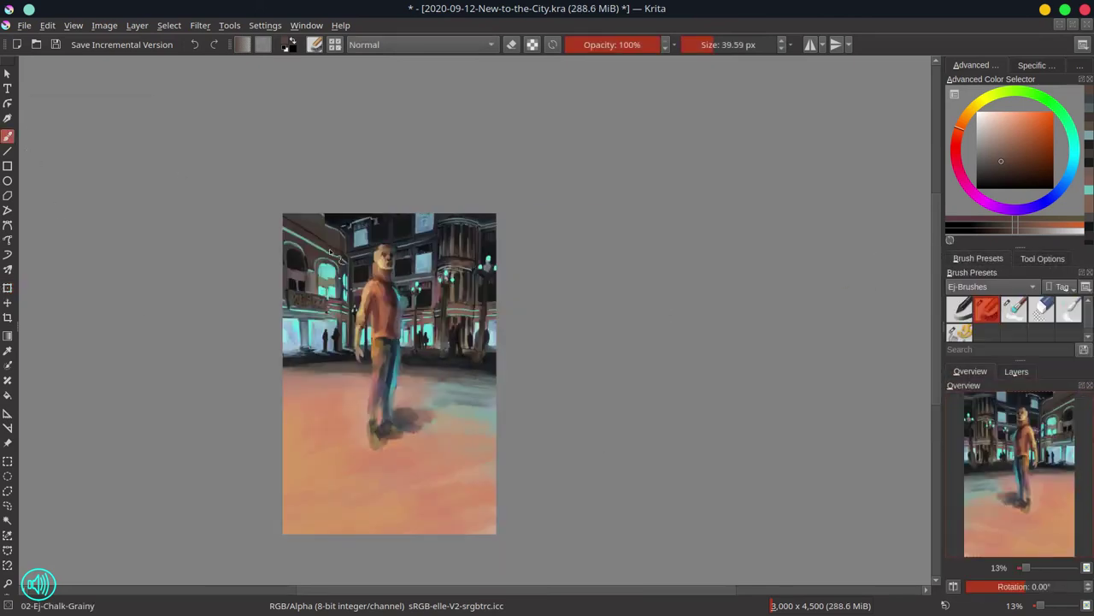
scroll(332, 254, up, 3)
Sample cyan, near-black, orange and olive tones, and paint a warm stroke over the lamp post
ctrl+click(314, 290)
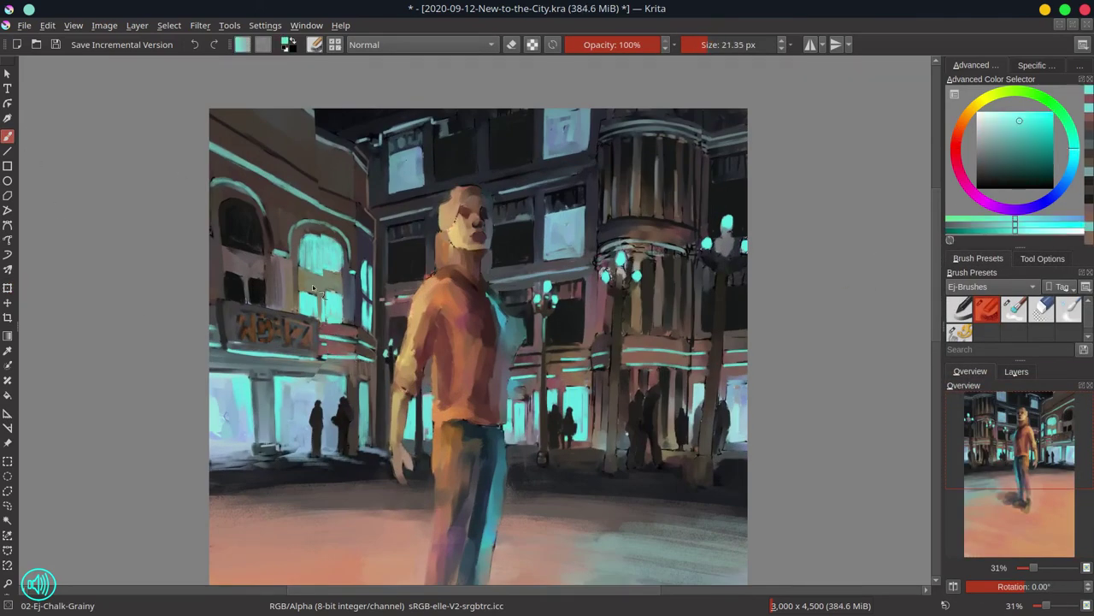
ctrl+click(240, 278)
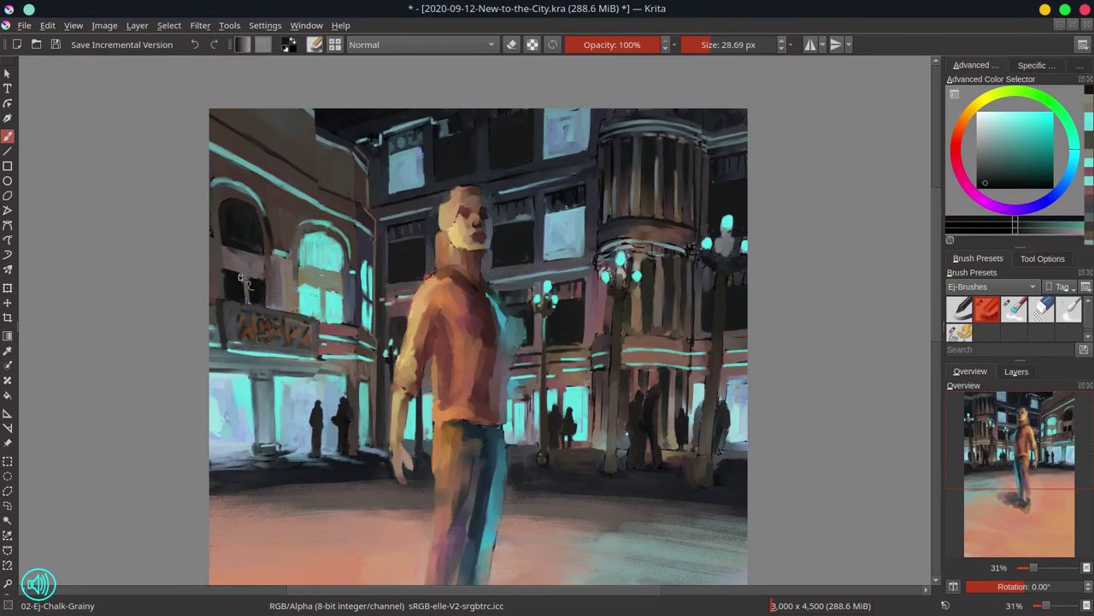
ctrl+click(336, 195)
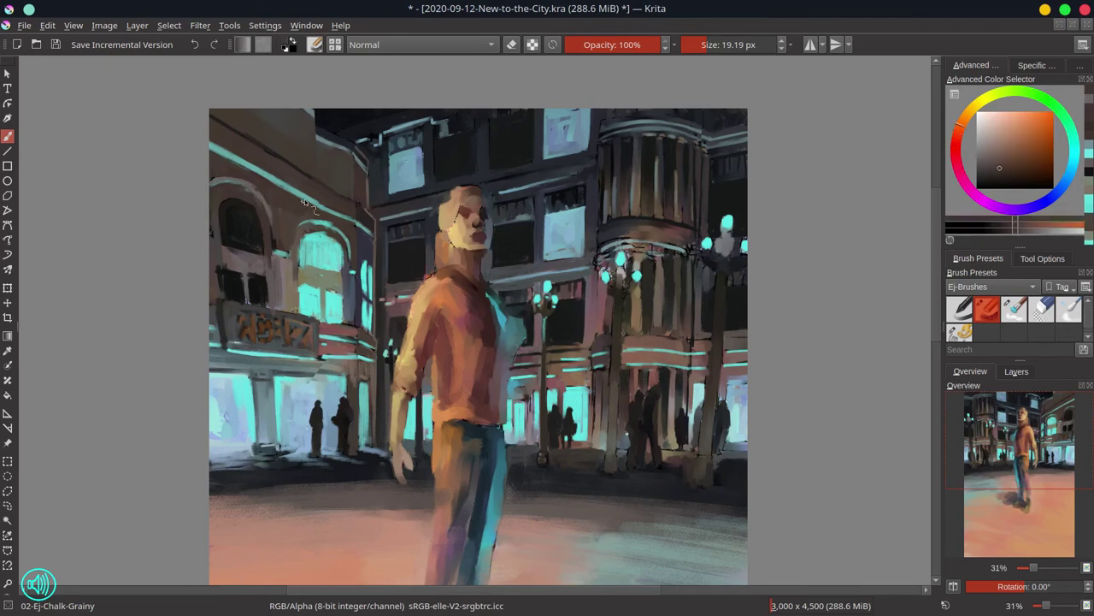
ctrl+click(318, 105)
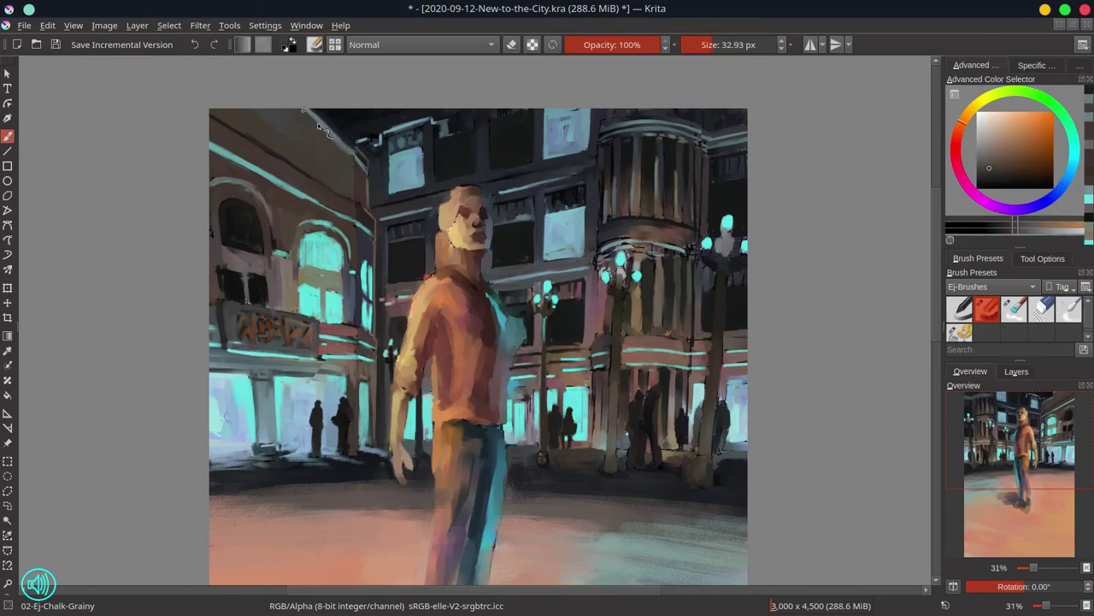
ctrl+click(318, 123)
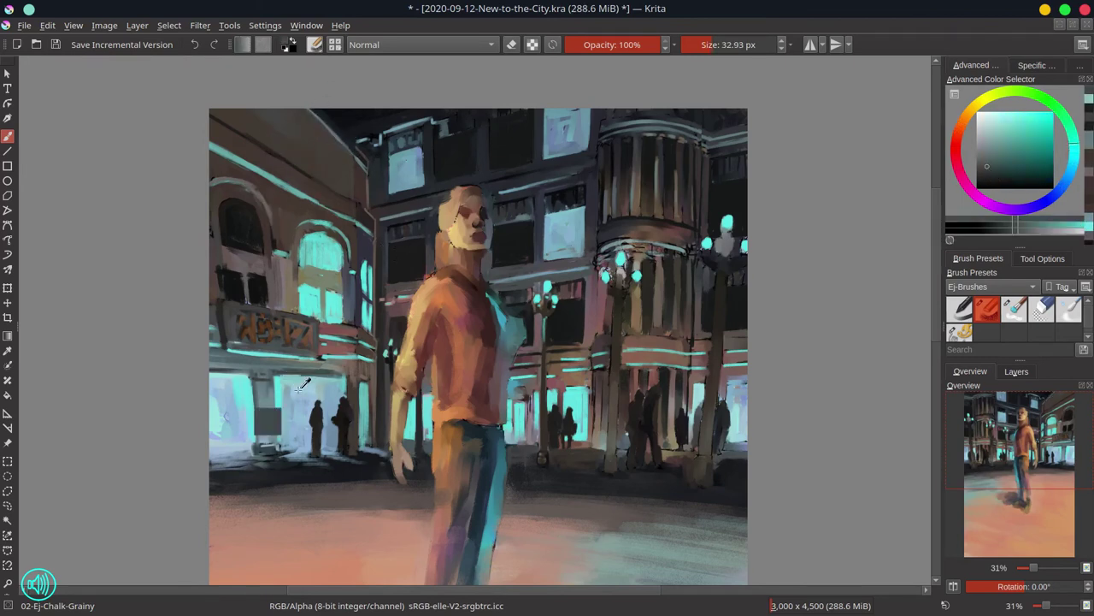
ctrl+click(670, 194)
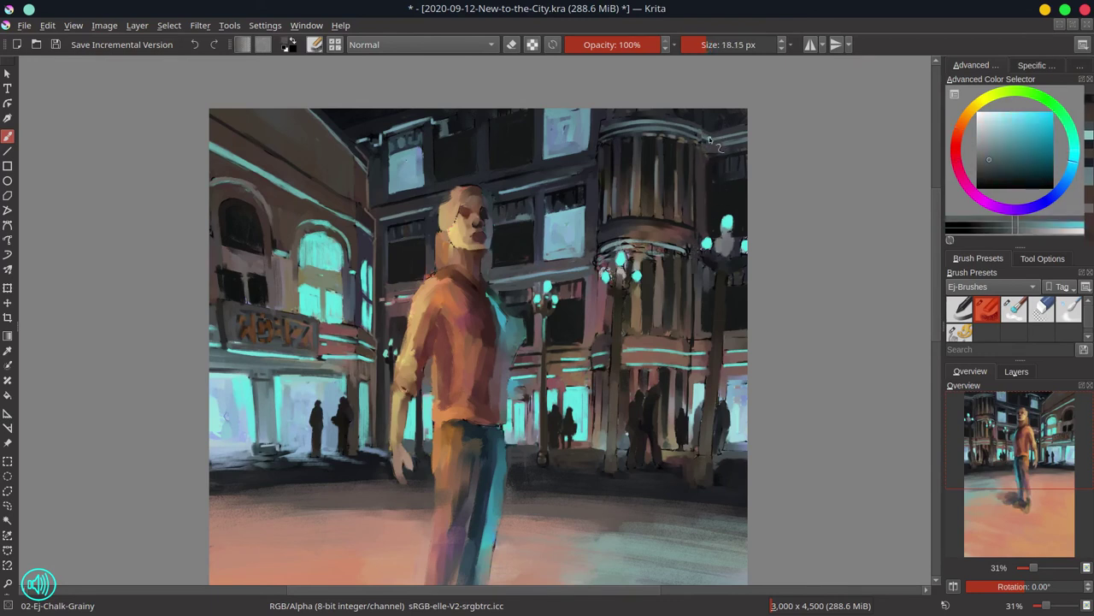
ctrl+click(659, 186)
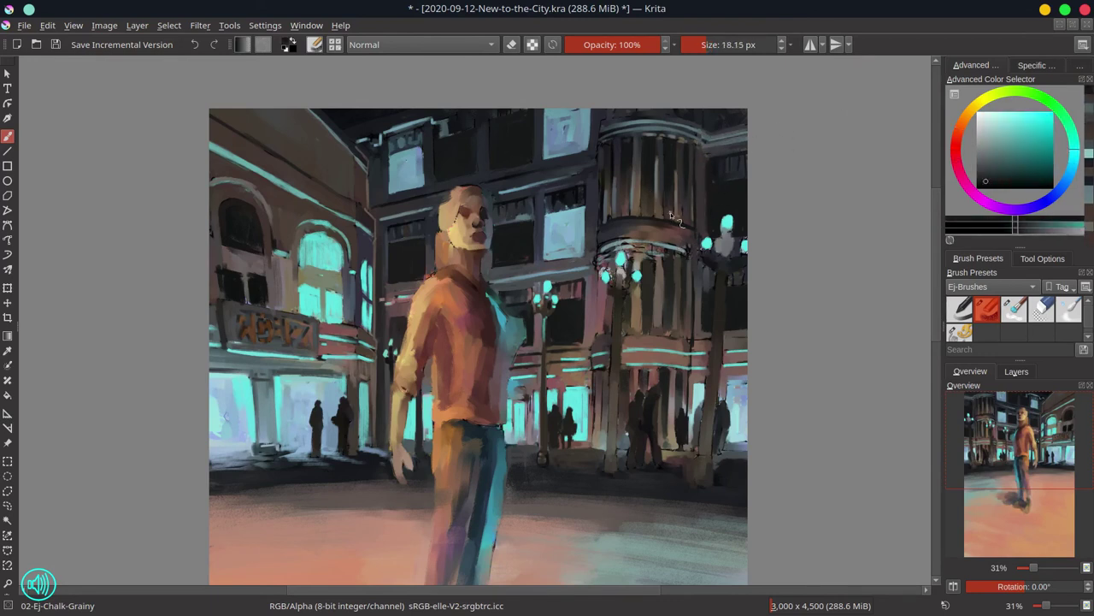
ctrl+click(594, 410)
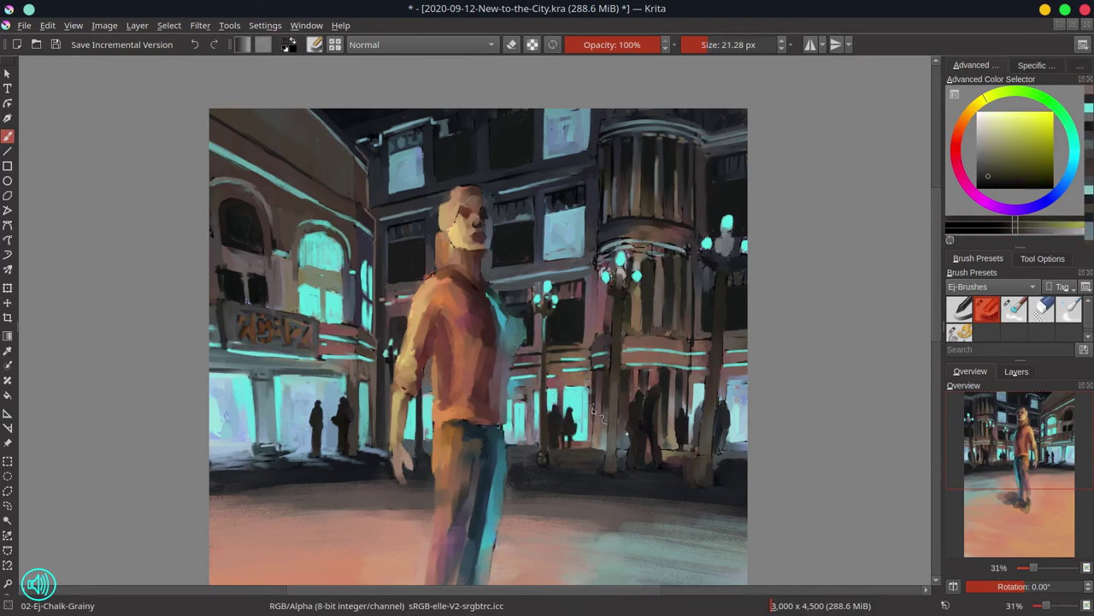
drag(612, 372, 608, 472)
Blend the lamp post with an enlarged 03-Ej-Blender-Textured-Soft brush, save, and return to 02-Ej-Chalk-Grainy
ctrl+click(655, 393)
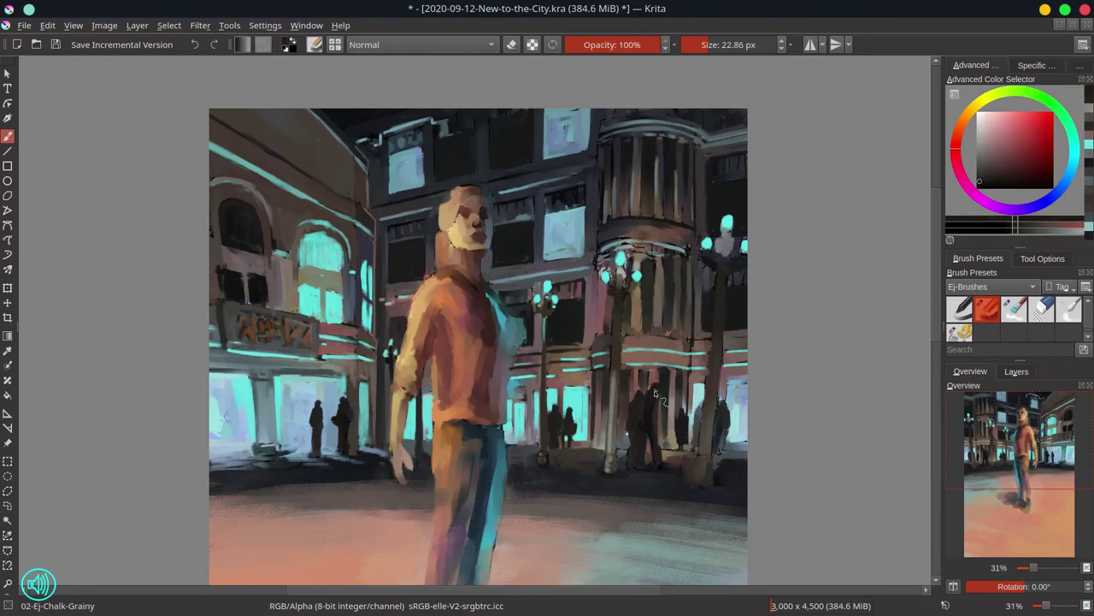
ctrl+click(655, 379)
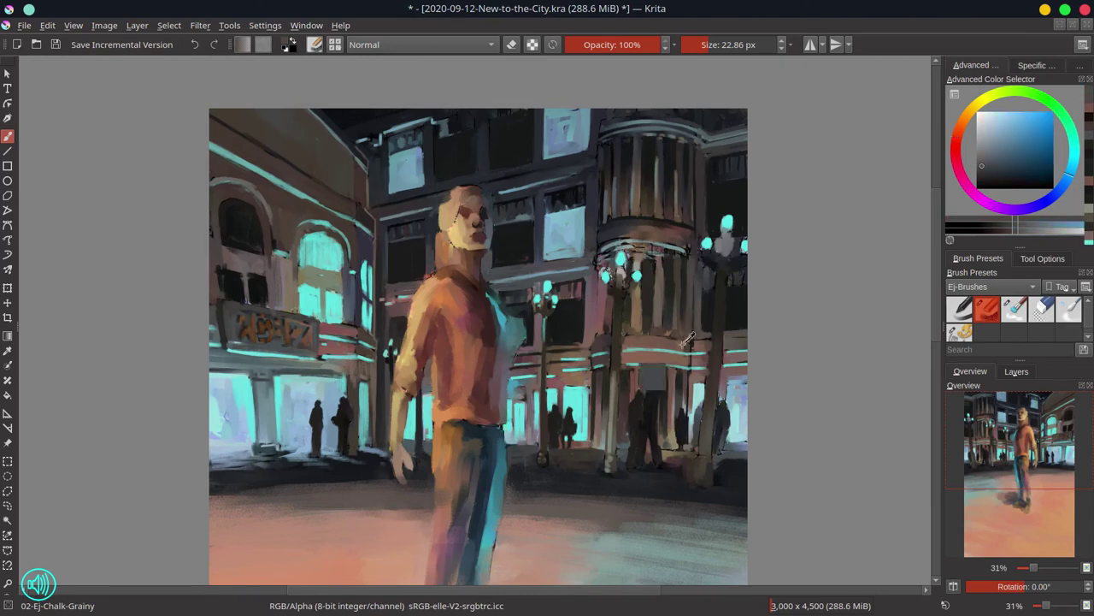
ctrl+click(618, 318)
ctrl+click(617, 355)
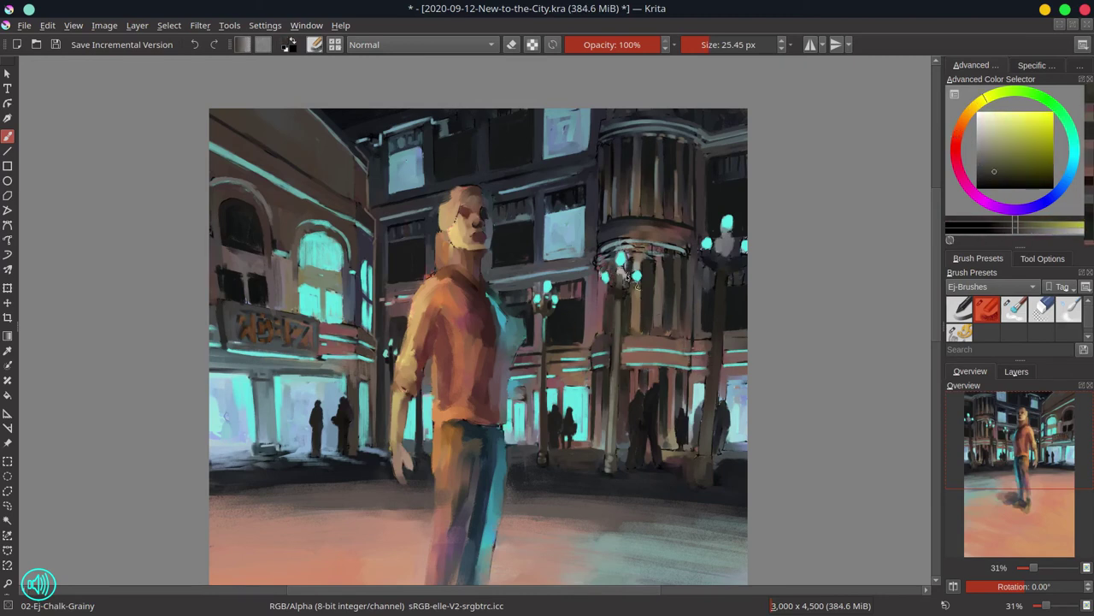
key(period)
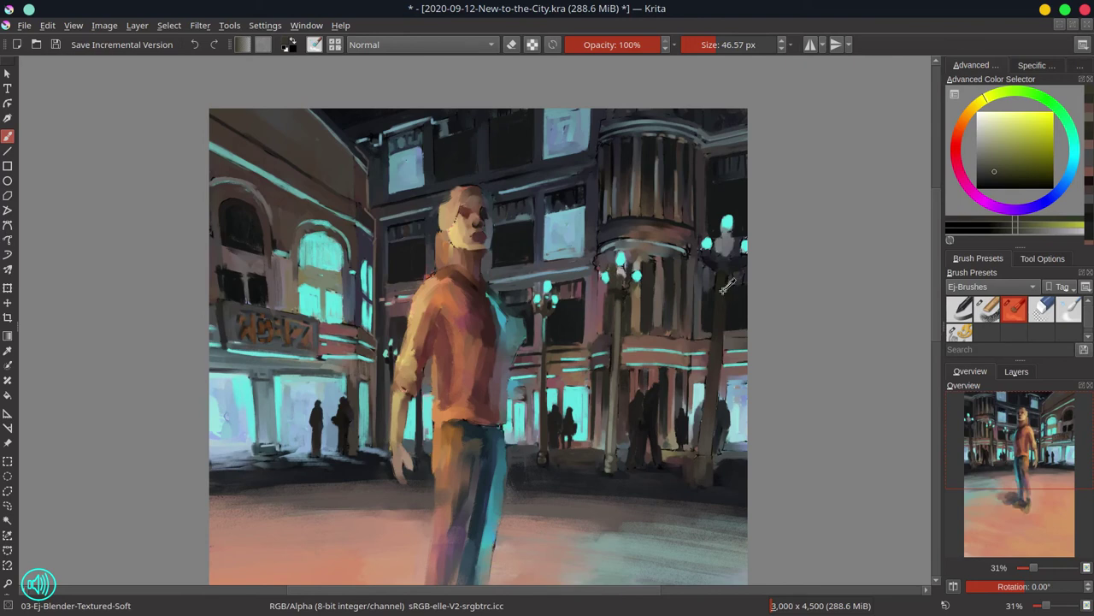
key(ctrl+s)
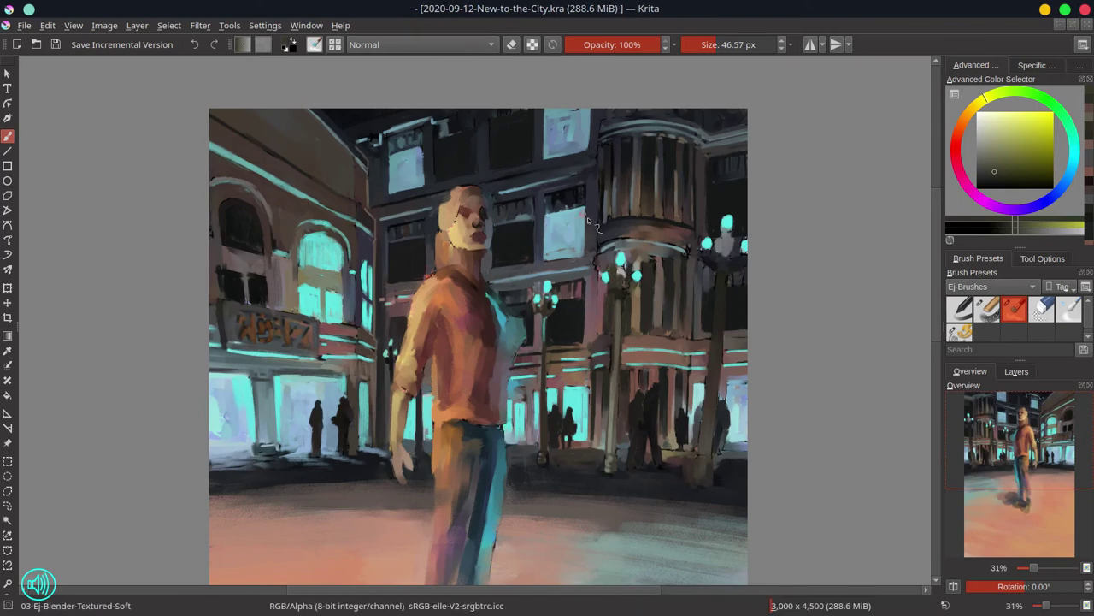
key(comma)
Dab cyan light onto the street lamp, then bring the right side into view
ctrl+click(659, 271)
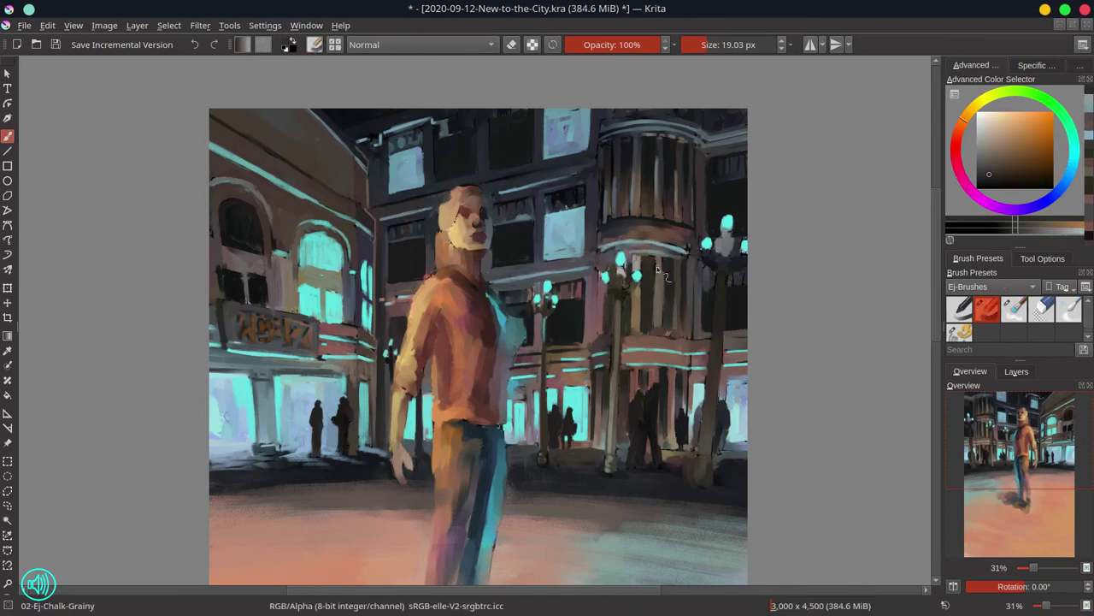
ctrl+click(648, 374)
click(611, 288)
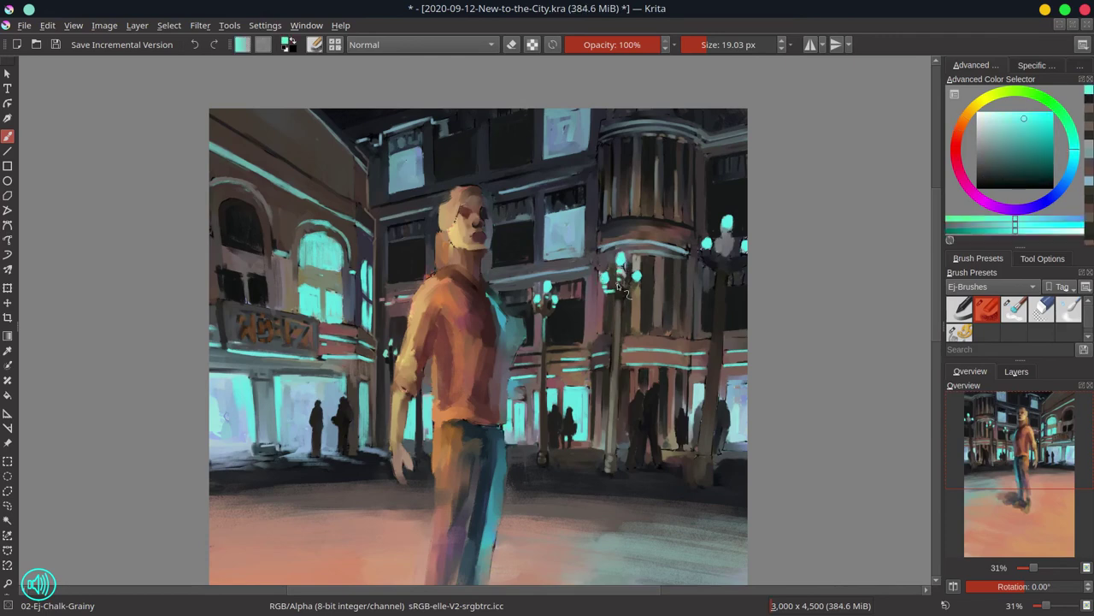
click(629, 287)
ctrl+click(635, 284)
ctrl+click(613, 272)
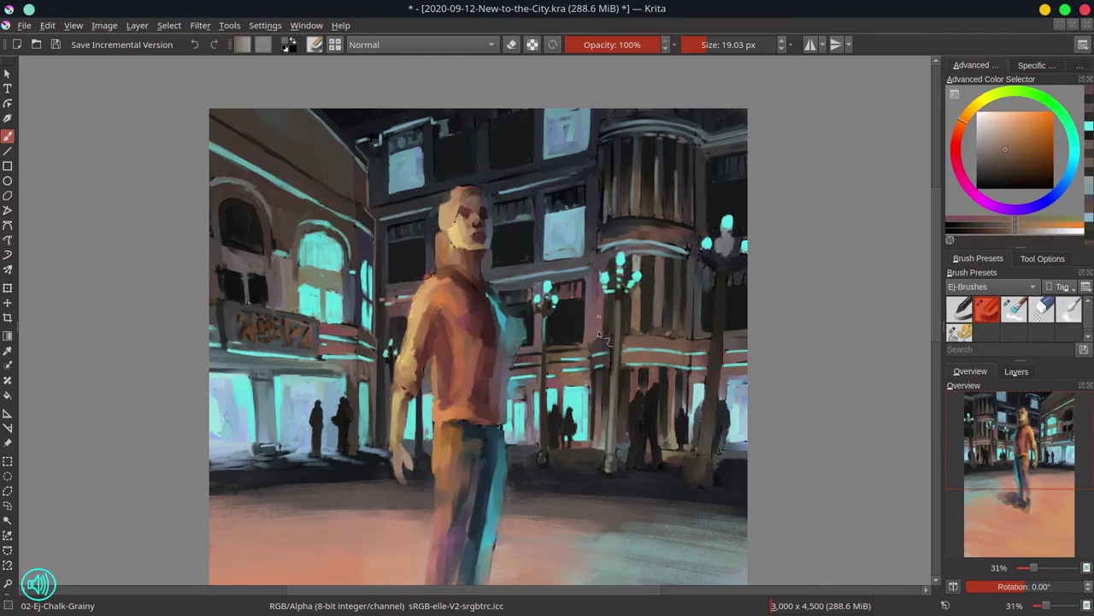
drag(731, 280, 587, 292)
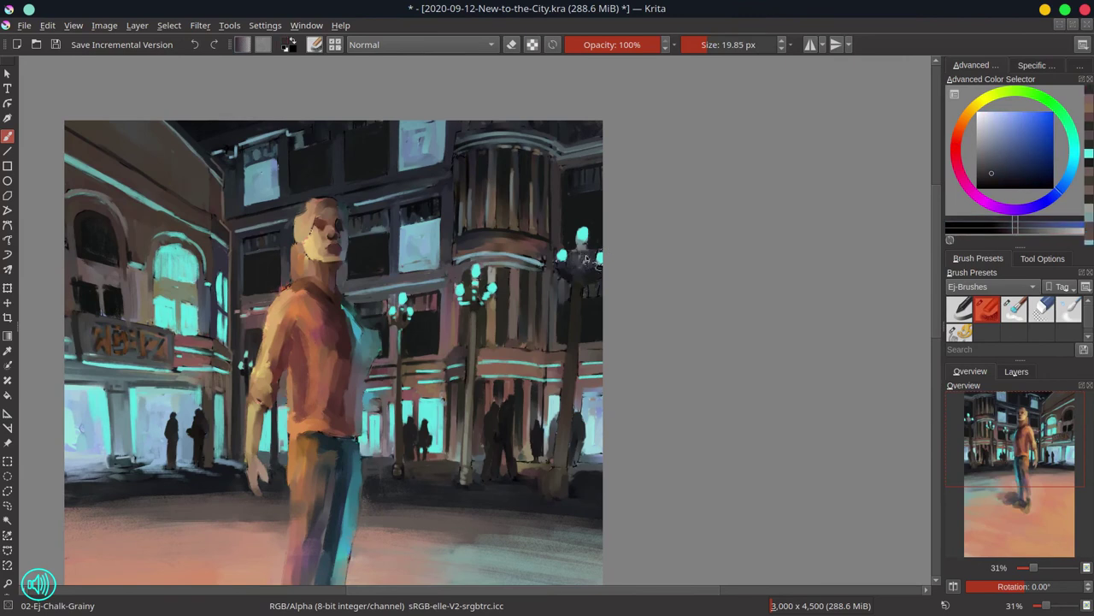
Sample dark browns, purples and blue-grey near the figures and enlarge the brush
ctrl+click(496, 402)
ctrl+click(498, 404)
ctrl+click(507, 408)
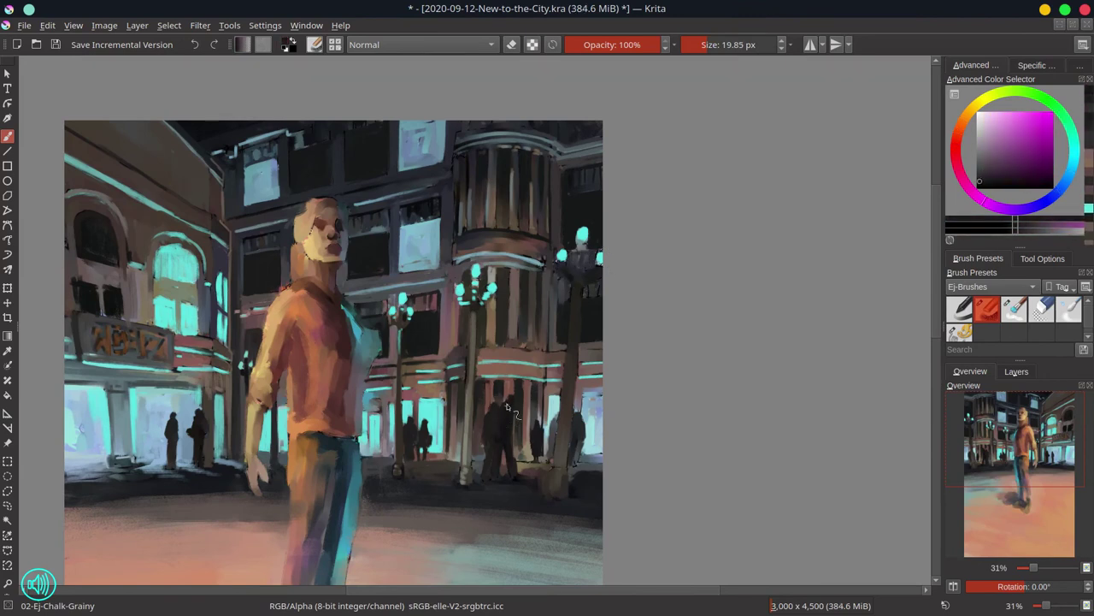
ctrl+click(558, 423)
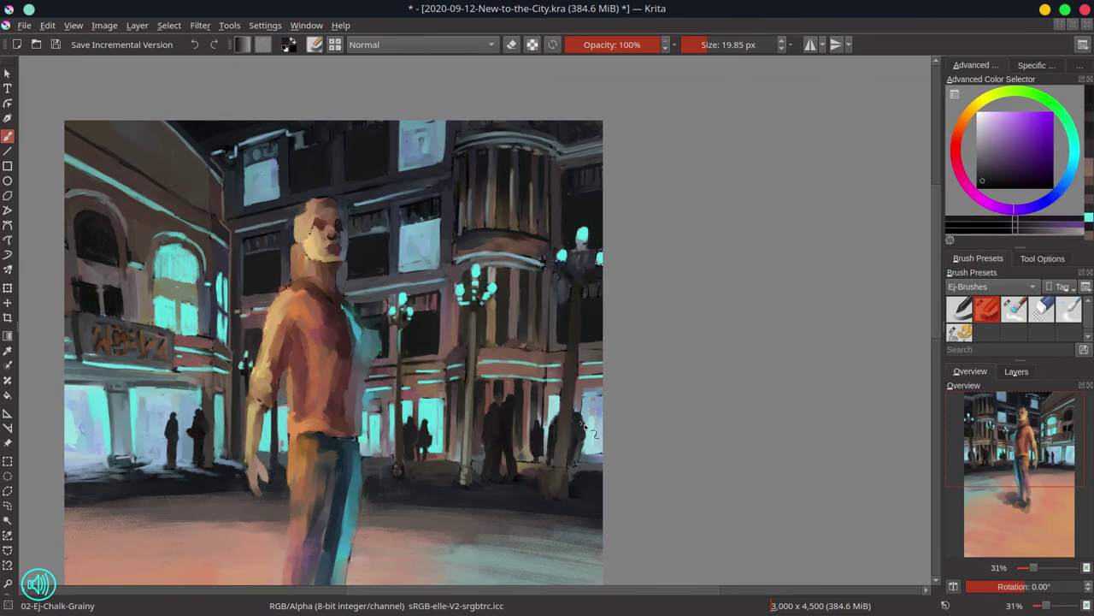
ctrl+click(573, 466)
ctrl+click(502, 506)
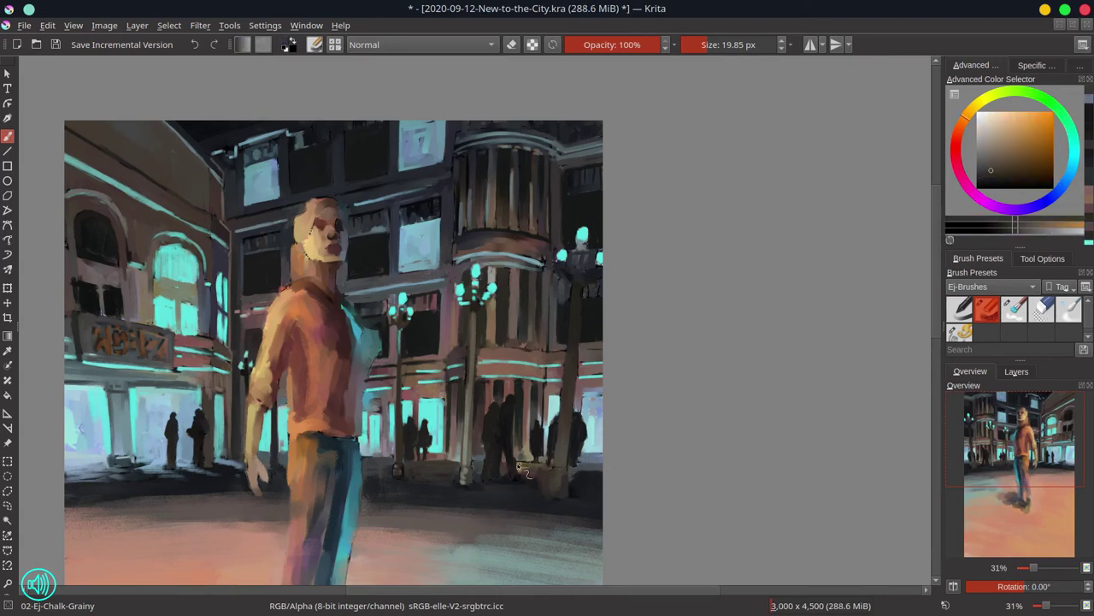
ctrl+click(575, 477)
key(bracketright)
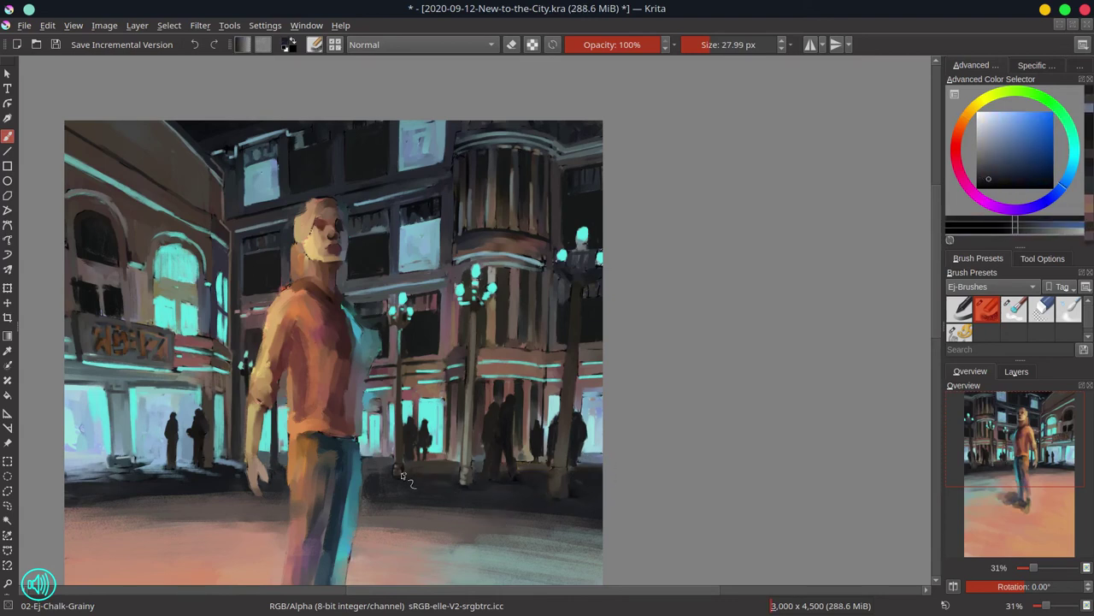
Mix a muted red-pink, then shrink the brush and pick a street lamp's cyan
ctrl+click(599, 324)
ctrl+click(594, 312)
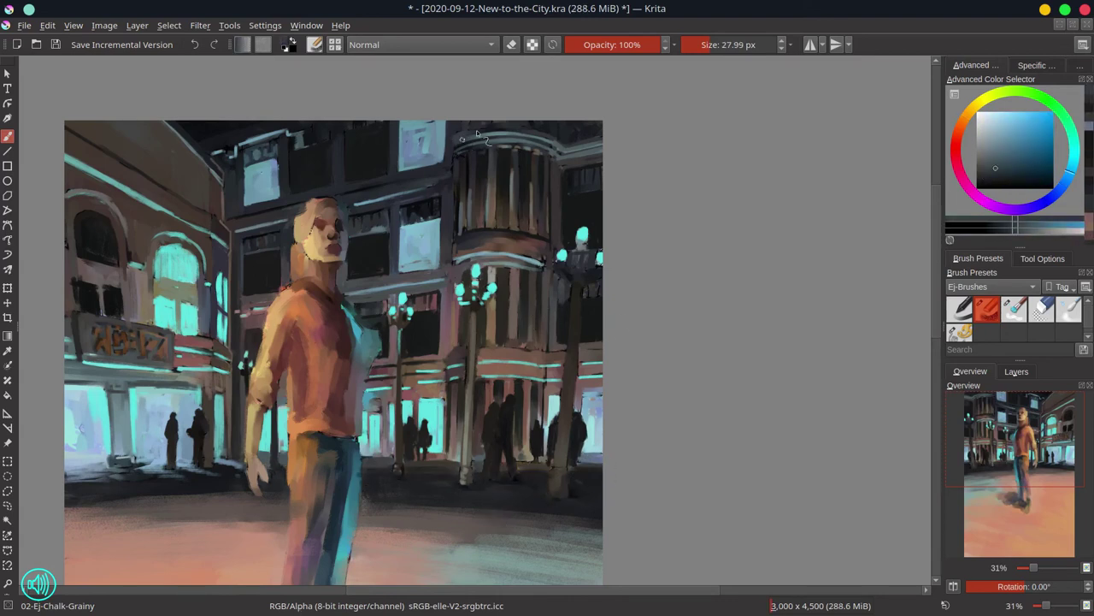
ctrl+click(583, 304)
ctrl+click(578, 392)
key(bracketleft)
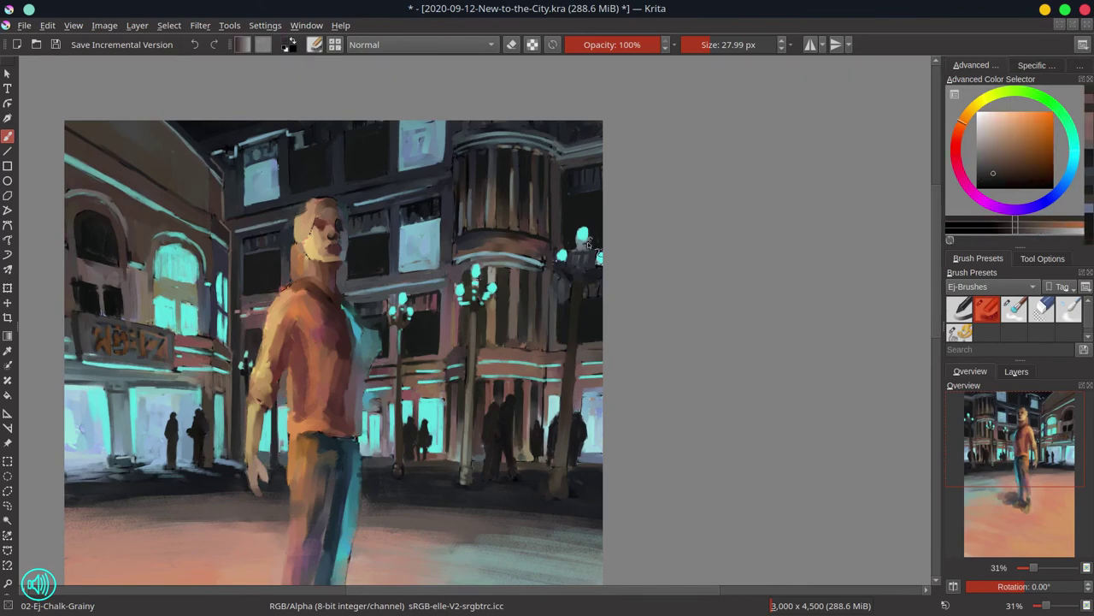
ctrl+click(581, 271)
Save the zoomed-out painting, check it mirrored, and save again
scroll(641, 163, down, 4)
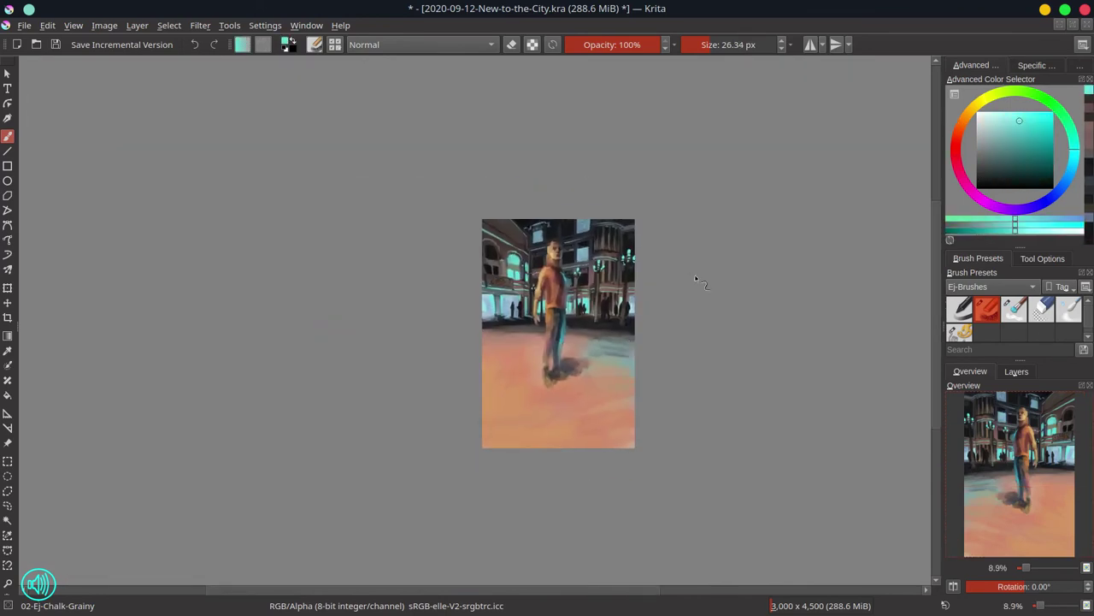
key(ctrl+s)
click(953, 587)
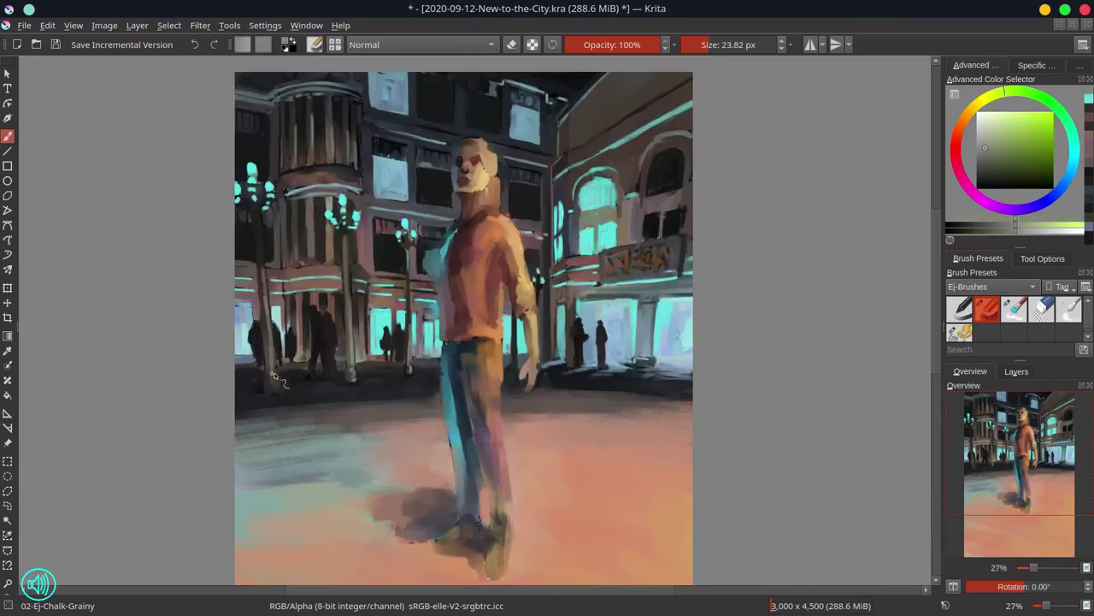
scroll(259, 424, down, 3)
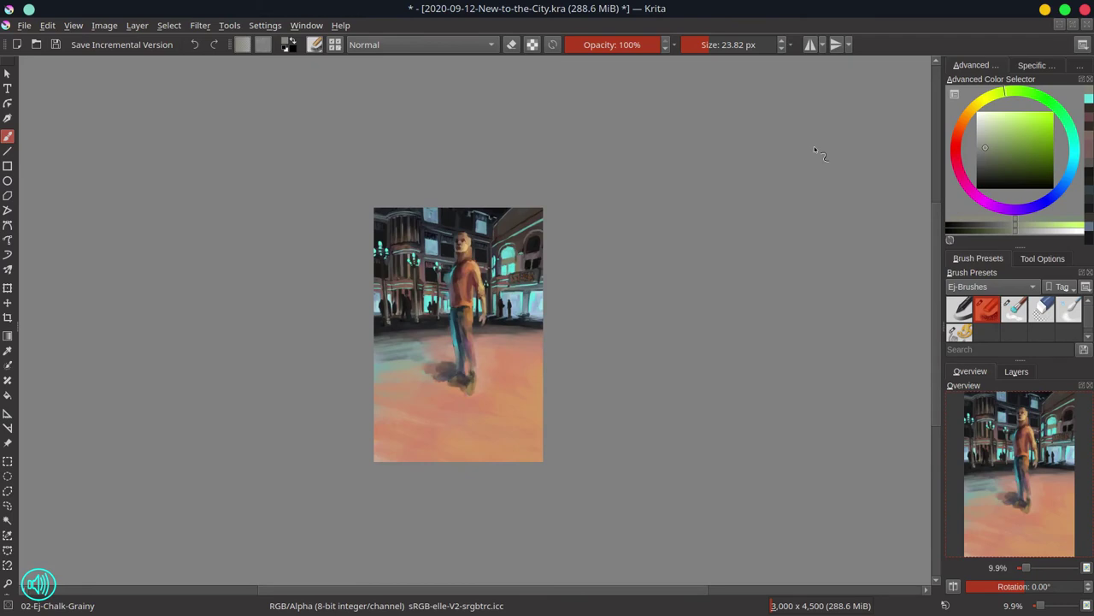
key(ctrl+s)
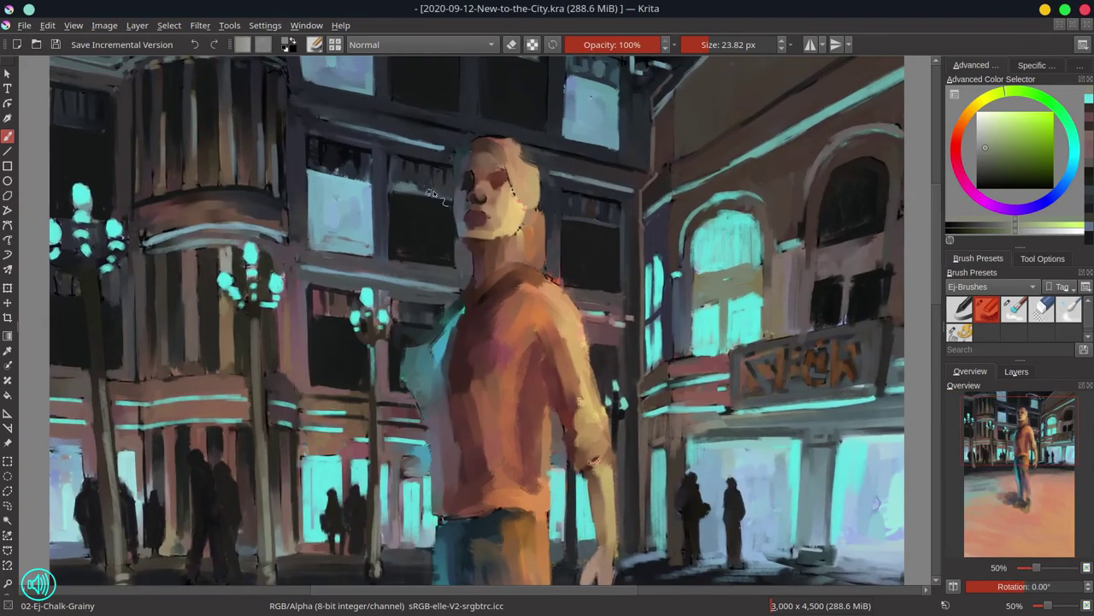
Paint a thin cyan rim down the face's left edge and a light skin patch below the chin
ctrl+click(509, 175)
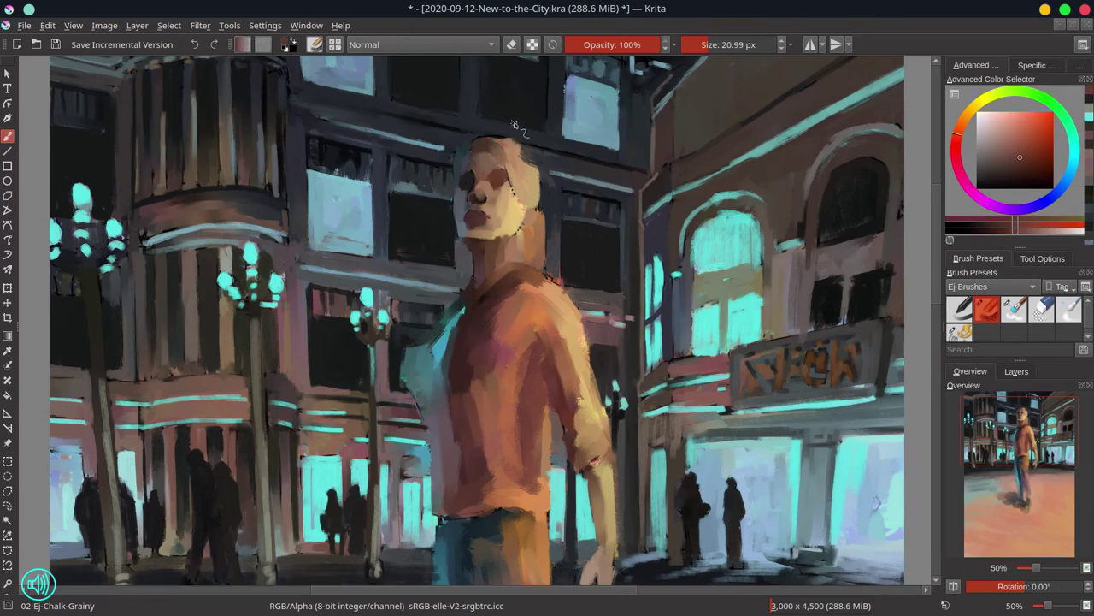
ctrl+click(458, 184)
mouse_move(469, 158)
mouse_down()
mouse_move(457, 223)
mouse_move(475, 282)
mouse_up()
key(bracketleft)
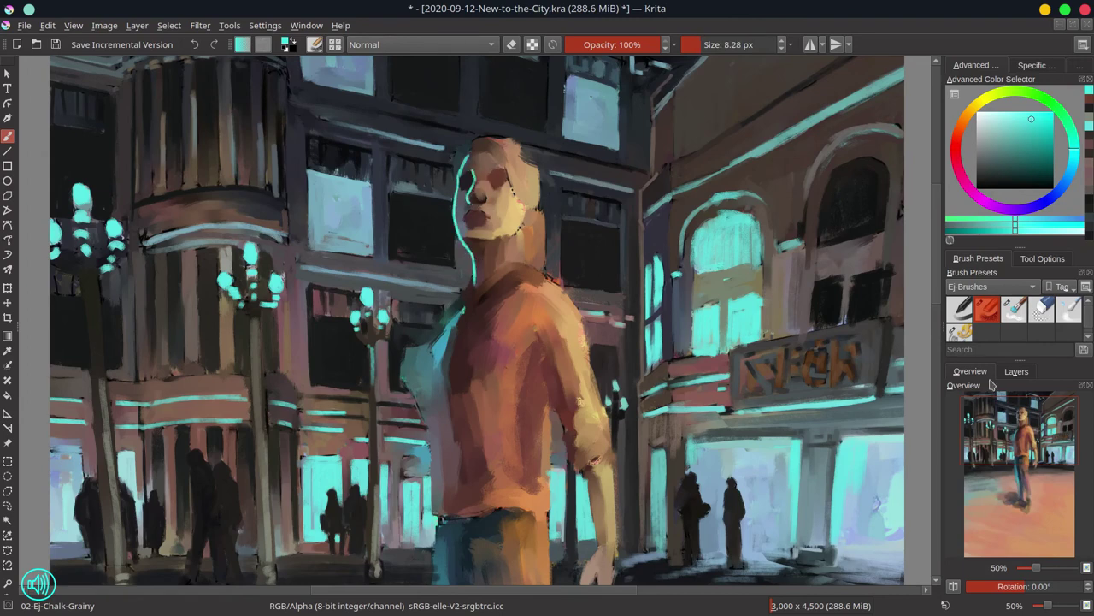
ctrl+click(513, 163)
key(bracketright)
key(bracketright)
key(bracketright)
key(bracketright)
key(bracketright)
key(bracketright)
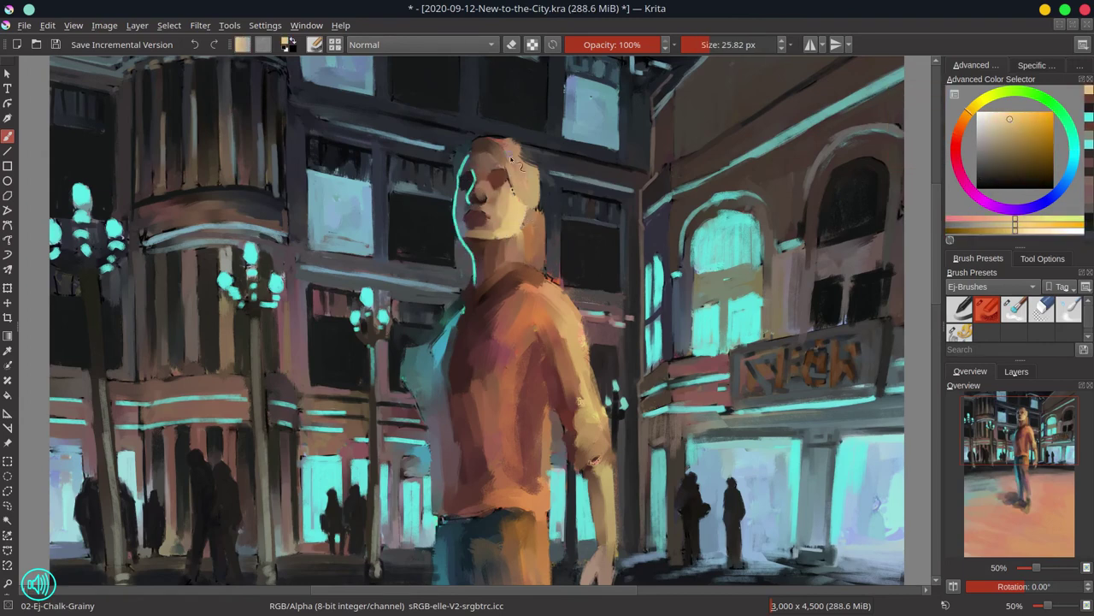
drag(500, 221, 517, 239)
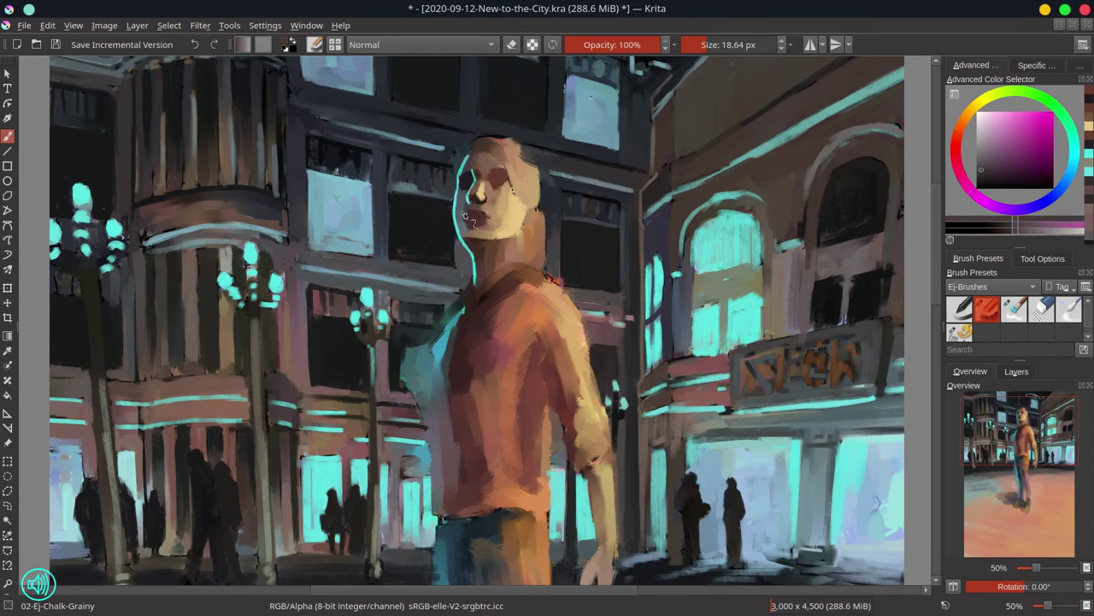
Add skin tone right of the chin and rework the shading of the face and neck
ctrl+click(478, 195)
key(bracketleft)
key(bracketleft)
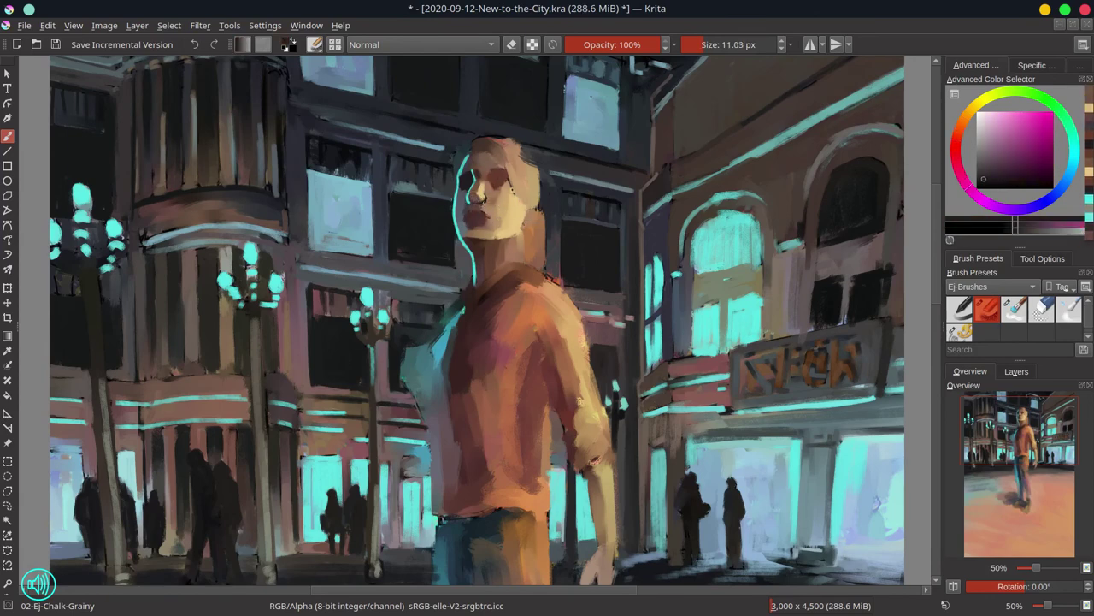
ctrl+click(515, 251)
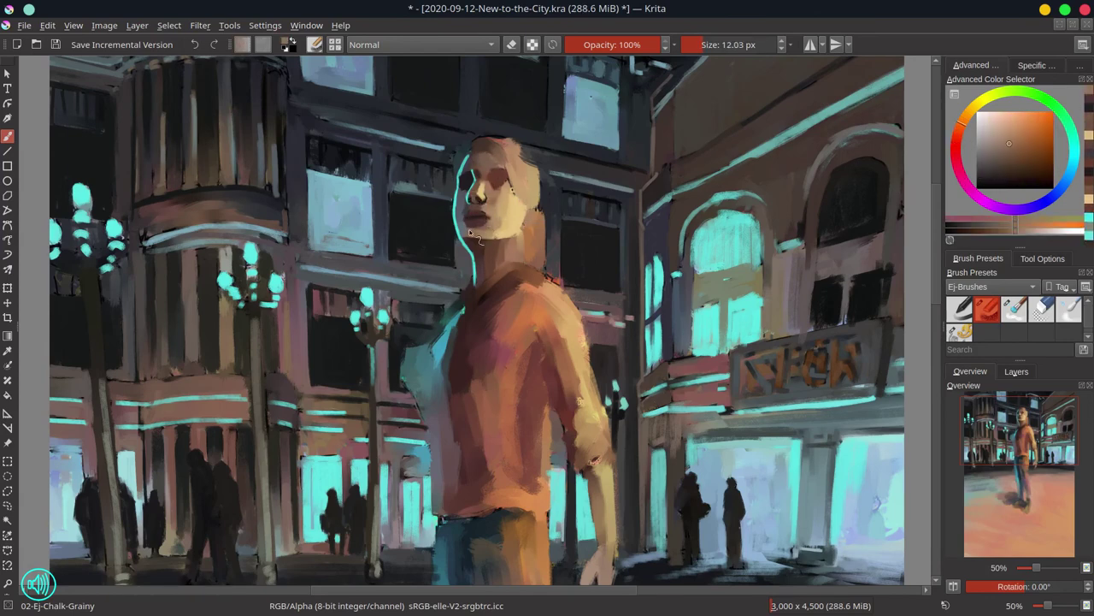
key(bracketright)
key(bracketright)
drag(548, 219, 513, 214)
ctrl+click(492, 198)
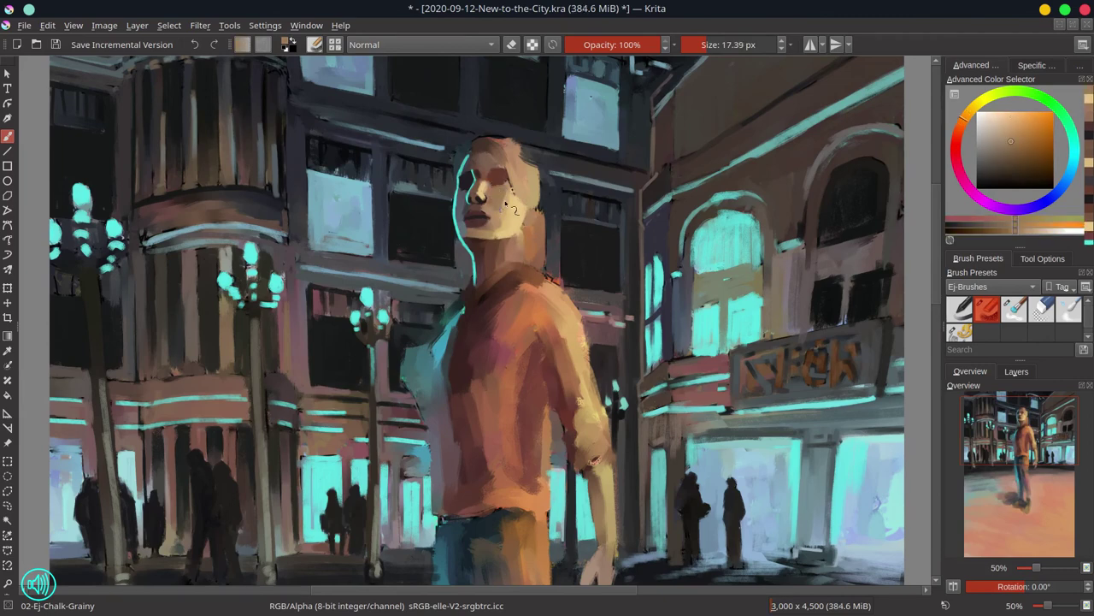
ctrl+click(504, 257)
drag(496, 252, 513, 278)
Sample face and eye tones at different brush sizes, then flip the view horizontally
ctrl+click(493, 246)
ctrl+click(472, 246)
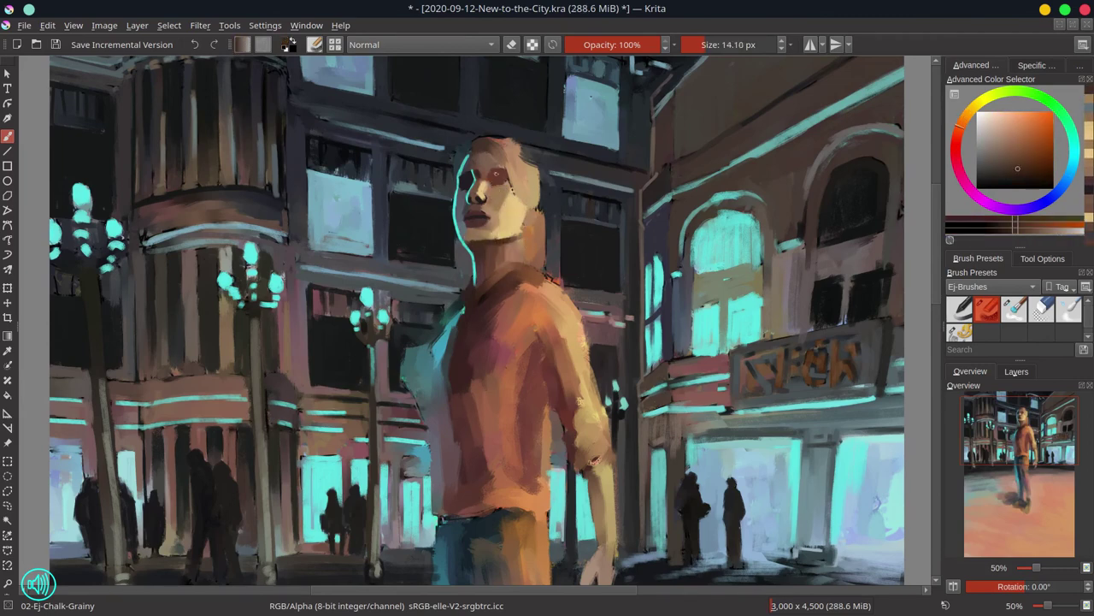
key(bracketleft)
ctrl+click(493, 178)
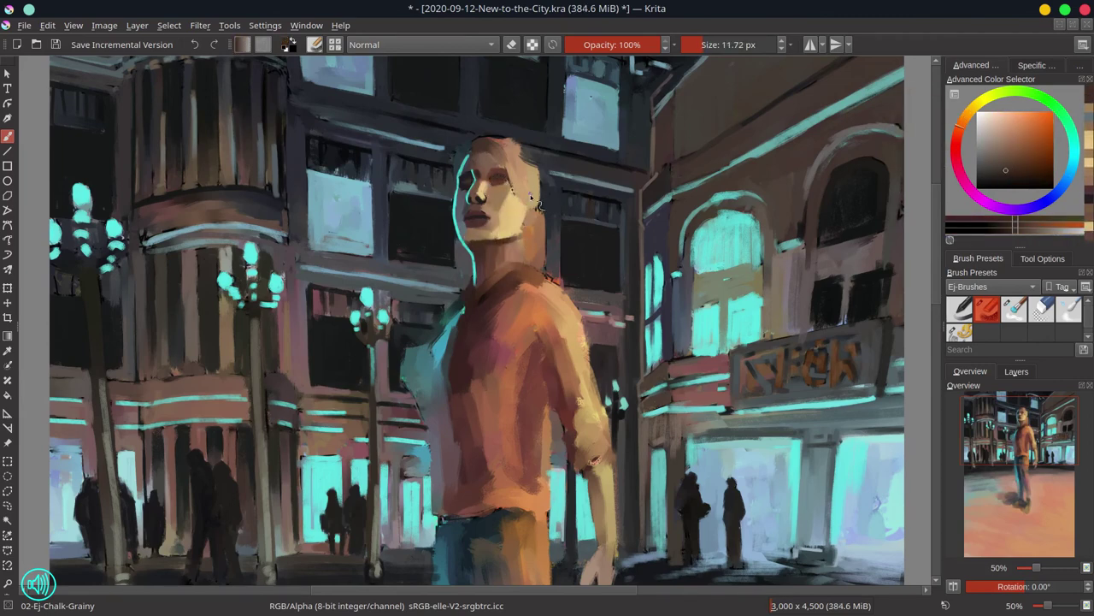
key(bracketright)
key(bracketright)
ctrl+click(475, 195)
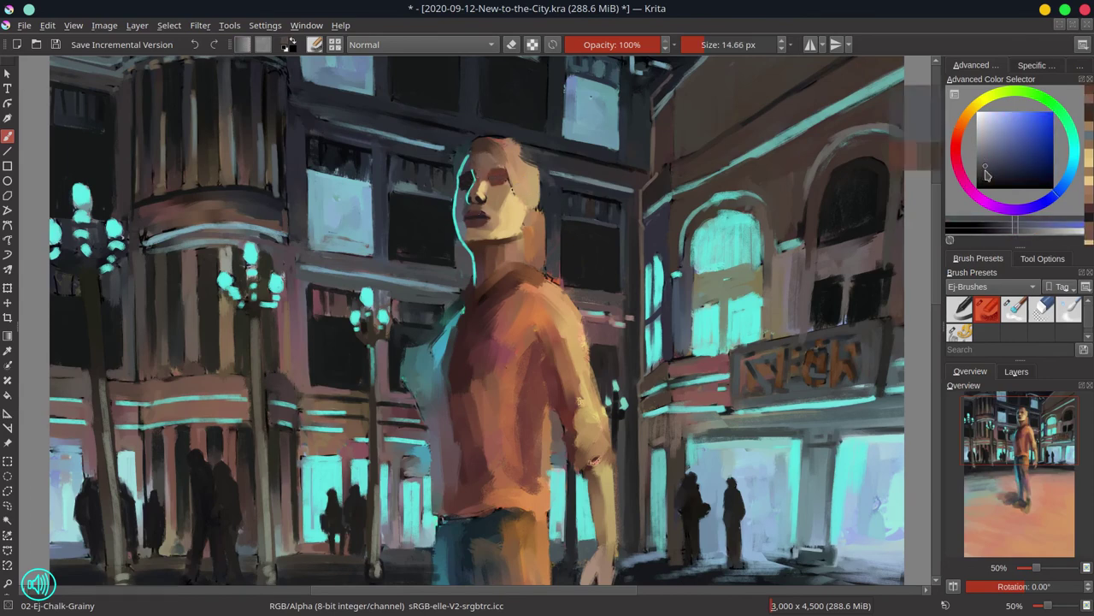
key(bracketleft)
key(bracketleft)
key(bracketleft)
ctrl+click(471, 173)
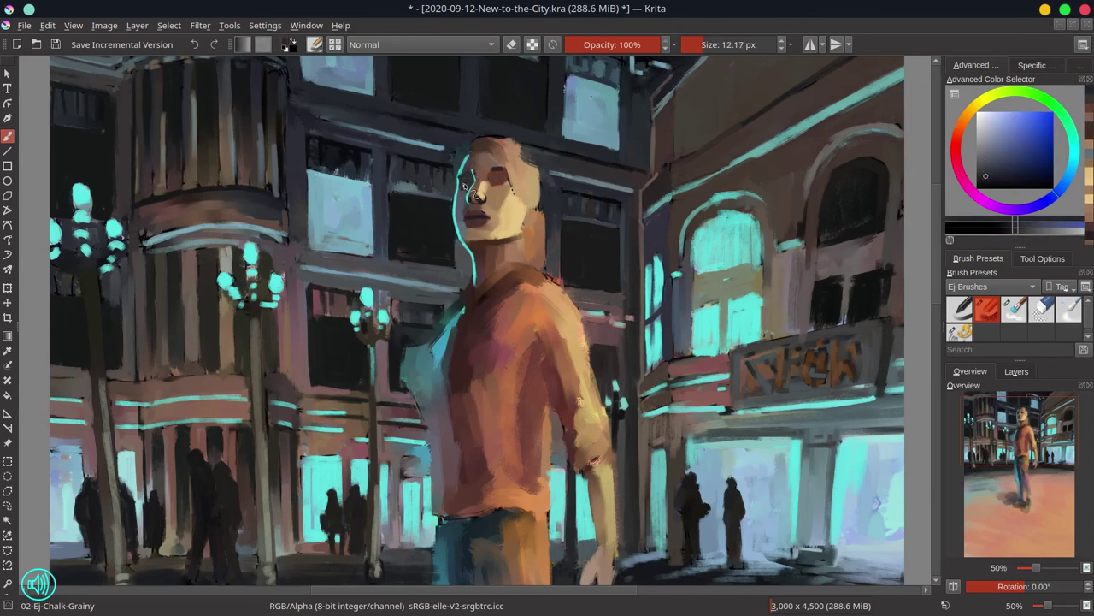
key(m)
Paint the hair a darker brown and sample reddish browns from the hair and neck
ctrl+click(479, 186)
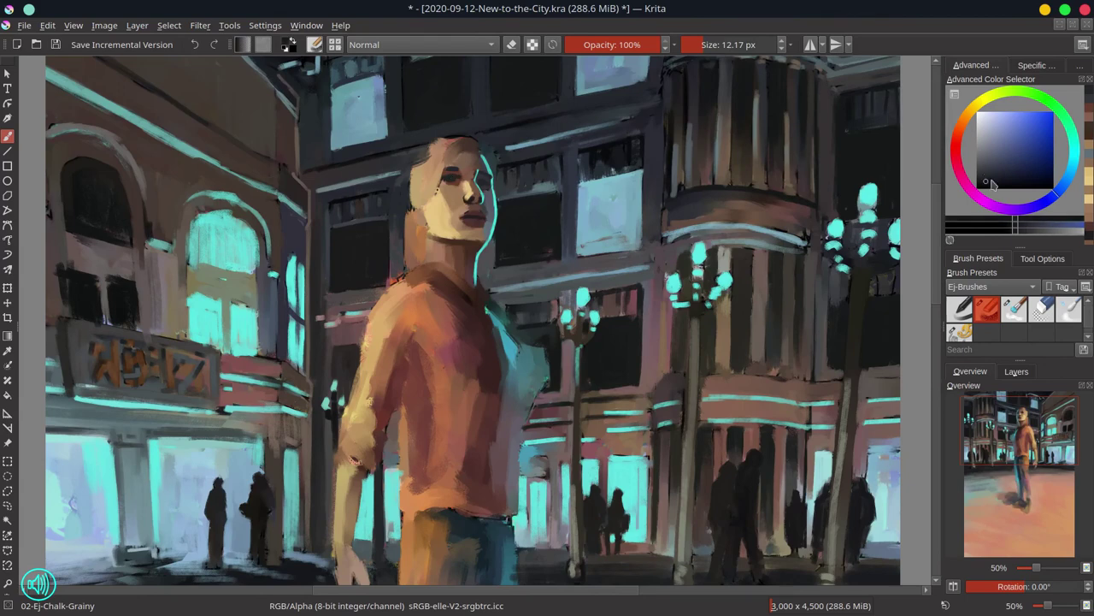
key(bracketleft)
key(bracketright)
key(bracketright)
key(bracketright)
key(bracketright)
key(bracketright)
key(bracketright)
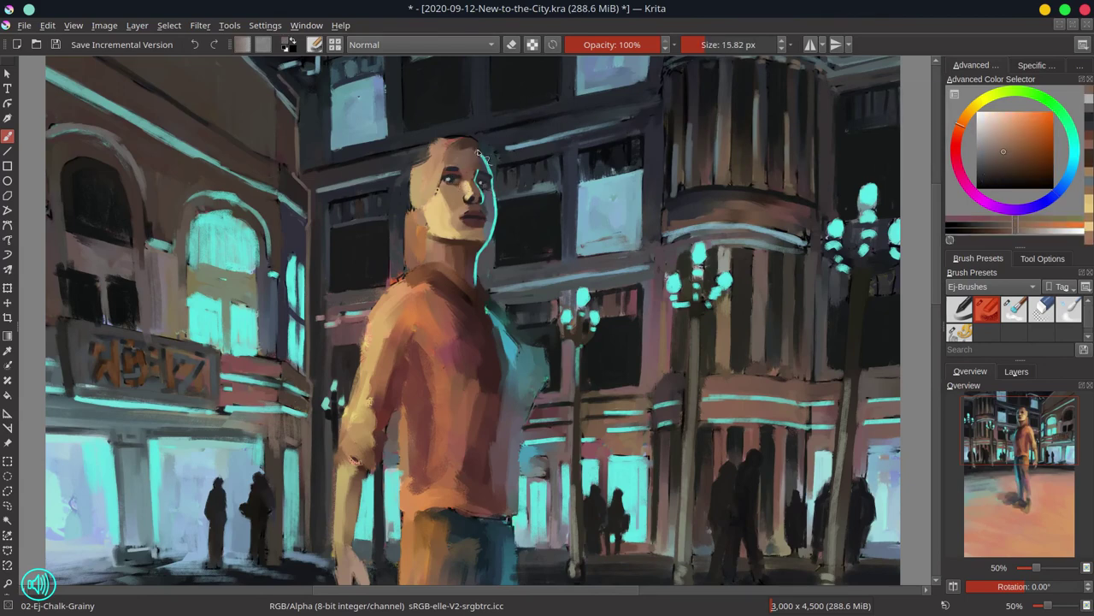
ctrl+click(477, 139)
mouse_move(477, 139)
mouse_down()
mouse_move(432, 175)
mouse_move(424, 209)
mouse_move(409, 158)
mouse_move(436, 154)
mouse_up()
ctrl+click(461, 201)
ctrl+click(453, 171)
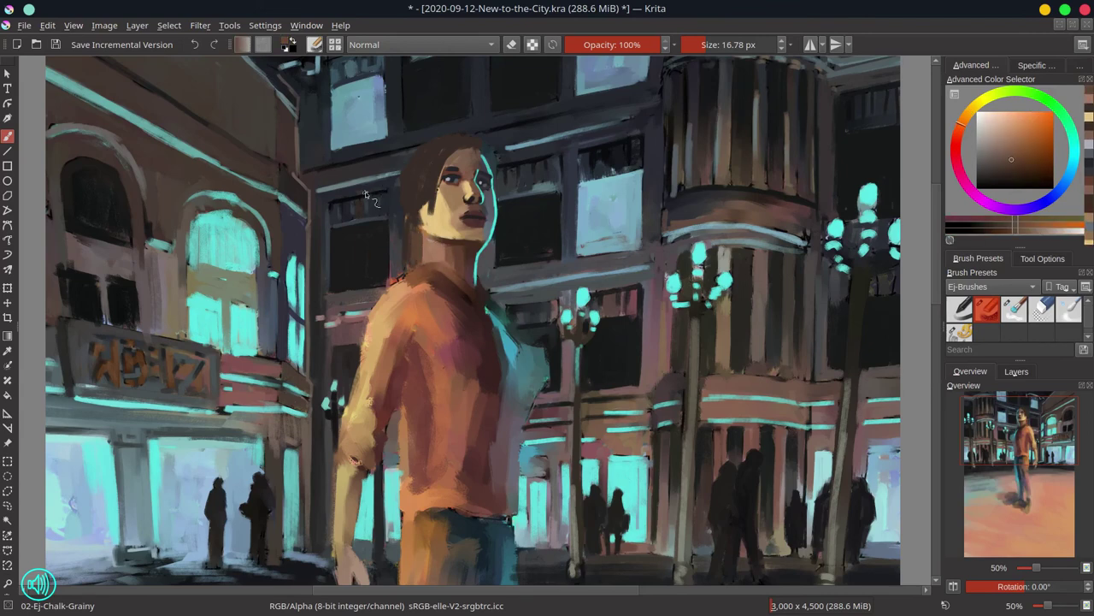
ctrl+click(444, 161)
key(bracketleft)
key(bracketleft)
key(bracketleft)
key(bracketleft)
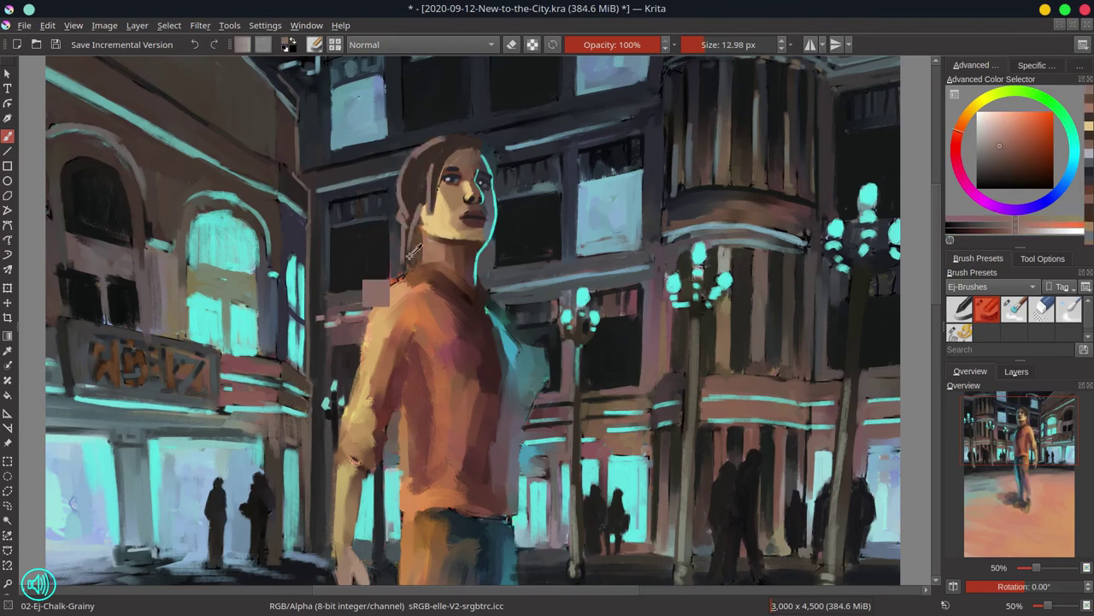
ctrl+click(412, 262)
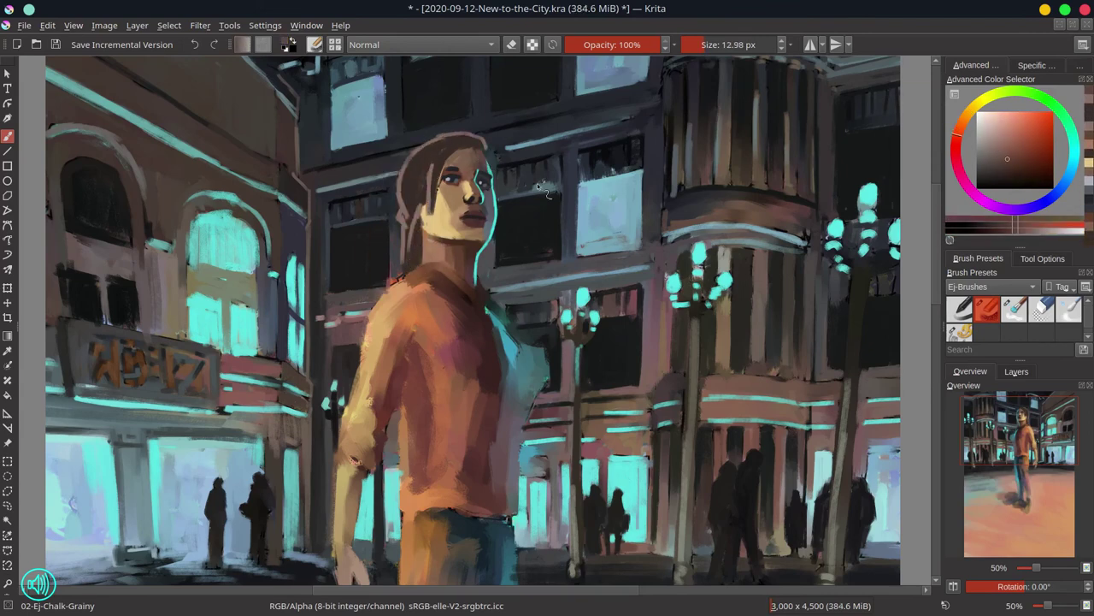
Add a cyan rim light along the hair's top-right edge
ctrl+click(492, 197)
key(bracketleft)
key(bracketleft)
drag(488, 147, 494, 177)
ctrl+click(432, 269)
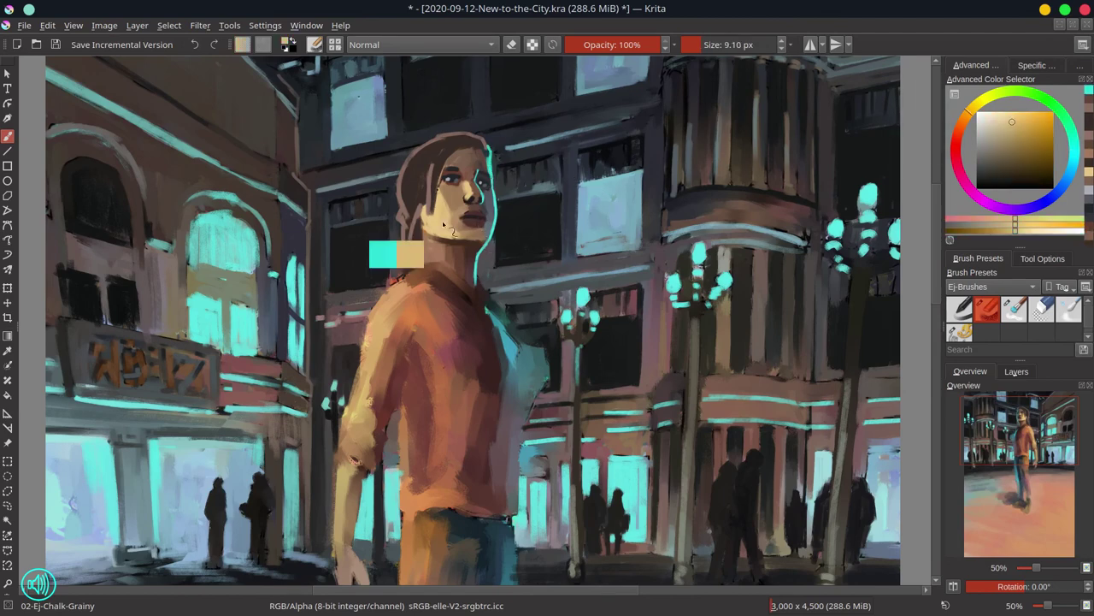
key(bracketright)
key(bracketright)
key(bracketright)
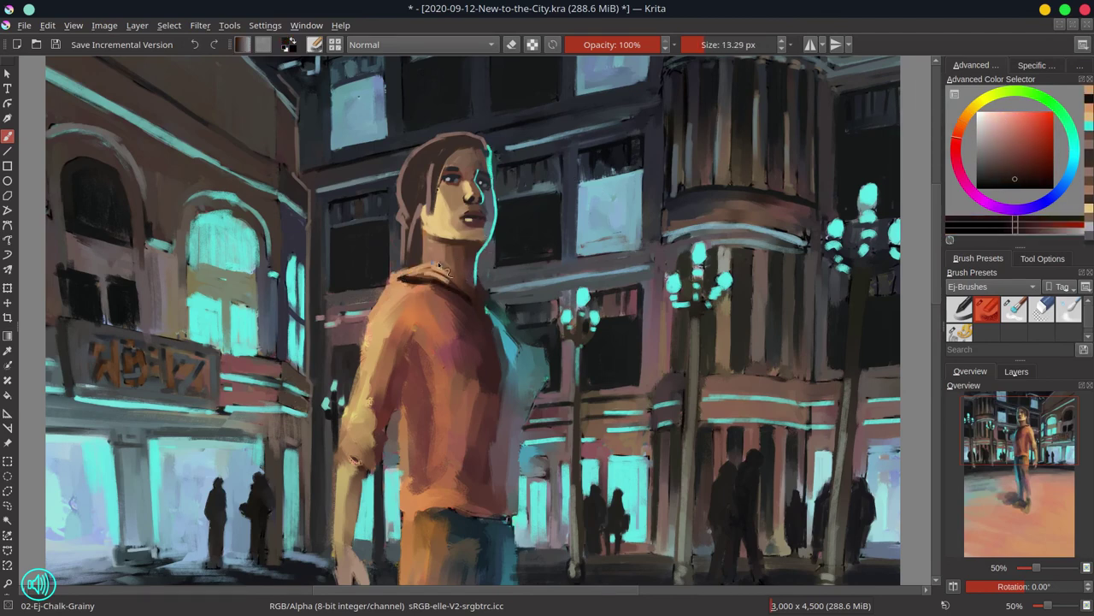
ctrl+click(495, 163)
key(bracketright)
Paint a brighter cyan rim along the right shoulder and down the shirt's right edge
mouse_move(498, 323)
mouse_down()
mouse_move(469, 265)
mouse_move(513, 301)
mouse_move(518, 339)
mouse_up()
ctrl+click(516, 230)
ctrl+click(483, 272)
key(bracketleft)
key(bracketleft)
key(bracketleft)
drag(453, 224, 508, 291)
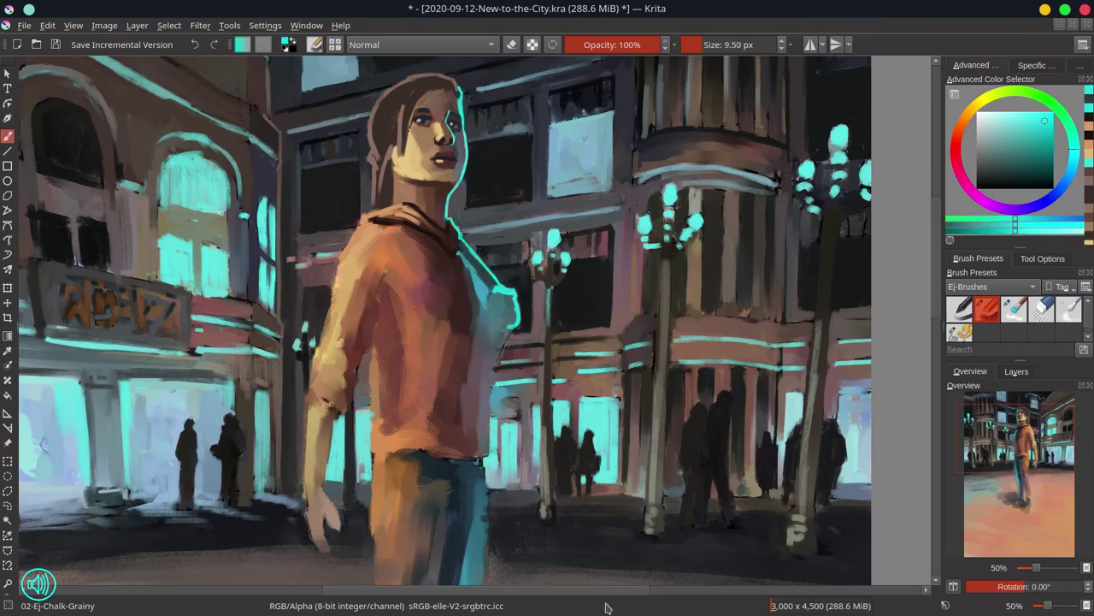
key(bracketright)
key(bracketright)
key(bracketleft)
drag(493, 342, 487, 446)
Dab dark reddish-brown shading onto the shirt's lower right with a larger brush
ctrl+click(490, 303)
key(bracketright)
key(bracketright)
key(bracketright)
key(bracketright)
ctrl+click(477, 336)
ctrl+click(420, 398)
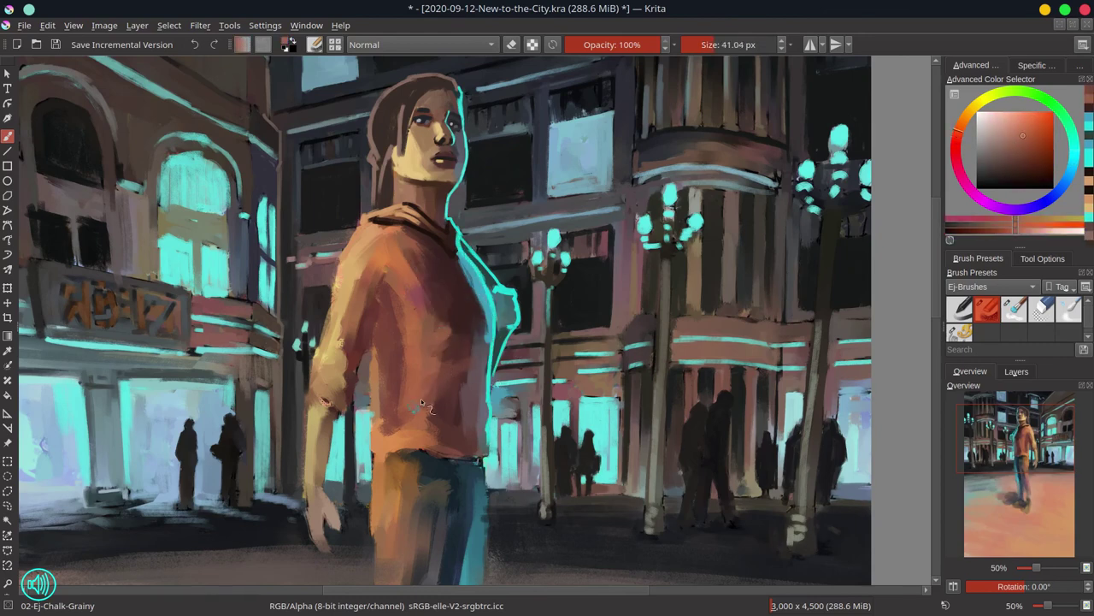
ctrl+click(483, 460)
mouse_move(469, 346)
mouse_down()
mouse_move(470, 411)
mouse_move(435, 440)
mouse_up()
Freehand-select the woman's head and rotate and tilt it with a transform
key(minus)
key(minus)
key(minus)
key(minus)
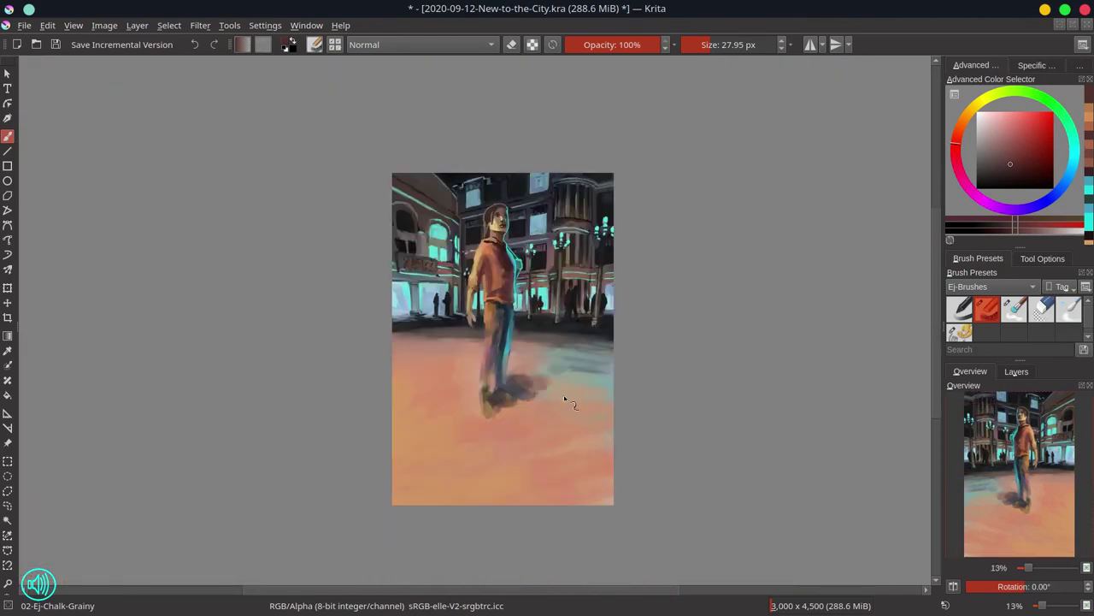
key(plus)
key(plus)
key(plus)
key(plus)
click(7, 491)
mouse_move(406, 171)
mouse_down()
mouse_move(410, 226)
mouse_move(479, 291)
mouse_move(403, 160)
mouse_up()
drag(516, 85, 386, 257)
key(minus)
key(minus)
key(minus)
key(minus)
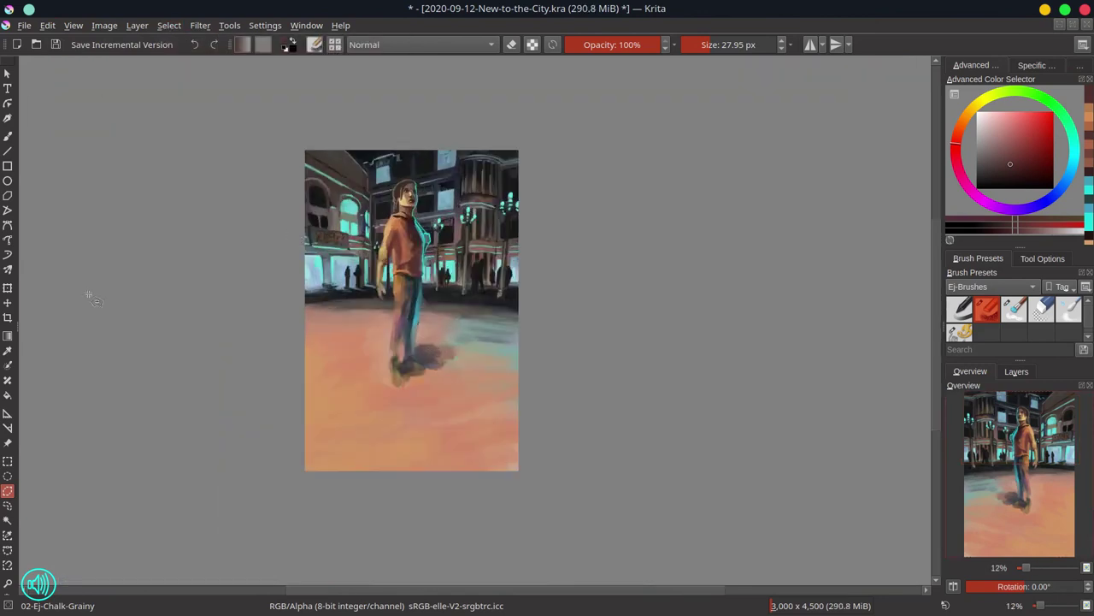
key(ctrl+t)
drag(424, 169, 219, 260)
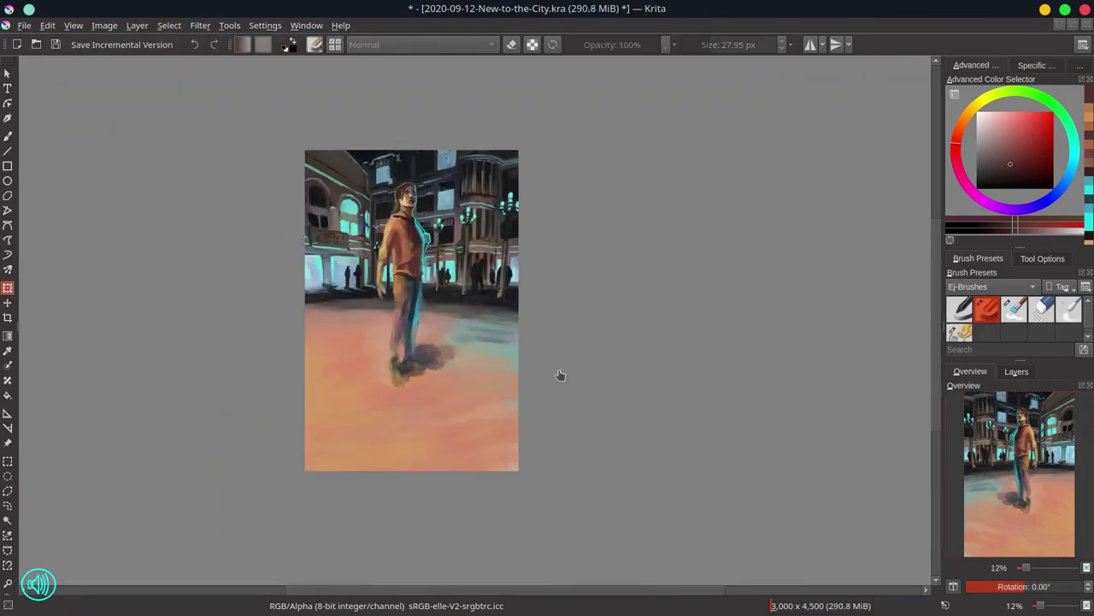
Merge the transformed head layer into the layer below
click(1017, 371)
right_click(1008, 466)
click(923, 244)
click(986, 376)
Erase stray paint at the top of the hair with the 04-Ej-Eraser-Circle brush
click(959, 307)
key(plus)
key(plus)
key(plus)
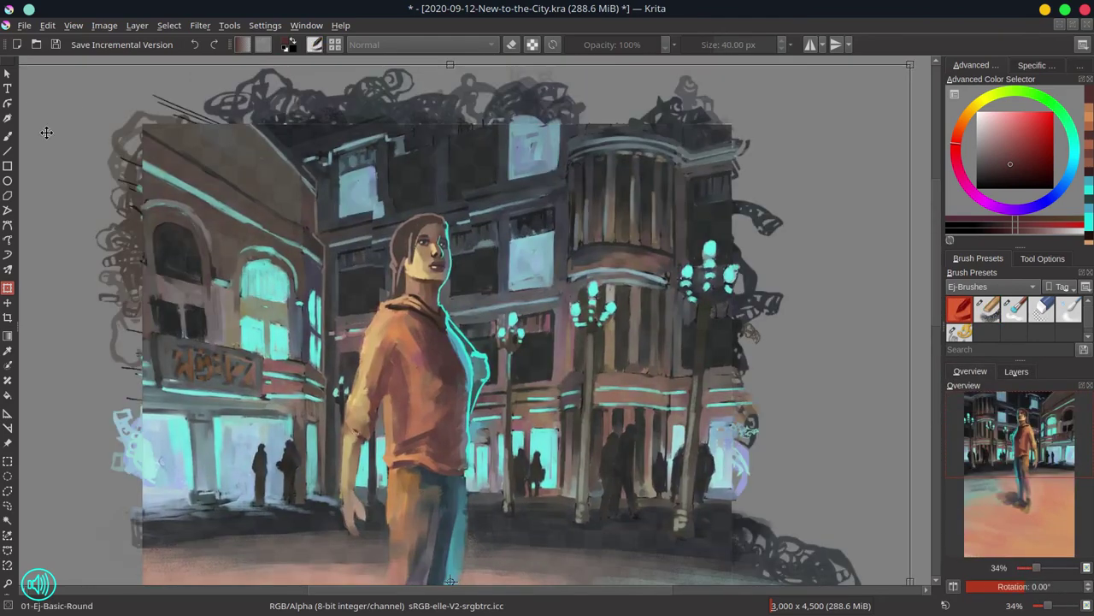
click(7, 135)
click(1016, 371)
key(e)
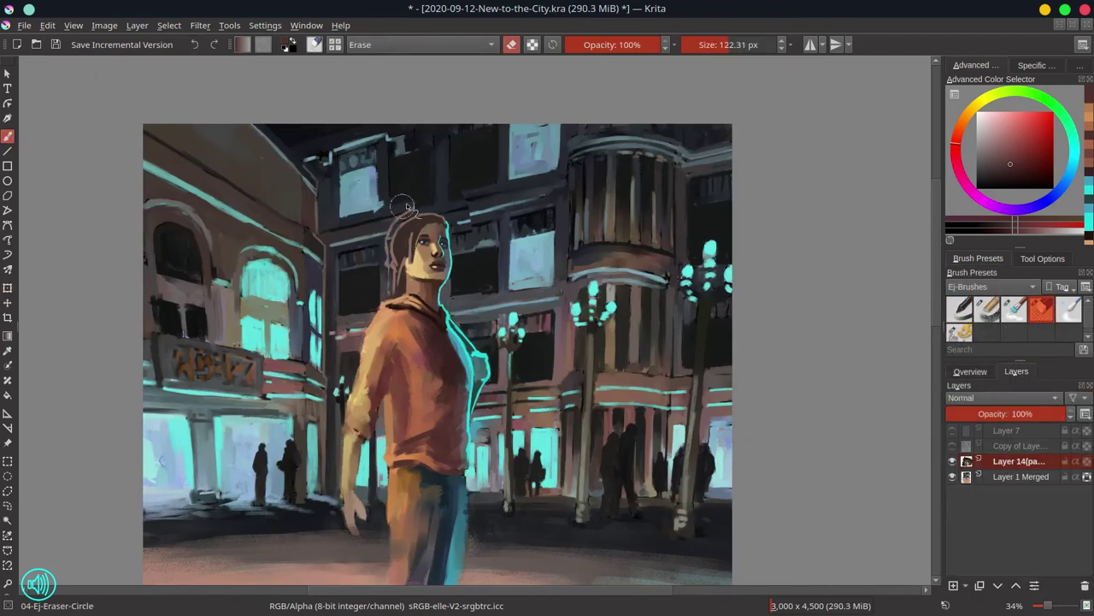
Return to 02-Ej-Chalk-Grainy, pick dark teal, and merge the paint layer into Layer 1 Merged
key(/)
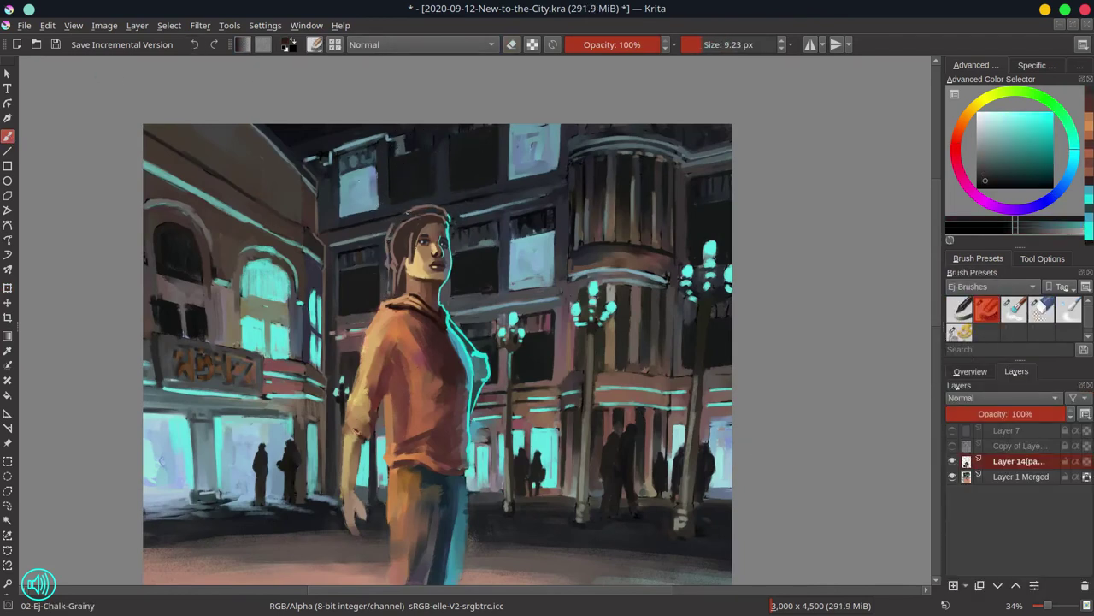
key(bracketright)
ctrl+click(372, 283)
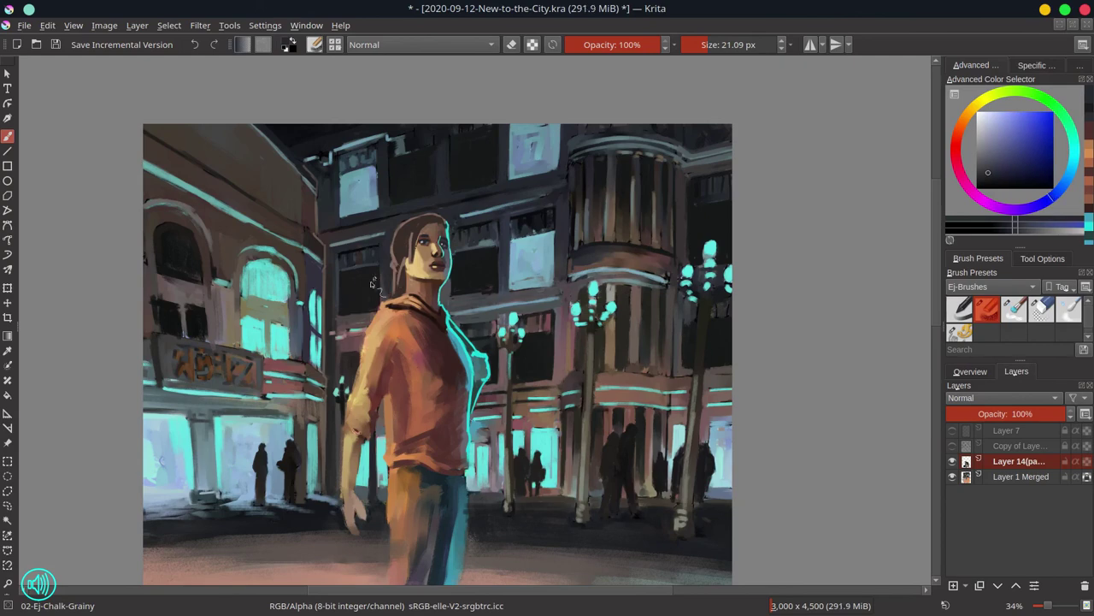
ctrl+click(457, 221)
key(bracketleft)
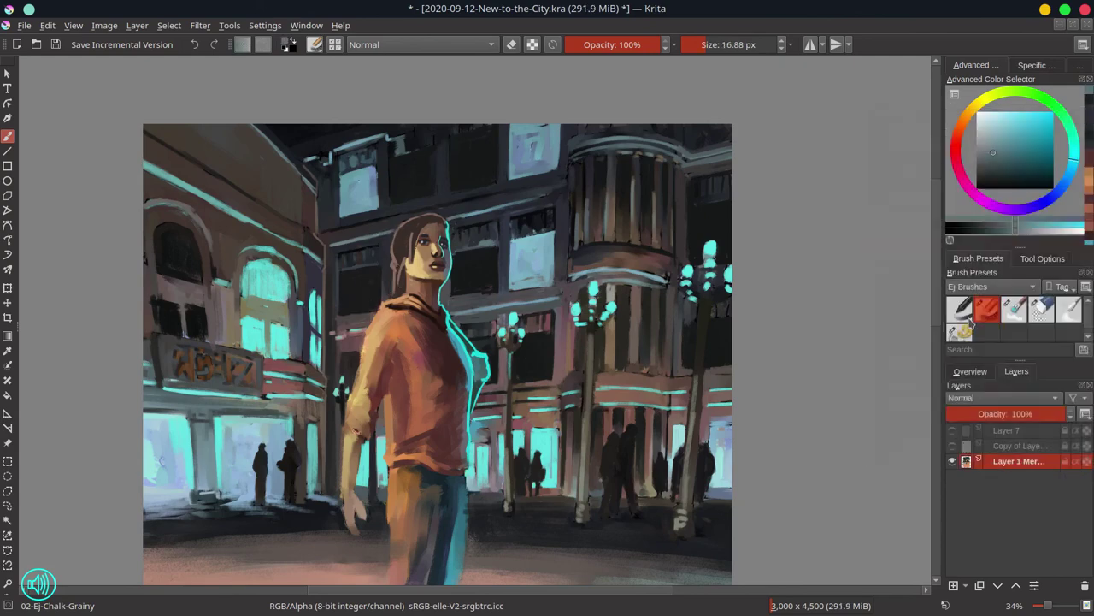
click(971, 371)
Mirror the canvas and paint a sampled orange stroke down the figure's right arm
key(m)
mouse_move(732, 492)
mouse_down()
mouse_move(622, 347)
mouse_move(637, 428)
mouse_up()
ctrl+click(488, 354)
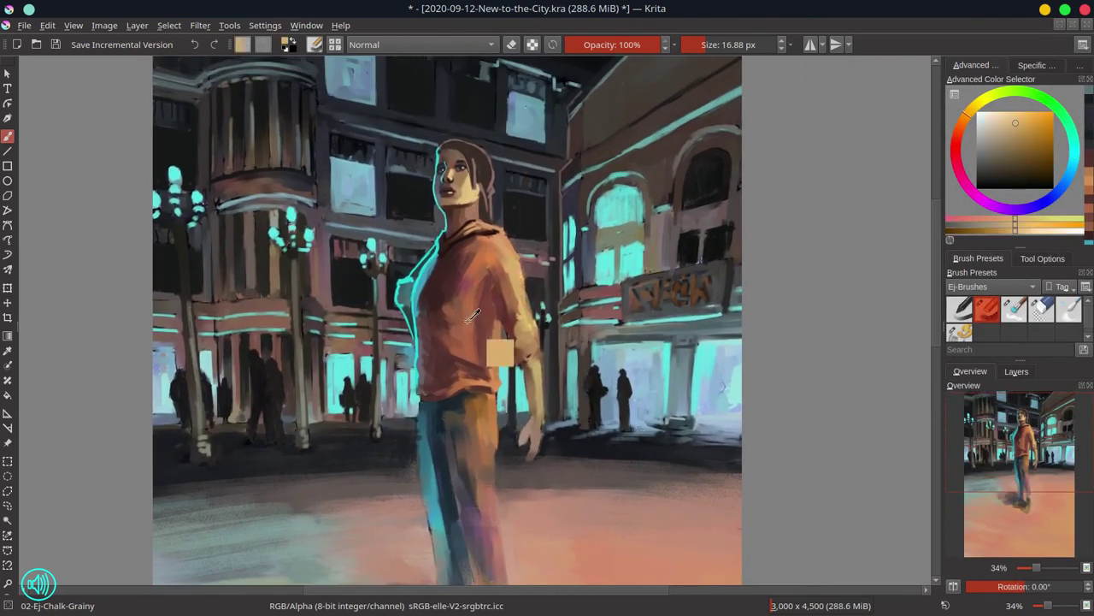
key(bracketright)
ctrl+click(509, 242)
mouse_move(508, 242)
mouse_down()
mouse_move(525, 288)
mouse_move(530, 342)
mouse_up()
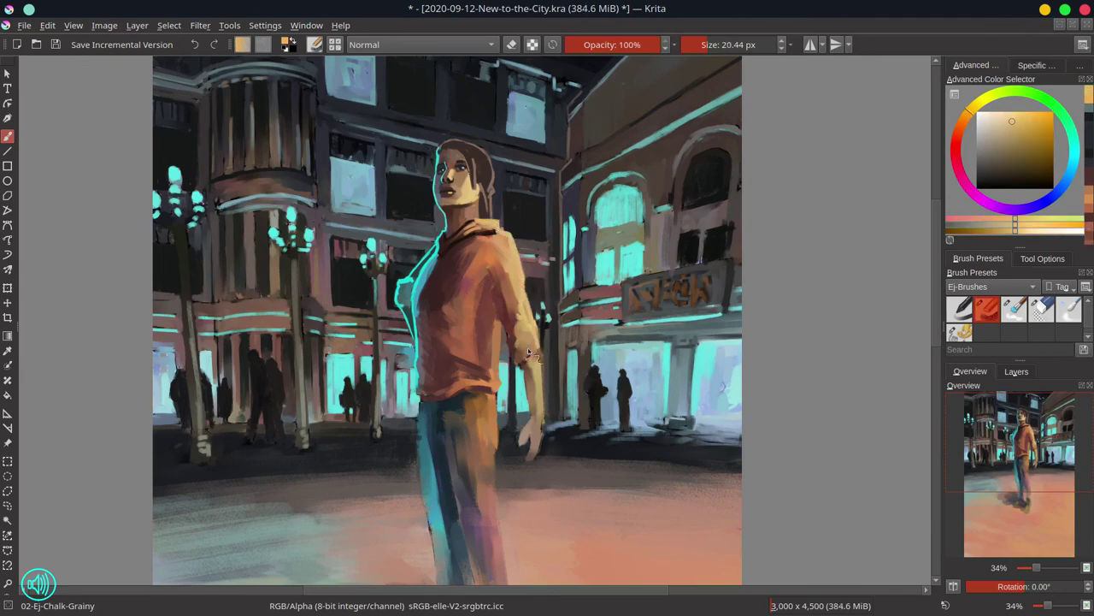
Add a dark purple-grey touch near the hand with a smaller brush
ctrl+click(516, 366)
ctrl+click(517, 366)
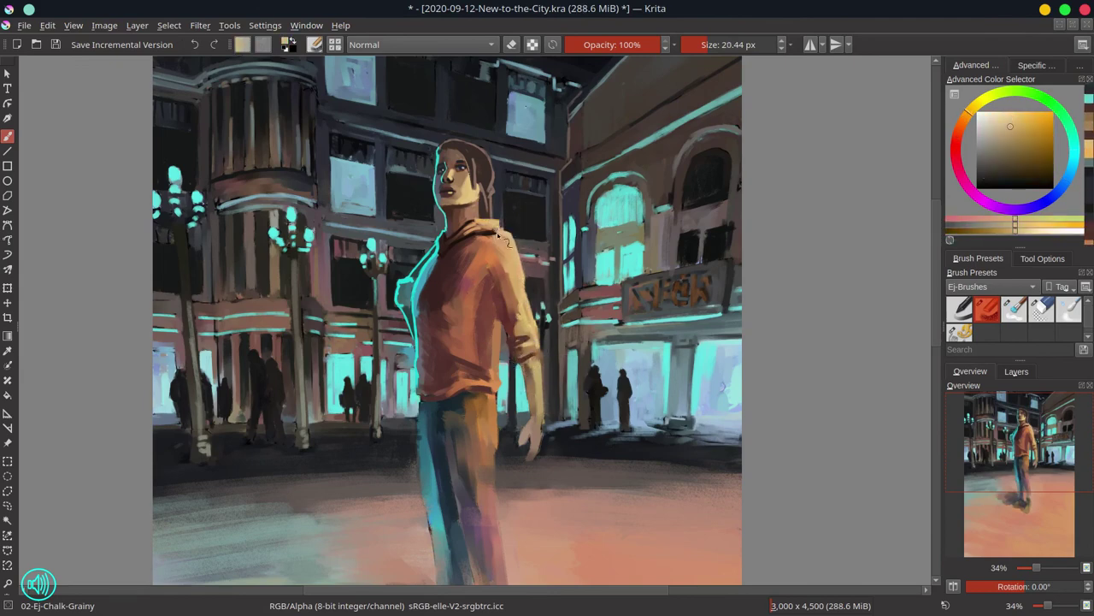
key(bracketleft)
ctrl+click(552, 395)
ctrl+click(555, 453)
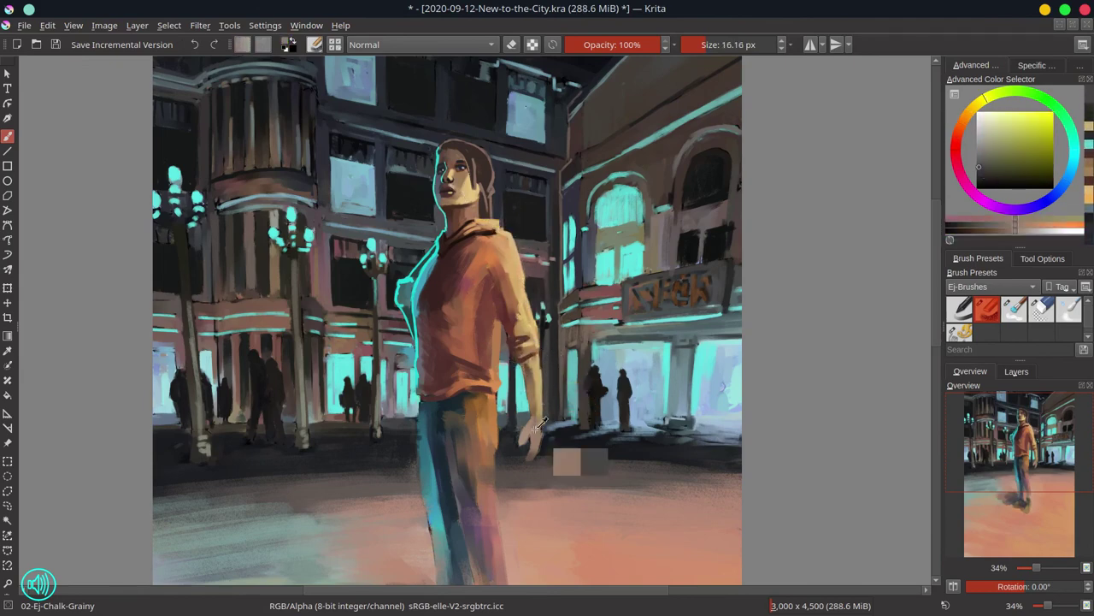
drag(564, 449, 531, 444)
Darken the shirt's left edge with sampled dark red and shadow tones
ctrl+click(547, 437)
ctrl+click(547, 436)
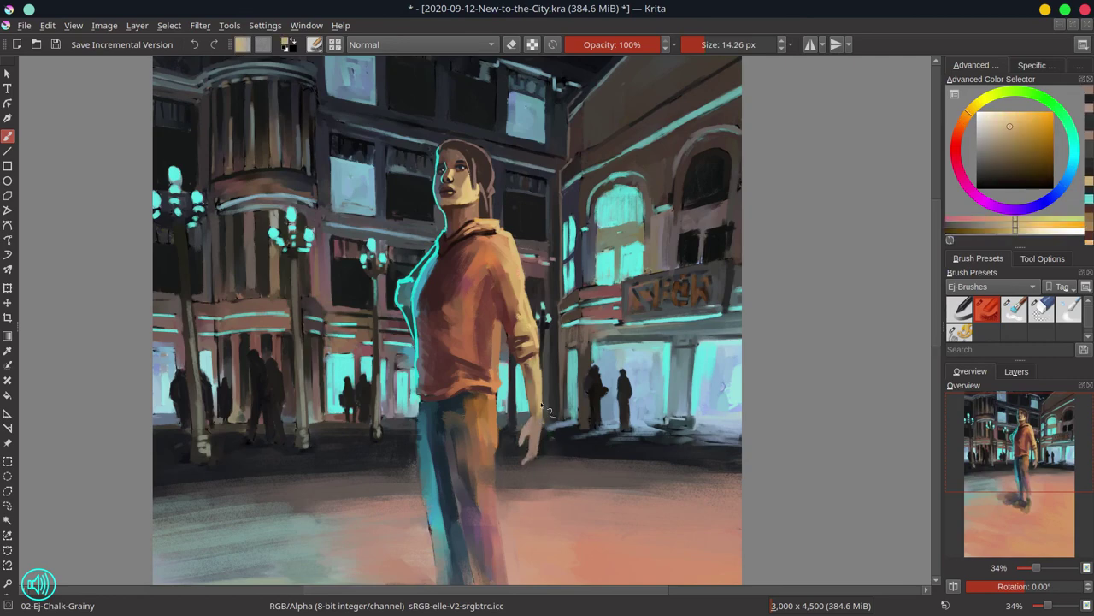
ctrl+click(544, 434)
key(bracketright)
ctrl+click(493, 314)
ctrl+click(491, 295)
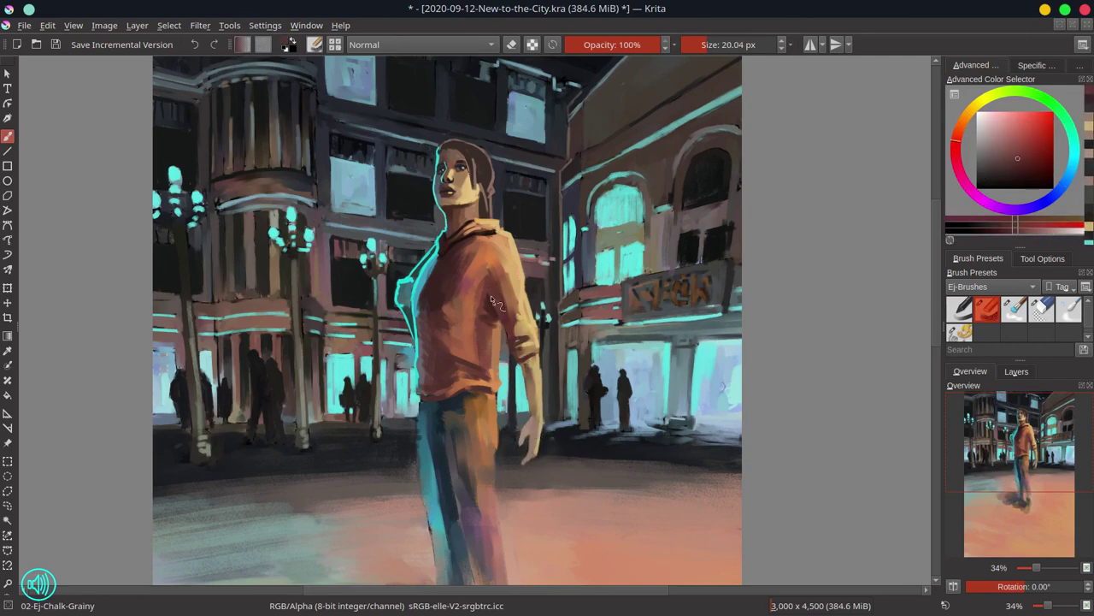
ctrl+click(486, 341)
key(bracketright)
key(bracketright)
drag(427, 309, 441, 381)
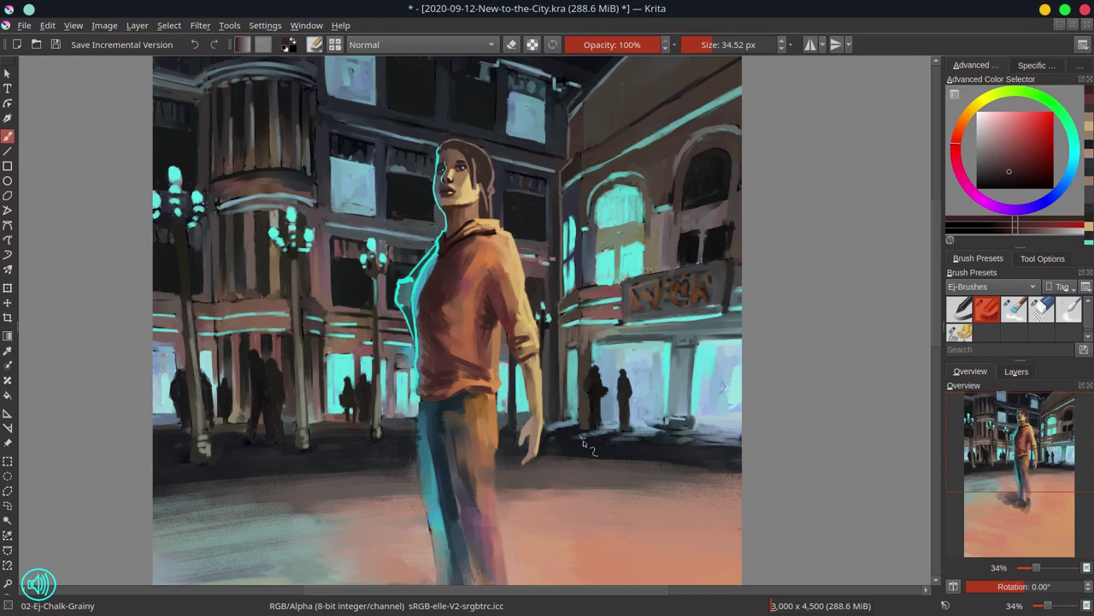
key(minus)
Paint a light stroke along the leg and a light cyan rim on its left edge
ctrl+click(496, 291)
key(bracketleft)
key(bracketleft)
drag(494, 291, 513, 483)
ctrl+click(488, 489)
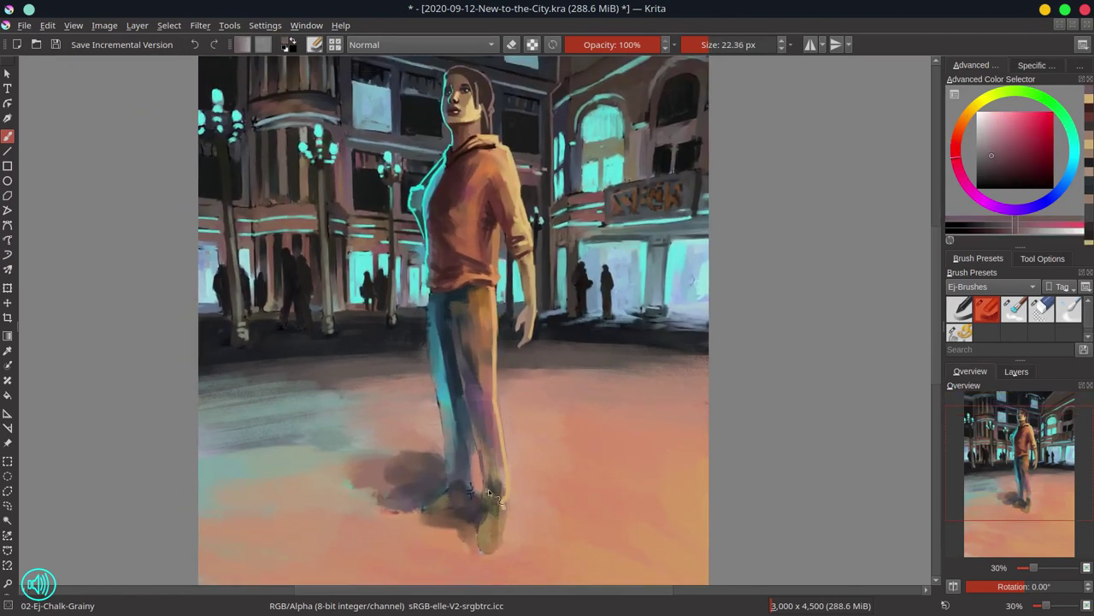
ctrl+click(438, 368)
key(bracketleft)
drag(453, 333, 470, 429)
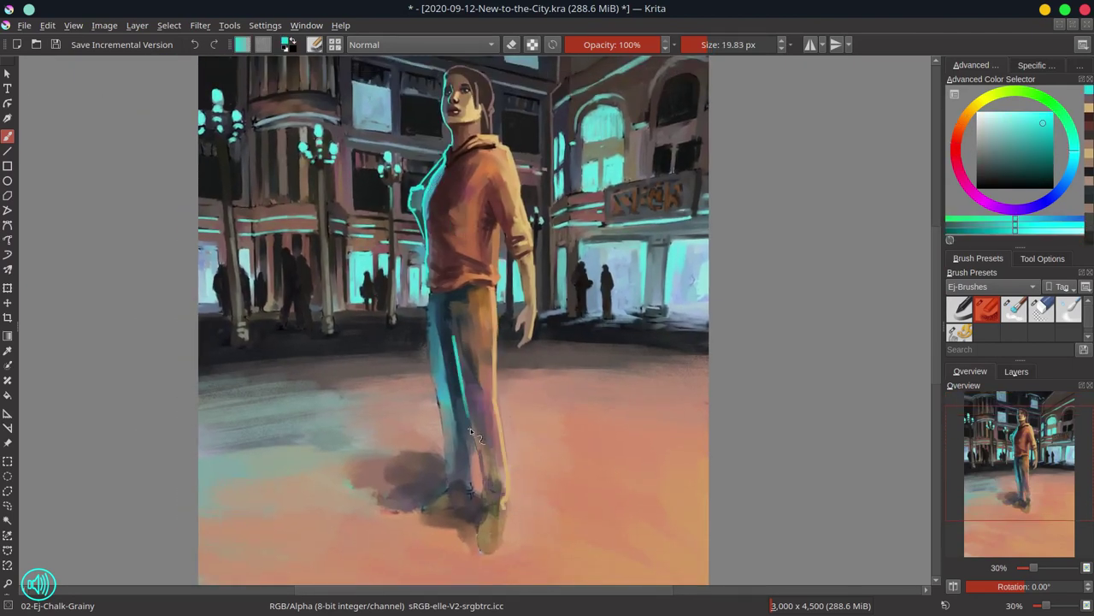
Darken the jeans with broad dark blue-grey strokes
ctrl+click(489, 495)
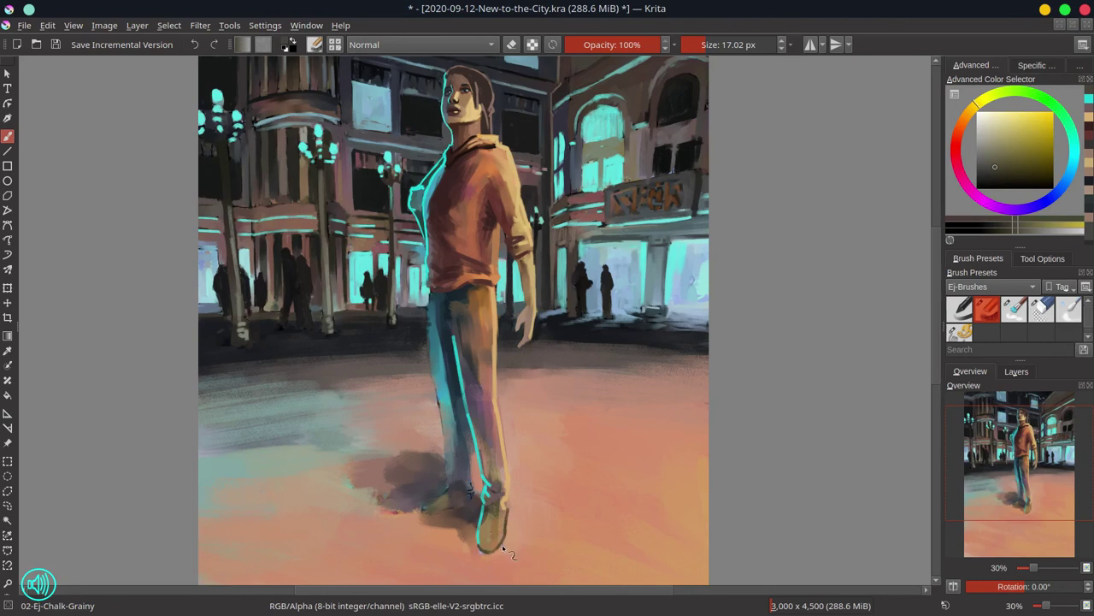
ctrl+click(442, 300)
key(bracketright)
key(bracketright)
key(bracketright)
key(bracketright)
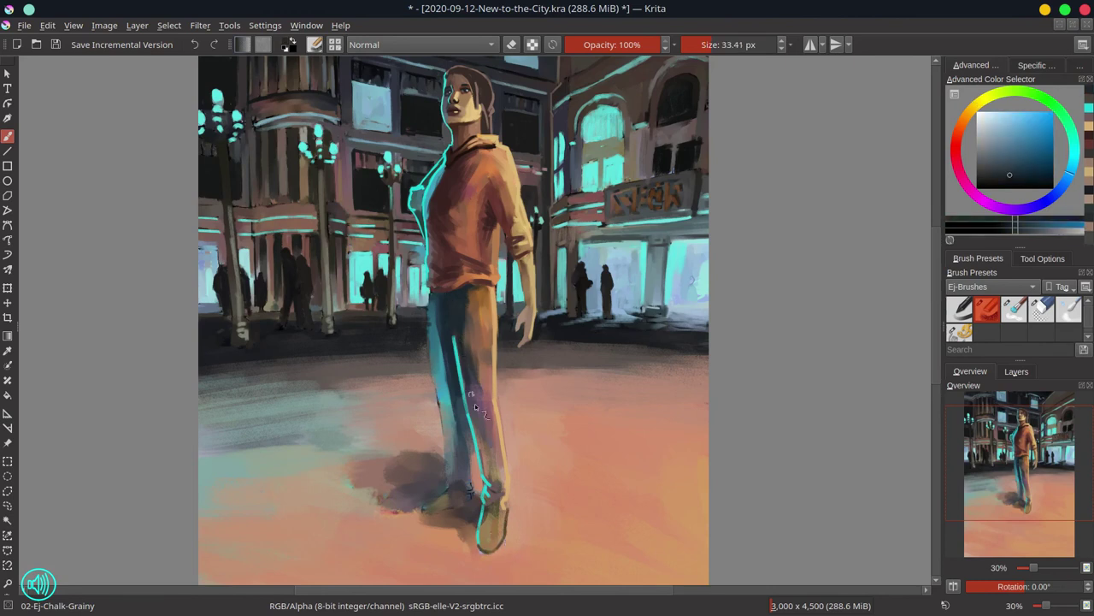
key(bracketleft)
key(bracketleft)
mouse_move(445, 309)
mouse_down()
mouse_move(450, 427)
mouse_move(438, 370)
mouse_up()
Outline the lower leg and foot in light cyan, then paint dark shadows over the shoe
click(1074, 154)
click(1043, 120)
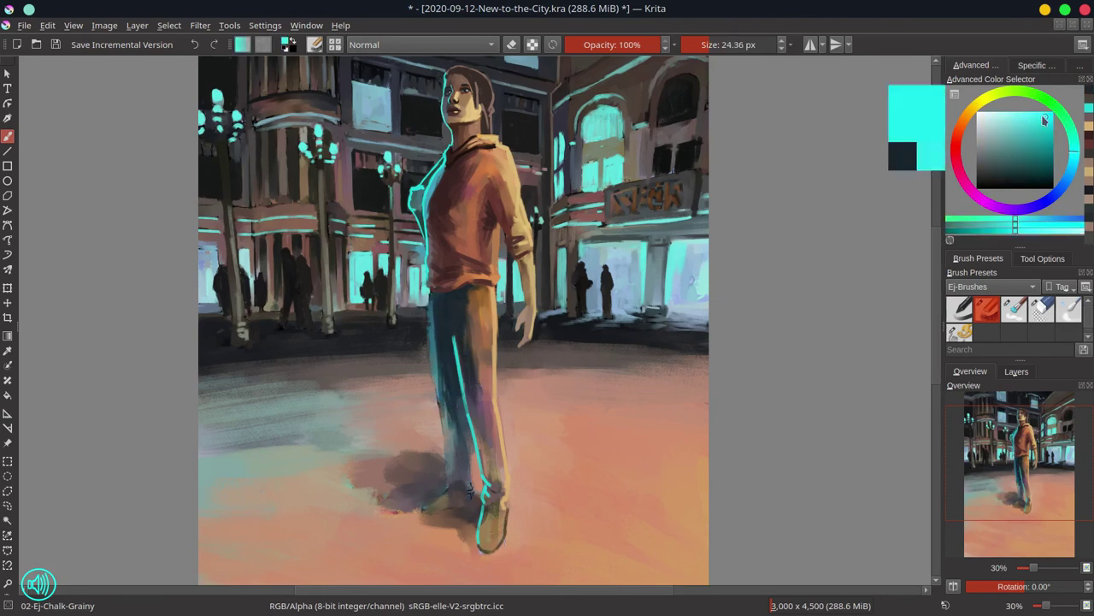
mouse_move(443, 424)
mouse_down()
mouse_move(448, 488)
mouse_move(424, 506)
mouse_move(447, 381)
mouse_move(473, 493)
mouse_up()
key(bracketleft)
ctrl+click(469, 426)
ctrl+click(470, 484)
drag(460, 402, 472, 481)
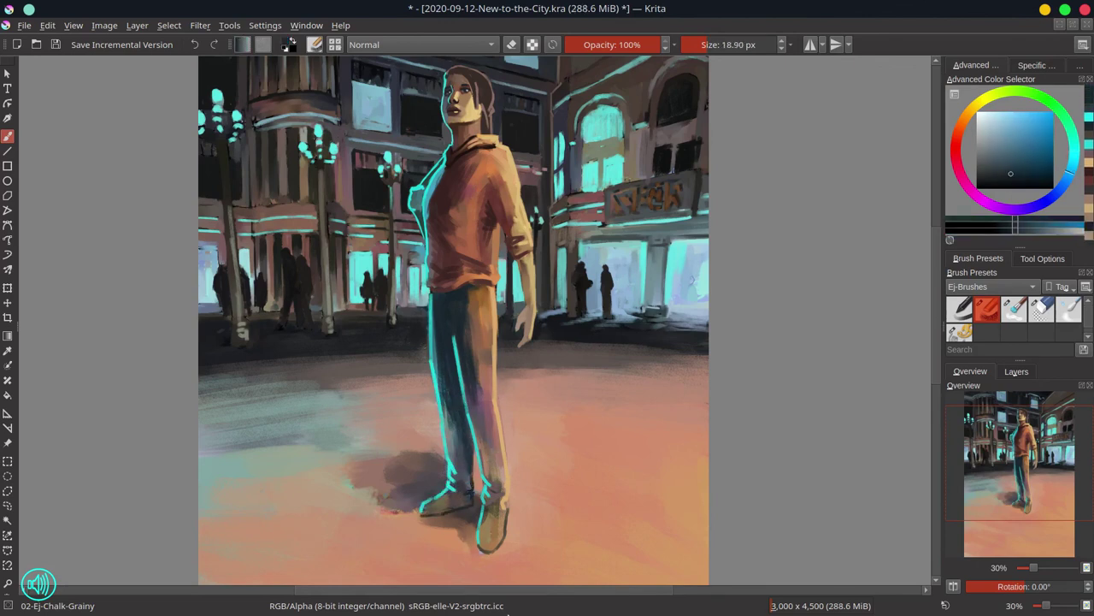
ctrl+click(679, 170)
key(minus)
key(minus)
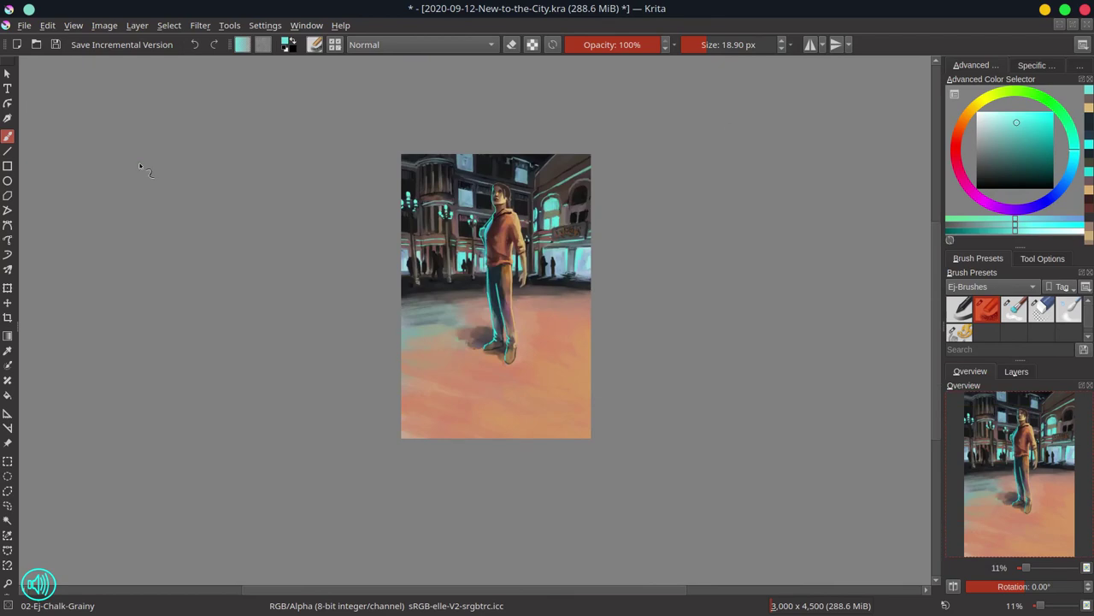
Save the painting and briefly mirror the view to check the composition
key(ctrl+s)
click(954, 587)
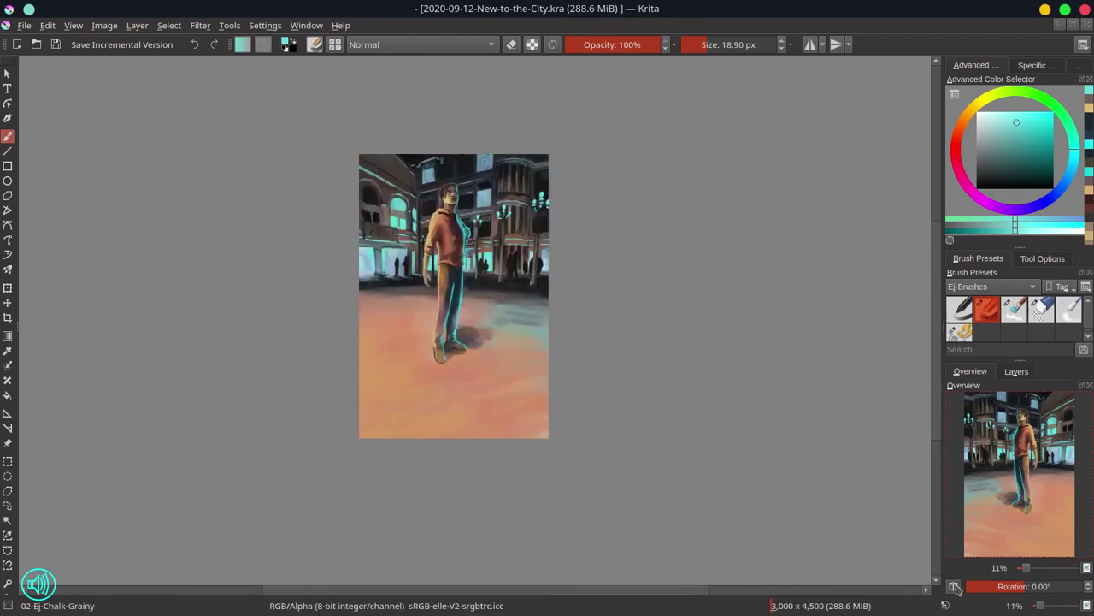
click(954, 586)
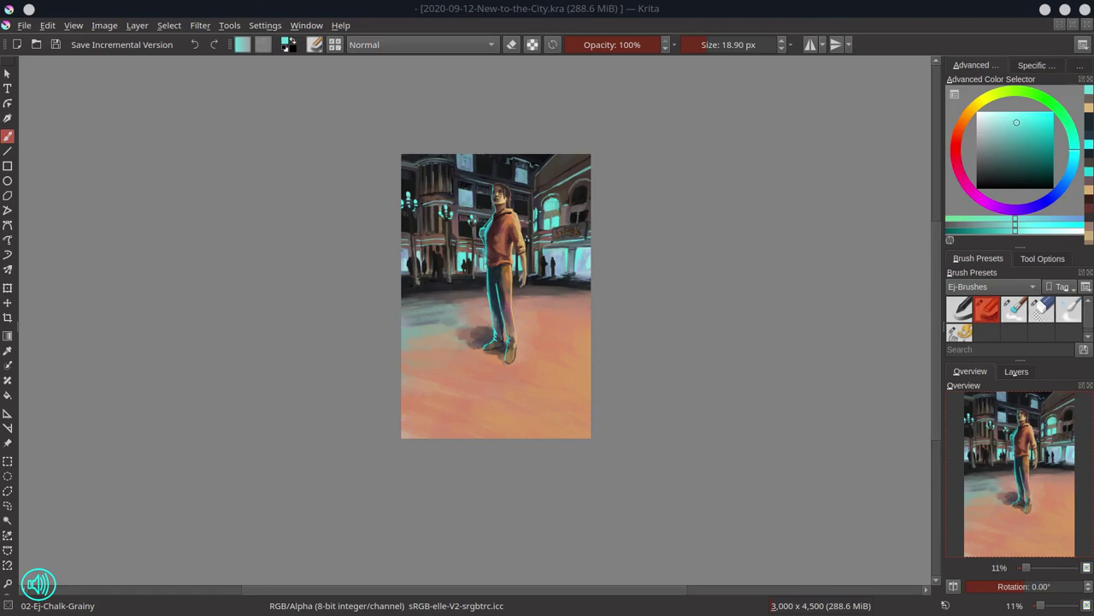
Set the document title to 'New to the City' in Document Information
click(866, 8)
click(24, 25)
click(78, 285)
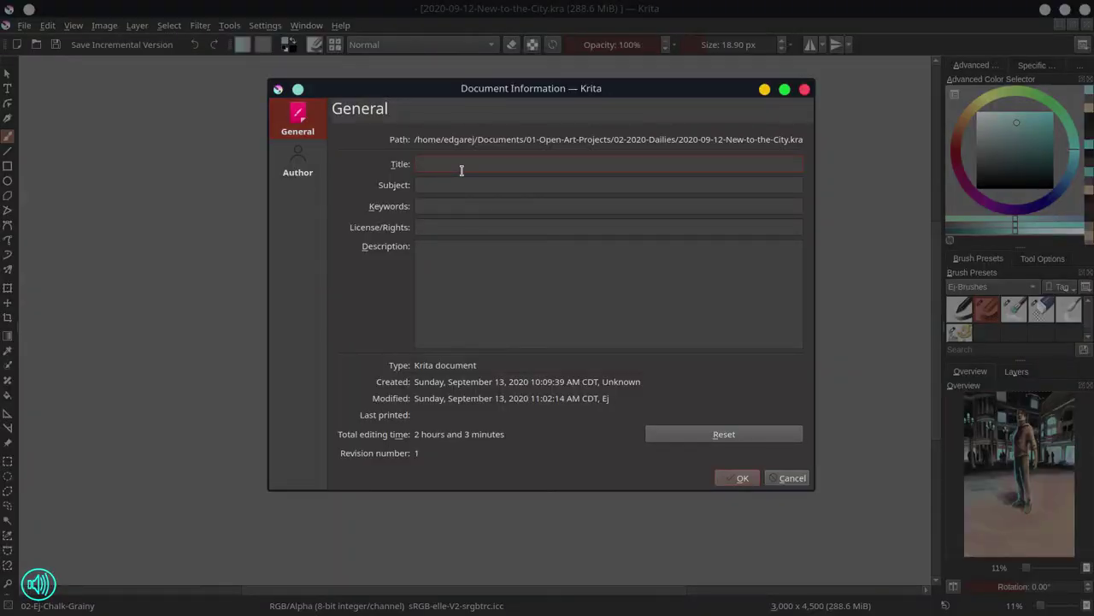
click(459, 169)
text(New to the City)
click(298, 171)
key(Return)
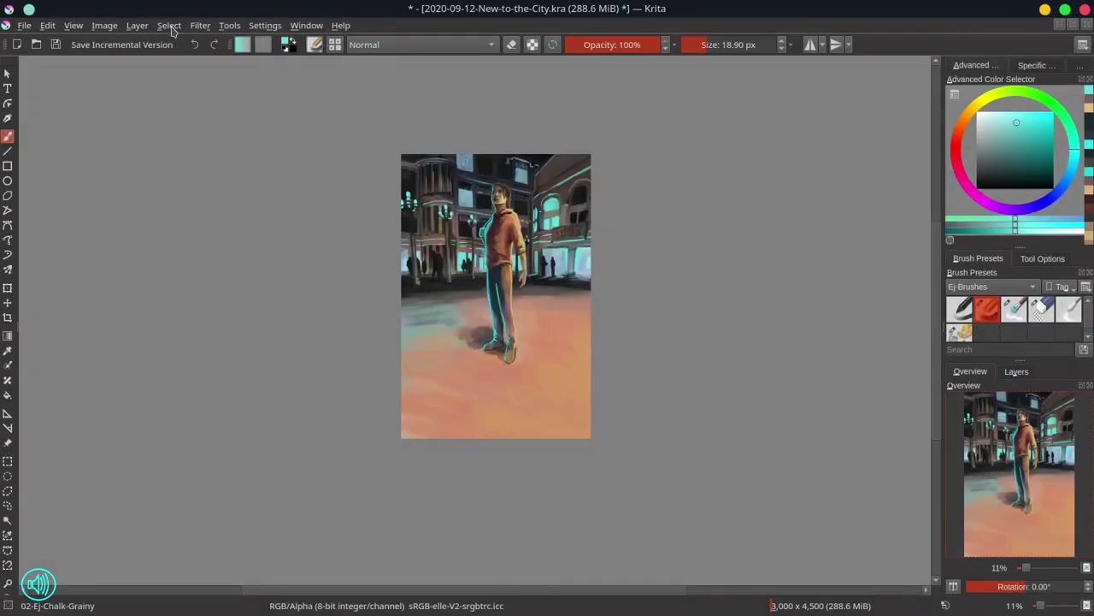
Save the painting again with its new title
click(104, 25)
click(147, 369)
key(ctrl+s)
Export the painting as JPEG into the Pictures subfolder, overwriting 2020-09-12-New-to-the-City.jpg
key(alt+f)
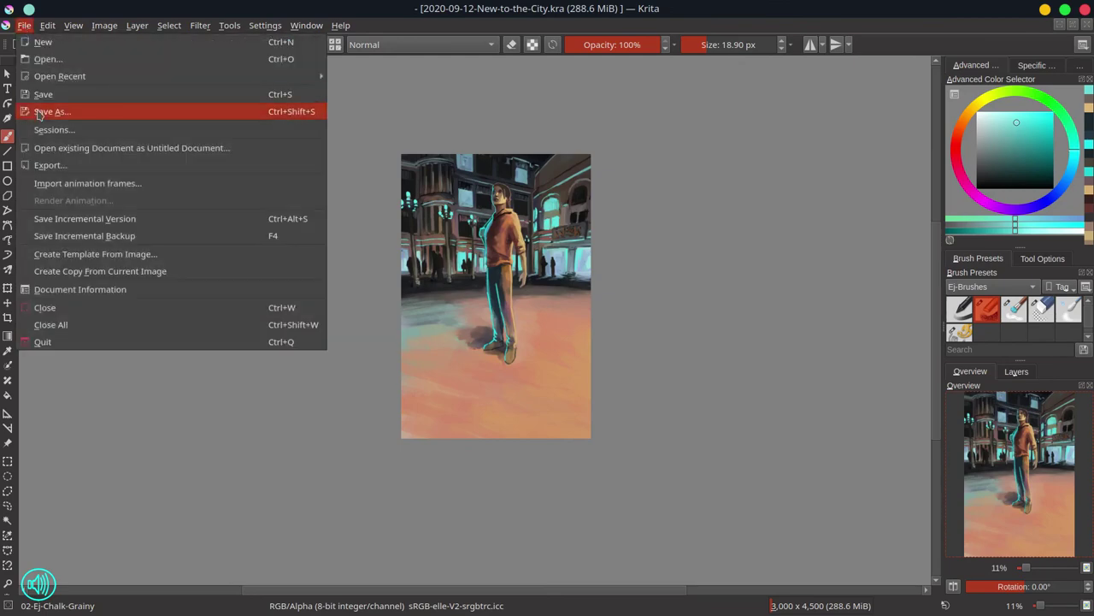
click(53, 109)
click(539, 403)
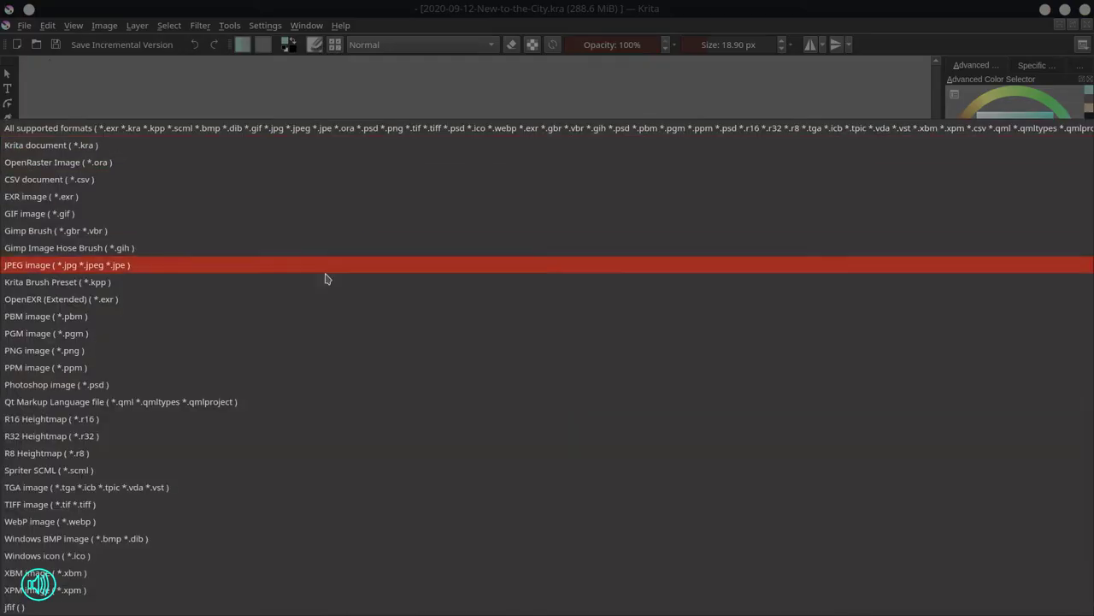
click(325, 272)
key(Return)
key(alt+f)
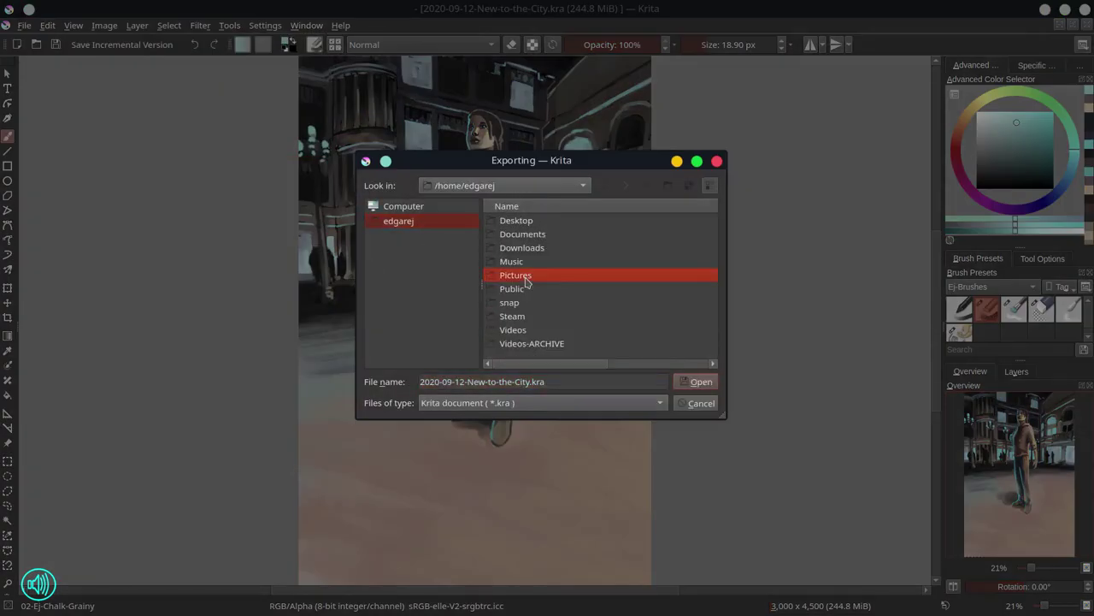
double_click(516, 276)
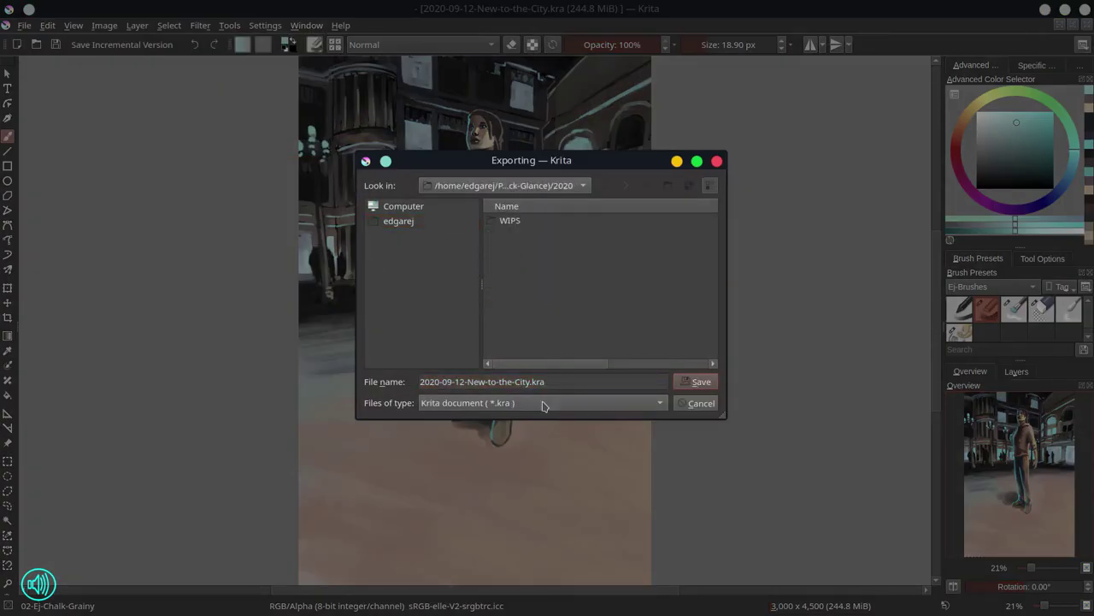
click(542, 403)
key(Return)
key(Return)
key(alt+f)
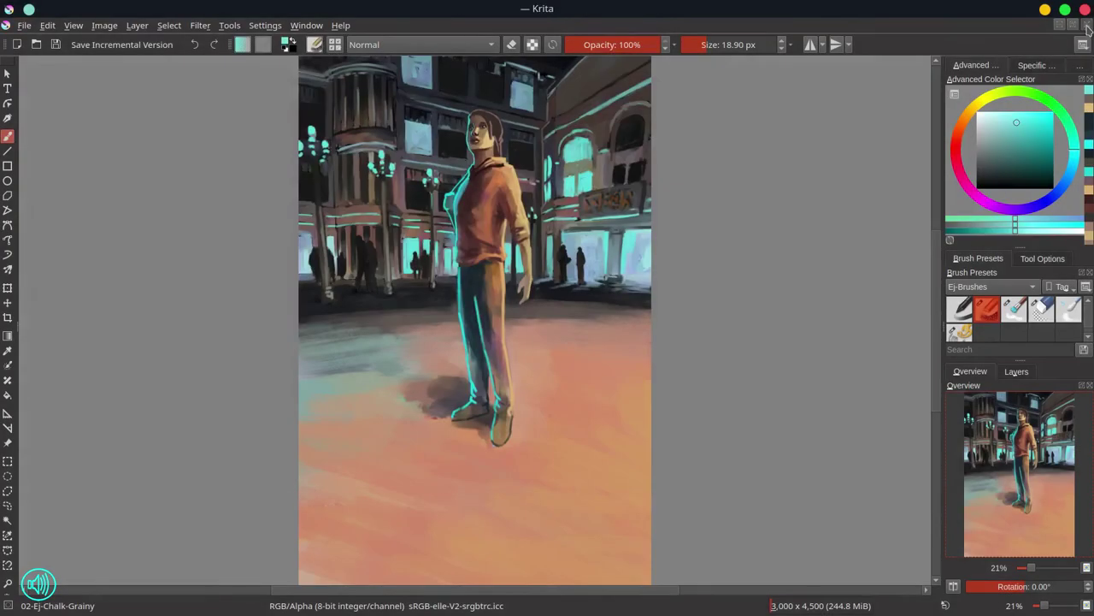